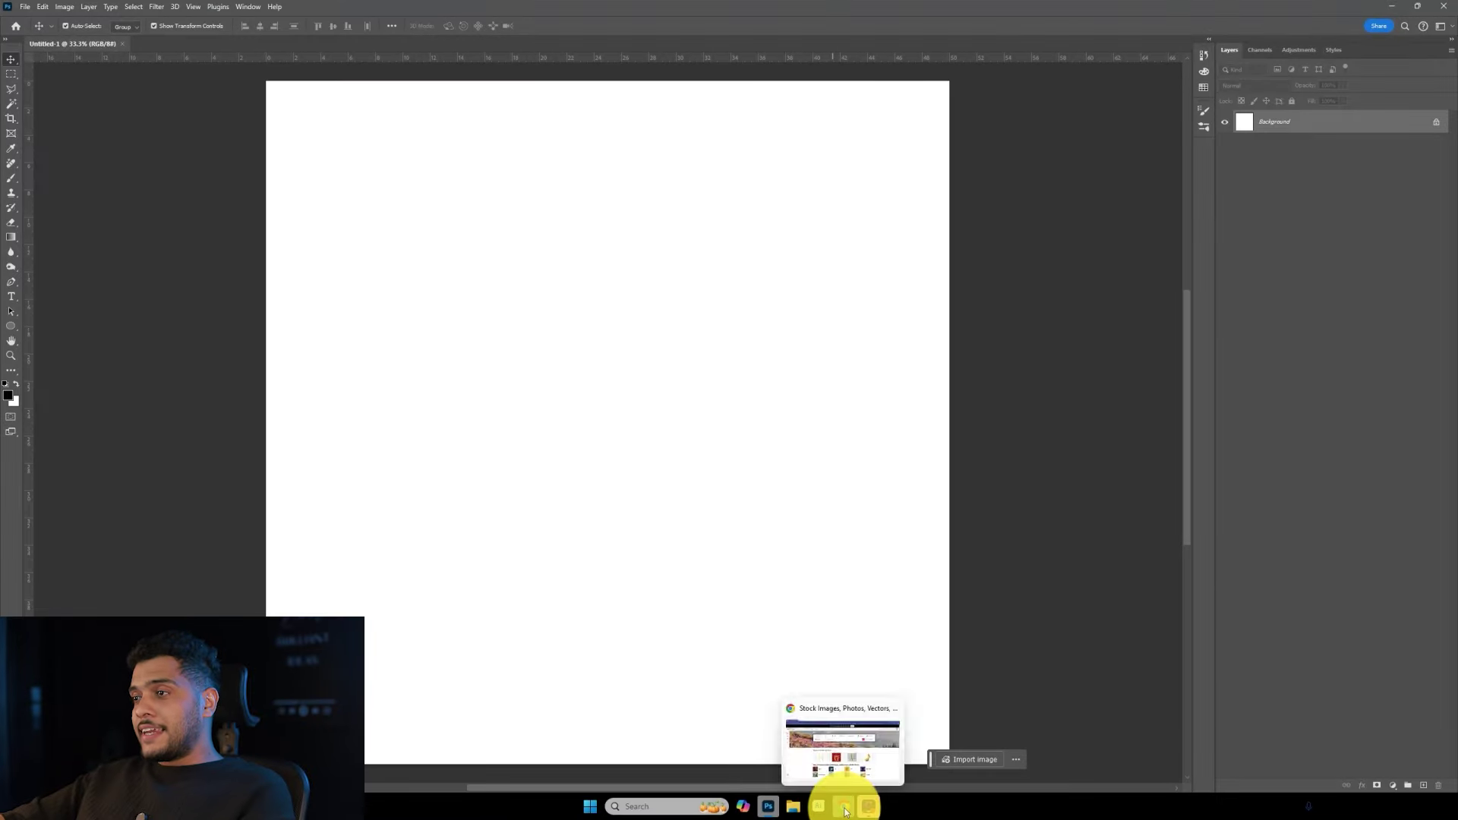
Bring the Chrome window with the Shutterstock homepage to the front from the taskbar.
{"action": "left_click", "coordinate": [843, 806]}
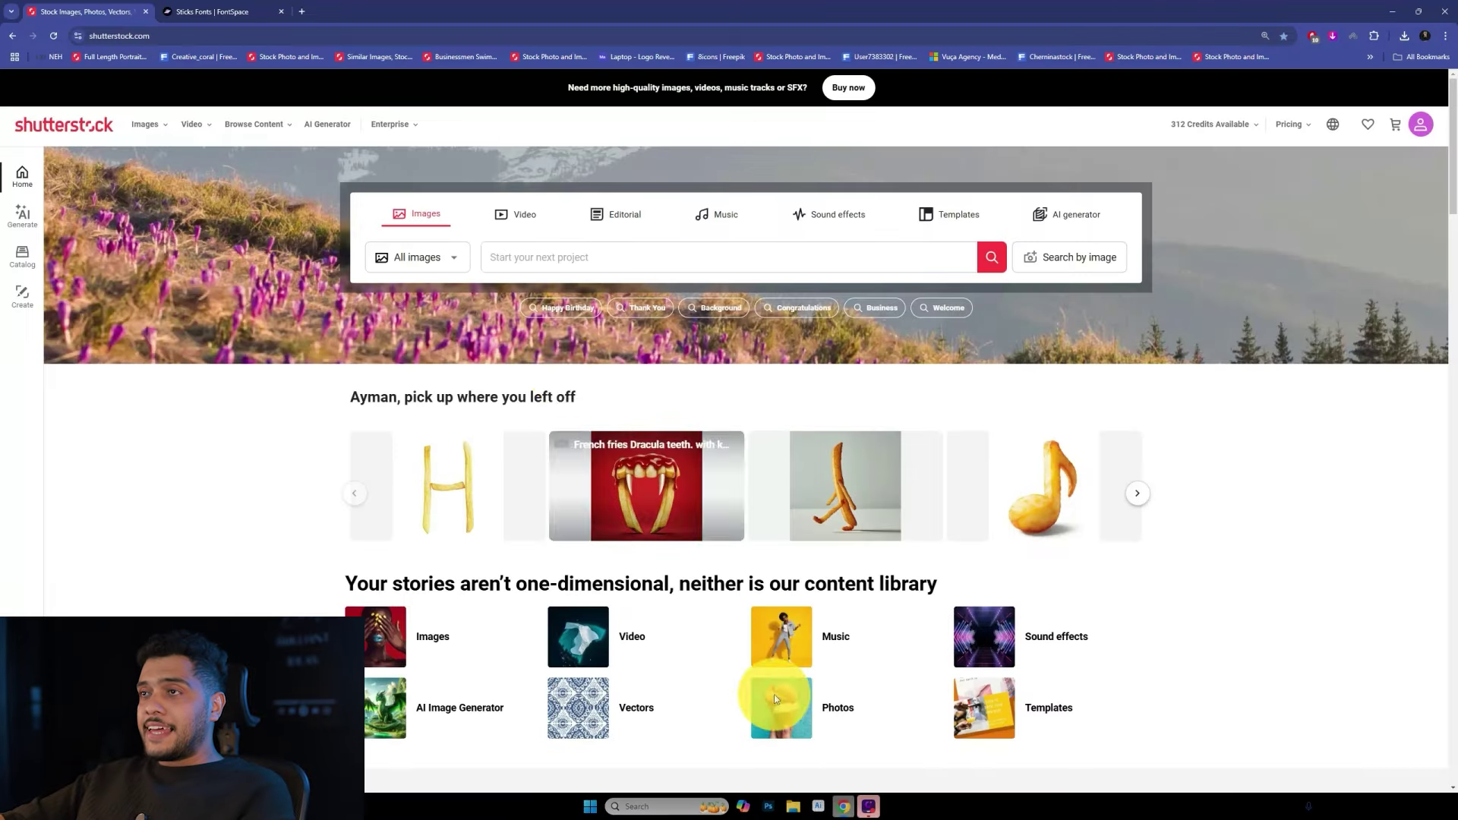
Search Shutterstock for 'location pin', filter to AI Generated, and open the wooden grocery pin image.
{"action": "left_click", "coordinate": [565, 262]}
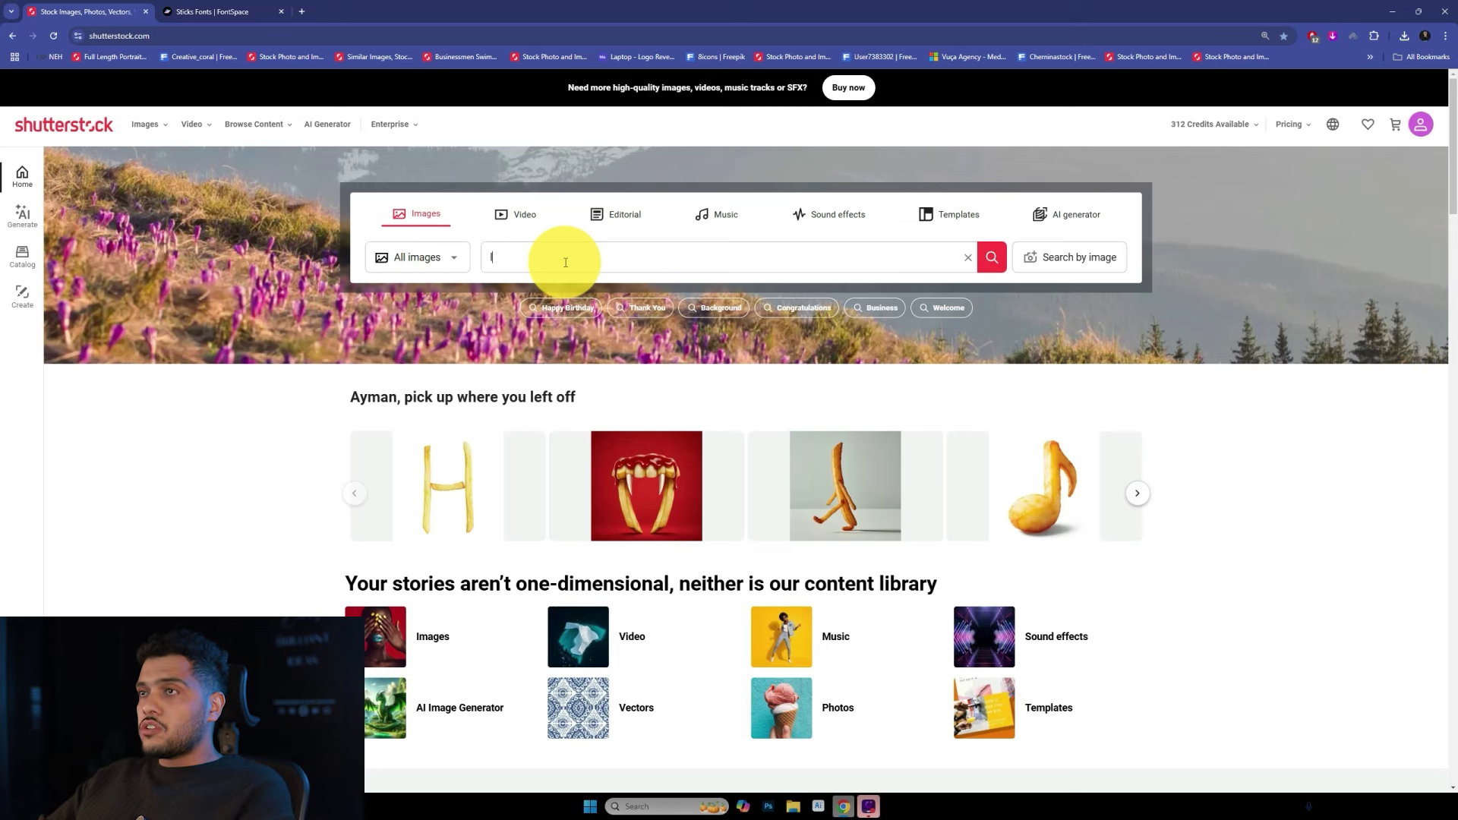
{"action": "type", "text": "location pin"}
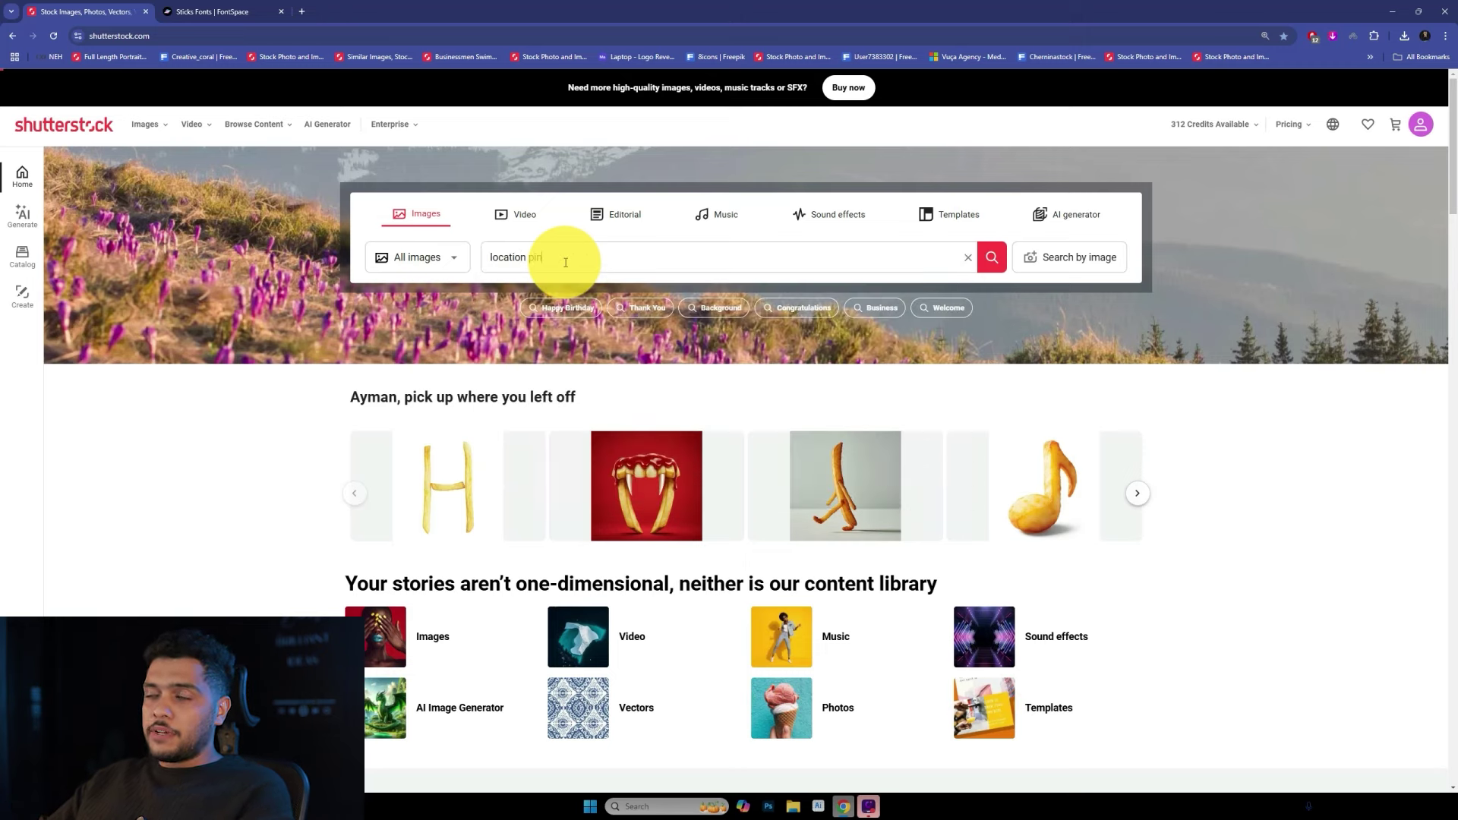
{"action": "key", "text": "Return"}
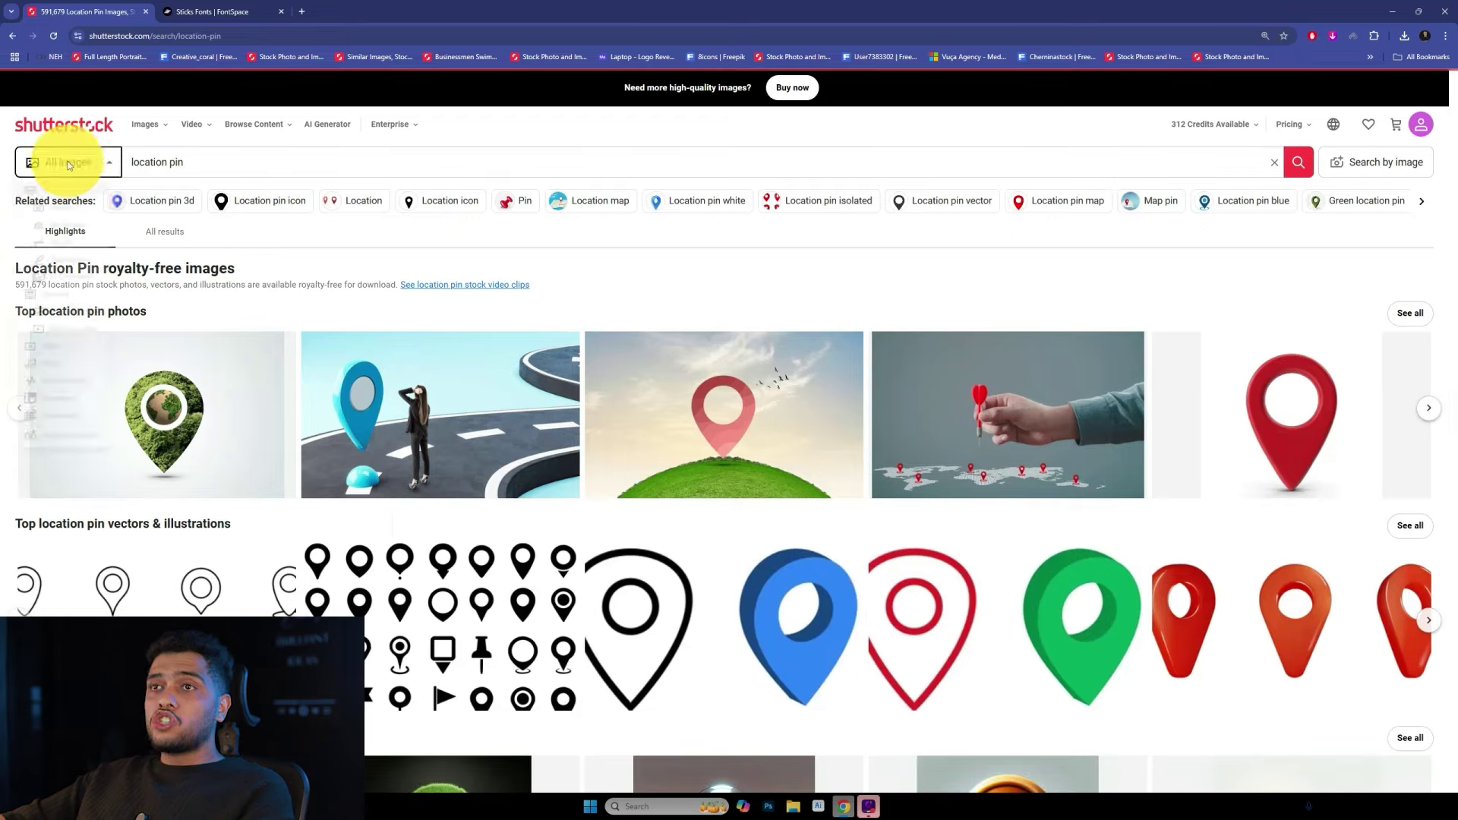
{"action": "left_click", "coordinate": [67, 161]}
{"action": "left_click", "coordinate": [83, 305]}
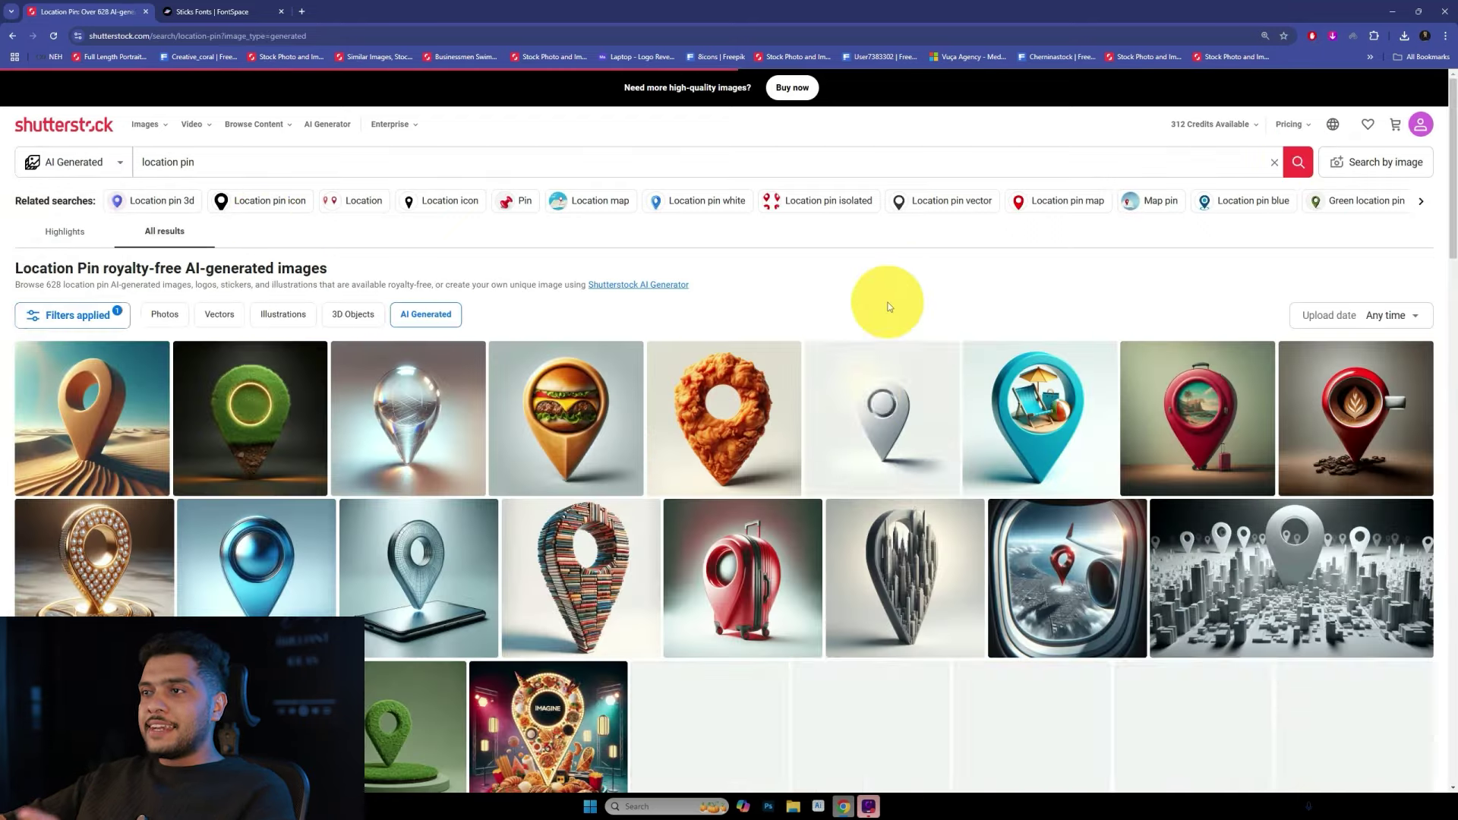
{"action": "scroll", "coordinate": [866, 398], "scroll_direction": "down", "scroll_amount": 5}
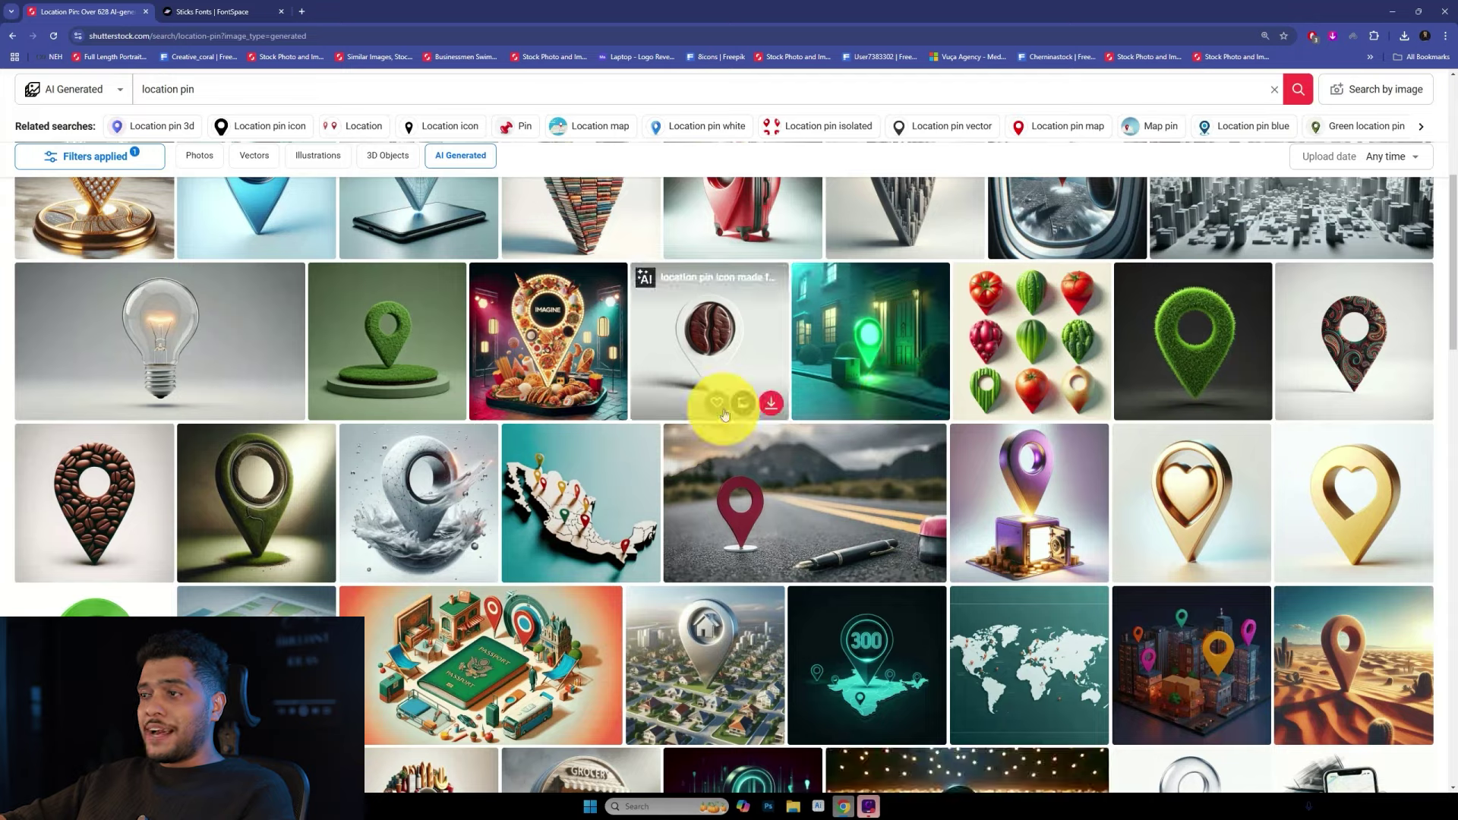
{"action": "scroll", "coordinate": [721, 402], "scroll_direction": "down", "scroll_amount": 5}
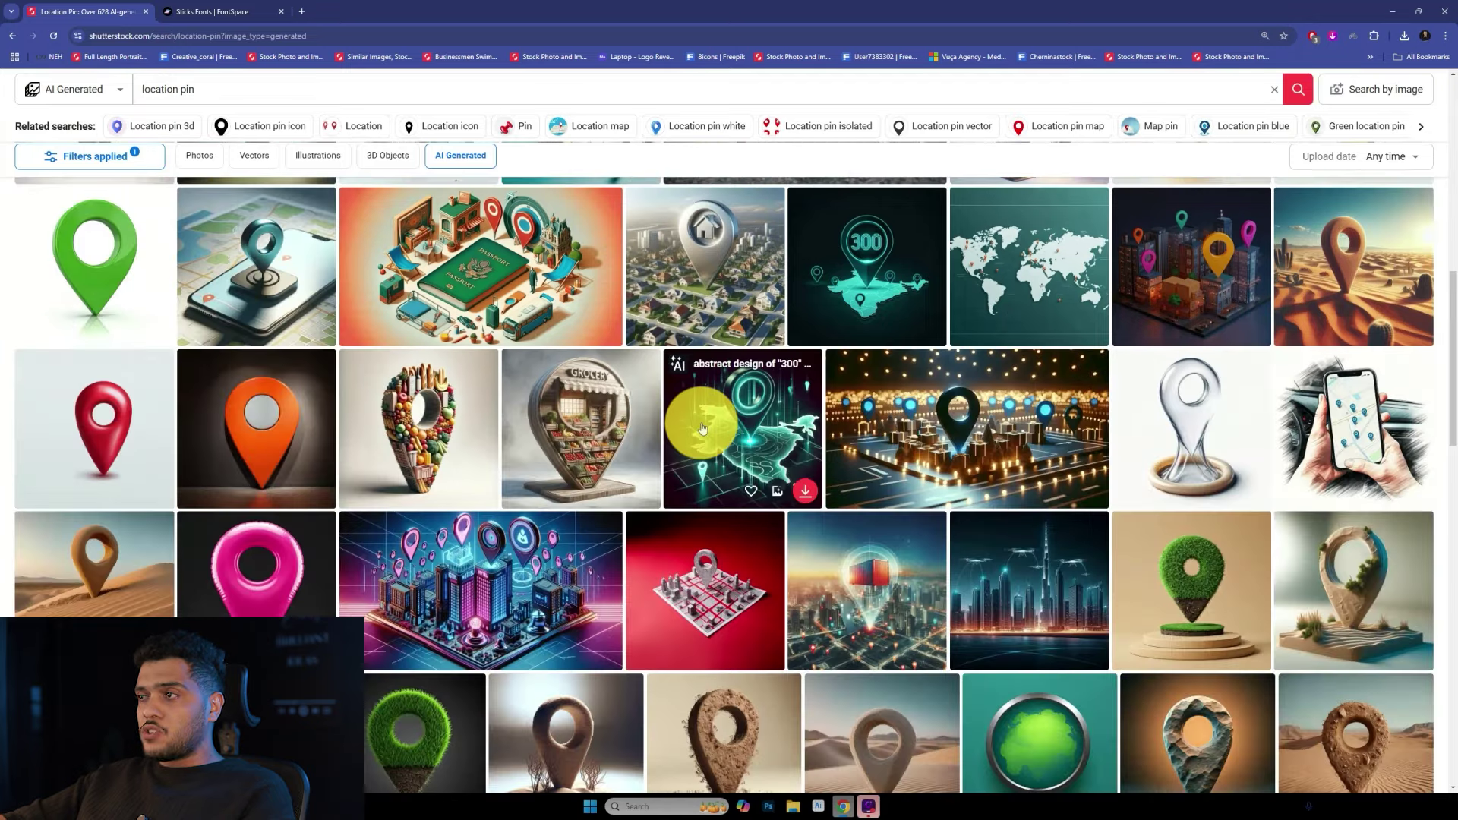
{"action": "left_click", "coordinate": [446, 182]}
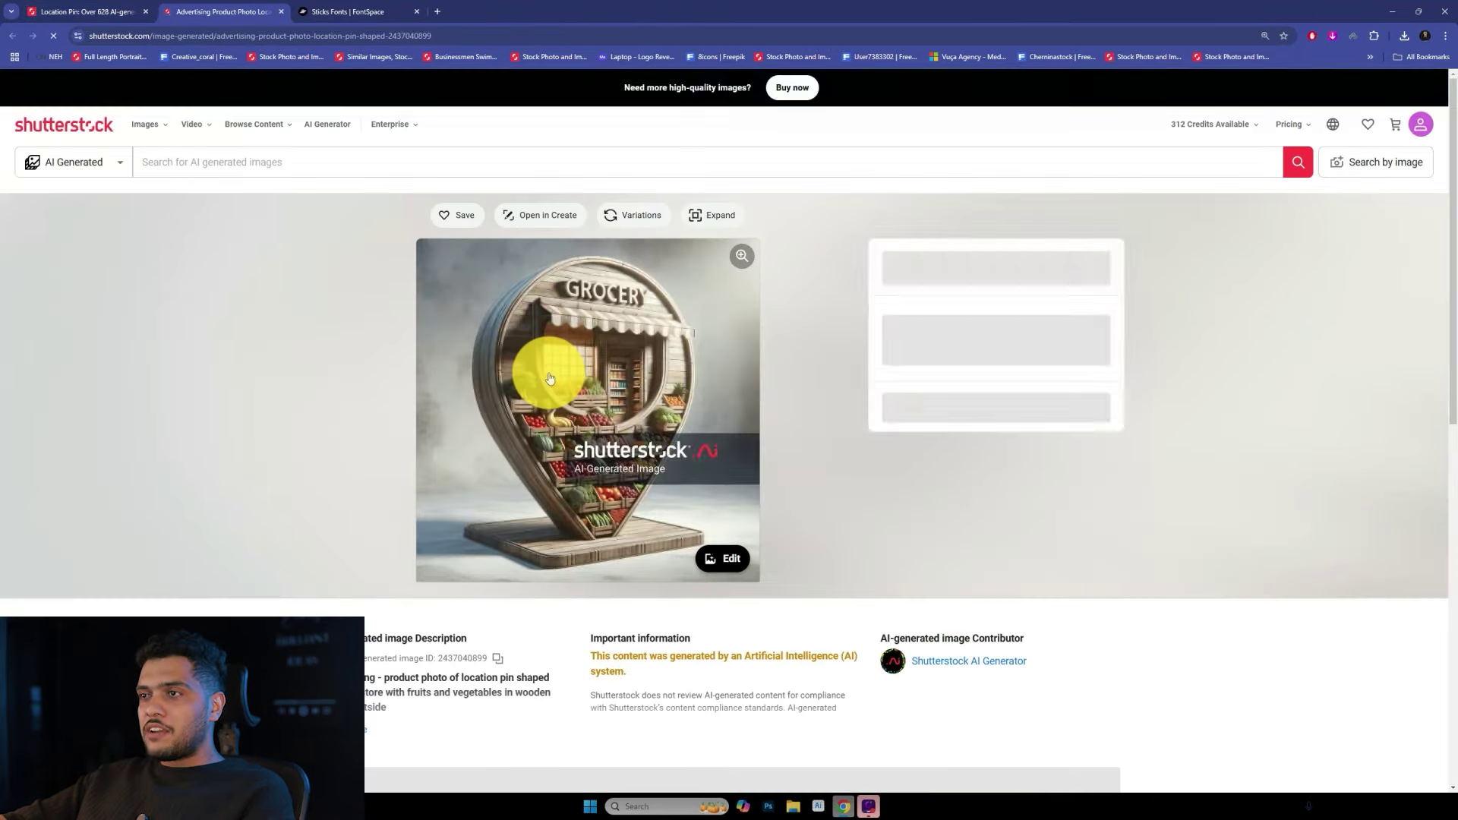
Preview the grocery pin image enlarged, close the lightbox, then enlarge it again.
{"action": "left_click", "coordinate": [548, 375]}
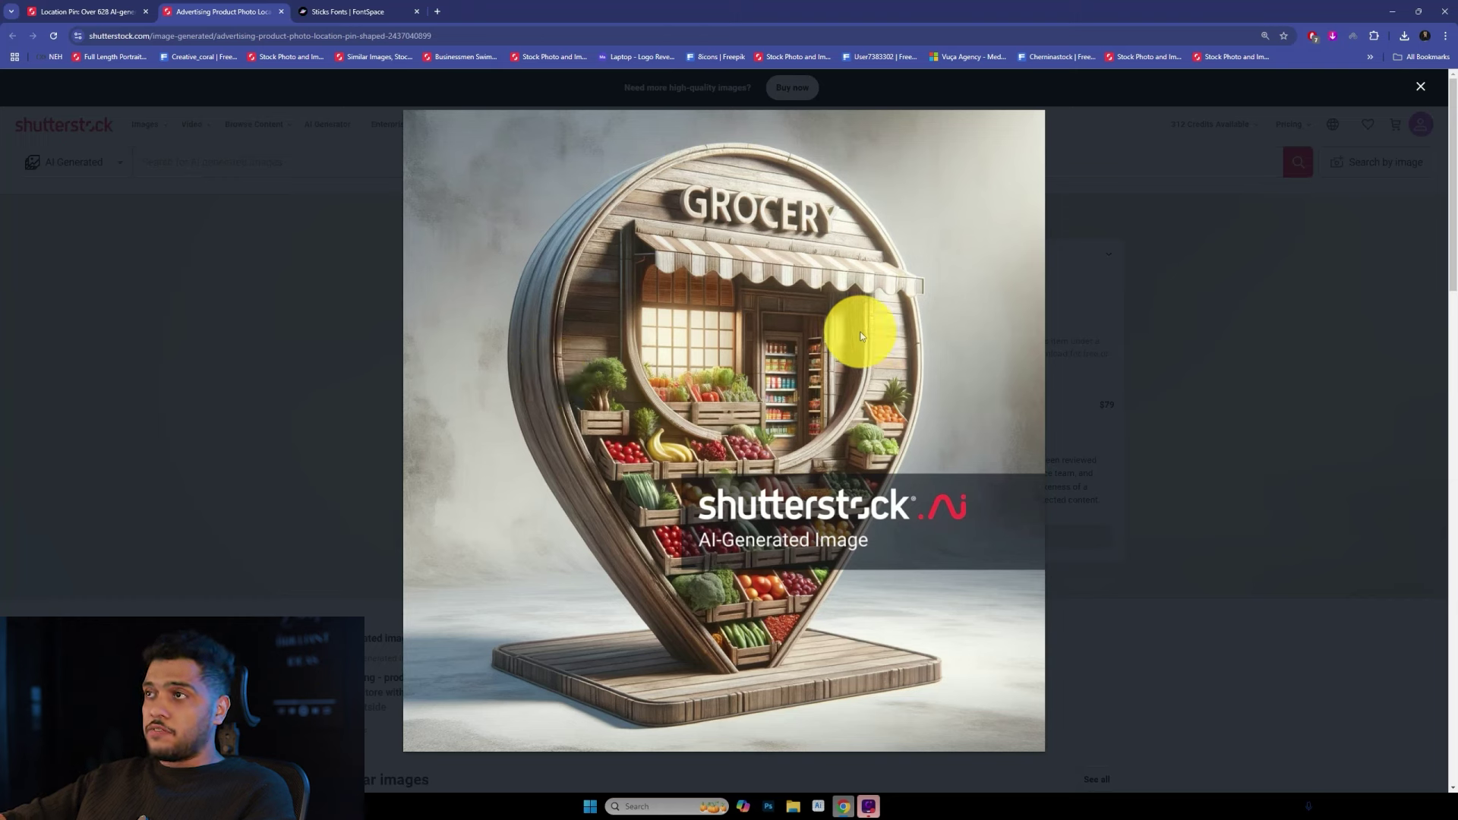
{"action": "left_click", "coordinate": [1114, 466]}
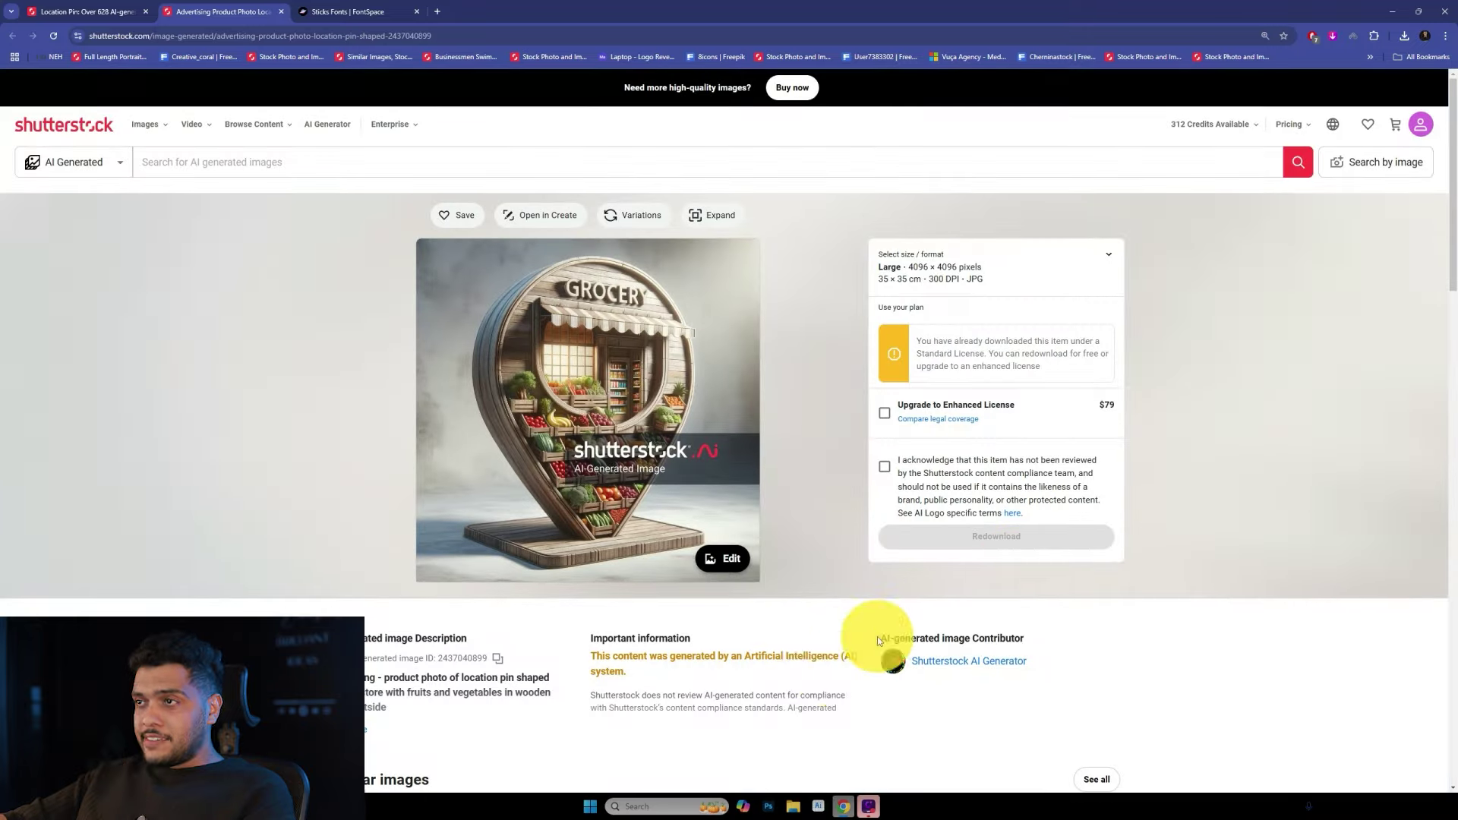
{"action": "mouse_move", "coordinate": [793, 807]}
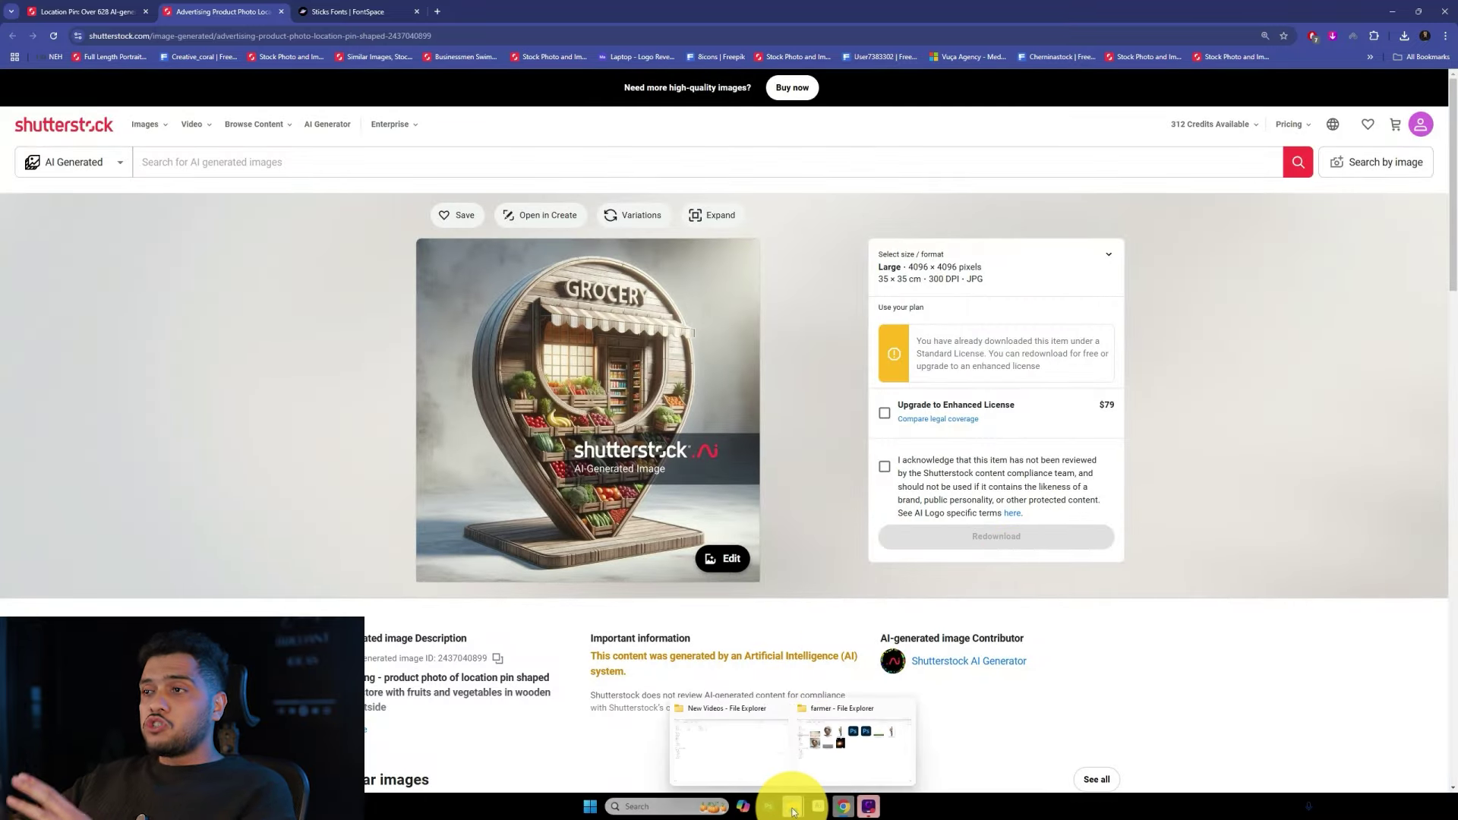
{"action": "left_click", "coordinate": [642, 484]}
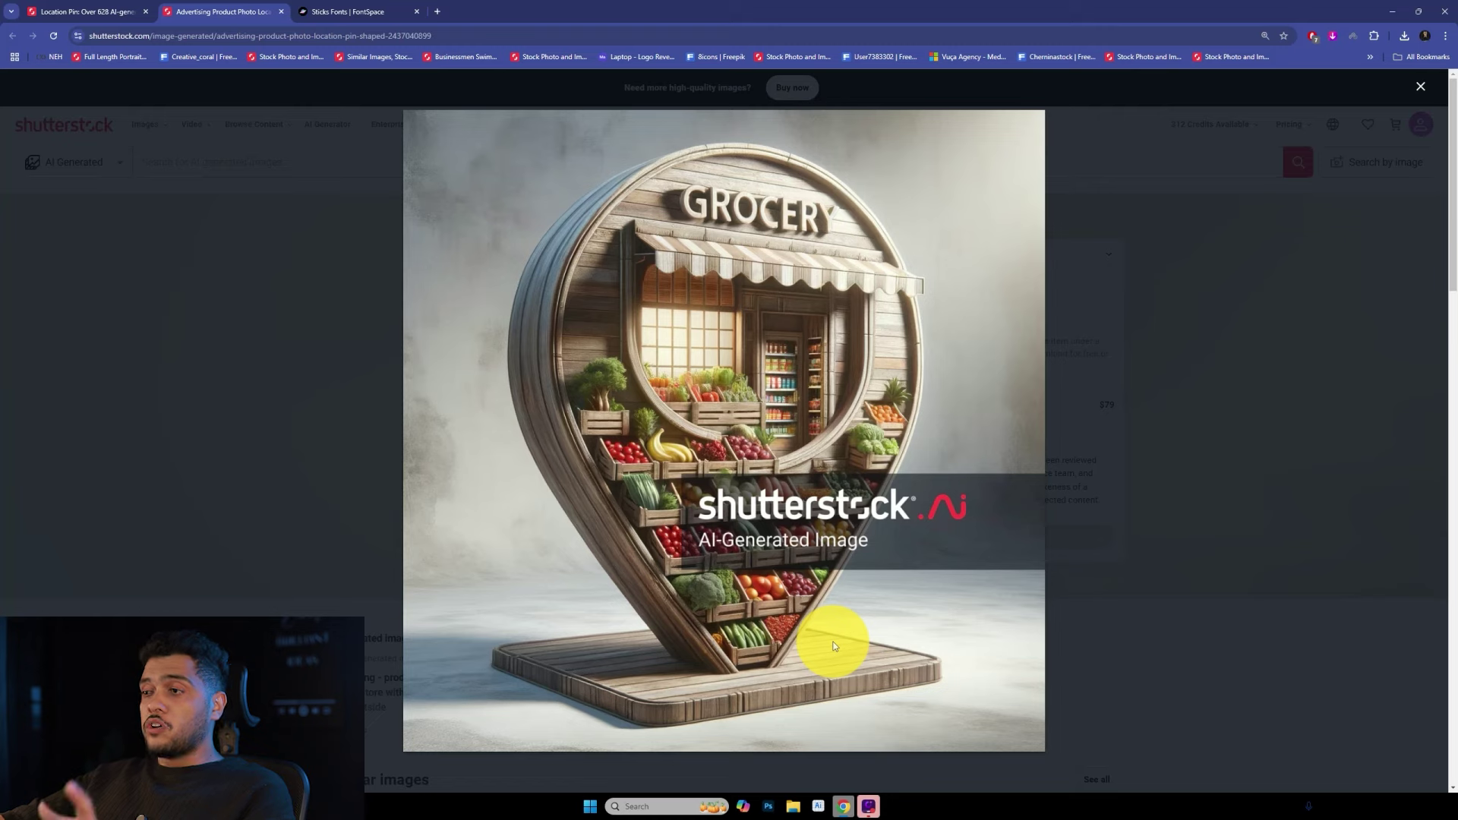
Drag the 'location pin' file from the farmer folder onto the blank Photoshop canvas.
{"action": "left_click", "coordinate": [771, 808]}
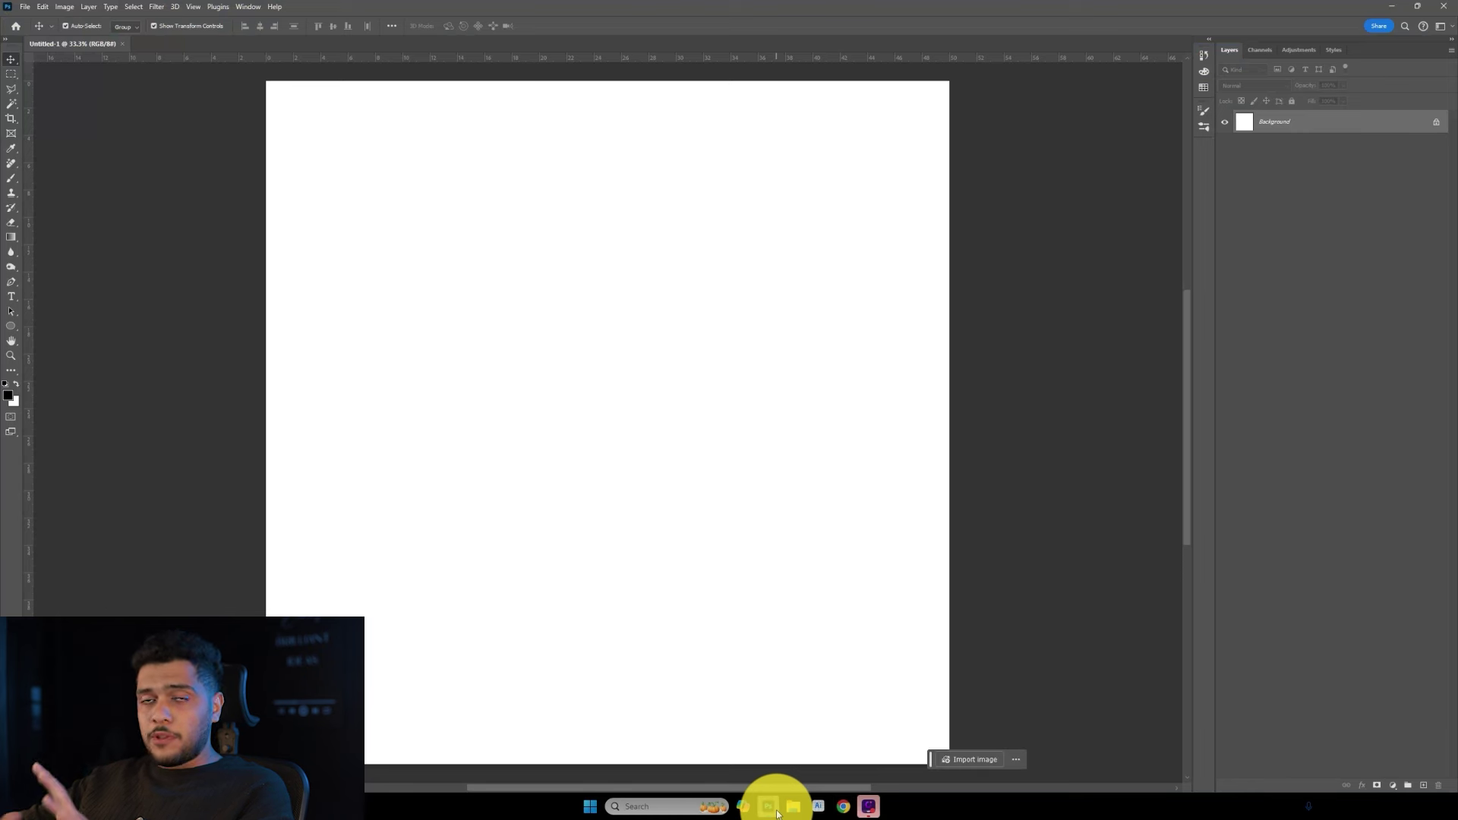
{"action": "mouse_move", "coordinate": [793, 806]}
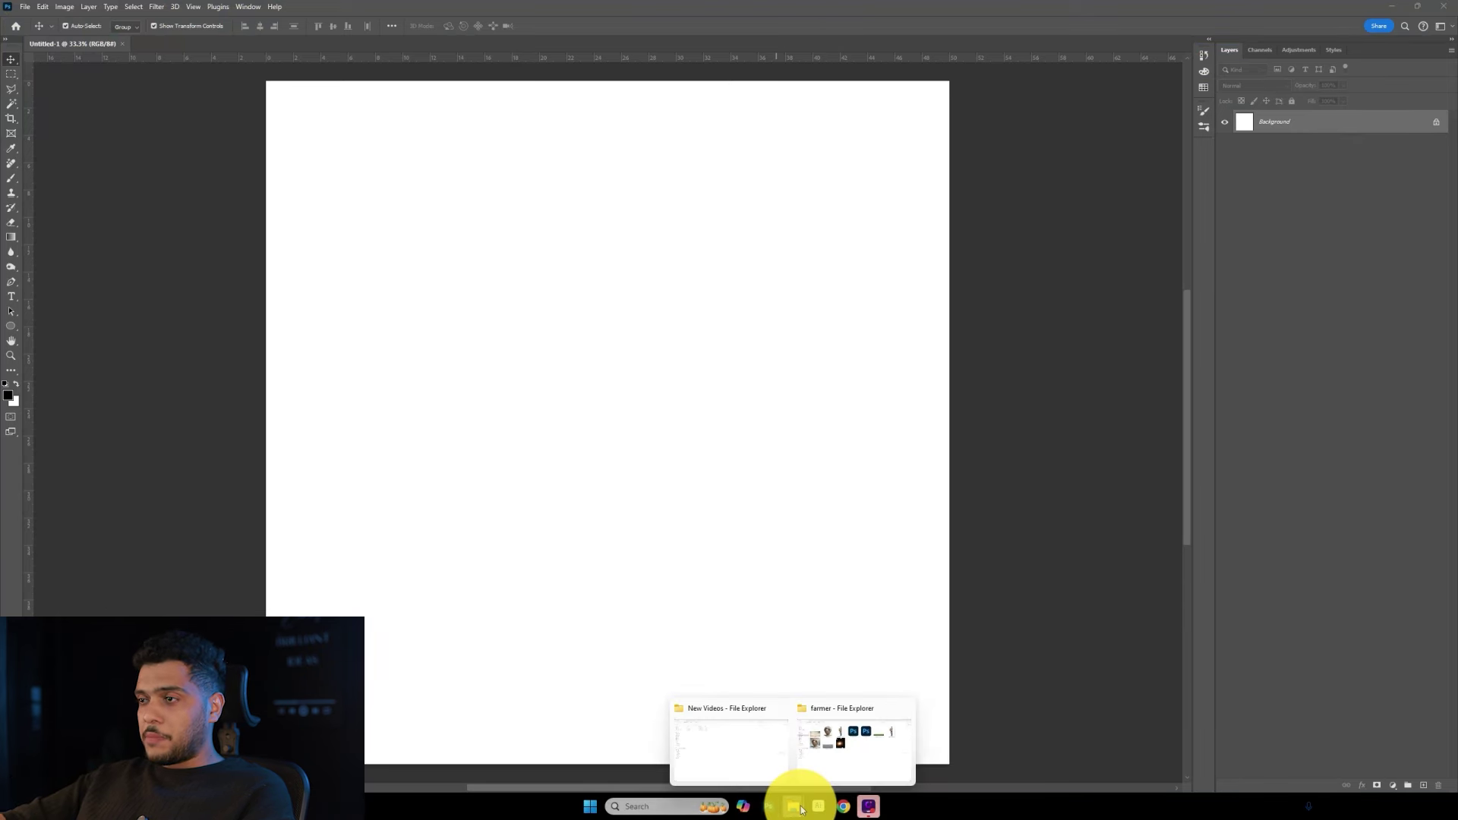
{"action": "left_click", "coordinate": [811, 748]}
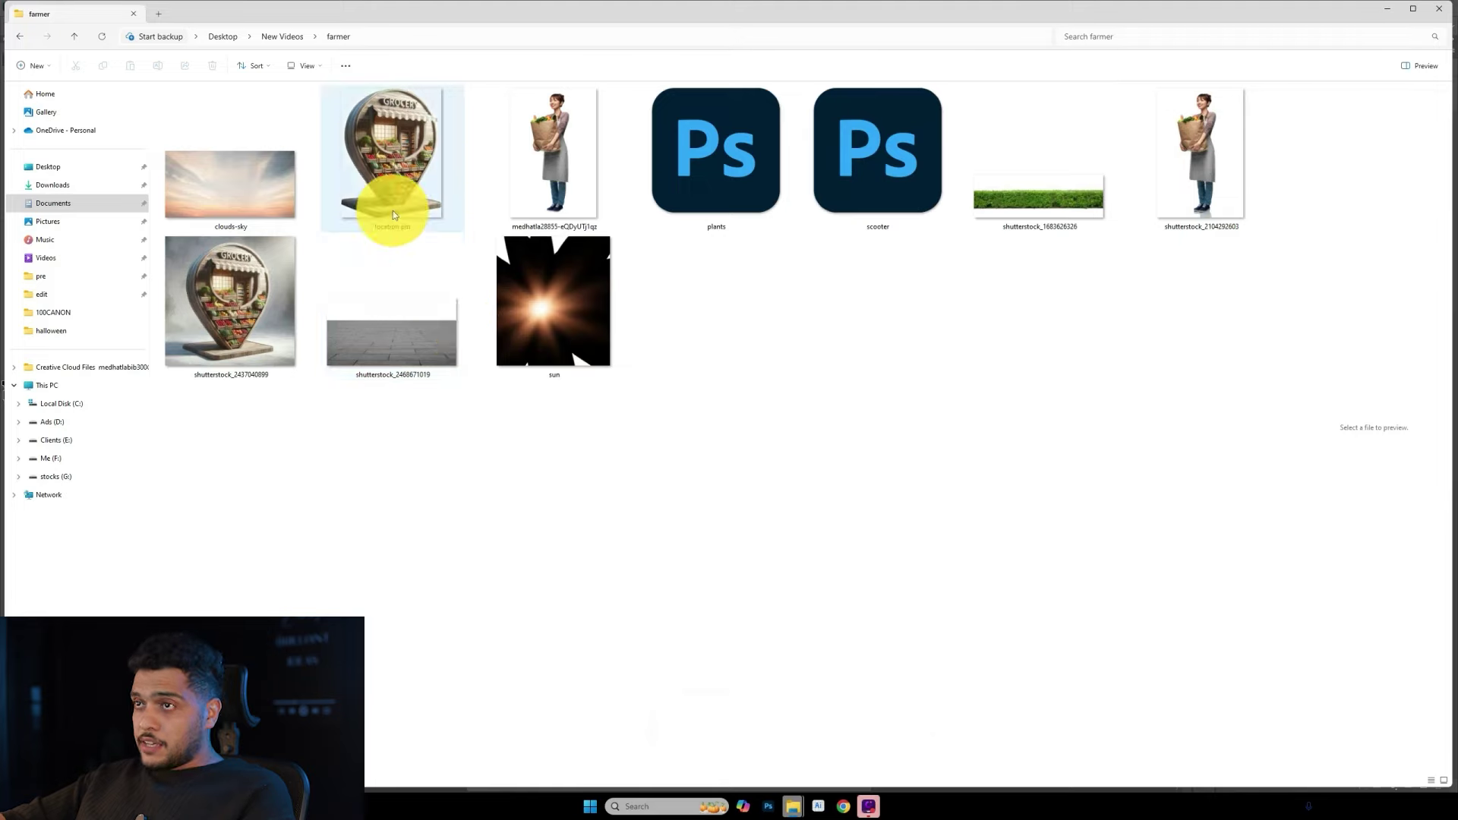
{"action": "mouse_move", "coordinate": [792, 807]}
{"action": "left_click", "coordinate": [392, 189]}
{"action": "left_click", "coordinate": [768, 806]}
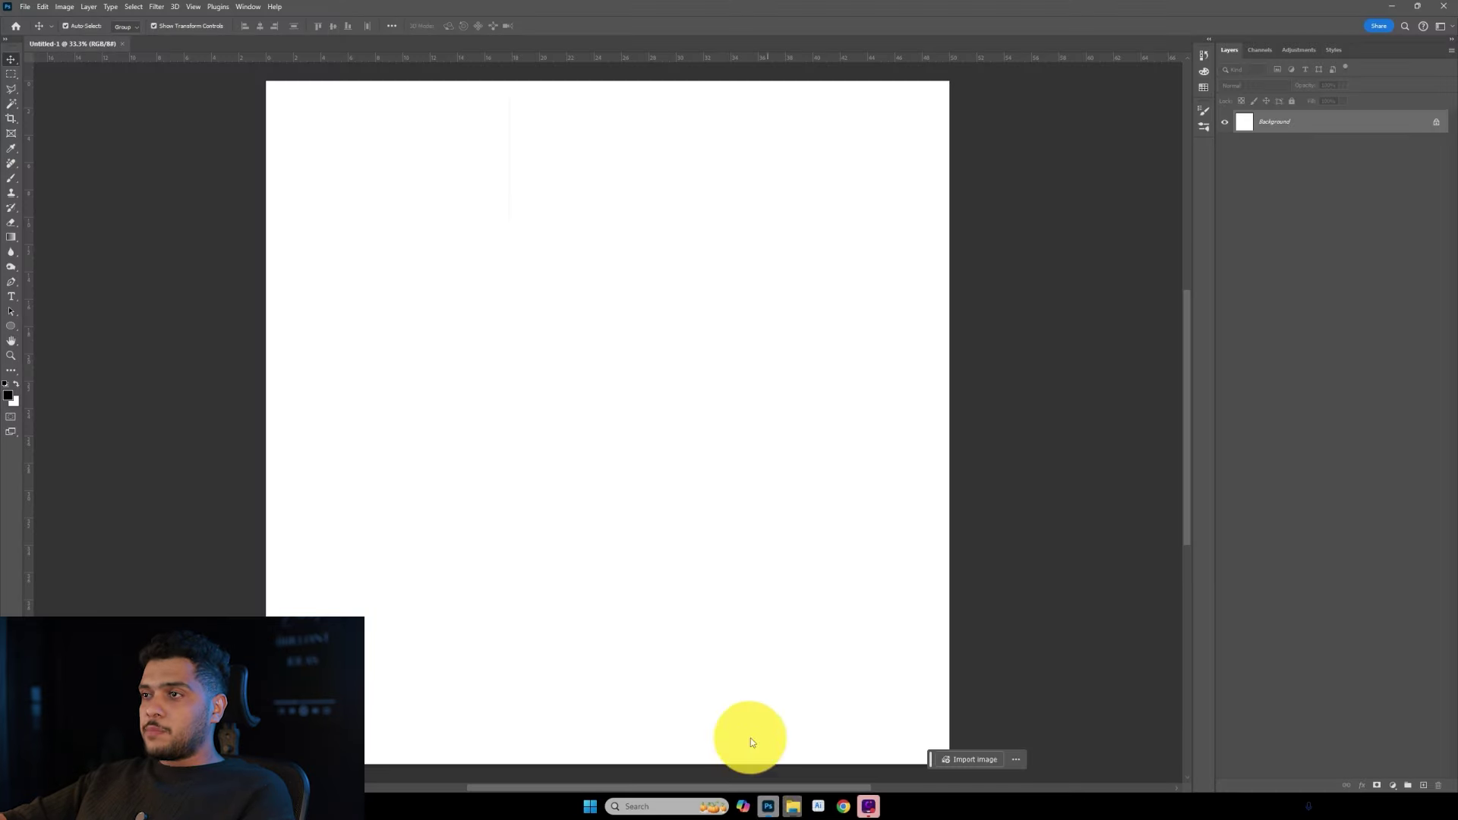
{"action": "left_click_drag", "start_coordinate": [728, 582], "coordinate": [737, 608]}
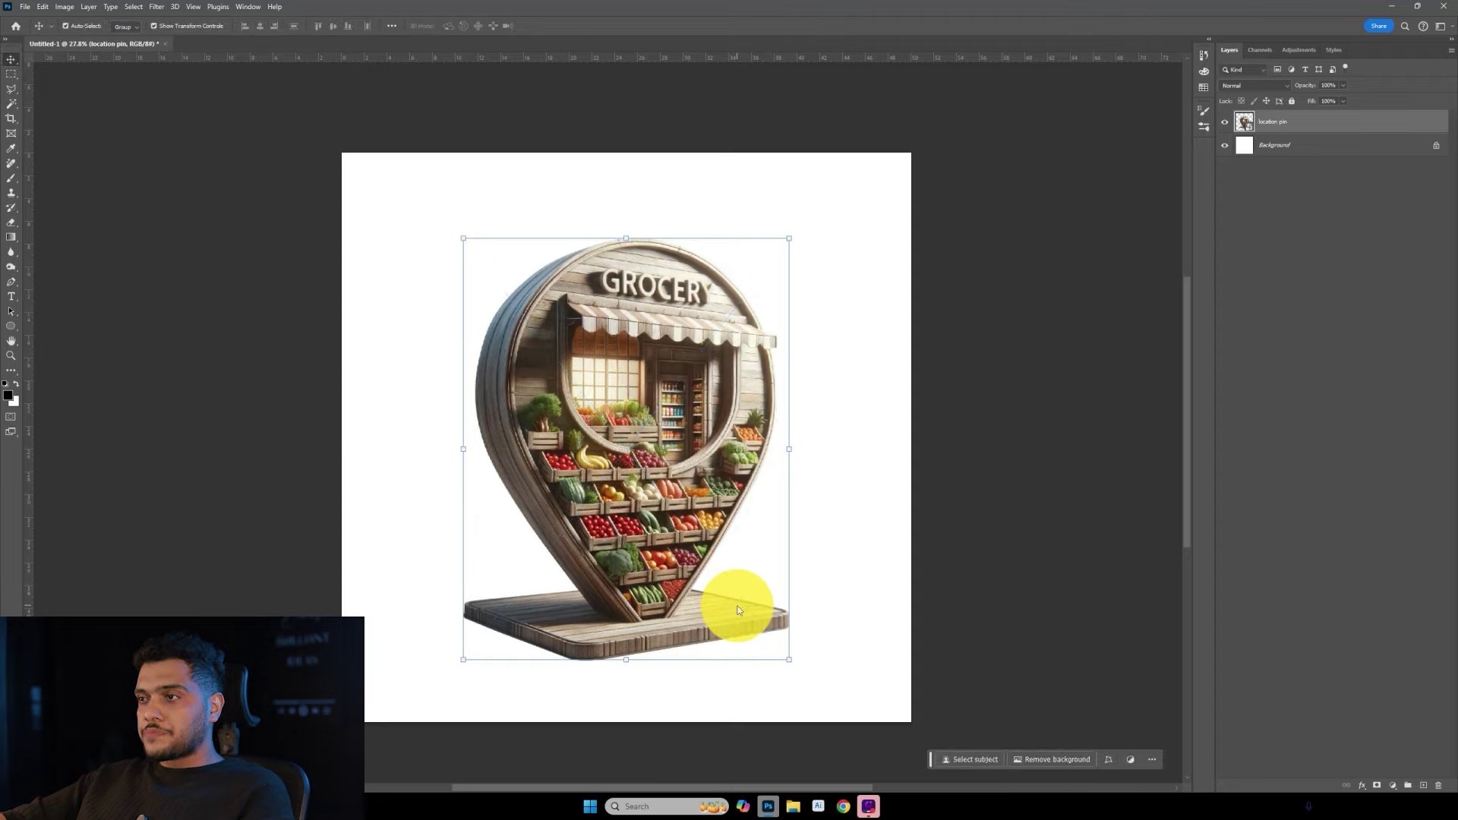
Add the paved floor image below the pin layer and squash it along the canvas bottom.
{"action": "key", "text": "alt+Tab"}
{"action": "mouse_move", "coordinate": [413, 331]}
{"action": "left_mouse_down"}
{"action": "mouse_move", "coordinate": [821, 806]}
{"action": "mouse_move", "coordinate": [790, 456]}
{"action": "left_mouse_up"}
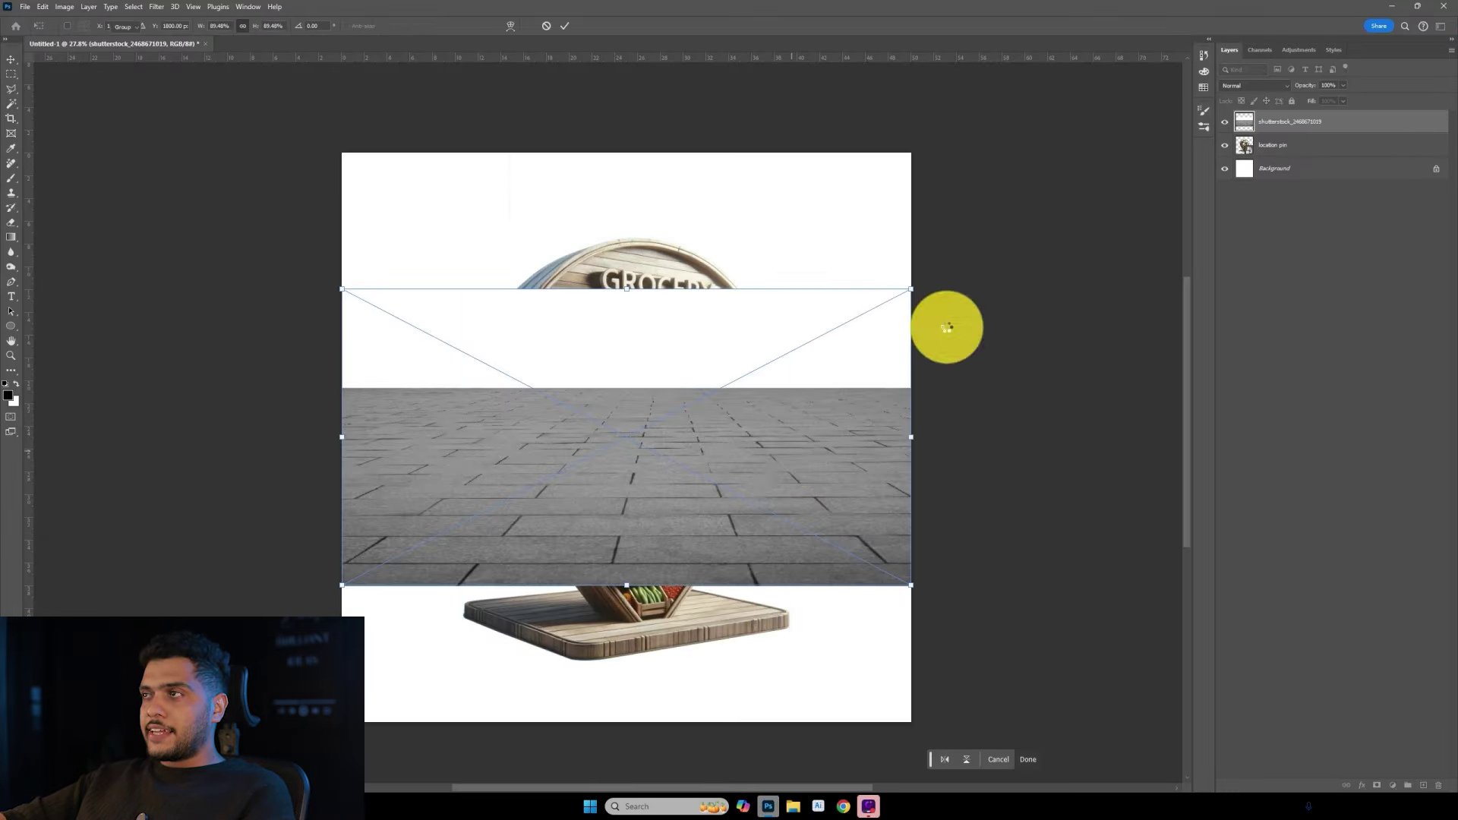
{"action": "left_click_drag", "start_coordinate": [1334, 120], "coordinate": [1312, 153]}
{"action": "left_click_drag", "start_coordinate": [853, 489], "coordinate": [853, 630]}
{"action": "left_click_drag", "start_coordinate": [788, 421], "coordinate": [805, 519]}
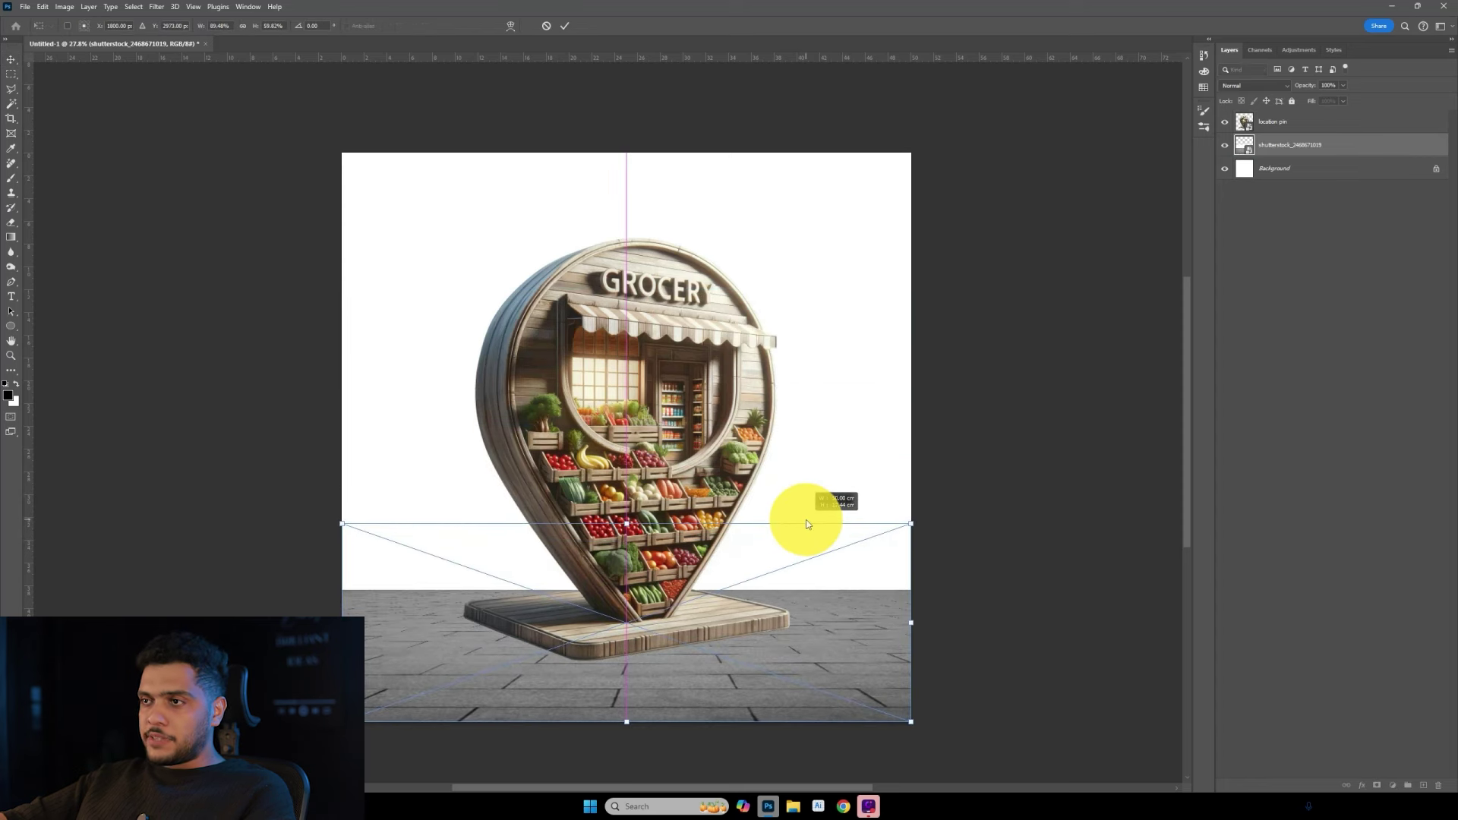
{"action": "key", "text": "Return"}
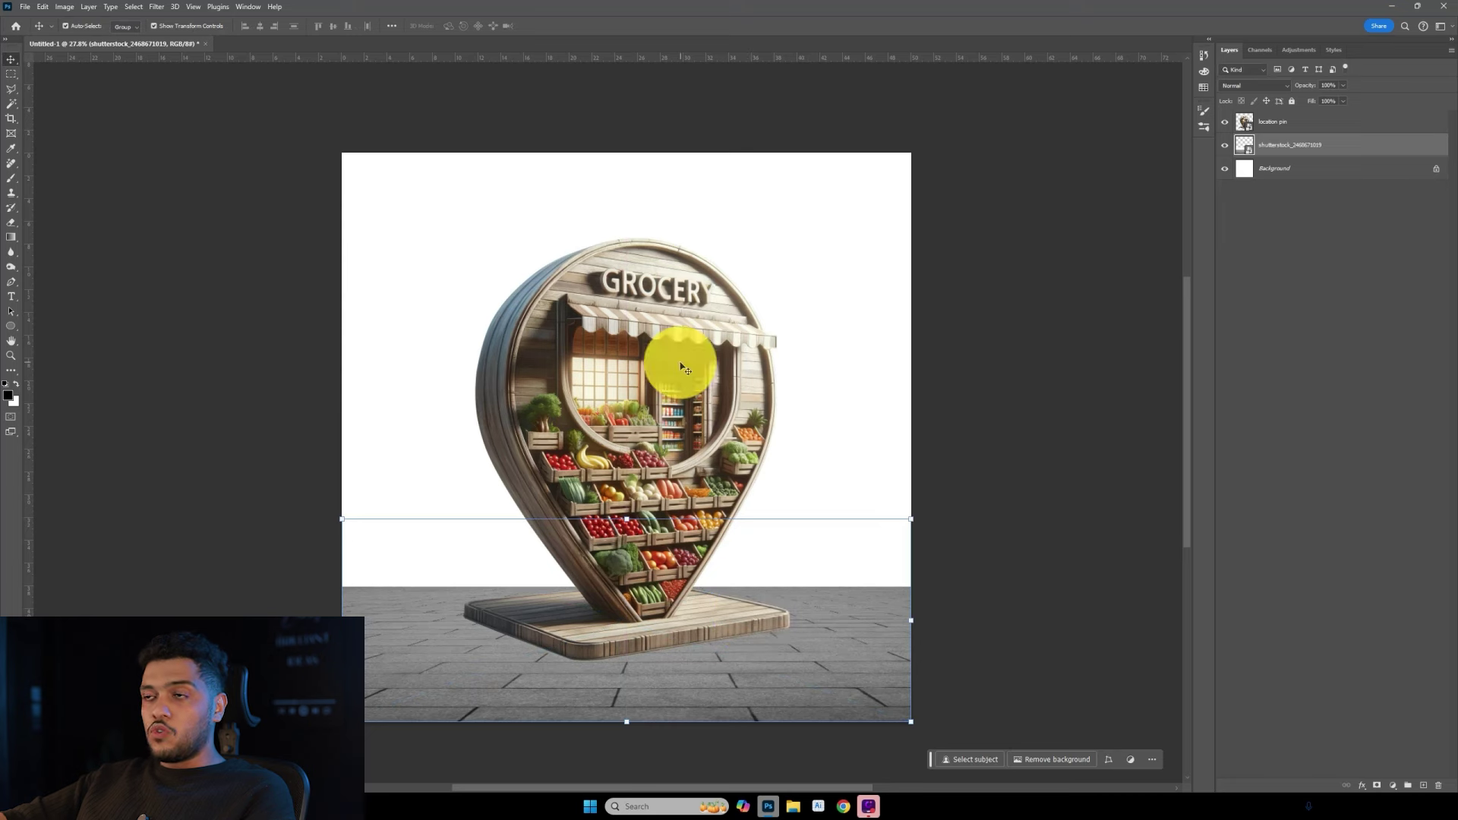
Solo the floor layer, marquee the paving, and add a layer mask hiding its white top band.
{"action": "left_click", "coordinate": [684, 364]}
{"action": "left_click", "coordinate": [811, 637]}
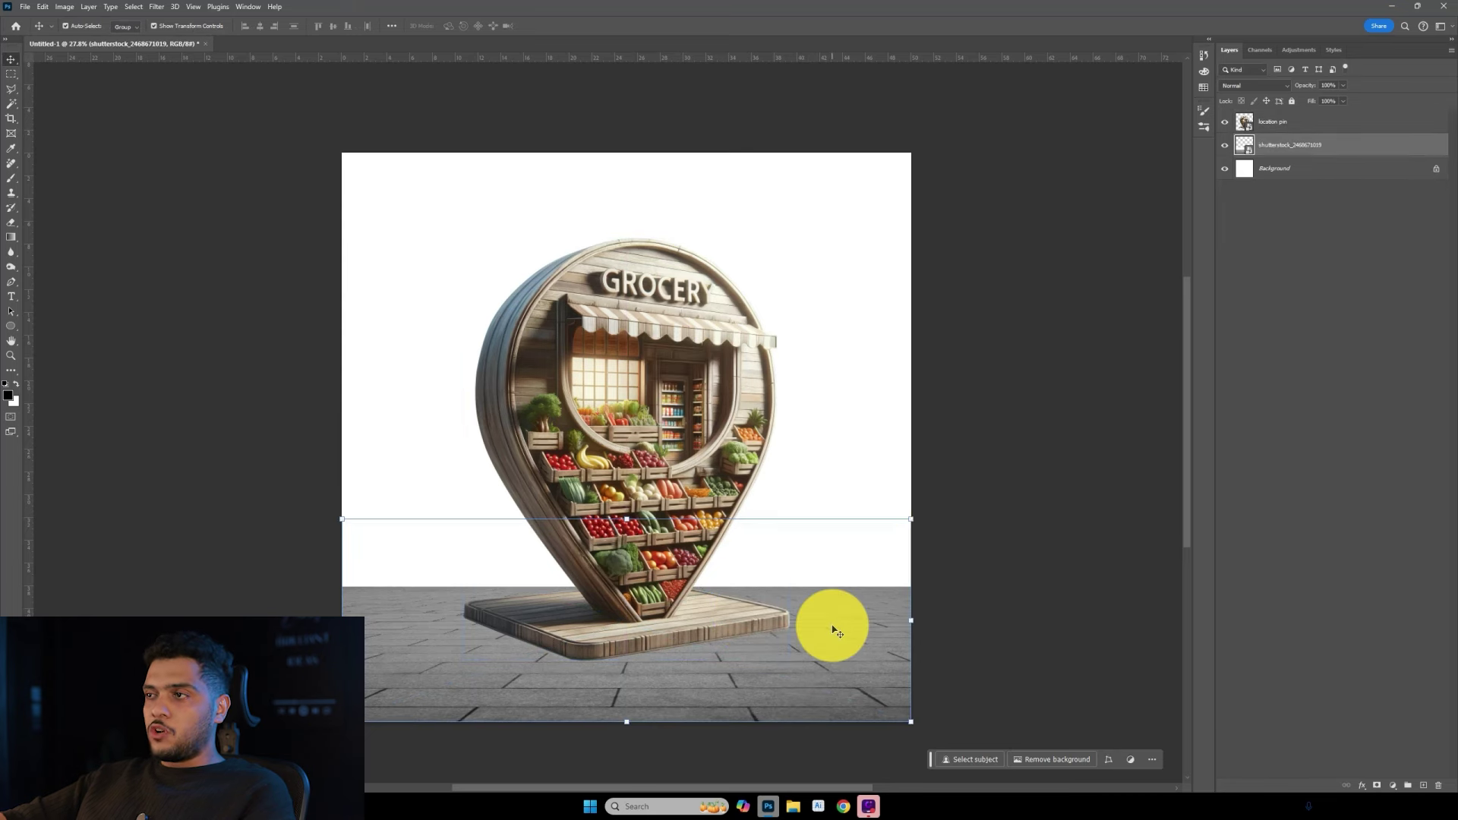
{"action": "left_click", "coordinate": [1225, 148], "text": "alt"}
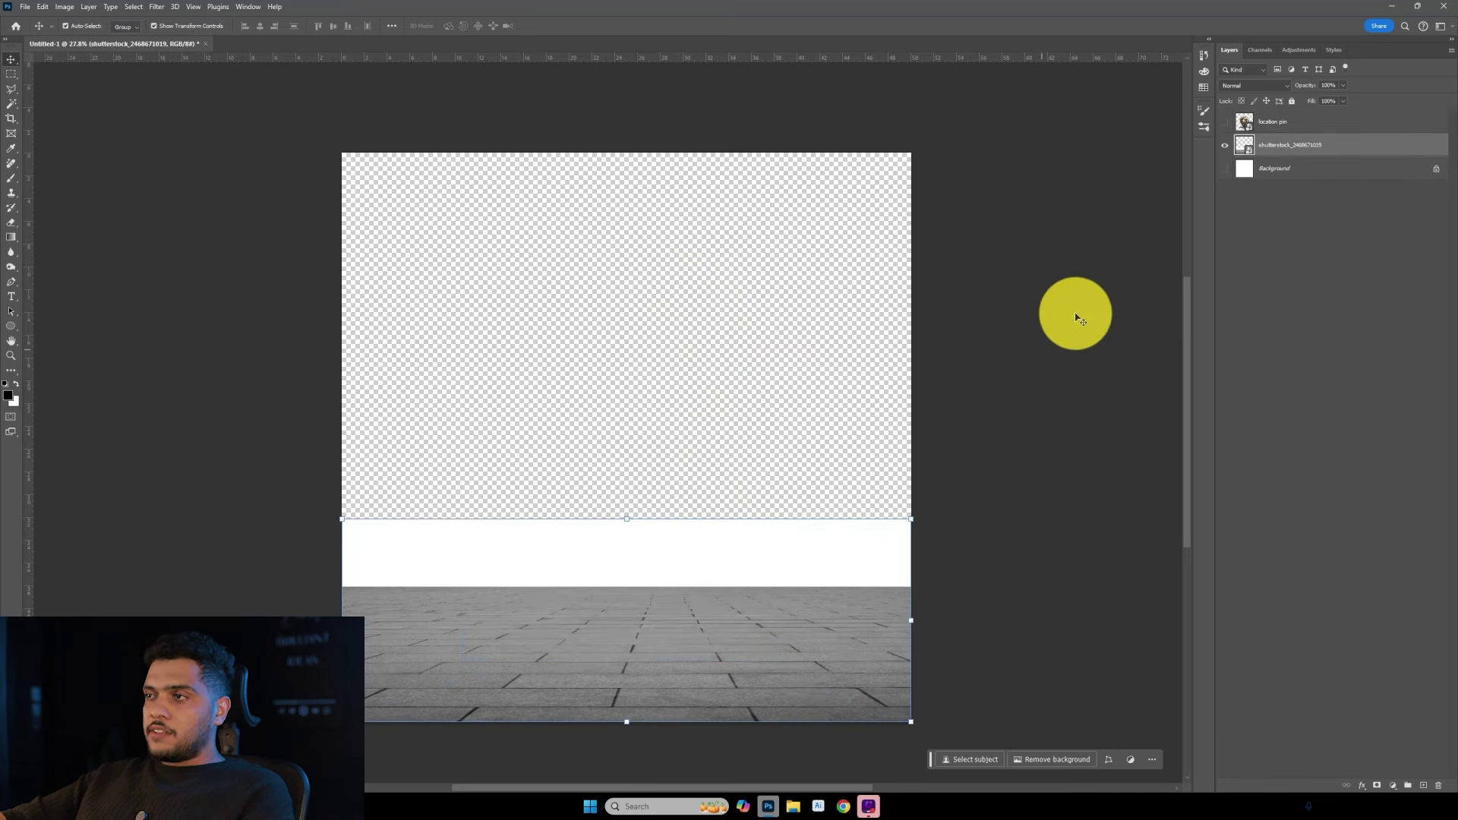
{"action": "key", "text": "m"}
{"action": "left_click_drag", "start_coordinate": [981, 392], "coordinate": [278, 585]}
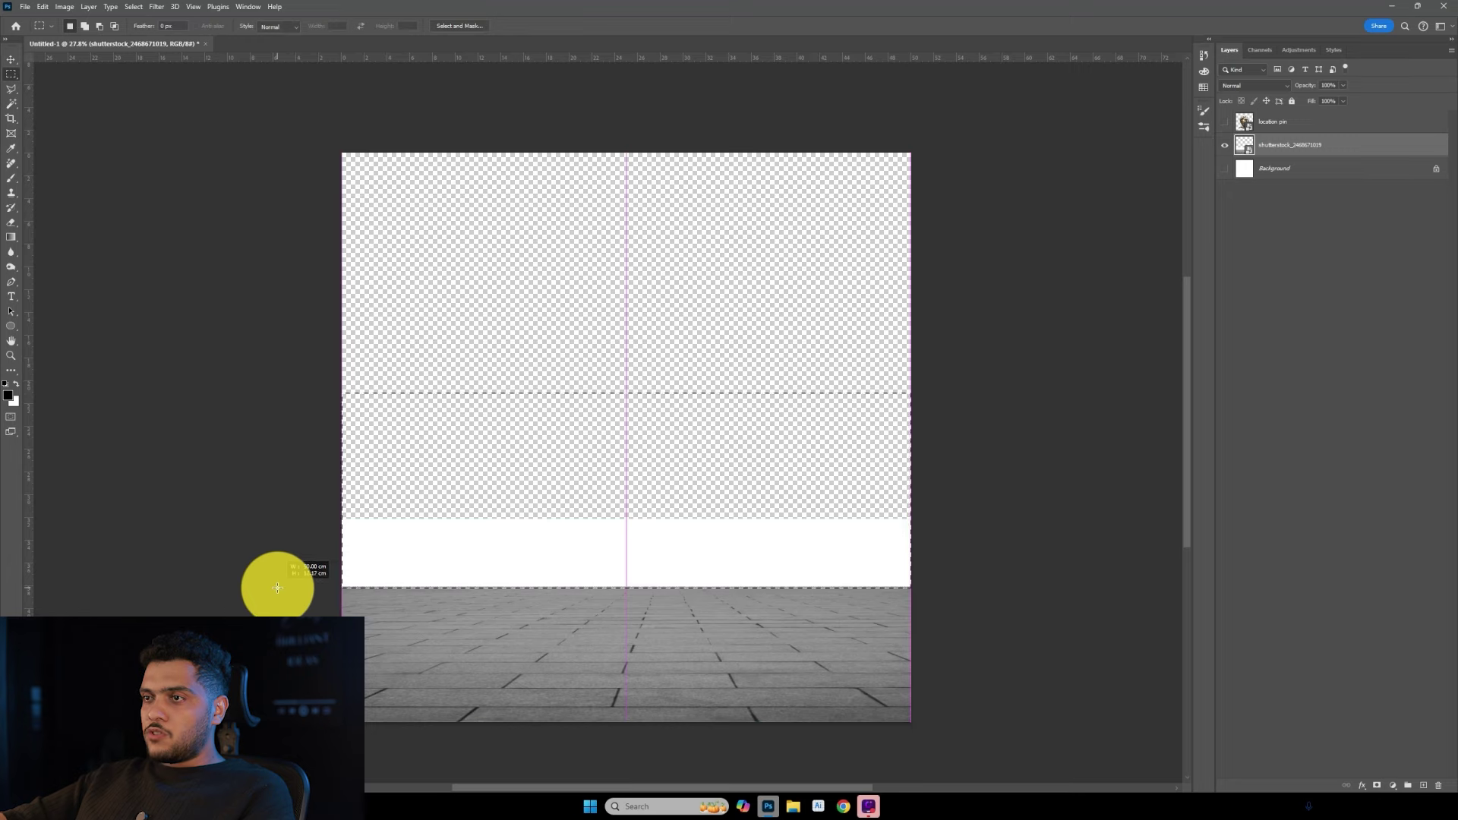
{"action": "left_click", "coordinate": [1377, 785]}
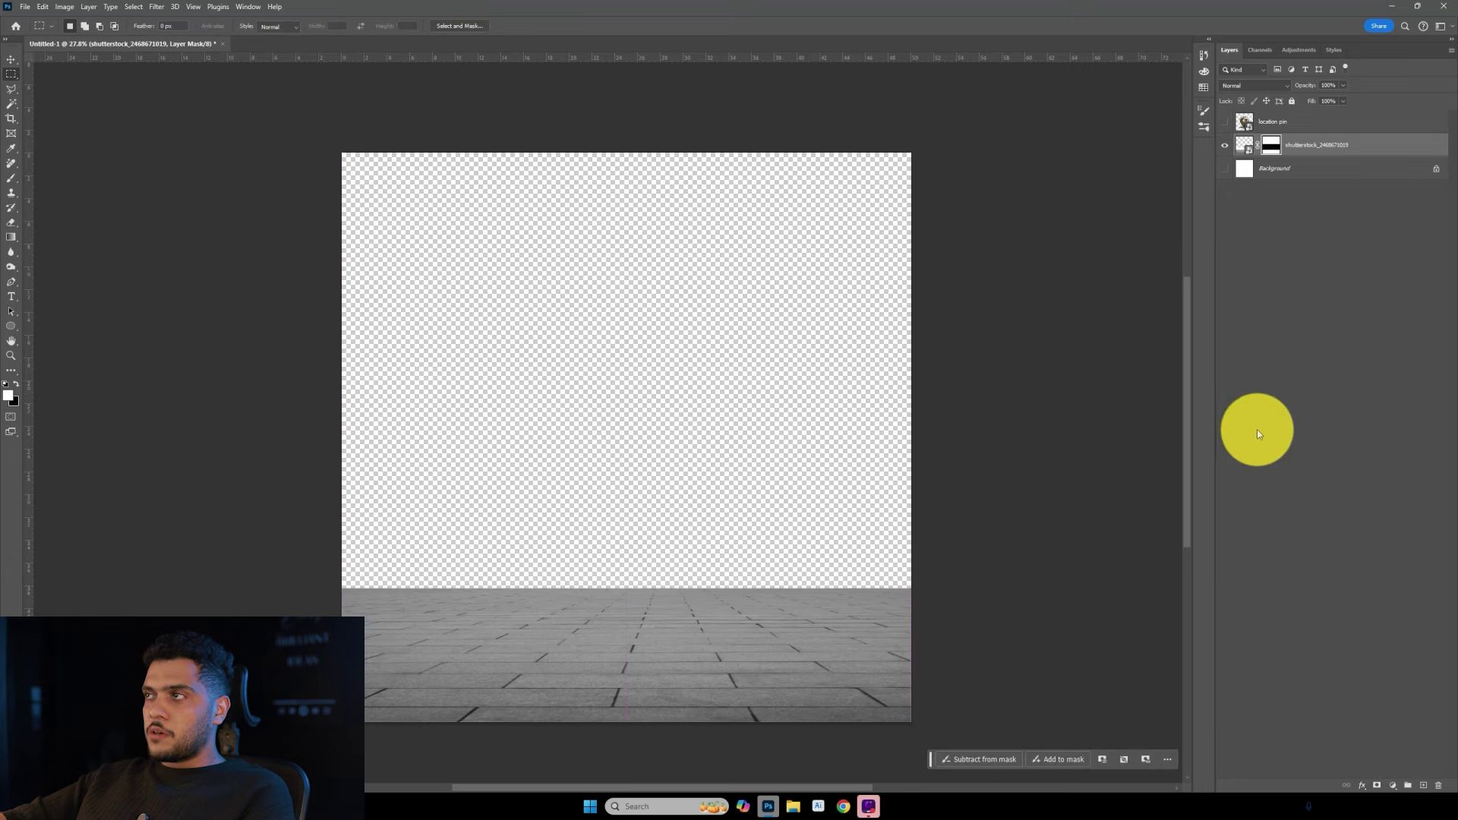
{"action": "left_click", "coordinate": [1228, 157], "text": "alt"}
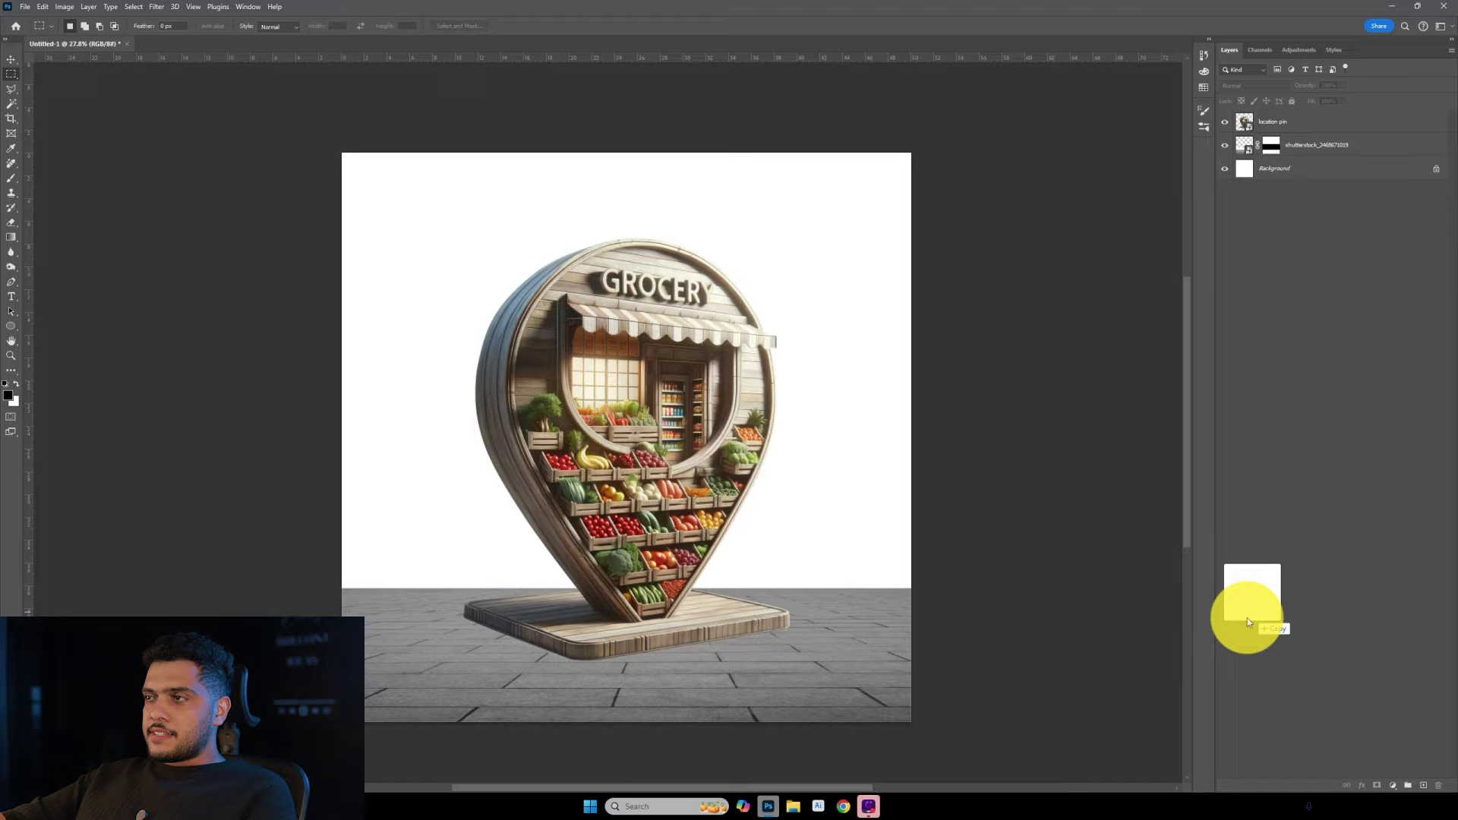
Open the hedge image and erase its white areas above and below with the Magic Eraser.
{"action": "left_click_drag", "start_coordinate": [1167, 606], "coordinate": [554, 423]}
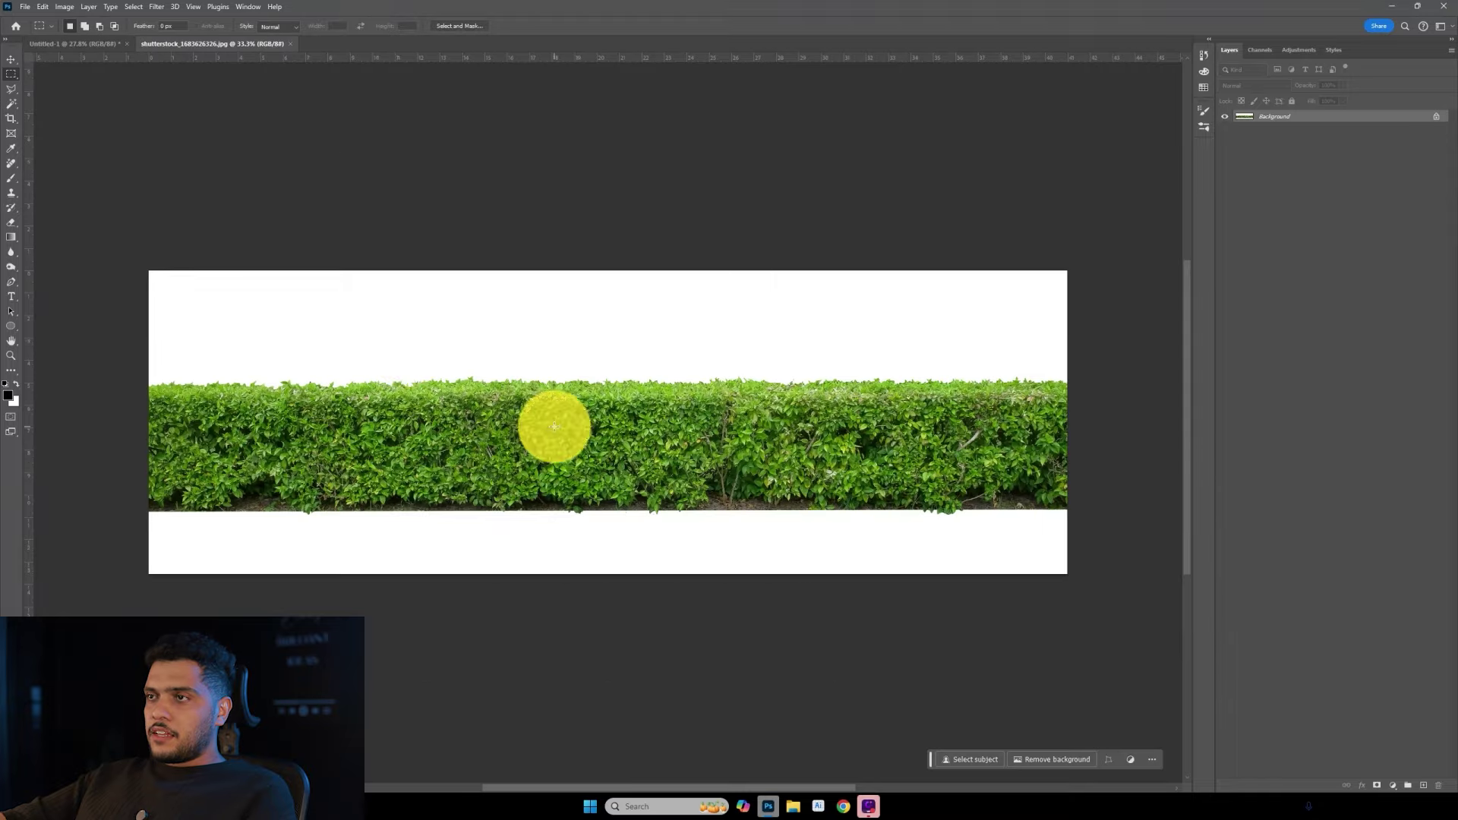
{"action": "key", "text": "shift+e"}
{"action": "key", "text": "shift+e"}
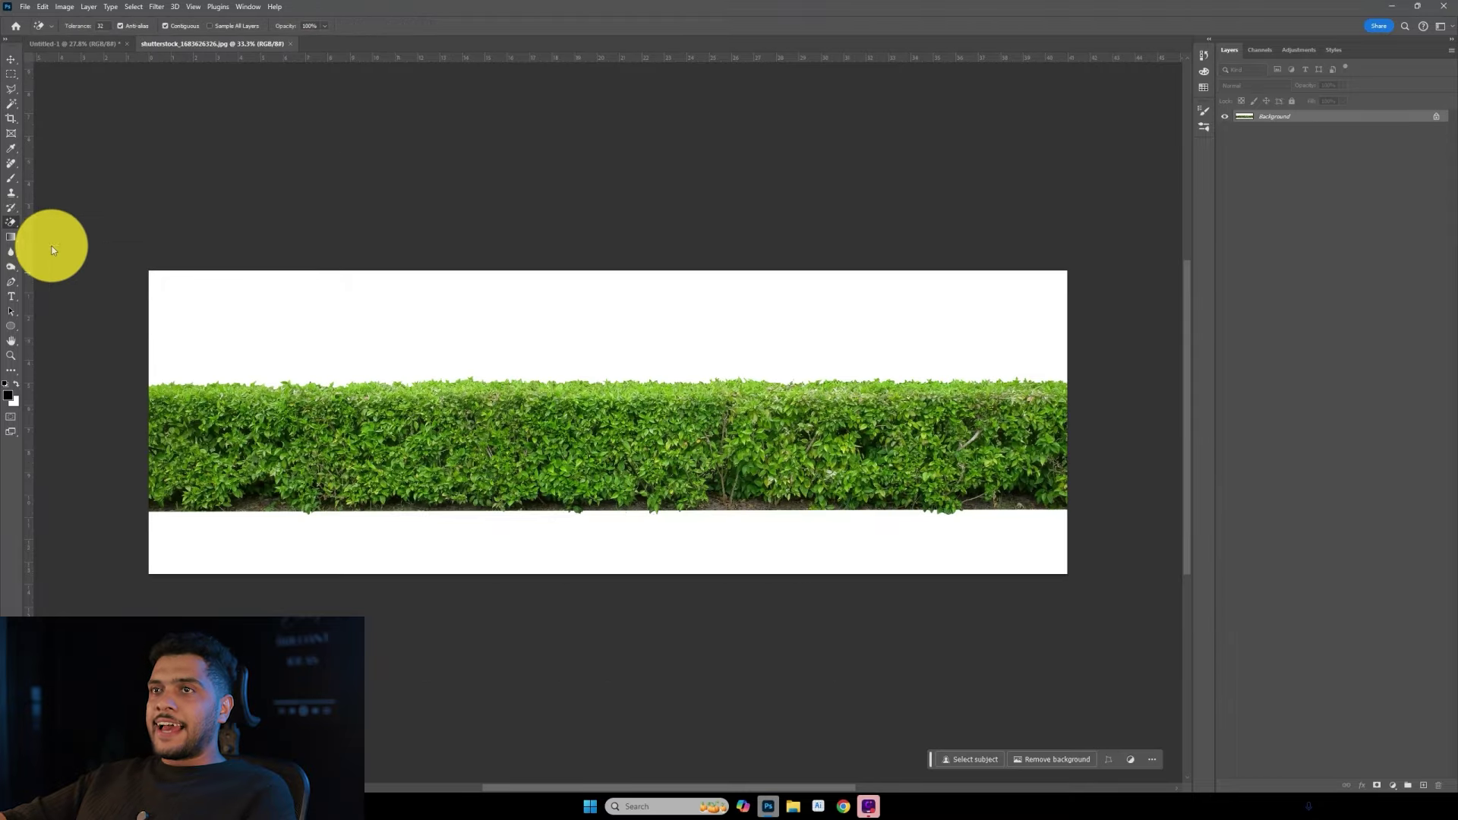
{"action": "left_click", "coordinate": [341, 305]}
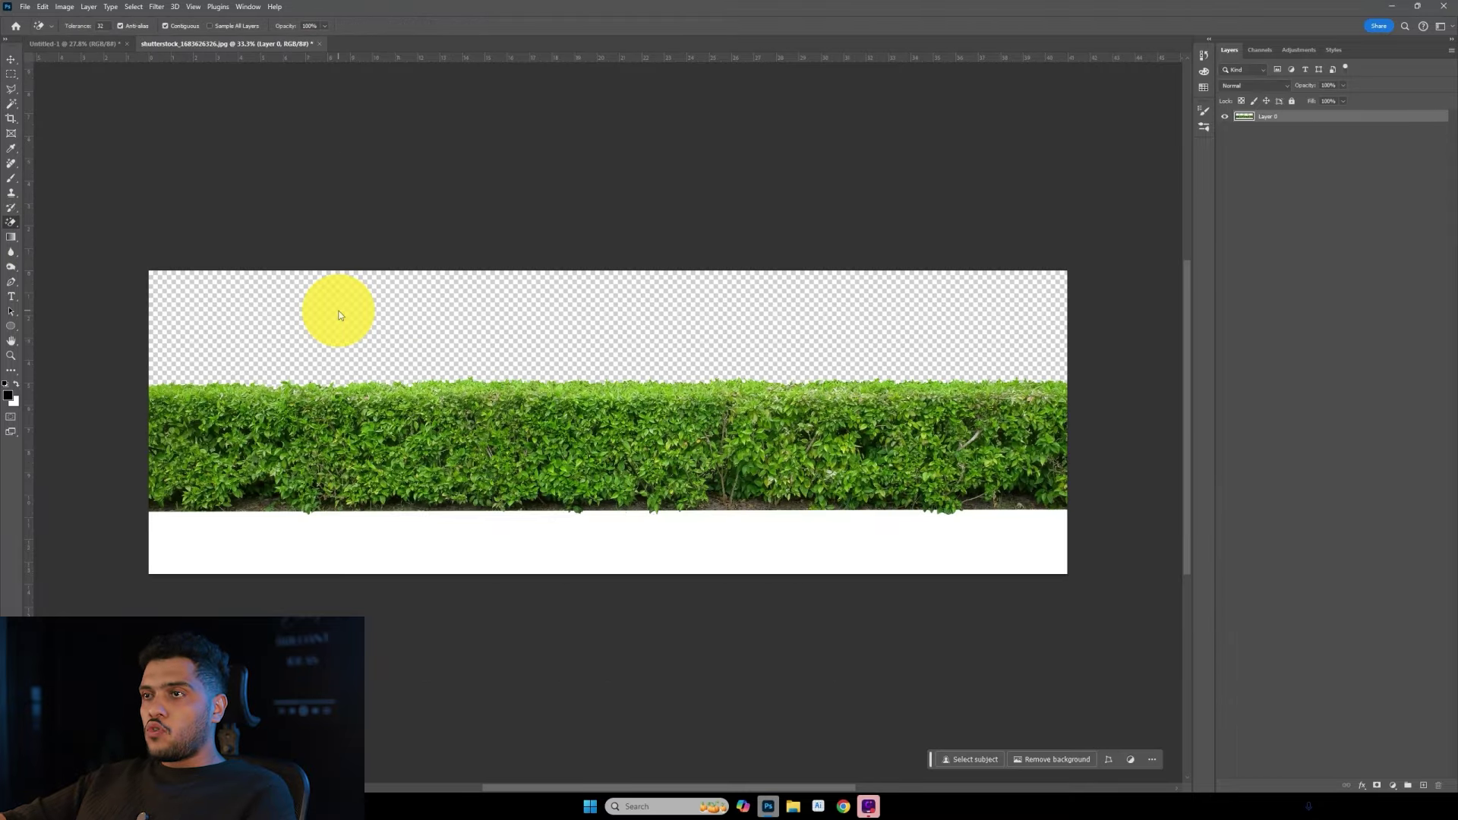
{"action": "left_click", "coordinate": [448, 543]}
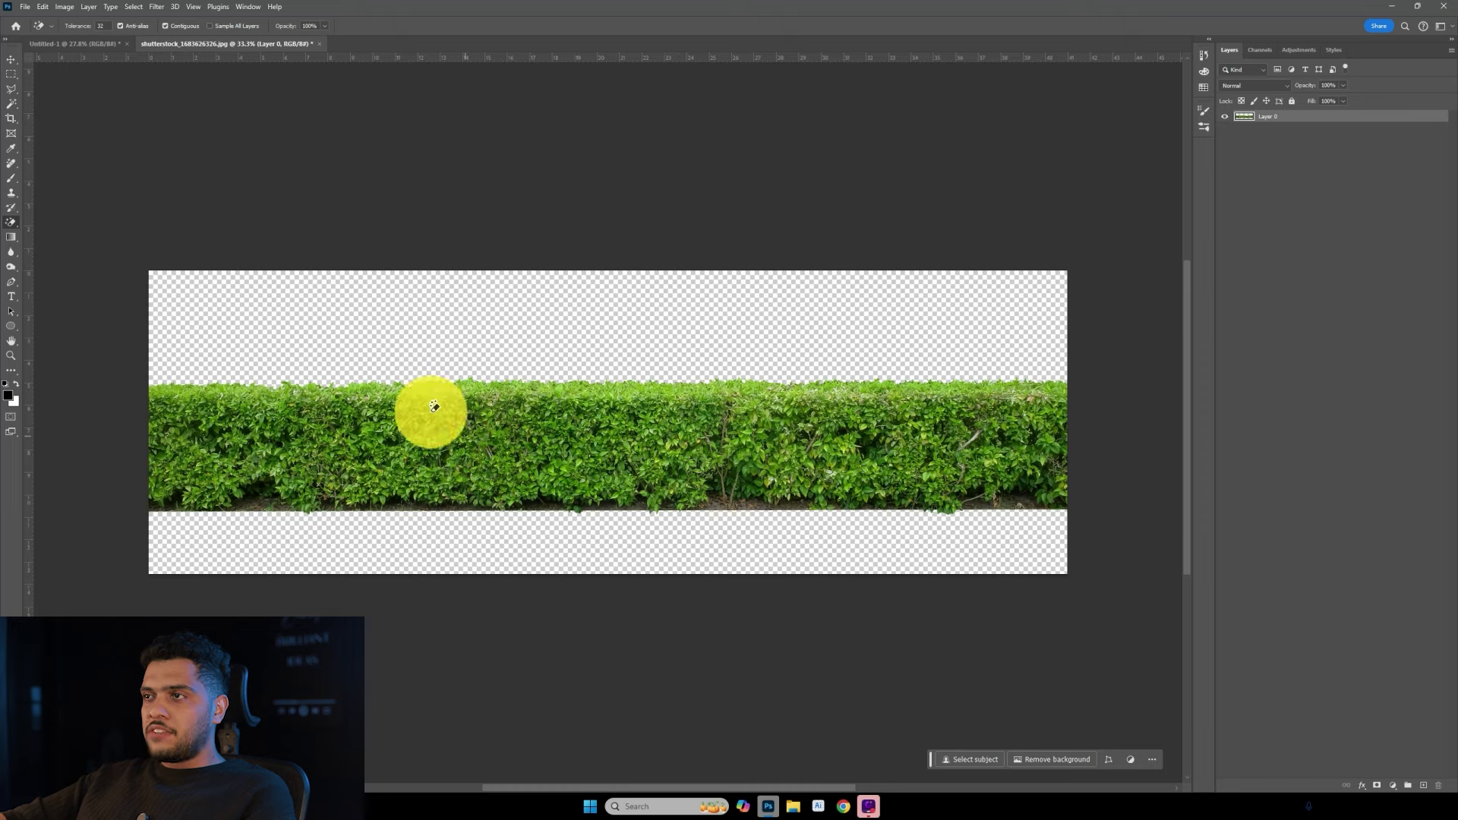
{"action": "key", "text": "v"}
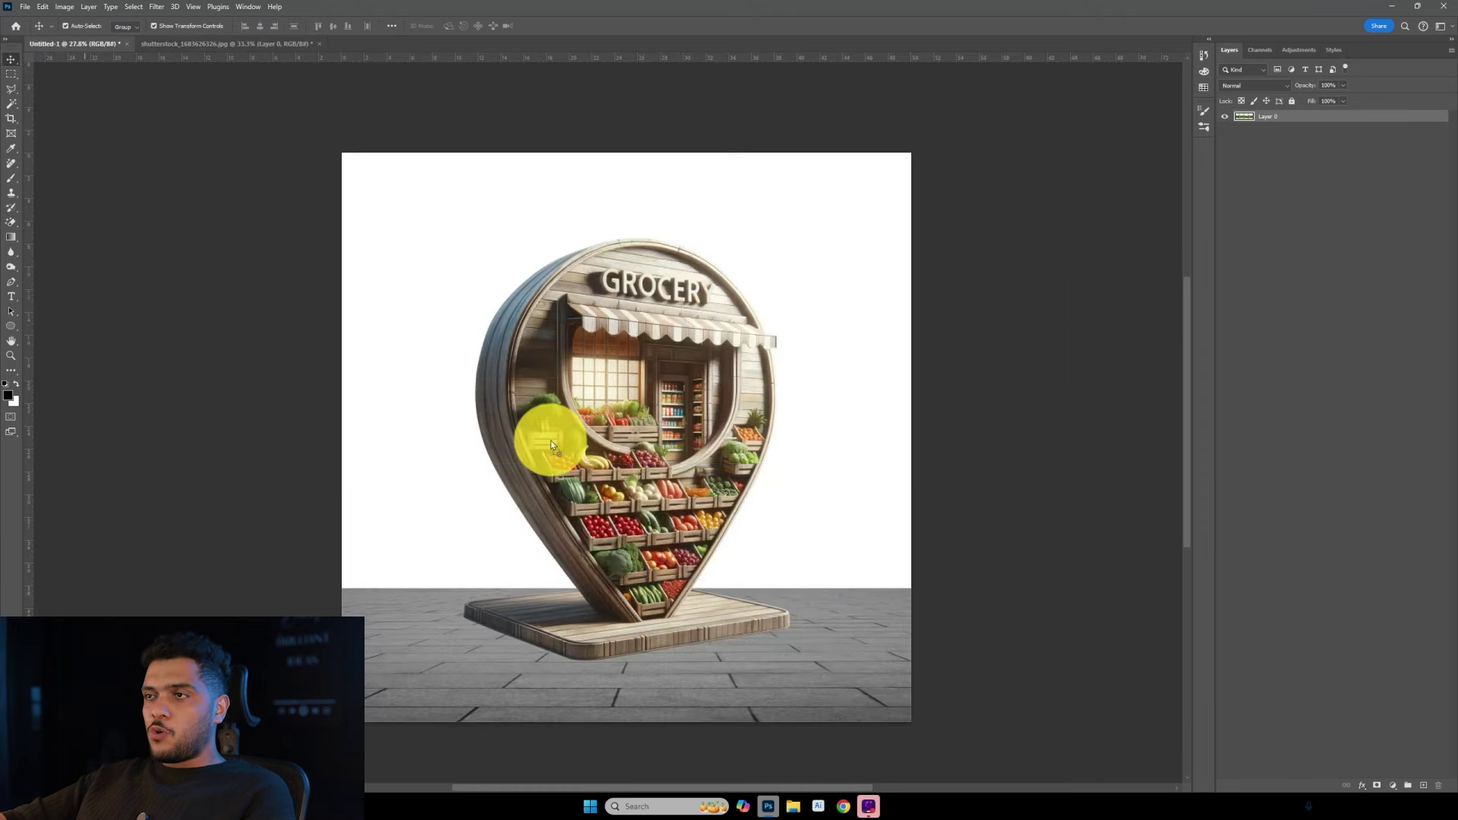
Bring the hedge into the composition, move its layer behind the pin, and shrink it slightly.
{"action": "mouse_move", "coordinate": [676, 465]}
{"action": "left_mouse_down"}
{"action": "mouse_move", "coordinate": [964, 580]}
{"action": "mouse_move", "coordinate": [794, 531]}
{"action": "mouse_move", "coordinate": [862, 559]}
{"action": "left_mouse_up"}
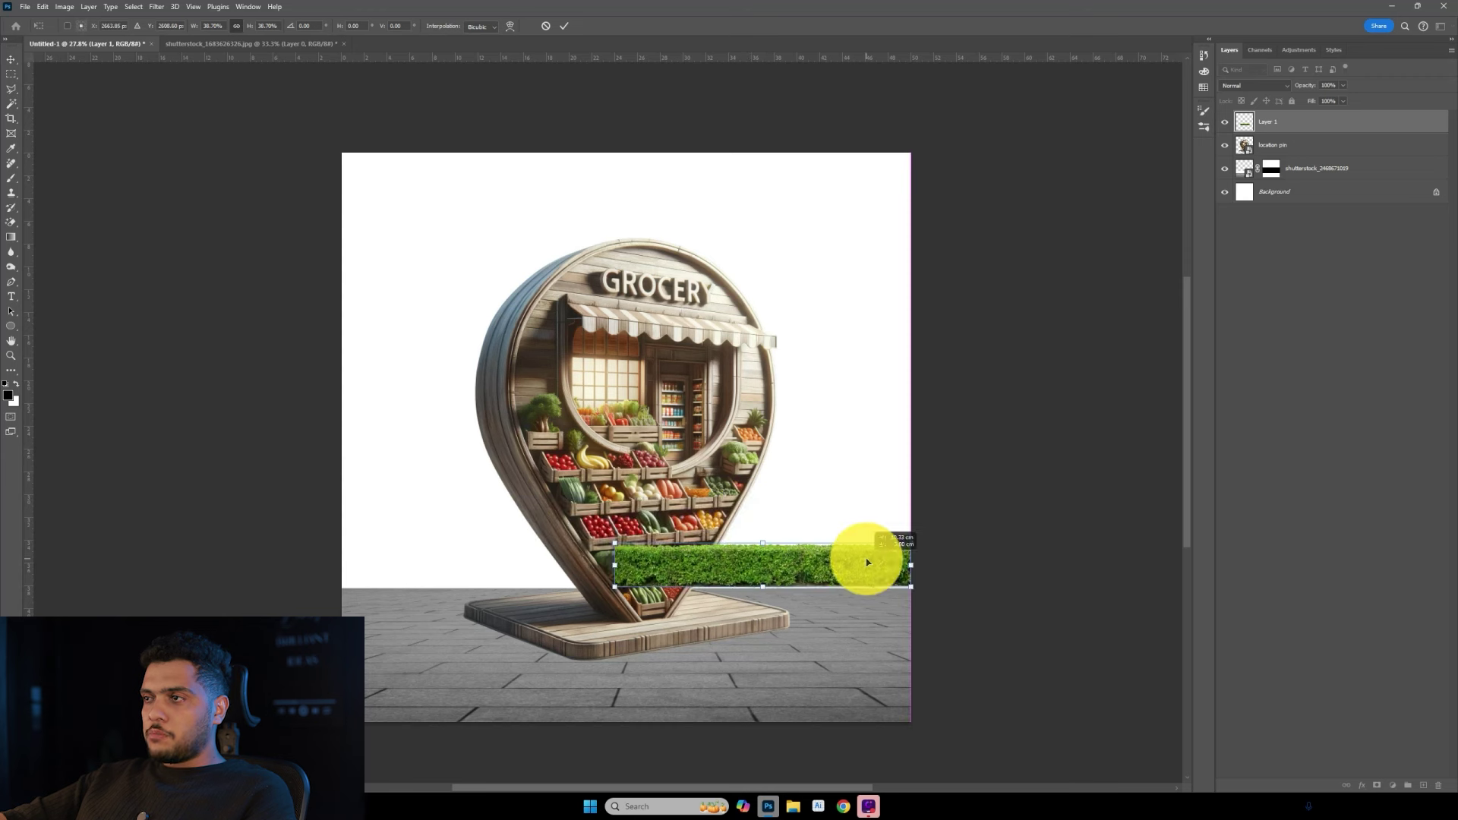
{"action": "key", "text": "Return"}
{"action": "left_click_drag", "start_coordinate": [722, 397], "coordinate": [660, 403]}
{"action": "left_click", "coordinate": [889, 570]}
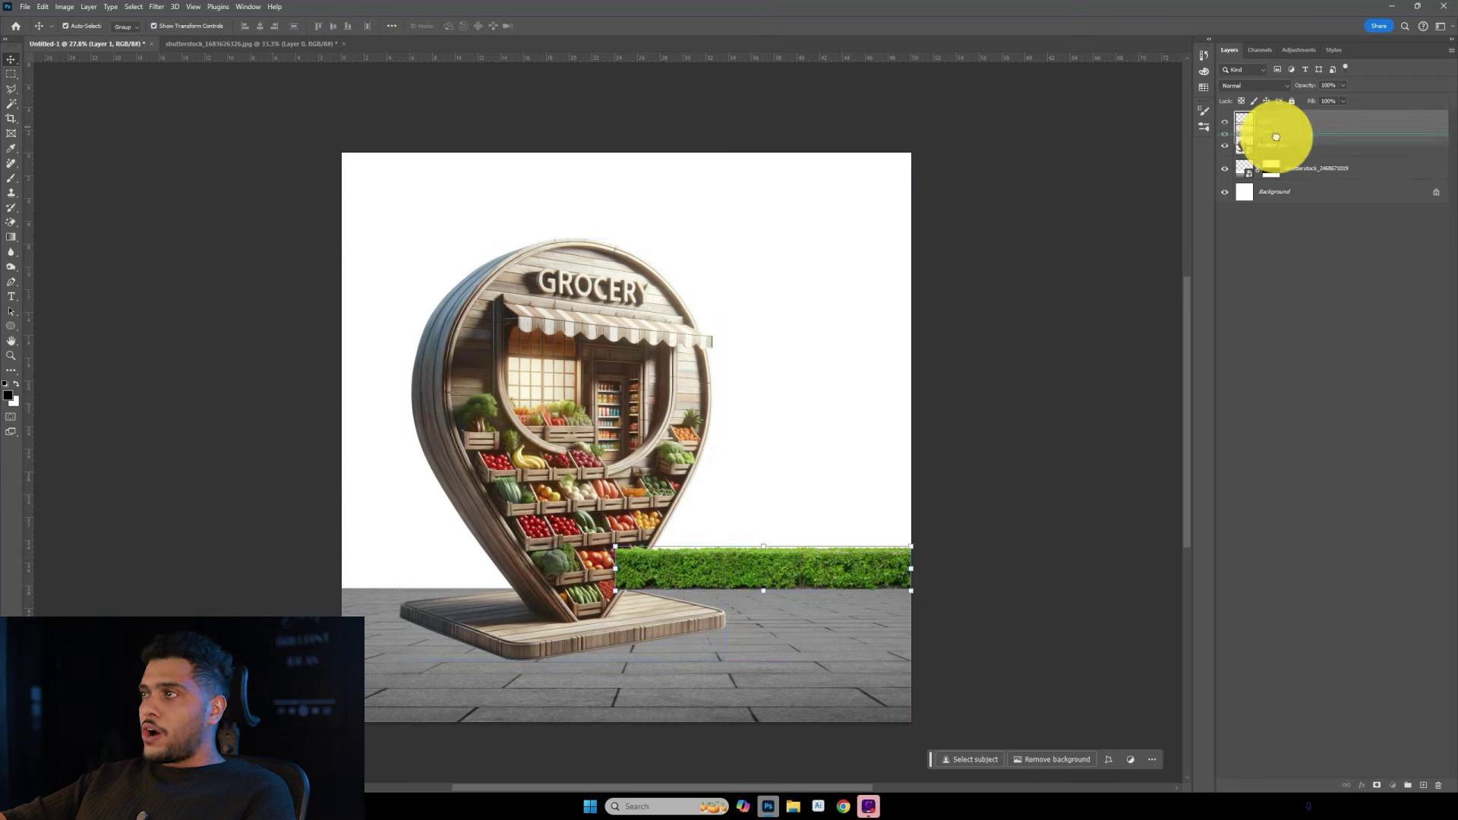
{"action": "left_click_drag", "start_coordinate": [1276, 122], "coordinate": [1269, 156]}
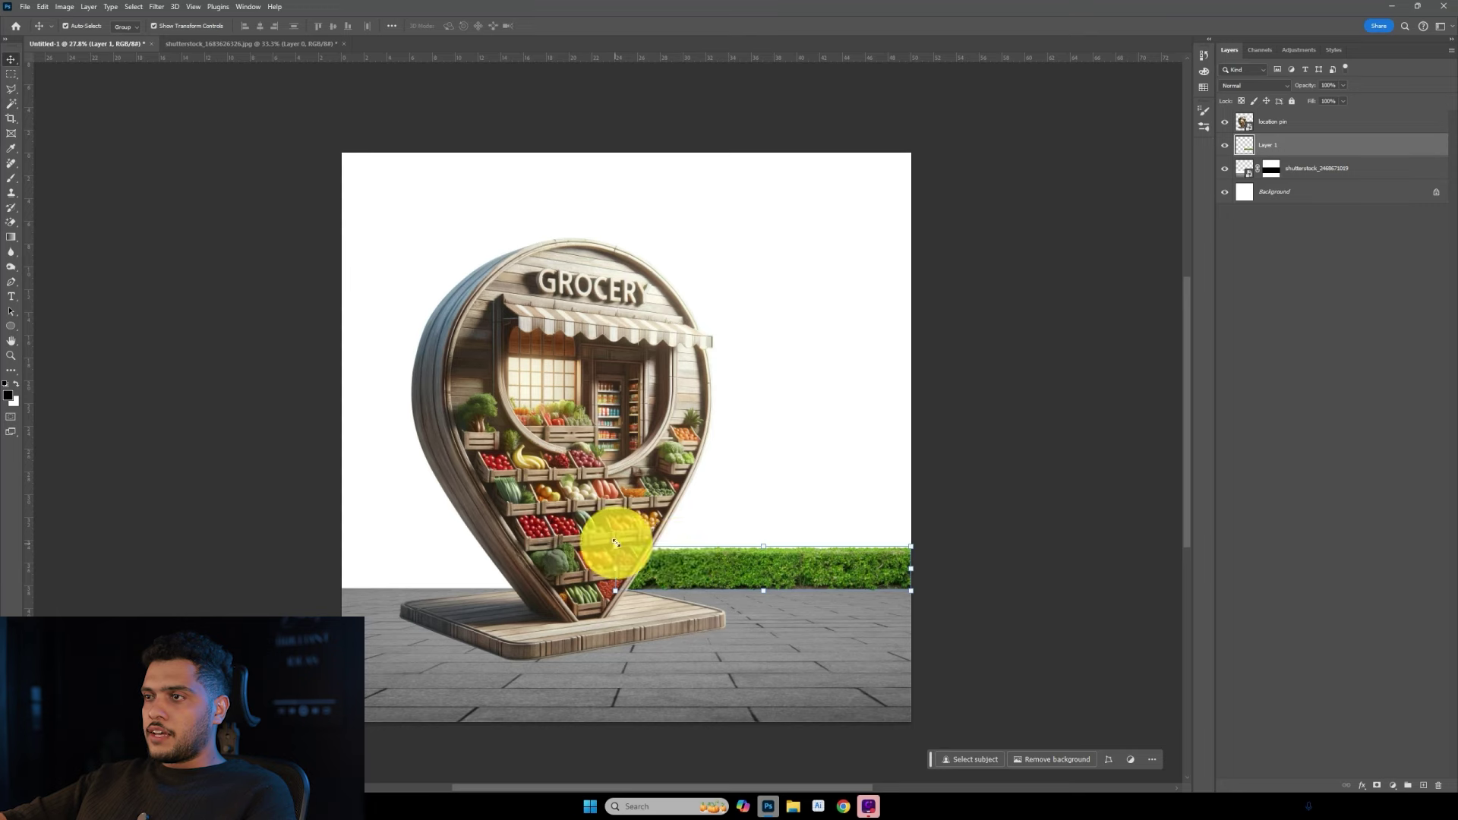
{"action": "left_click_drag", "start_coordinate": [616, 546], "coordinate": [629, 548]}
{"action": "left_click", "coordinate": [958, 626]}
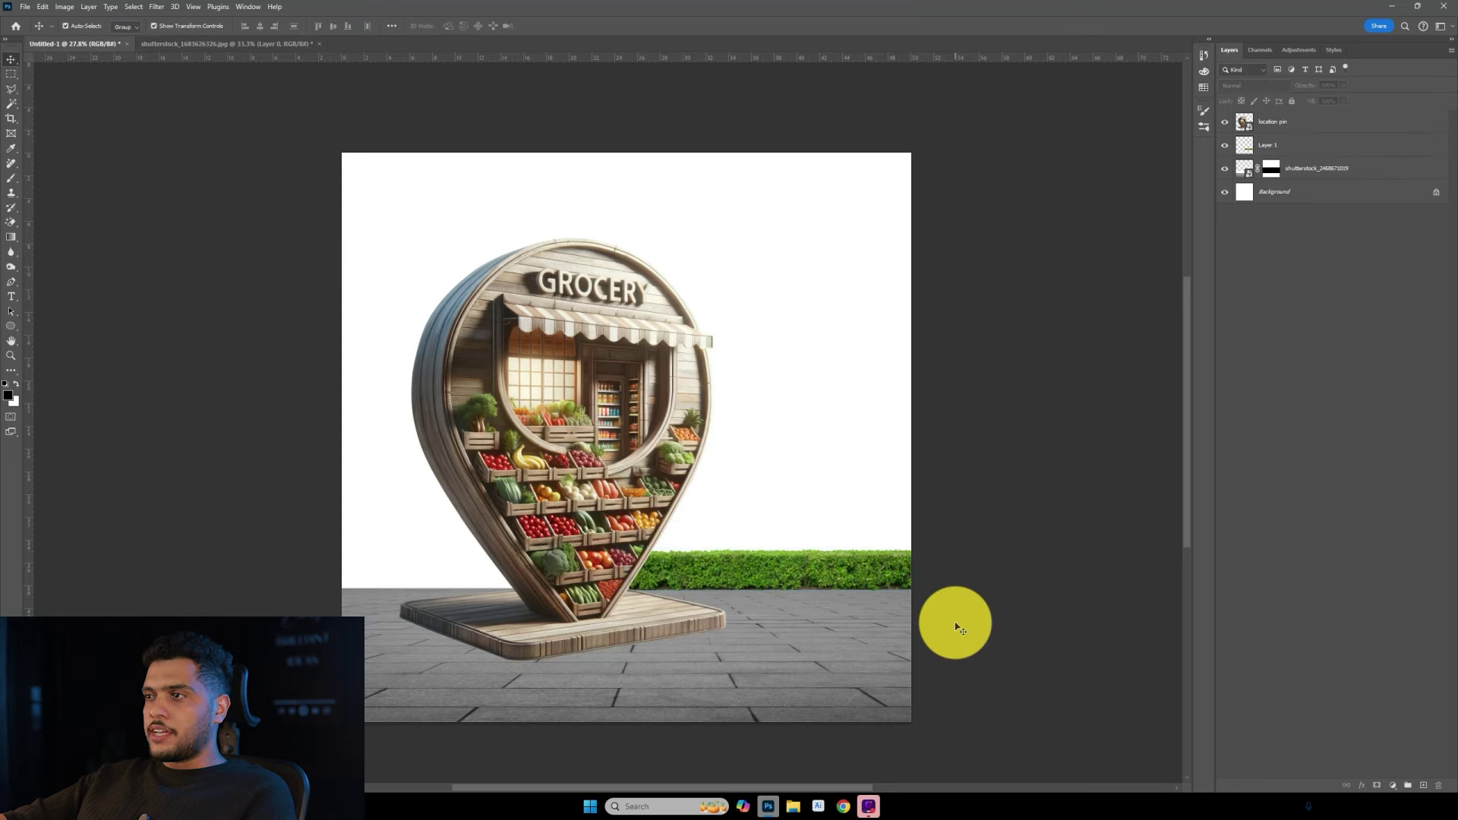
{"action": "key", "text": "alt+Tab"}
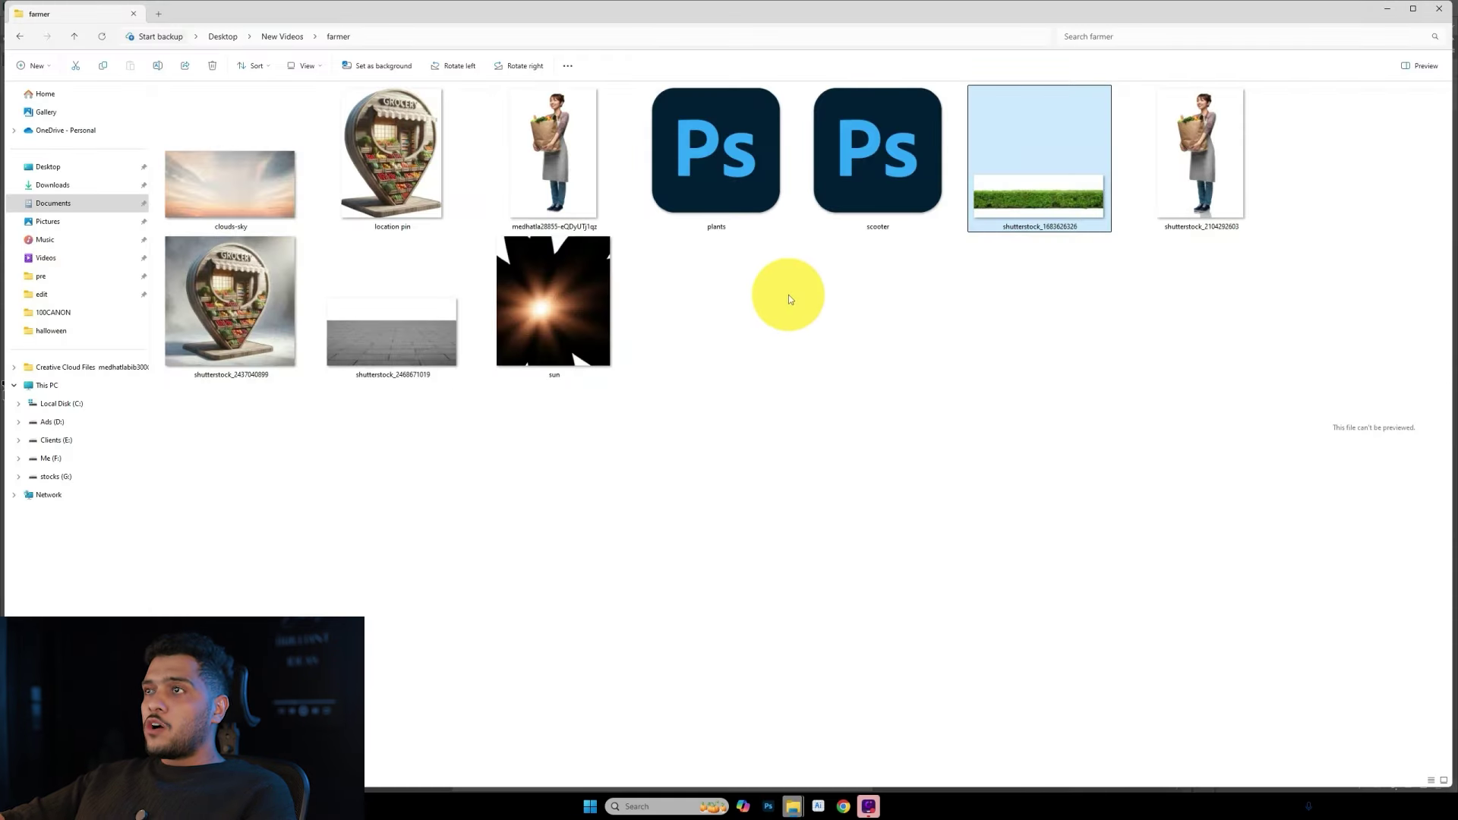
Open plants.psd, bring the picket fence in, size it at the left, and layer it behind the pin.
{"action": "left_click", "coordinate": [724, 208]}
{"action": "double_click", "coordinate": [724, 208]}
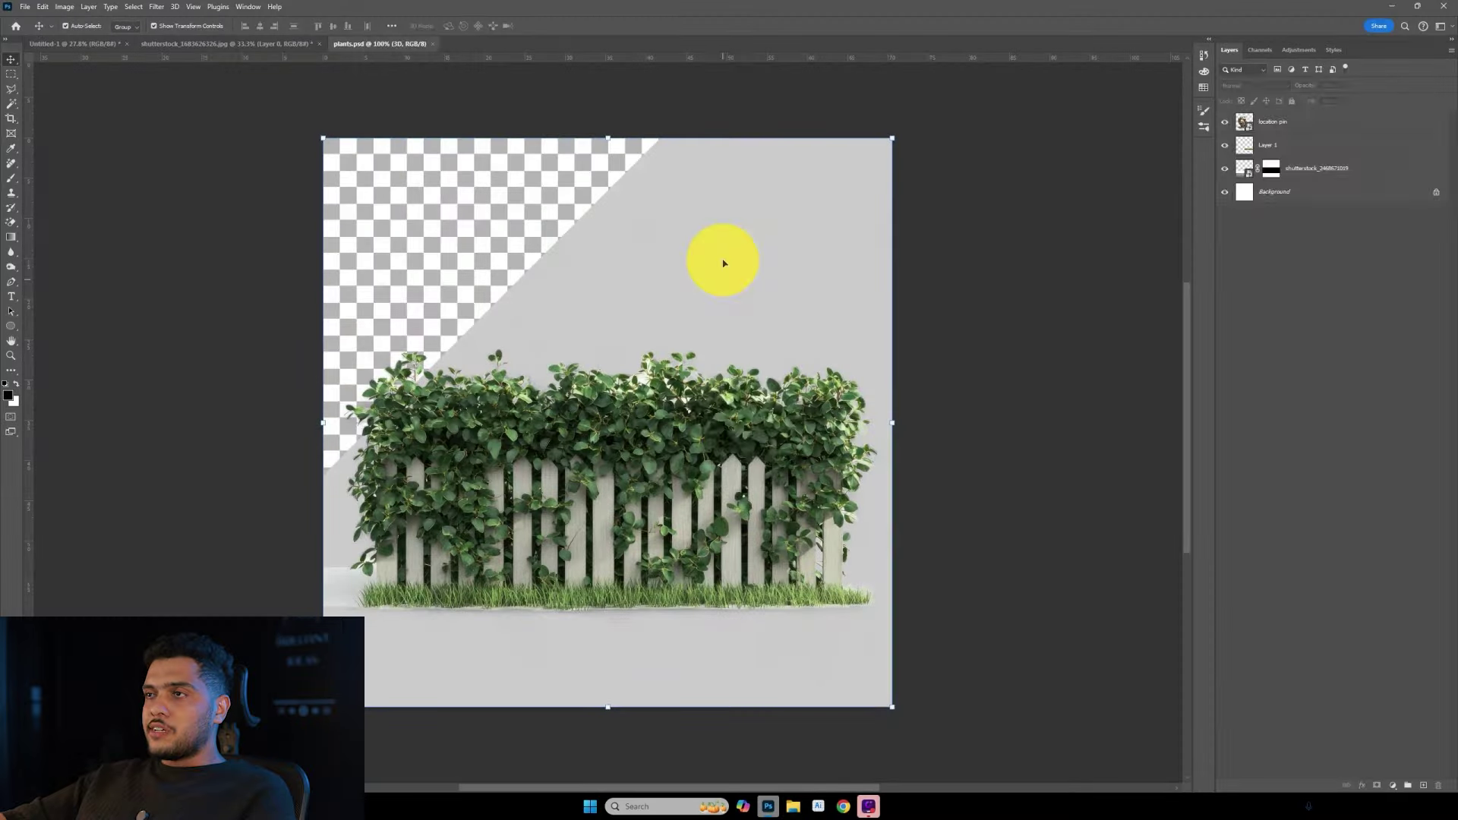
{"action": "mouse_move", "coordinate": [722, 455]}
{"action": "left_mouse_down"}
{"action": "mouse_move", "coordinate": [617, 426]}
{"action": "mouse_move", "coordinate": [702, 472]}
{"action": "left_mouse_up"}
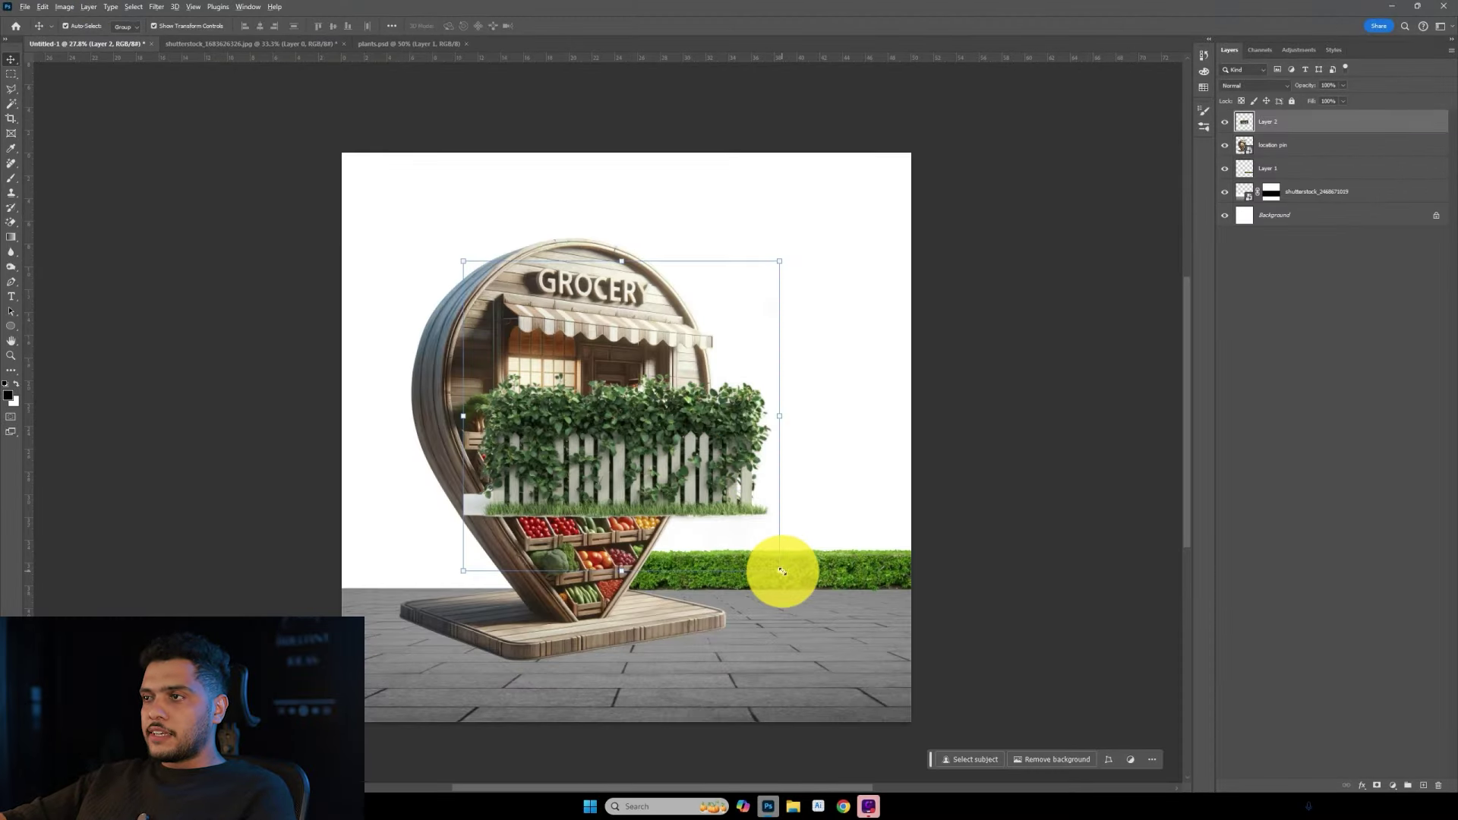
{"action": "mouse_move", "coordinate": [782, 570]}
{"action": "left_mouse_down"}
{"action": "mouse_move", "coordinate": [815, 590]}
{"action": "mouse_move", "coordinate": [665, 329]}
{"action": "left_mouse_up"}
{"action": "left_click_drag", "start_coordinate": [672, 273], "coordinate": [632, 311]}
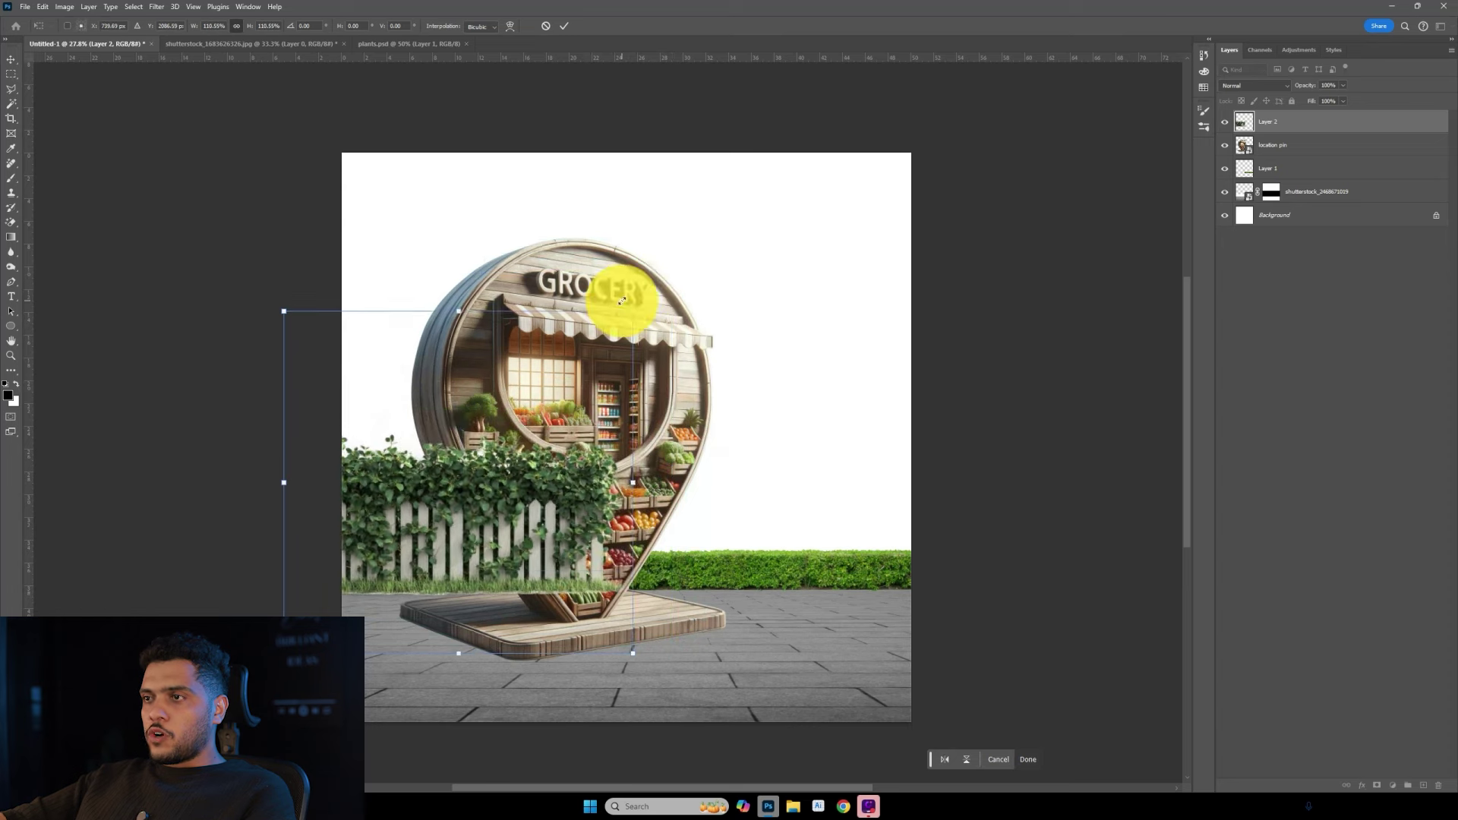
{"action": "key", "text": "Return"}
{"action": "left_click_drag", "start_coordinate": [1299, 130], "coordinate": [1295, 182]}
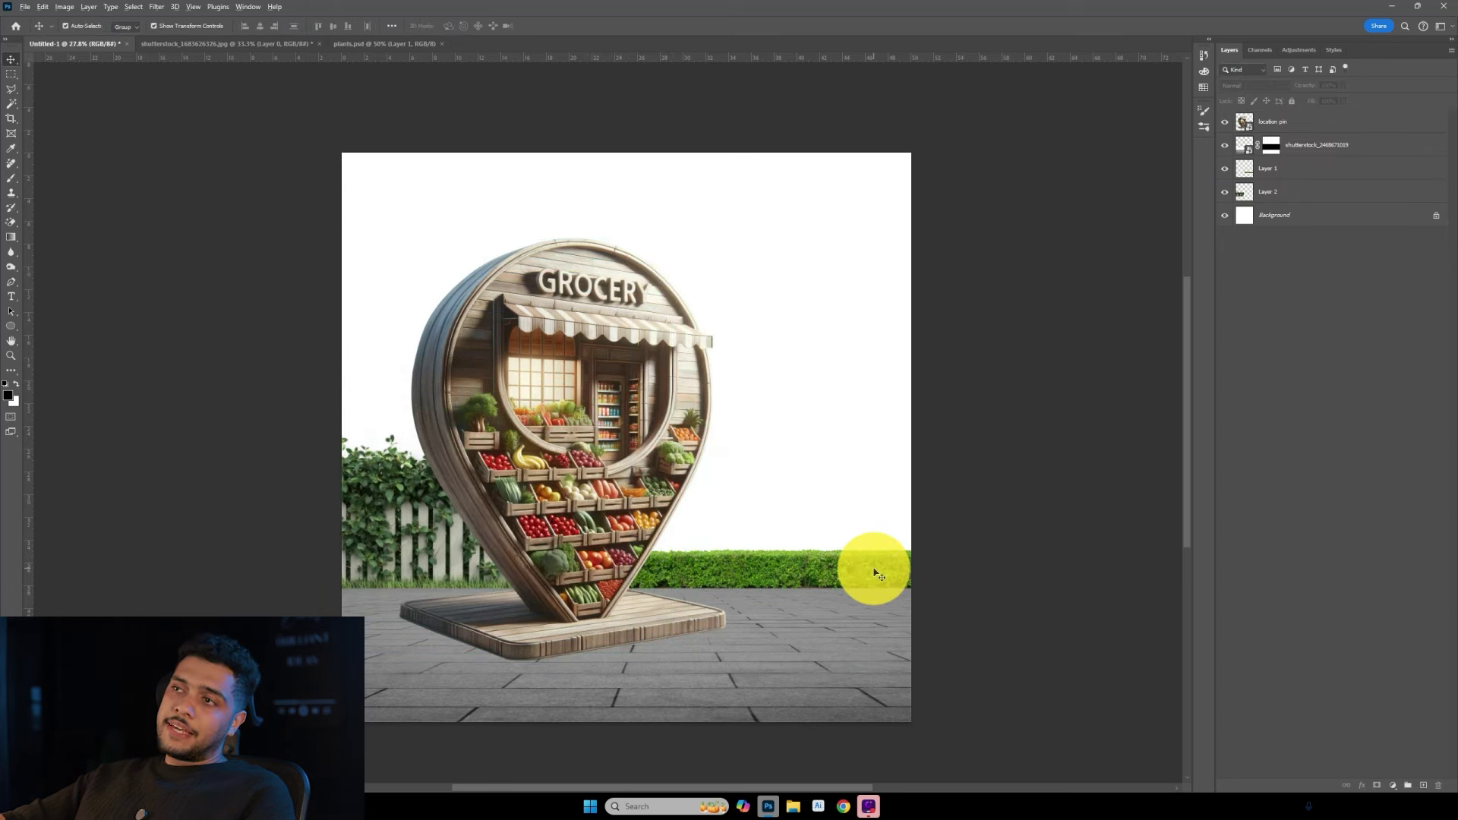
{"action": "key", "text": "alt+Tab"}
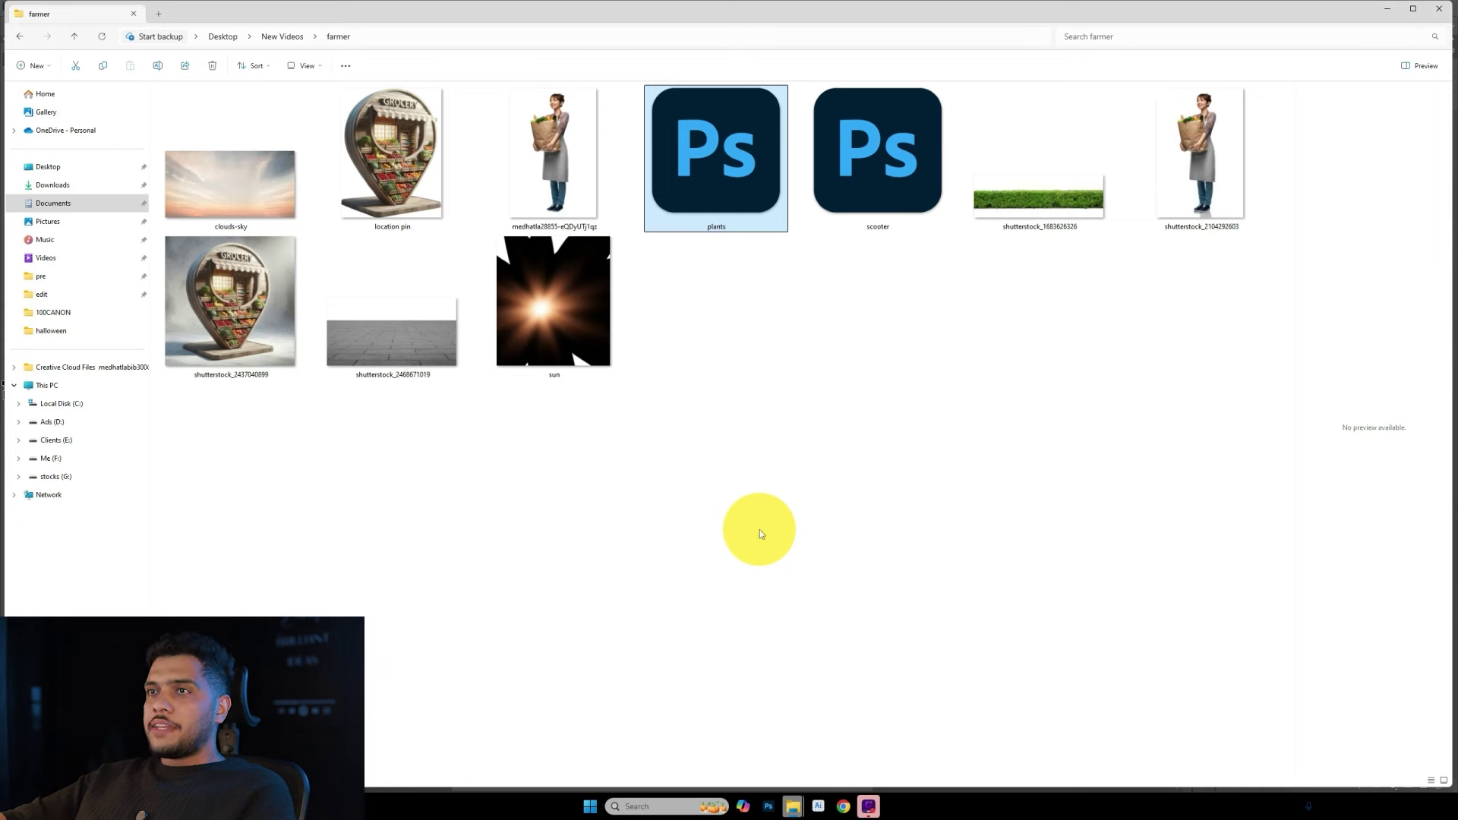
Add the clouds-sky image below all layers, flip it horizontally, and scale it to fill the canvas.
{"action": "left_click", "coordinate": [531, 456]}
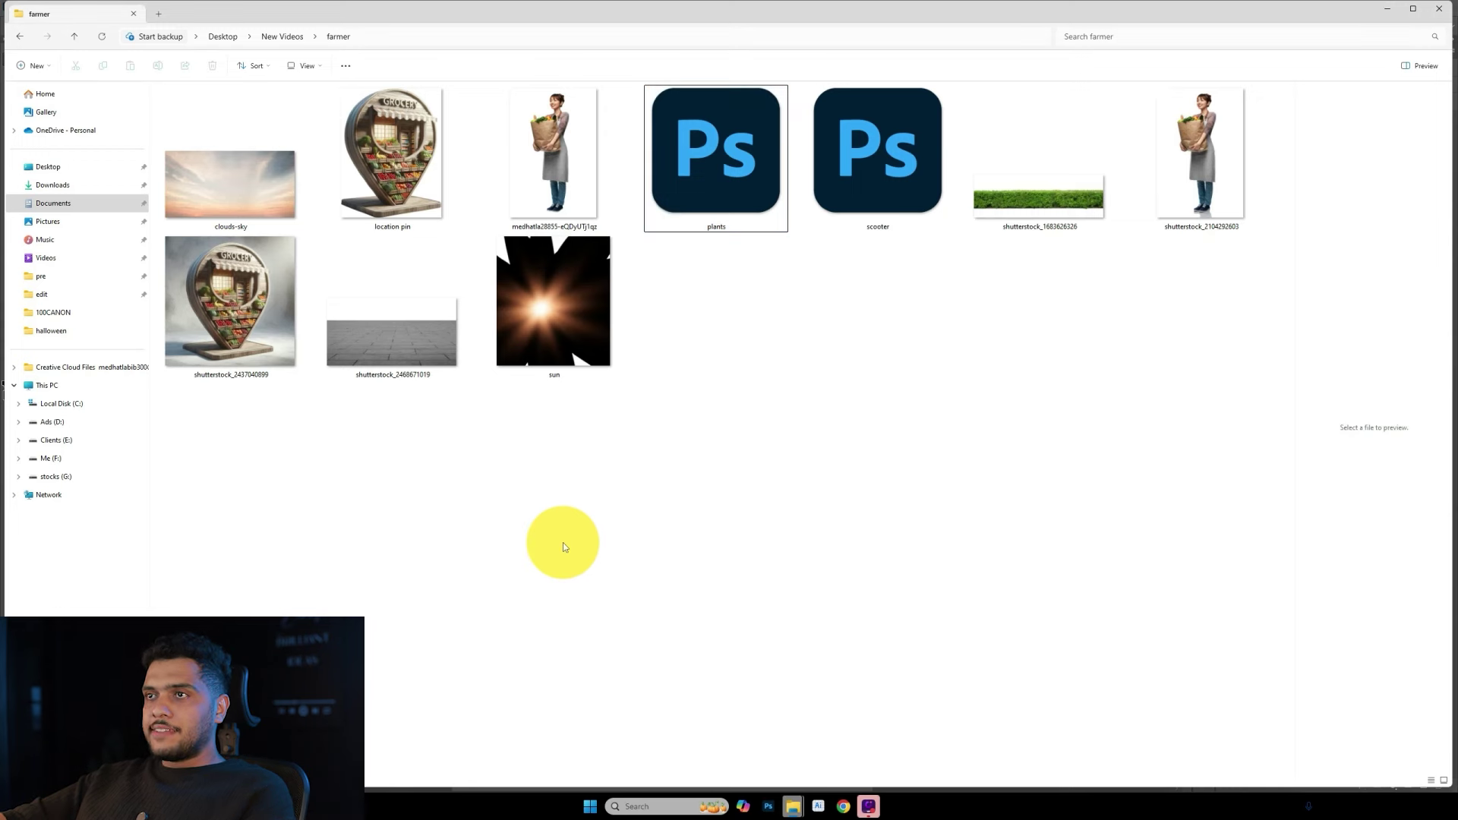
{"action": "mouse_move", "coordinate": [207, 178]}
{"action": "left_mouse_down"}
{"action": "mouse_move", "coordinate": [791, 818]}
{"action": "mouse_move", "coordinate": [694, 463]}
{"action": "left_mouse_up"}
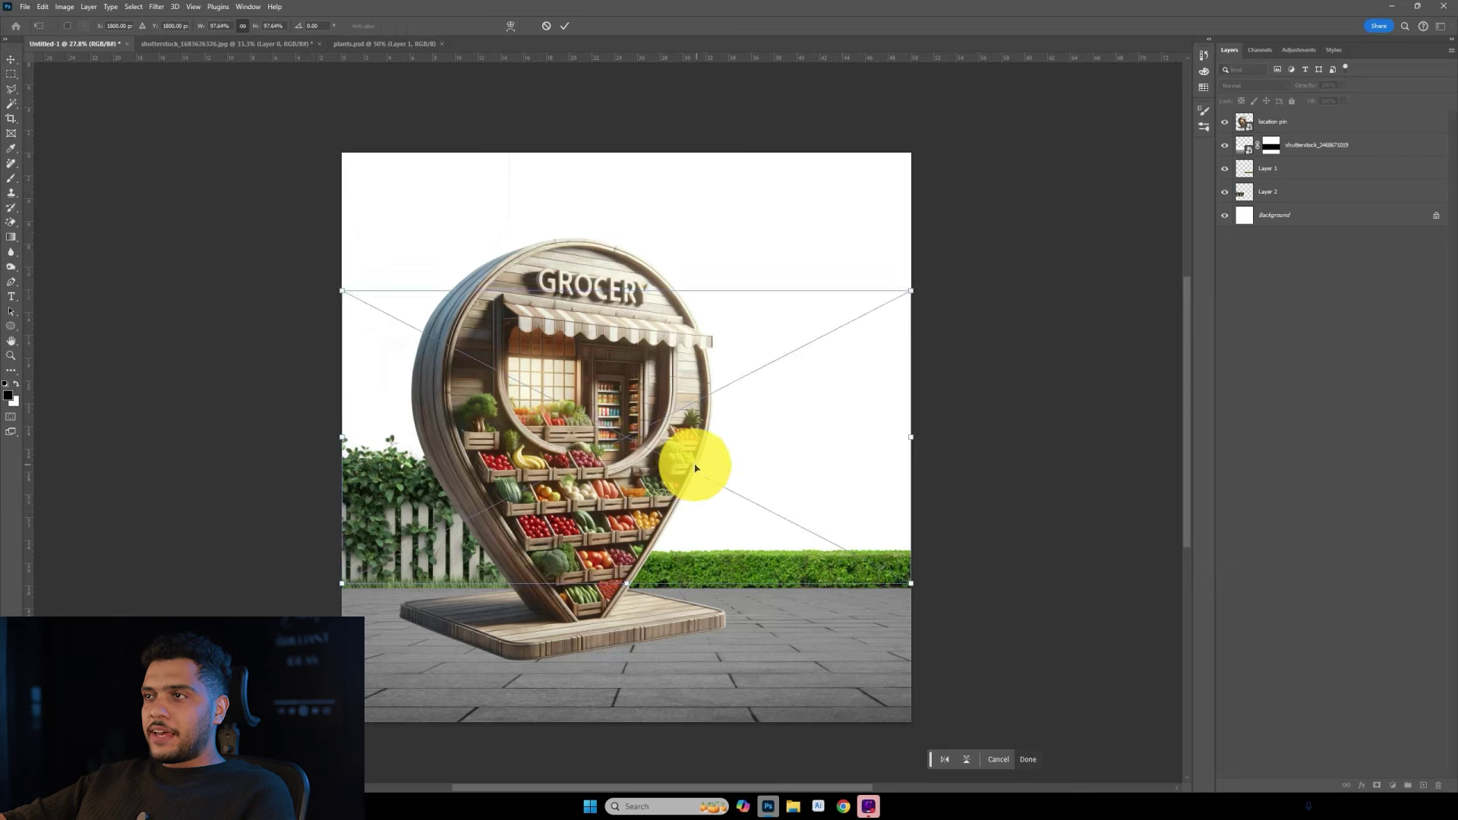
{"action": "left_click_drag", "start_coordinate": [1302, 124], "coordinate": [1300, 226]}
{"action": "key", "text": "ctrl+t"}
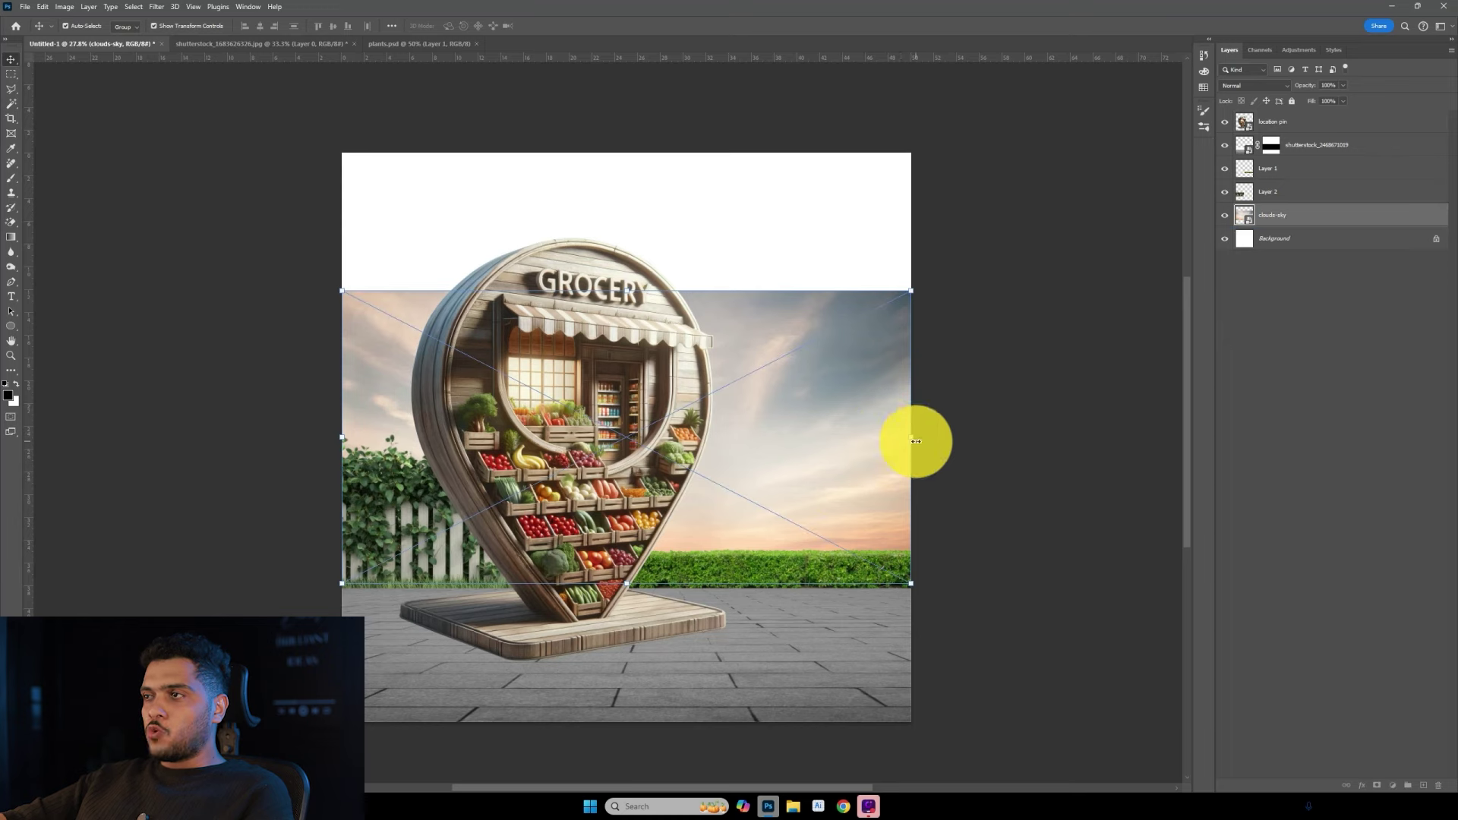
{"action": "right_click", "coordinate": [832, 478]}
{"action": "left_click", "coordinate": [919, 687]}
{"action": "mouse_move", "coordinate": [850, 547]}
{"action": "left_mouse_down"}
{"action": "mouse_move", "coordinate": [688, 465]}
{"action": "mouse_move", "coordinate": [803, 530]}
{"action": "left_mouse_up"}
{"action": "scroll", "coordinate": [695, 442], "scroll_direction": "down", "scroll_amount": 3}
{"action": "left_click_drag", "start_coordinate": [803, 379], "coordinate": [890, 381]}
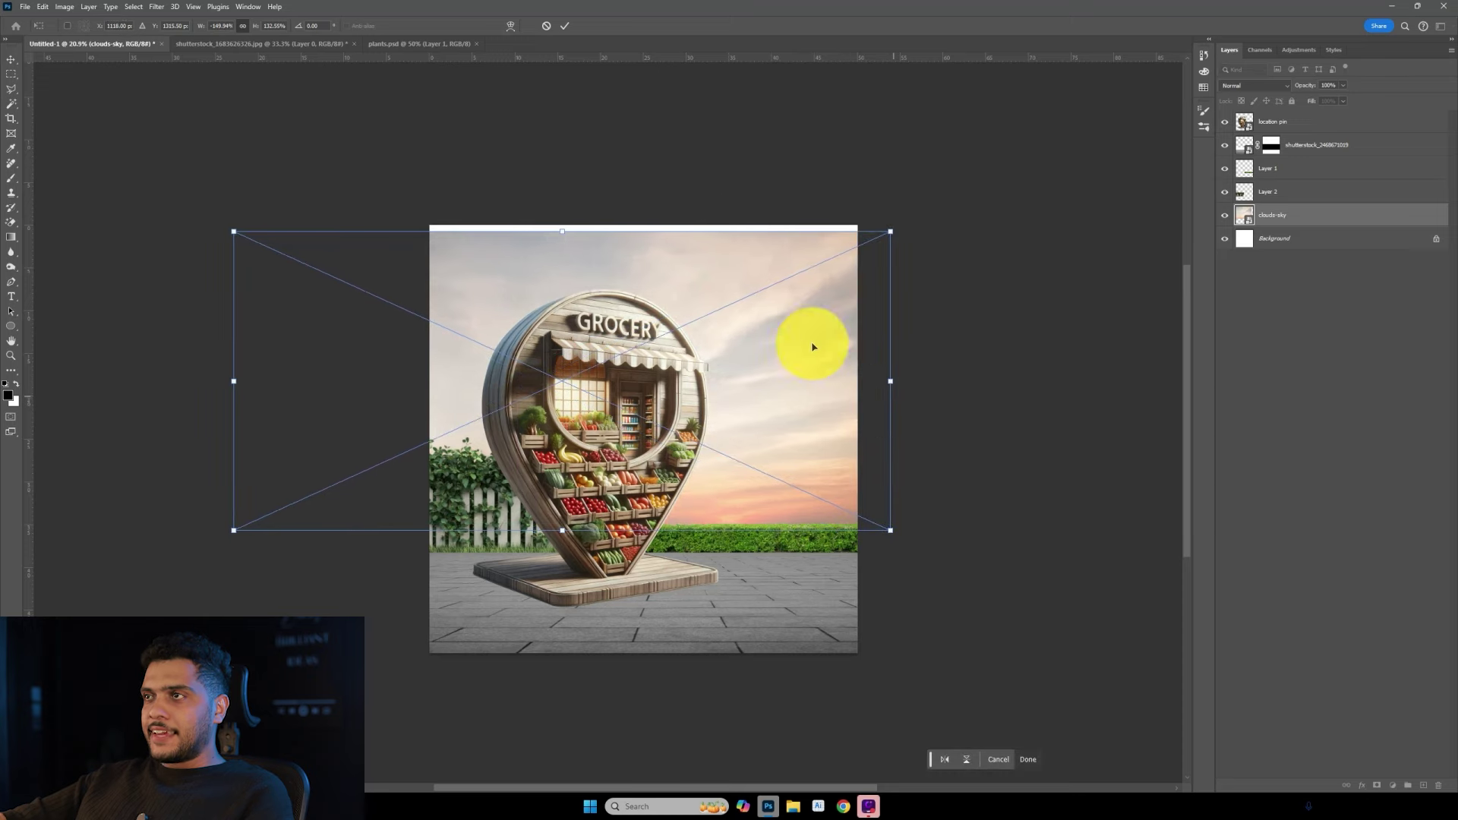
{"action": "key", "text": "Return"}
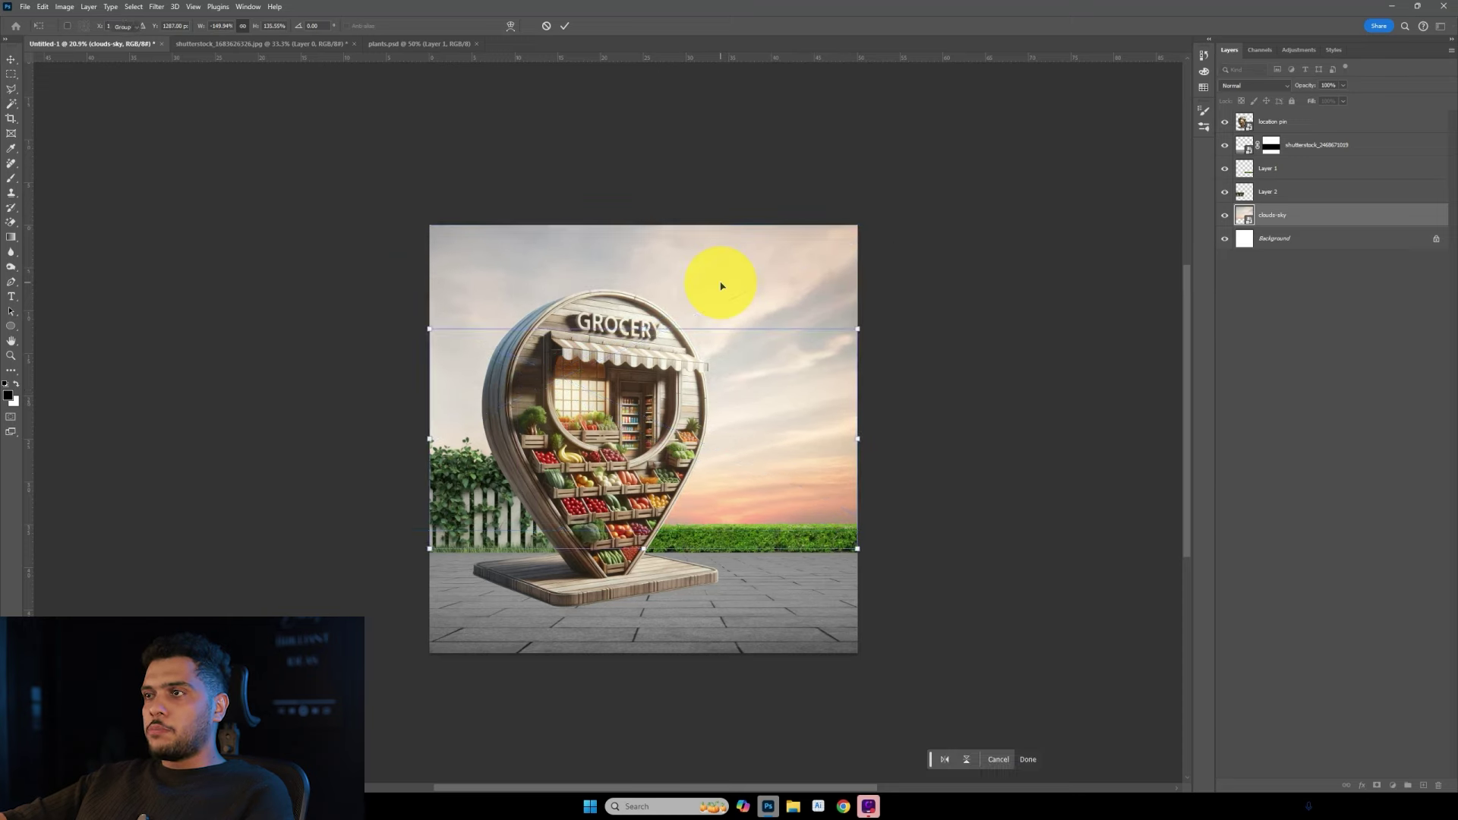
Drag the grocer woman image from the farmer folder into the composition.
{"action": "key", "text": "alt+Tab"}
{"action": "left_click", "coordinate": [554, 171]}
{"action": "left_click_drag", "start_coordinate": [769, 814], "coordinate": [638, 563]}
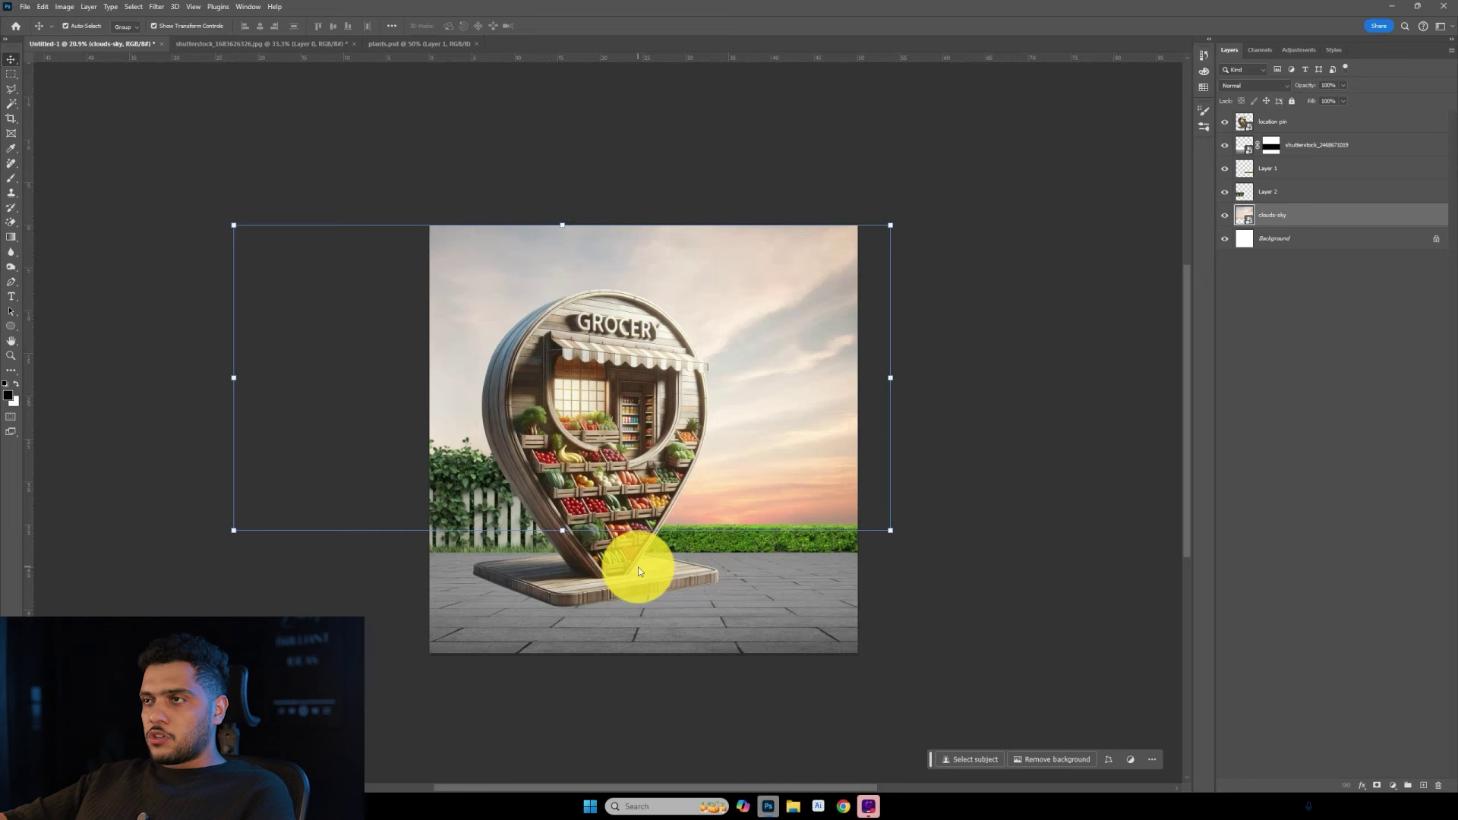
{"action": "key", "text": "Return"}
Bring the woman to the front, shrink her, flip her horizontally, and stand her on the pin's base.
{"action": "key", "text": "ctrl+shift+bracketright"}
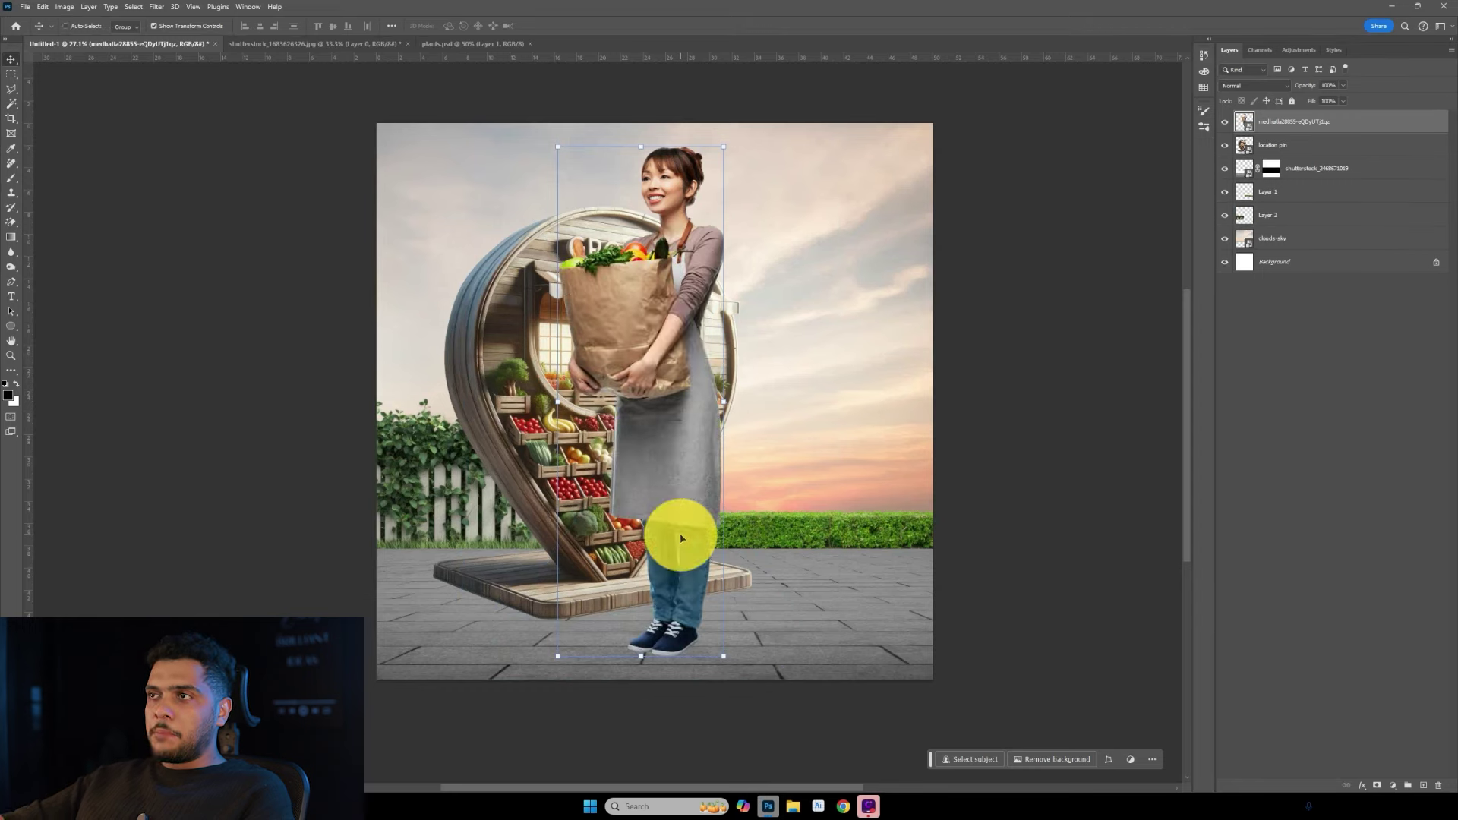
{"action": "mouse_move", "coordinate": [723, 143]}
{"action": "left_mouse_down"}
{"action": "mouse_move", "coordinate": [744, 225]}
{"action": "mouse_move", "coordinate": [674, 293]}
{"action": "left_mouse_up"}
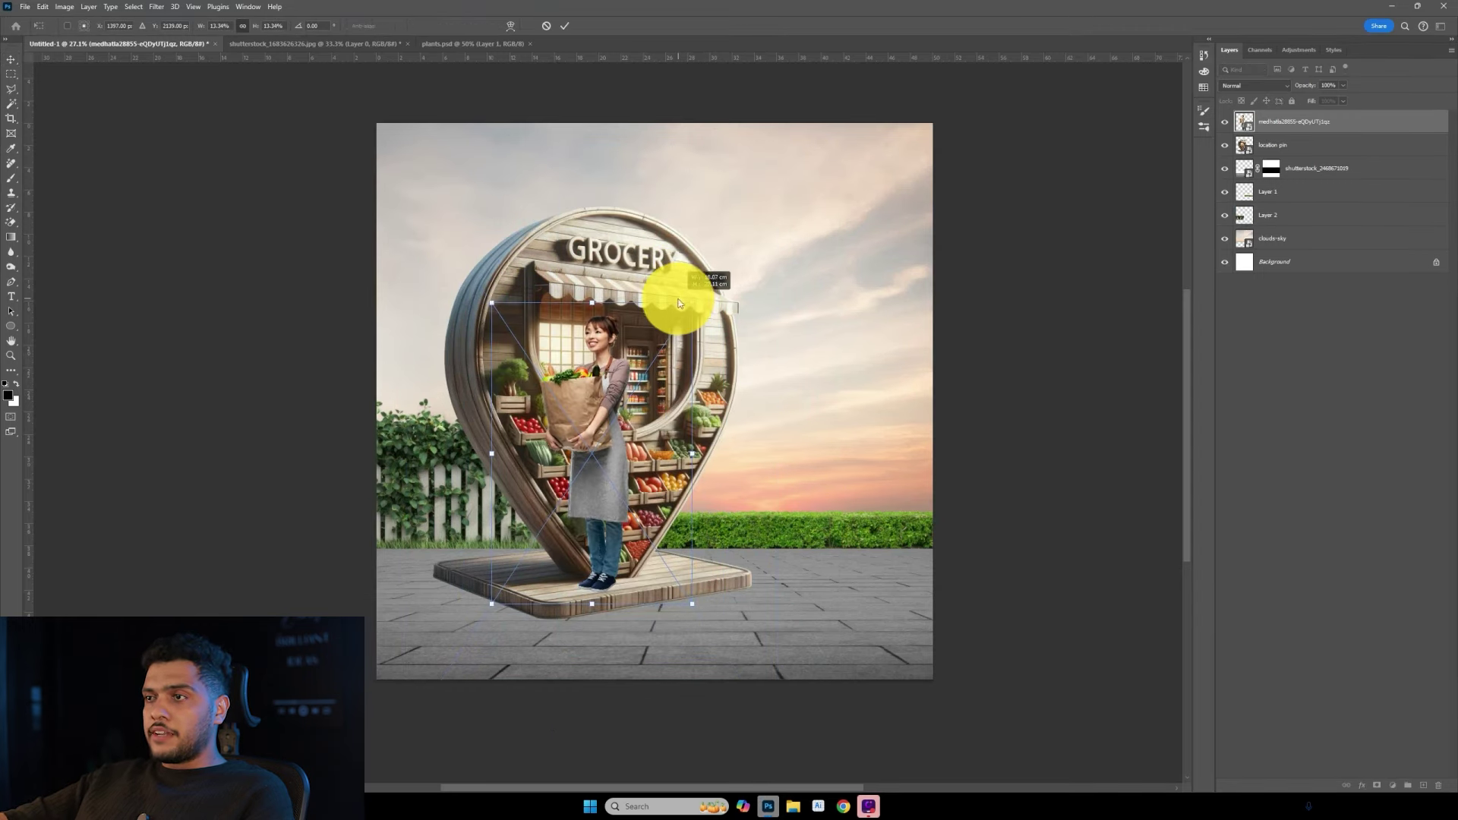
{"action": "left_click_drag", "start_coordinate": [659, 425], "coordinate": [624, 458]}
{"action": "right_click", "coordinate": [624, 457]}
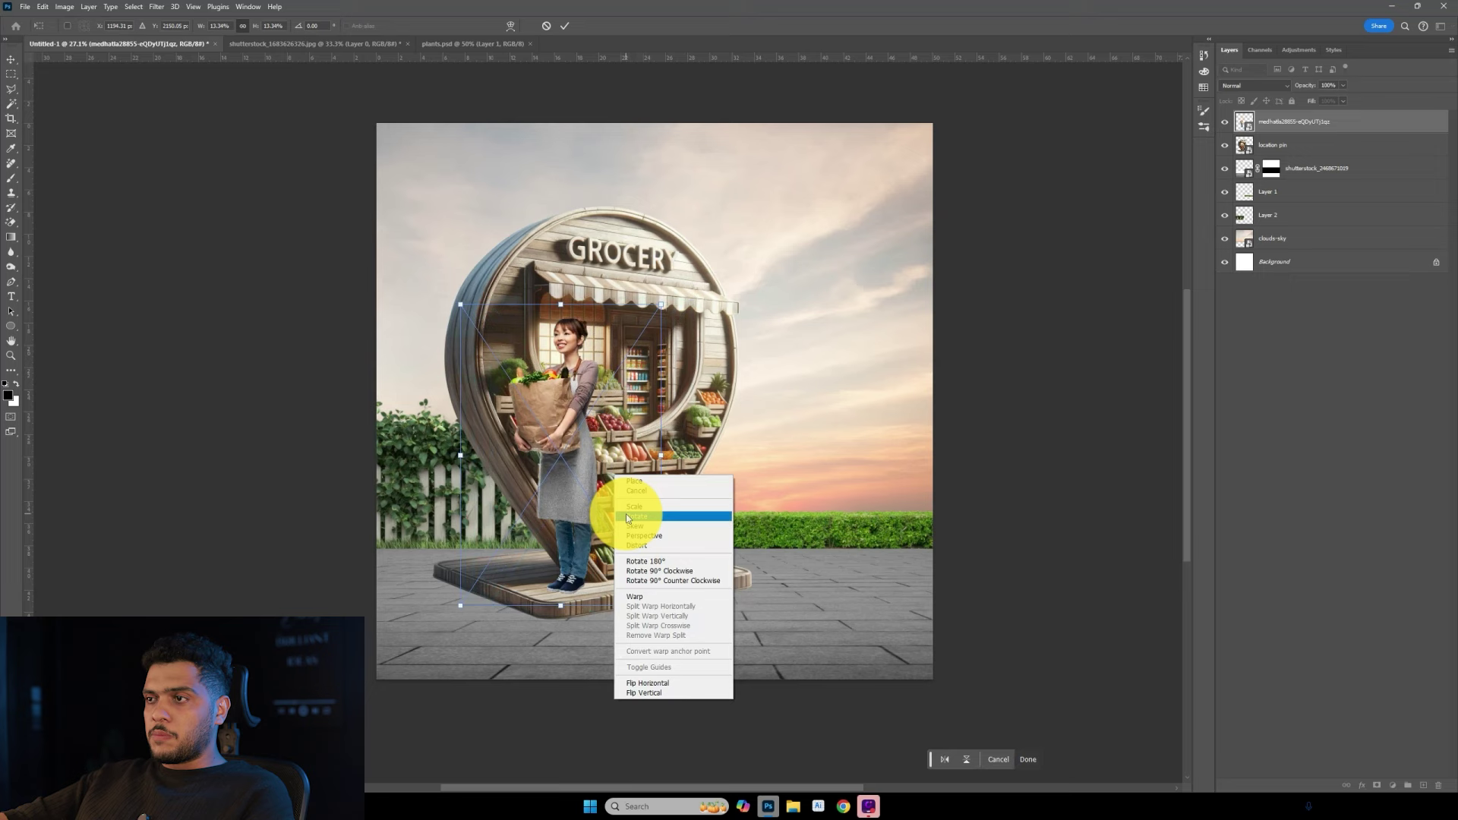
{"action": "left_click", "coordinate": [677, 681]}
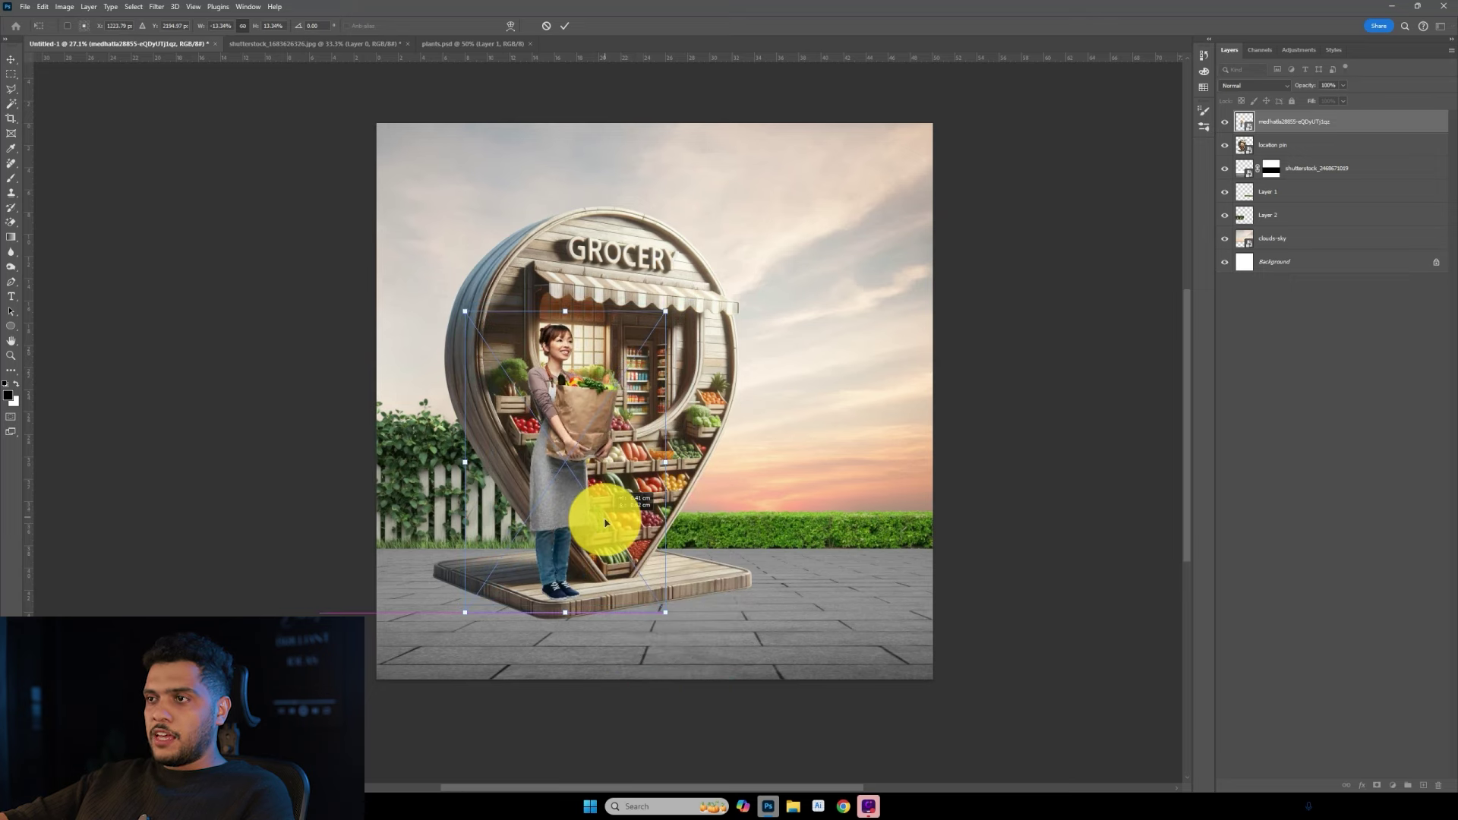
{"action": "double_click", "coordinate": [600, 518]}
{"action": "left_click", "coordinate": [945, 456]}
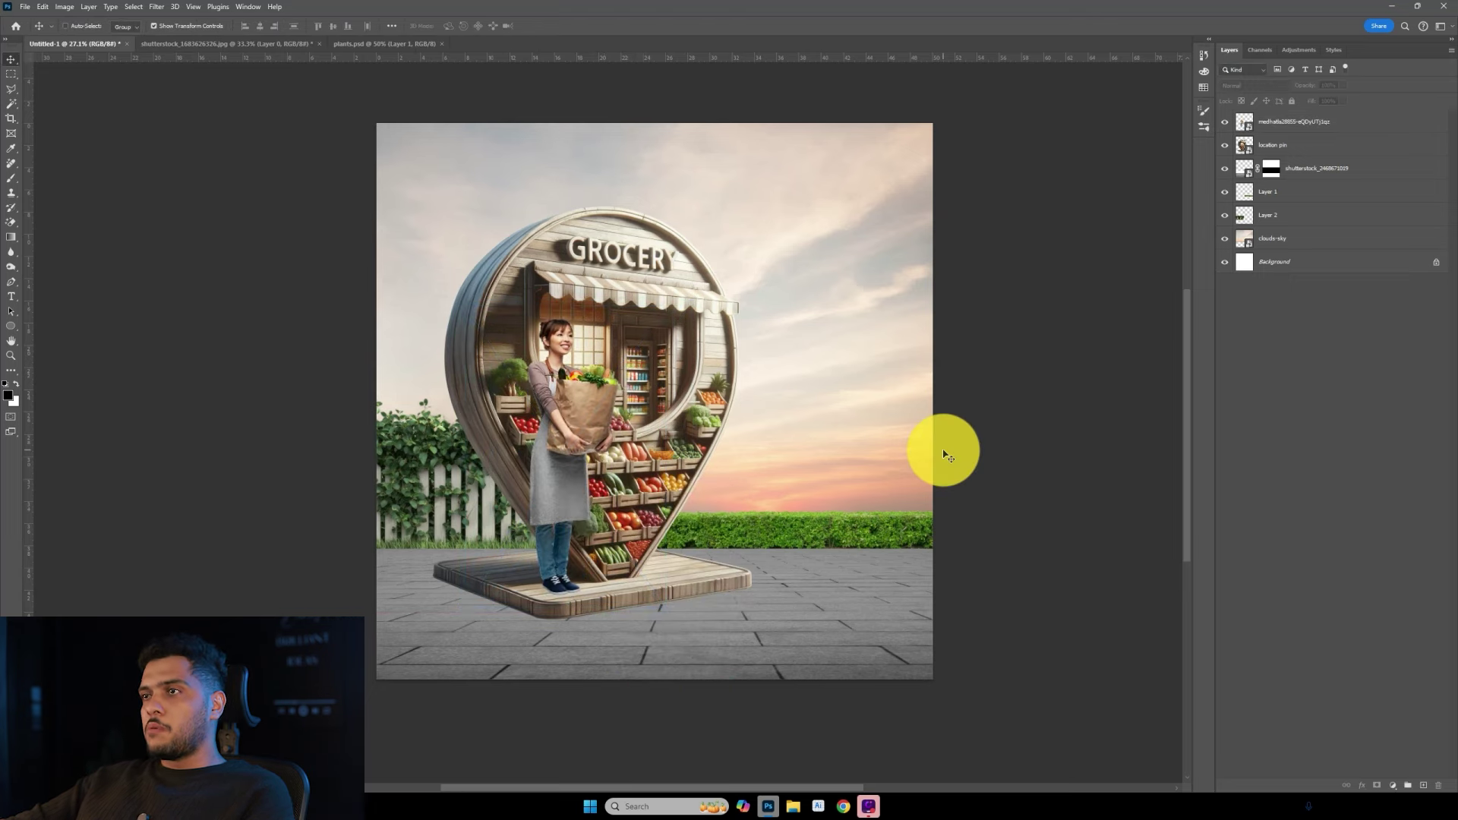
Select the grocery pin and woman layers together and shrink them as one.
{"action": "scroll", "coordinate": [945, 455], "scroll_direction": "up", "scroll_amount": 2}
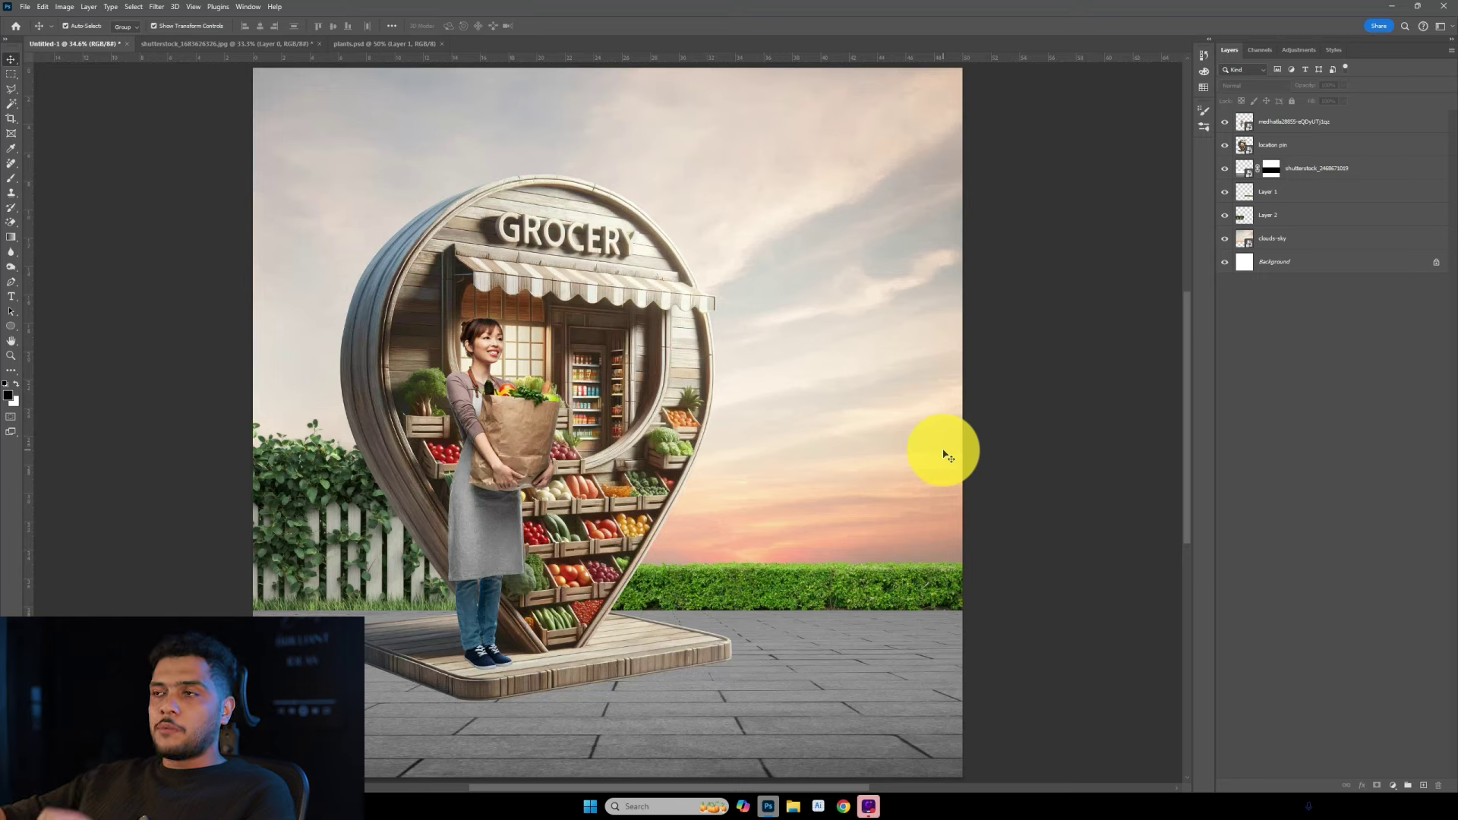
{"action": "scroll", "coordinate": [855, 471], "scroll_direction": "down", "scroll_amount": 2}
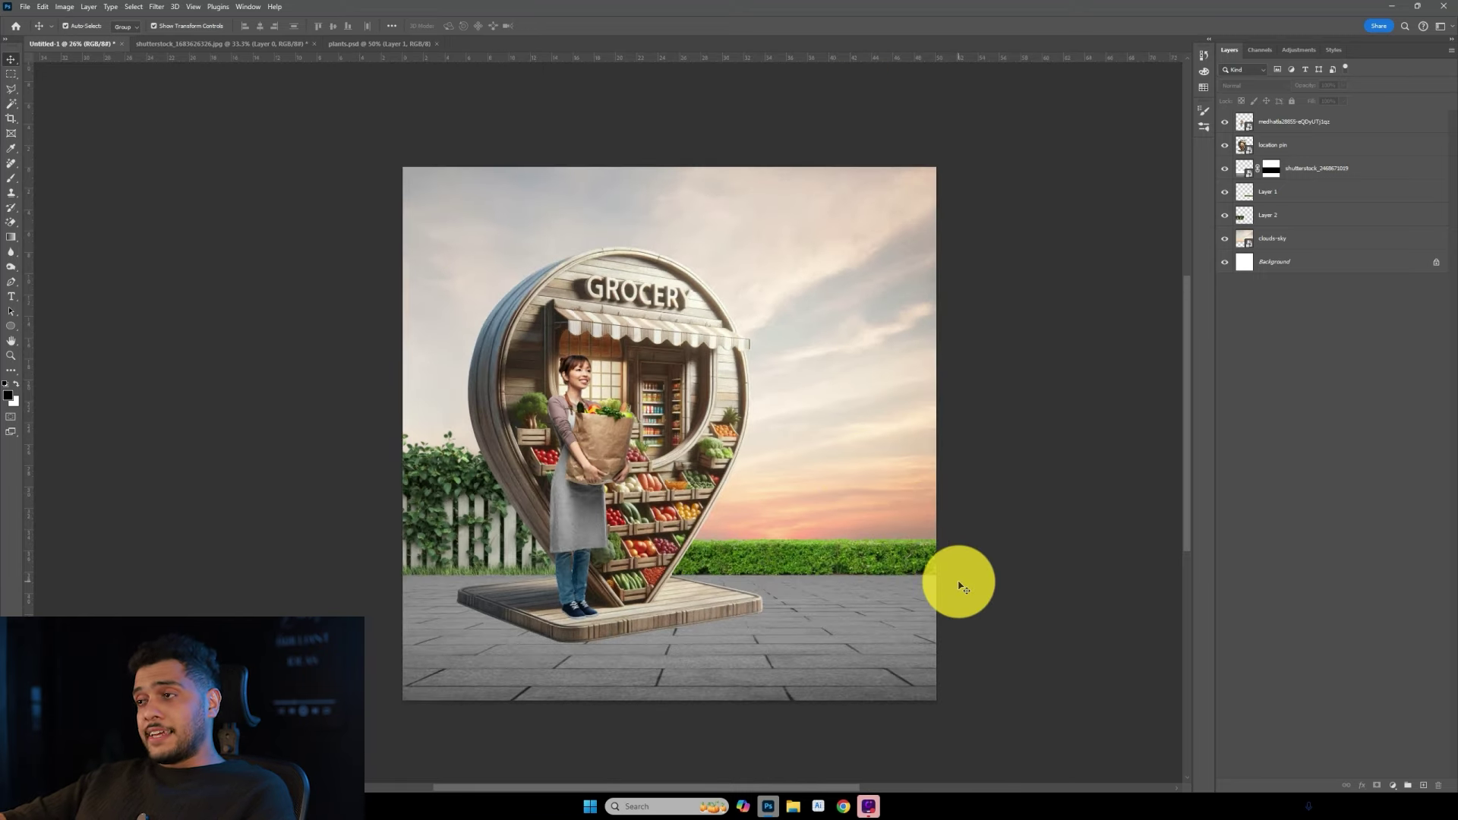
{"action": "left_click", "coordinate": [823, 666]}
{"action": "scroll", "coordinate": [822, 666], "scroll_direction": "up", "scroll_amount": 2}
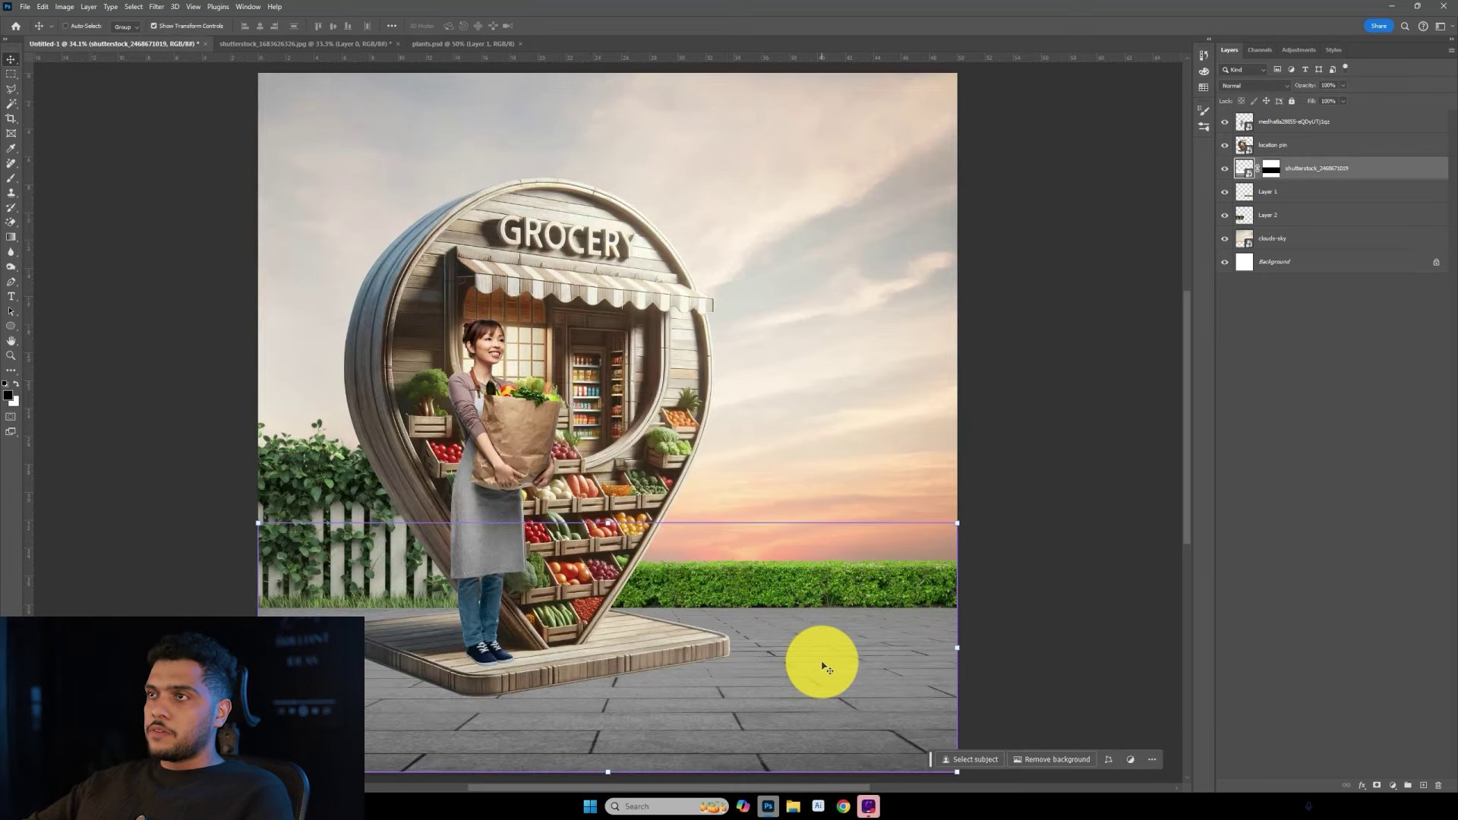
{"action": "left_click", "coordinate": [649, 359]}
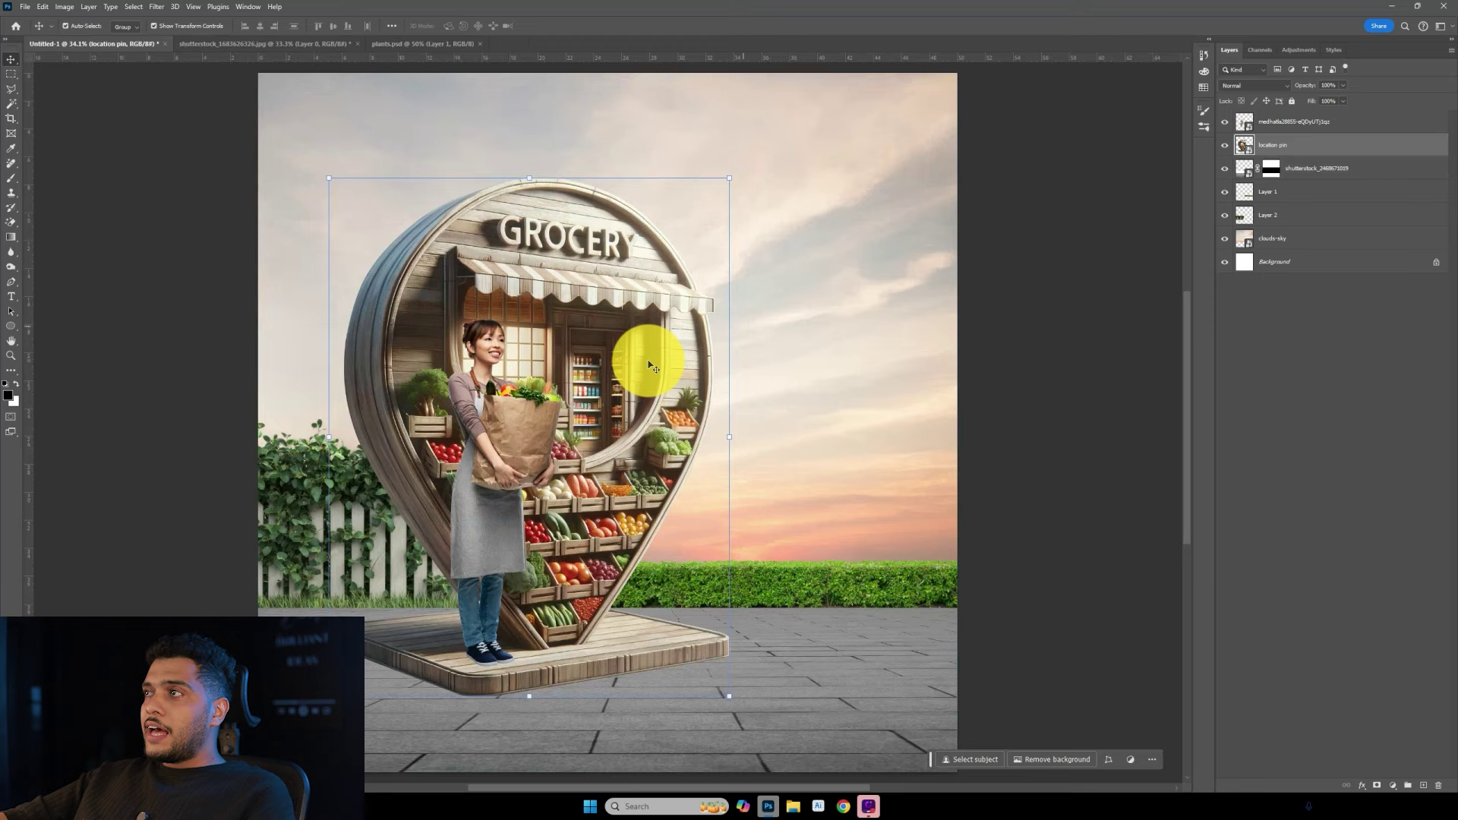
{"action": "left_click", "coordinate": [1279, 129], "text": "ctrl"}
{"action": "scroll", "coordinate": [710, 384], "scroll_direction": "down", "scroll_amount": 1}
{"action": "key", "text": "ctrl+t"}
{"action": "left_click_drag", "start_coordinate": [727, 190], "coordinate": [693, 220]}
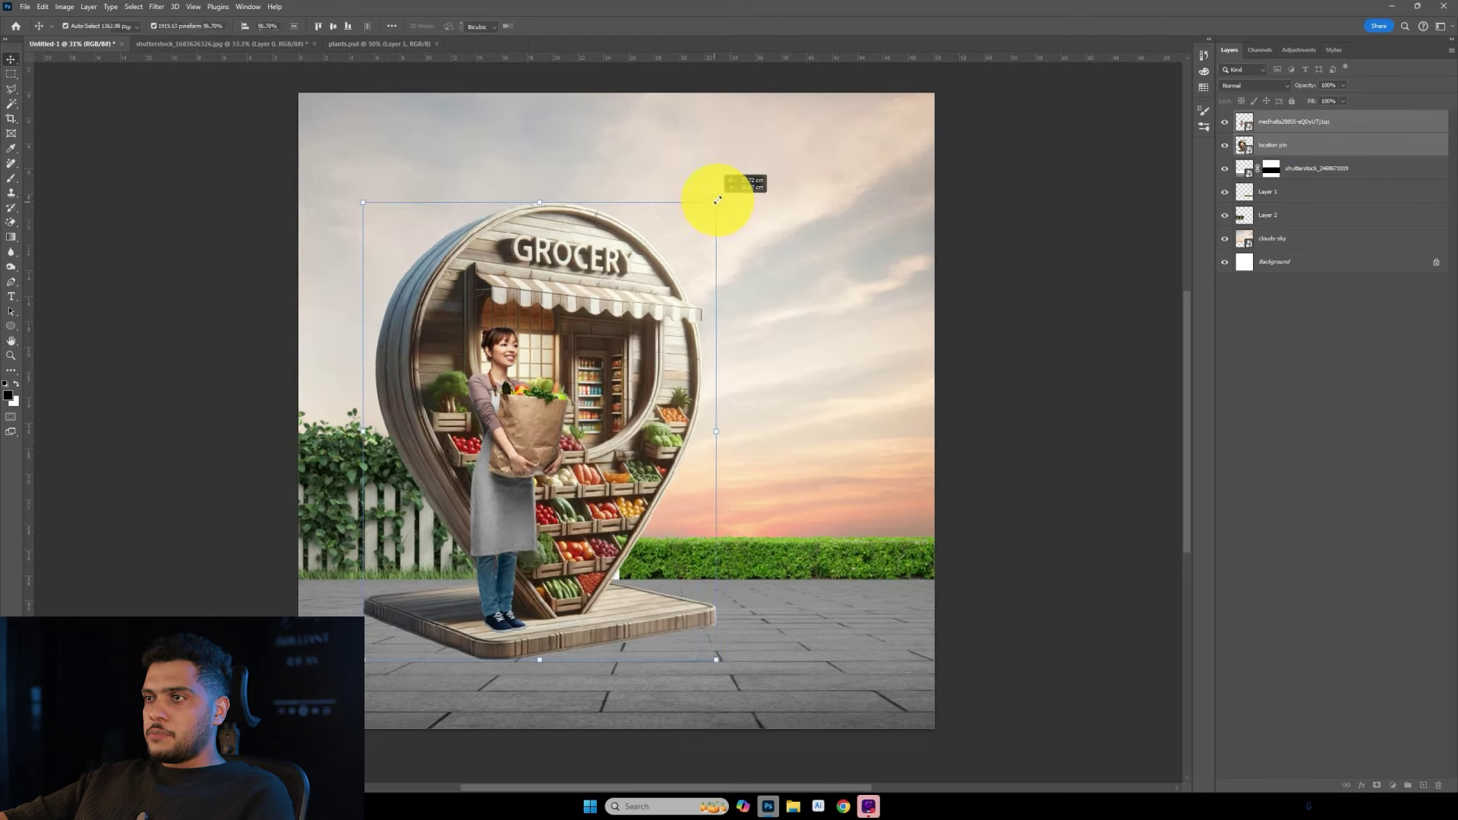
{"action": "key", "text": "Return"}
Duplicate the plant fence to the right side and the hedge to the left of the pin.
{"action": "scroll", "coordinate": [865, 596], "scroll_direction": "up", "scroll_amount": 1}
{"action": "scroll", "coordinate": [865, 596], "scroll_direction": "down", "scroll_amount": 1}
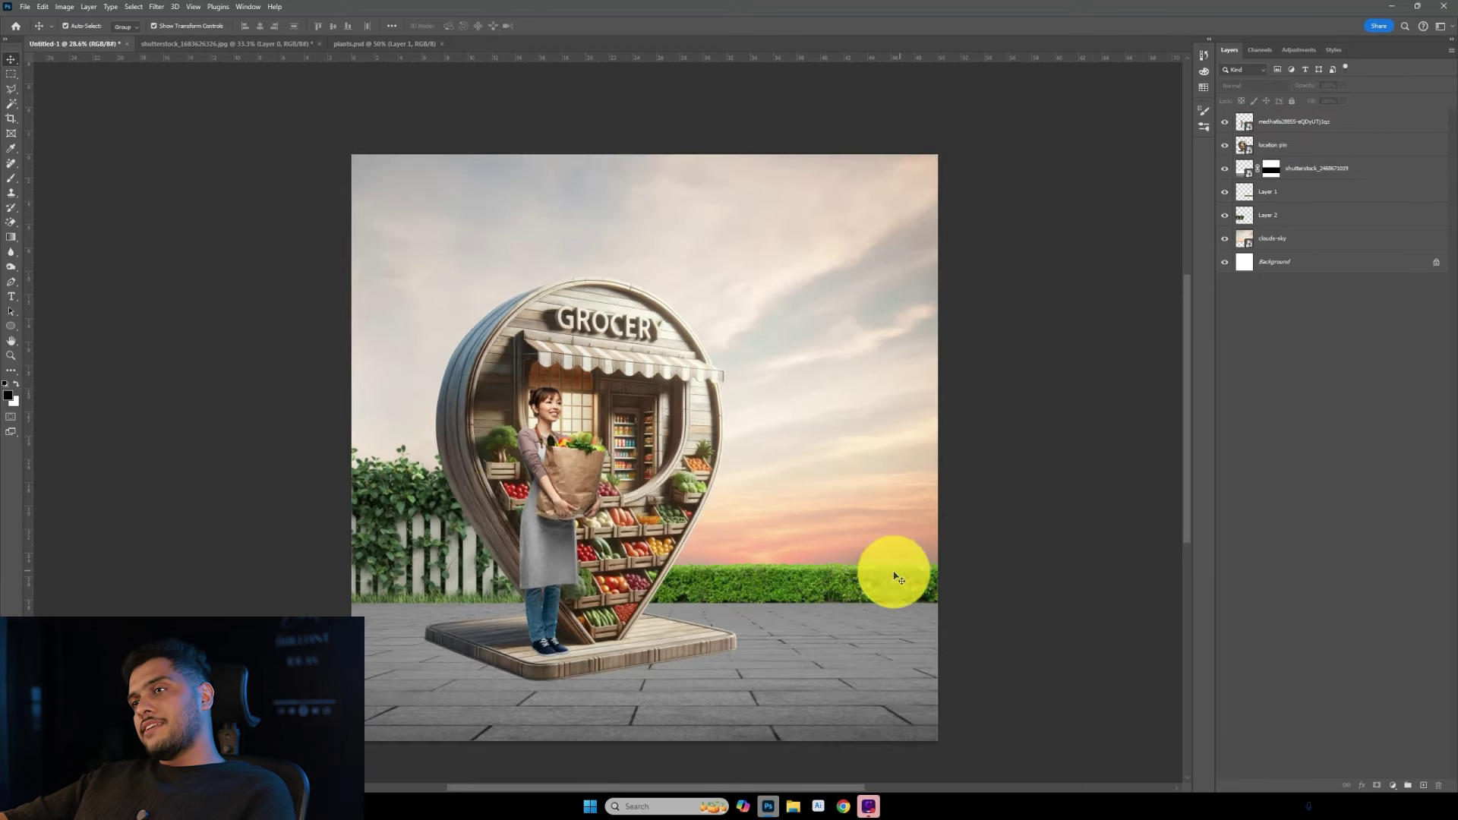
{"action": "mouse_move", "coordinate": [449, 562]}
{"action": "left_mouse_down"}
{"action": "mouse_move", "coordinate": [458, 530]}
{"action": "mouse_move", "coordinate": [969, 490]}
{"action": "left_mouse_up"}
{"action": "left_click", "coordinate": [923, 577]}
{"action": "left_click_drag", "start_coordinate": [912, 586], "coordinate": [544, 586]}
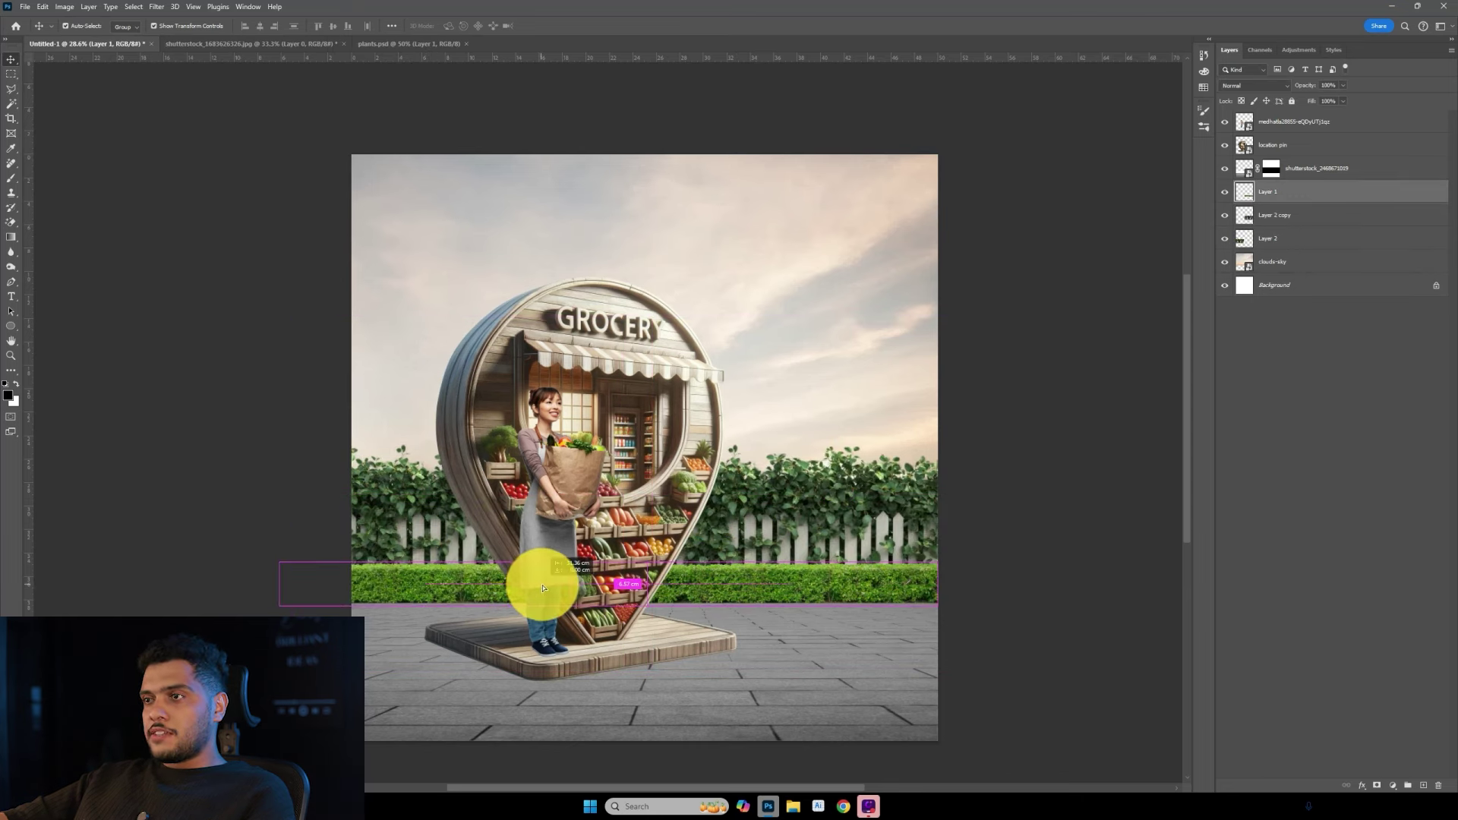
{"action": "scroll", "coordinate": [1087, 573], "scroll_direction": "up", "scroll_amount": 1}
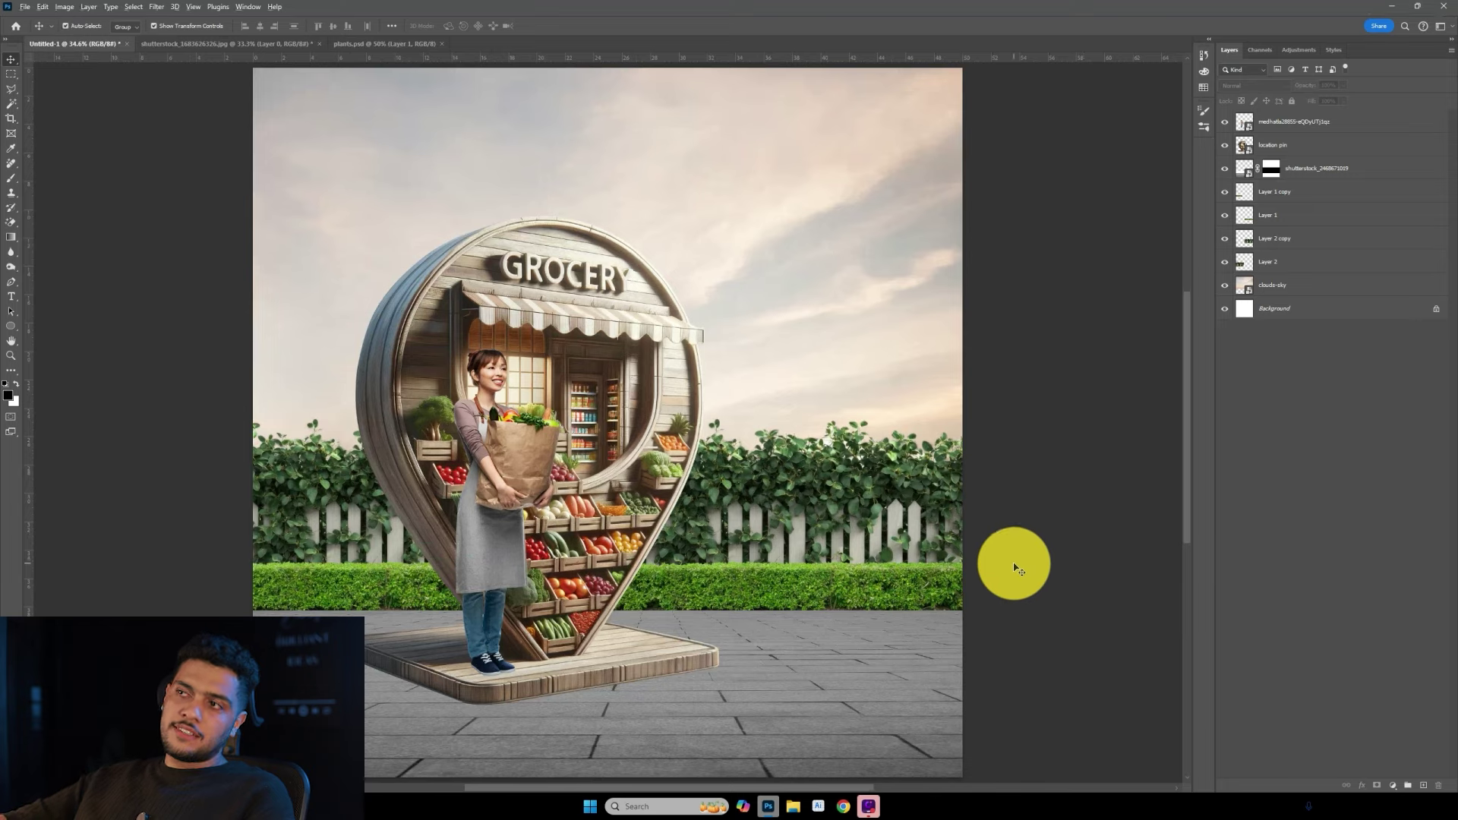
{"action": "scroll", "coordinate": [1015, 563], "scroll_direction": "down", "scroll_amount": 3}
Raise and stretch the cloud sky layer, then drag the sun-burst image into the composition.
{"action": "left_click", "coordinate": [668, 349], "text": "ctrl"}
{"action": "scroll", "coordinate": [668, 349], "scroll_direction": "up", "scroll_amount": 2}
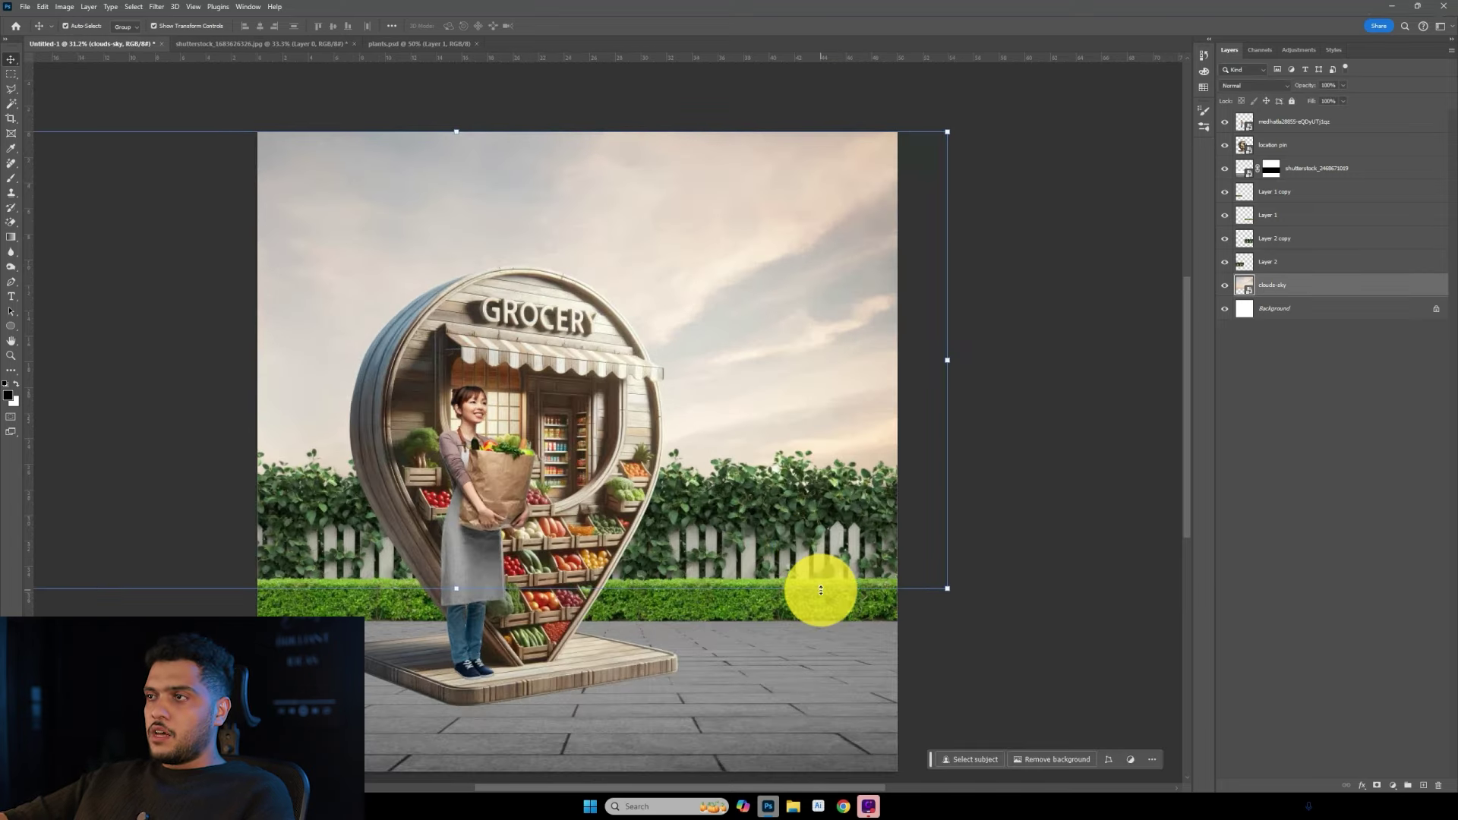
{"action": "left_click_drag", "start_coordinate": [818, 587], "coordinate": [831, 494]}
{"action": "scroll", "coordinate": [817, 394], "scroll_direction": "down", "scroll_amount": 2}
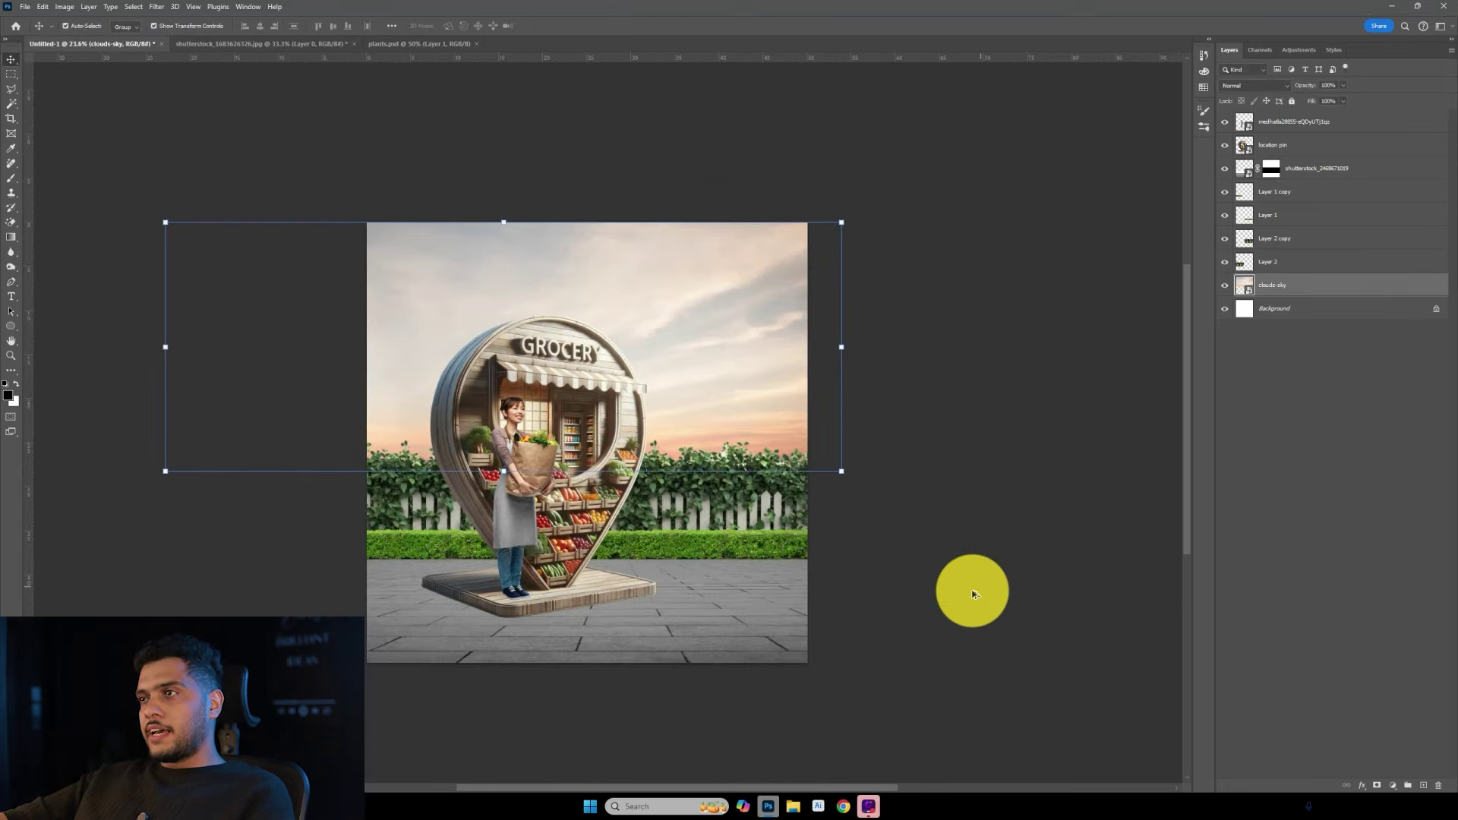
{"action": "left_click_drag", "start_coordinate": [797, 469], "coordinate": [799, 515]}
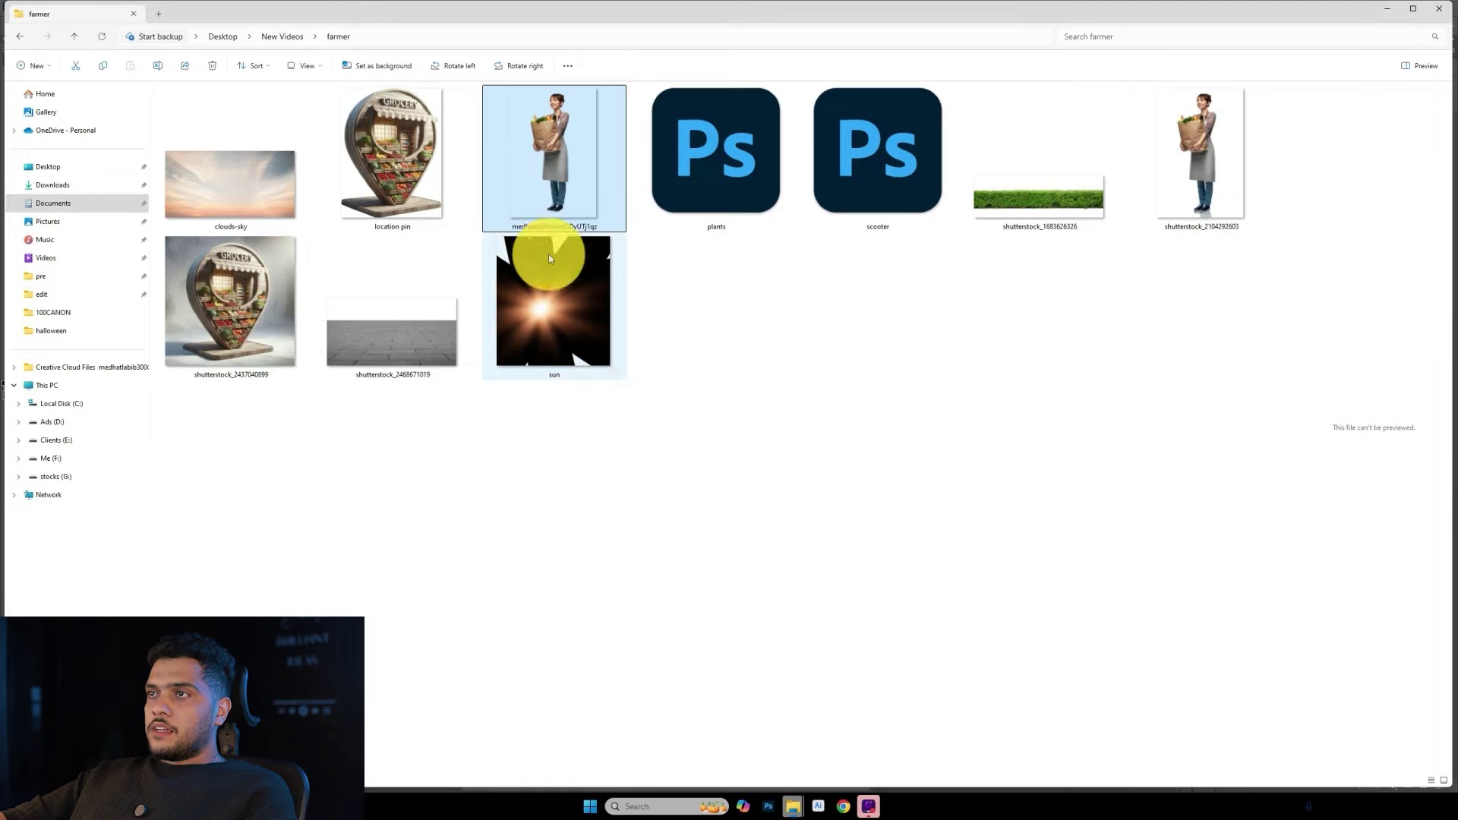
{"action": "left_click_drag", "start_coordinate": [548, 253], "coordinate": [802, 472]}
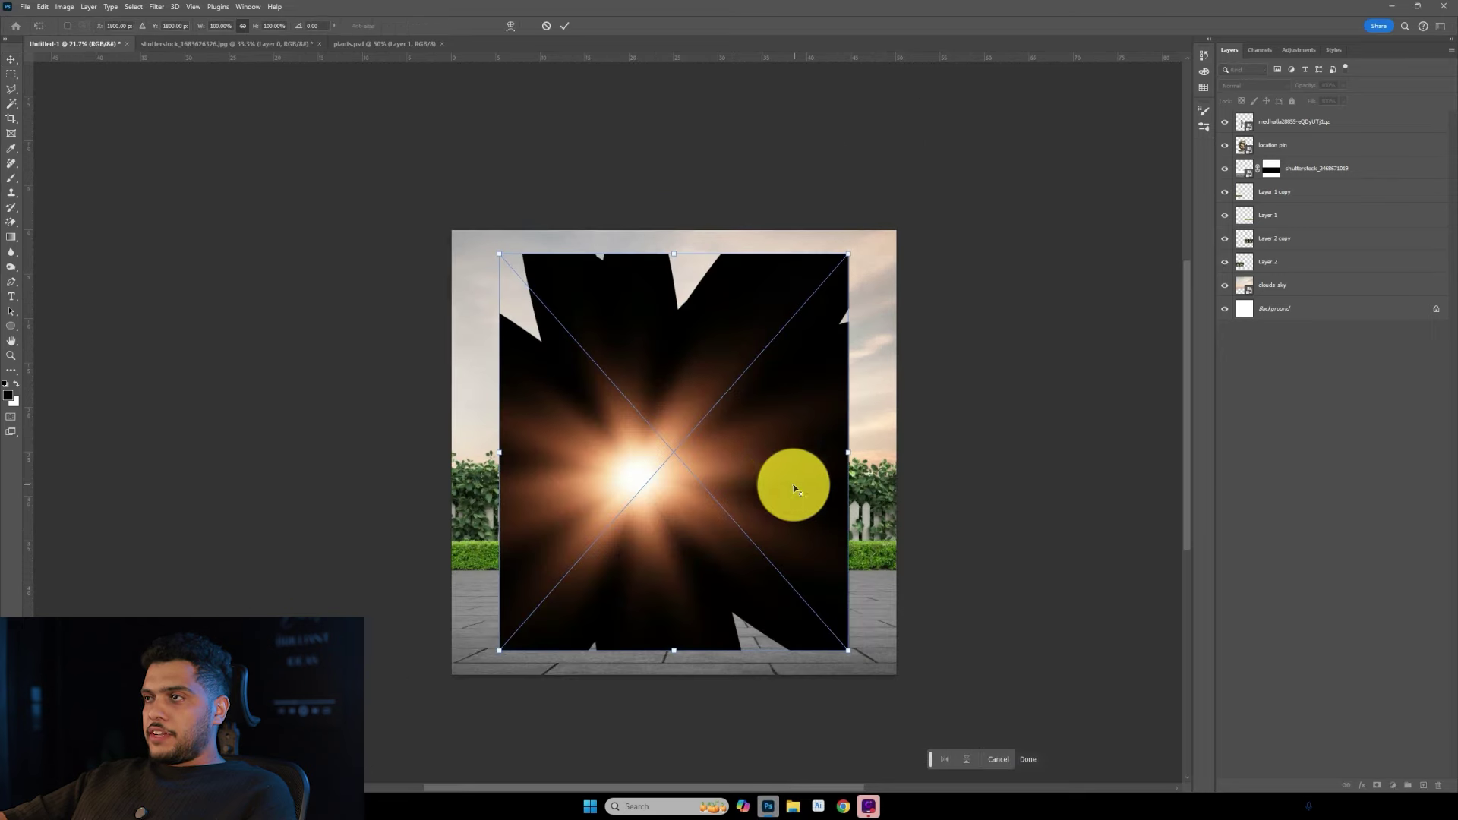
Set the sun image to Screen blend mode and move the glow to the sky's right side.
{"action": "key", "text": "Return"}
{"action": "left_click", "coordinate": [1253, 85]}
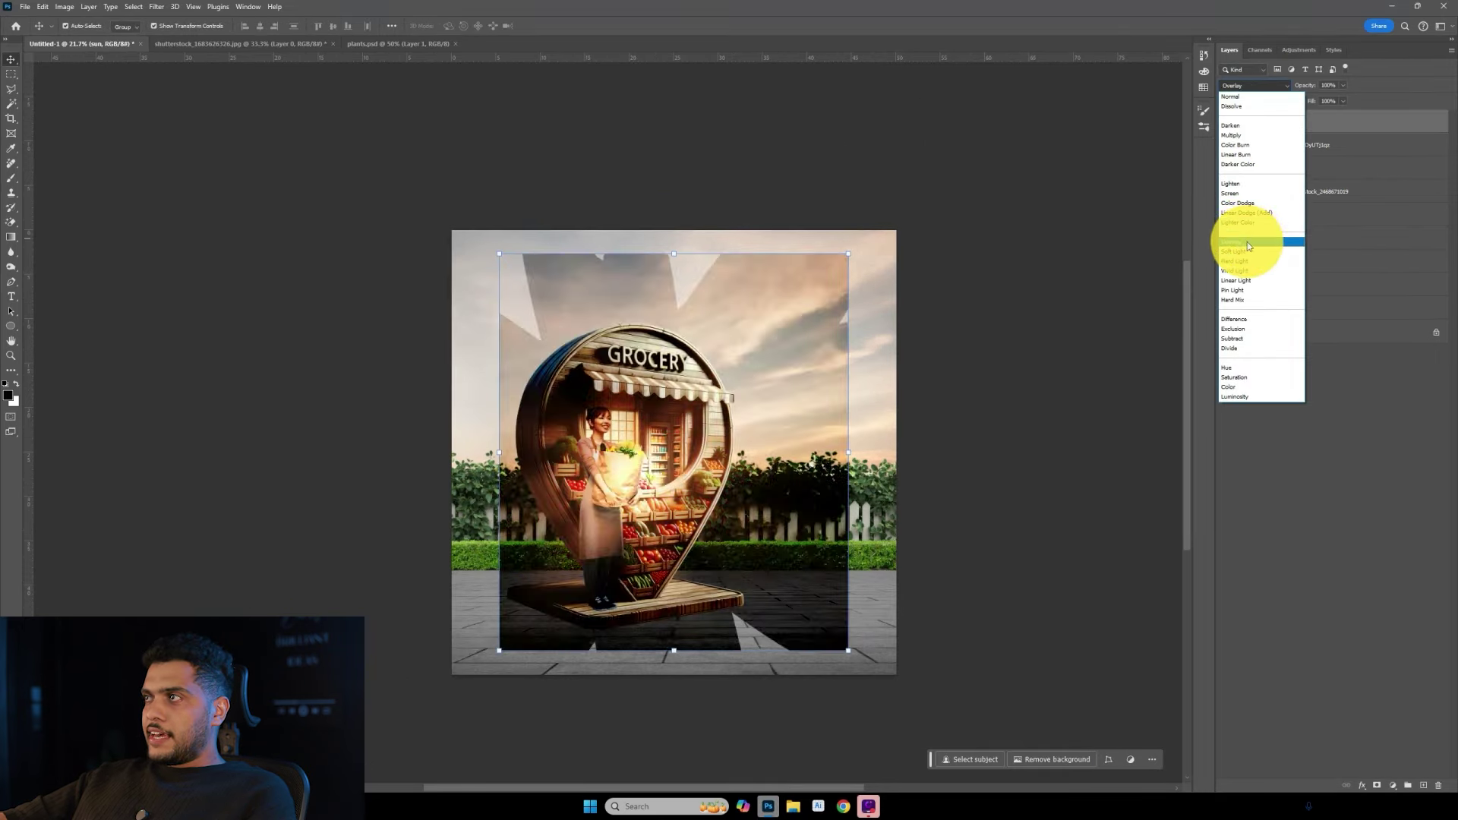
{"action": "left_click", "coordinate": [1238, 193]}
{"action": "left_click_drag", "start_coordinate": [742, 461], "coordinate": [1000, 423]}
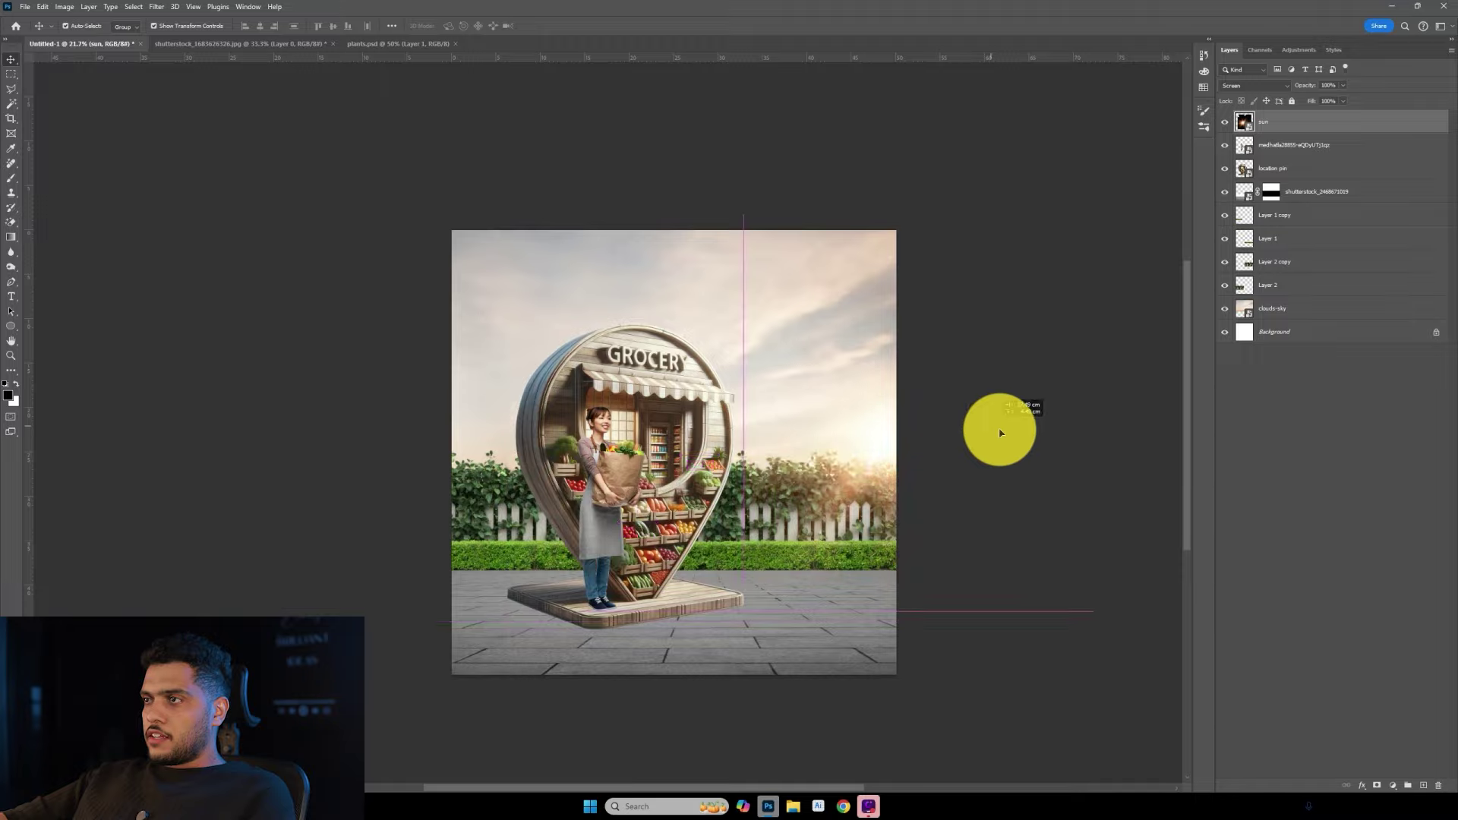
{"action": "scroll", "coordinate": [618, 390], "scroll_direction": "up", "scroll_amount": 6}
{"action": "scroll", "coordinate": [936, 262], "scroll_direction": "down", "scroll_amount": 3}
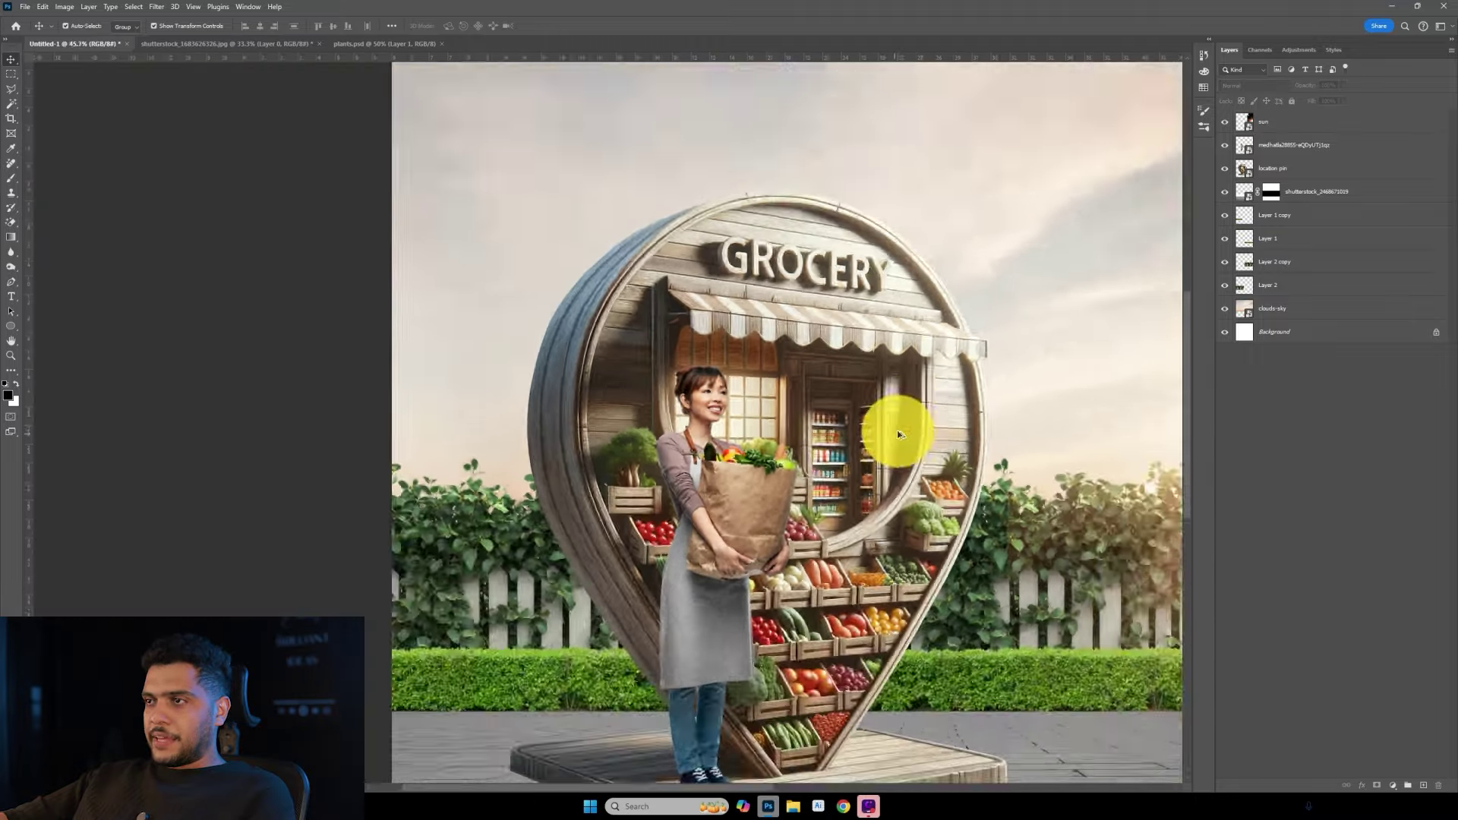
{"action": "scroll", "coordinate": [896, 430], "scroll_direction": "down", "scroll_amount": 3}
{"action": "scroll", "coordinate": [847, 466], "scroll_direction": "down", "scroll_amount": 1}
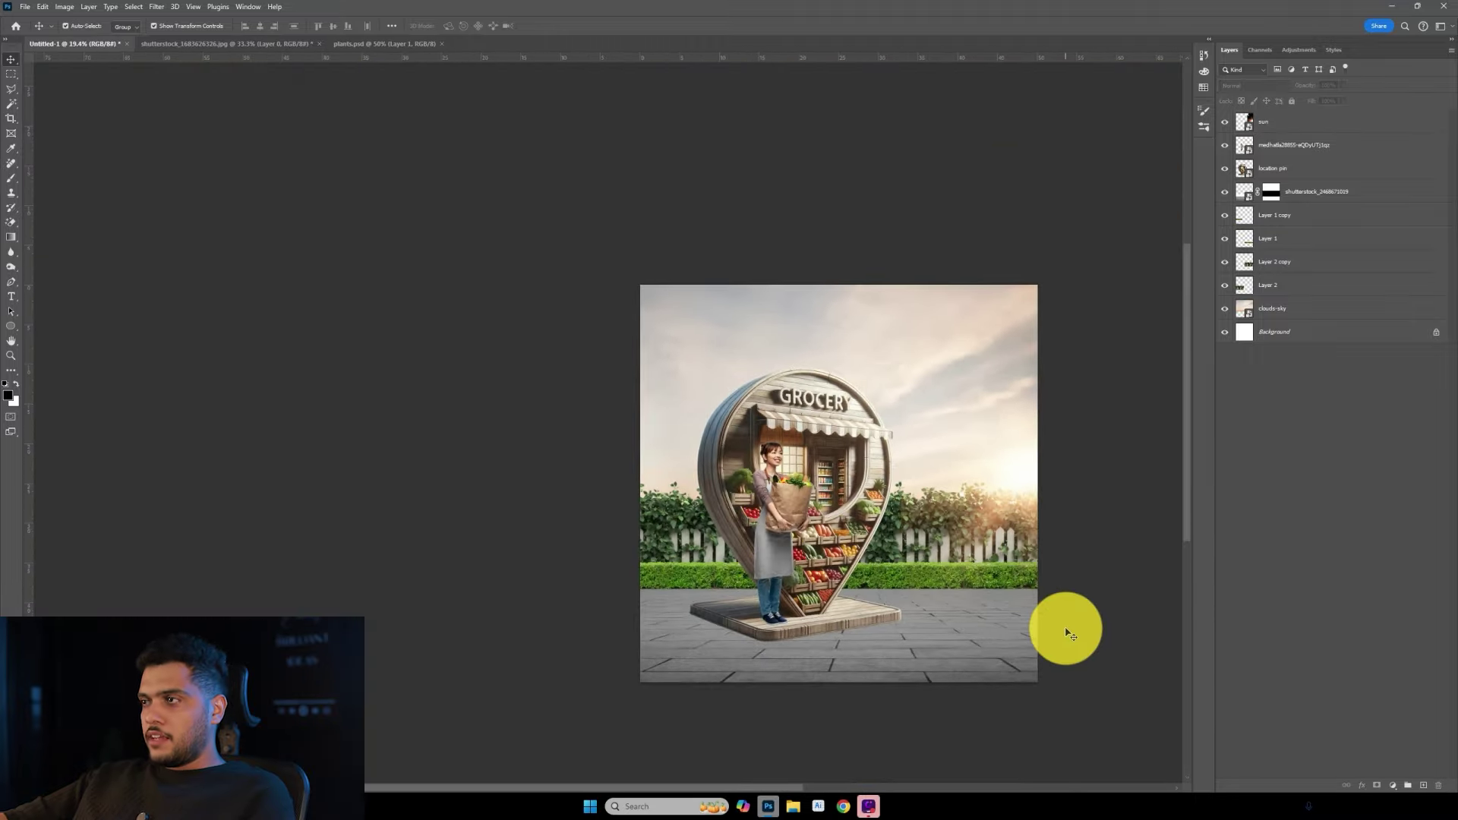
{"action": "key", "text": "ctrl+0"}
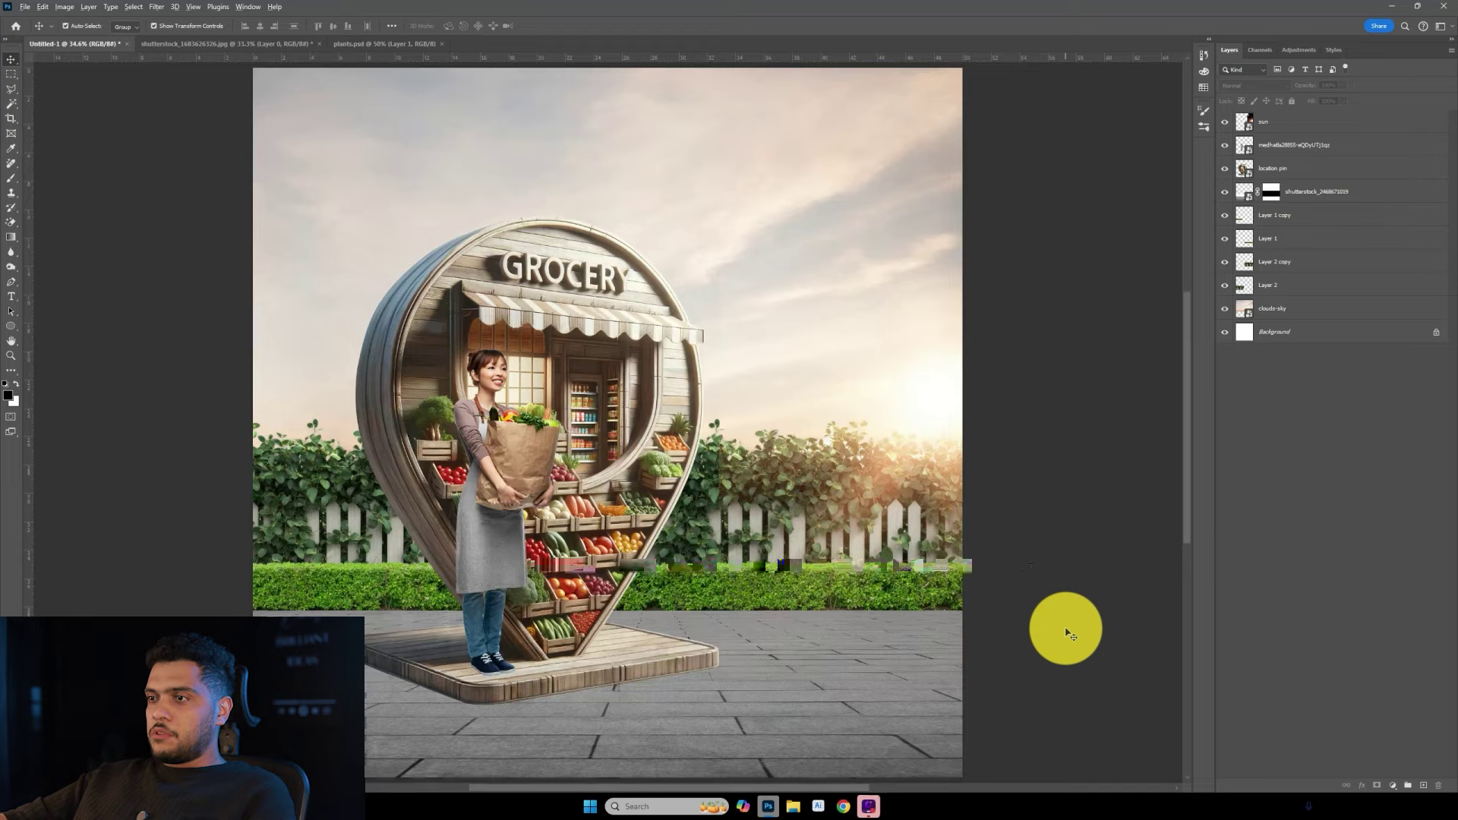
Open scooter.psd from the farmer folder and drag its layers toward the grocery composition.
{"action": "key", "text": "alt+Tab"}
{"action": "left_click", "coordinate": [927, 165]}
{"action": "double_click", "coordinate": [926, 165]}
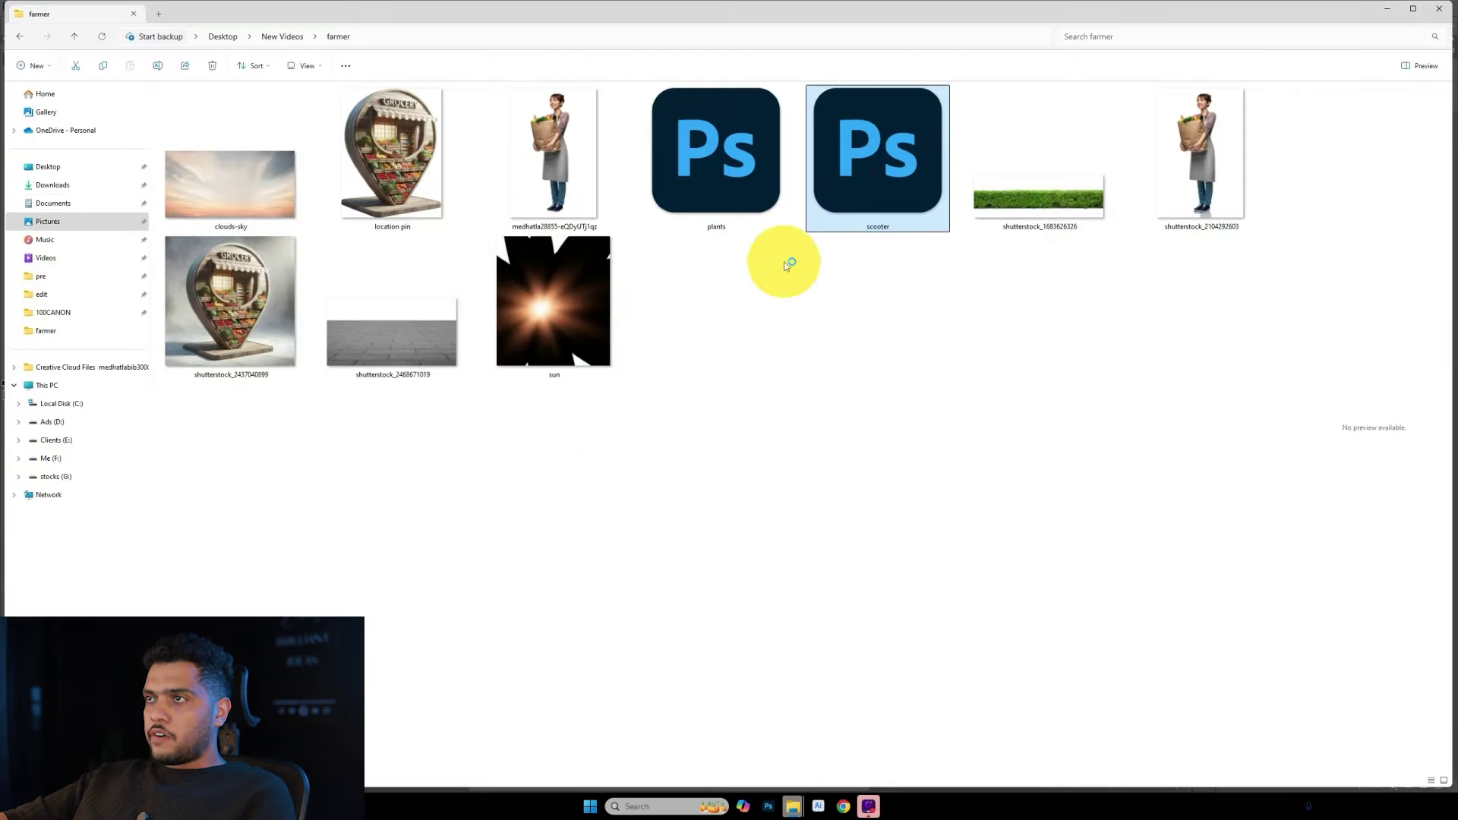
{"action": "left_click_drag", "start_coordinate": [1358, 260], "coordinate": [293, 58]}
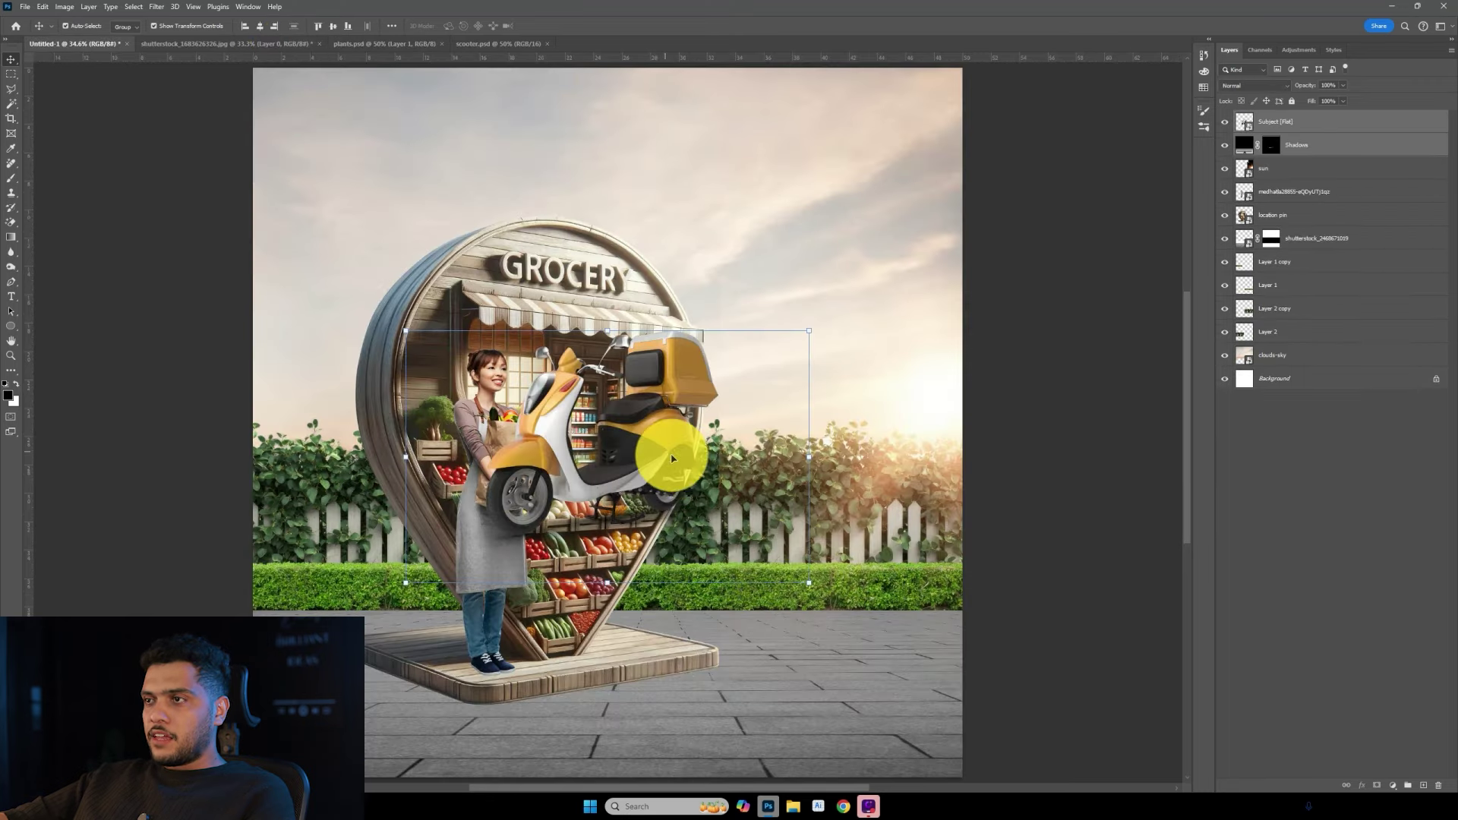
Drop the scooter and its shadow into the grocery scene, scaled to sit beside the stand.
{"action": "left_click_drag", "start_coordinate": [292, 59], "coordinate": [672, 627]}
{"action": "scroll", "coordinate": [672, 627], "scroll_direction": "down", "scroll_amount": 2}
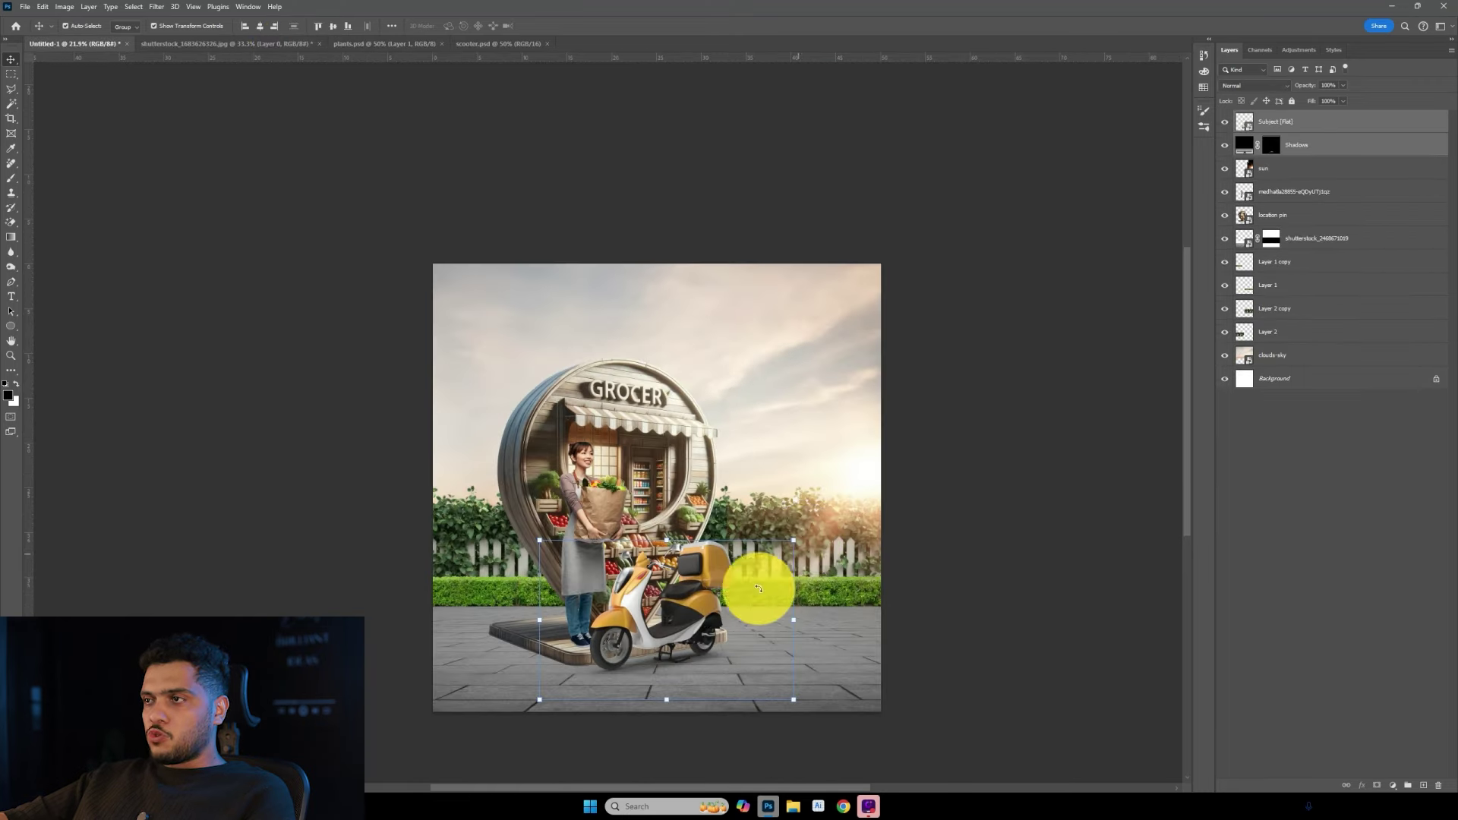
{"action": "key", "text": "ctrl+t"}
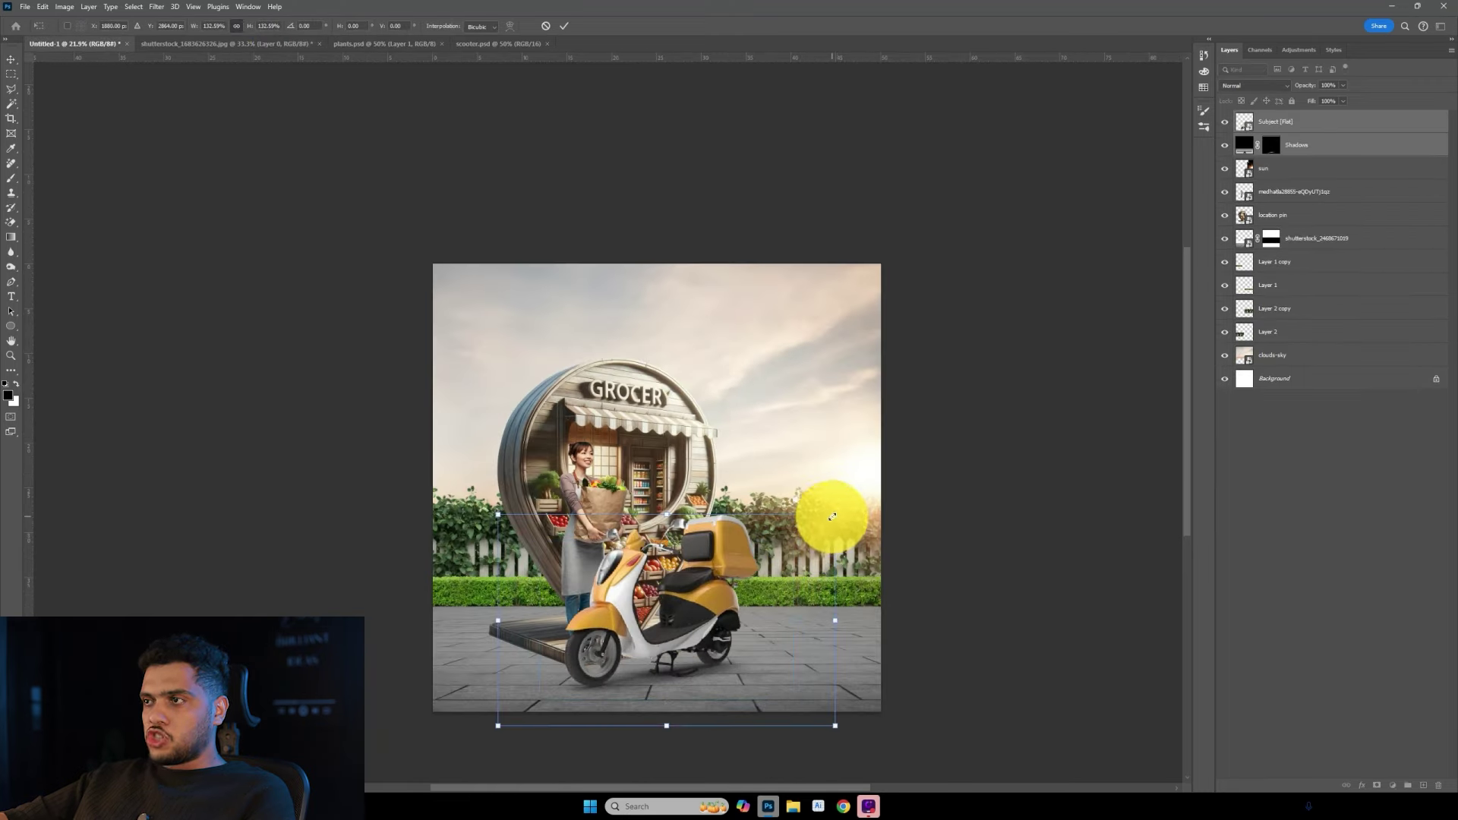
{"action": "left_click_drag", "start_coordinate": [833, 511], "coordinate": [768, 586]}
{"action": "left_click_drag", "start_coordinate": [853, 707], "coordinate": [834, 712]}
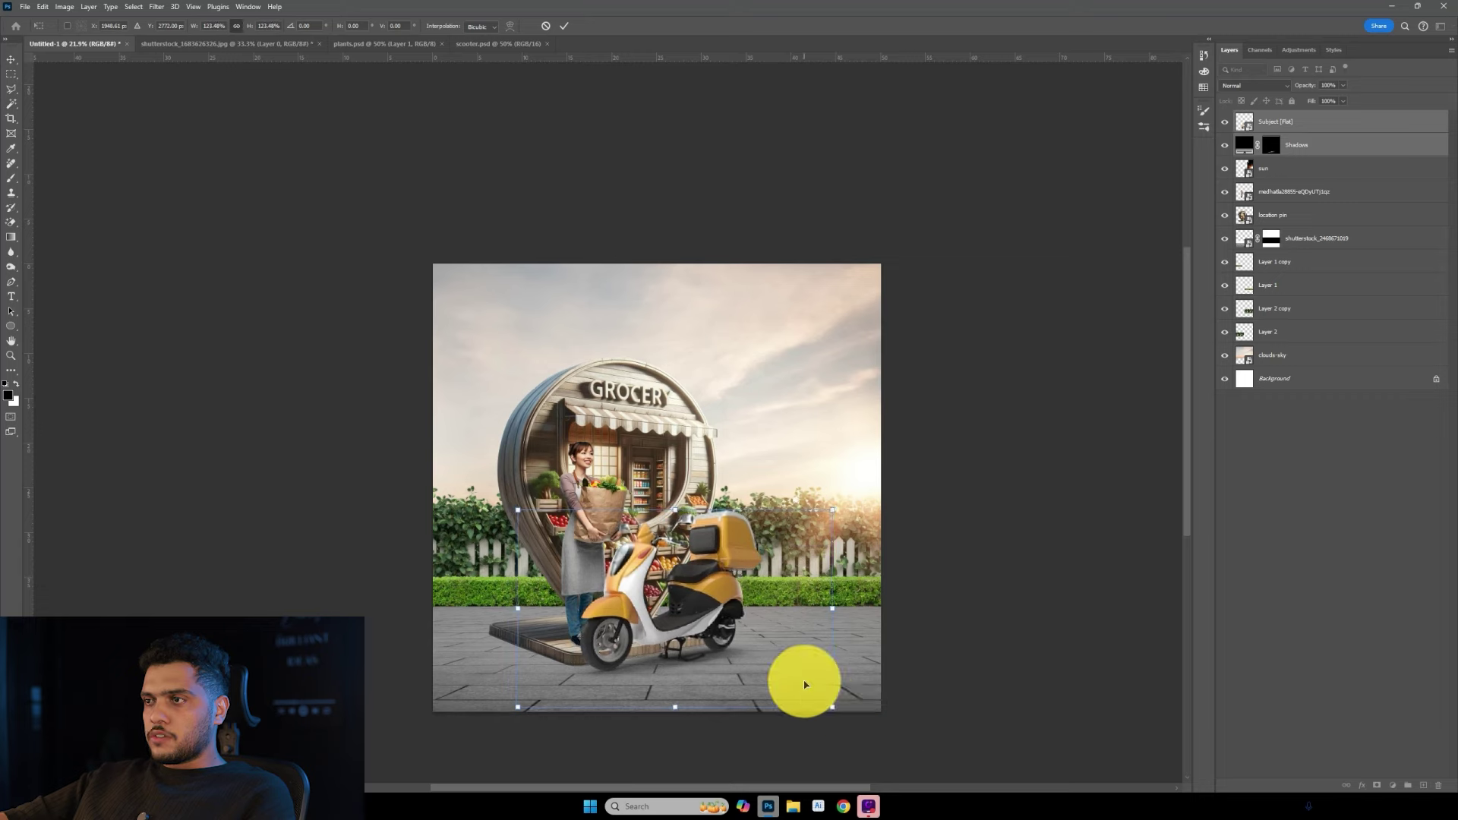
{"action": "key", "text": "Return"}
{"action": "scroll", "coordinate": [798, 676], "scroll_direction": "up", "scroll_amount": 2}
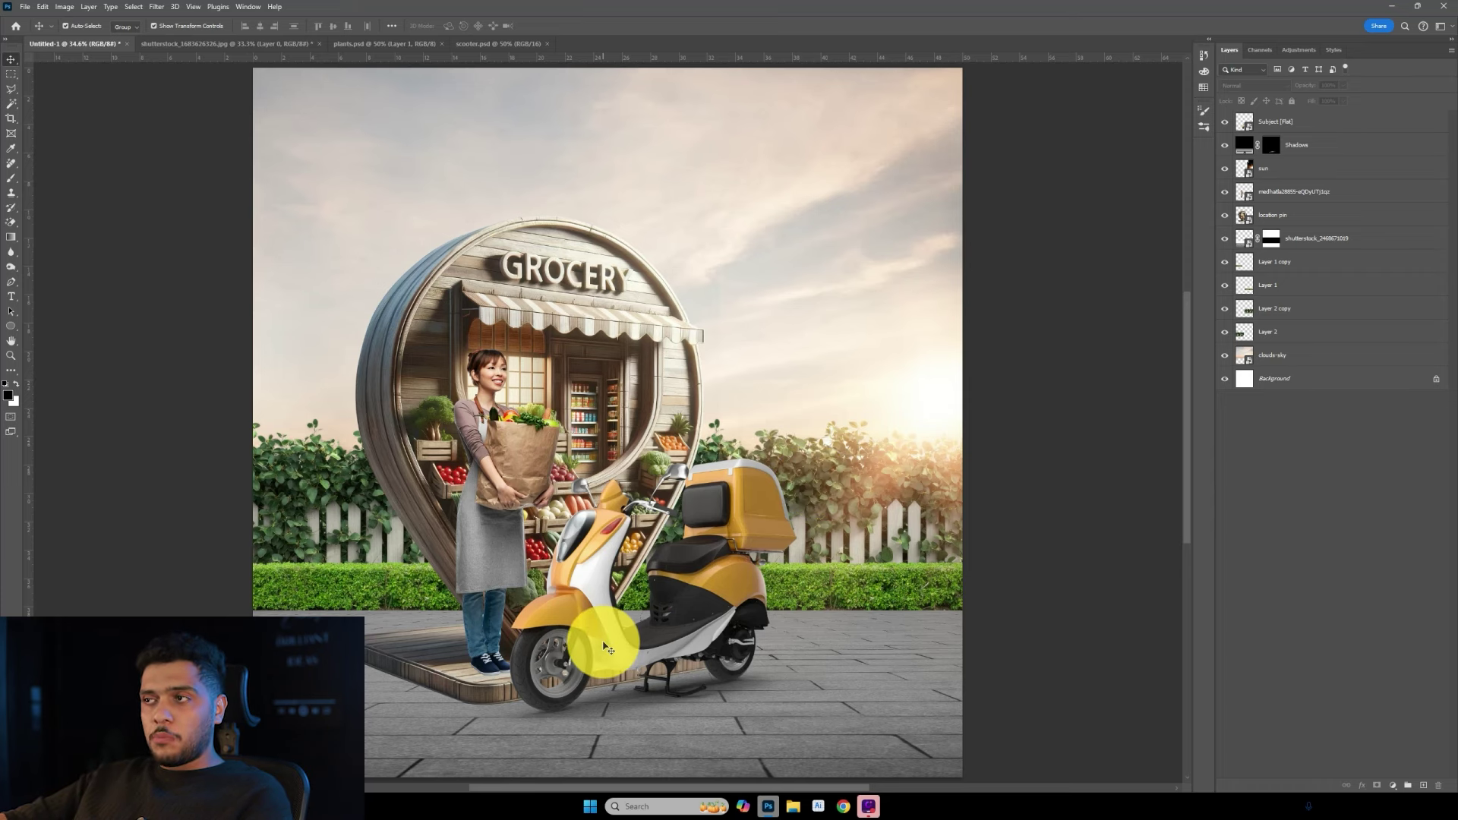
Hide the Subject [Flat] scooter layer for now.
{"action": "scroll", "coordinate": [605, 646], "scroll_direction": "down", "scroll_amount": 1}
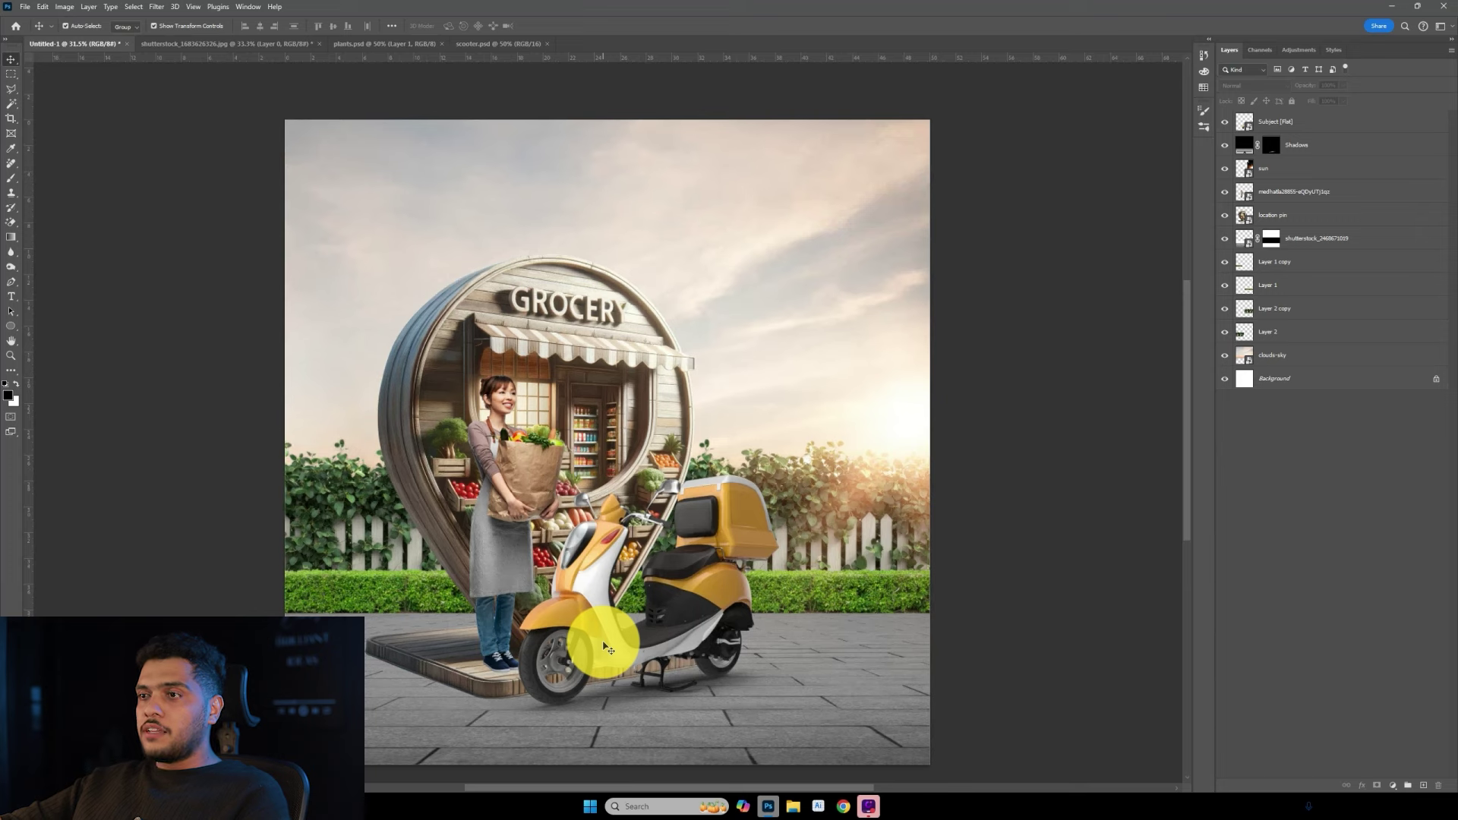
{"action": "left_click", "coordinate": [606, 646]}
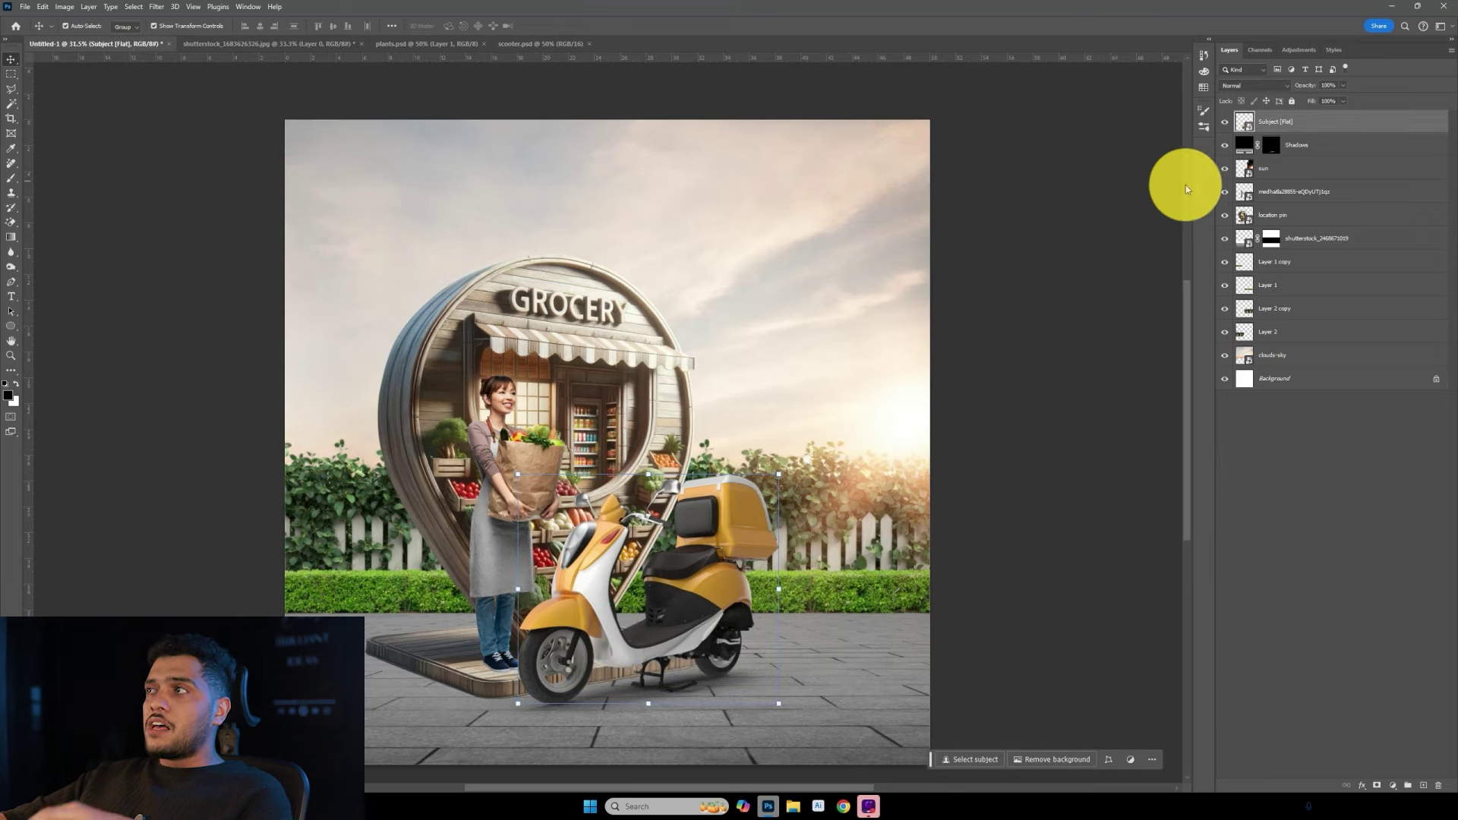
{"action": "left_click", "coordinate": [1225, 129]}
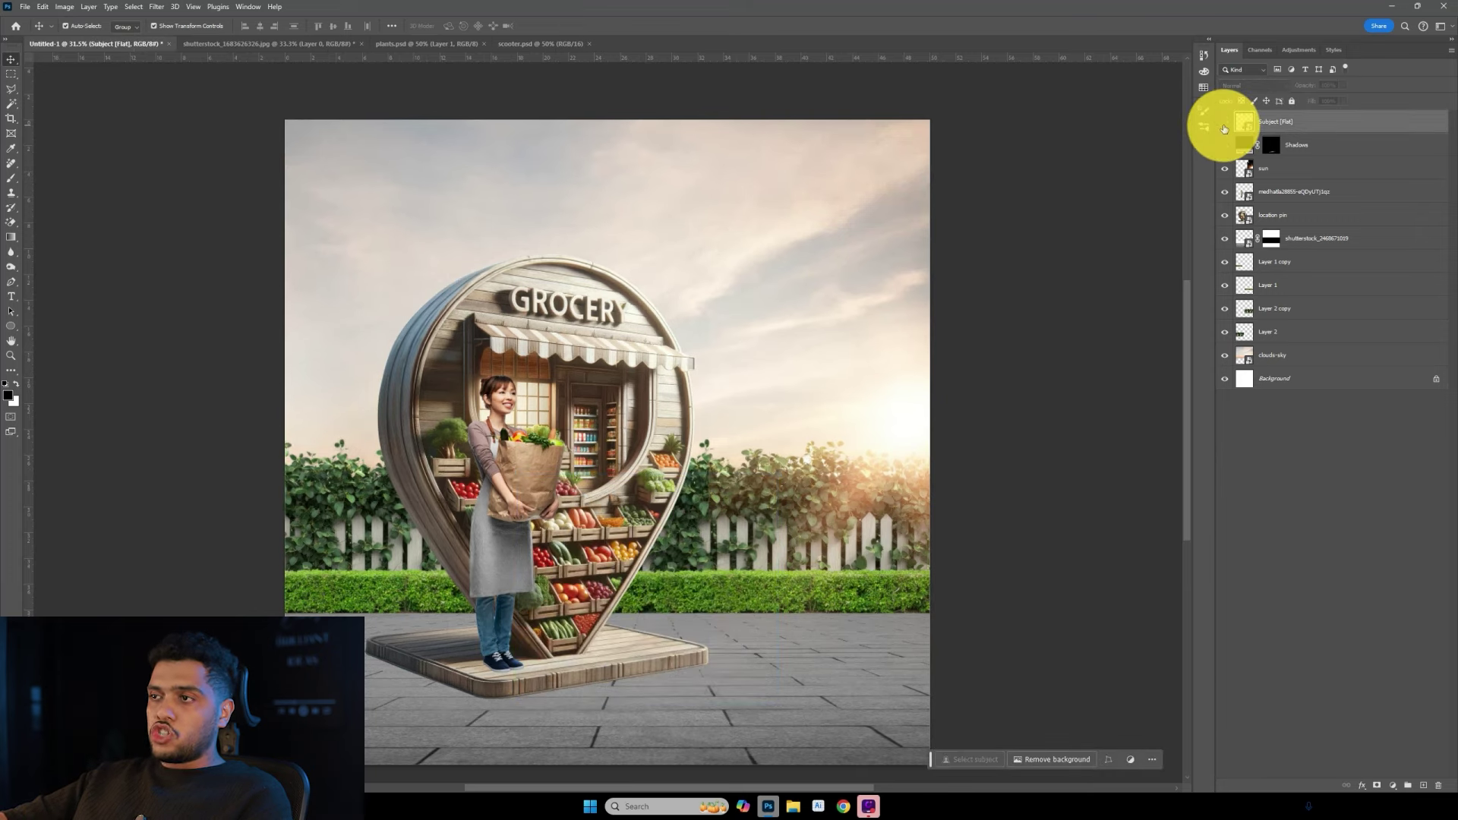
{"action": "left_click", "coordinate": [665, 476]}
Add a Brightness/Contrast adjustment at -41 above the clouds-sky layer.
{"action": "left_click", "coordinate": [775, 390]}
{"action": "left_click", "coordinate": [575, 241]}
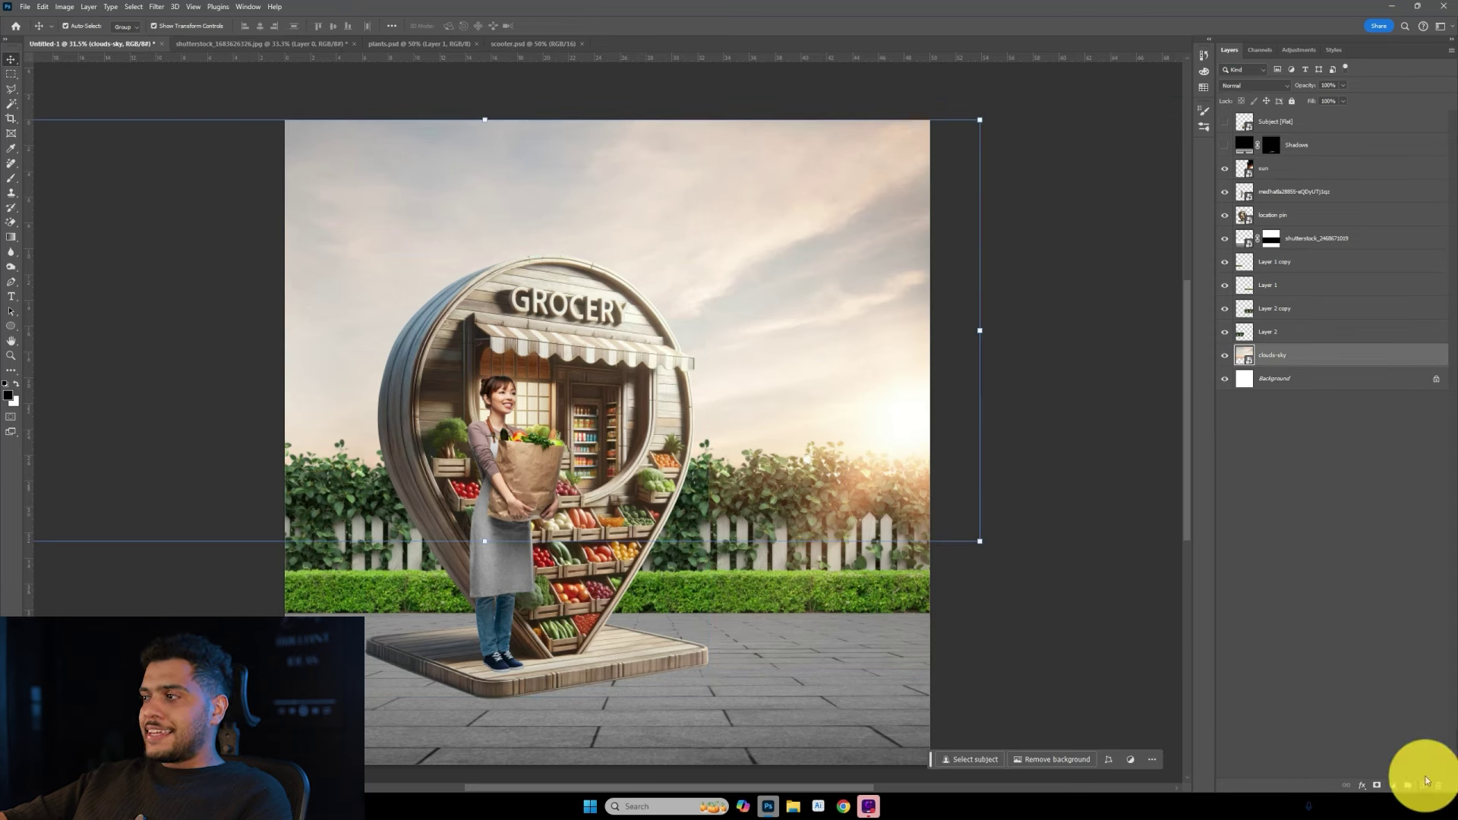
{"action": "left_click", "coordinate": [1394, 785]}
{"action": "left_click", "coordinate": [1396, 622]}
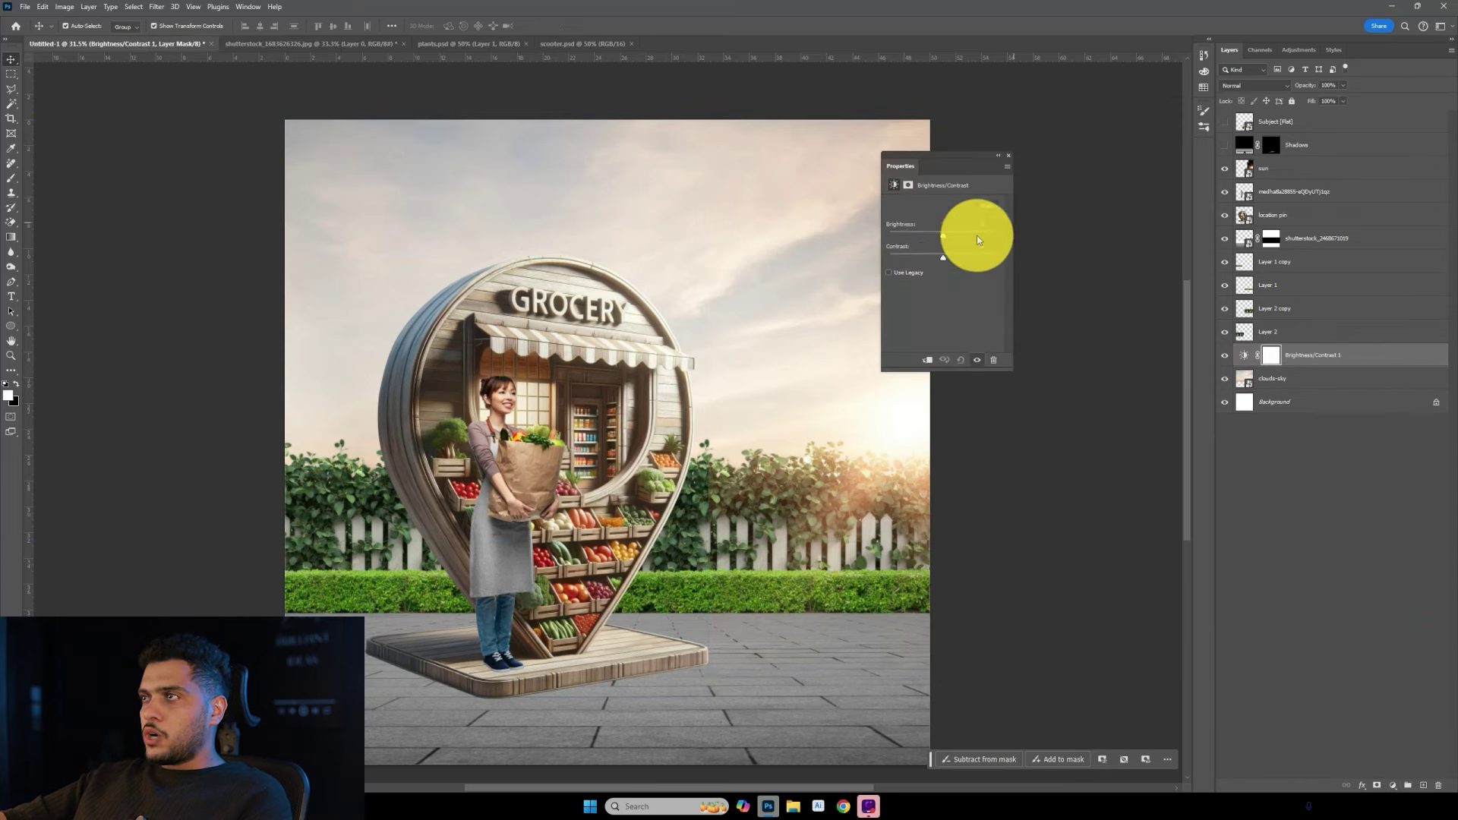
{"action": "left_click_drag", "start_coordinate": [942, 239], "coordinate": [929, 240]}
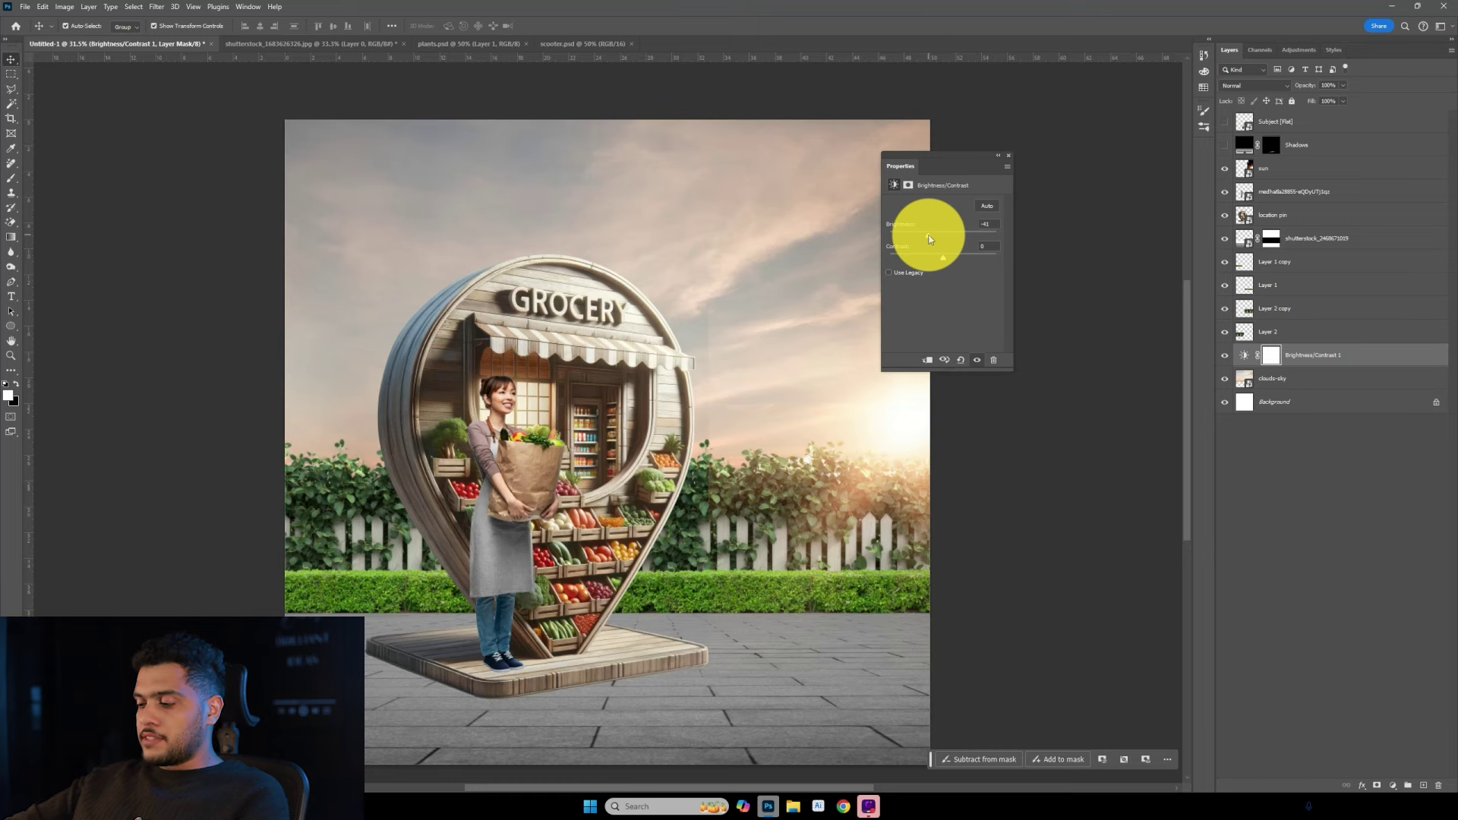
{"action": "scroll", "coordinate": [836, 319], "scroll_direction": "down", "scroll_amount": 2}
Mask the darkening with a black-to-white gradient so the sunlit right side stays bright.
{"action": "key", "text": "g"}
{"action": "key", "text": "x"}
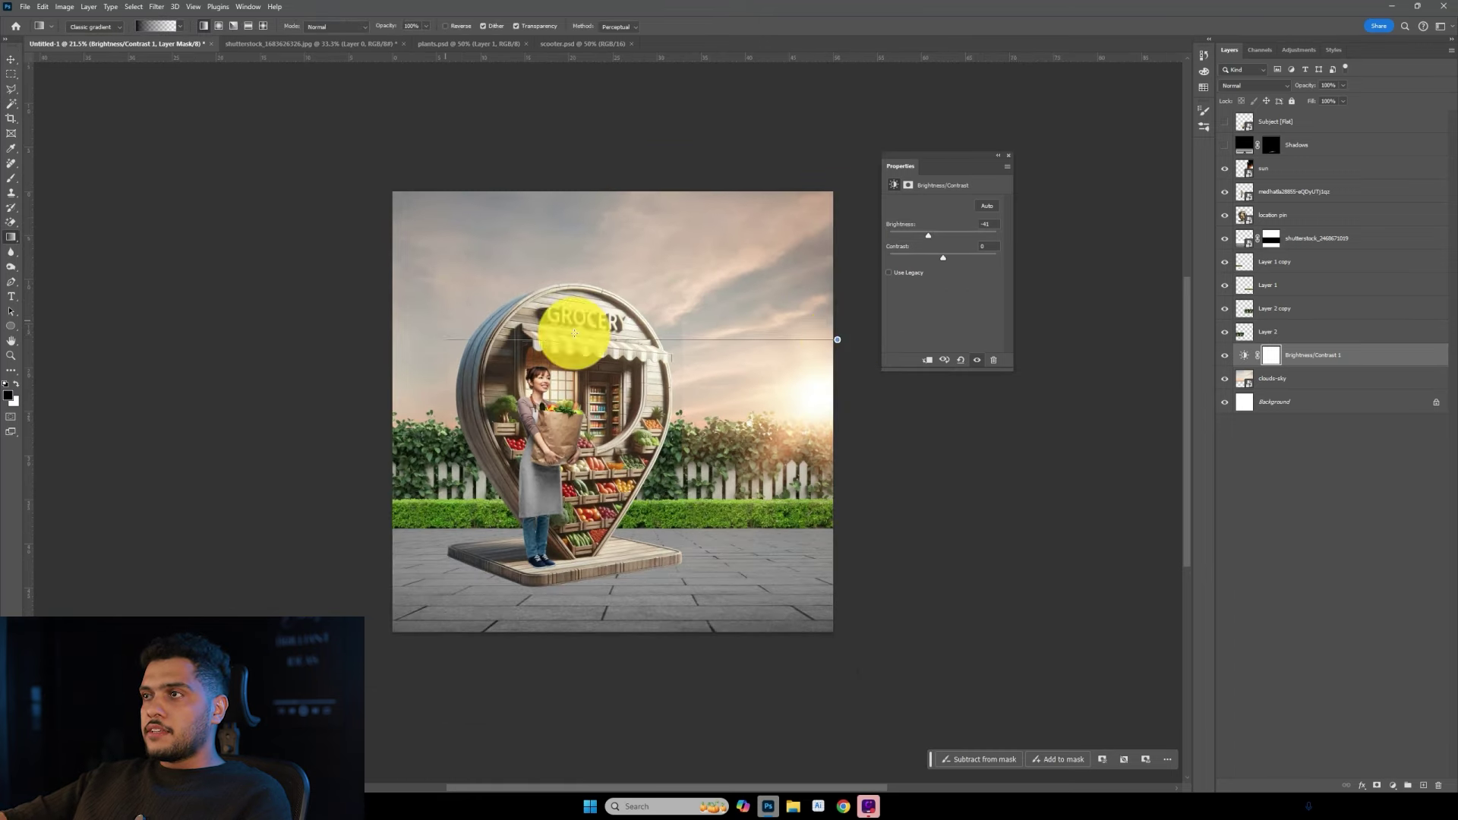
{"action": "left_click_drag", "start_coordinate": [836, 337], "coordinate": [570, 326]}
{"action": "left_click_drag", "start_coordinate": [742, 332], "coordinate": [510, 343]}
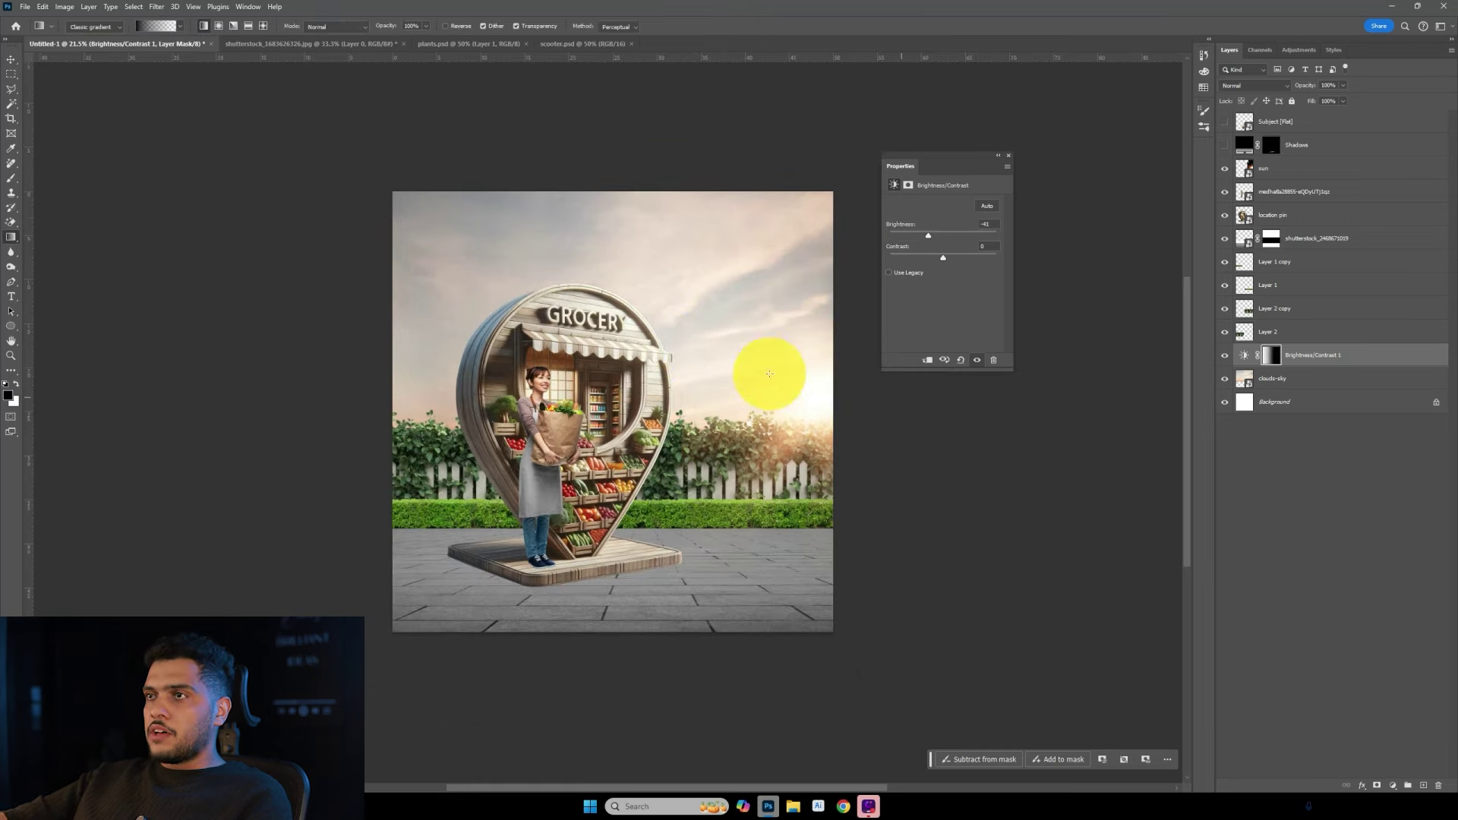
{"action": "left_click", "coordinate": [1225, 363]}
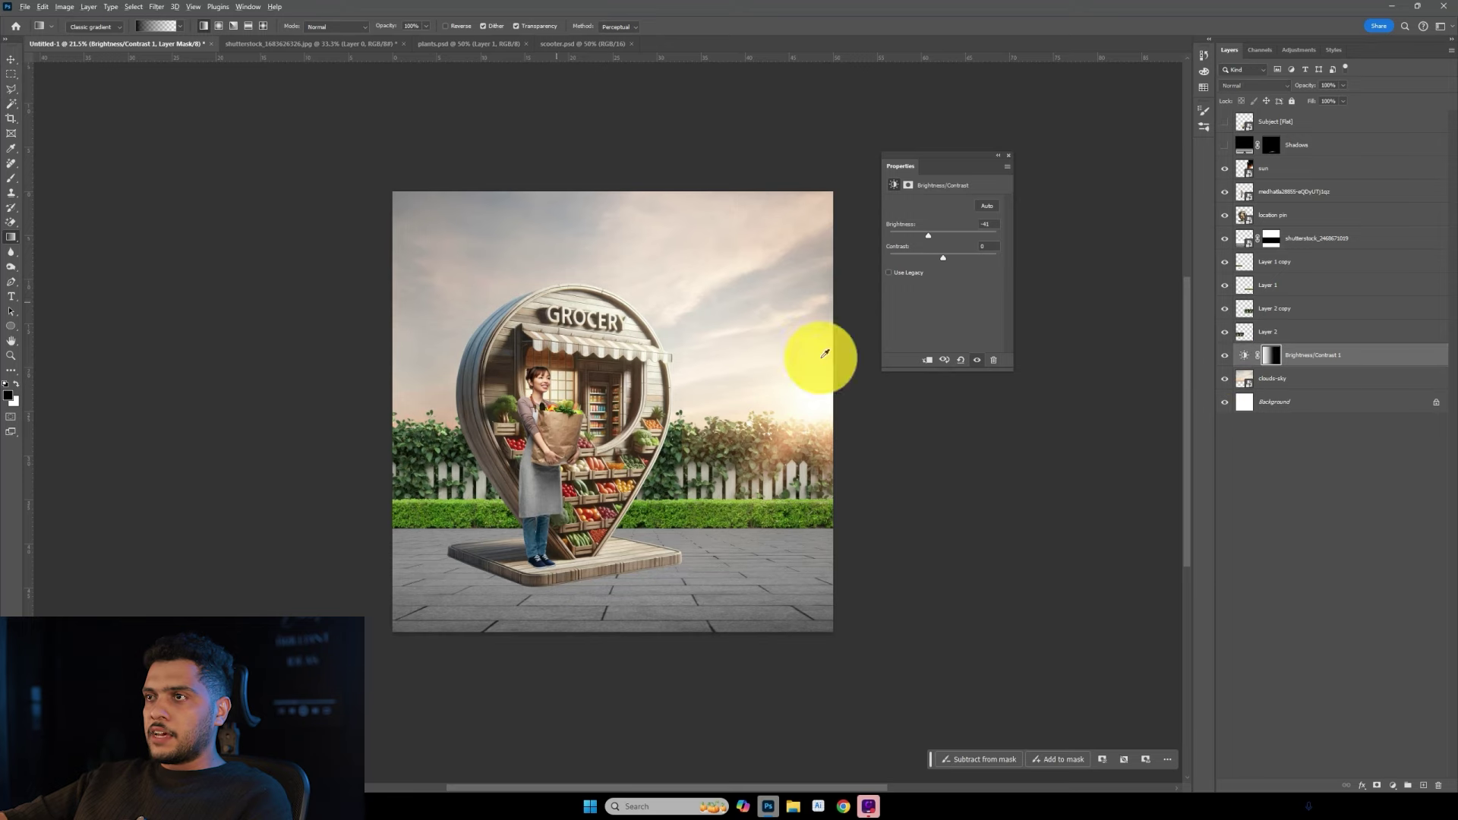
{"action": "scroll", "coordinate": [519, 297], "scroll_direction": "up", "scroll_amount": 2}
Add a clipped darkening Levels layer to the location pin, masked to its left side.
{"action": "left_click", "coordinate": [1245, 215]}
{"action": "key", "text": "v"}
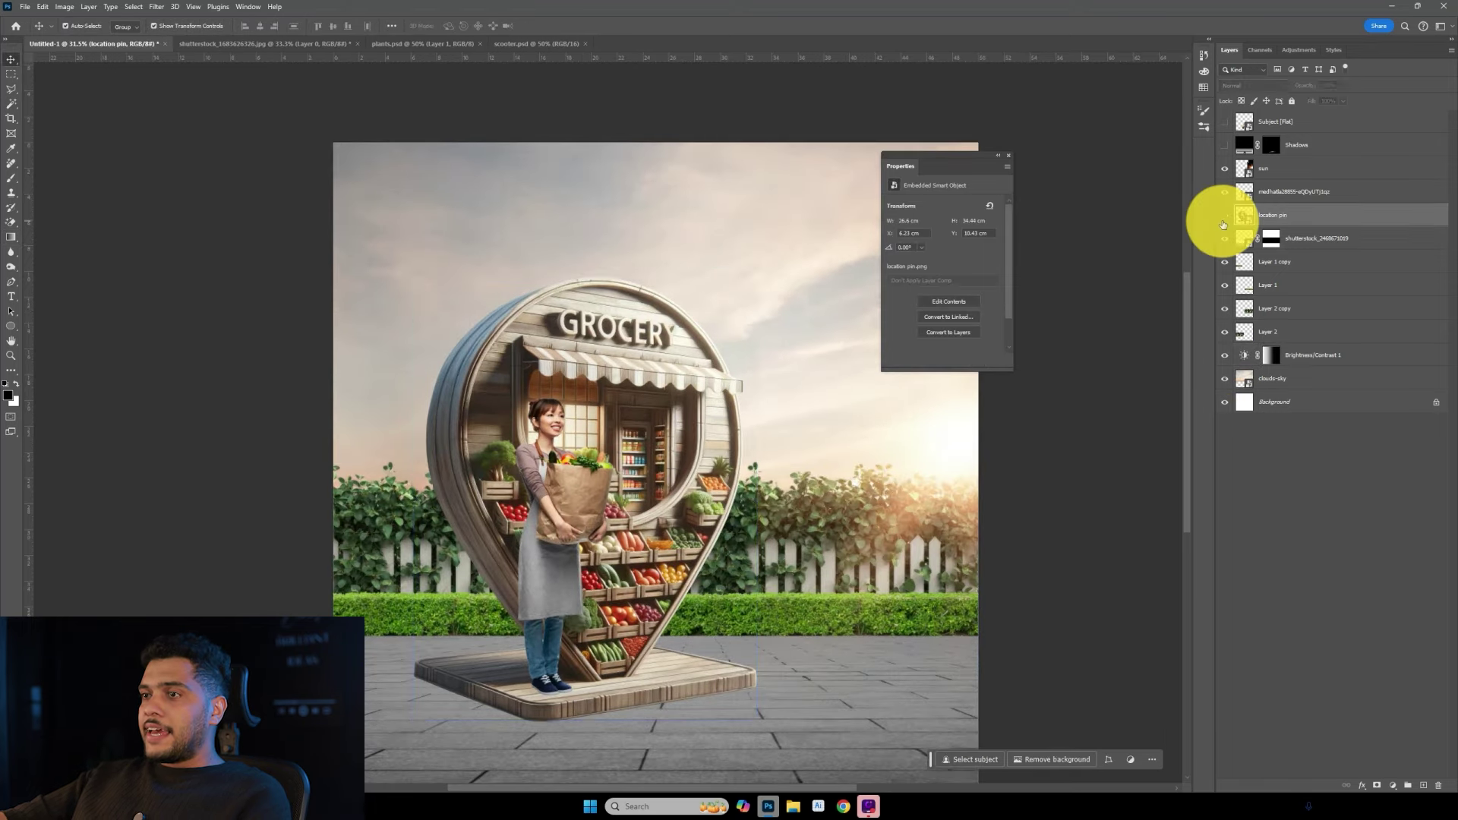
{"action": "left_click", "coordinate": [1389, 784]}
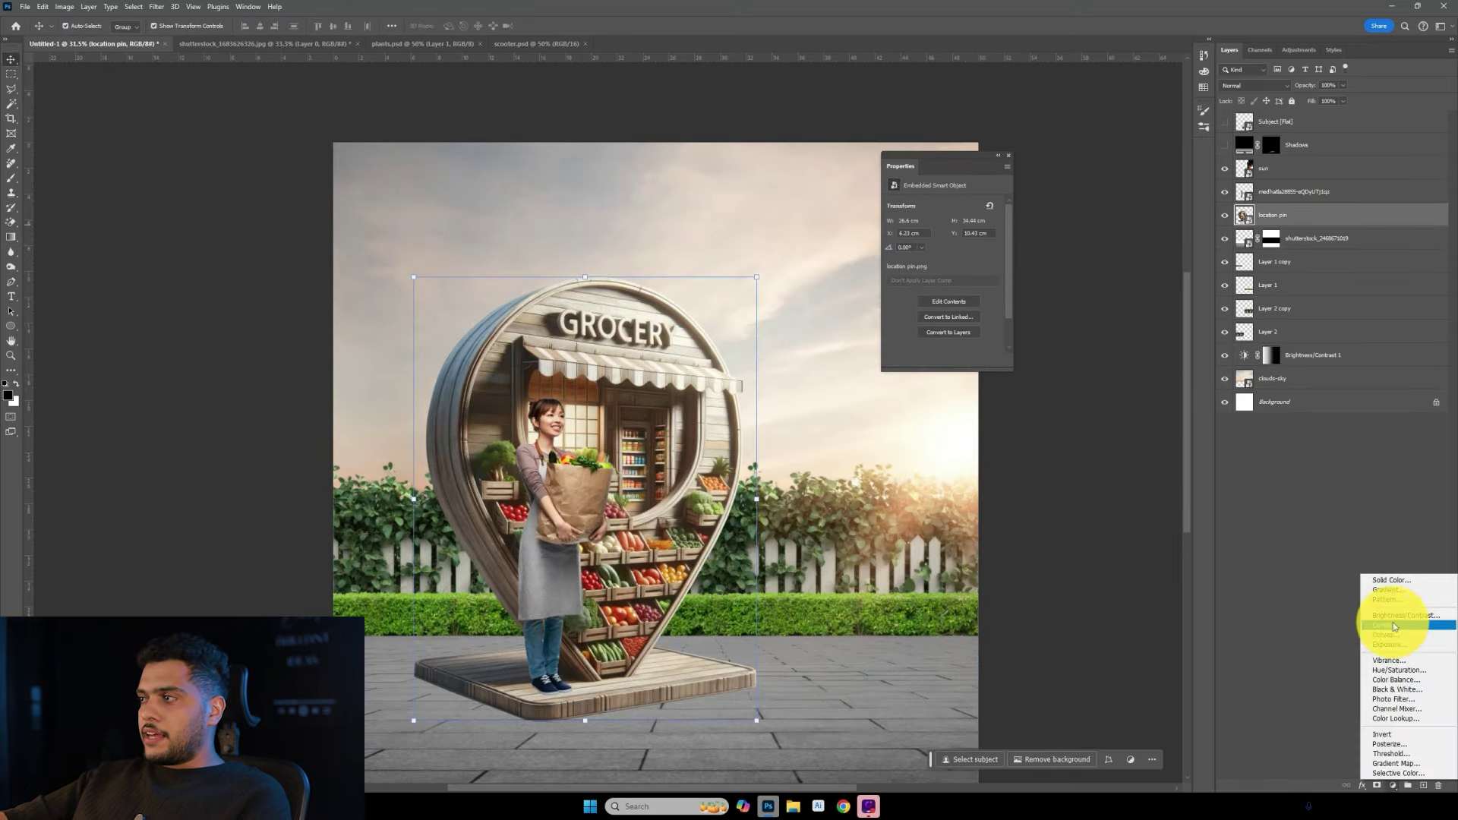
{"action": "left_click", "coordinate": [1392, 625]}
{"action": "key", "text": "ctrl+alt+g"}
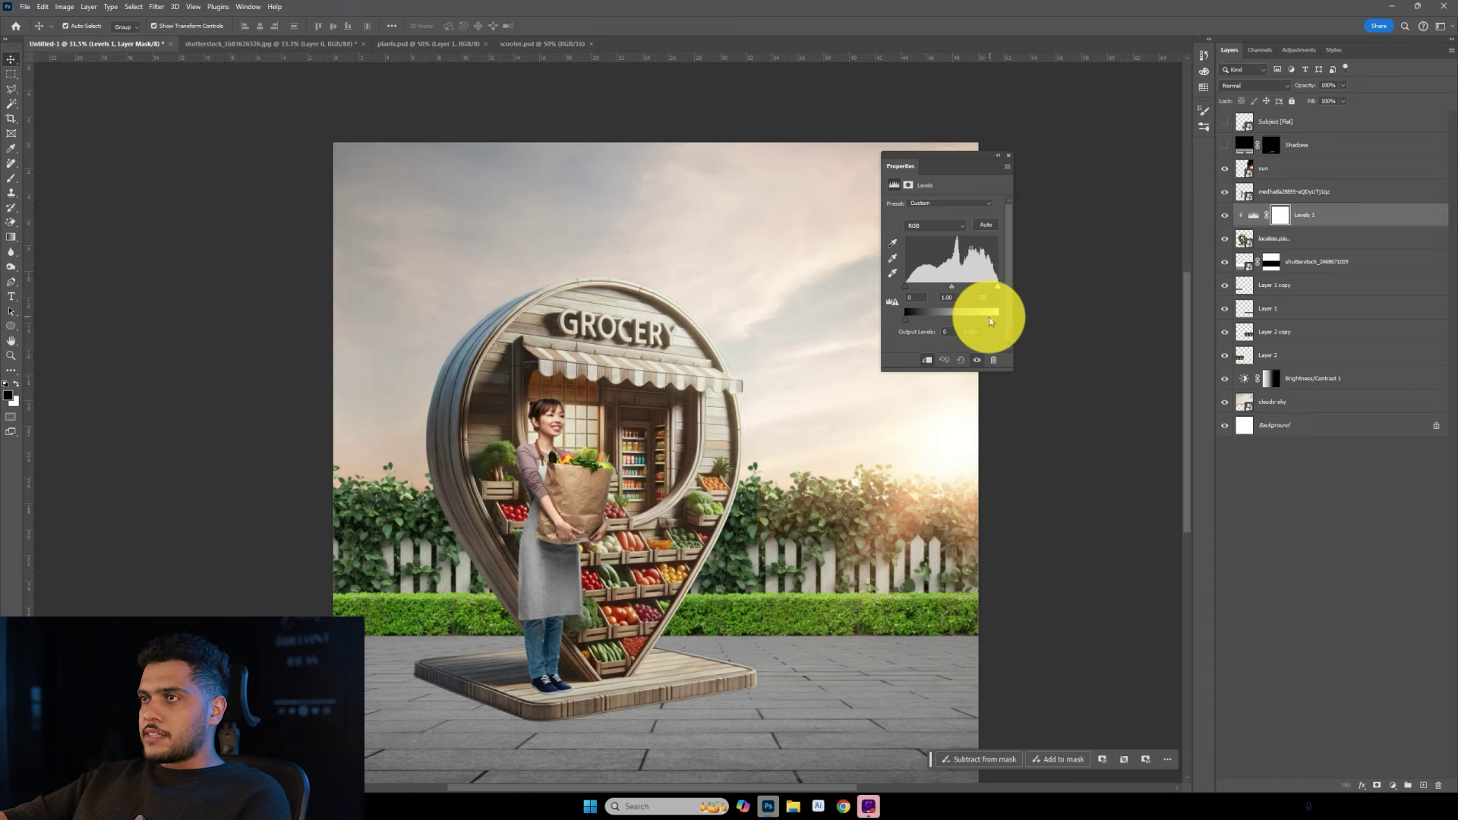
{"action": "left_click_drag", "start_coordinate": [952, 289], "coordinate": [957, 293]}
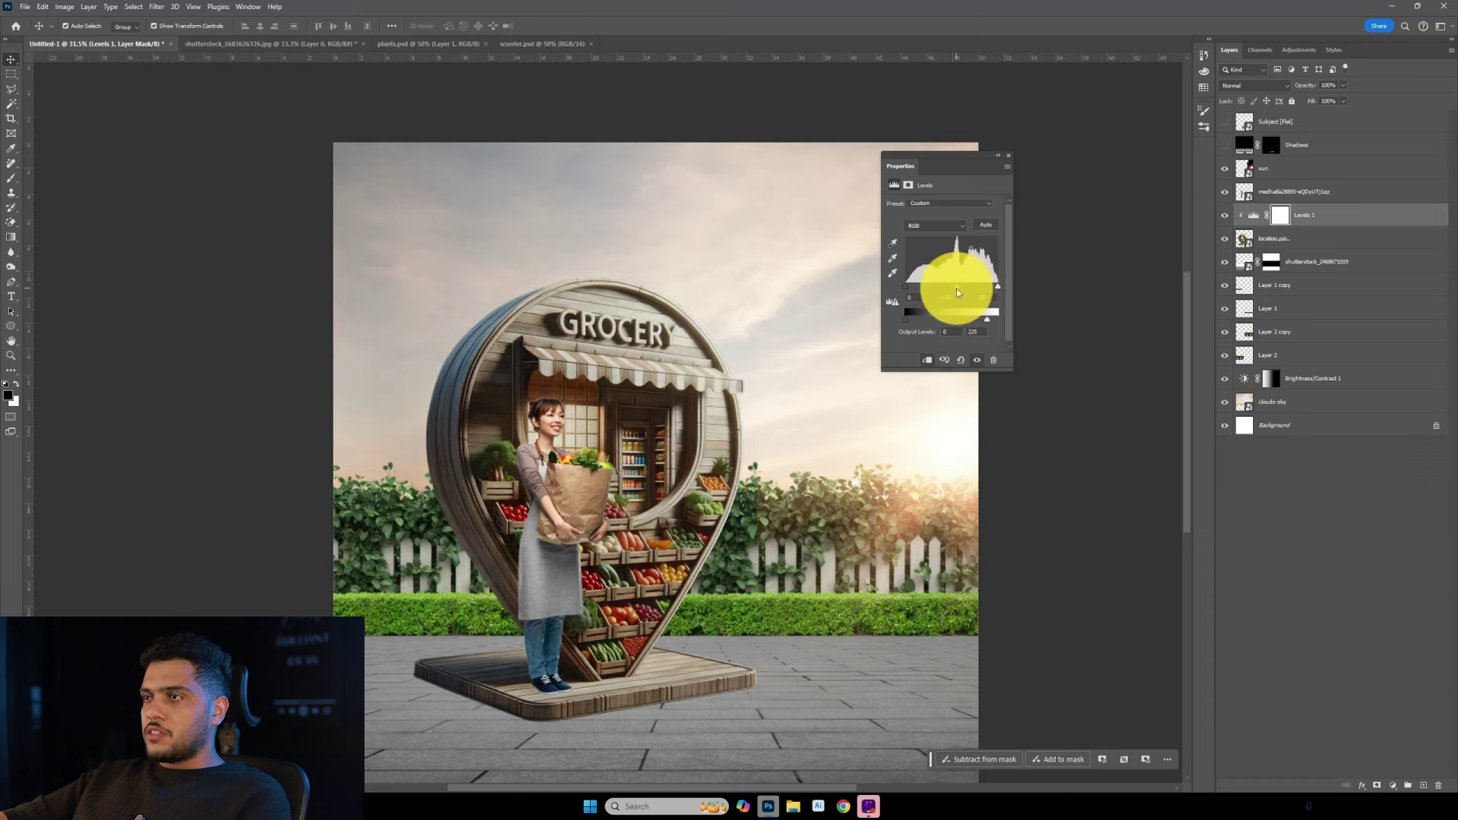
{"action": "key", "text": "ctrl+i"}
{"action": "key", "text": "b"}
{"action": "key", "text": "x"}
{"action": "left_click_drag", "start_coordinate": [504, 349], "coordinate": [493, 684]}
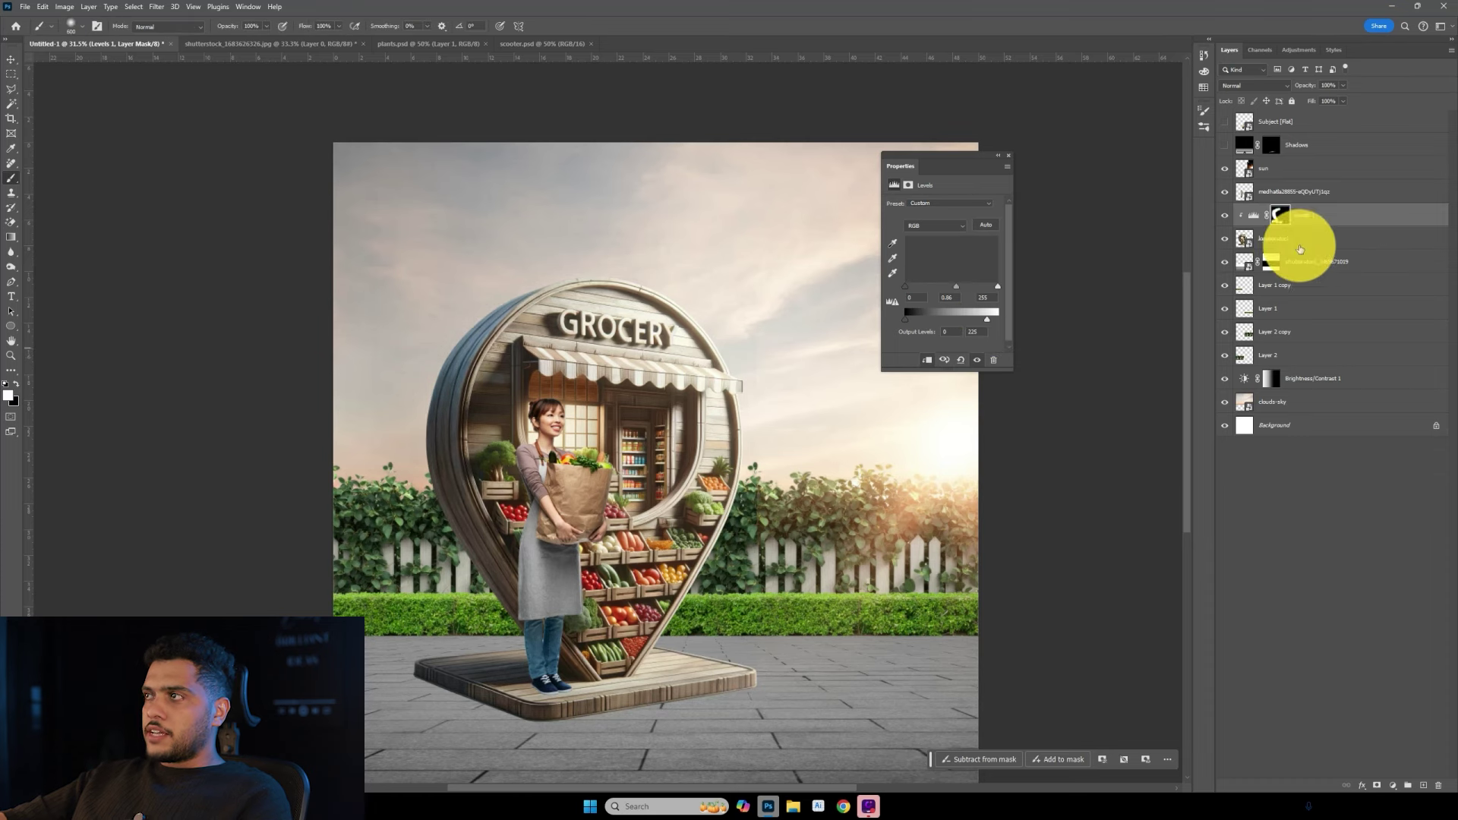
Add a second clipped Levels layer brightening only the pin's right edge.
{"action": "left_click", "coordinate": [1393, 786]}
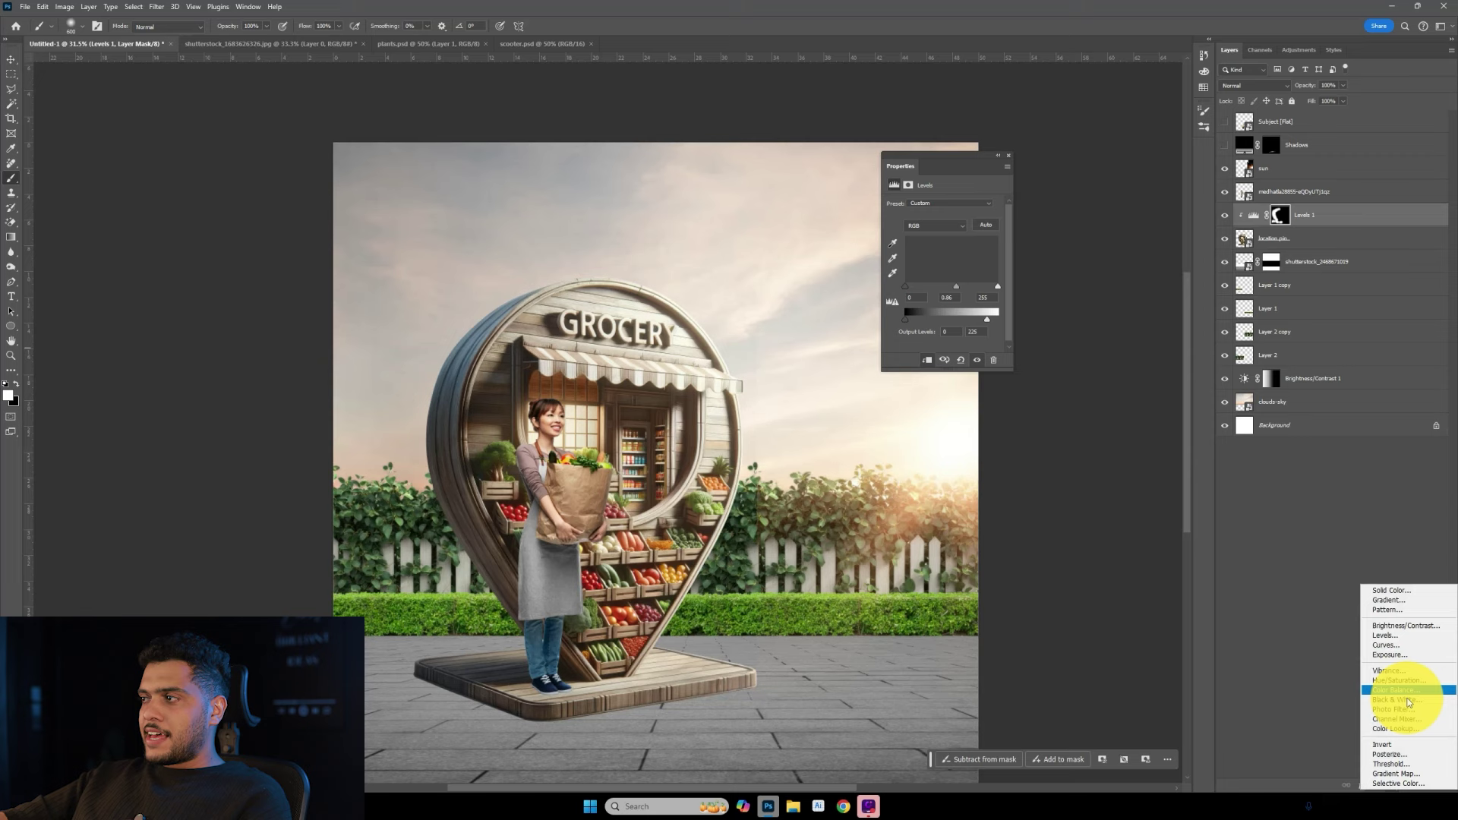
{"action": "left_click", "coordinate": [1391, 636]}
{"action": "left_click", "coordinate": [957, 310]}
{"action": "mouse_move", "coordinate": [952, 288]}
{"action": "left_mouse_down"}
{"action": "mouse_move", "coordinate": [937, 287]}
{"action": "mouse_move", "coordinate": [982, 287]}
{"action": "left_mouse_up"}
{"action": "key", "text": "ctrl+alt+g"}
{"action": "key", "text": "ctrl+i"}
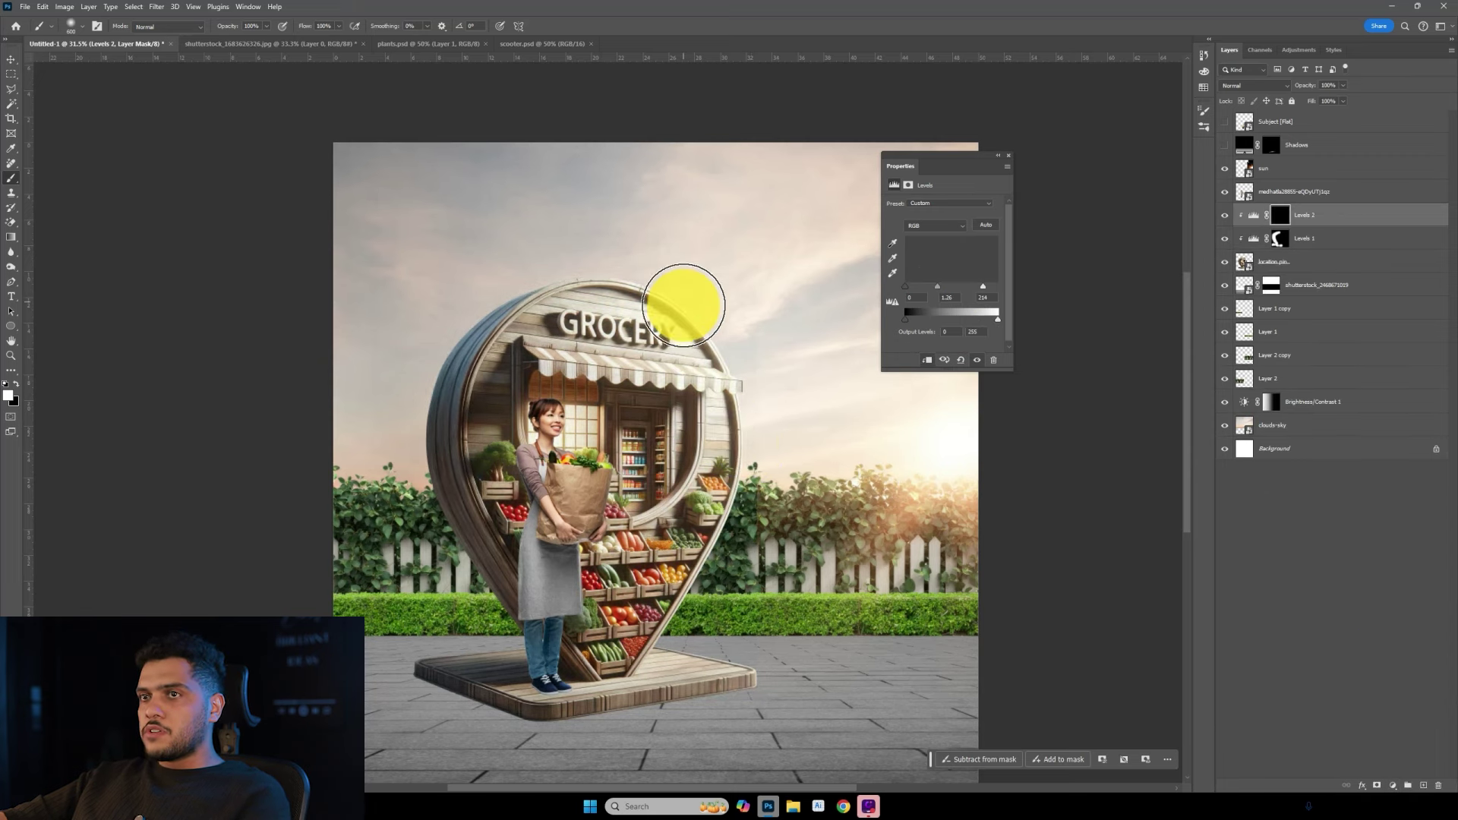
{"action": "left_click_drag", "start_coordinate": [649, 264], "coordinate": [772, 498]}
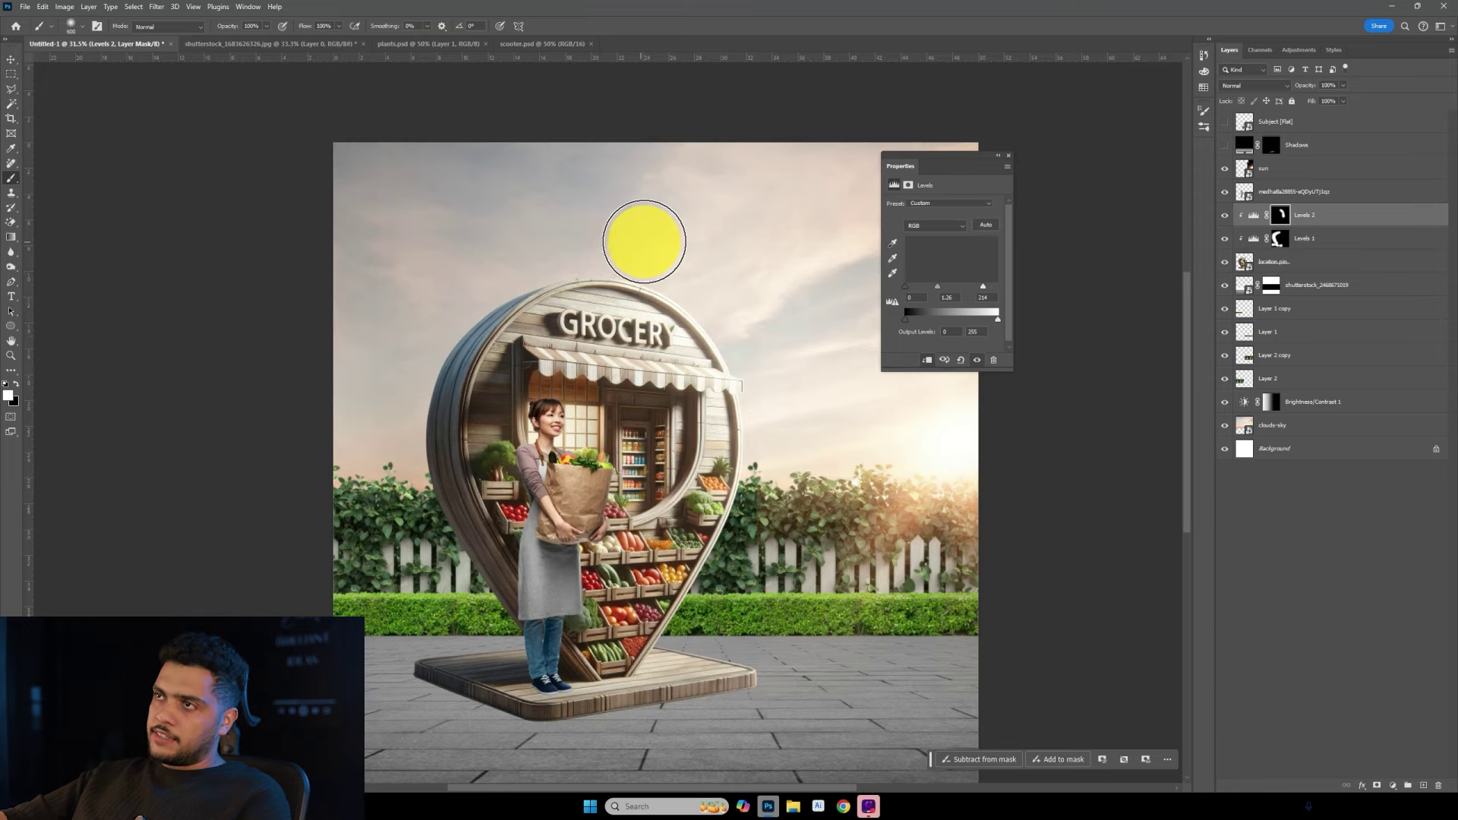
{"action": "scroll", "coordinate": [575, 539], "scroll_direction": "down", "scroll_amount": 3}
{"action": "scroll", "coordinate": [682, 620], "scroll_direction": "up", "scroll_amount": 3}
Add a darkening Levels layer to the shopkeeper, inverted-masked and painted onto her shaded side.
{"action": "scroll", "coordinate": [417, 530], "scroll_direction": "up", "scroll_amount": 3}
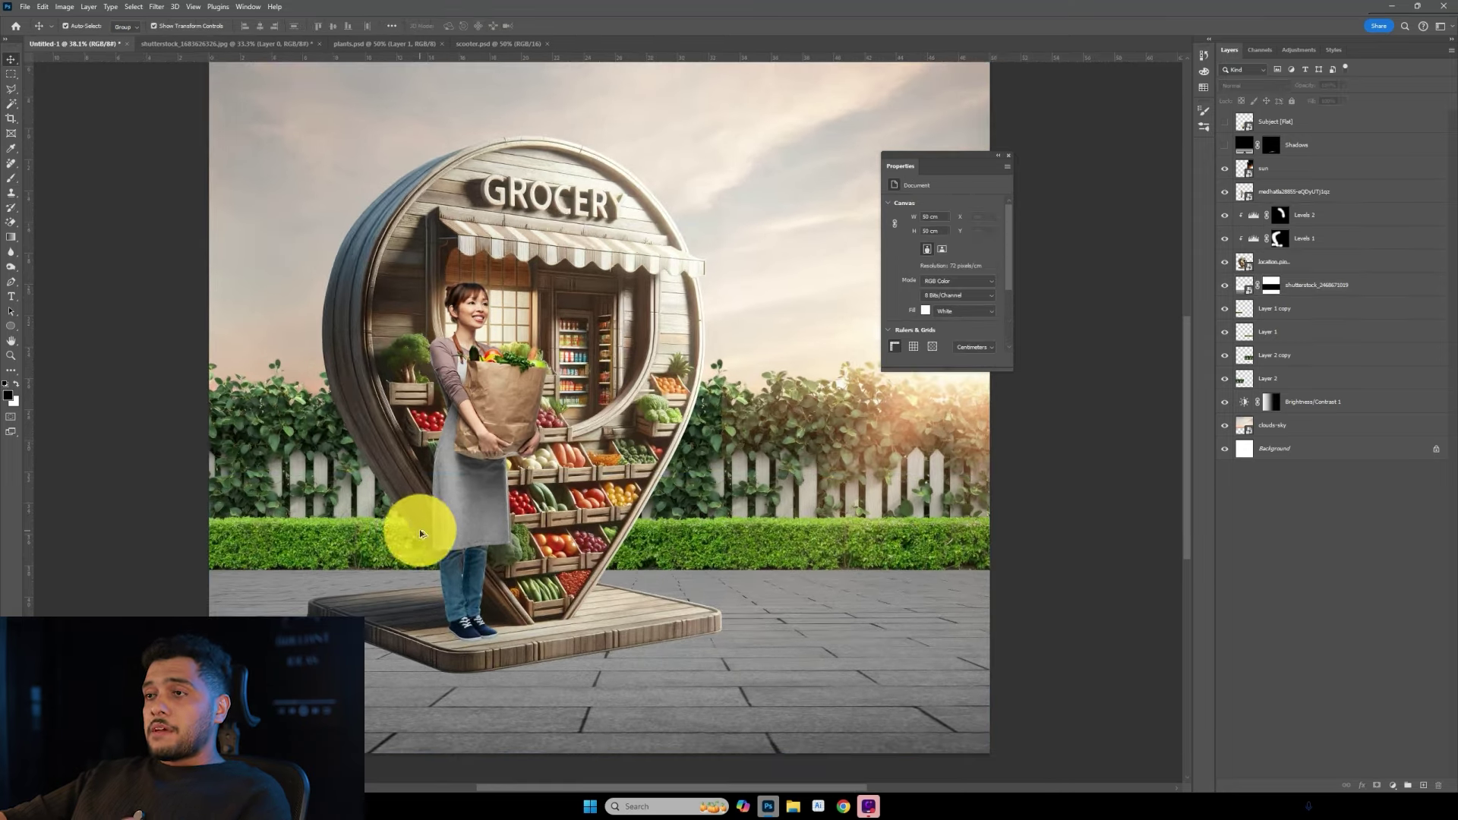
{"action": "key", "text": "v"}
{"action": "left_click", "coordinate": [436, 517]}
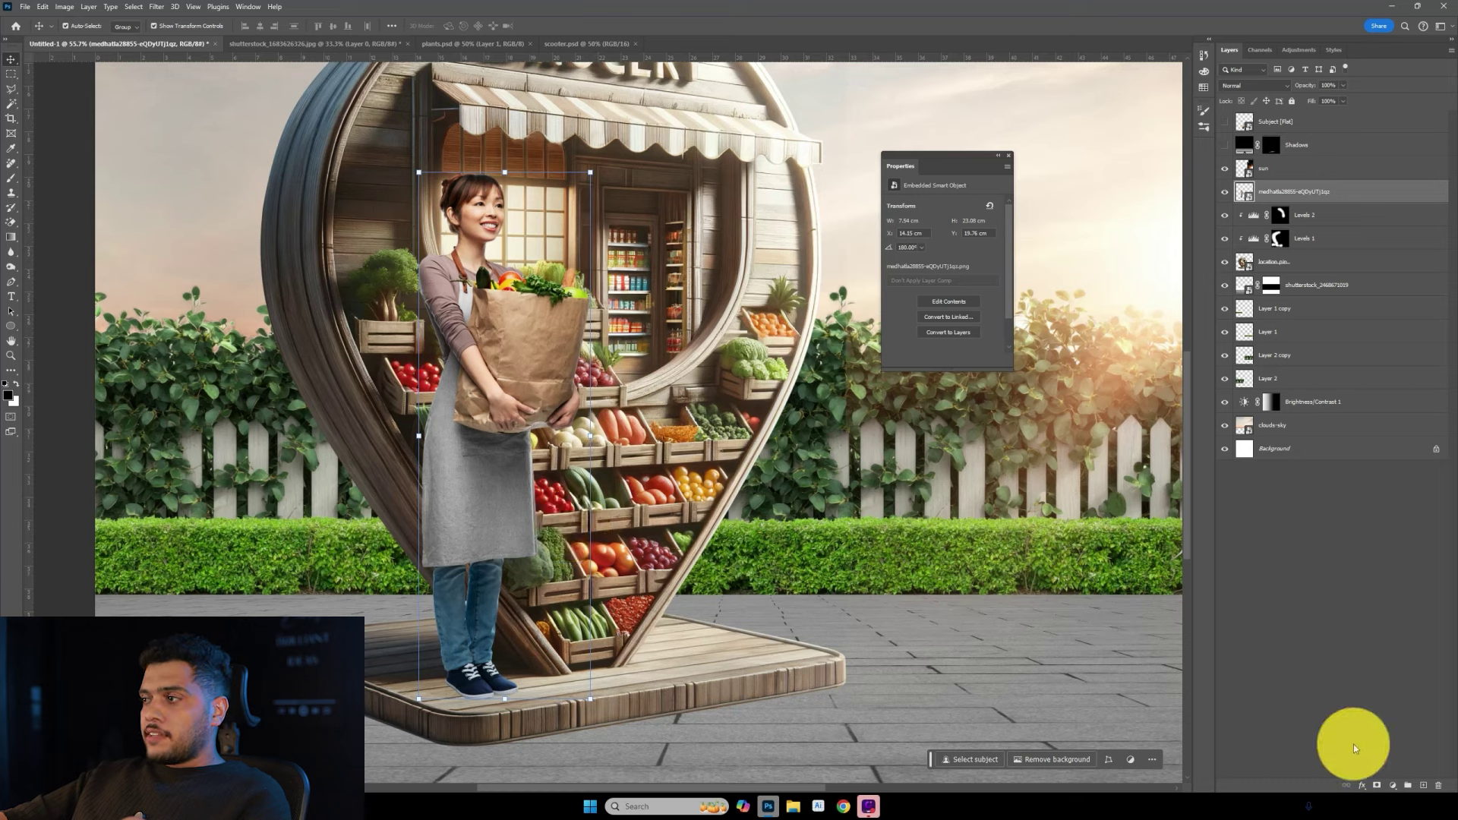
{"action": "left_click", "coordinate": [1393, 786]}
{"action": "left_click", "coordinate": [1384, 631]}
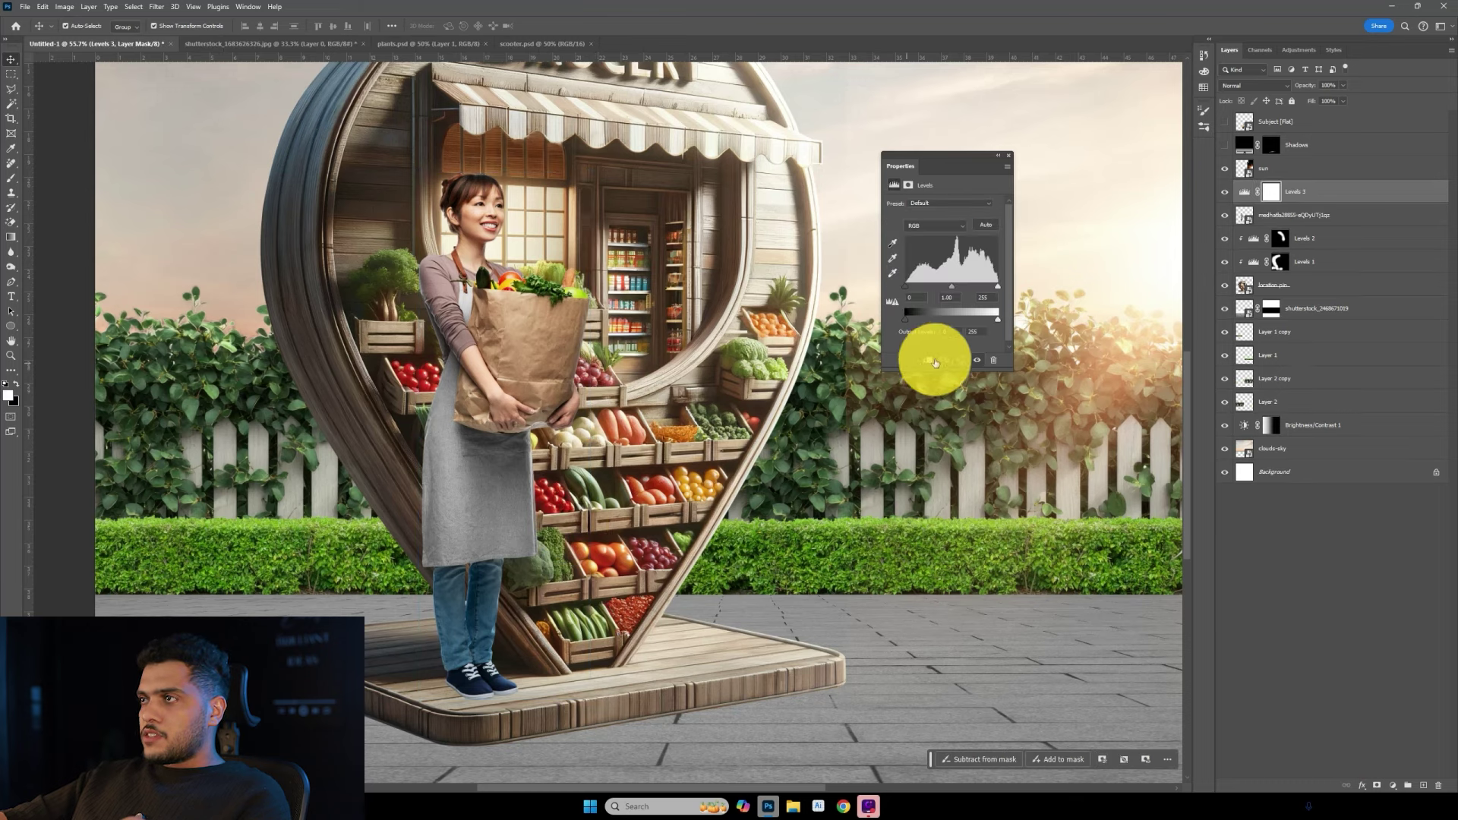
{"action": "left_click_drag", "start_coordinate": [999, 320], "coordinate": [976, 320]}
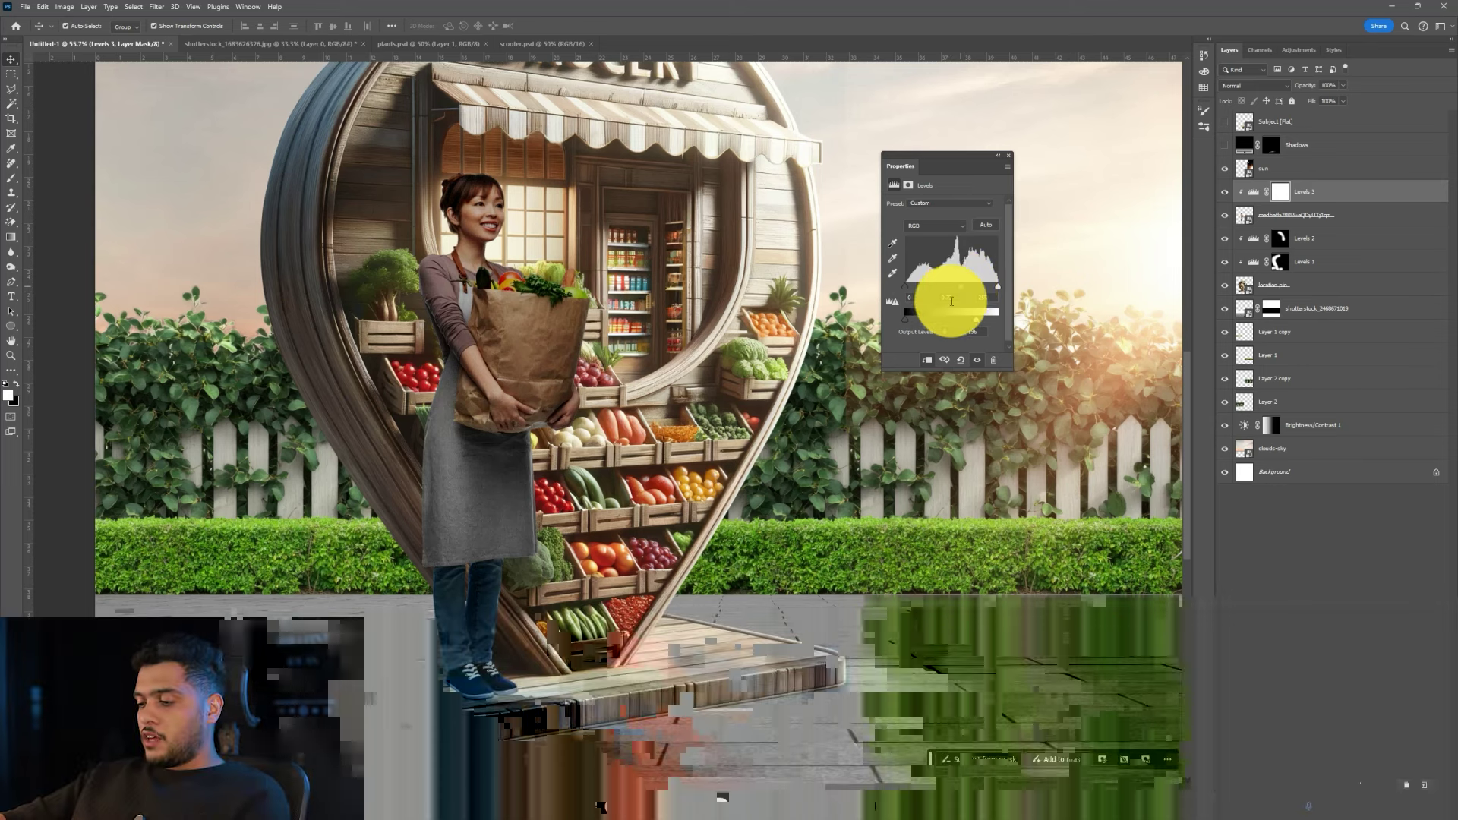
{"action": "key", "text": "ctrl+i"}
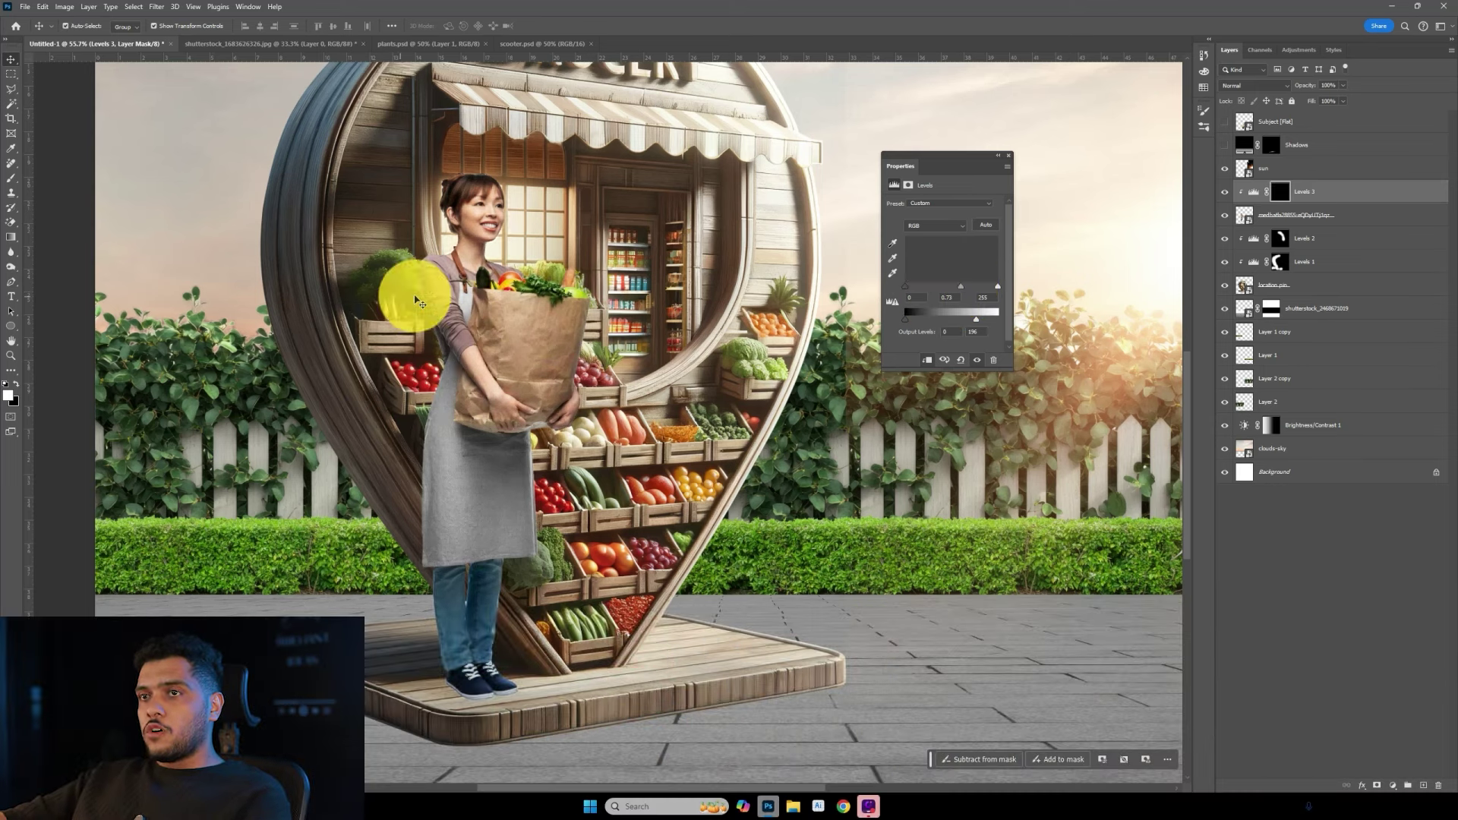
{"action": "key", "text": "b"}
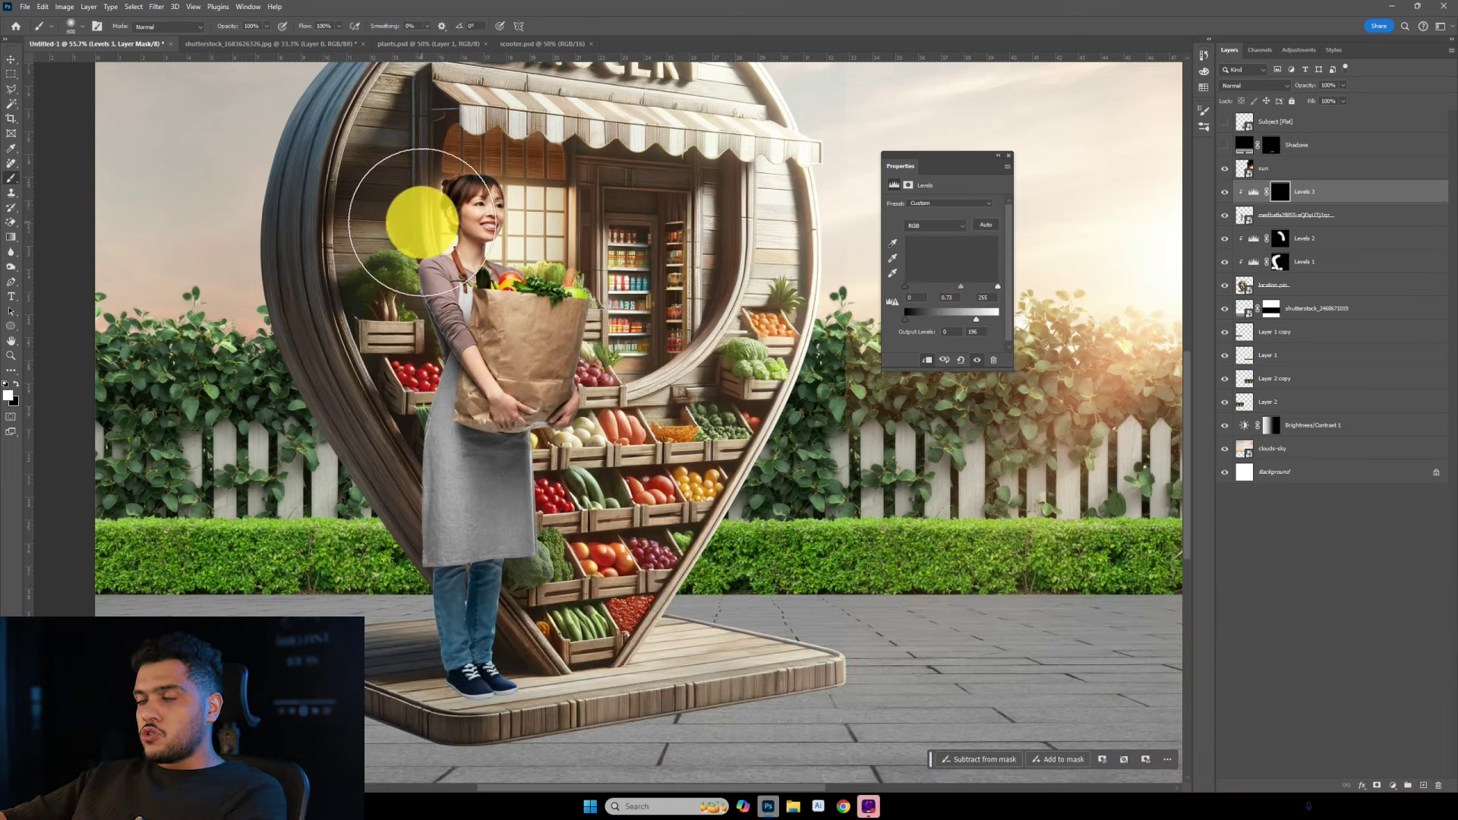
{"action": "left_click_drag", "start_coordinate": [417, 245], "coordinate": [437, 698]}
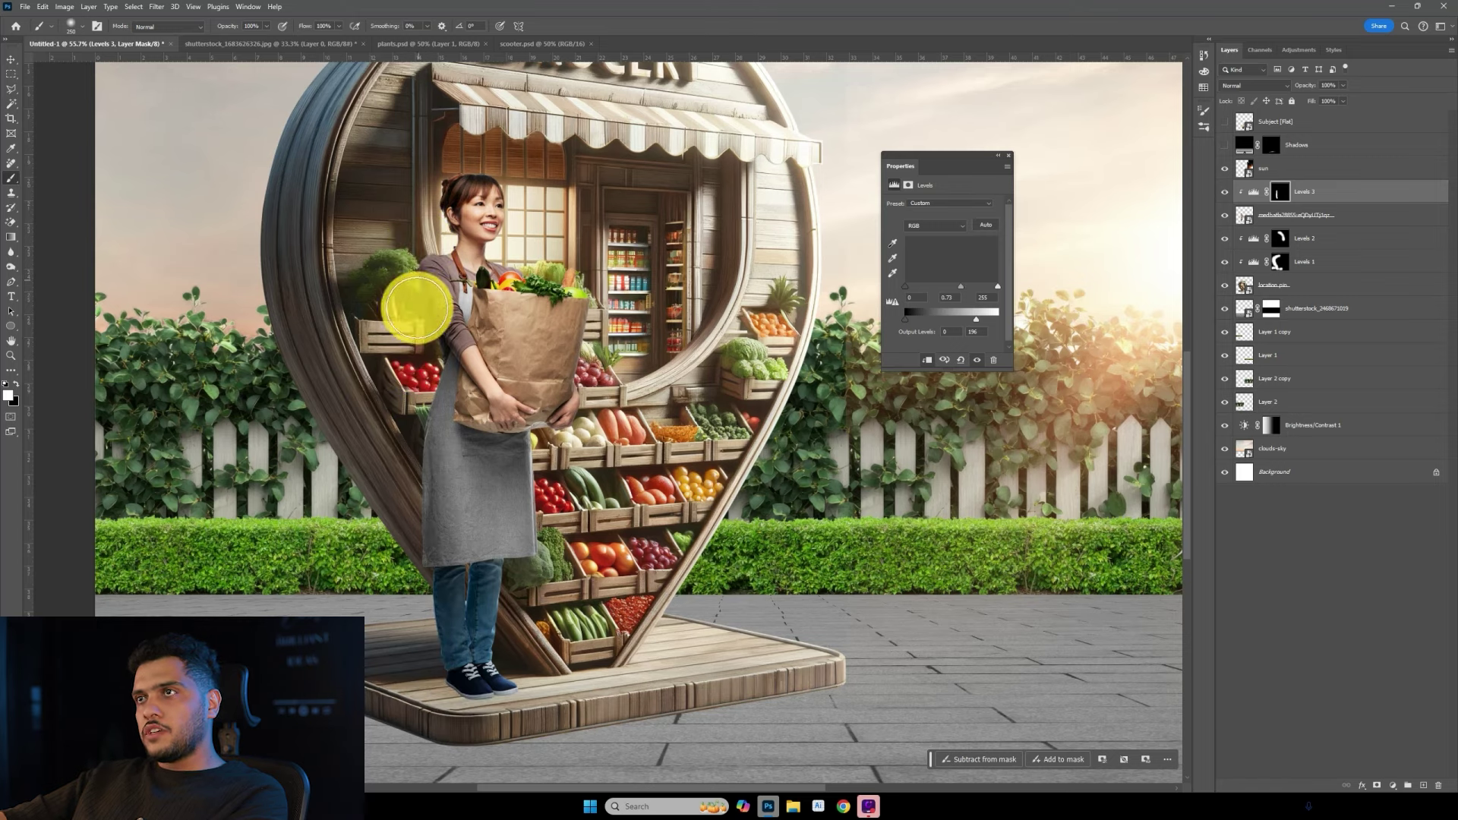
{"action": "scroll", "coordinate": [591, 674], "scroll_direction": "down", "scroll_amount": 2}
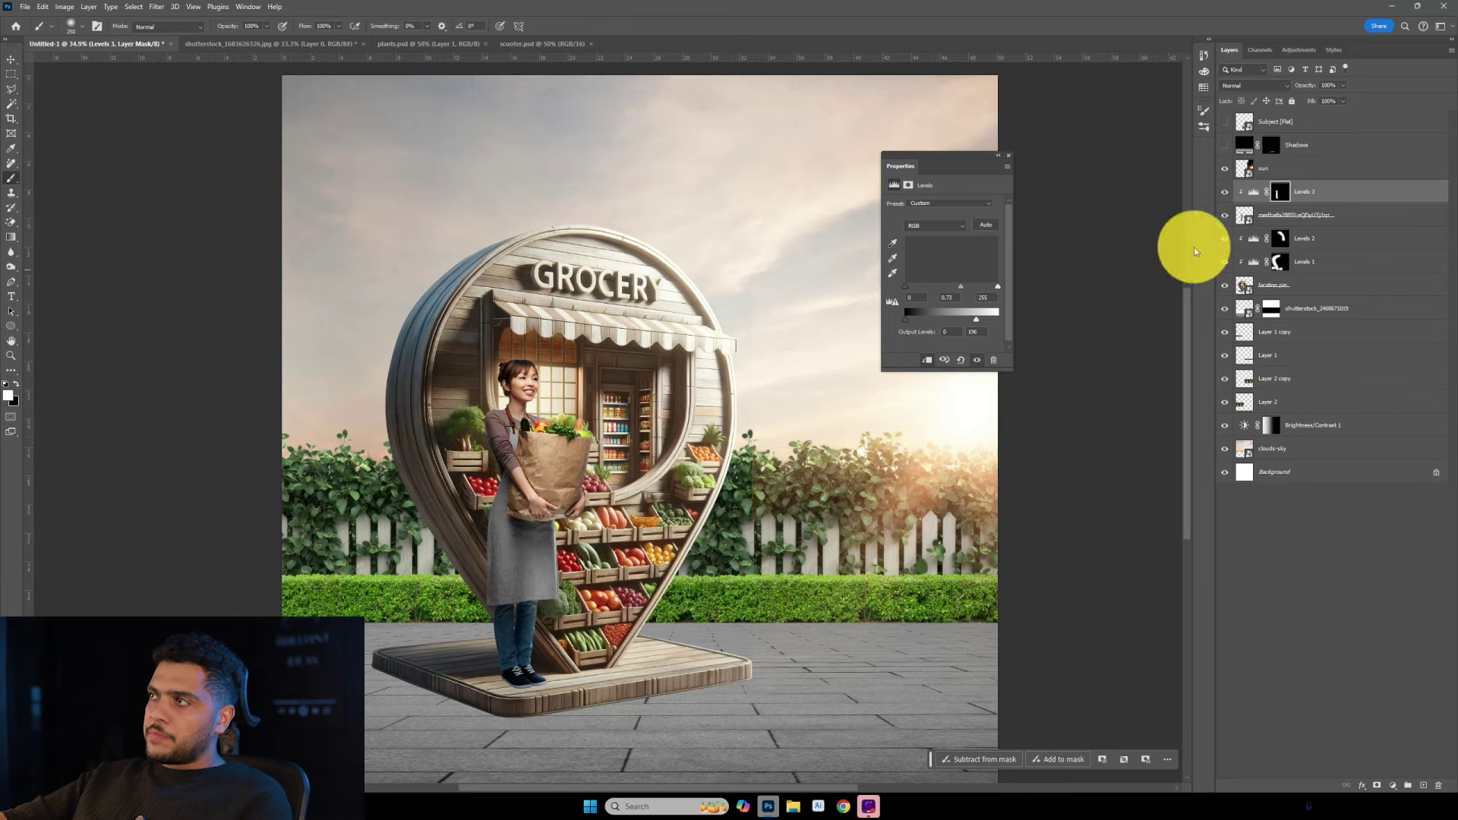
{"action": "left_click", "coordinate": [1224, 193]}
{"action": "scroll", "coordinate": [531, 550], "scroll_direction": "up", "scroll_amount": 2}
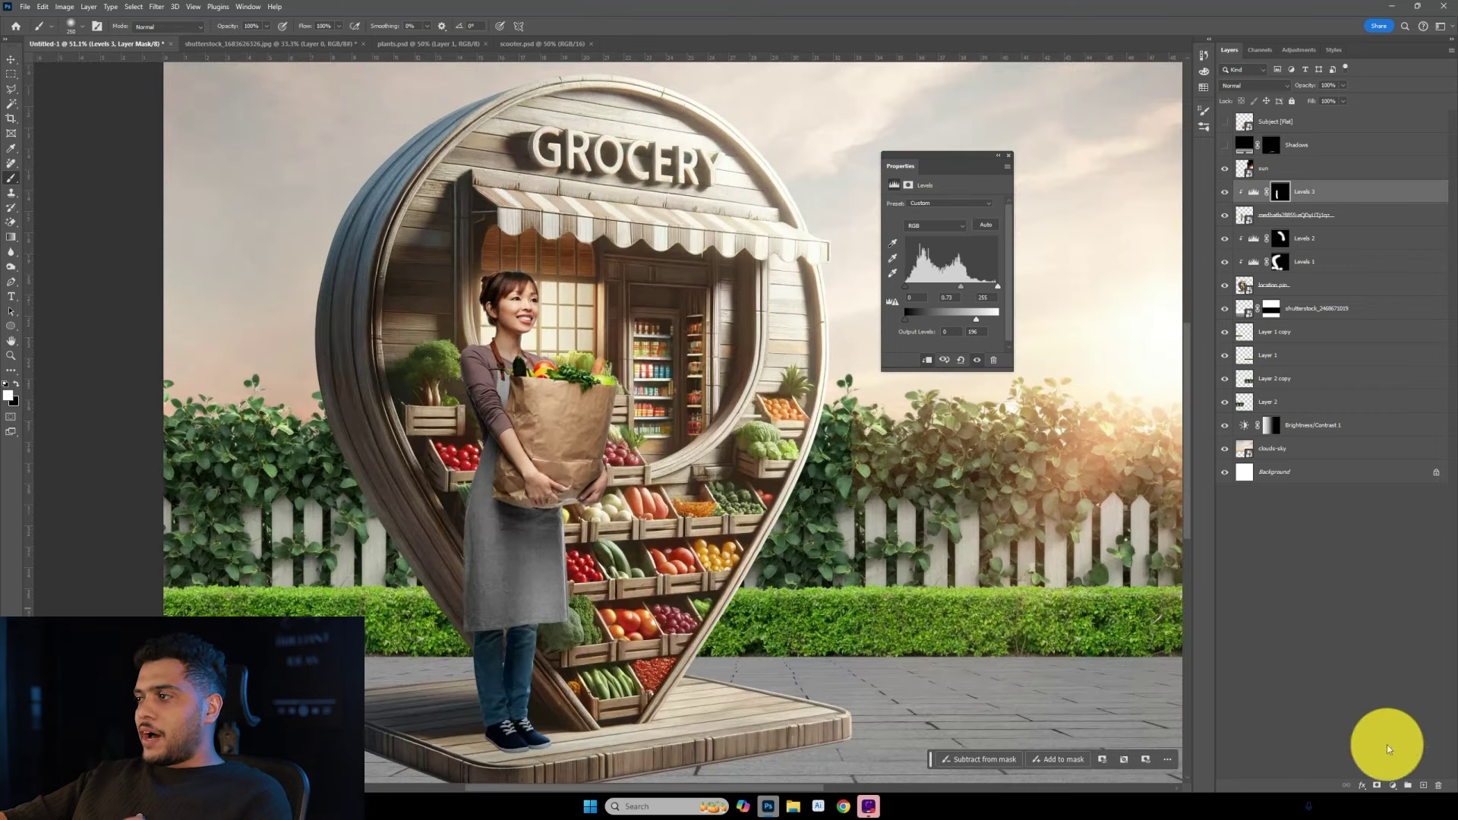
Add a brightening Levels layer with an inverted mask painted over her face, window and bag.
{"action": "left_click", "coordinate": [1393, 787]}
{"action": "left_click", "coordinate": [1384, 630]}
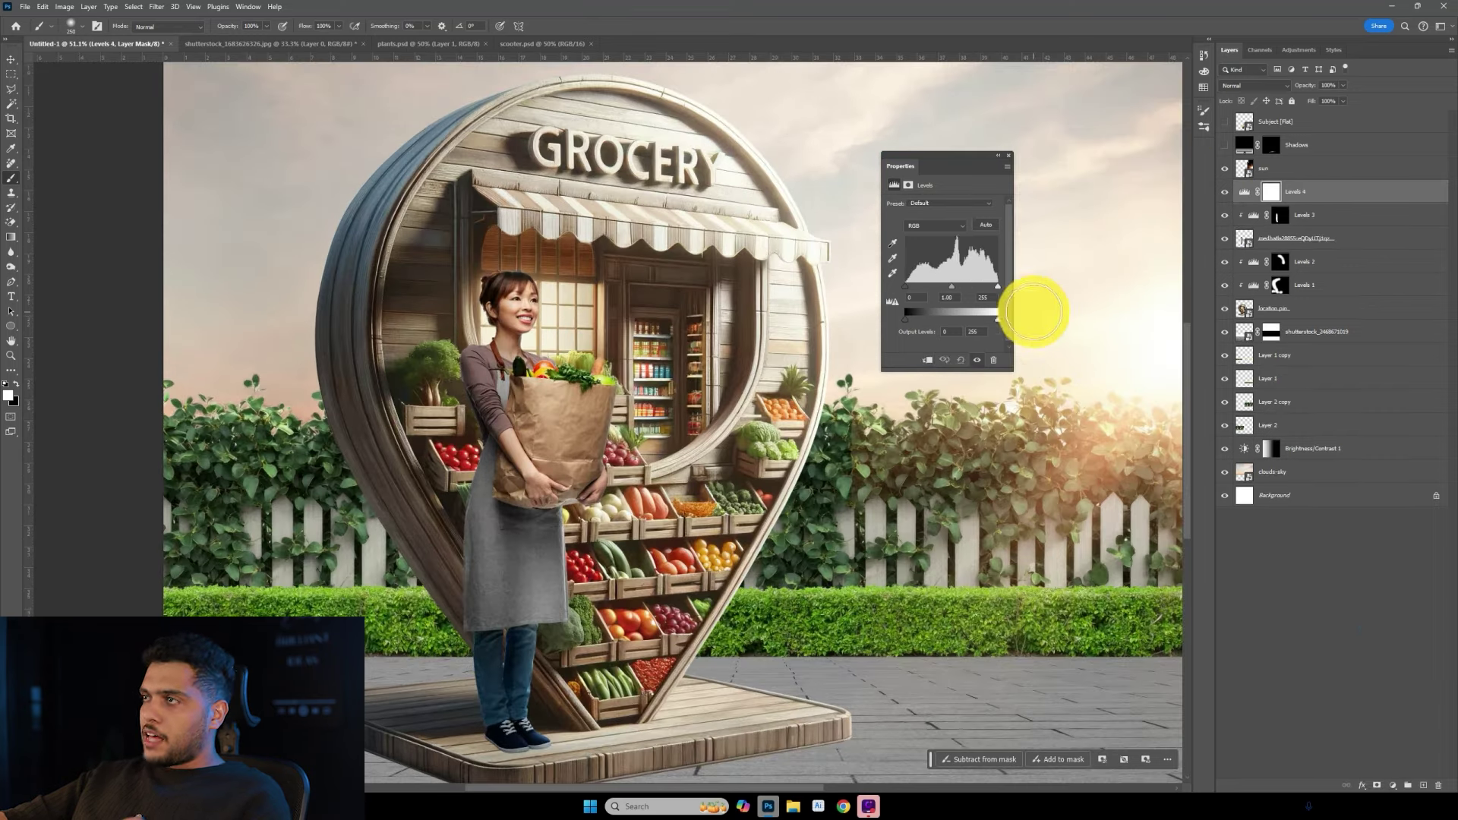
{"action": "left_click_drag", "start_coordinate": [997, 287], "coordinate": [985, 287]}
{"action": "left_click_drag", "start_coordinate": [951, 287], "coordinate": [935, 287]}
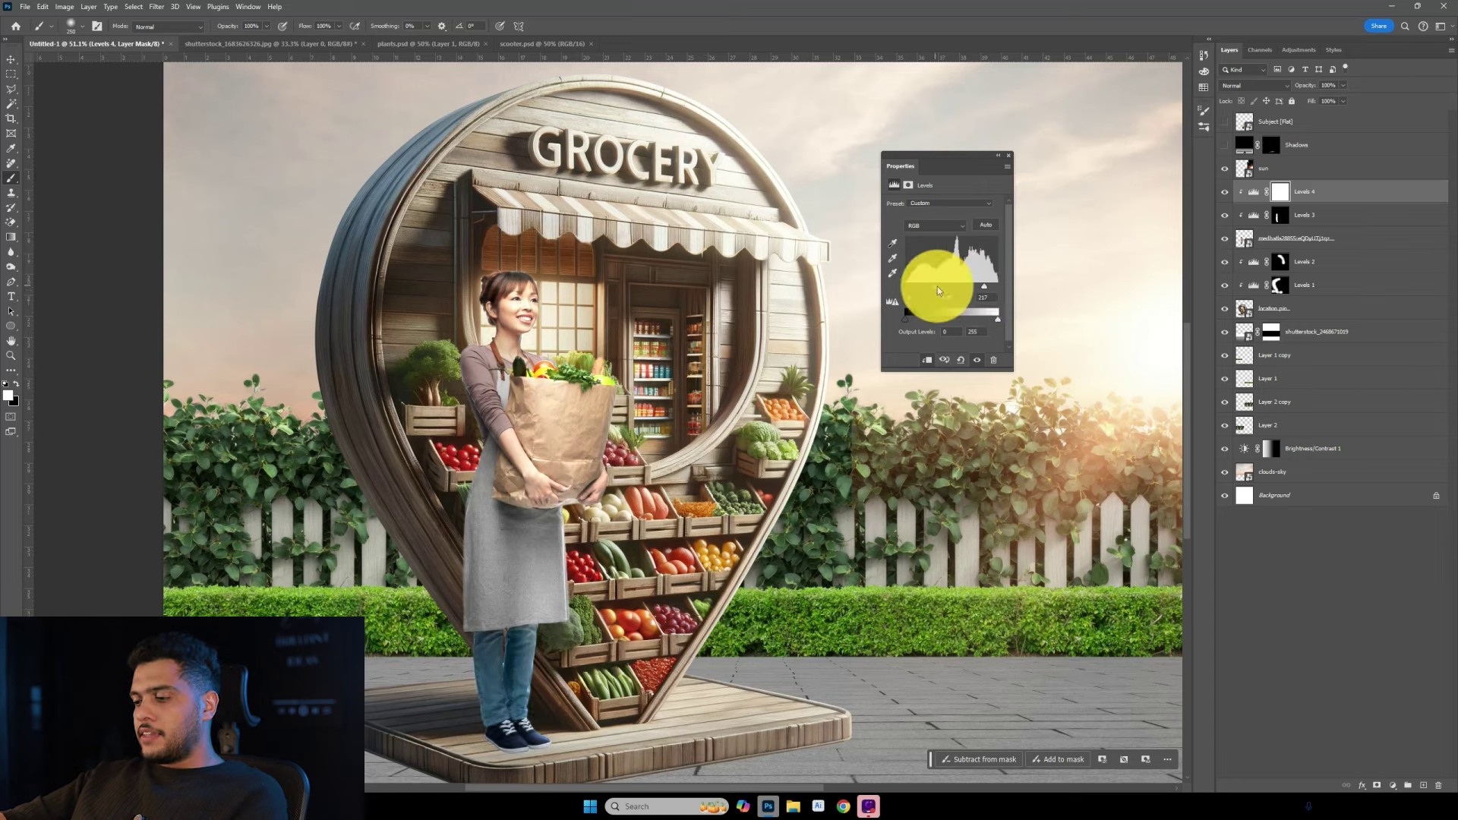
{"action": "key", "text": "ctrl+i"}
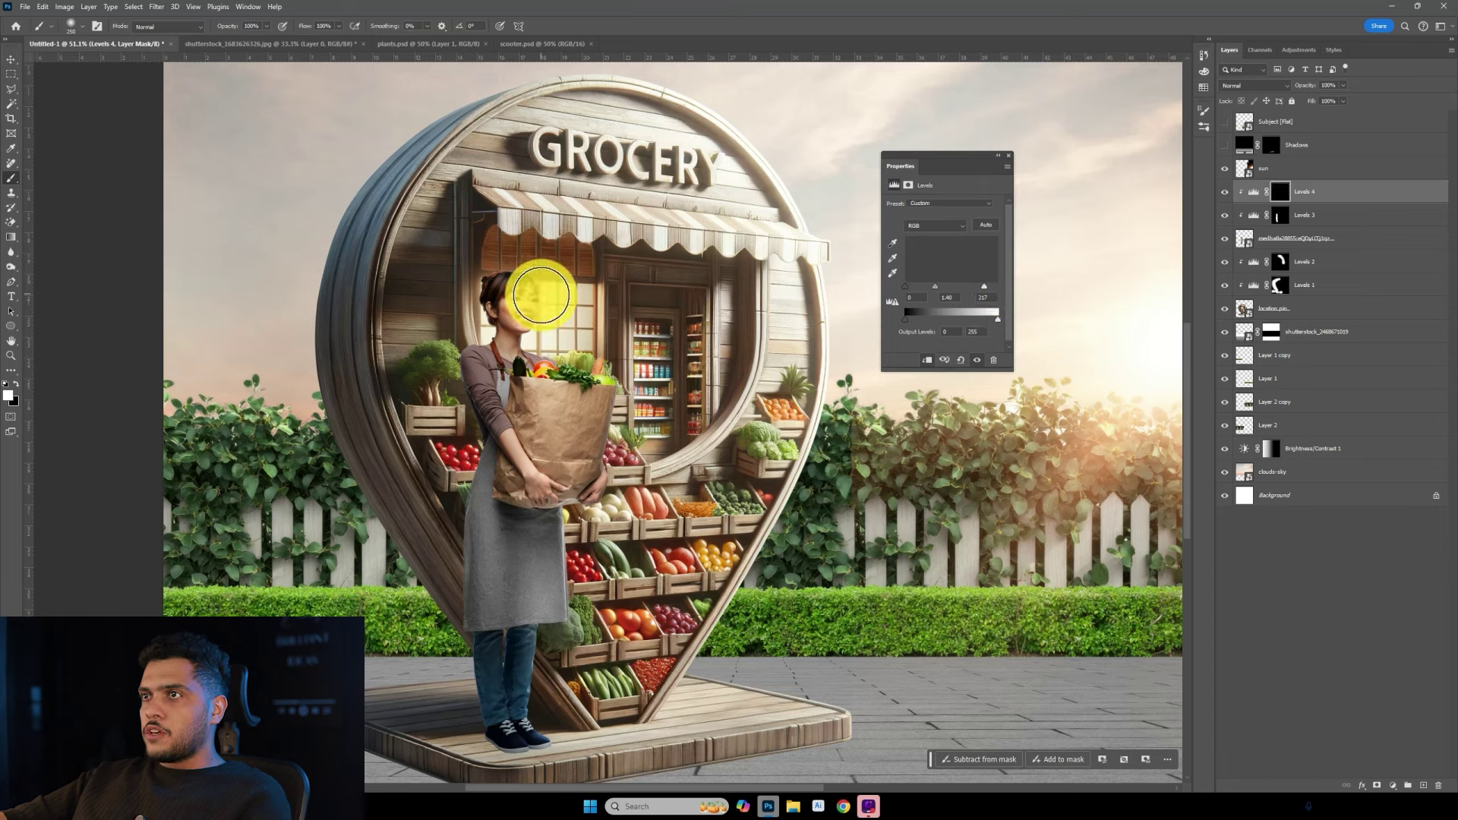
{"action": "mouse_move", "coordinate": [557, 319]}
{"action": "left_mouse_down"}
{"action": "mouse_move", "coordinate": [632, 433]}
{"action": "mouse_move", "coordinate": [586, 588]}
{"action": "left_mouse_up"}
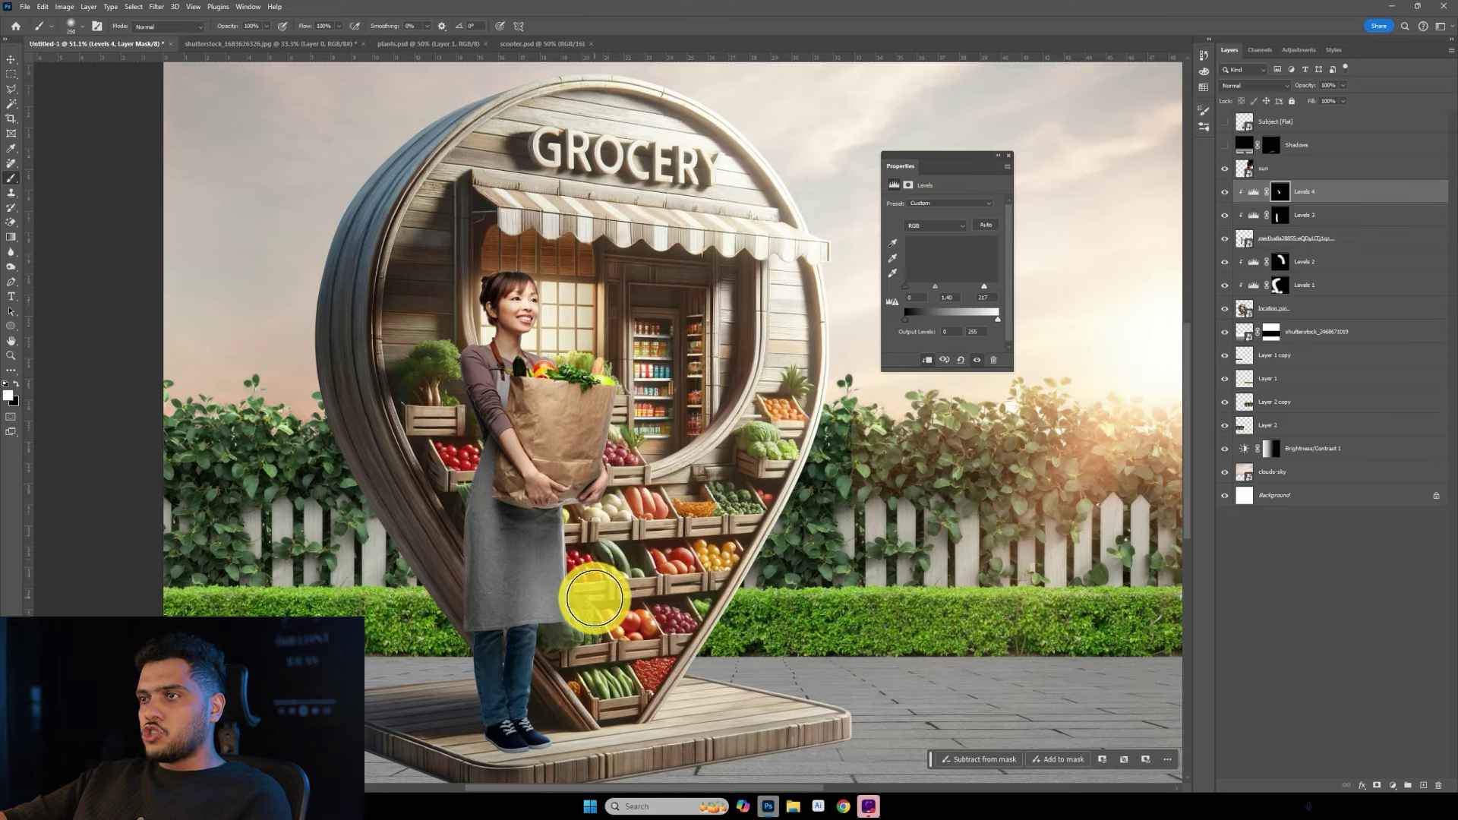
{"action": "key", "text": "v"}
{"action": "key", "text": "ctrl+0"}
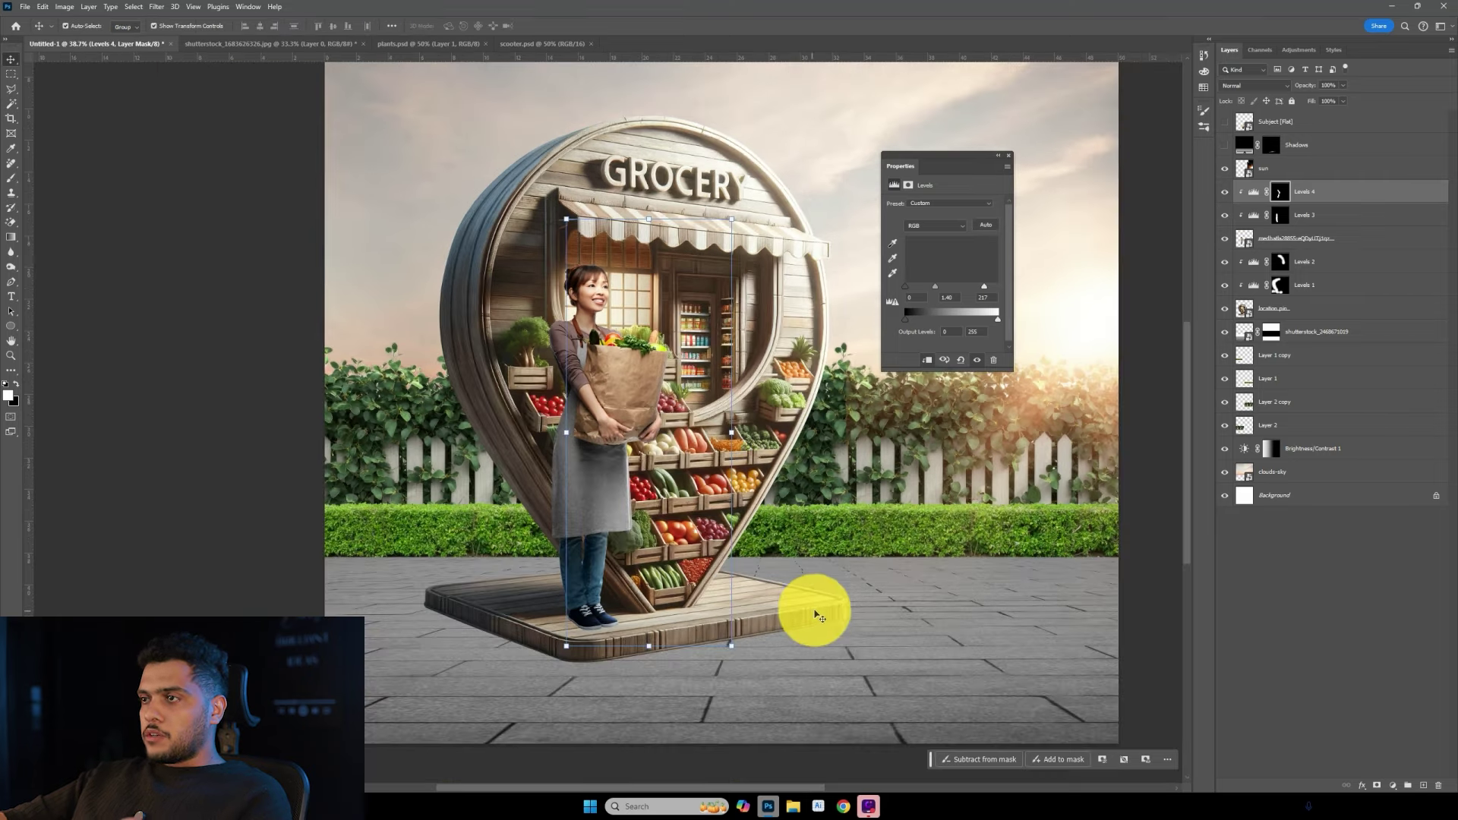
{"action": "left_click", "coordinate": [809, 599]}
Create a new empty layer and set up a white brush of size 31.
{"action": "scroll", "coordinate": [807, 601], "scroll_direction": "up", "scroll_amount": 6}
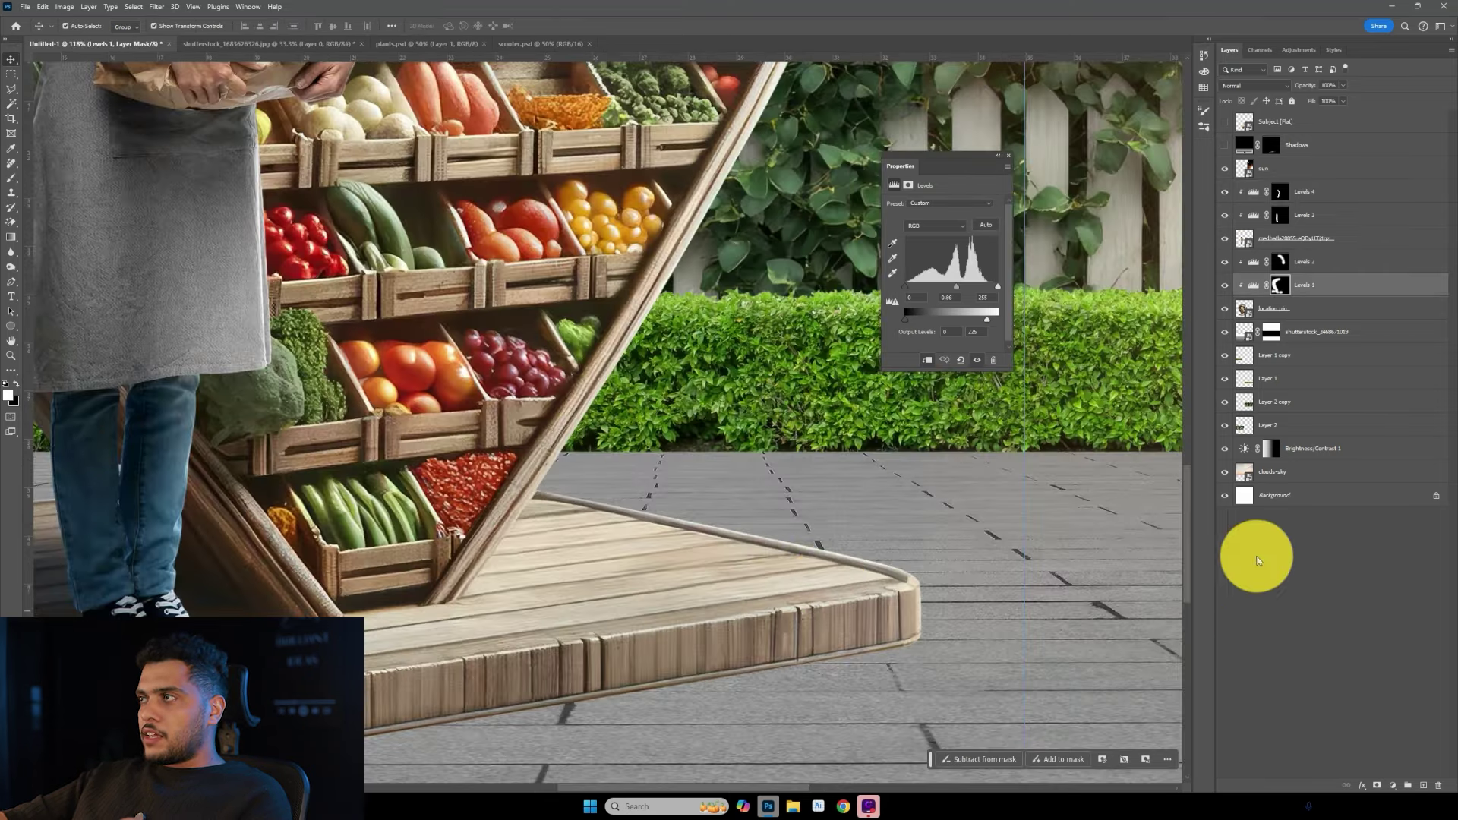
{"action": "left_click", "coordinate": [1423, 786]}
{"action": "scroll", "coordinate": [830, 569], "scroll_direction": "up", "scroll_amount": 3}
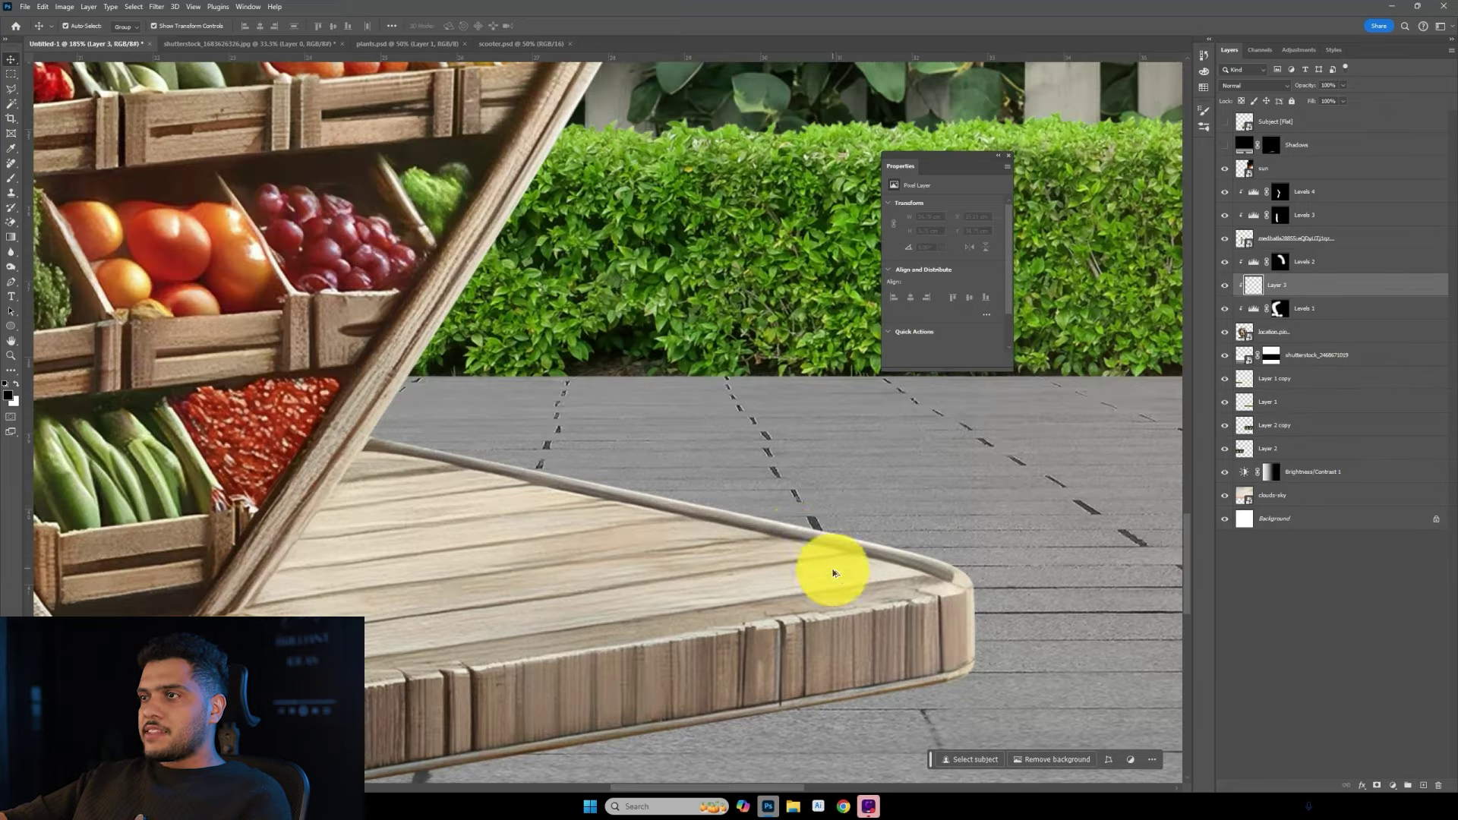
{"action": "key", "text": "b"}
{"action": "right_click", "coordinate": [685, 463]}
{"action": "type", "text": "31"}
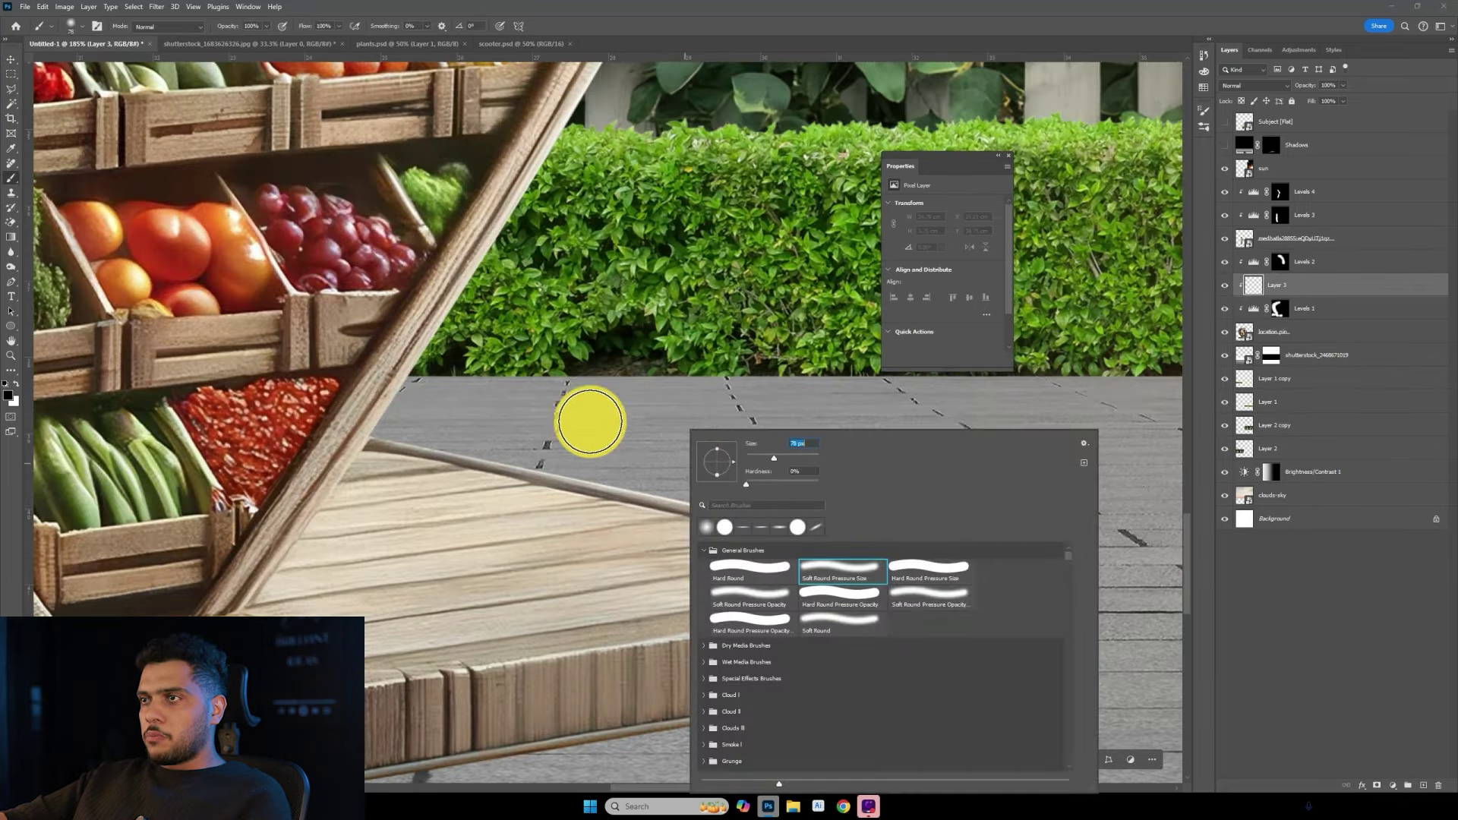
{"action": "key", "text": "Return"}
{"action": "key", "text": "x"}
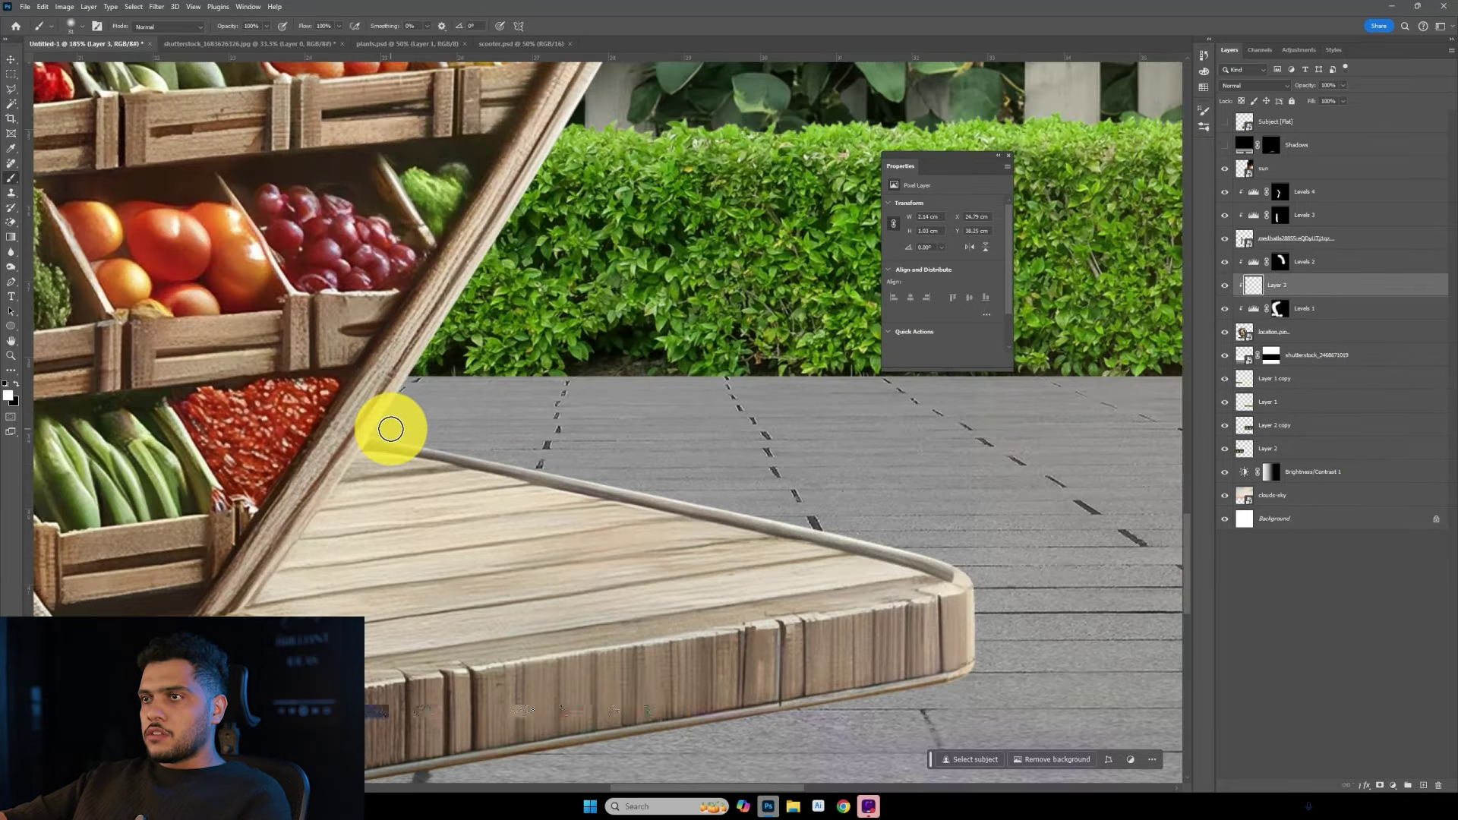
Paint a straight white line along the platform edge and corner, blended in Overlay.
{"action": "left_click", "coordinate": [376, 439]}
{"action": "left_click", "coordinate": [977, 571], "text": "shift"}
{"action": "left_click_drag", "start_coordinate": [950, 574], "coordinate": [974, 606]}
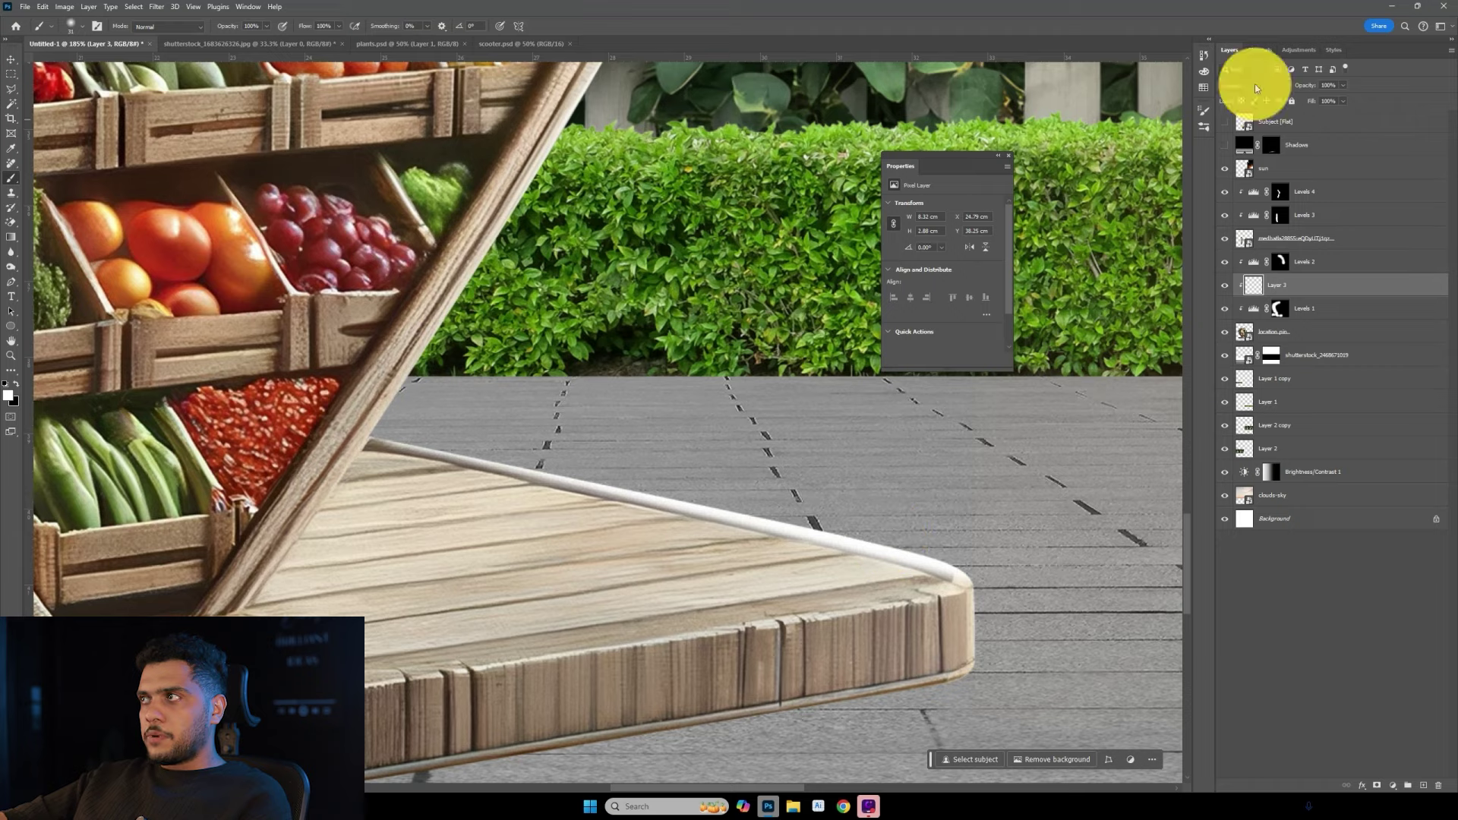
{"action": "left_click", "coordinate": [1255, 85]}
{"action": "left_click", "coordinate": [1254, 249]}
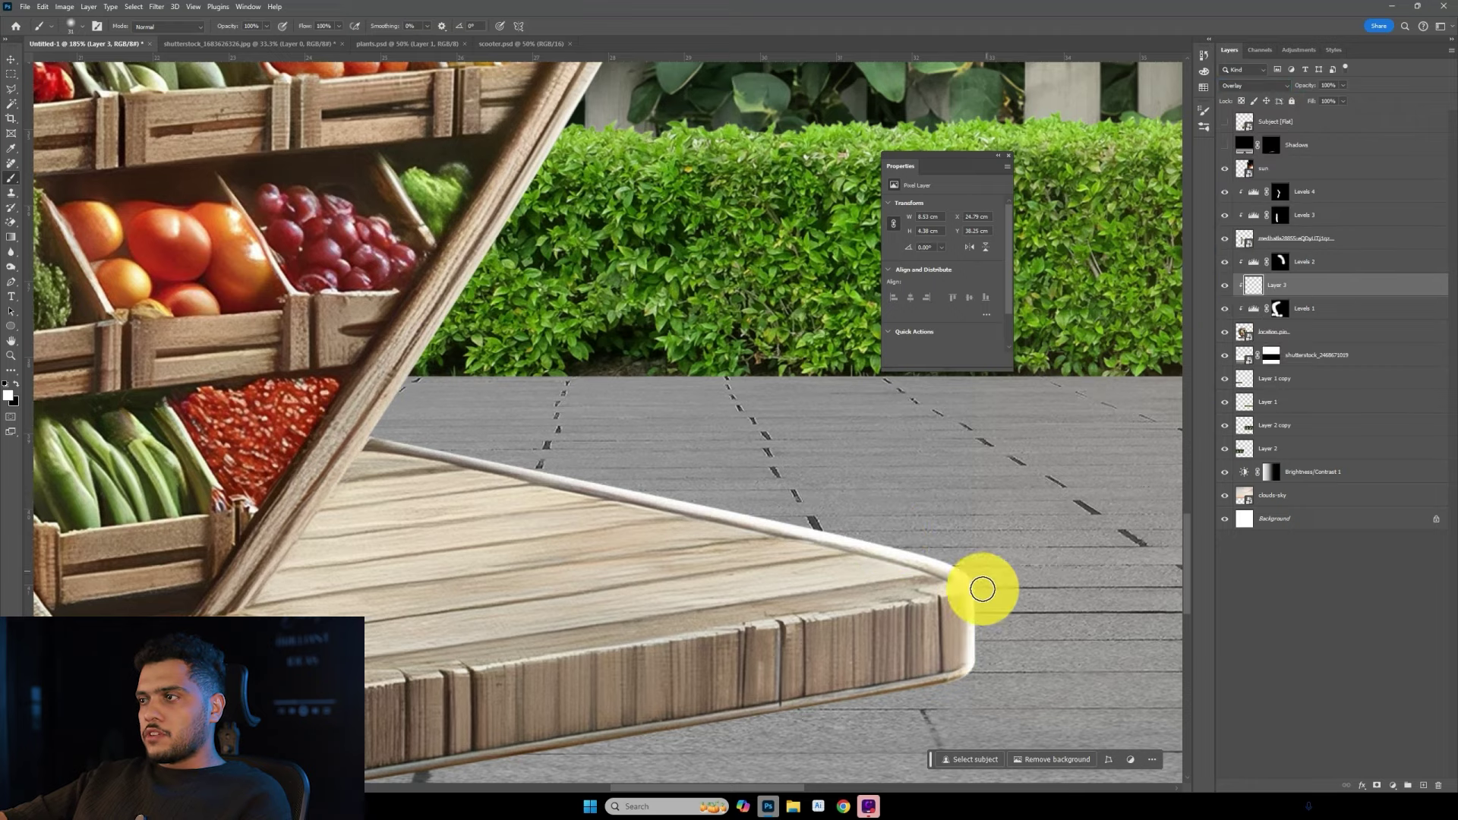
{"action": "key", "text": "ctrl+0"}
{"action": "scroll", "coordinate": [916, 342], "scroll_direction": "up", "scroll_amount": 4}
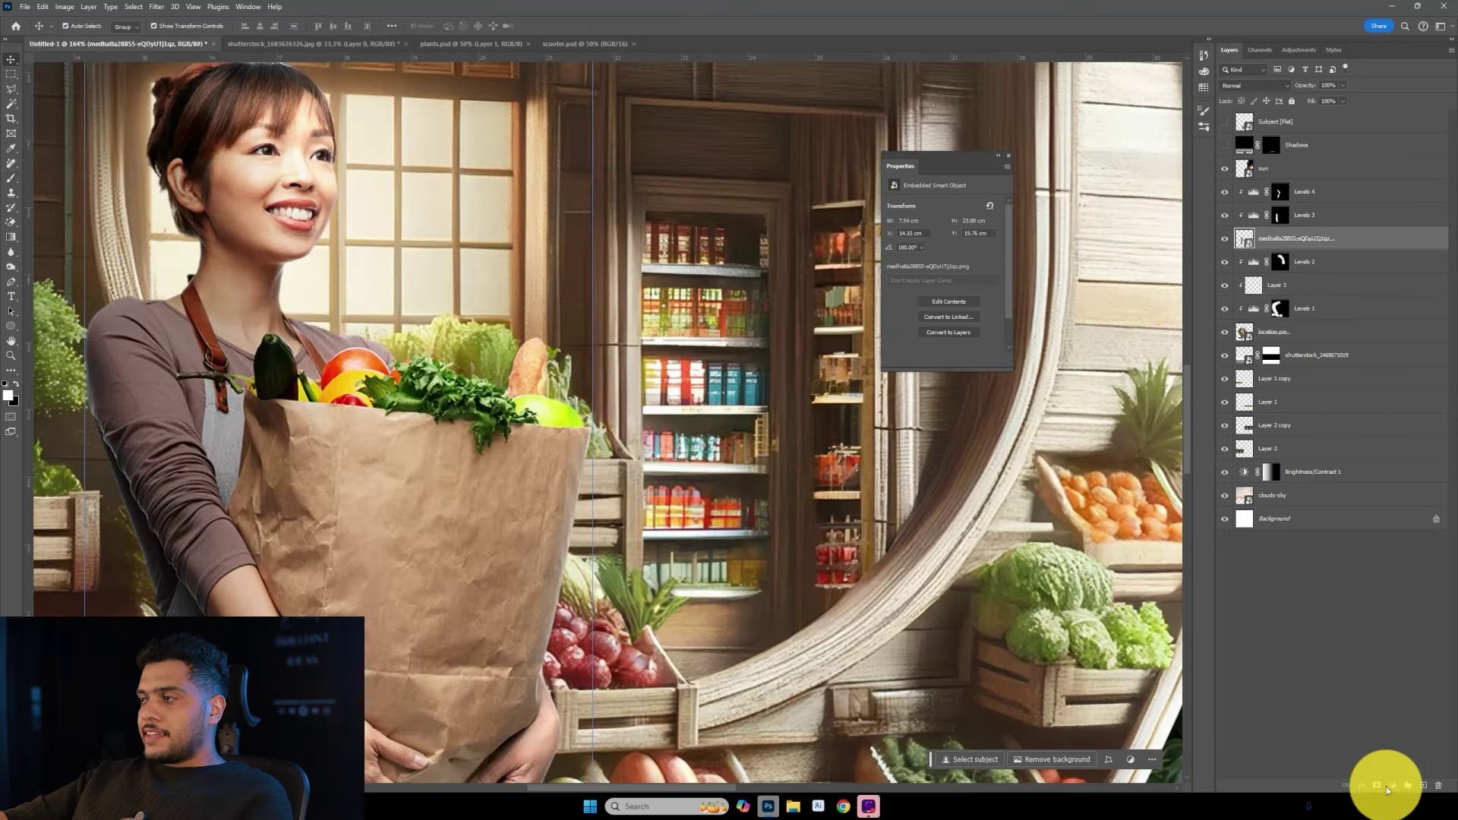
Create Layer 4 and paint a soft brush stroke along the shopkeeper's jeans edge.
{"action": "left_click", "coordinate": [1422, 785]}
{"action": "scroll", "coordinate": [560, 661], "scroll_direction": "up", "scroll_amount": 2}
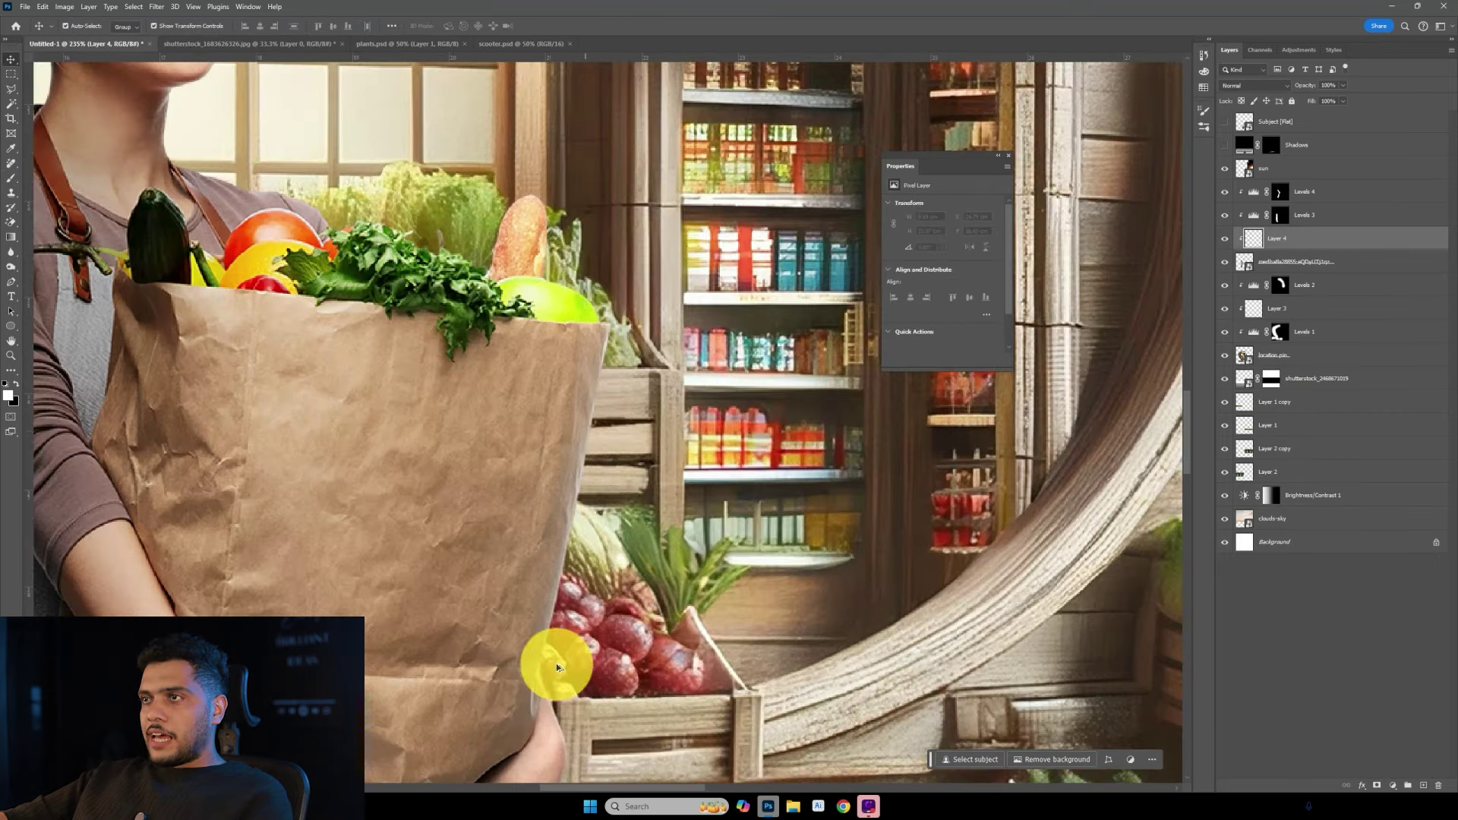
{"action": "key", "text": "b"}
{"action": "right_click", "coordinate": [690, 362]}
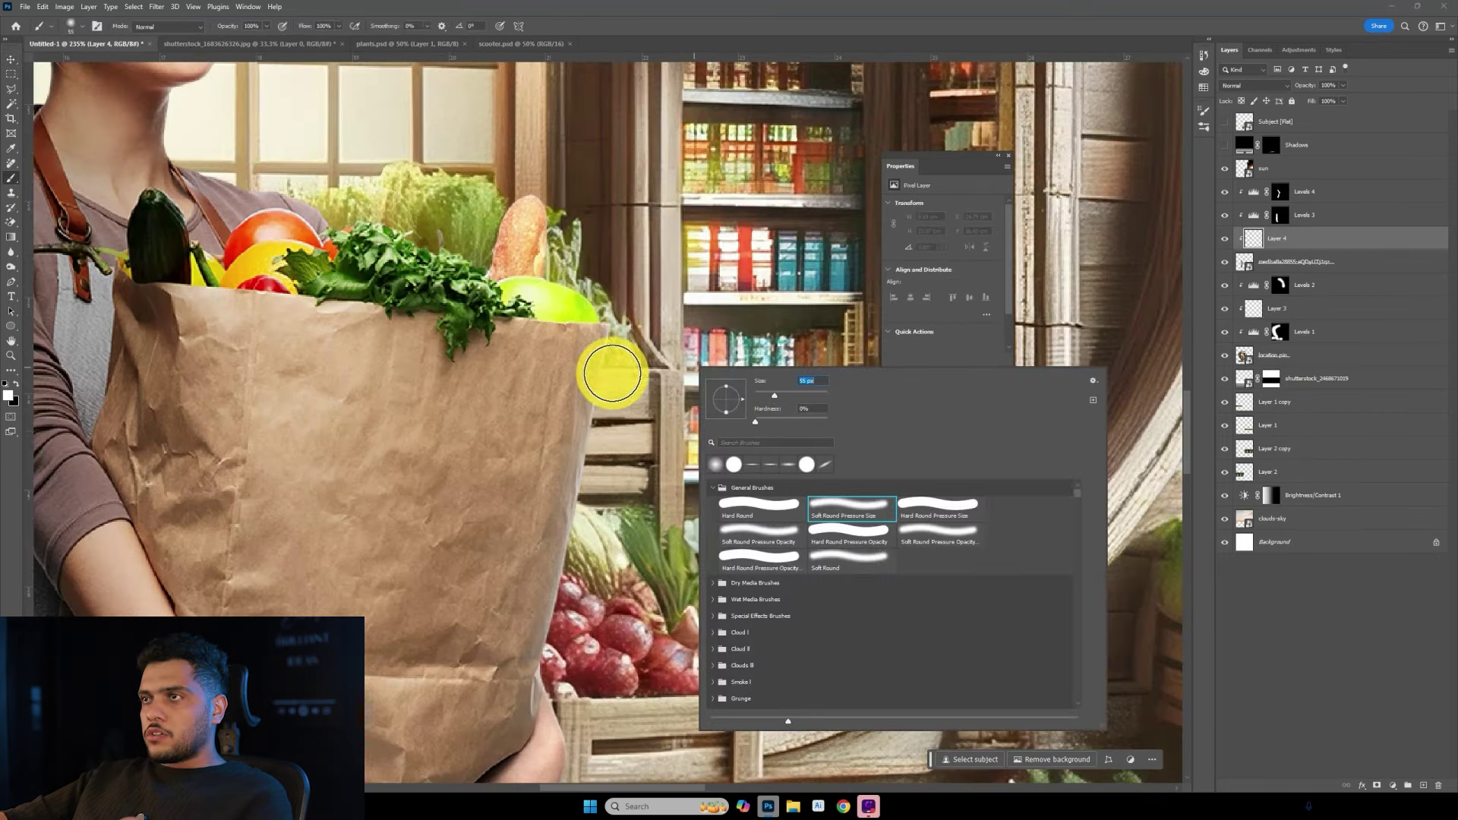
{"action": "key", "text": "Return"}
{"action": "scroll", "coordinate": [573, 437], "scroll_direction": "down", "scroll_amount": 3}
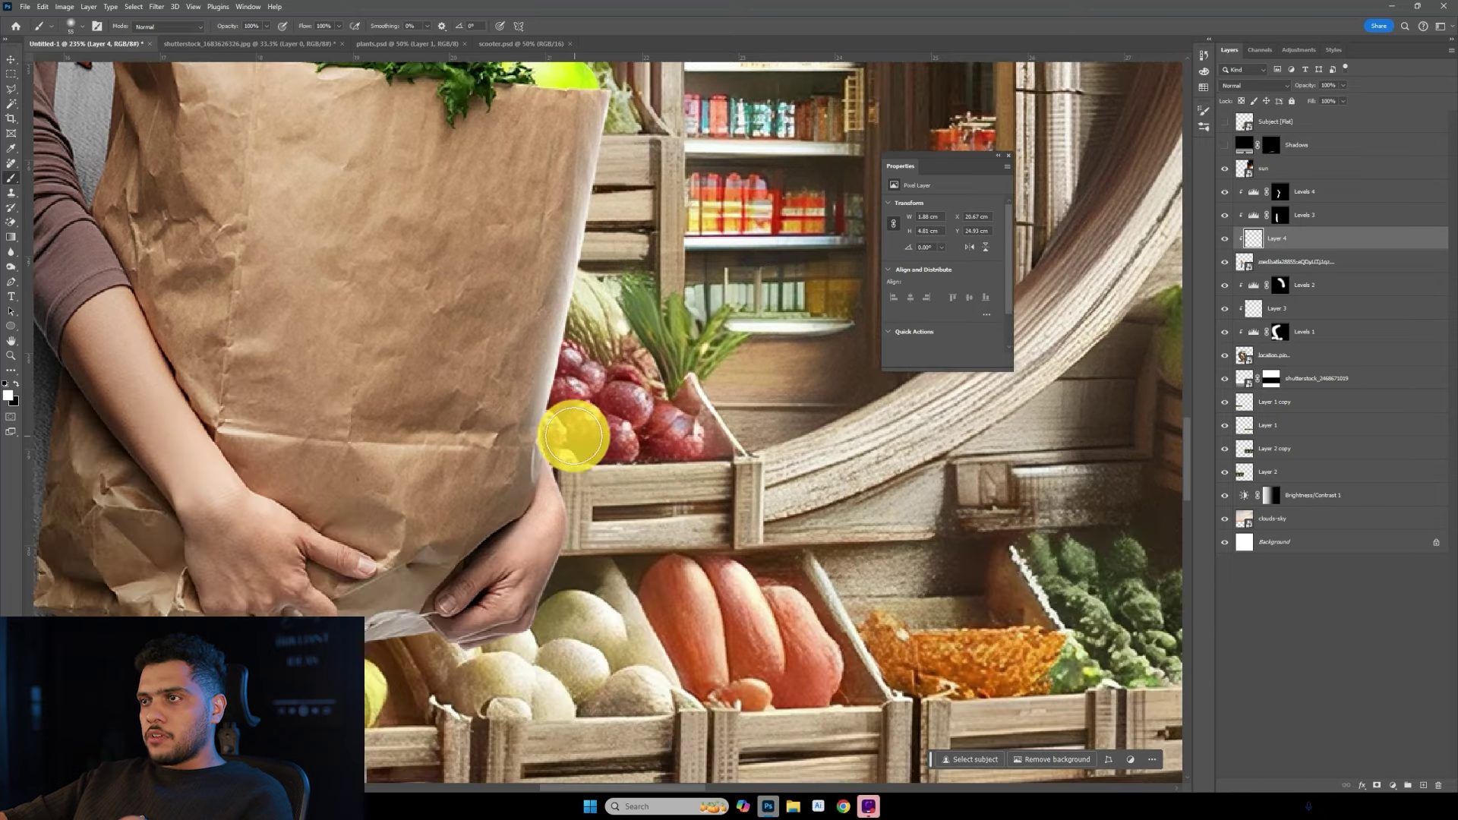
{"action": "scroll", "coordinate": [547, 524], "scroll_direction": "down", "scroll_amount": 5}
{"action": "scroll", "coordinate": [521, 729], "scroll_direction": "down", "scroll_amount": 6}
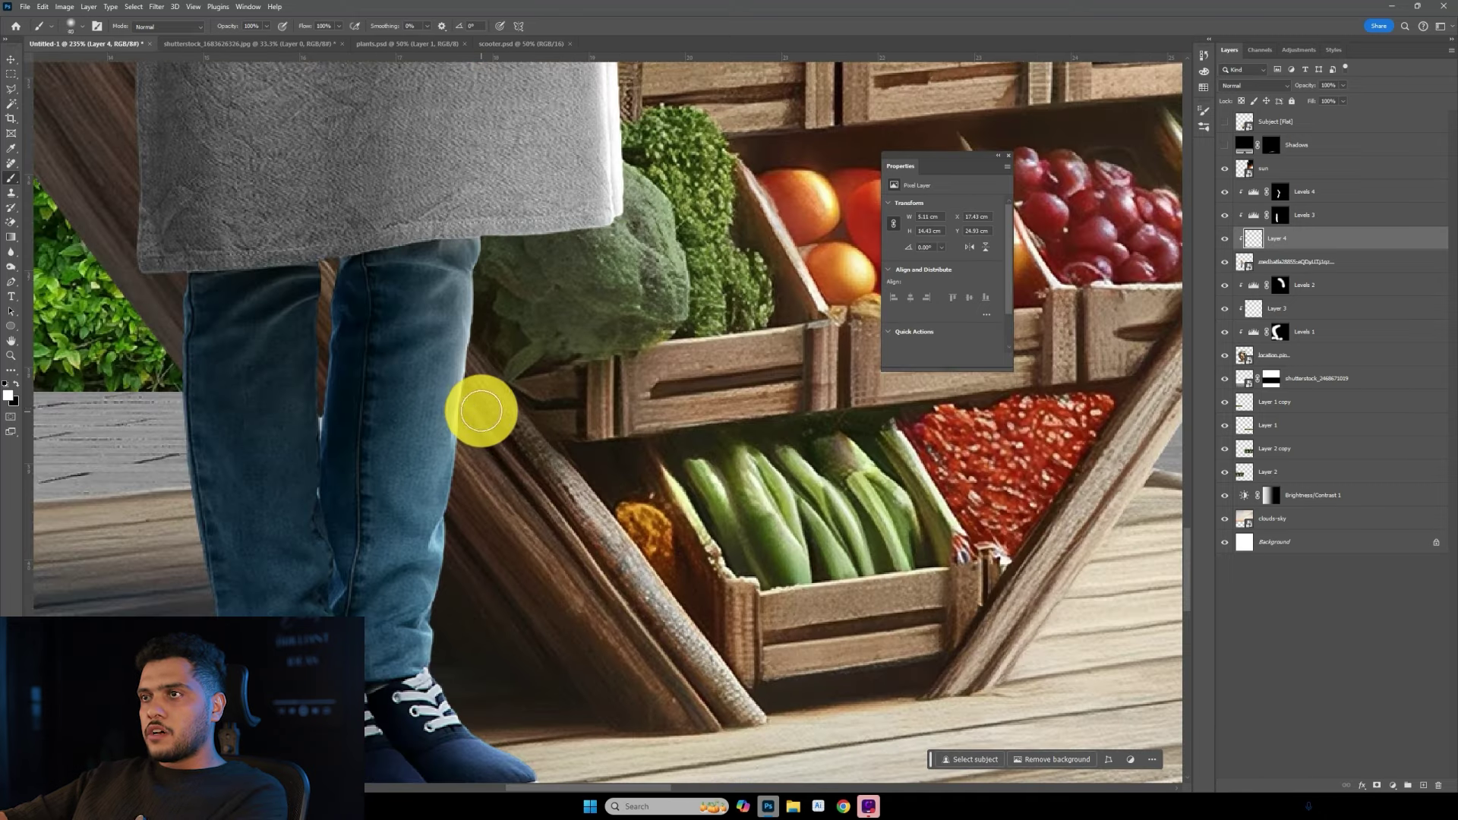
{"action": "left_click_drag", "start_coordinate": [470, 451], "coordinate": [459, 494]}
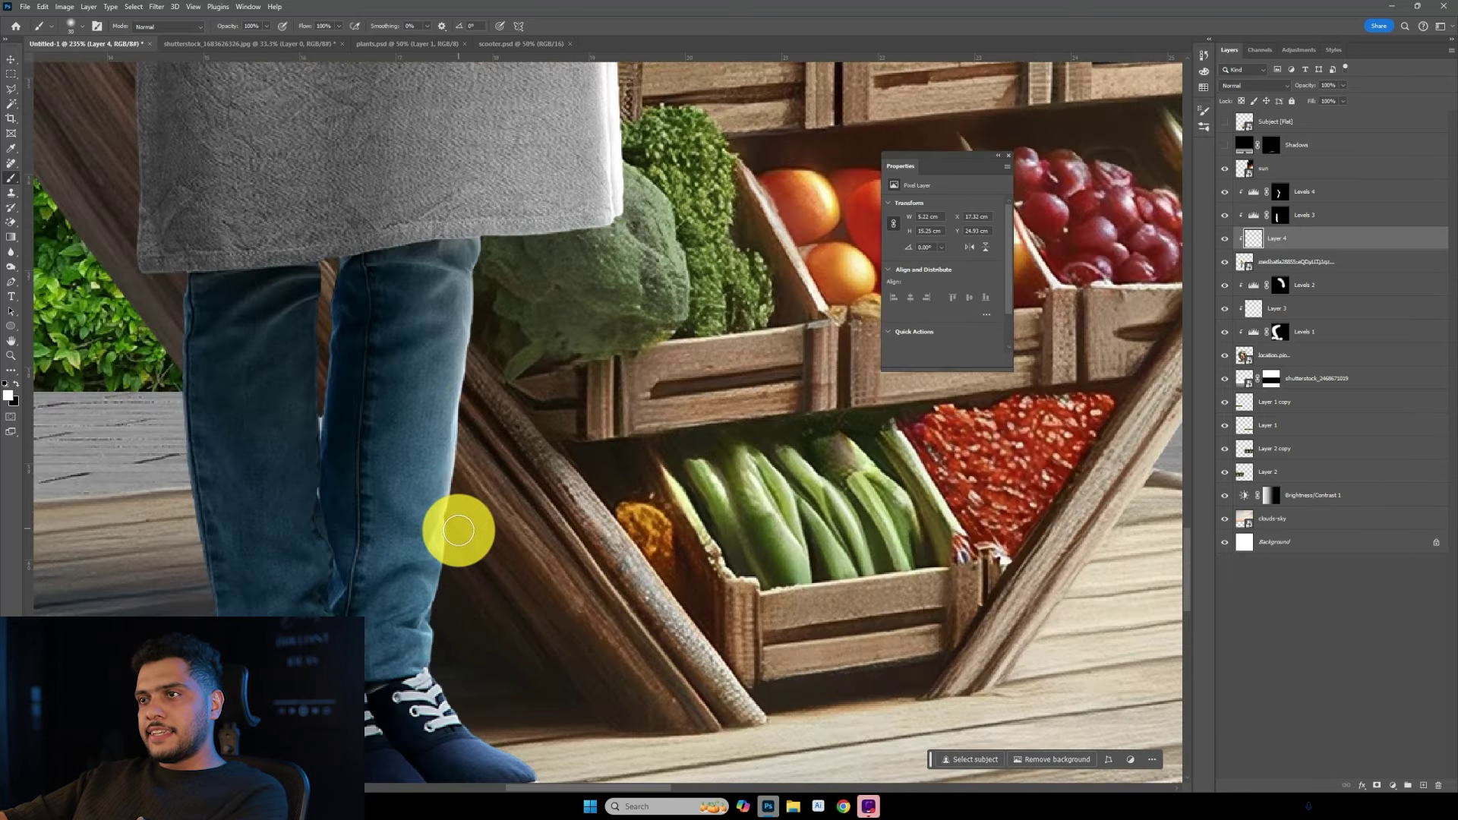
Fit the whole image in view and deselect the painted layer.
{"action": "scroll", "coordinate": [586, 586], "scroll_direction": "down", "scroll_amount": 3}
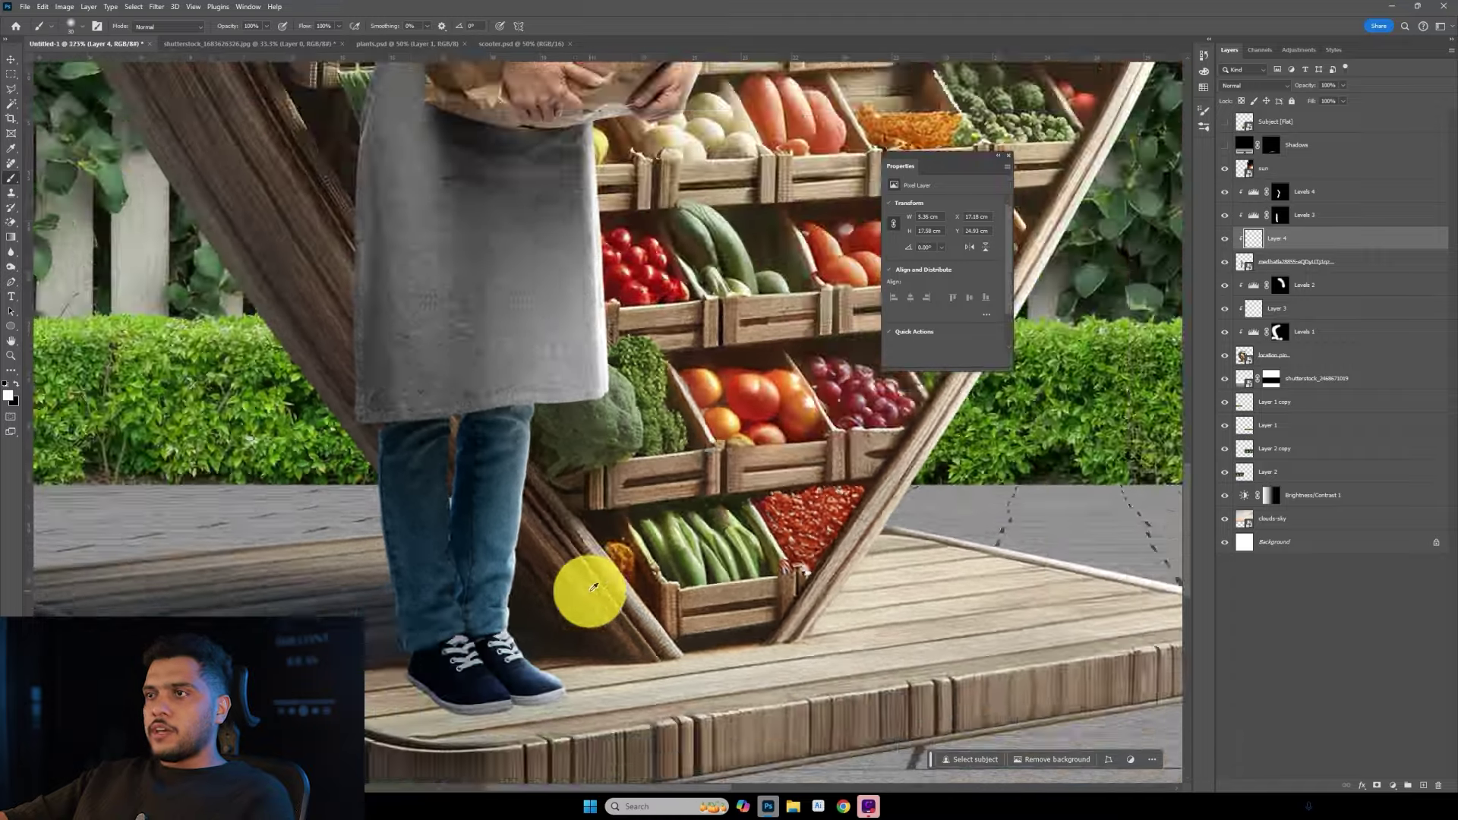
{"action": "scroll", "coordinate": [585, 588], "scroll_direction": "down", "scroll_amount": 2}
{"action": "scroll", "coordinate": [570, 456], "scroll_direction": "down", "scroll_amount": 2}
{"action": "scroll", "coordinate": [574, 380], "scroll_direction": "down", "scroll_amount": 1}
{"action": "scroll", "coordinate": [581, 396], "scroll_direction": "up", "scroll_amount": 3}
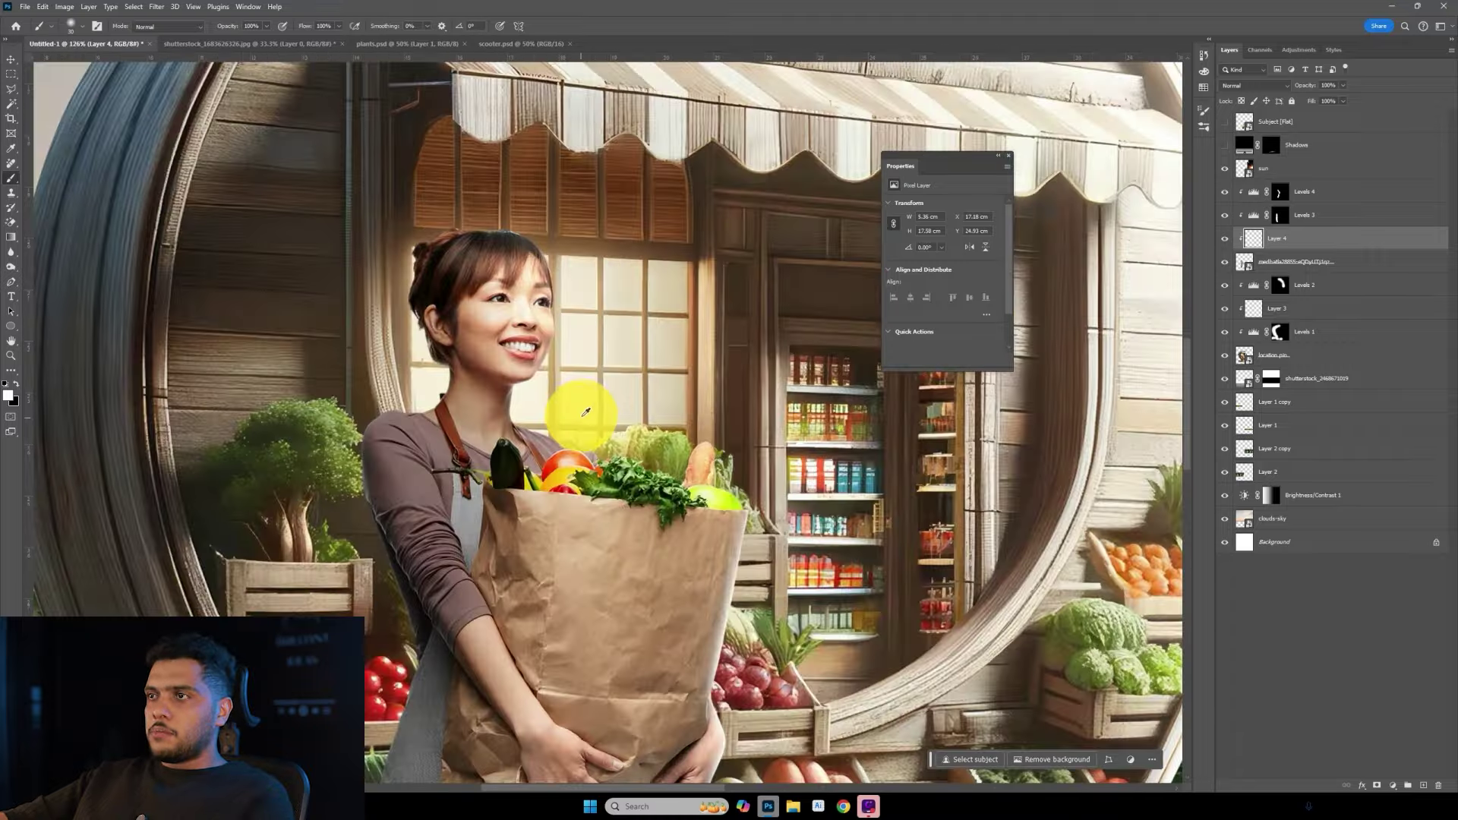
{"action": "scroll", "coordinate": [580, 413], "scroll_direction": "up", "scroll_amount": 2}
{"action": "key", "text": "ctrl+0"}
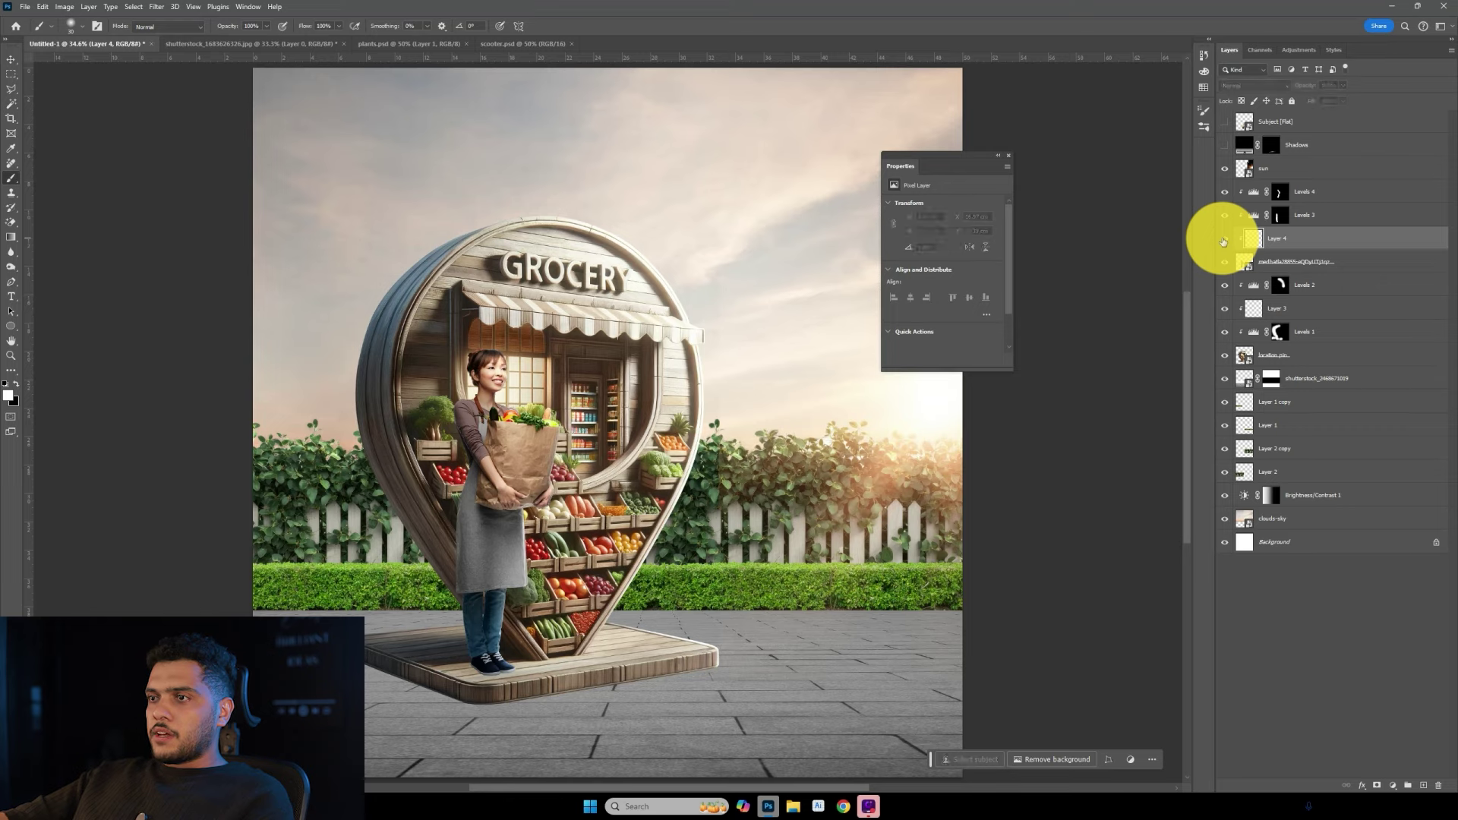
{"action": "key", "text": "v"}
{"action": "left_click", "coordinate": [987, 543]}
{"action": "scroll", "coordinate": [670, 552], "scroll_direction": "down", "scroll_amount": 1}
{"action": "scroll", "coordinate": [658, 560], "scroll_direction": "up", "scroll_amount": 2}
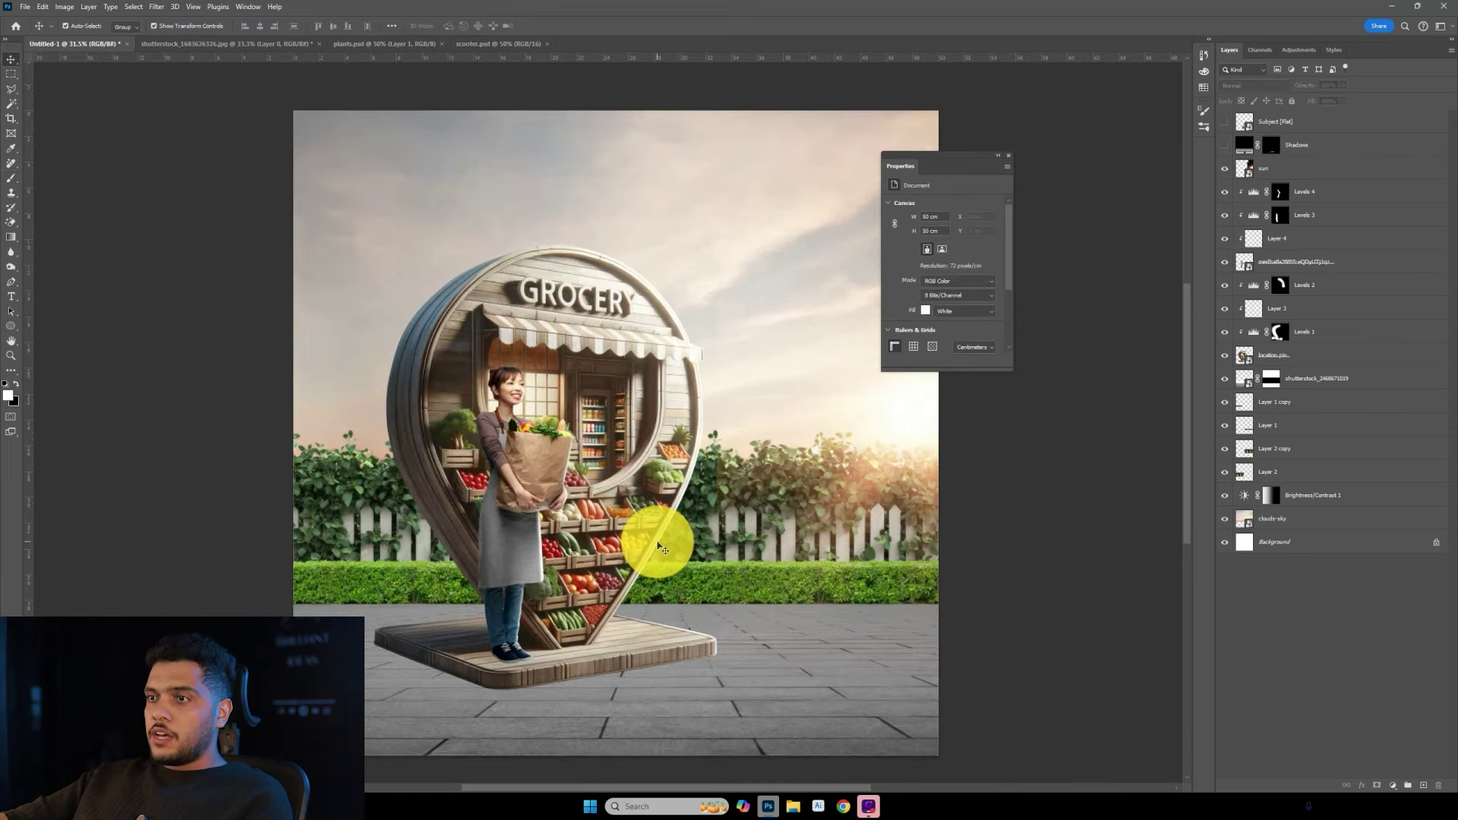
Show the scooter and its shadow again and select the Subject layer.
{"action": "scroll", "coordinate": [440, 691], "scroll_direction": "up", "scroll_amount": 1}
{"action": "left_click", "coordinate": [1262, 167]}
{"action": "left_click", "coordinate": [1225, 122]}
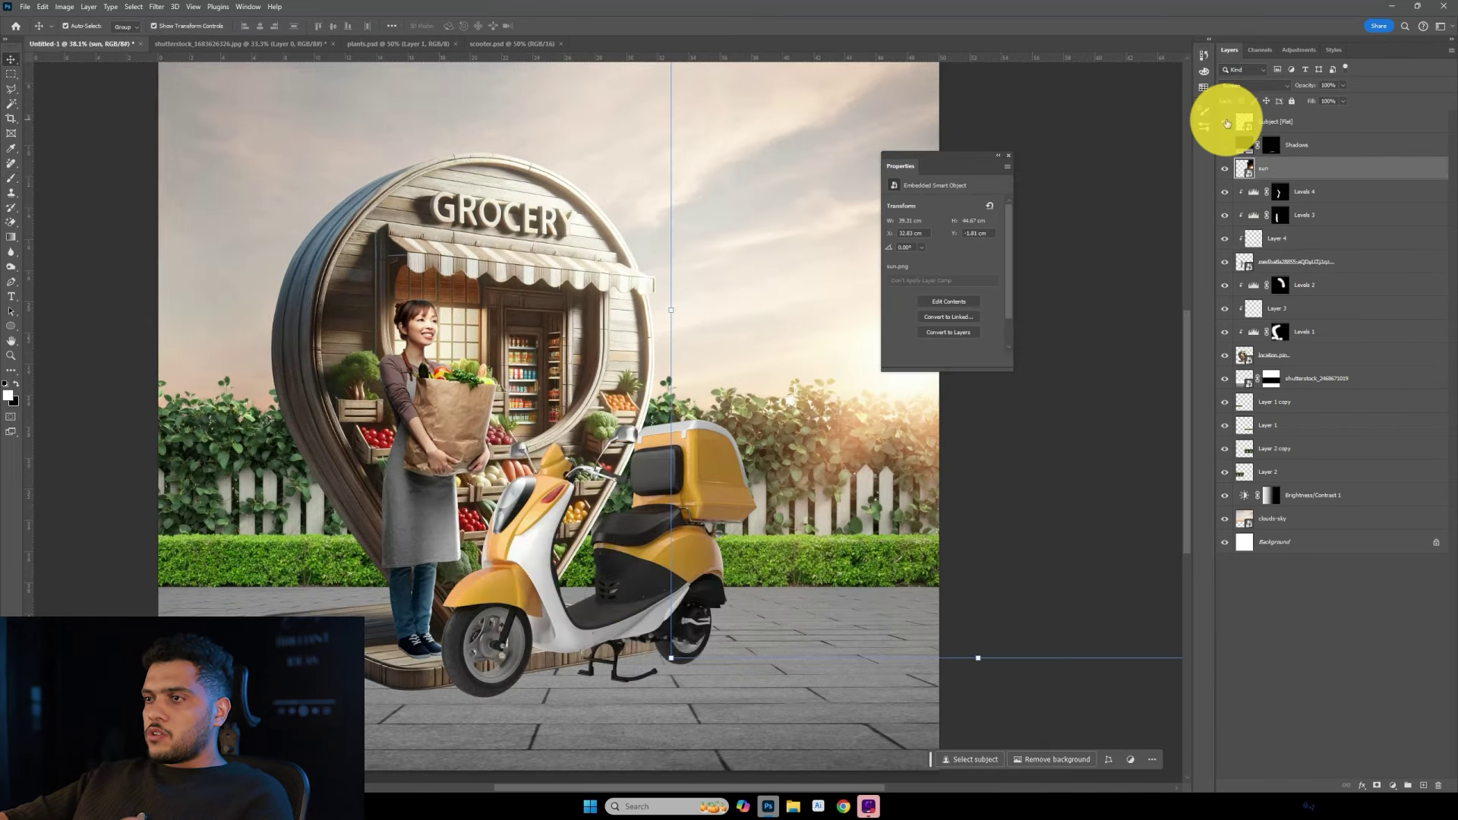
{"action": "left_click", "coordinate": [1240, 132]}
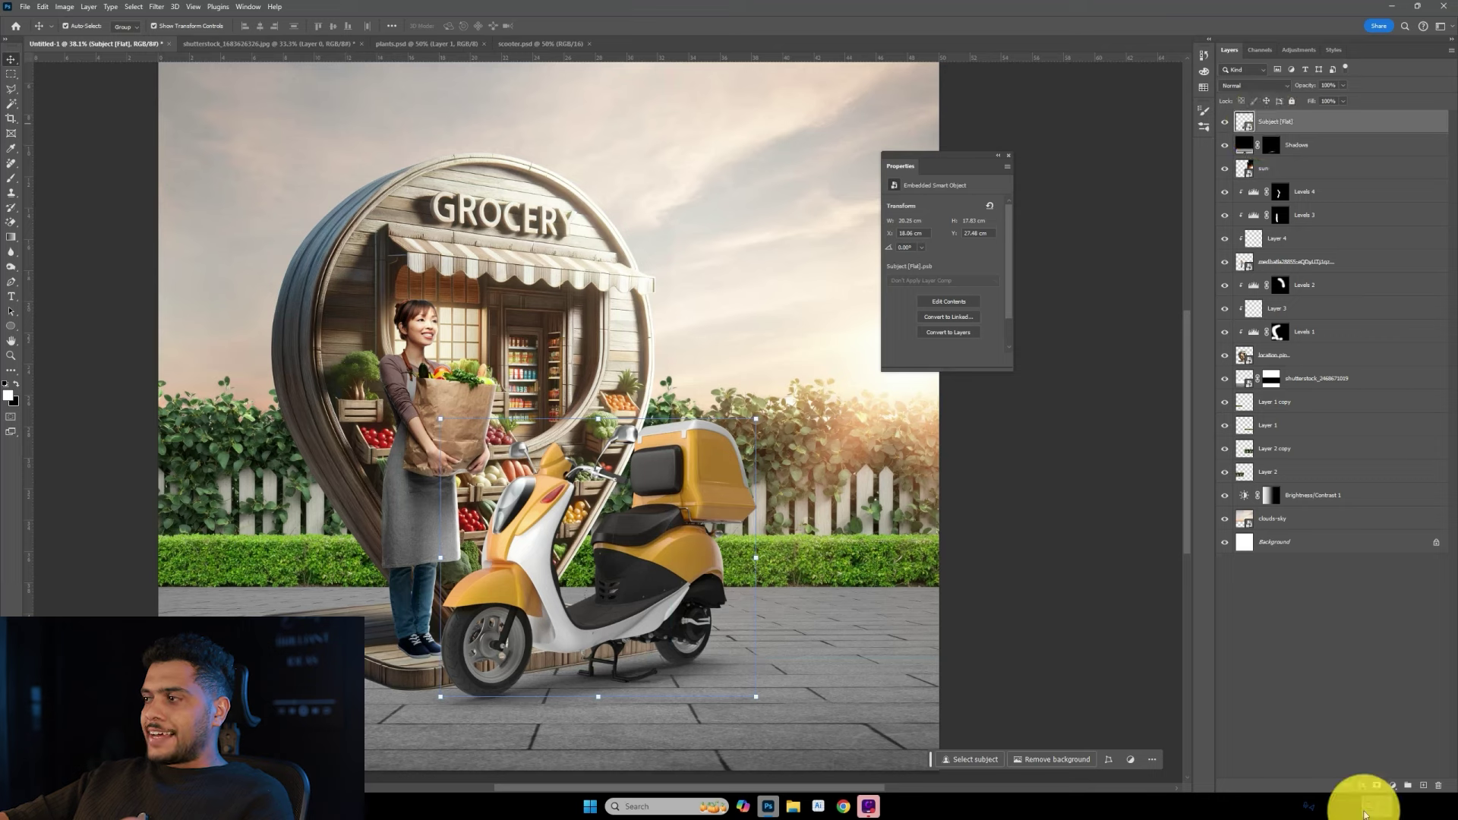
Add a Levels layer with output white 167, inverted mask painted onto the scooter's shaded parts.
{"action": "left_click", "coordinate": [1393, 785]}
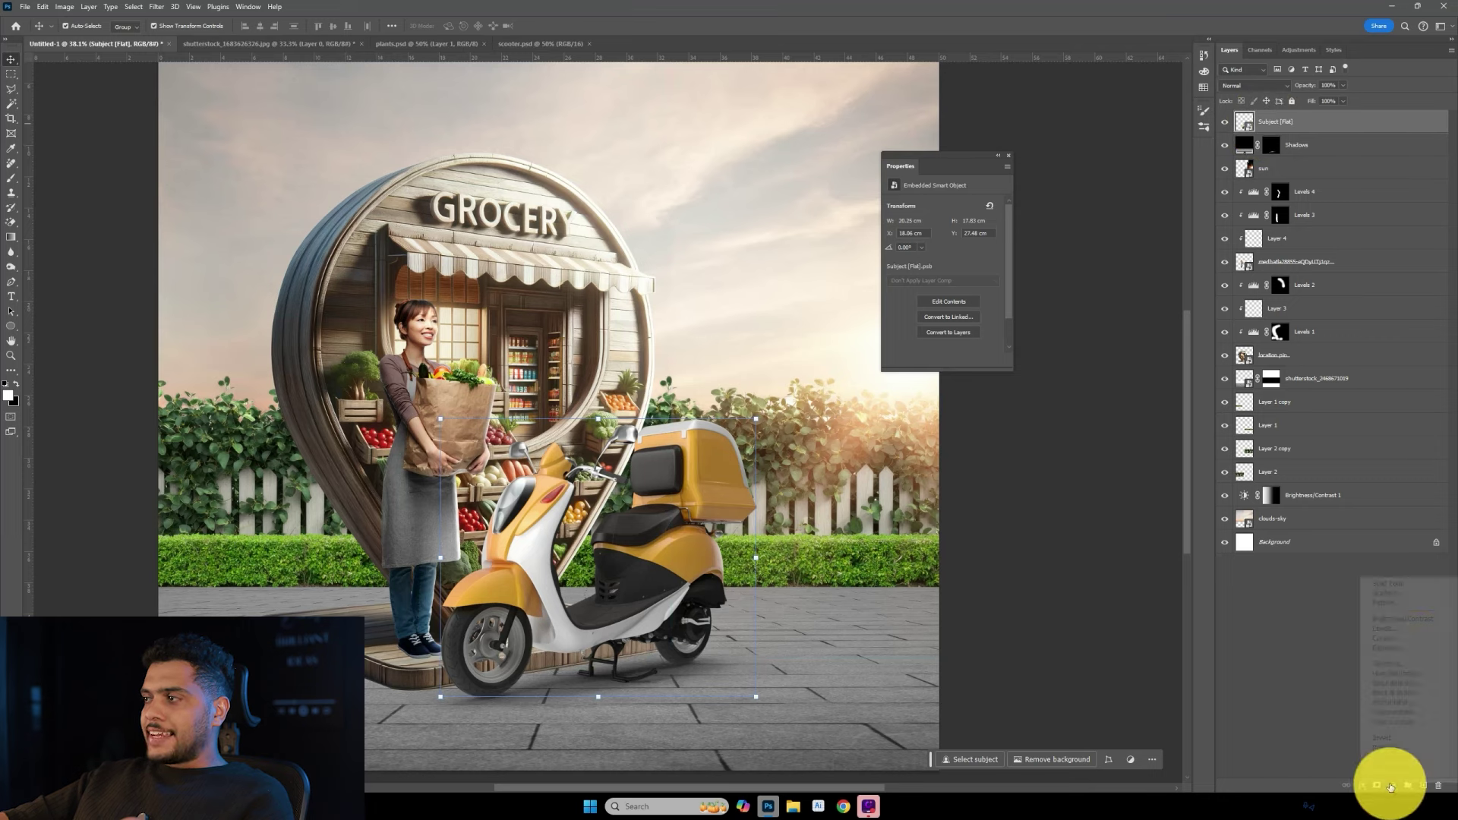
{"action": "left_click", "coordinate": [1416, 630]}
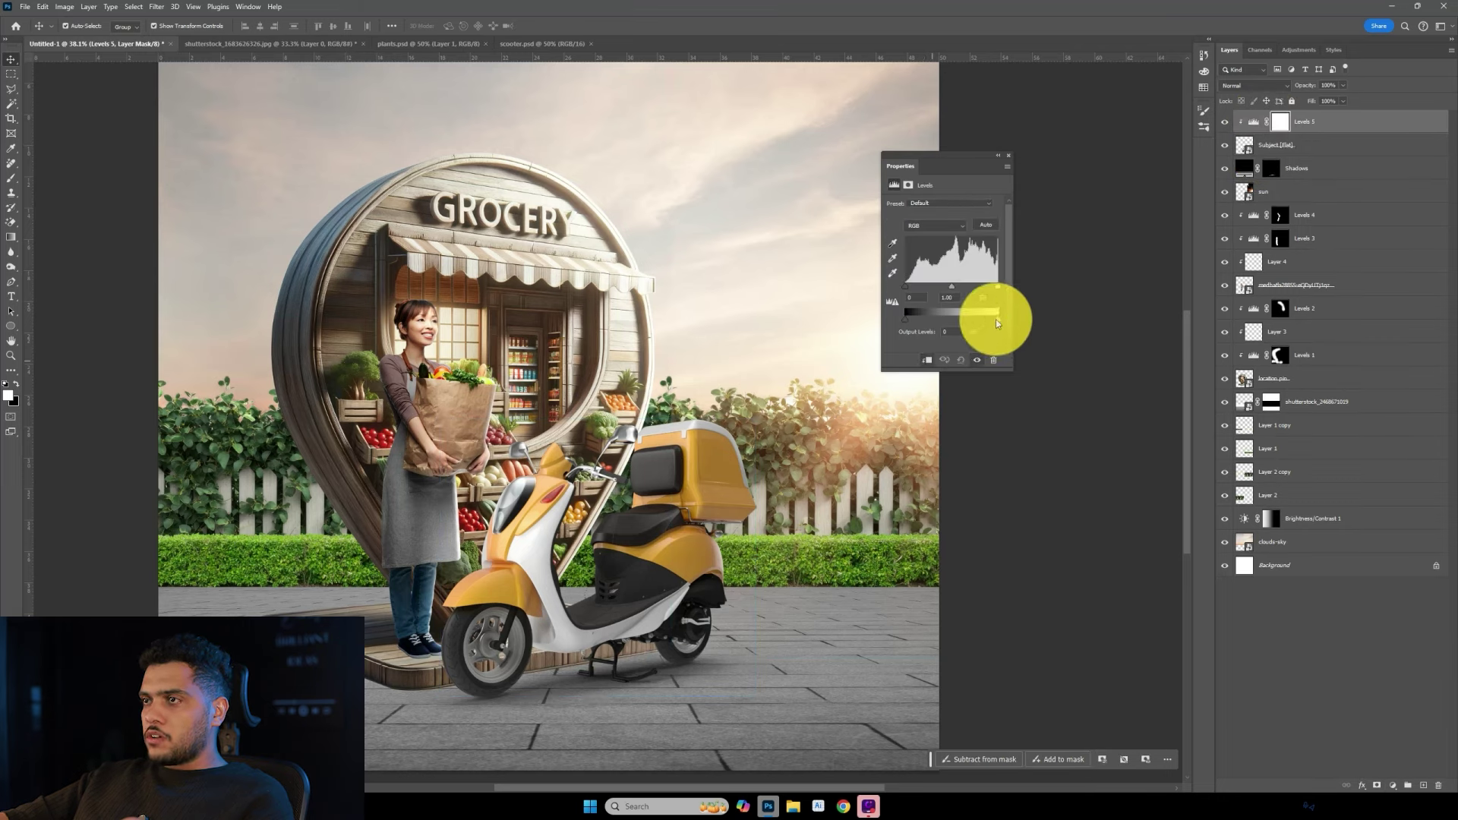
{"action": "mouse_move", "coordinate": [997, 323]}
{"action": "left_mouse_down"}
{"action": "mouse_move", "coordinate": [967, 318]}
{"action": "mouse_move", "coordinate": [964, 286]}
{"action": "left_mouse_up"}
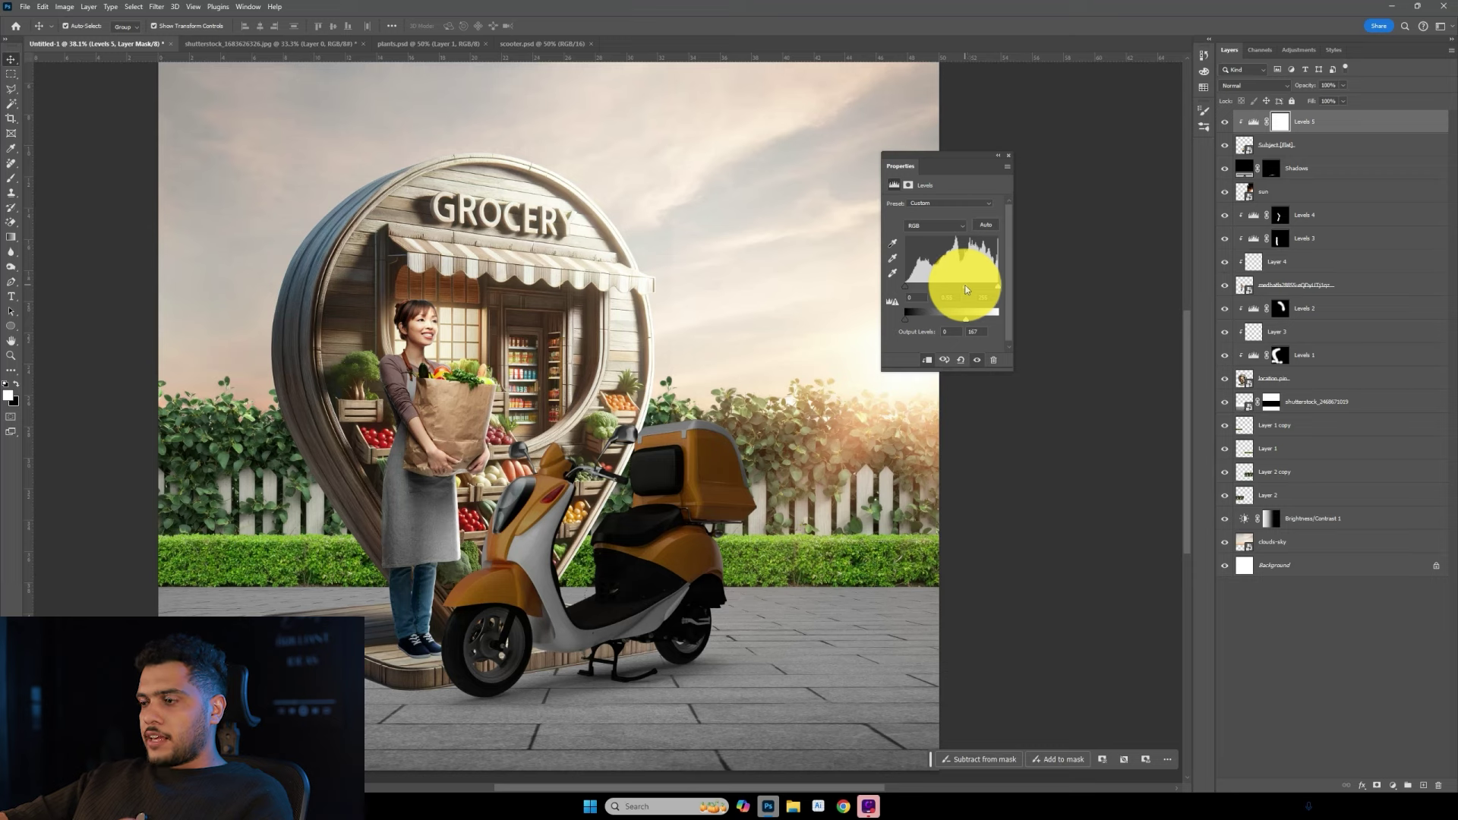
{"action": "key", "text": "ctrl+i"}
{"action": "key", "text": "b"}
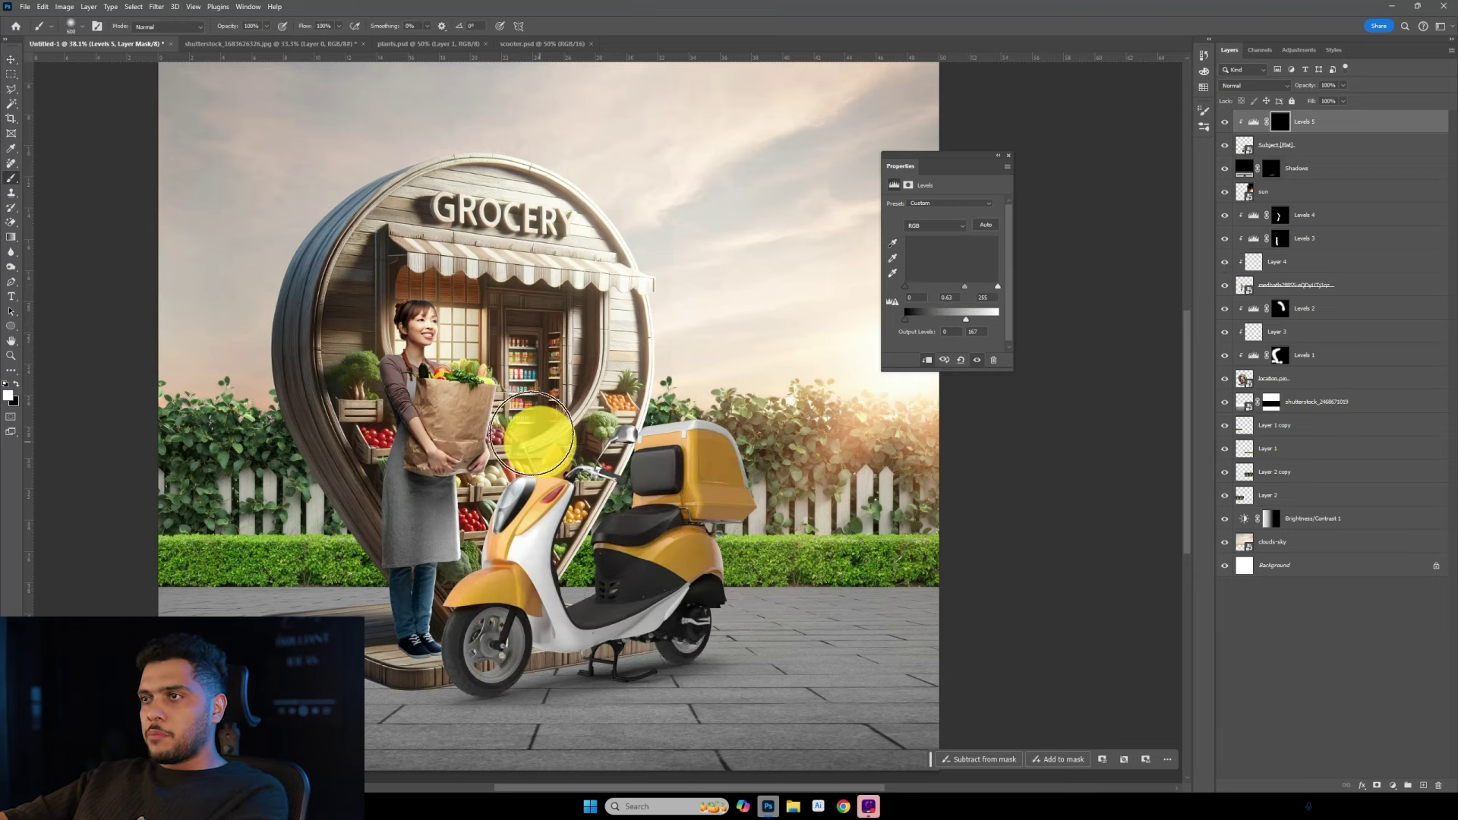
{"action": "mouse_move", "coordinate": [532, 436]}
{"action": "left_mouse_down"}
{"action": "mouse_move", "coordinate": [505, 494]}
{"action": "mouse_move", "coordinate": [592, 645]}
{"action": "left_mouse_up"}
{"action": "left_click", "coordinate": [1367, 146]}
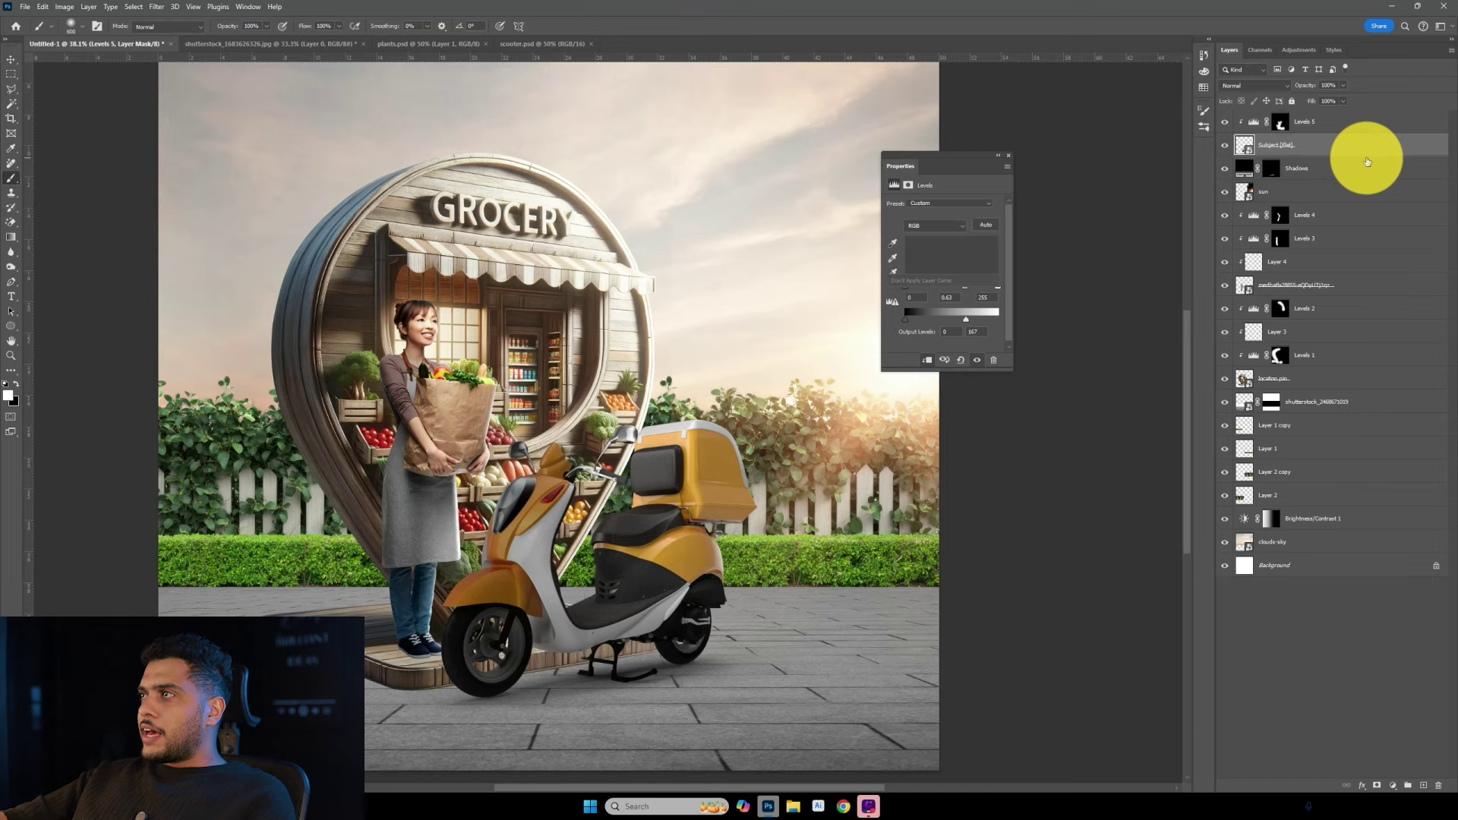
Add another clipped Levels layer with inverted mask painted over the scooter's cargo box.
{"action": "left_click", "coordinate": [1390, 785]}
{"action": "left_click", "coordinate": [1400, 630]}
{"action": "key", "text": "ctrl+i"}
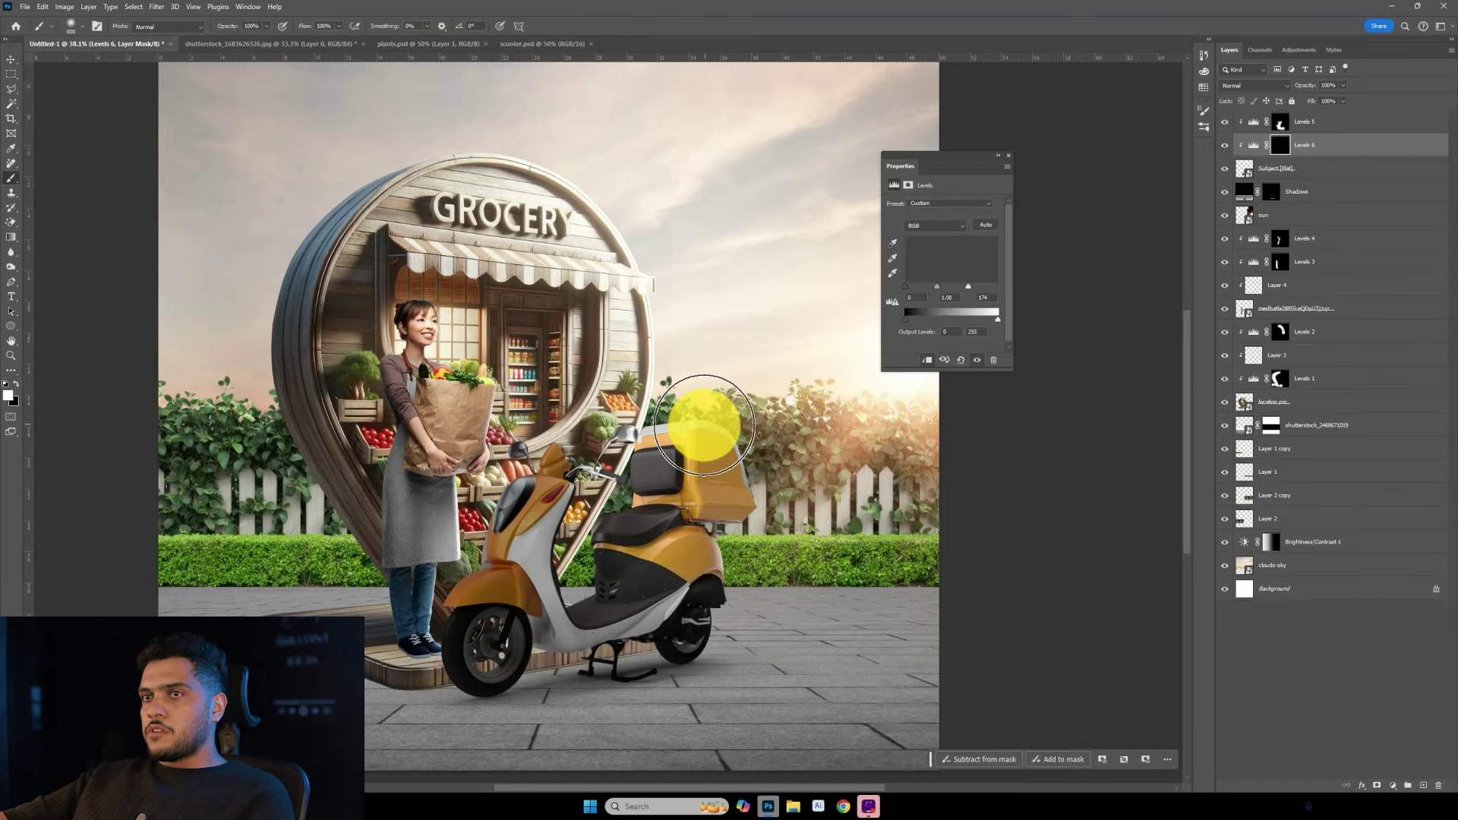
{"action": "left_click_drag", "start_coordinate": [749, 418], "coordinate": [785, 459]}
{"action": "key", "text": "ctrl+minus"}
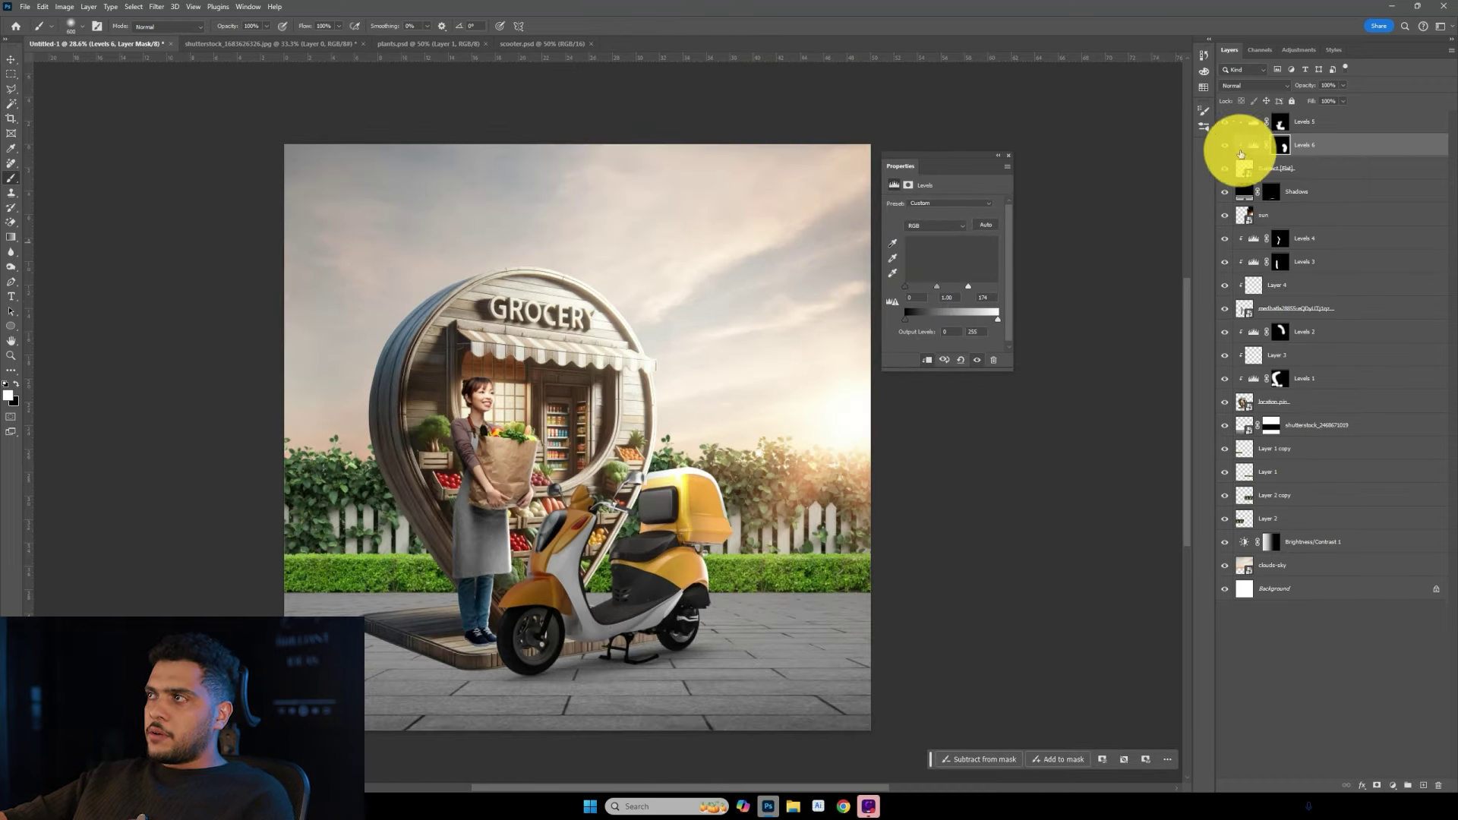
{"action": "scroll", "coordinate": [830, 554], "scroll_direction": "up", "scroll_amount": 4}
{"action": "scroll", "coordinate": [580, 466], "scroll_direction": "up", "scroll_amount": 3}
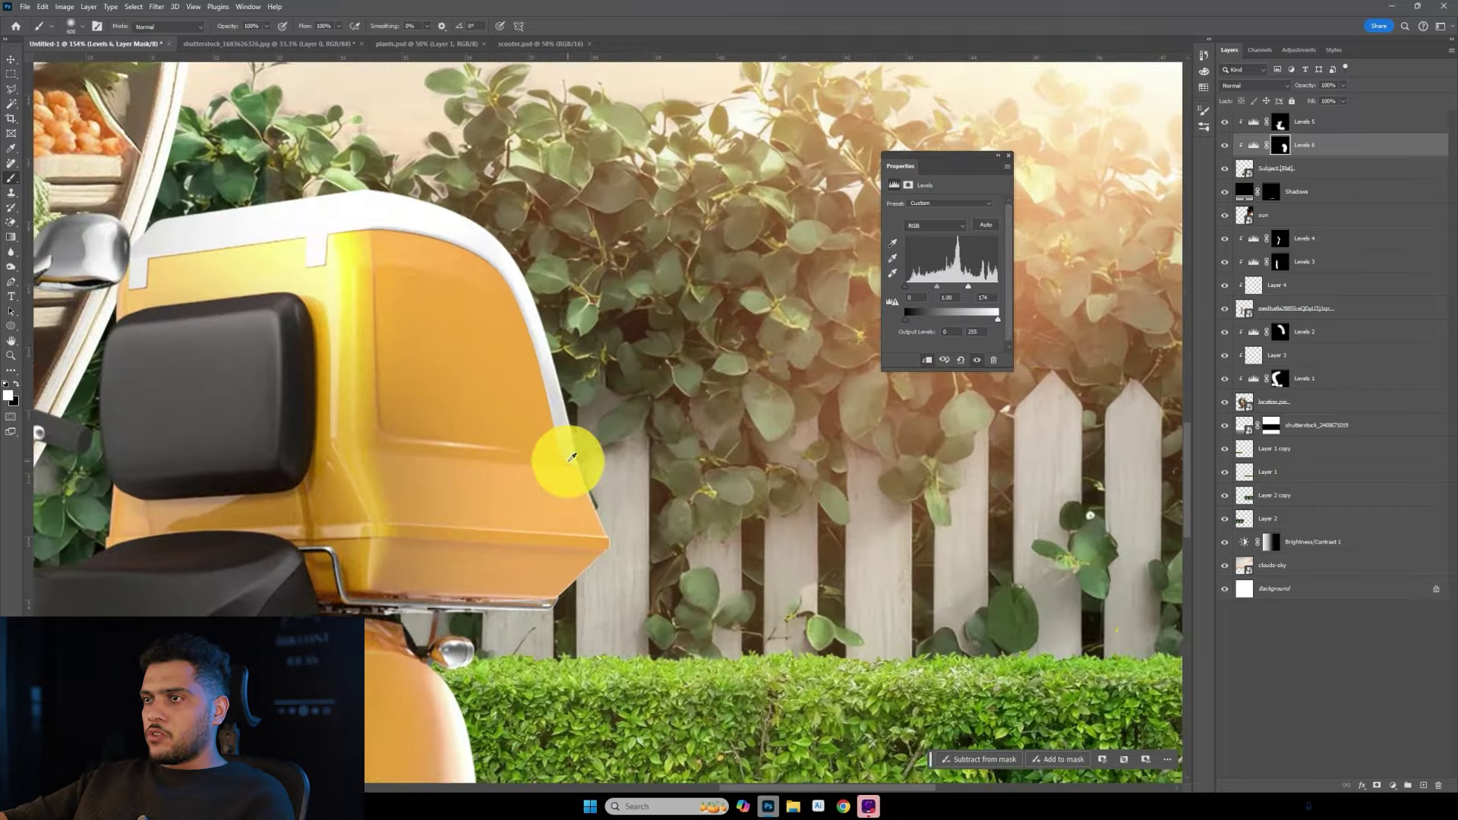
{"action": "scroll", "coordinate": [813, 602], "scroll_direction": "down", "scroll_amount": 1}
{"action": "scroll", "coordinate": [794, 618], "scroll_direction": "down", "scroll_amount": 1}
{"action": "scroll", "coordinate": [768, 631], "scroll_direction": "down", "scroll_amount": 1}
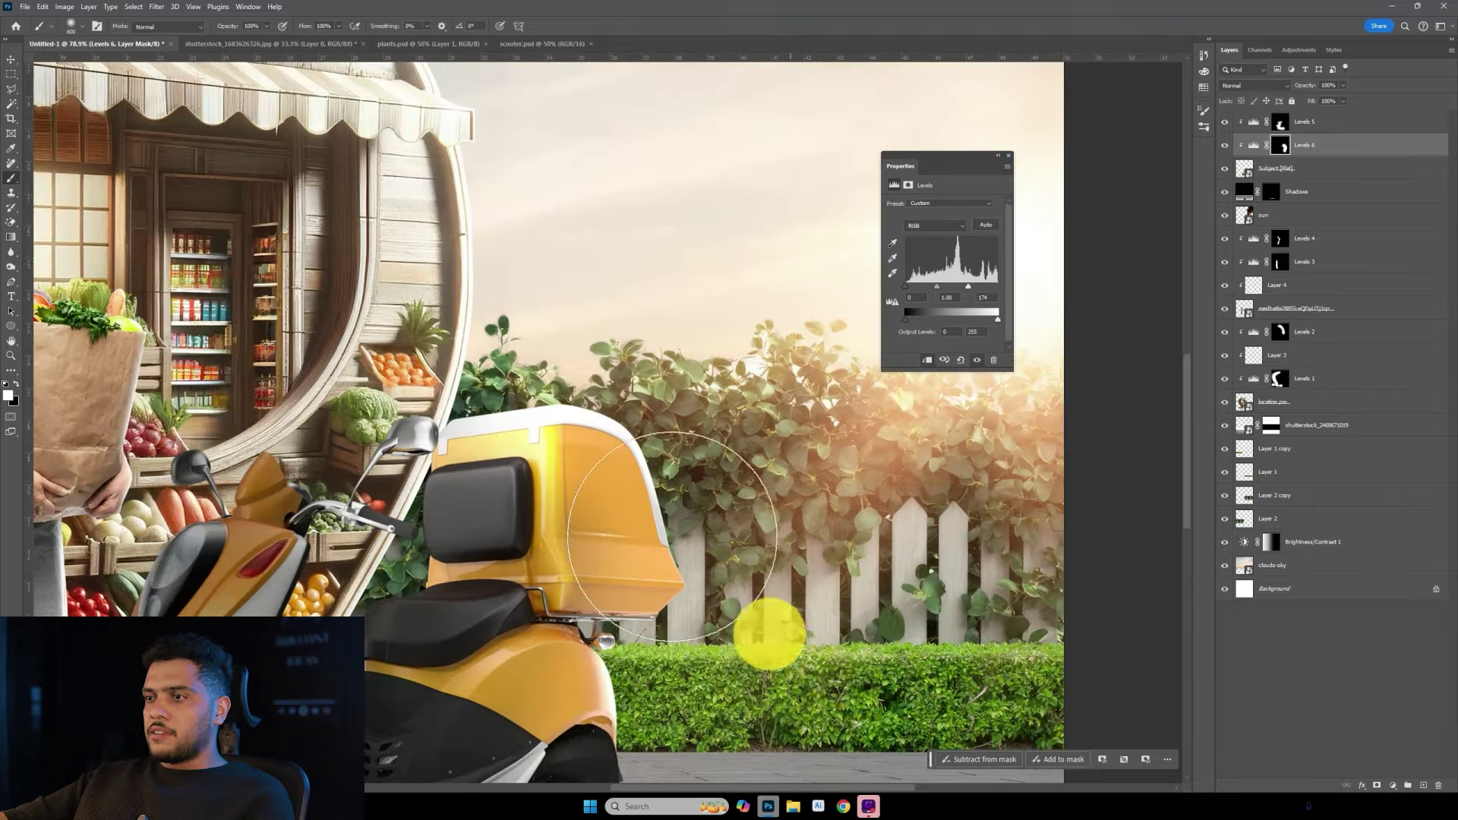
Add a new layer, bring the sun glow to the top, and add Selective Color.
{"action": "left_click", "coordinate": [1423, 785]}
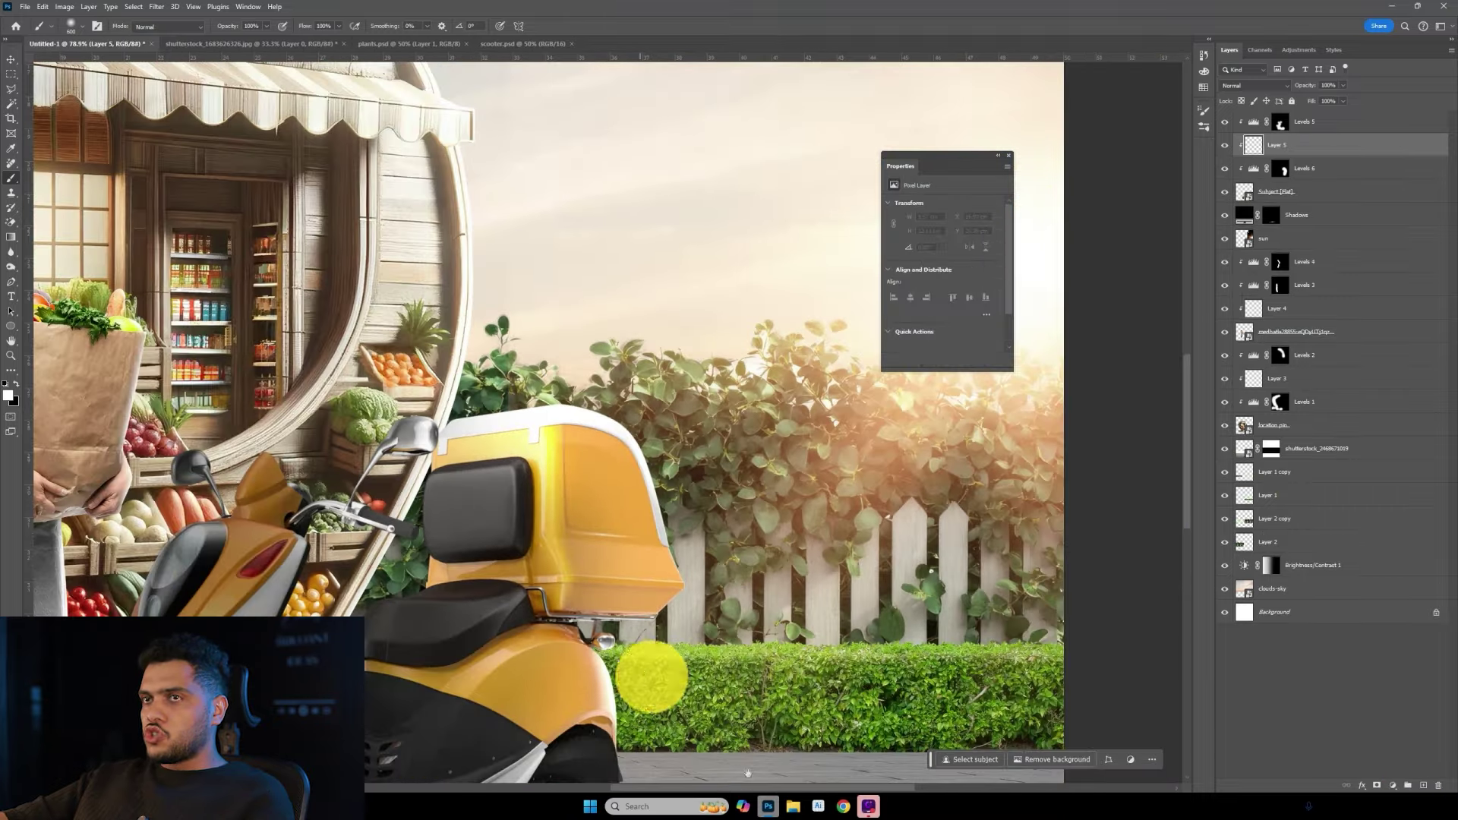
{"action": "scroll", "coordinate": [683, 466], "scroll_direction": "down", "scroll_amount": 2}
{"action": "scroll", "coordinate": [710, 531], "scroll_direction": "down", "scroll_amount": 1}
{"action": "scroll", "coordinate": [744, 540], "scroll_direction": "down", "scroll_amount": 2}
{"action": "key", "text": "v"}
{"action": "left_click", "coordinate": [806, 467]}
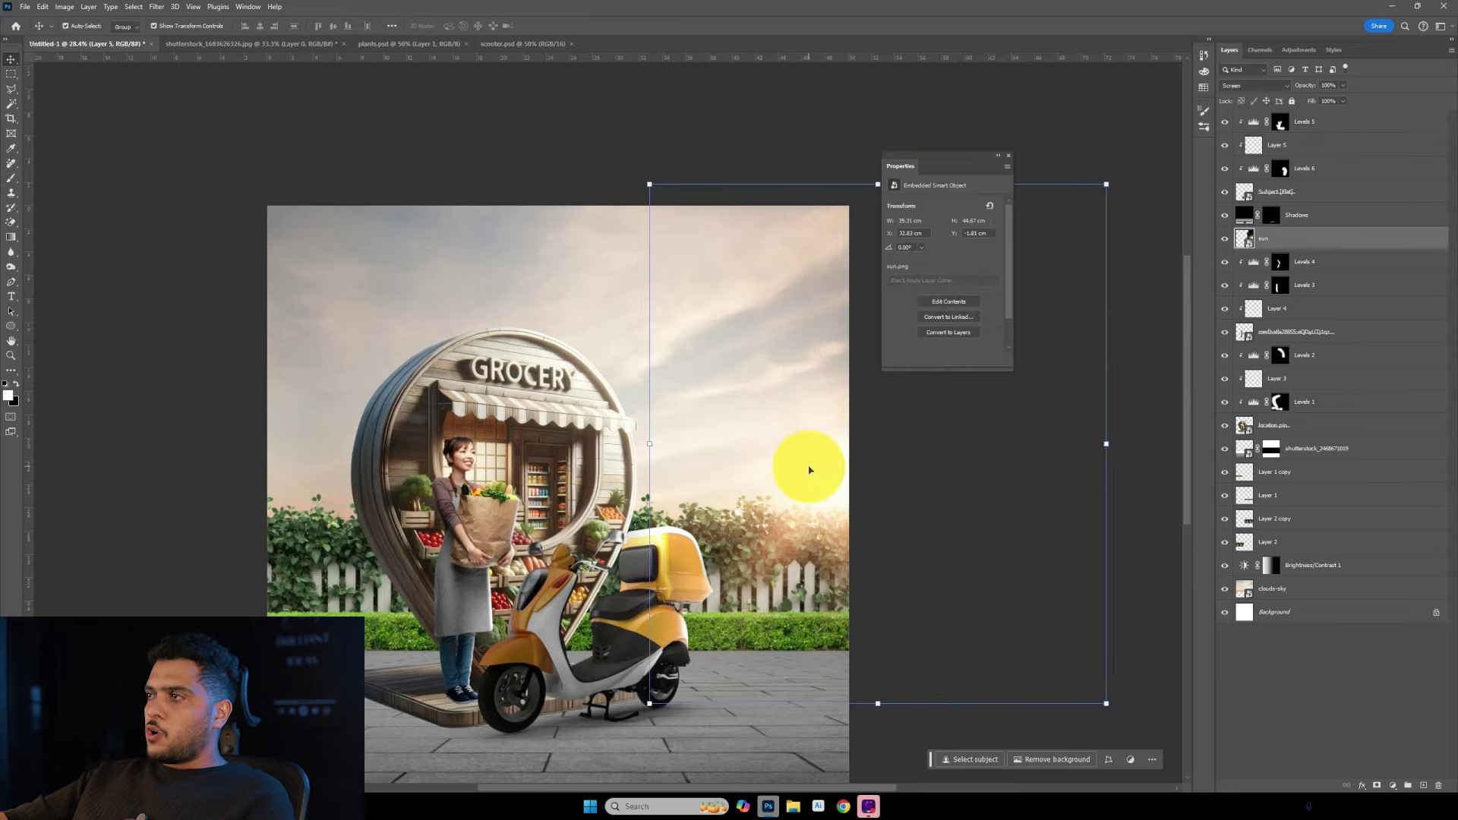
{"action": "key", "text": "ctrl+shift+bracketright"}
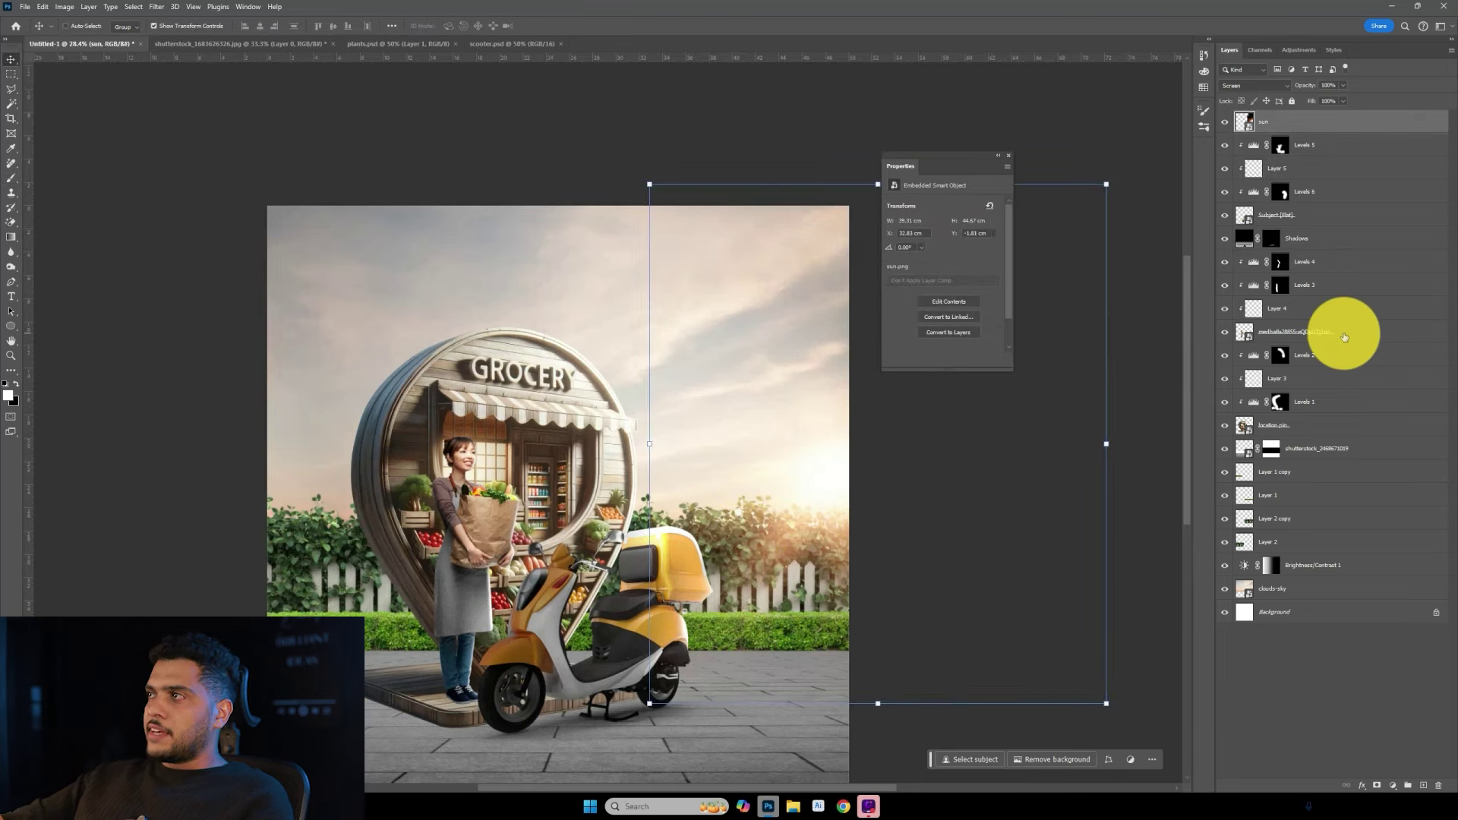
{"action": "left_click", "coordinate": [1225, 126], "text": "ctrl"}
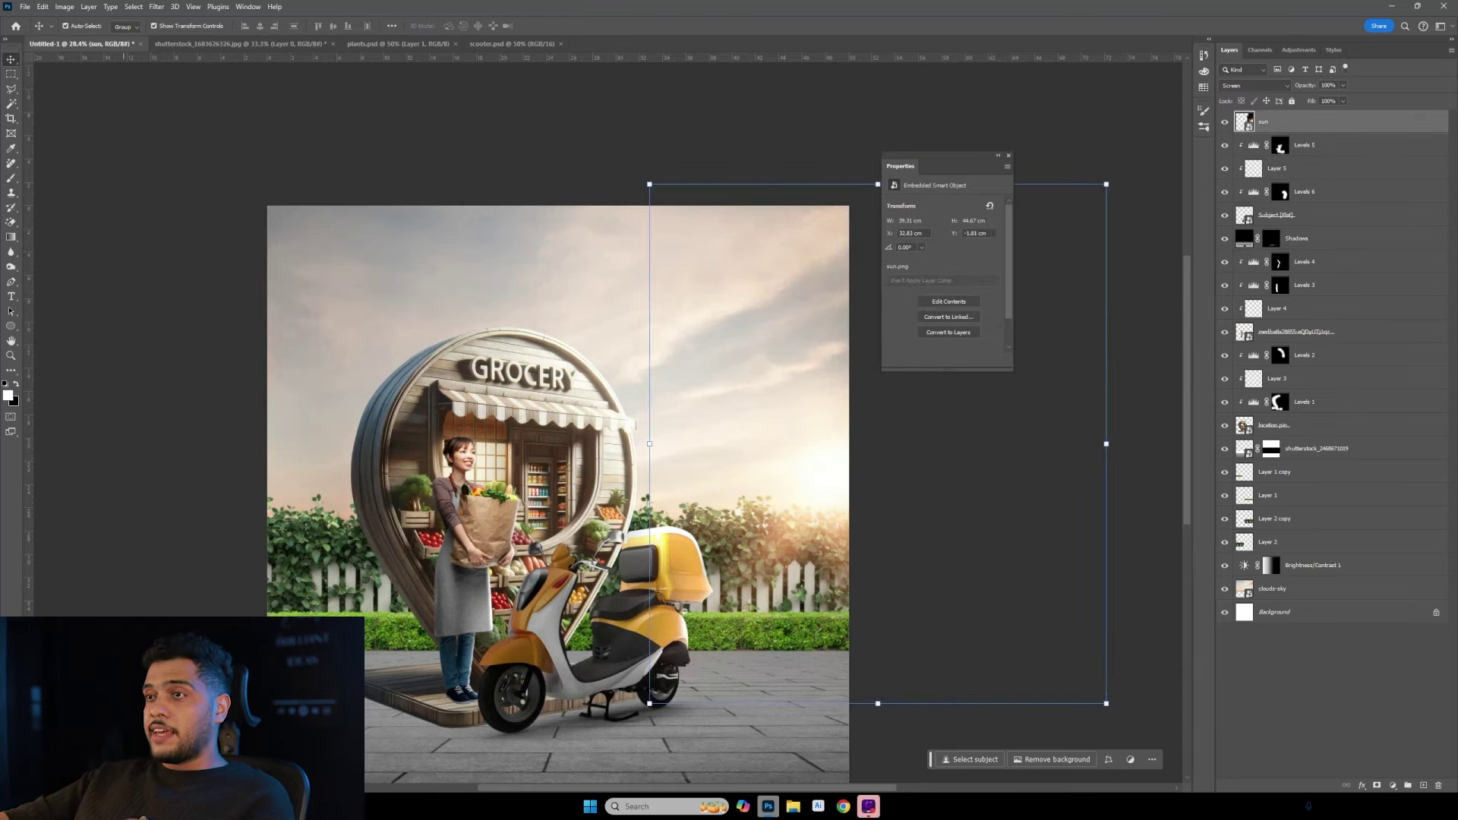
{"action": "scroll", "coordinate": [502, 542], "scroll_direction": "down", "scroll_amount": 2}
{"action": "scroll", "coordinate": [501, 546], "scroll_direction": "up", "scroll_amount": 3}
{"action": "left_click", "coordinate": [1393, 785]}
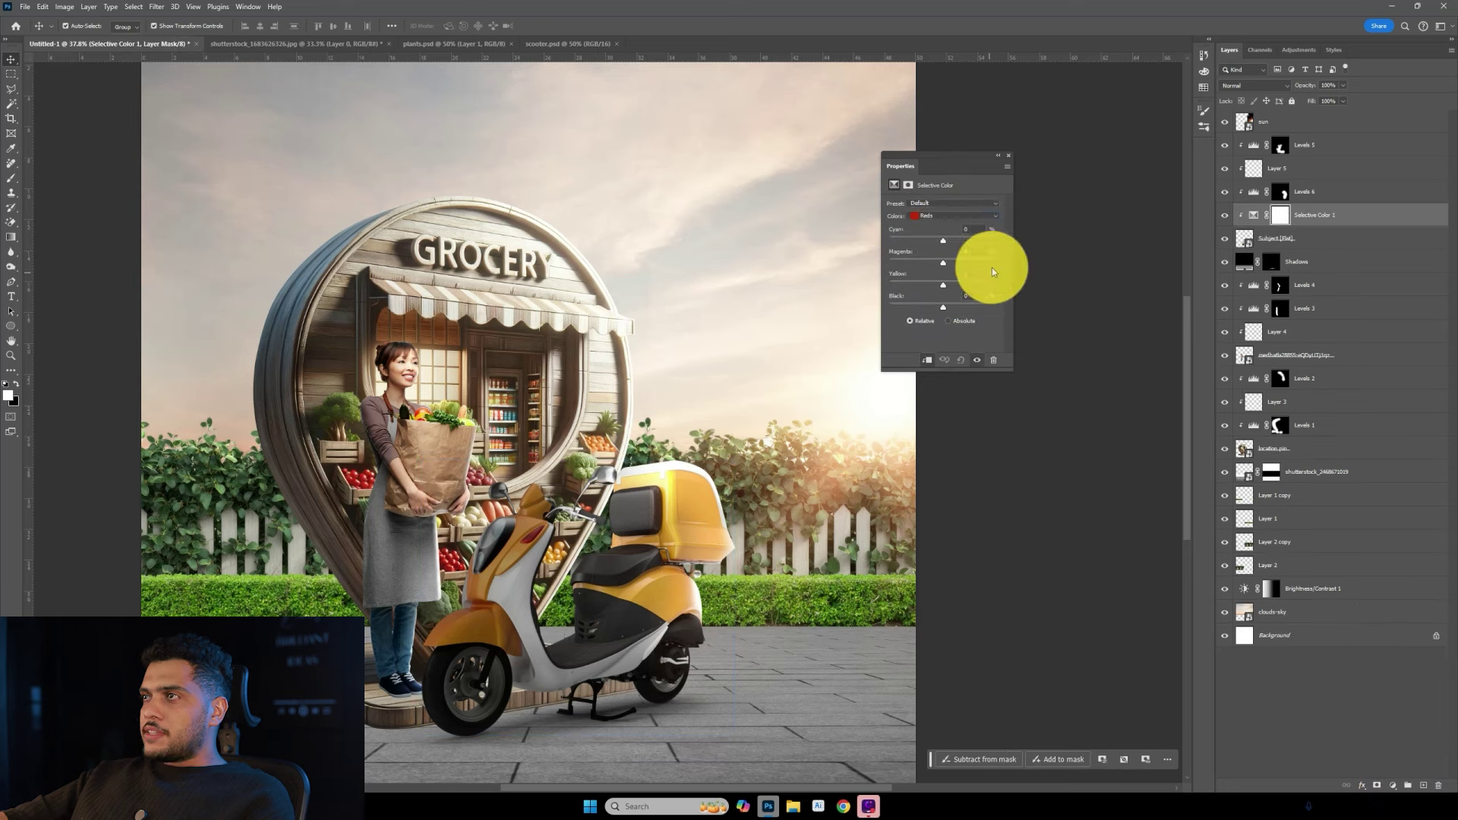
Reduce cyan in the Selective Color Yellows to turn the scooter orange, comparing before and after.
{"action": "mouse_move", "coordinate": [981, 246]}
{"action": "left_mouse_down"}
{"action": "mouse_move", "coordinate": [958, 246]}
{"action": "mouse_move", "coordinate": [967, 262]}
{"action": "mouse_move", "coordinate": [932, 285]}
{"action": "mouse_move", "coordinate": [970, 309]}
{"action": "mouse_move", "coordinate": [961, 325]}
{"action": "left_mouse_up"}
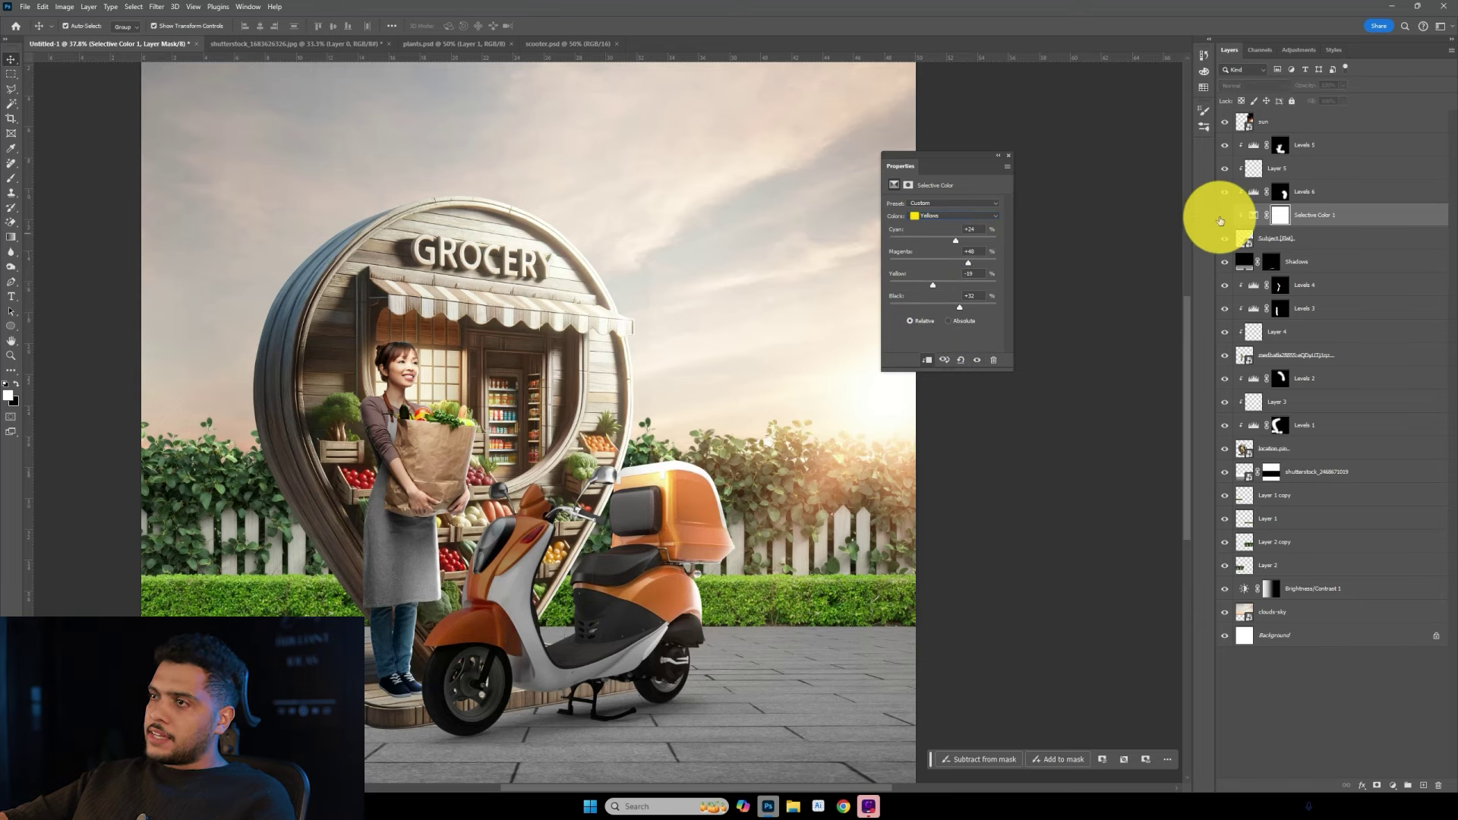
{"action": "left_click", "coordinate": [1224, 215]}
{"action": "scroll", "coordinate": [735, 522], "scroll_direction": "down", "scroll_amount": 3}
{"action": "scroll", "coordinate": [735, 522], "scroll_direction": "up", "scroll_amount": 2}
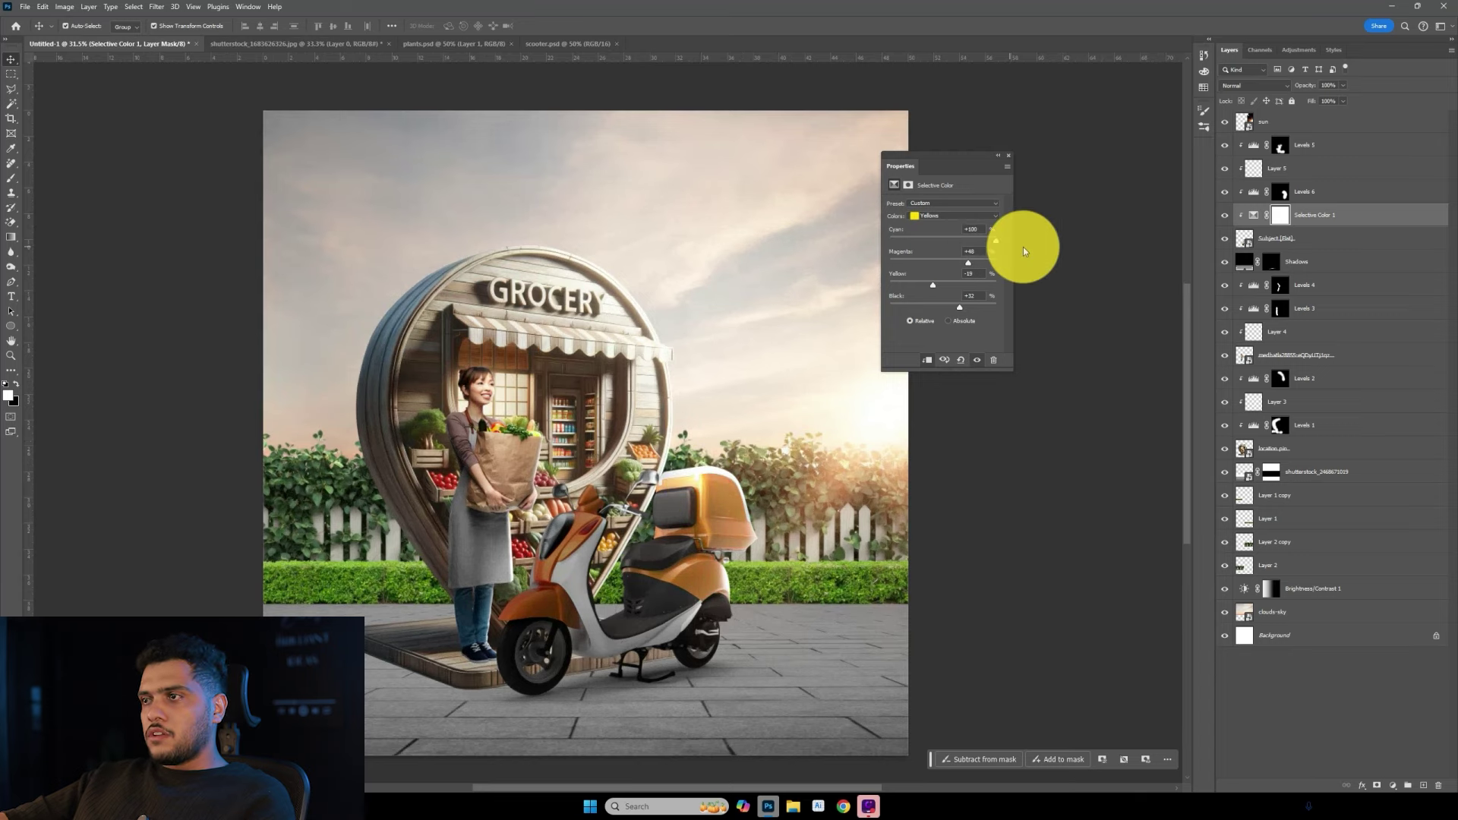
{"action": "left_click", "coordinate": [1225, 215]}
{"action": "scroll", "coordinate": [809, 583], "scroll_direction": "down", "scroll_amount": 3}
Add a new paint layer clipped to the Layer 2 copy foliage layer.
{"action": "left_click", "coordinate": [895, 592]}
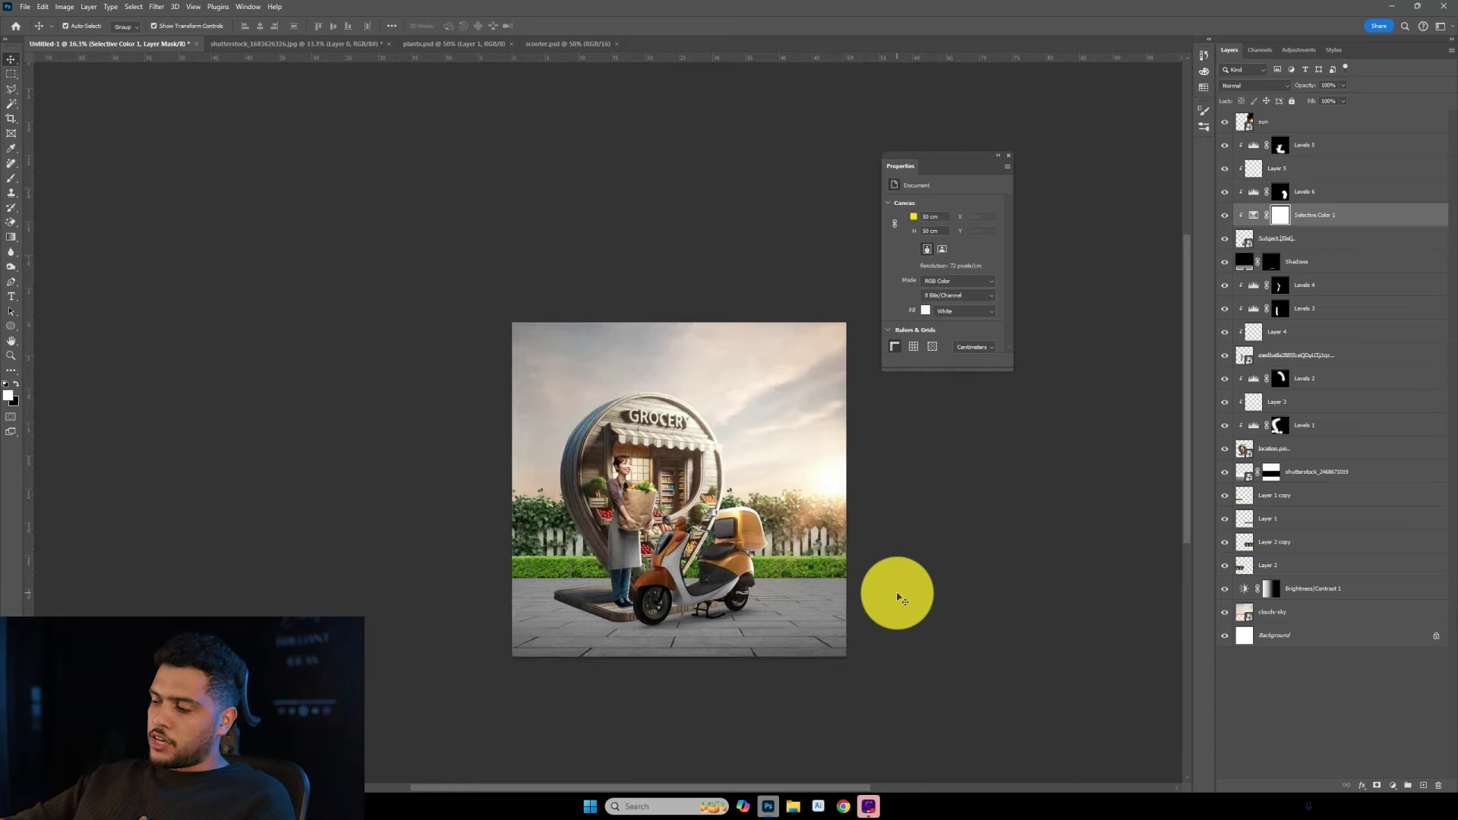
{"action": "scroll", "coordinate": [895, 592], "scroll_direction": "up", "scroll_amount": 4}
{"action": "scroll", "coordinate": [843, 591], "scroll_direction": "up", "scroll_amount": 1}
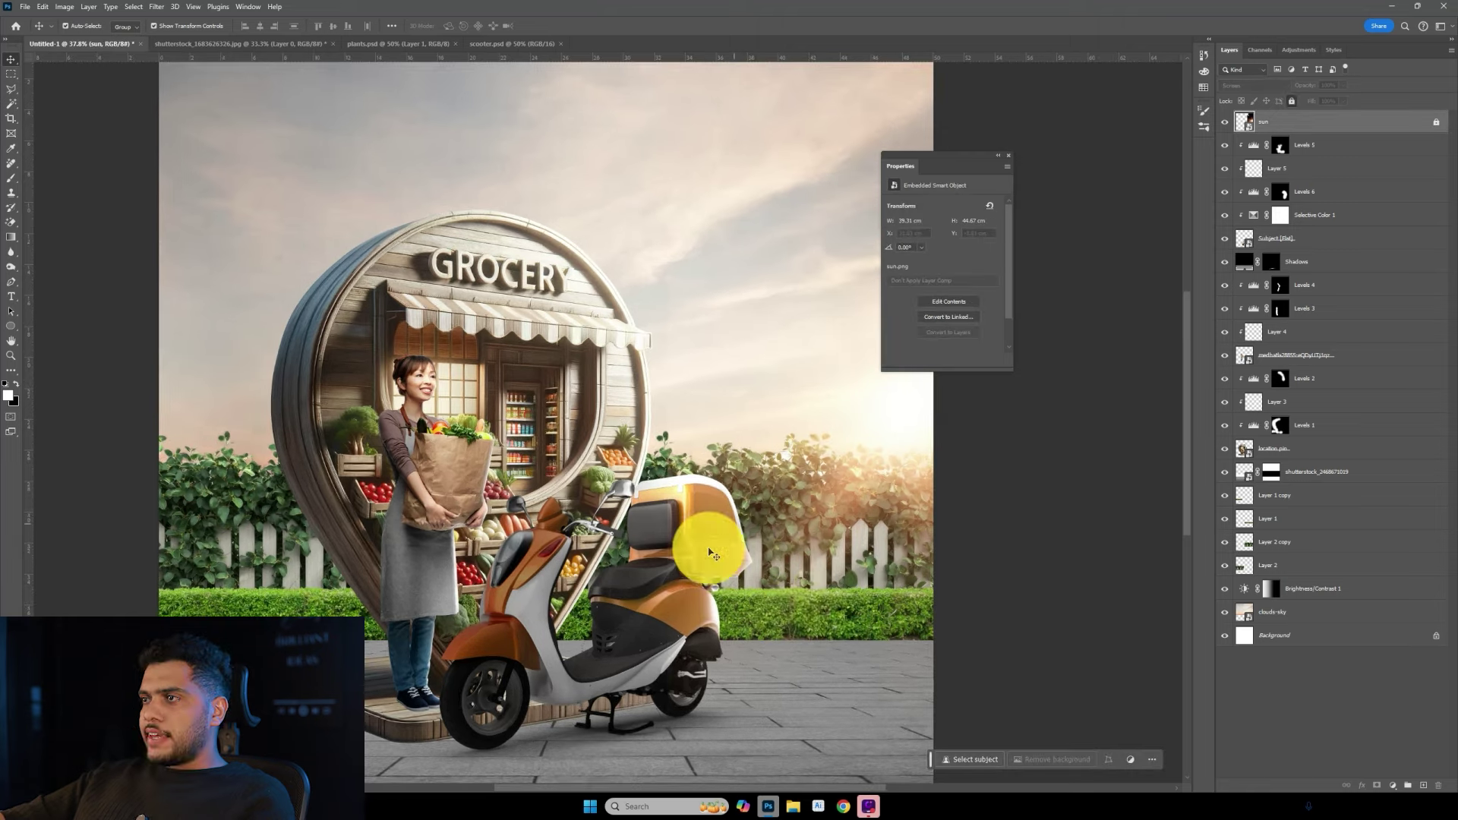
{"action": "left_click", "coordinate": [797, 531]}
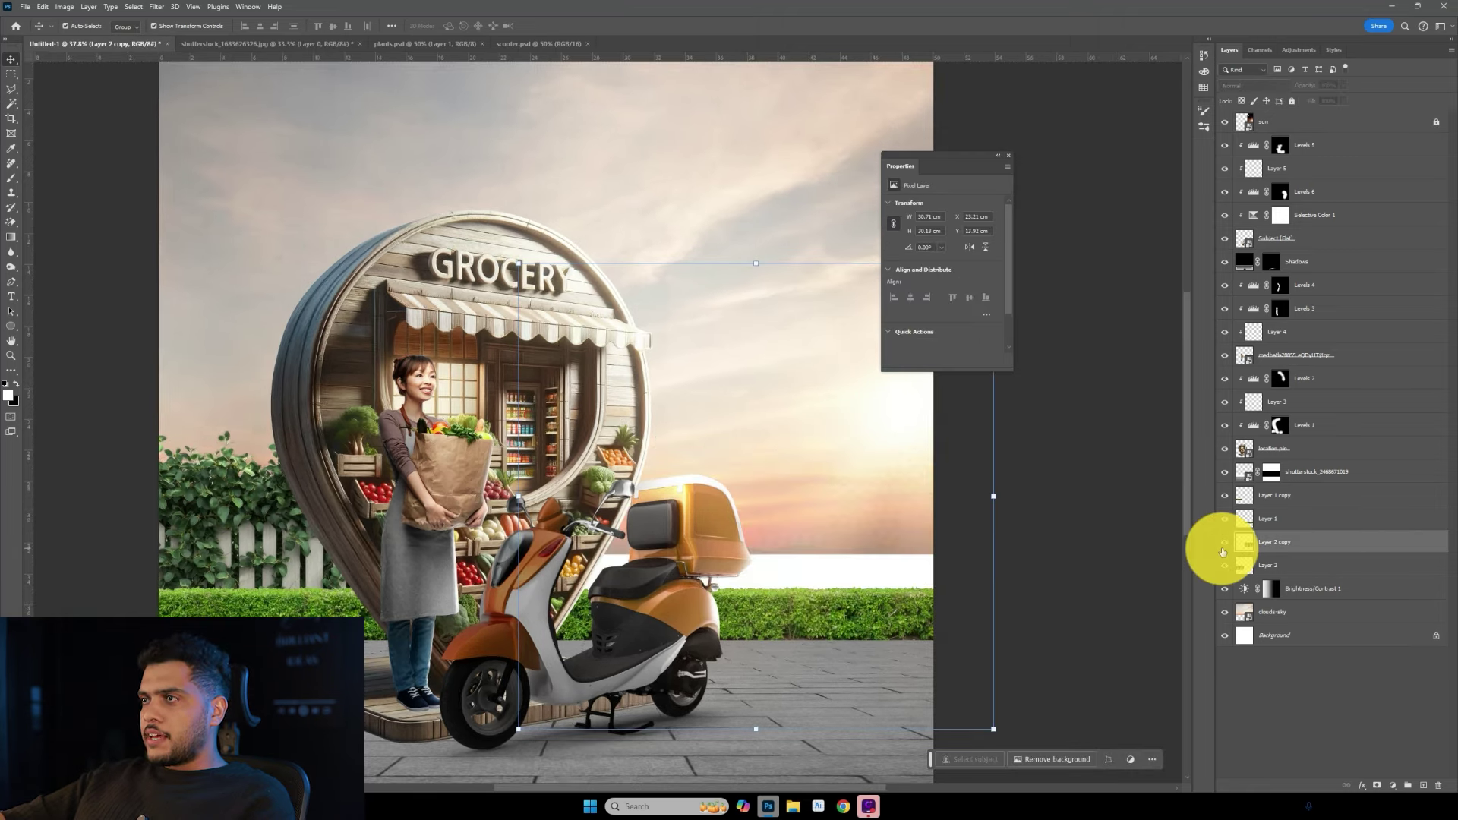
{"action": "left_click", "coordinate": [1423, 786]}
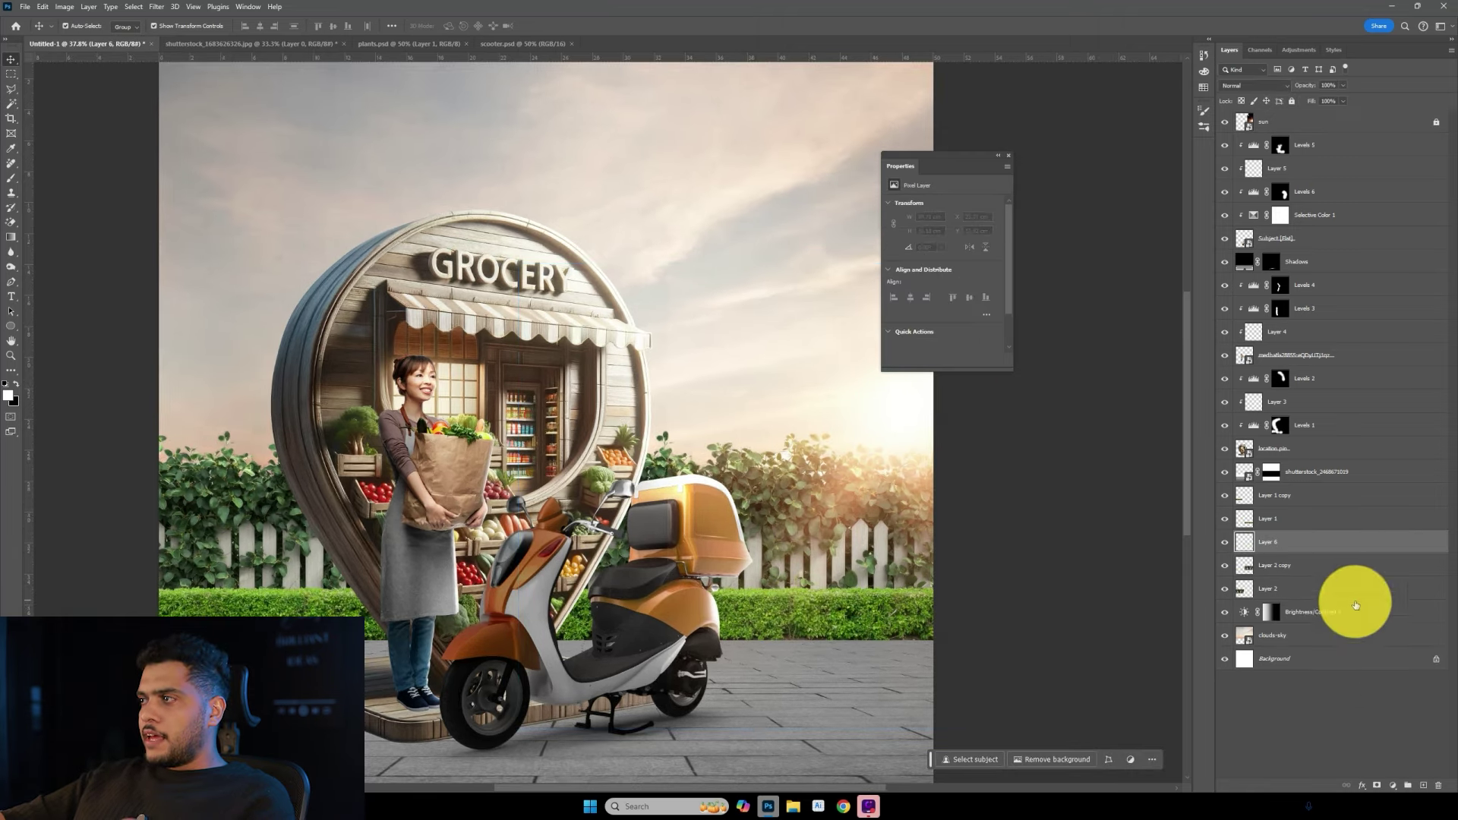
{"action": "left_click", "coordinate": [1334, 553], "text": "alt"}
{"action": "key", "text": "b"}
Paint soft warm light over the foliage and fence near the sun, blended in Overlay mode.
{"action": "right_click", "coordinate": [875, 430]}
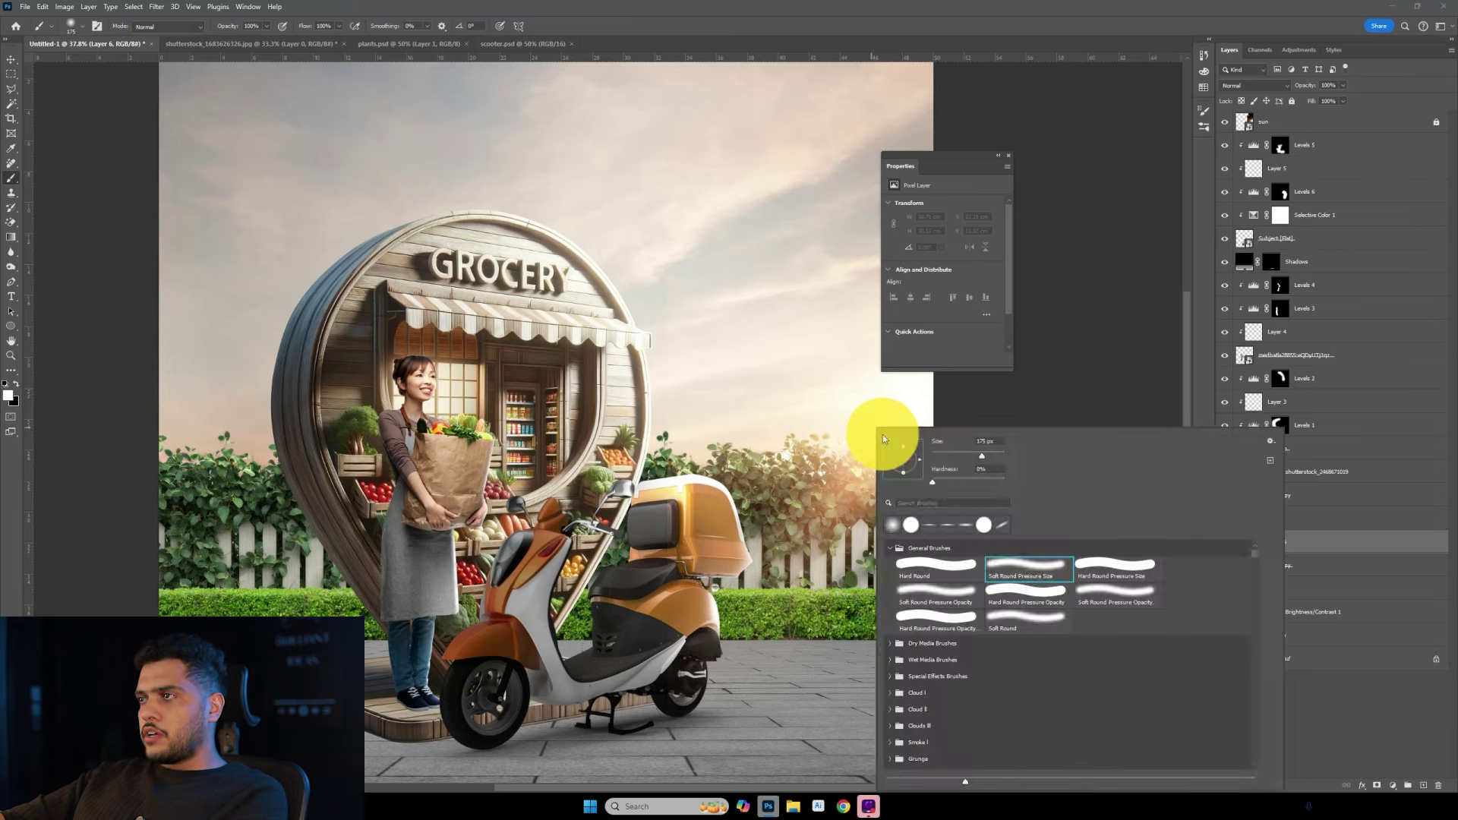
{"action": "key", "text": "Escape"}
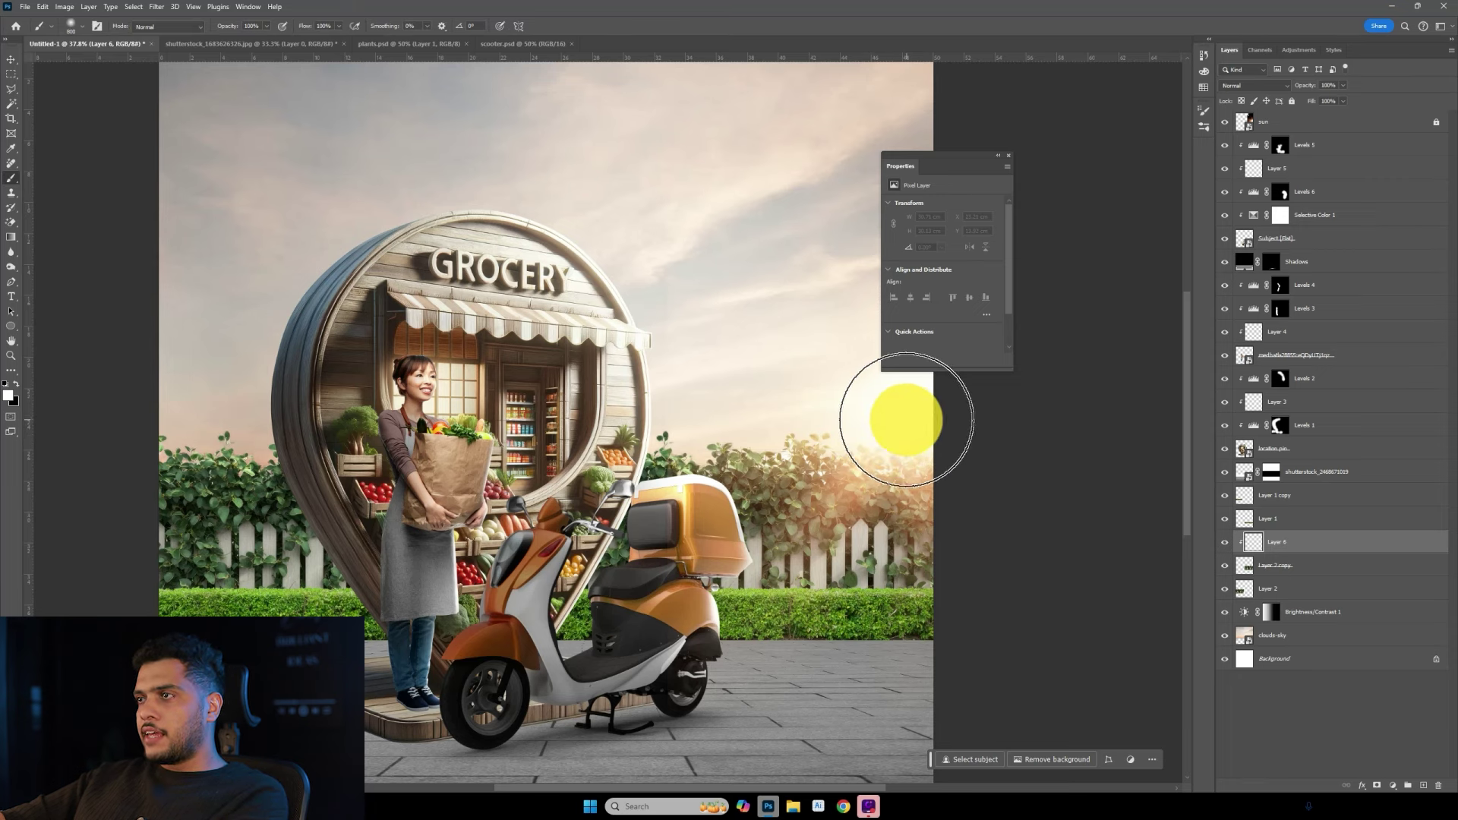
{"action": "left_click_drag", "start_coordinate": [921, 414], "coordinate": [772, 407]}
{"action": "key", "text": "bracketleft"}
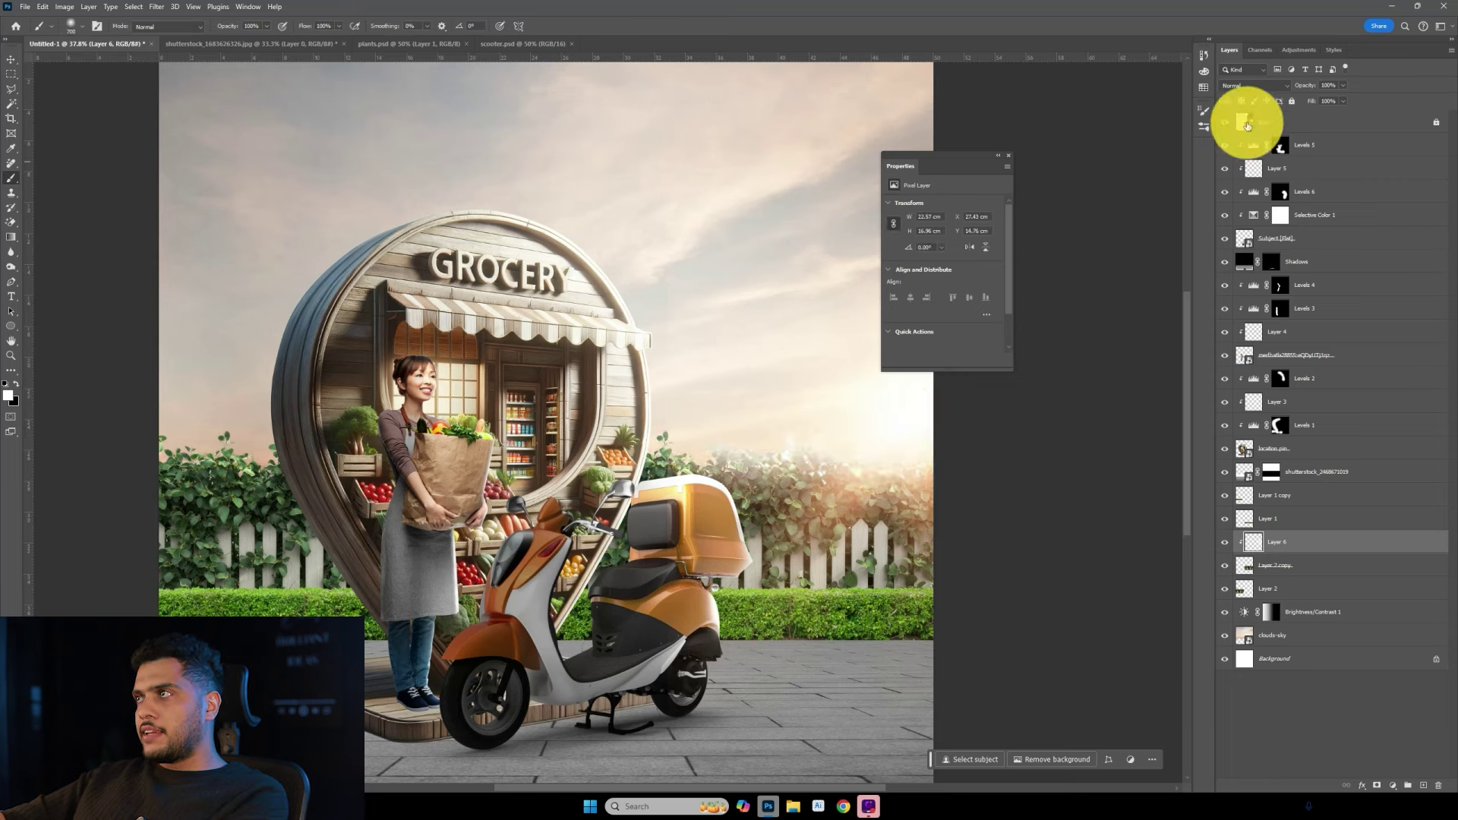
{"action": "left_click", "coordinate": [1246, 235]}
{"action": "left_click_drag", "start_coordinate": [813, 417], "coordinate": [894, 442]}
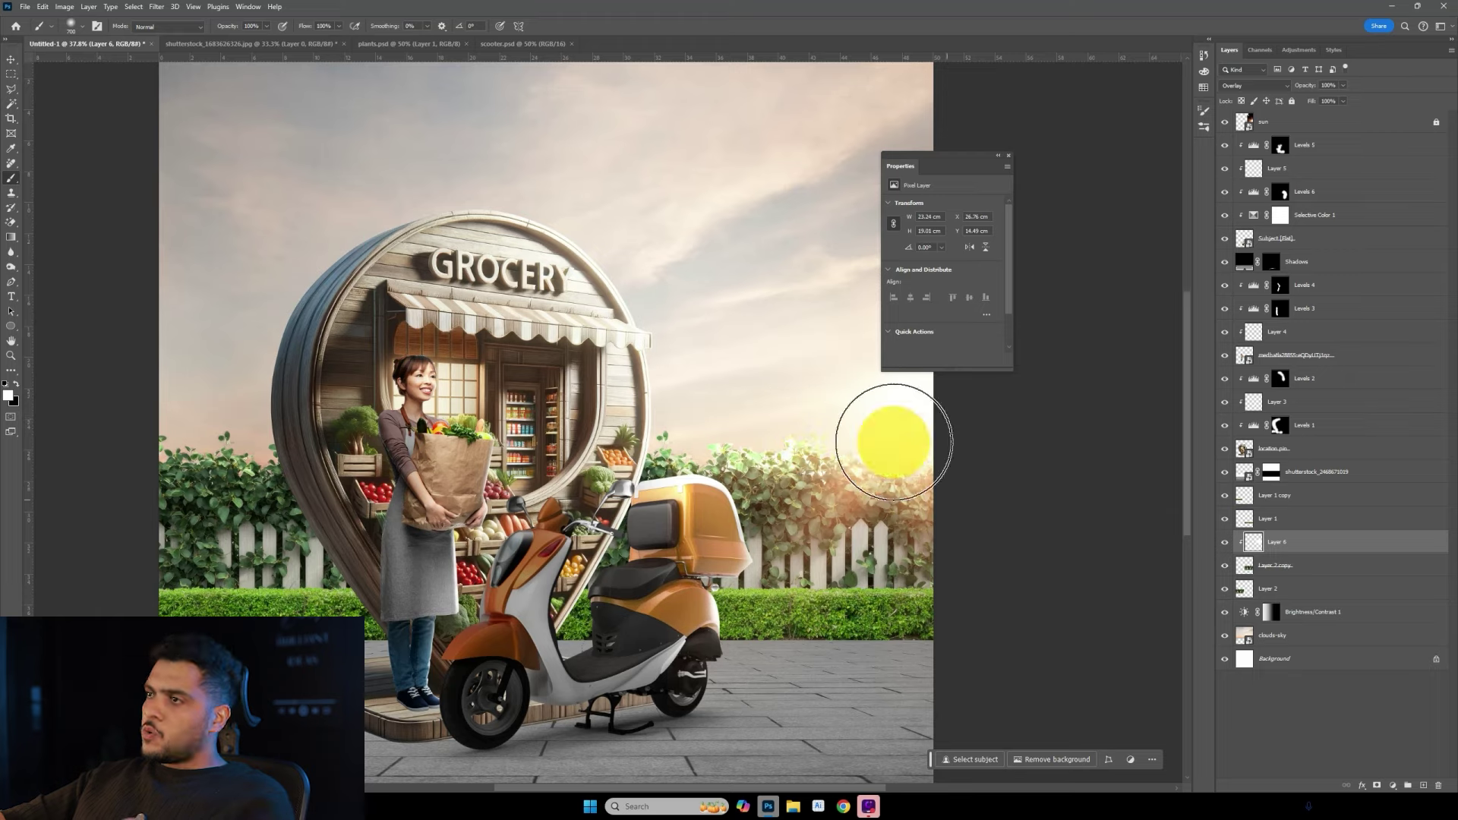
Switch to the Move tool and select the clouds-sky layer.
{"action": "scroll", "coordinate": [817, 626], "scroll_direction": "down", "scroll_amount": 5}
{"action": "scroll", "coordinate": [813, 661], "scroll_direction": "up", "scroll_amount": 4}
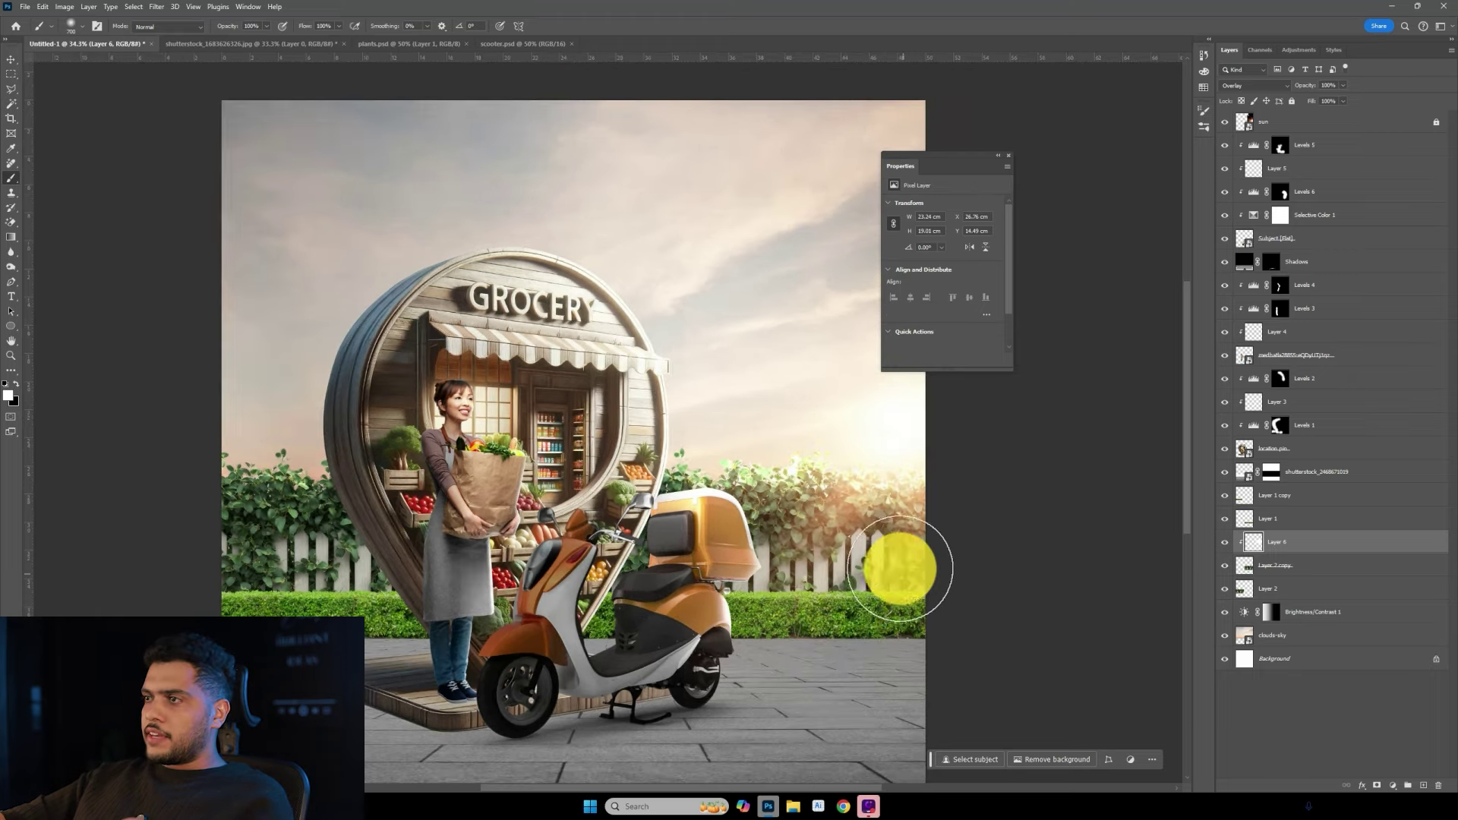
{"action": "key", "text": "v"}
{"action": "scroll", "coordinate": [742, 398], "scroll_direction": "up", "scroll_amount": 6}
{"action": "scroll", "coordinate": [739, 423], "scroll_direction": "up", "scroll_amount": 6}
{"action": "scroll", "coordinate": [690, 433], "scroll_direction": "up", "scroll_amount": 3}
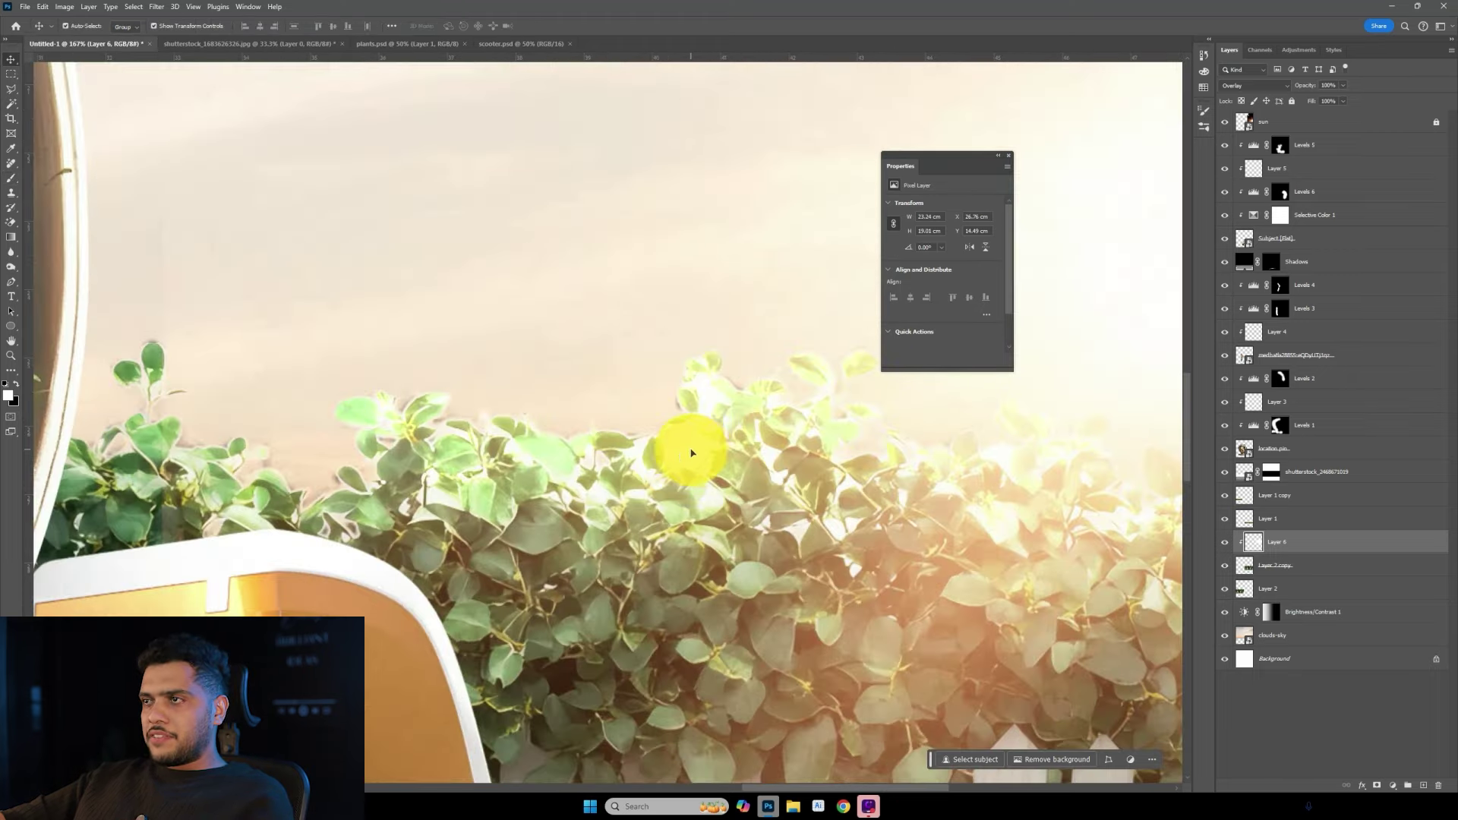
{"action": "scroll", "coordinate": [679, 455], "scroll_direction": "down", "scroll_amount": 10}
{"action": "left_click", "coordinate": [1253, 565]}
{"action": "scroll", "coordinate": [886, 456], "scroll_direction": "up", "scroll_amount": 2}
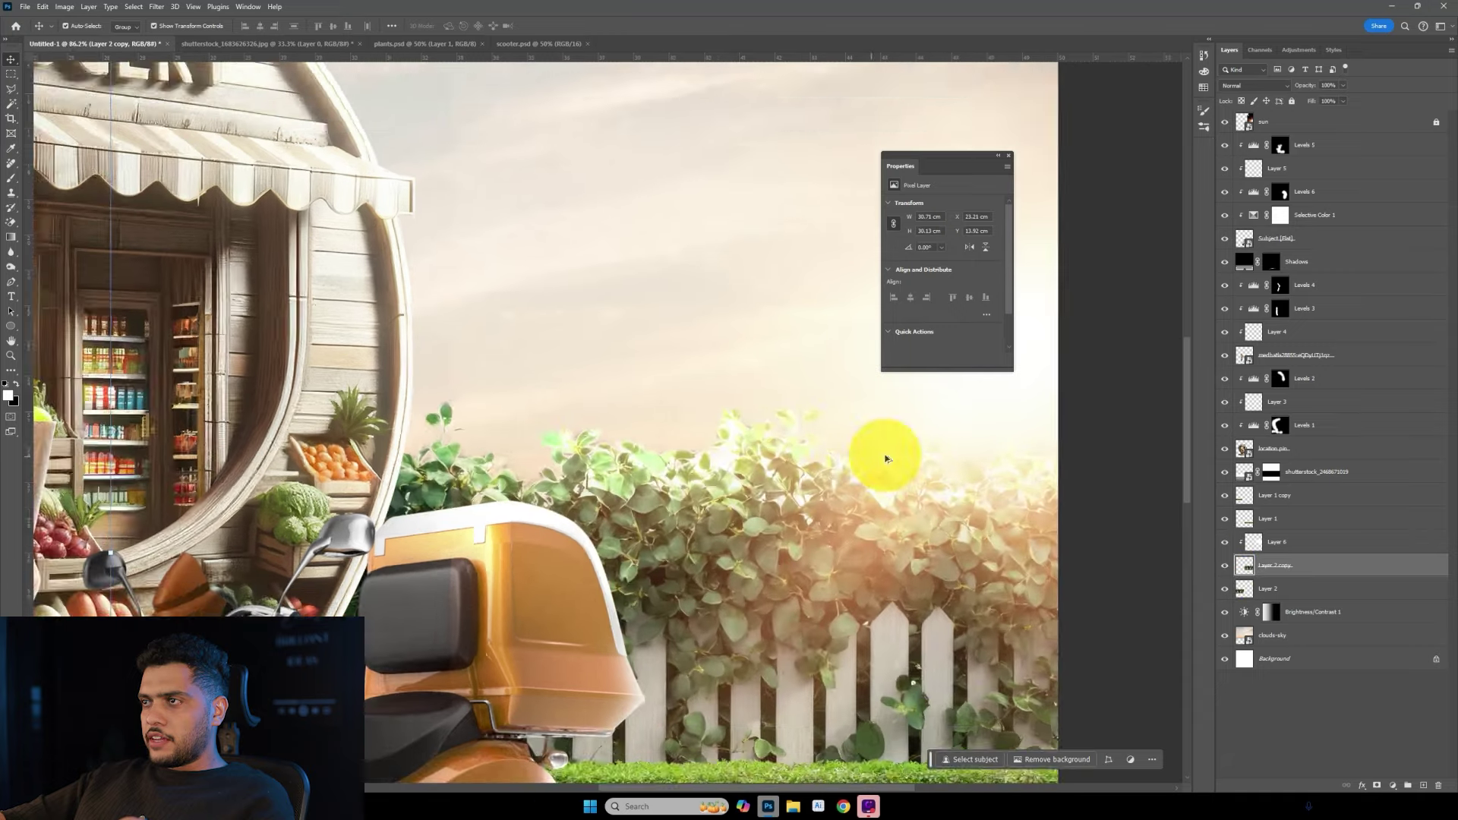
{"action": "scroll", "coordinate": [885, 455], "scroll_direction": "up", "scroll_amount": 2}
{"action": "scroll", "coordinate": [742, 417], "scroll_direction": "up", "scroll_amount": 3}
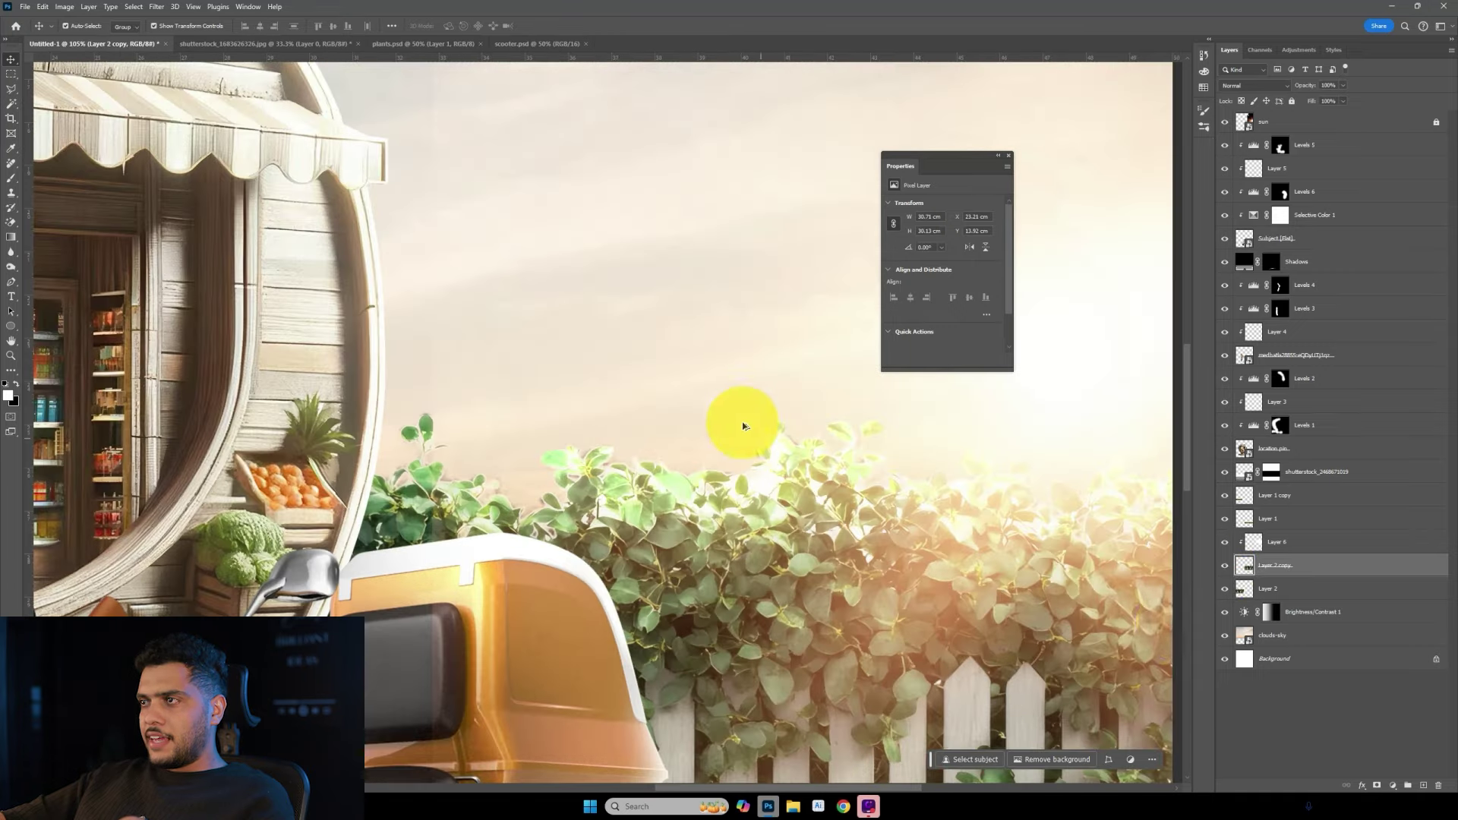
{"action": "left_click", "coordinate": [1276, 635]}
On a new layer above clouds-sky, dab a large white glow into the sky and lower its opacity.
{"action": "left_click", "coordinate": [1423, 786]}
{"action": "scroll", "coordinate": [782, 499], "scroll_direction": "down", "scroll_amount": 2}
{"action": "scroll", "coordinate": [873, 478], "scroll_direction": "down", "scroll_amount": 1}
{"action": "key", "text": "b"}
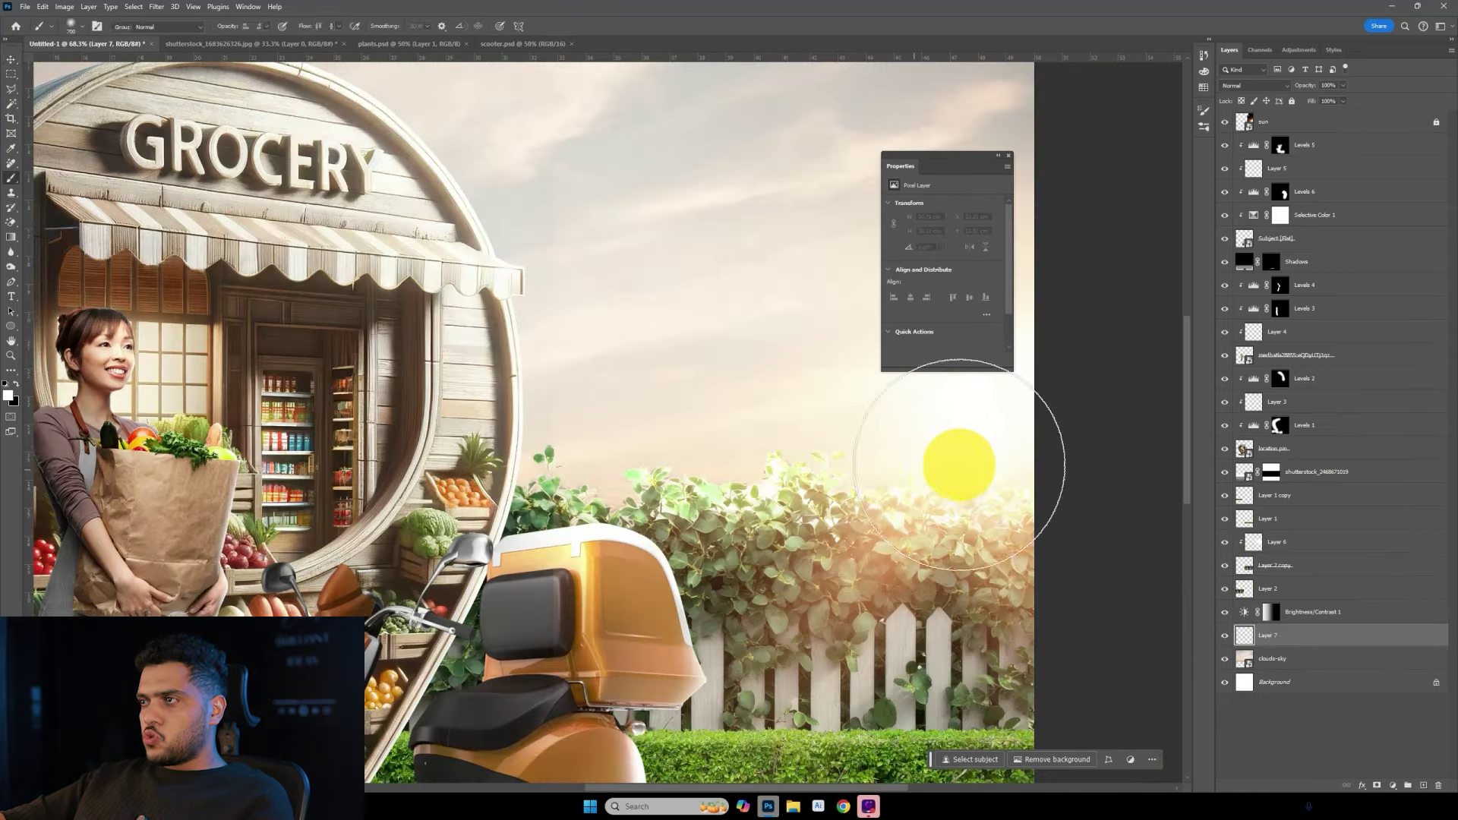
{"action": "key", "text": "bracketright"}
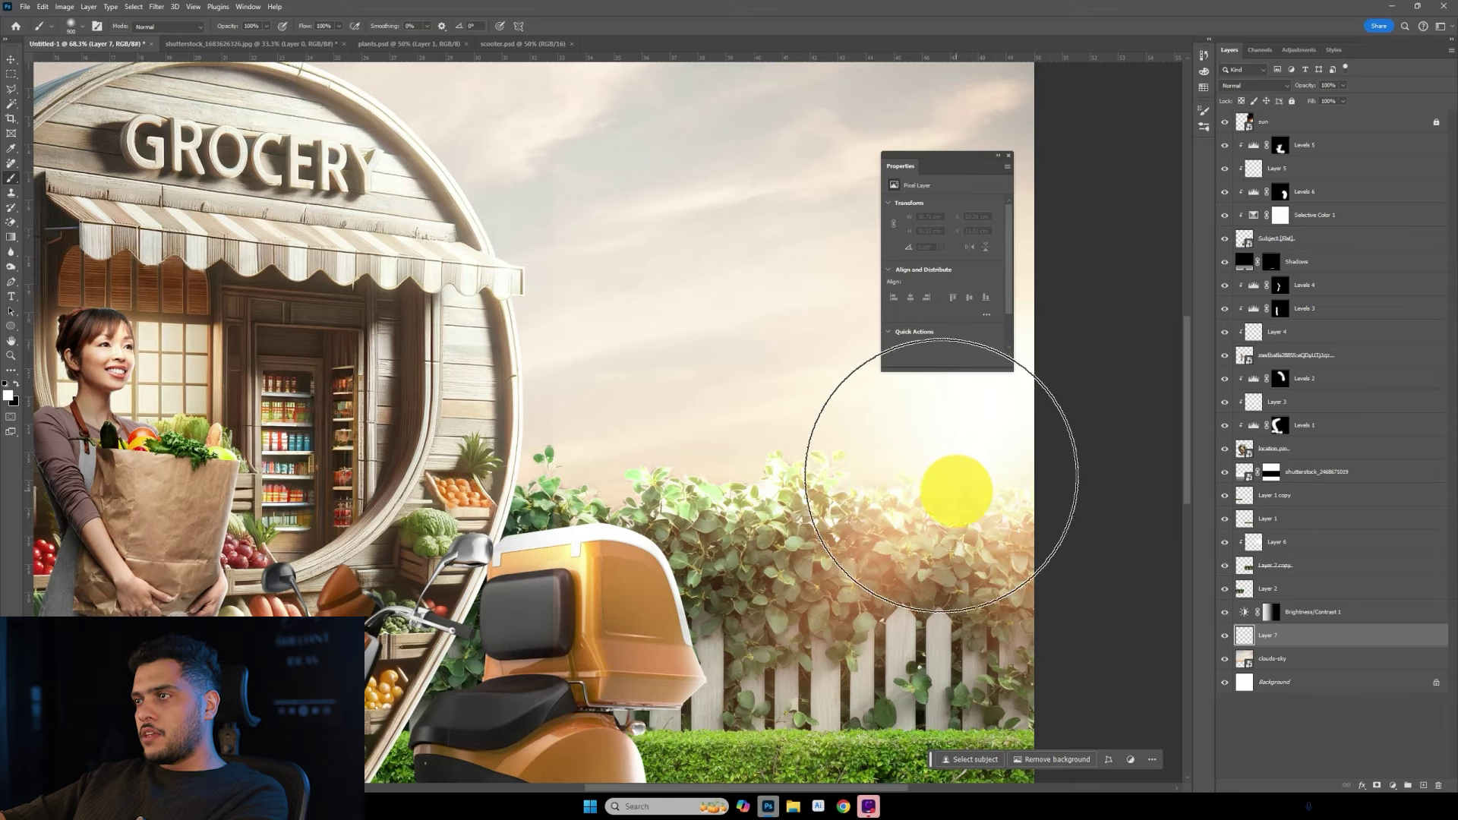
{"action": "key", "text": "bracketright"}
{"action": "key", "text": "bracketright"}
{"action": "scroll", "coordinate": [928, 492], "scroll_direction": "down", "scroll_amount": 3}
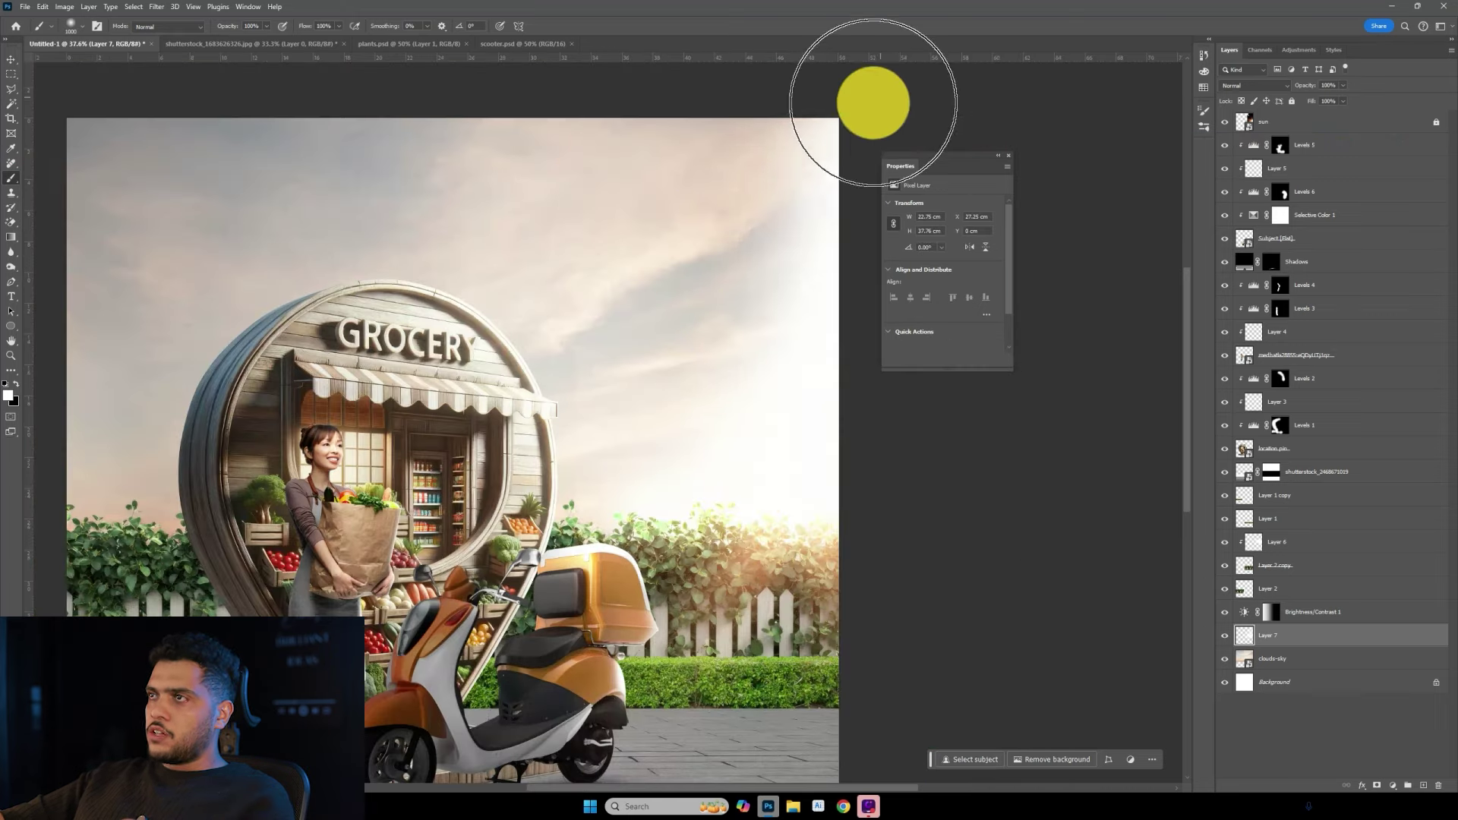
{"action": "left_click", "coordinate": [642, 327]}
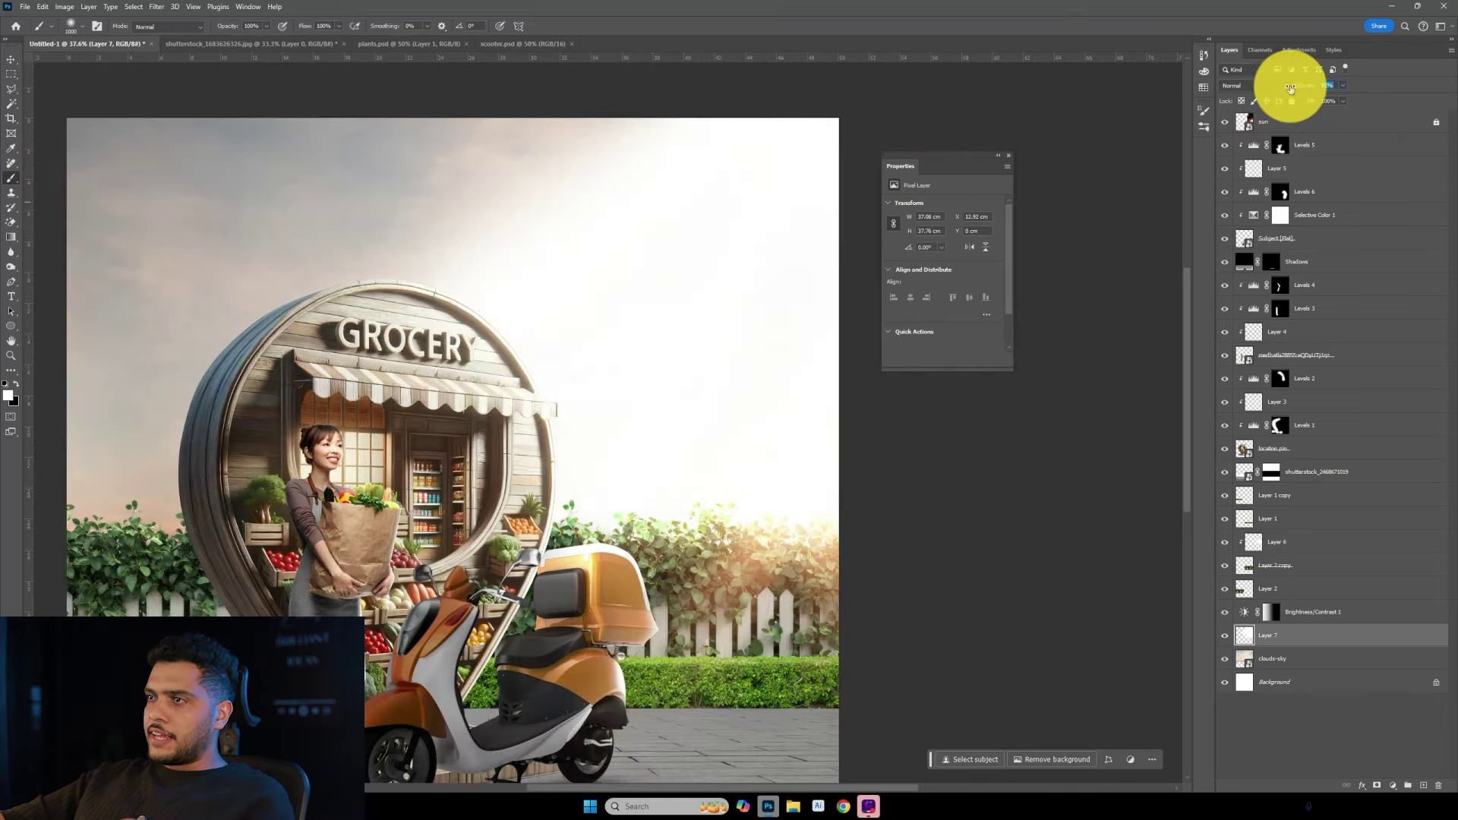
{"action": "left_click_drag", "start_coordinate": [1289, 88], "coordinate": [1285, 88]}
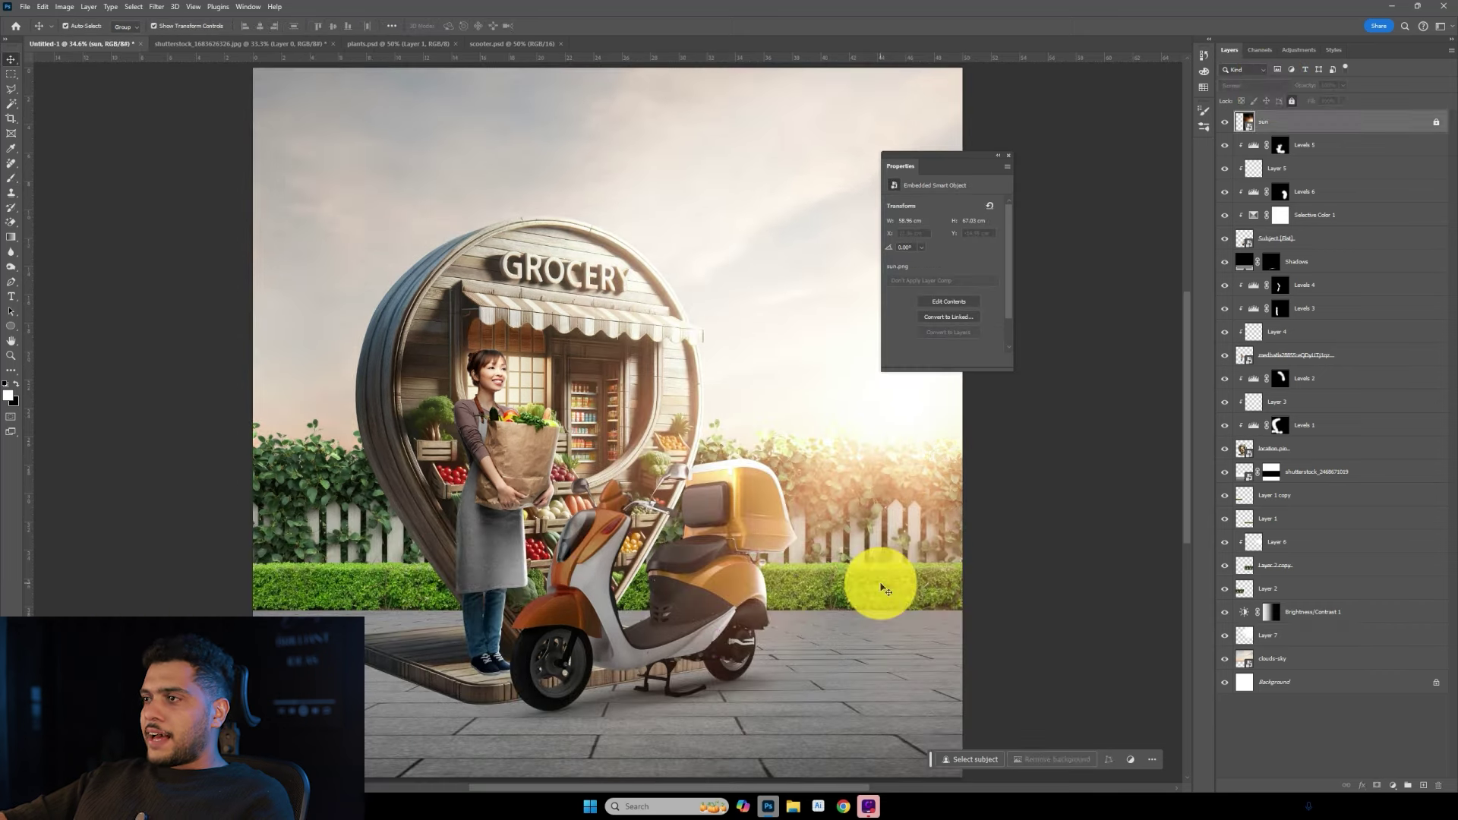
Add a Hue/Saturation adjustment with Saturation -50, clipped to Layer 1.
{"action": "left_click", "coordinate": [1393, 786]}
{"action": "left_click", "coordinate": [1393, 676]}
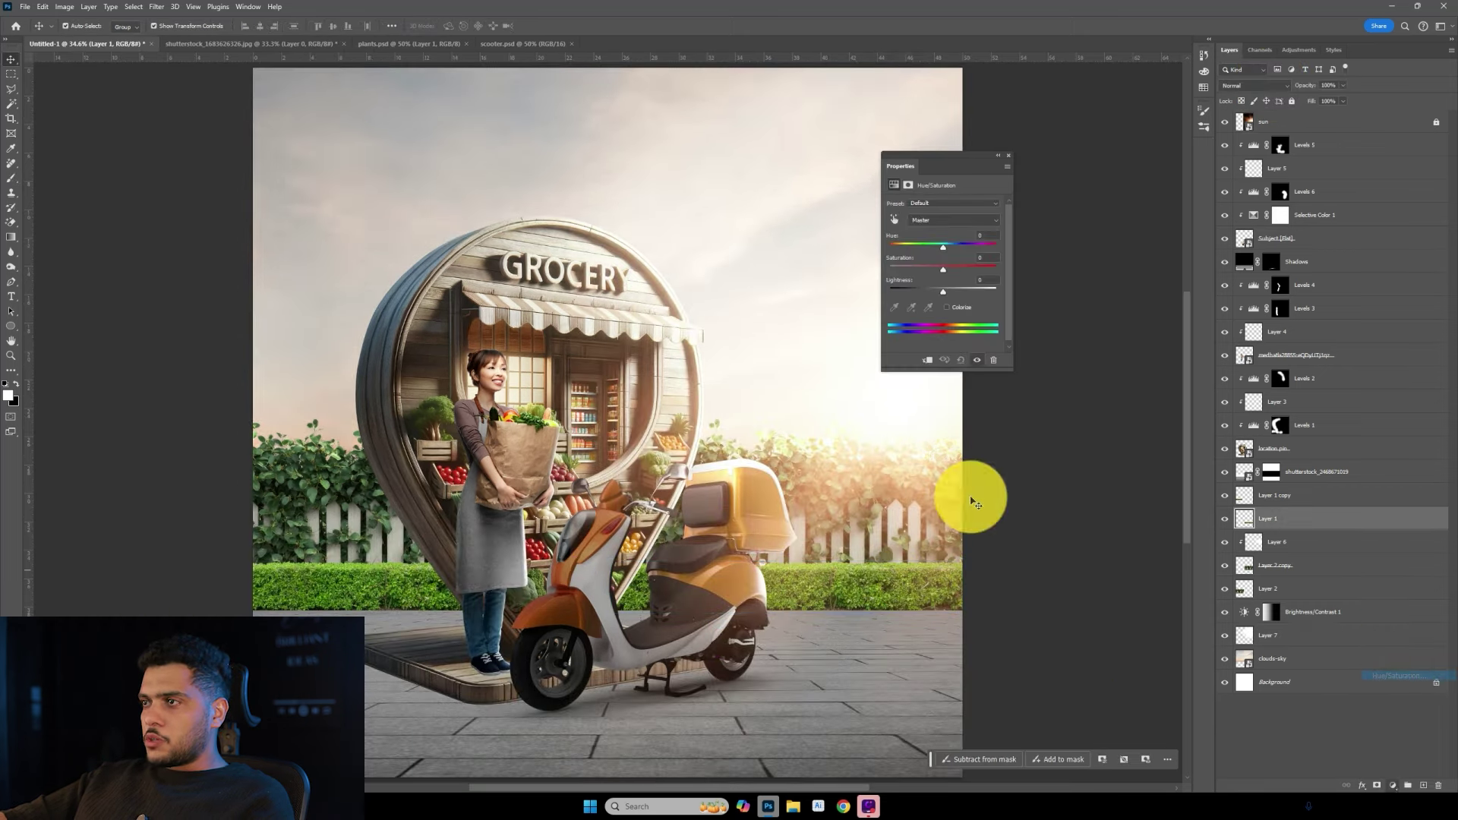
{"action": "left_click_drag", "start_coordinate": [943, 270], "coordinate": [917, 269]}
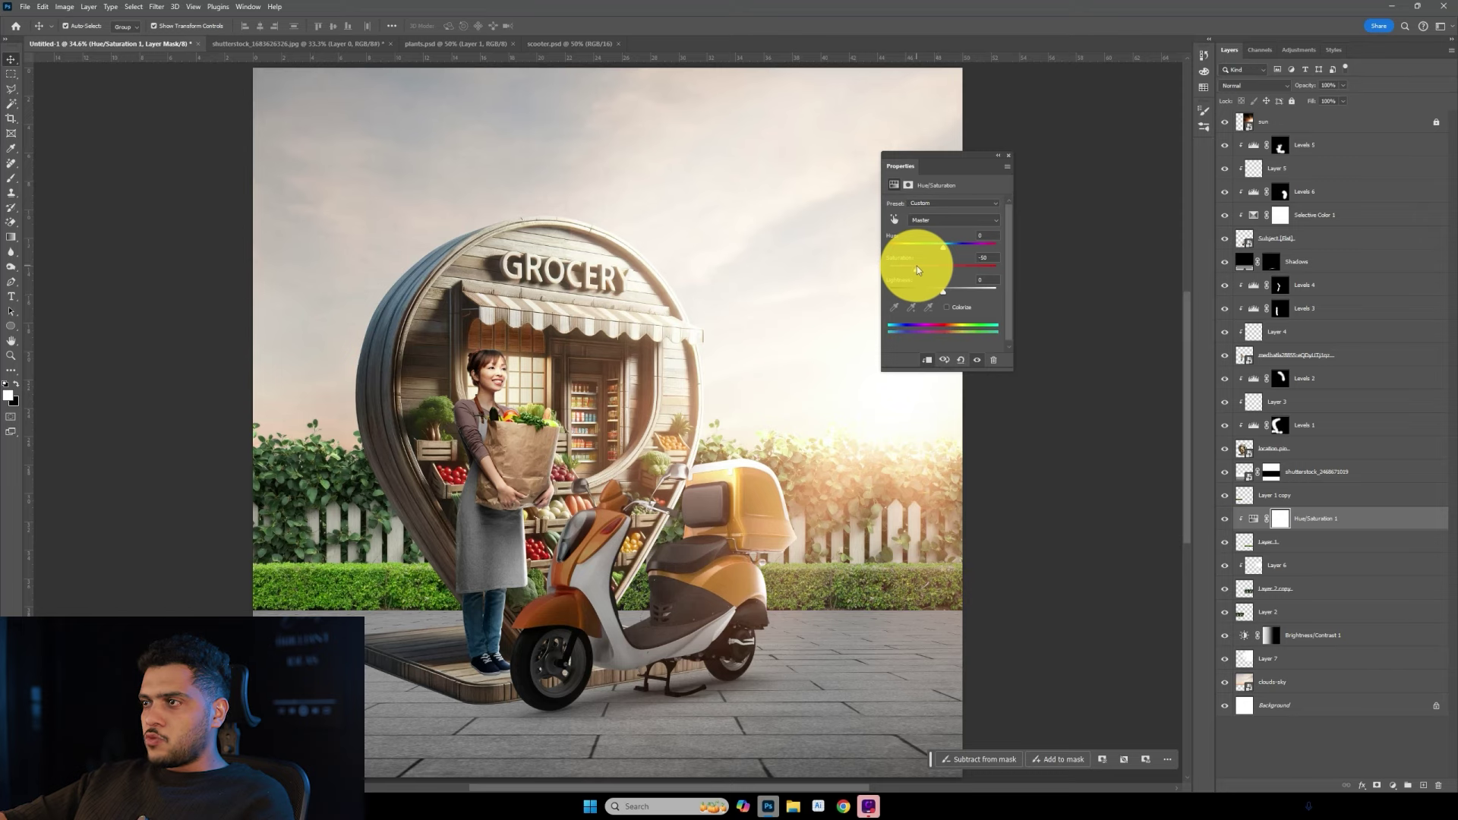
{"action": "left_click", "coordinate": [1230, 529], "text": "alt"}
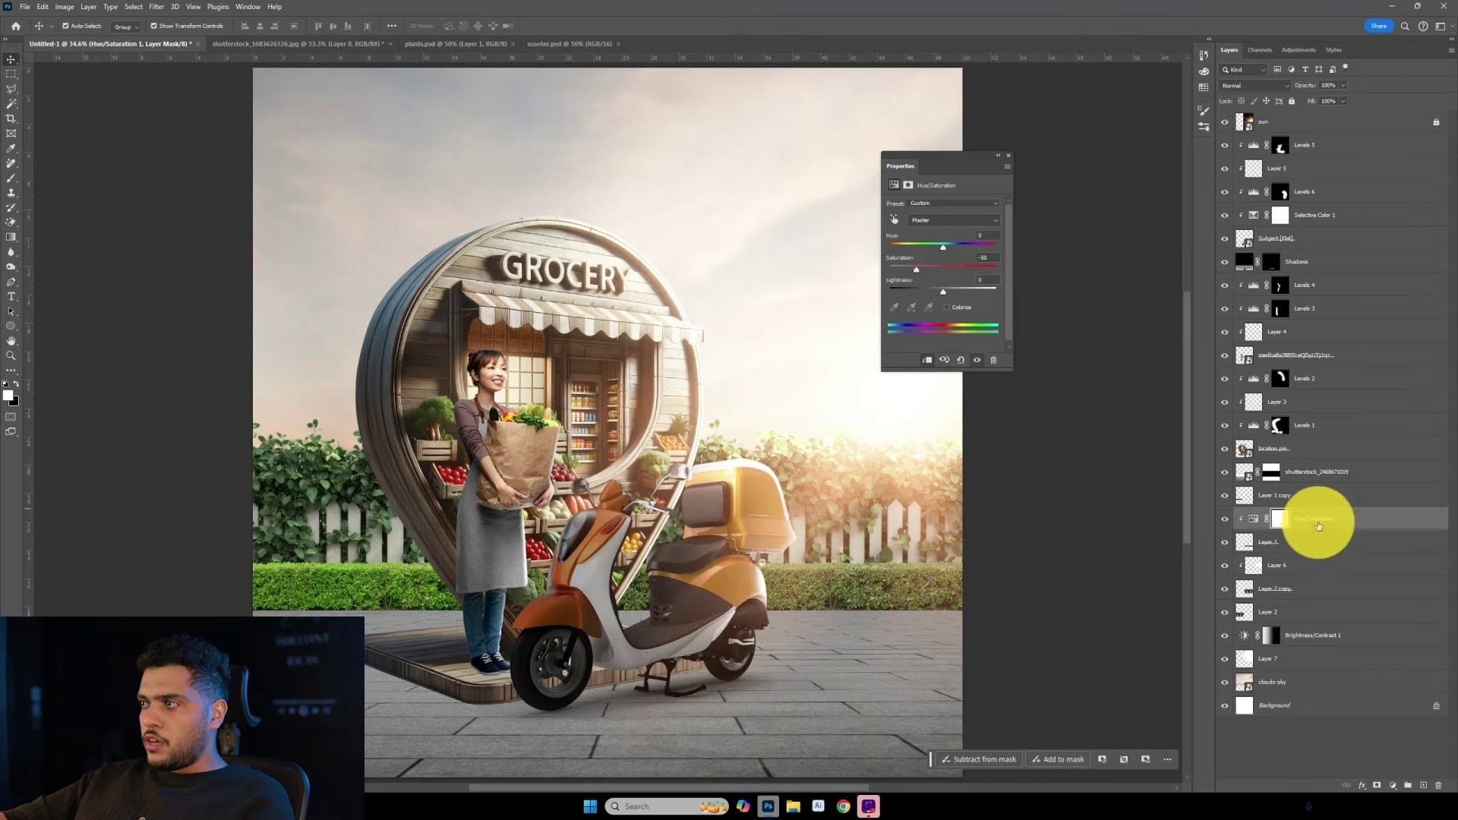
Duplicate the Hue/Saturation adjustment above Layer 1 copy.
{"action": "left_click_drag", "start_coordinate": [1325, 498], "coordinate": [1327, 486]}
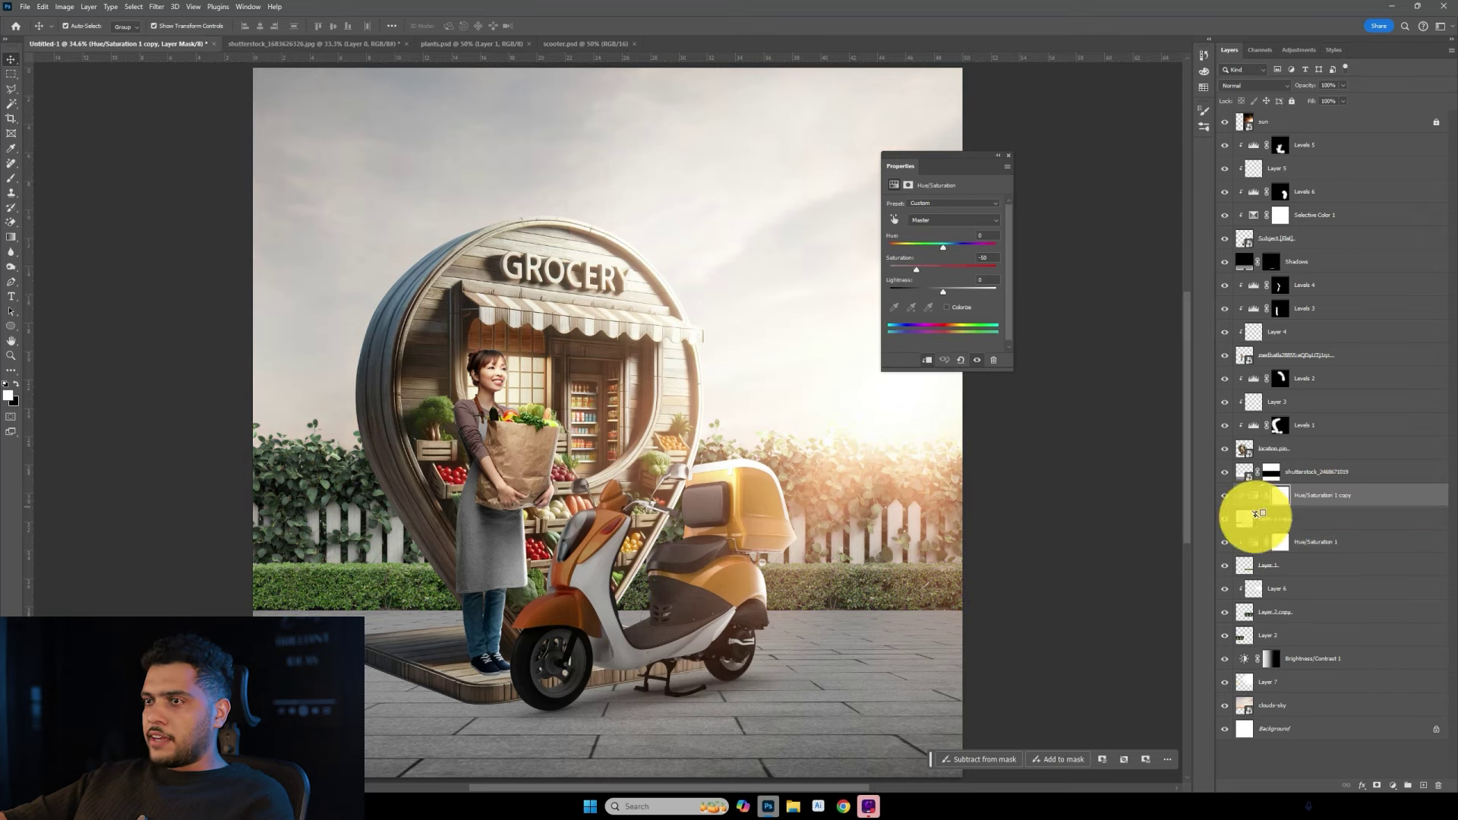
{"action": "scroll", "coordinate": [454, 586], "scroll_direction": "down", "scroll_amount": 1}
{"action": "scroll", "coordinate": [433, 609], "scroll_direction": "up", "scroll_amount": 3}
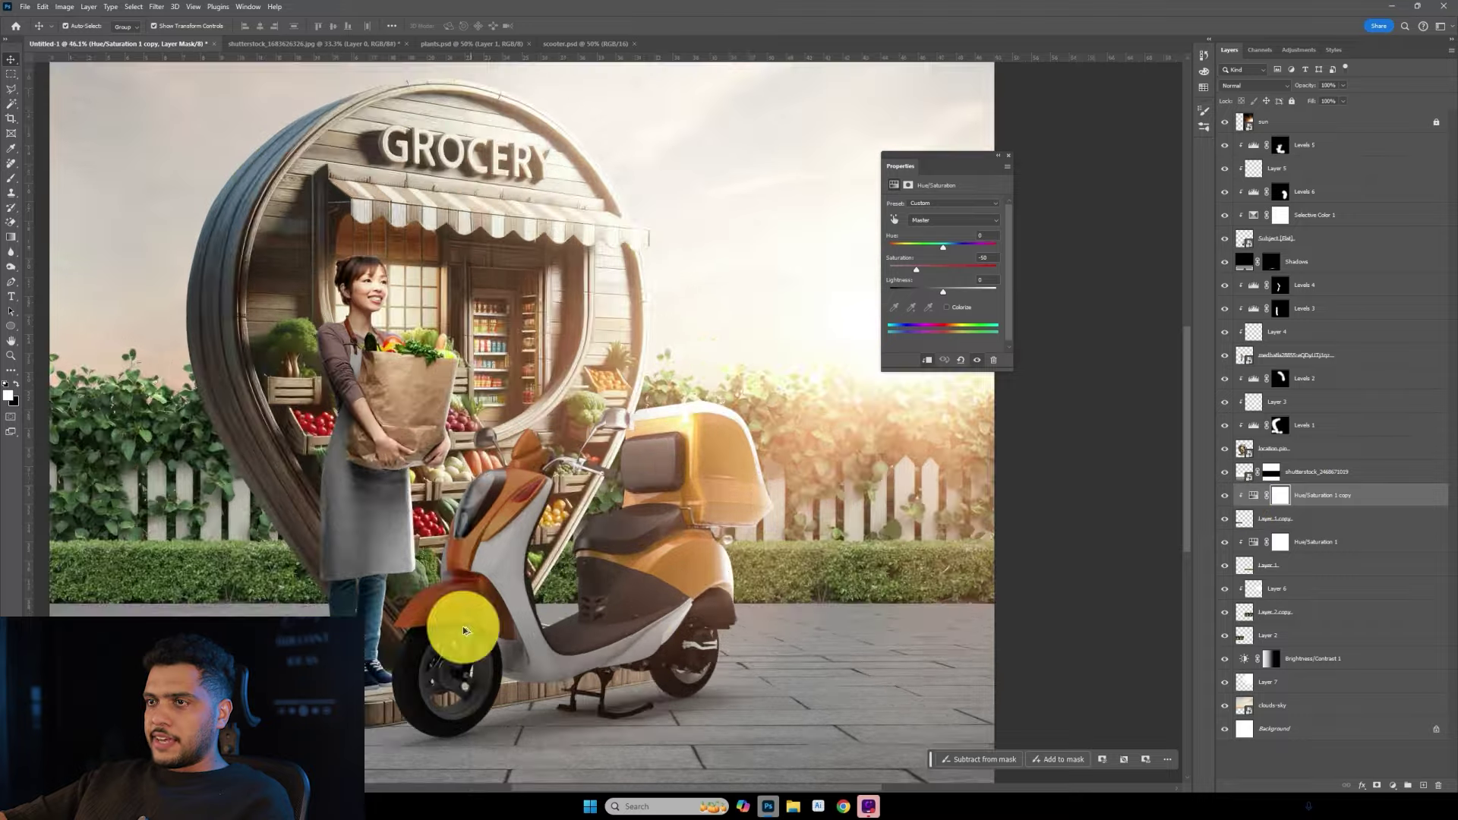
{"action": "scroll", "coordinate": [259, 559], "scroll_direction": "up", "scroll_amount": 2}
{"action": "scroll", "coordinate": [527, 527], "scroll_direction": "down", "scroll_amount": 2}
{"action": "scroll", "coordinate": [511, 544], "scroll_direction": "up", "scroll_amount": 1}
{"action": "scroll", "coordinate": [511, 544], "scroll_direction": "up", "scroll_amount": 3}
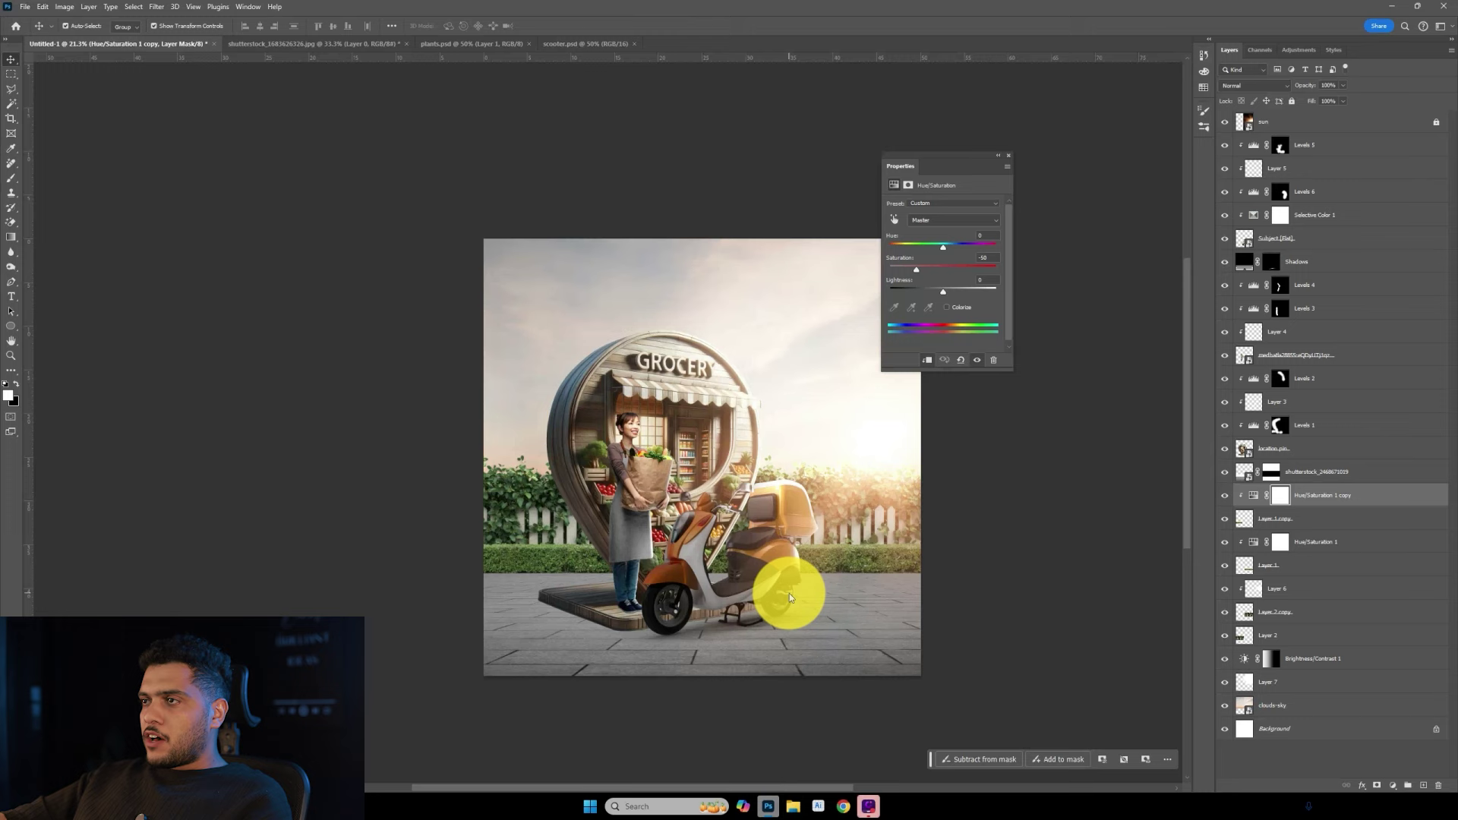
Place the Sun Reflection image, scale it into the lower right, and stack it above shutterstock.
{"action": "left_click_drag", "start_coordinate": [790, 594], "coordinate": [771, 554]}
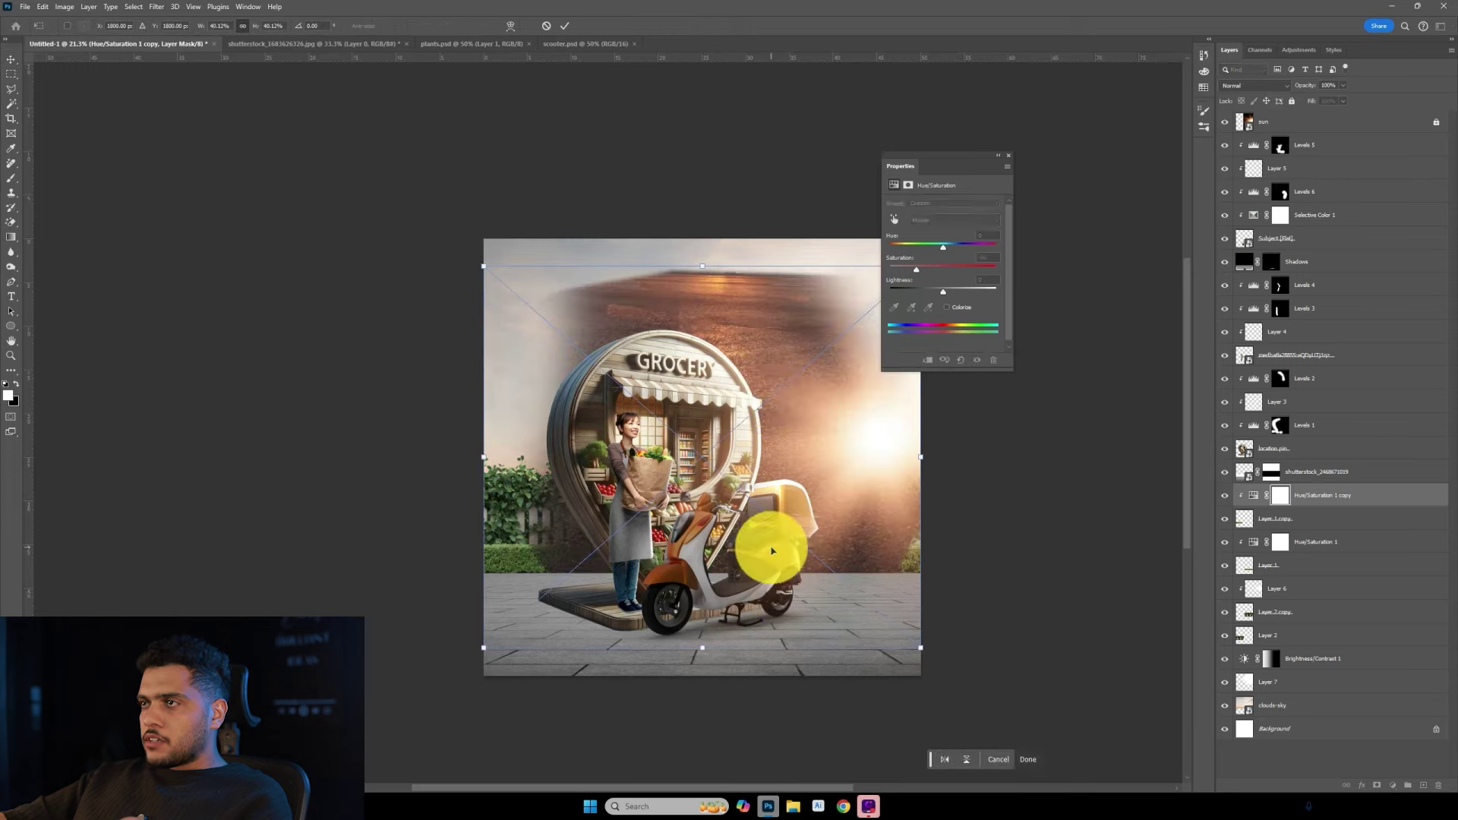
{"action": "left_click_drag", "start_coordinate": [768, 392], "coordinate": [872, 633]}
{"action": "key", "text": "Return"}
{"action": "key", "text": "ctrl+shift+bracketright"}
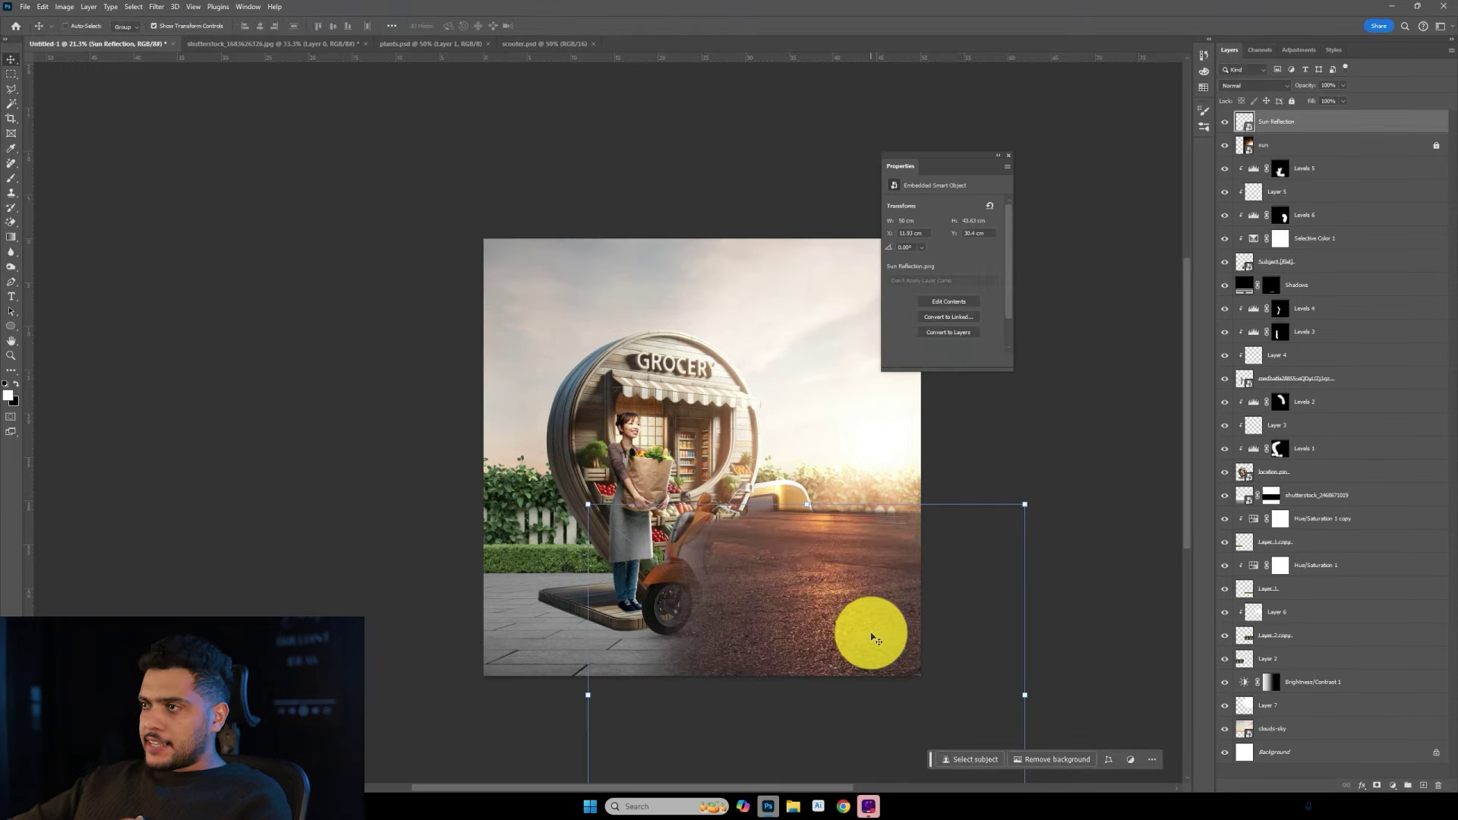
{"action": "left_click_drag", "start_coordinate": [1018, 507], "coordinate": [897, 610]}
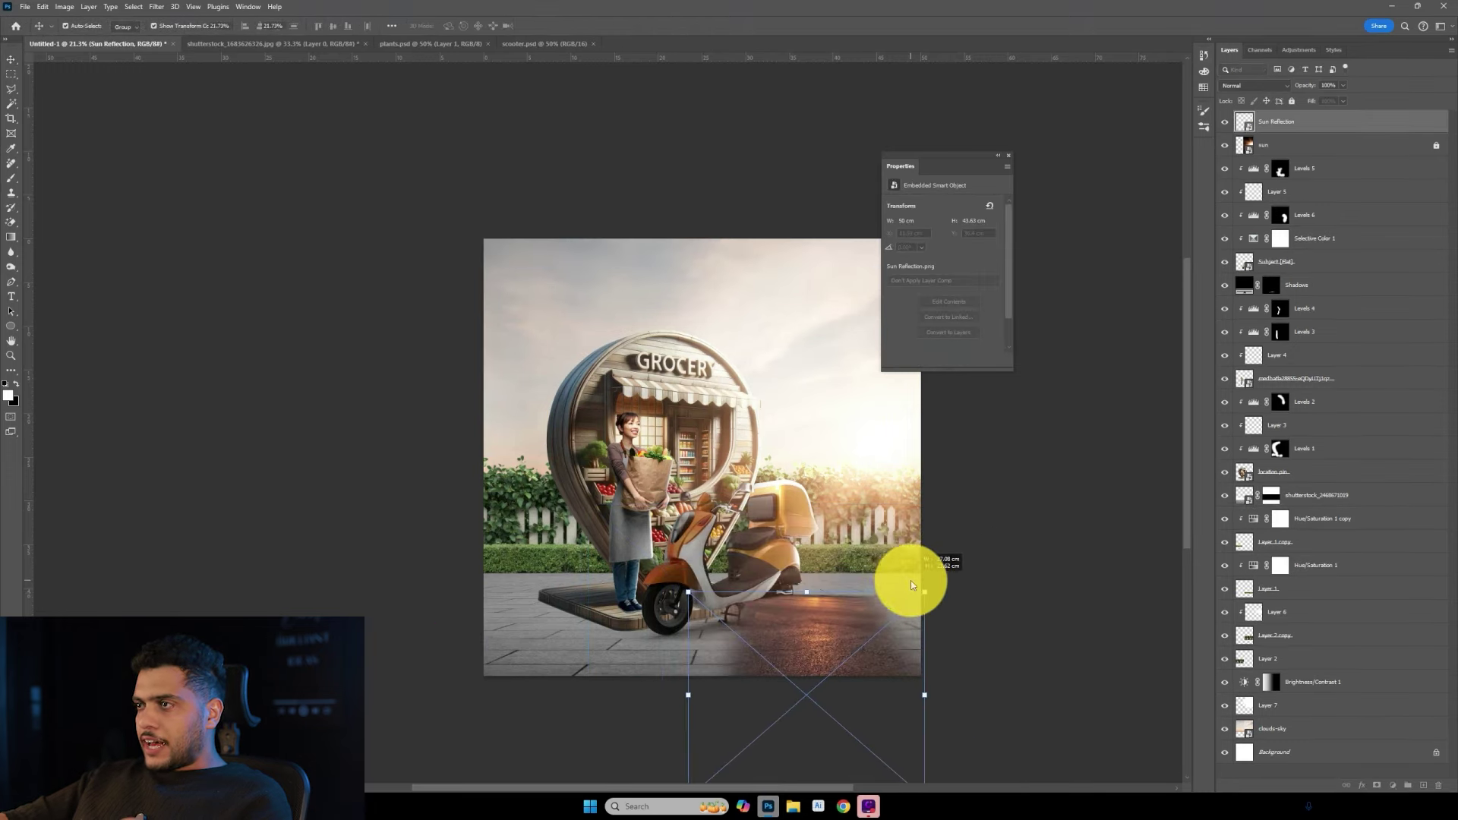
{"action": "key", "text": "Return"}
{"action": "key", "text": "ctrl+shift+bracketleft"}
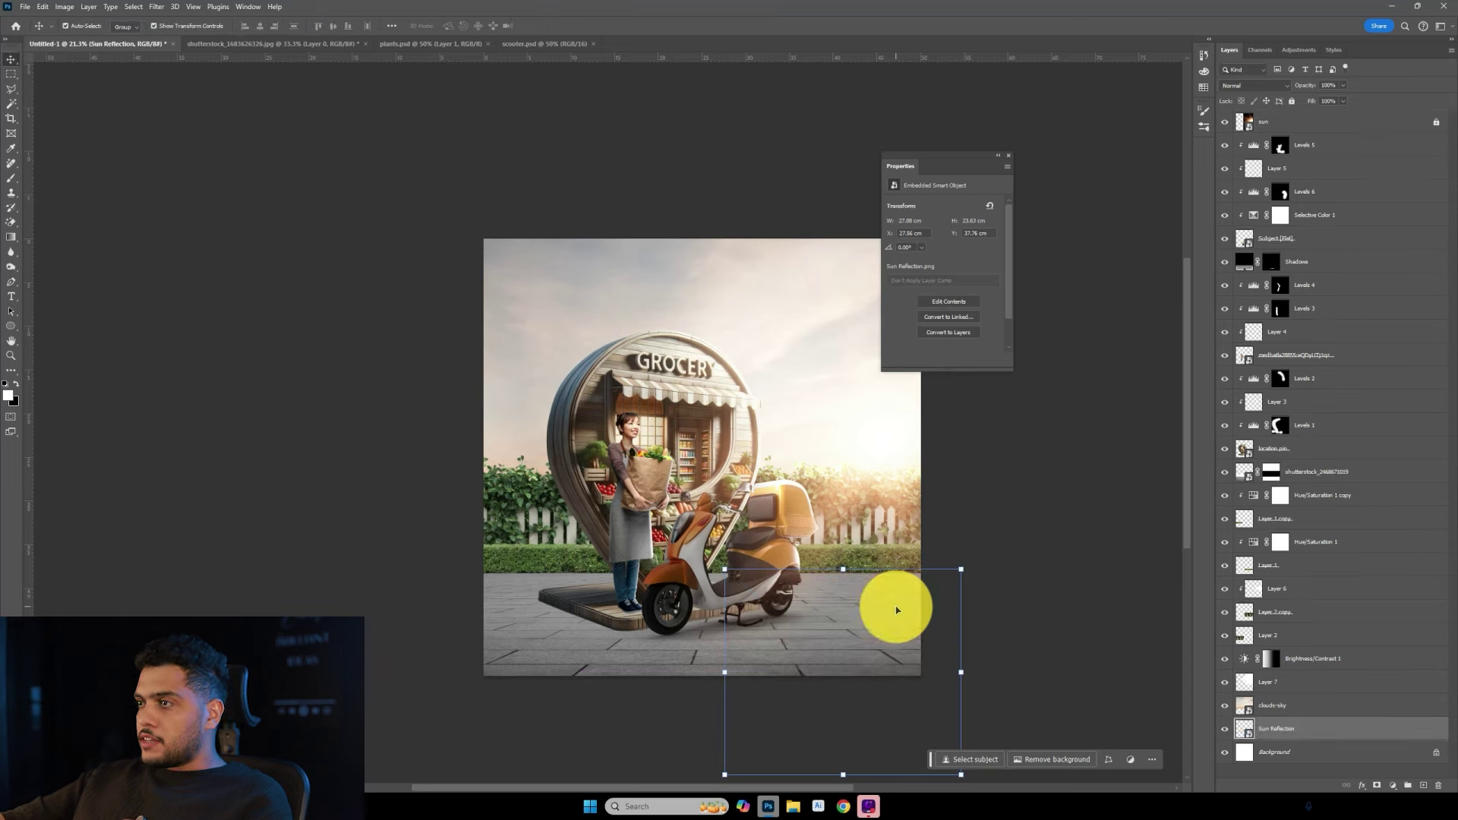
{"action": "left_click_drag", "start_coordinate": [1272, 730], "coordinate": [1284, 460]}
{"action": "scroll", "coordinate": [910, 637], "scroll_direction": "up", "scroll_amount": 2}
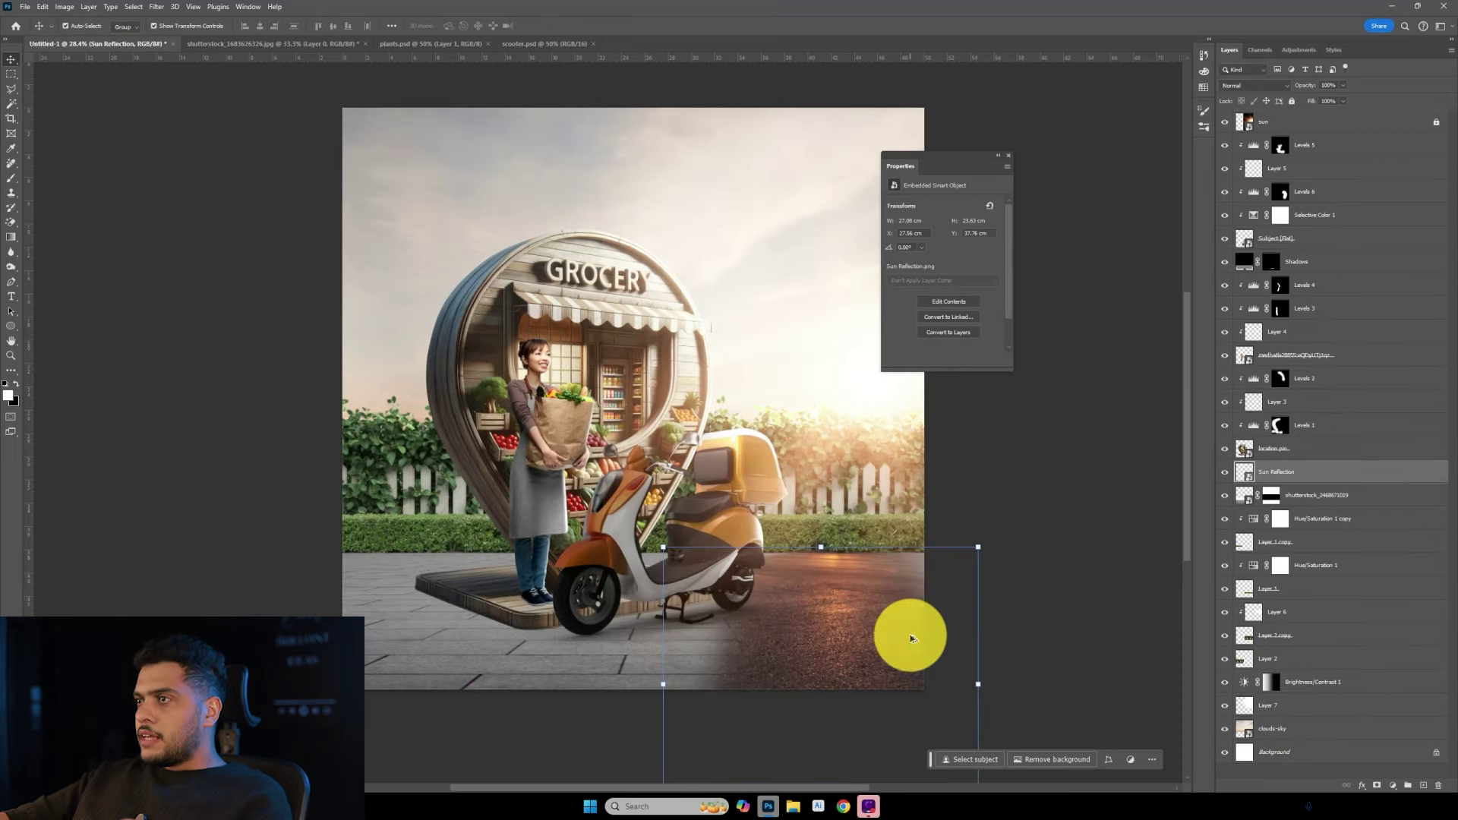
Set the reflection to Screen, split the Blend If black slider, and duplicate the layer.
{"action": "left_click", "coordinate": [1254, 85]}
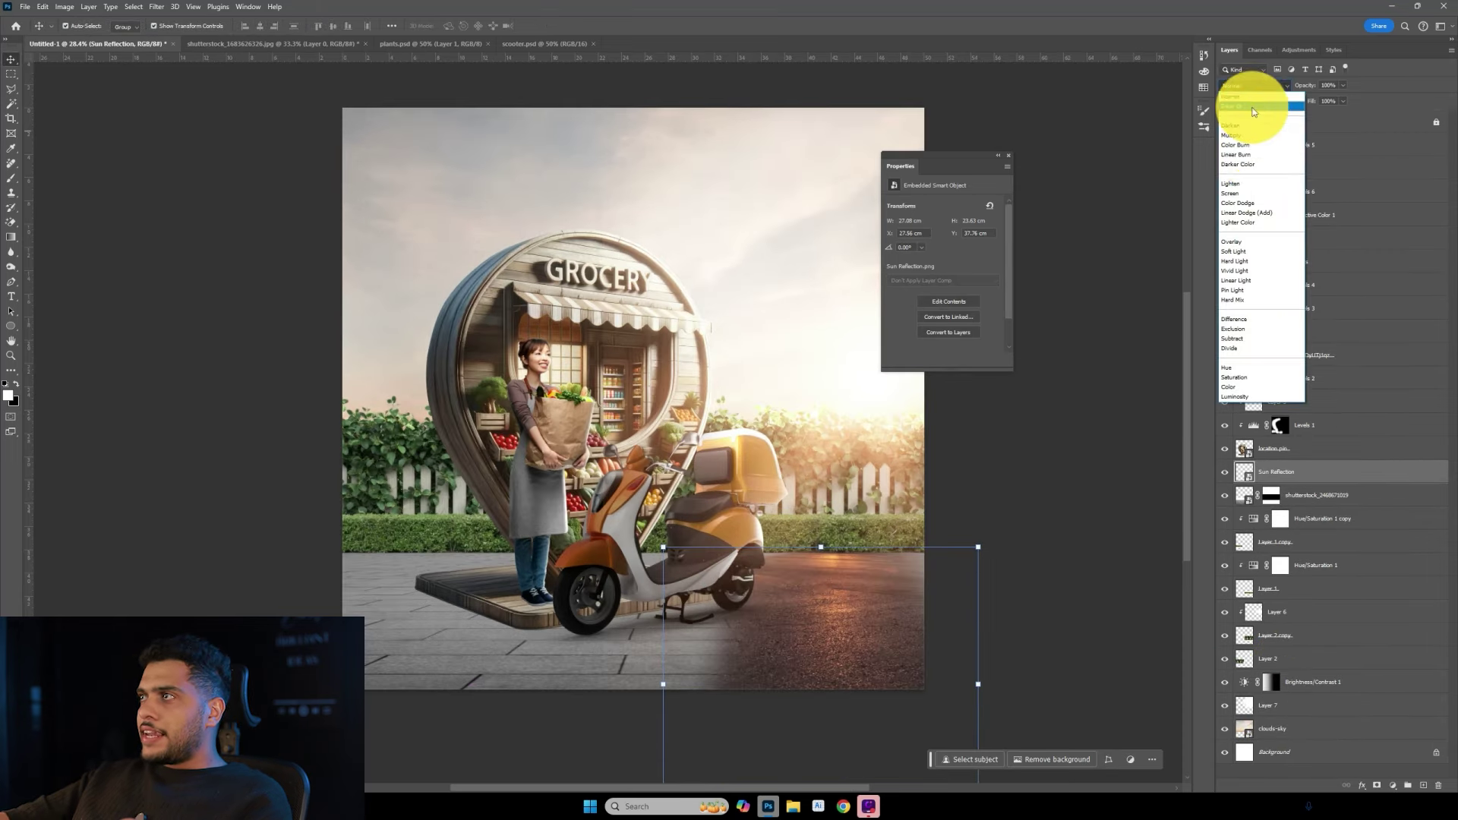
{"action": "left_click", "coordinate": [1259, 194]}
{"action": "double_click", "coordinate": [1373, 479]}
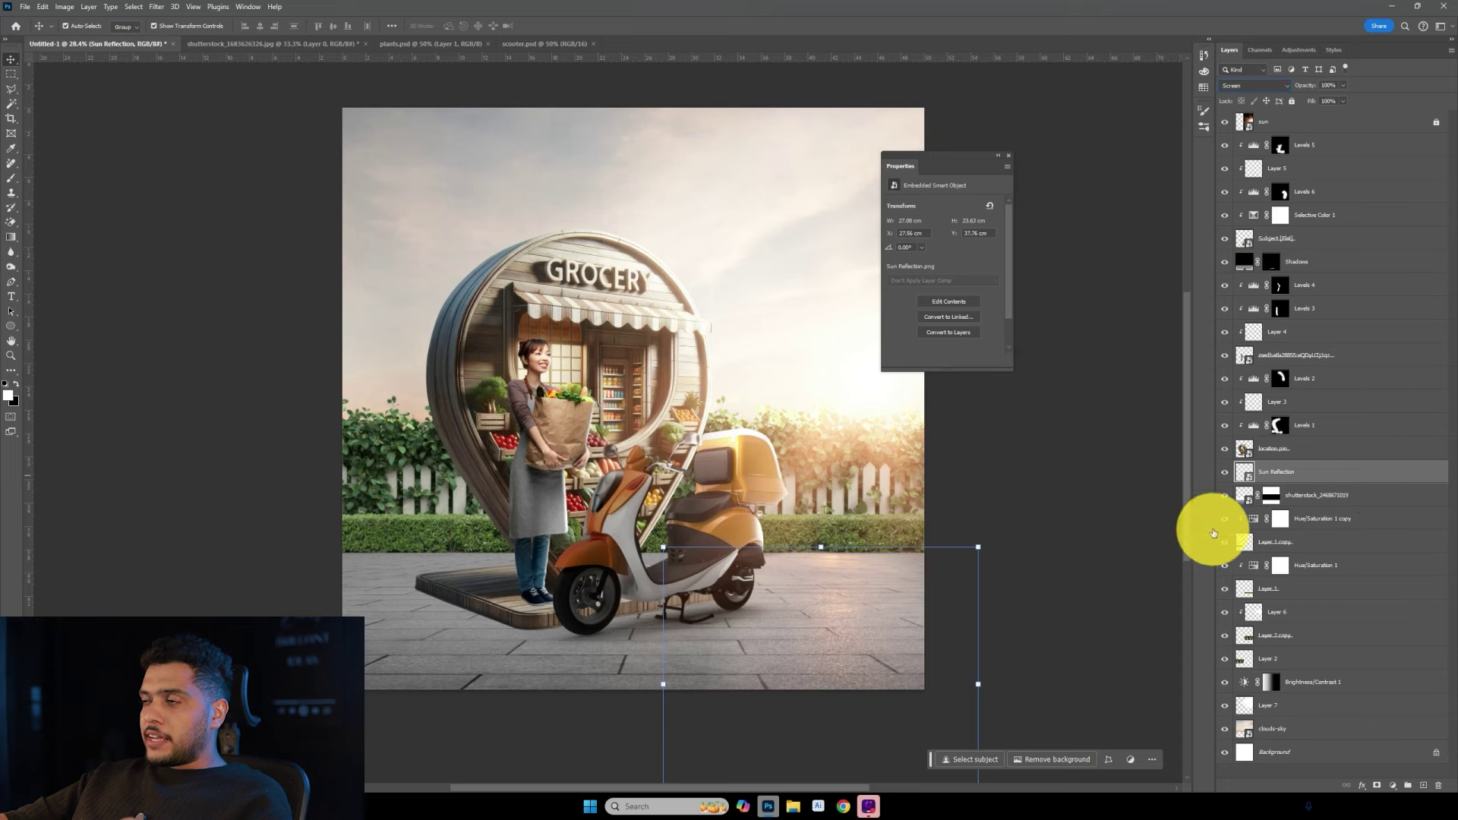
{"action": "left_click", "coordinate": [1397, 306]}
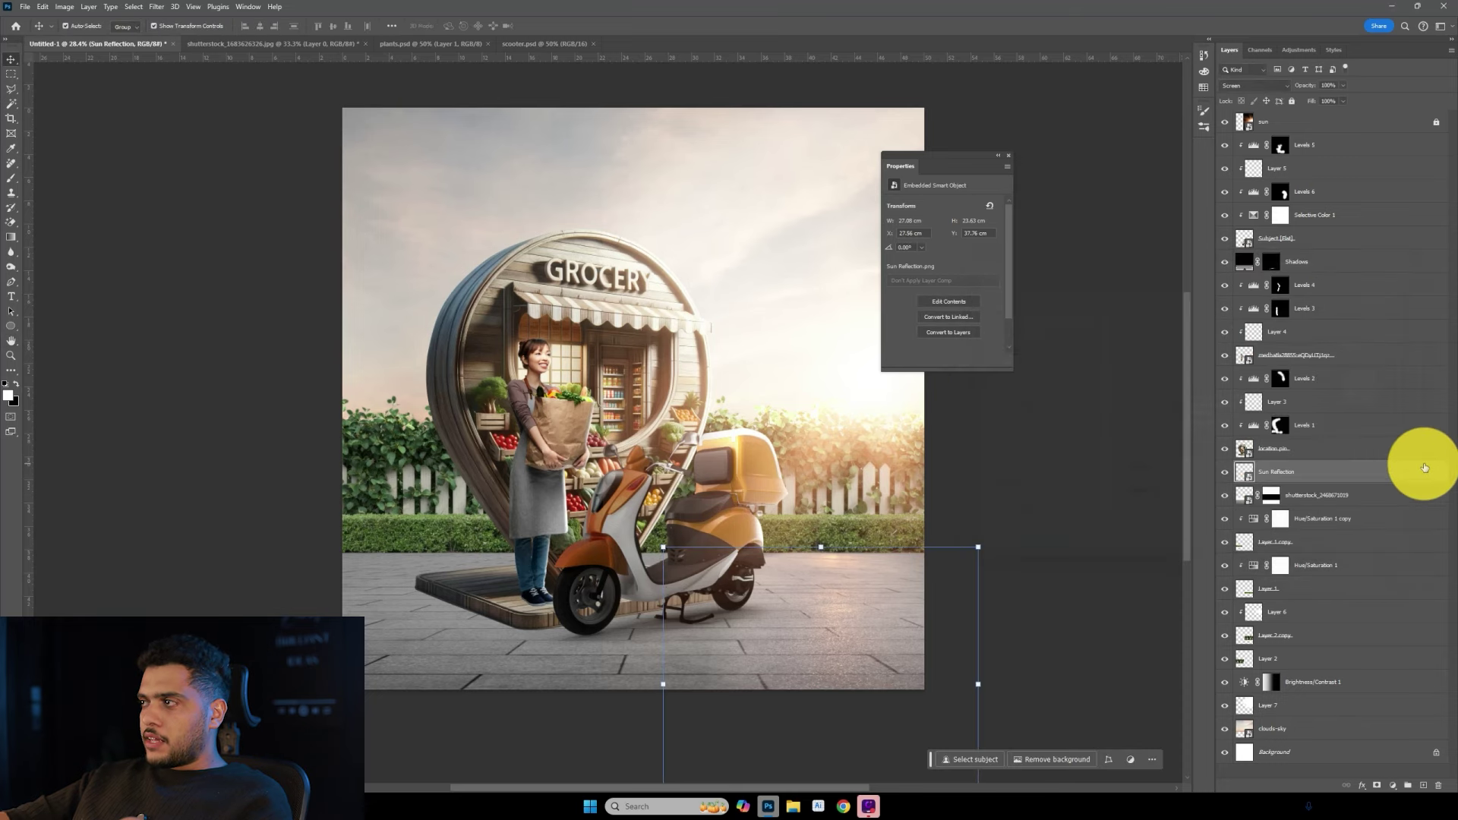
{"action": "double_click", "coordinate": [1360, 478]}
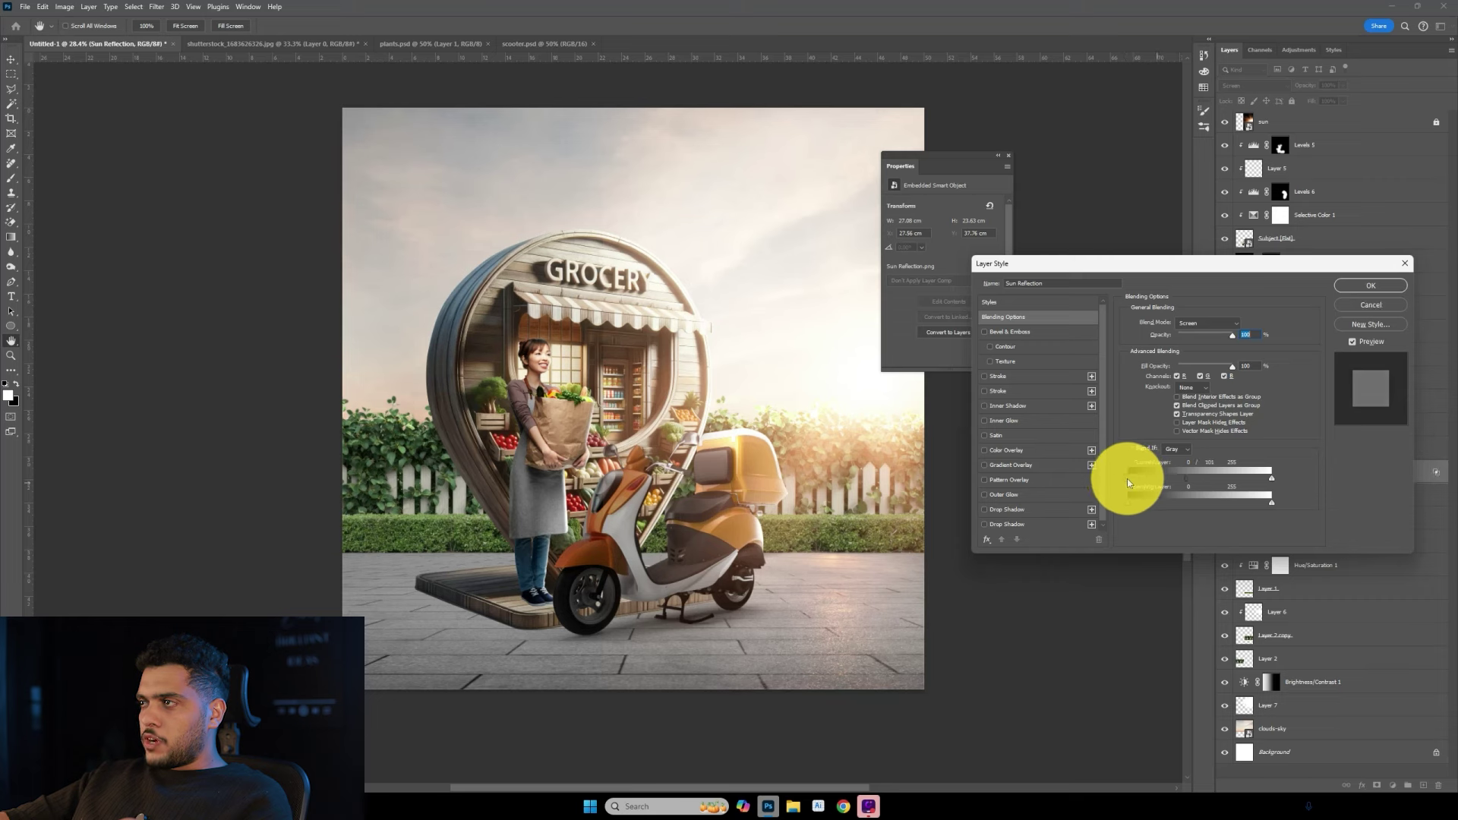
{"action": "left_click_drag", "start_coordinate": [1128, 479], "coordinate": [1164, 479]}
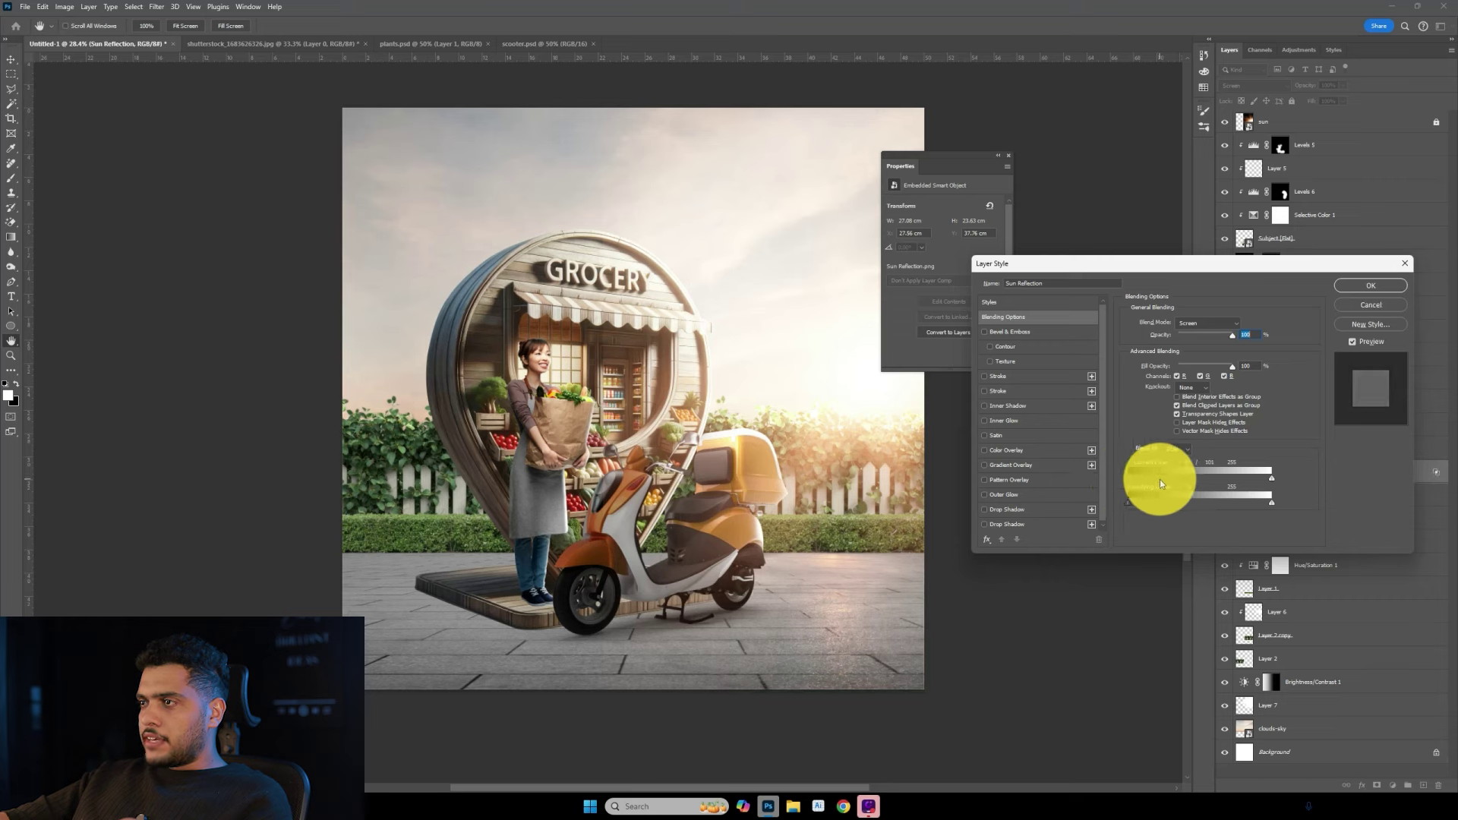
{"action": "left_click", "coordinate": [1367, 288]}
{"action": "key", "text": "v"}
{"action": "key", "text": "ctrl+j"}
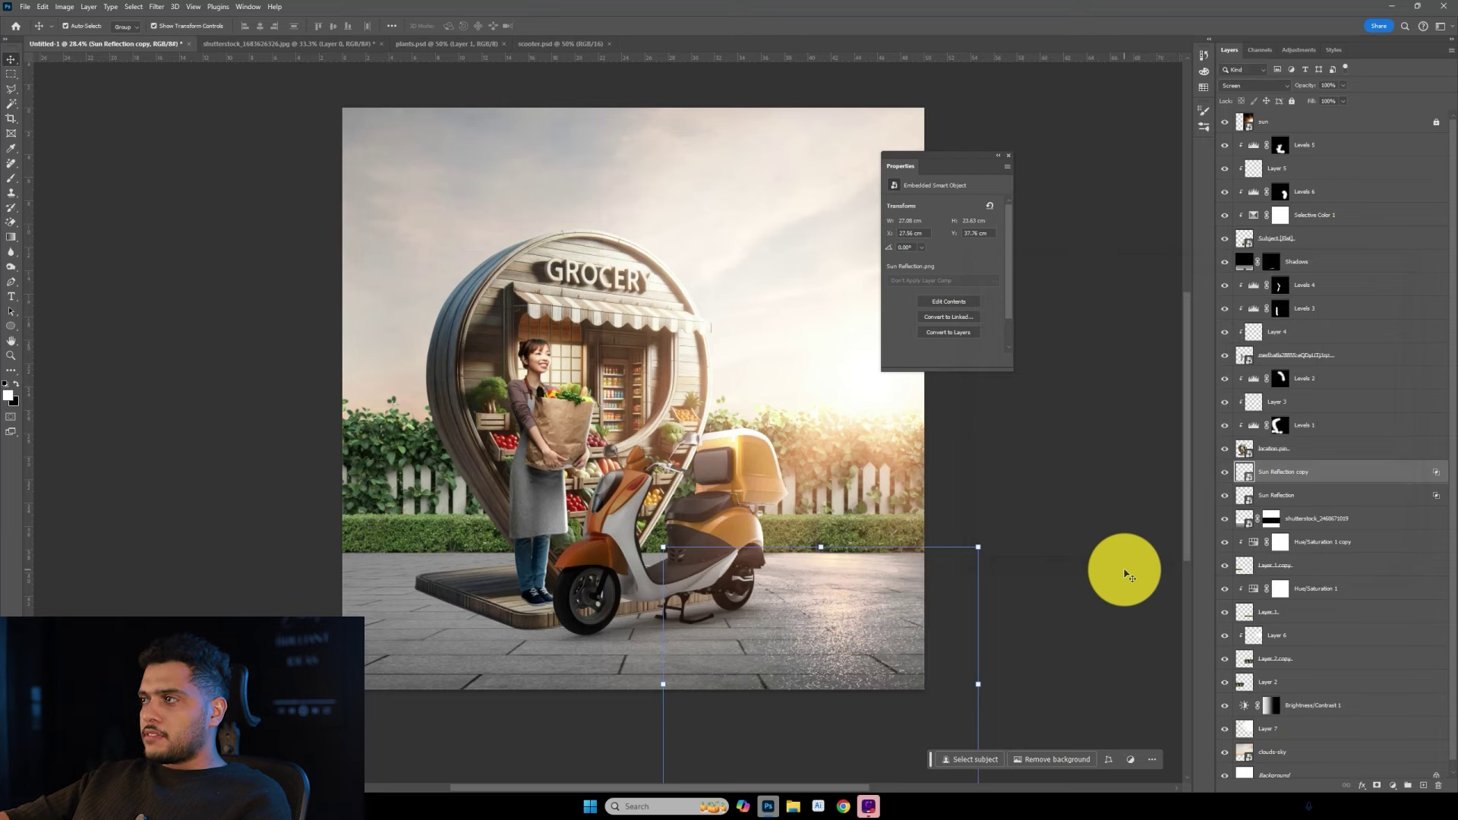
Show the reflection copy and group both sun reflection layers.
{"action": "key", "text": "ctrl+comma"}
{"action": "scroll", "coordinate": [786, 678], "scroll_direction": "down", "scroll_amount": 3}
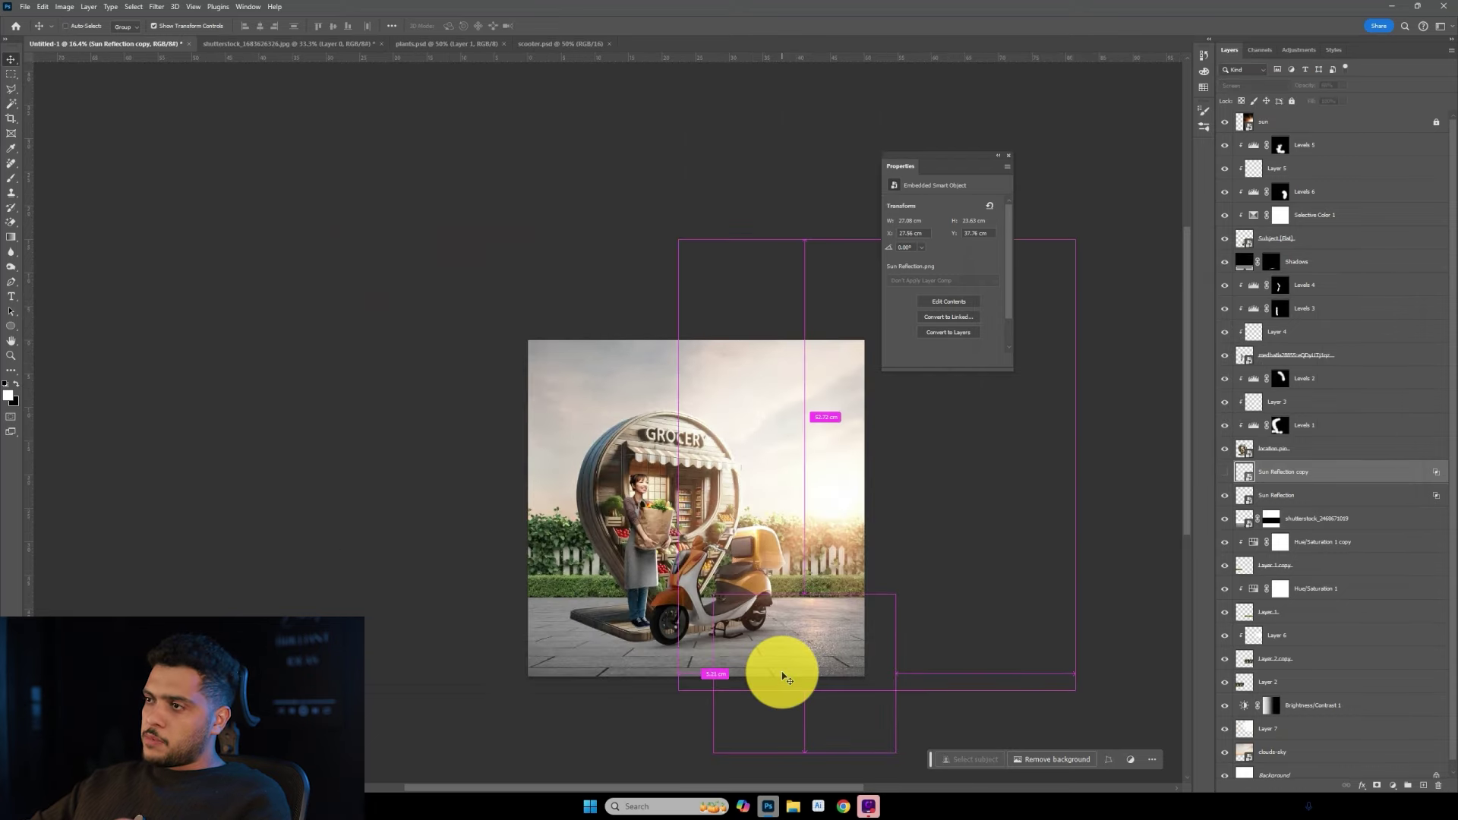
{"action": "scroll", "coordinate": [786, 679], "scroll_direction": "up", "scroll_amount": 3}
{"action": "left_click", "coordinate": [1224, 471]}
{"action": "left_click", "coordinate": [1324, 500], "text": "shift"}
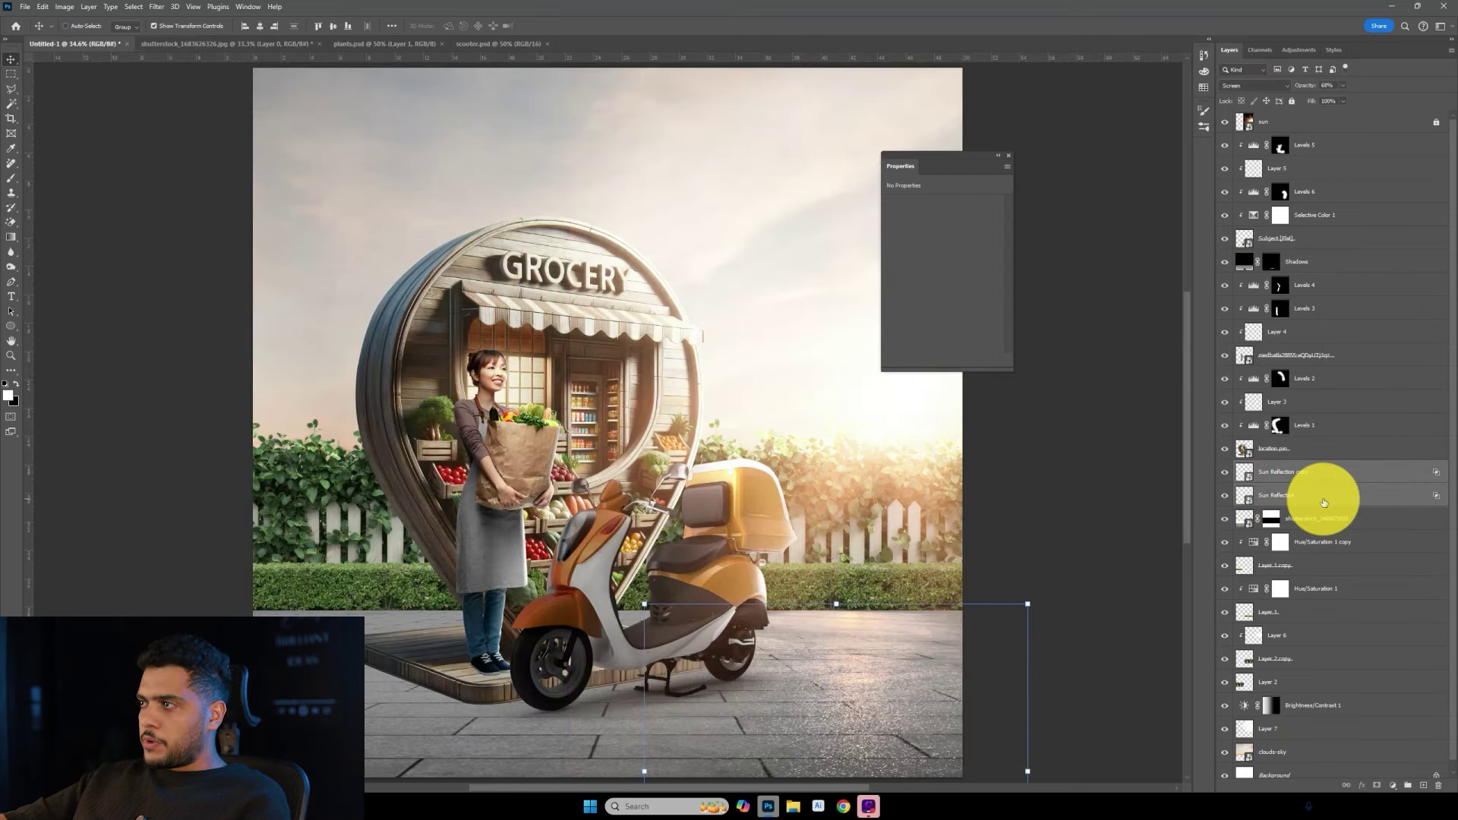
{"action": "key", "text": "ctrl+g"}
Try a Color Balance adjustment clipped to the reflection group, then undo the changes.
{"action": "left_click", "coordinate": [1393, 785]}
{"action": "left_click", "coordinate": [1400, 694]}
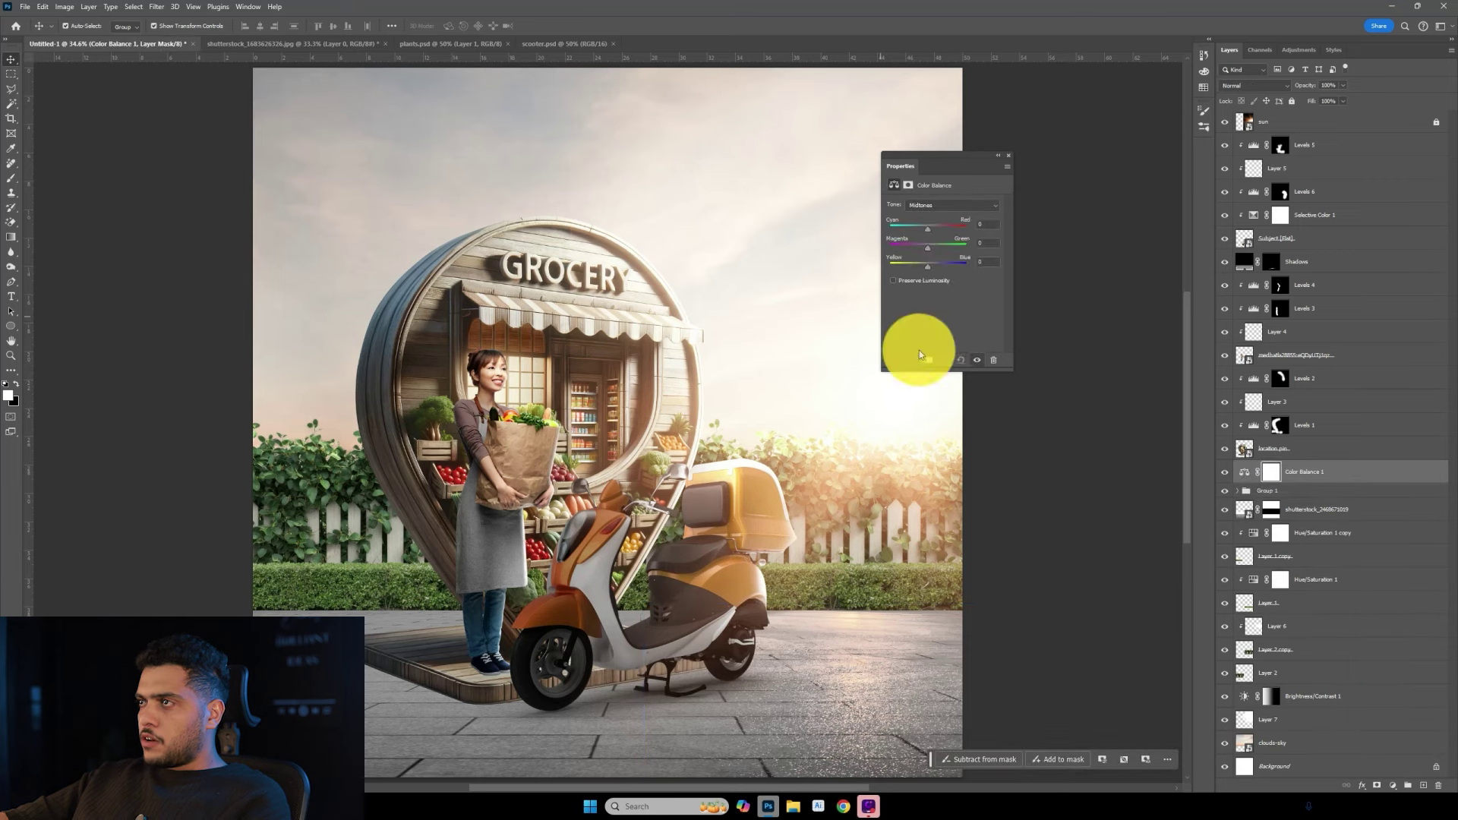
{"action": "left_click", "coordinate": [920, 355]}
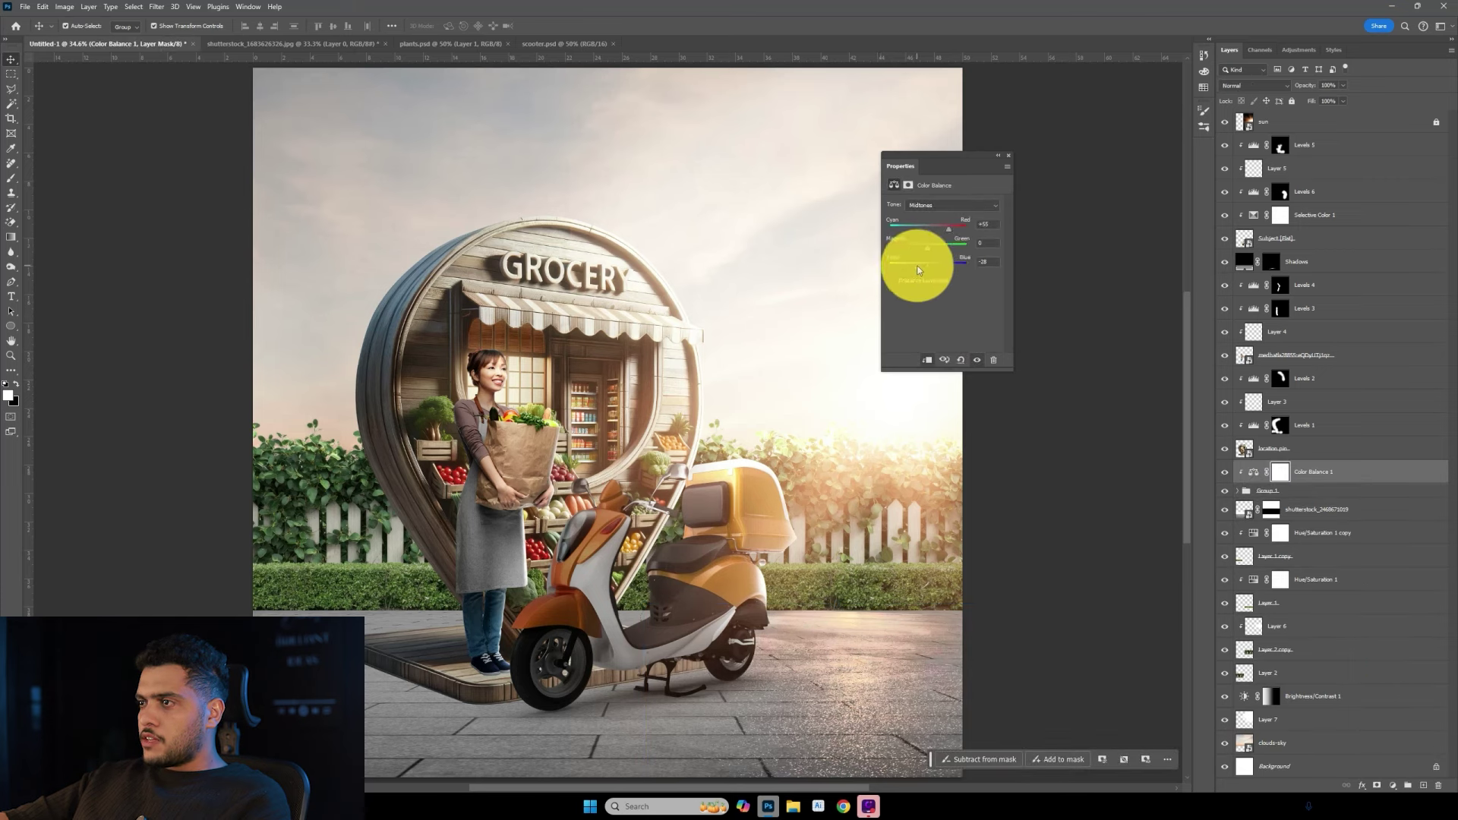
{"action": "left_click", "coordinate": [1267, 491], "text": "shift"}
{"action": "key", "text": "Delete"}
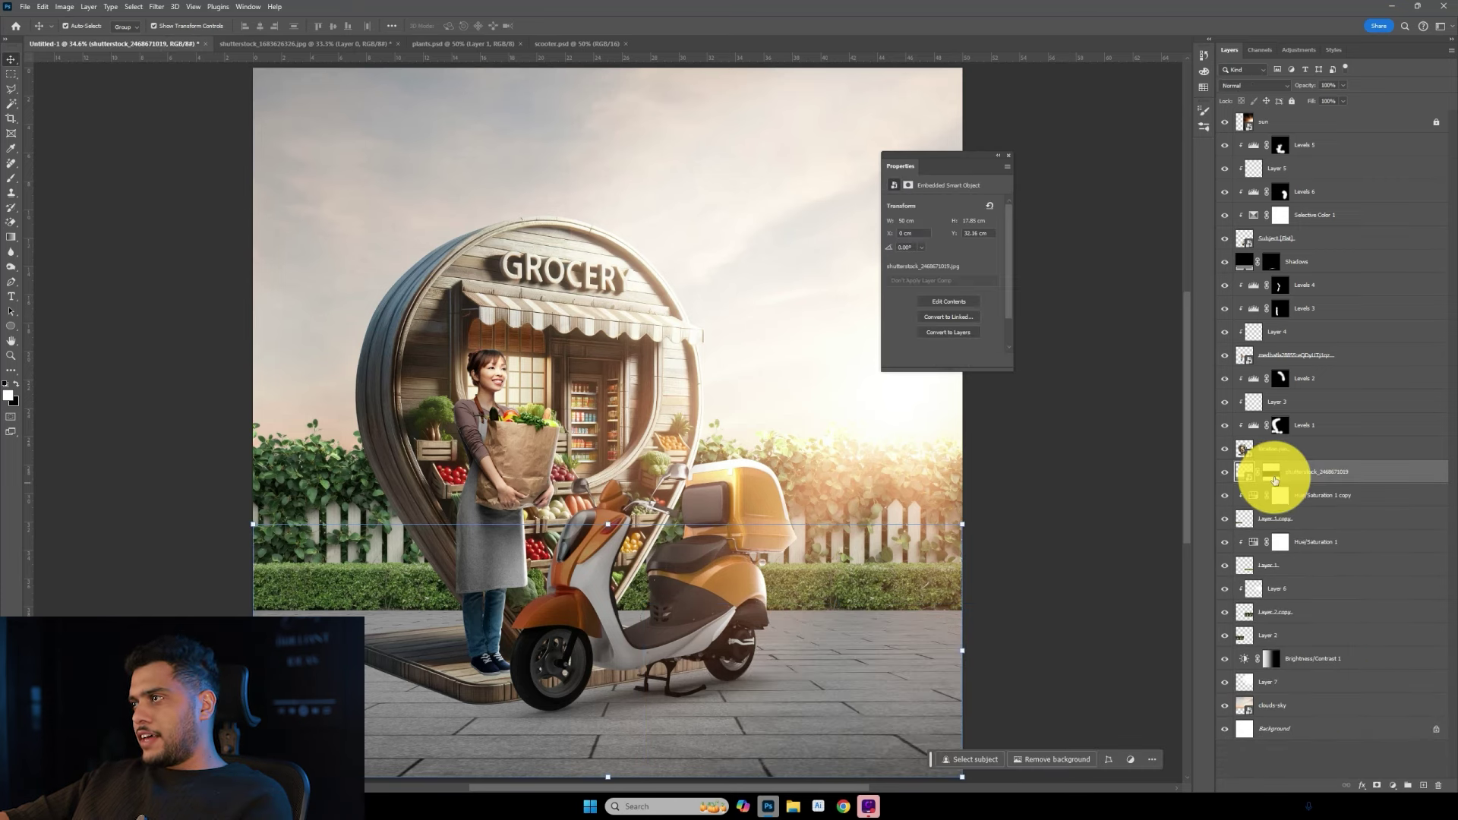
{"action": "key", "text": "ctrl+z"}
{"action": "key", "text": "ctrl+z"}
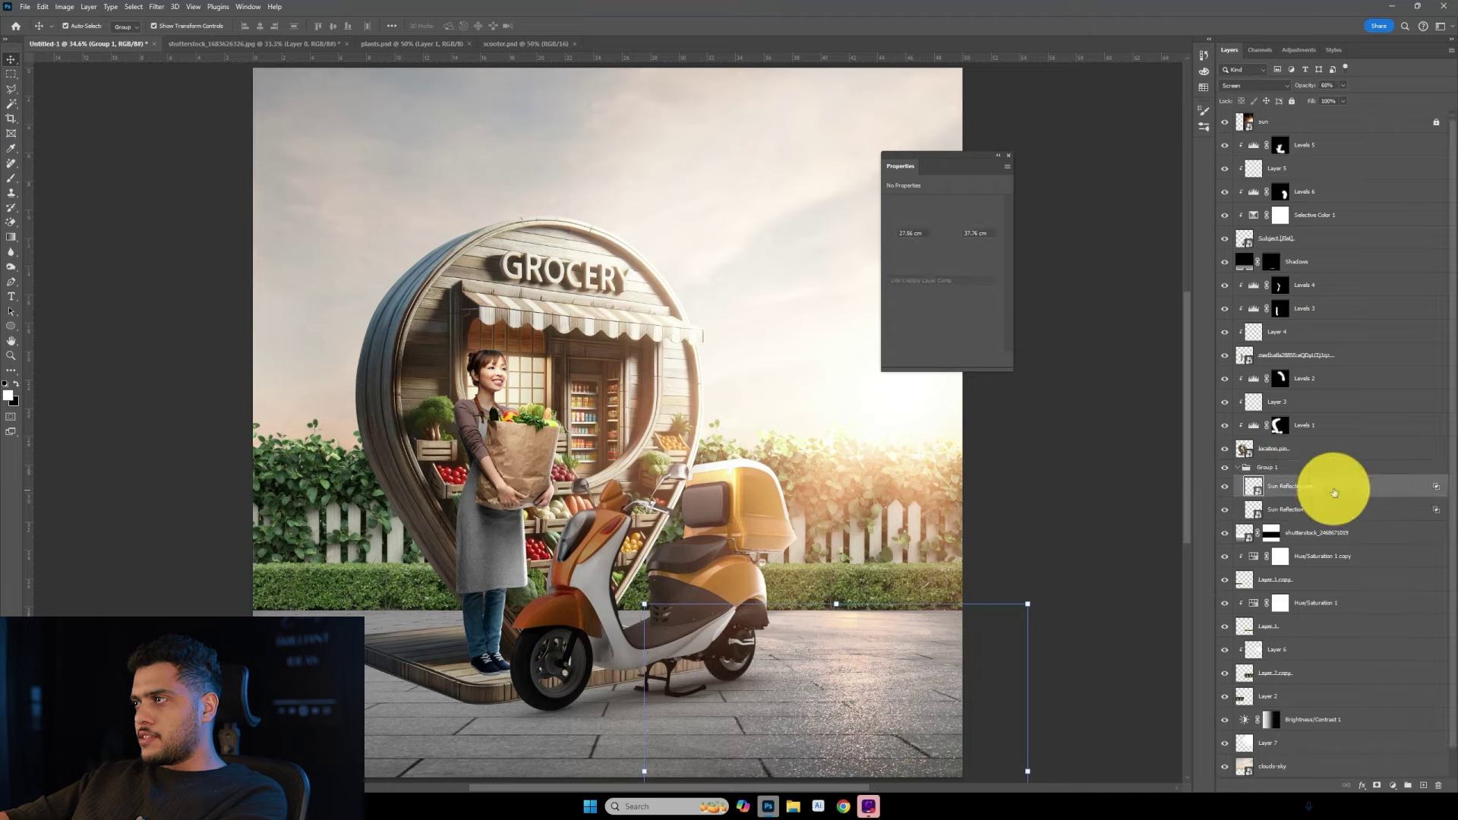
{"action": "key", "text": "ctrl+z"}
Recheck the reflection's blending options, fit the image to screen, and commit the placement.
{"action": "double_click", "coordinate": [1285, 491]}
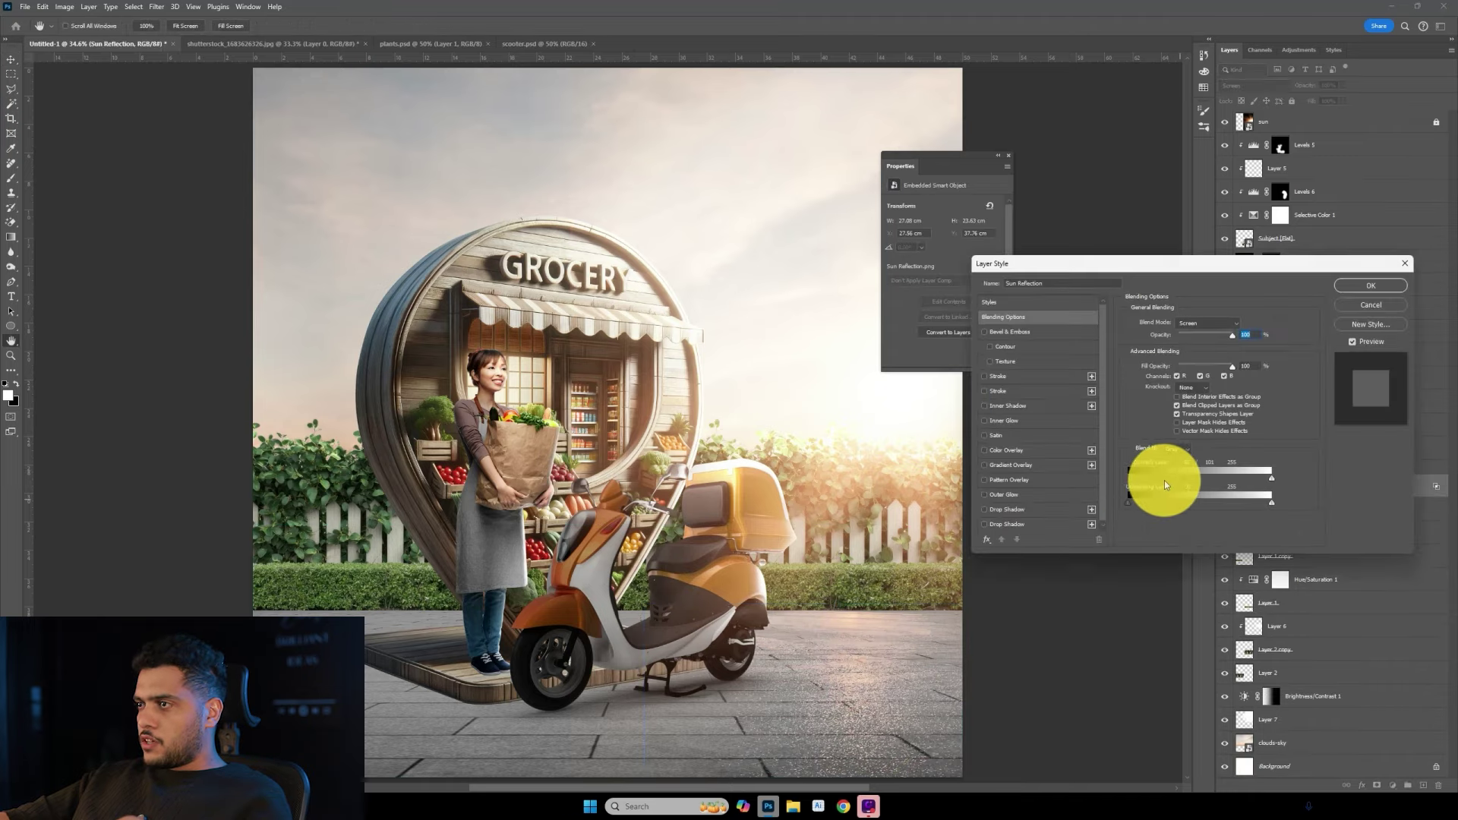
{"action": "key", "text": "Return"}
{"action": "scroll", "coordinate": [773, 619], "scroll_direction": "up", "scroll_amount": 3}
{"action": "key", "text": "v"}
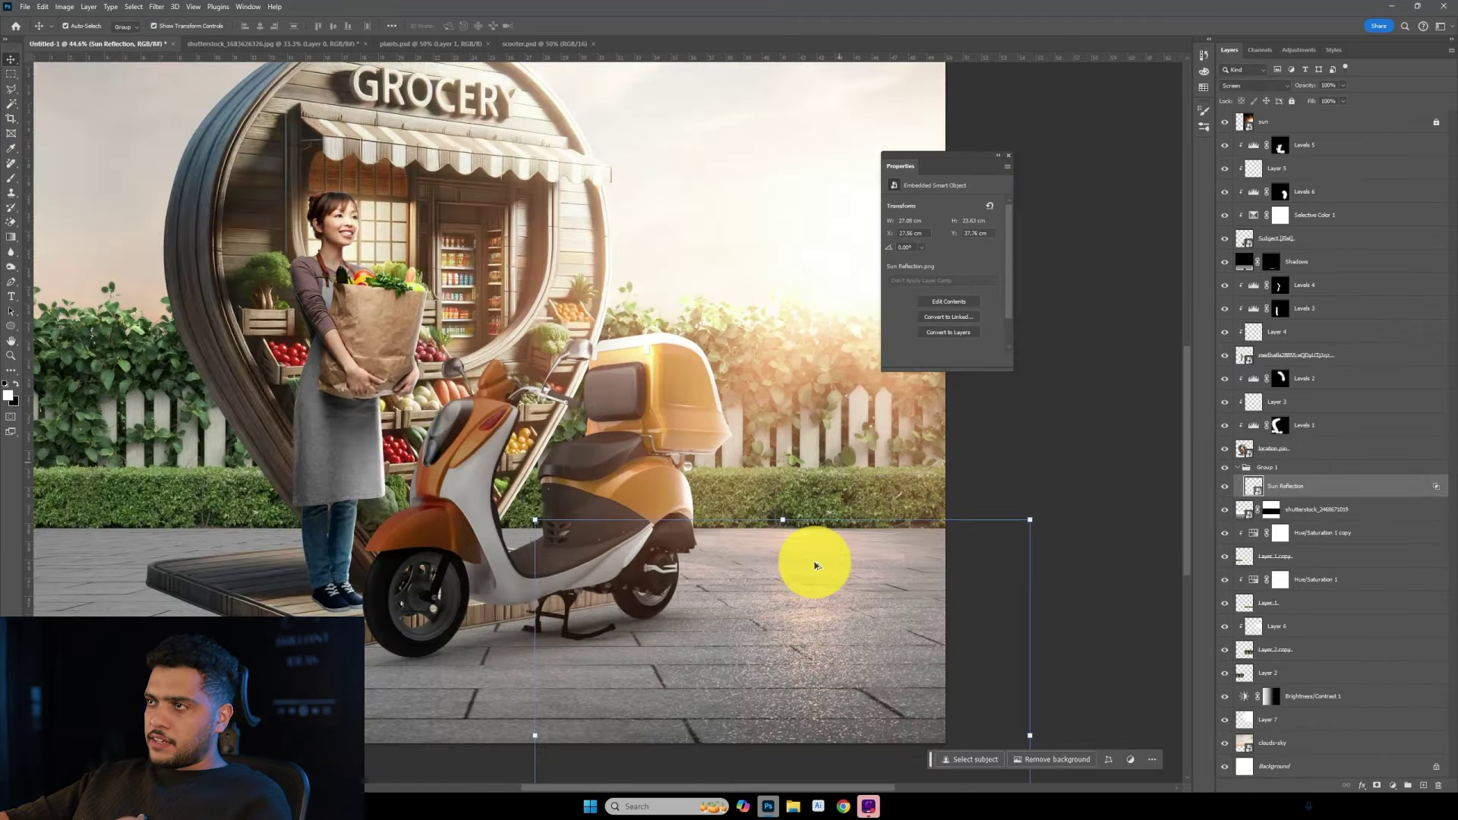
{"action": "key", "text": "ctrl+0"}
{"action": "left_click", "coordinate": [1006, 542]}
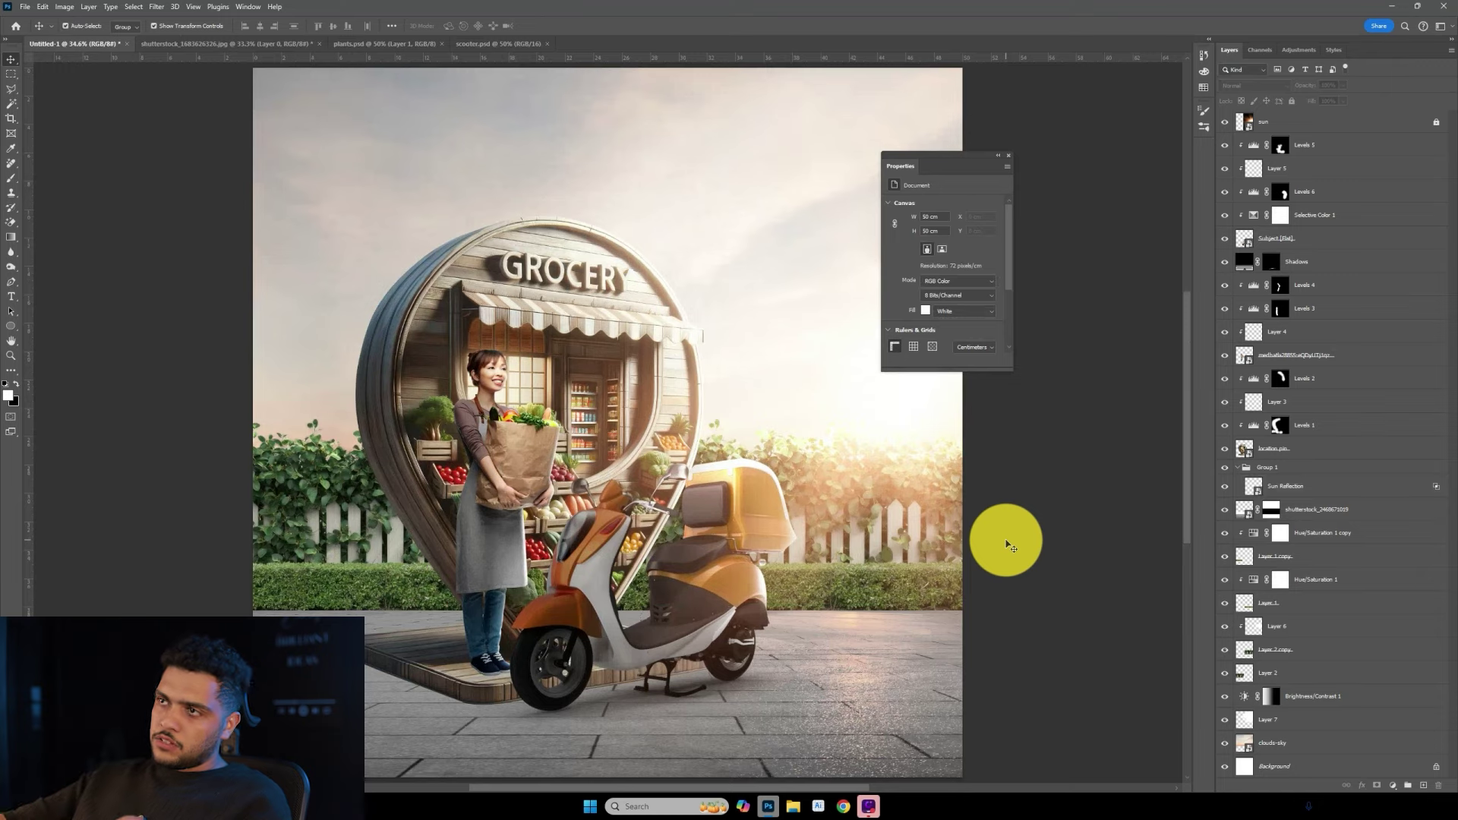
{"action": "scroll", "coordinate": [912, 577], "scroll_direction": "down", "scroll_amount": 2}
{"action": "scroll", "coordinate": [781, 585], "scroll_direction": "up", "scroll_amount": 2}
{"action": "scroll", "coordinate": [586, 715], "scroll_direction": "down", "scroll_amount": 1}
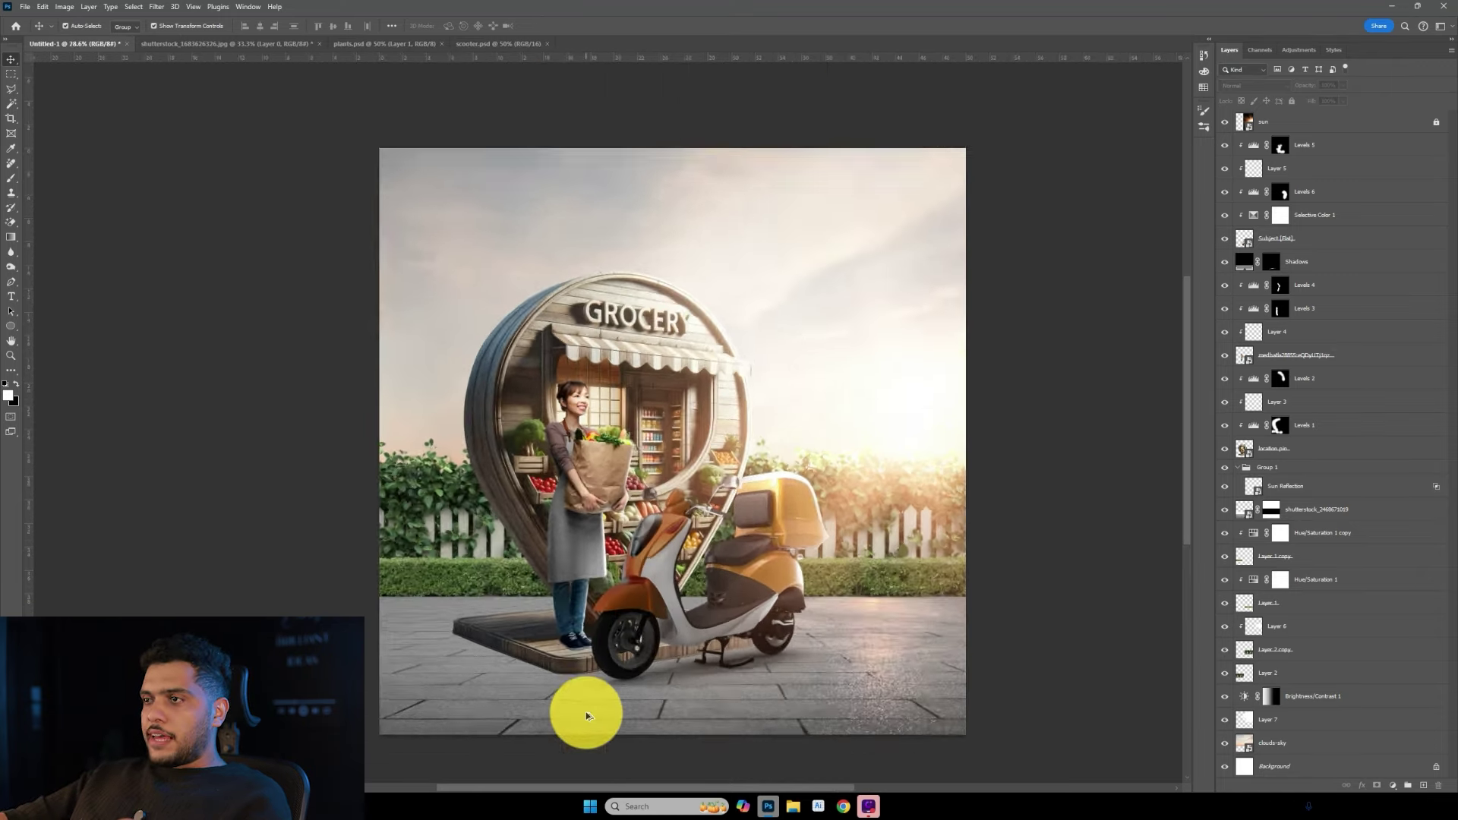
{"action": "scroll", "coordinate": [587, 715], "scroll_direction": "up", "scroll_amount": 2}
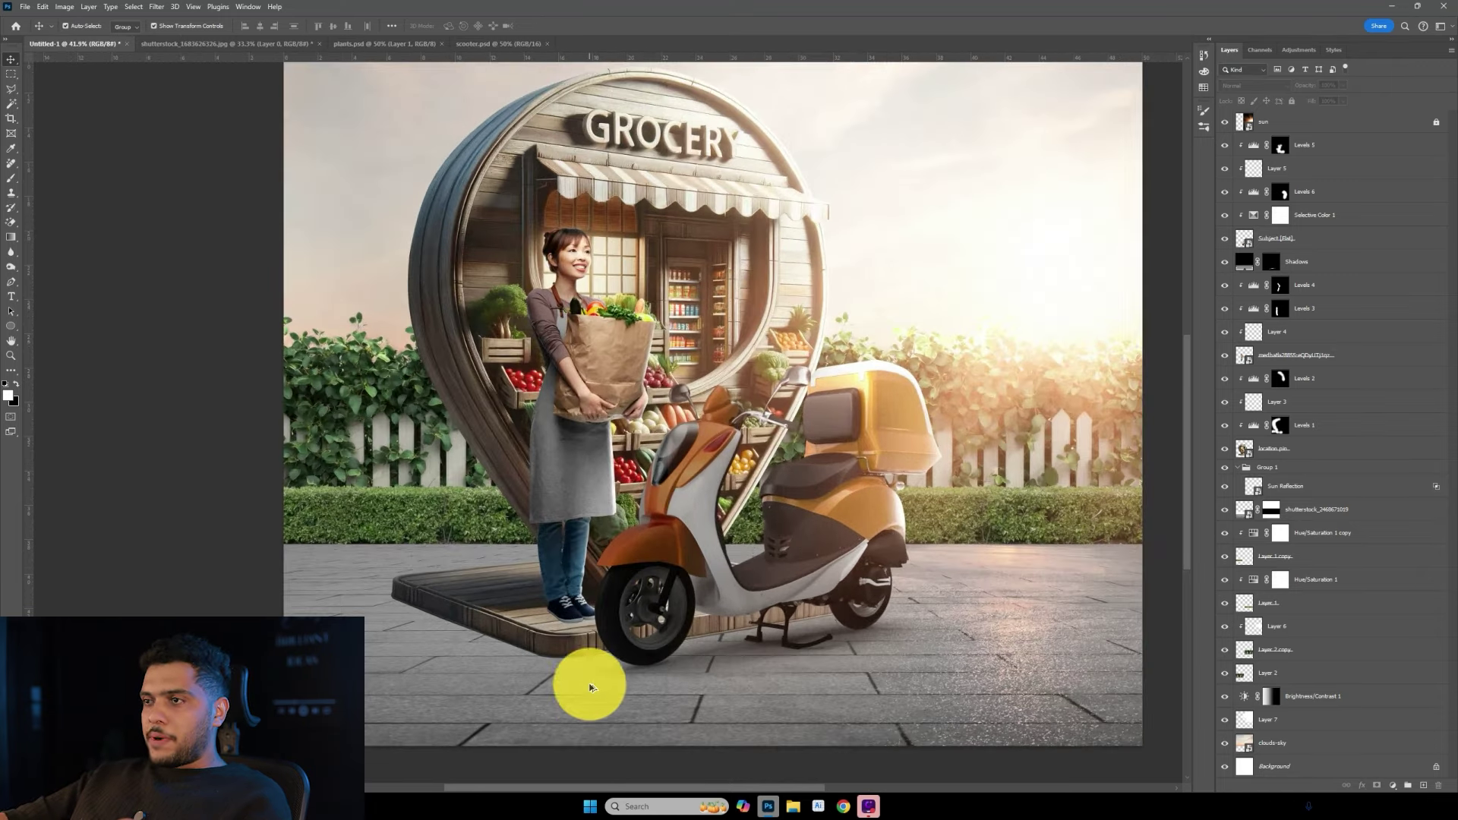
{"action": "left_click", "coordinate": [500, 653]}
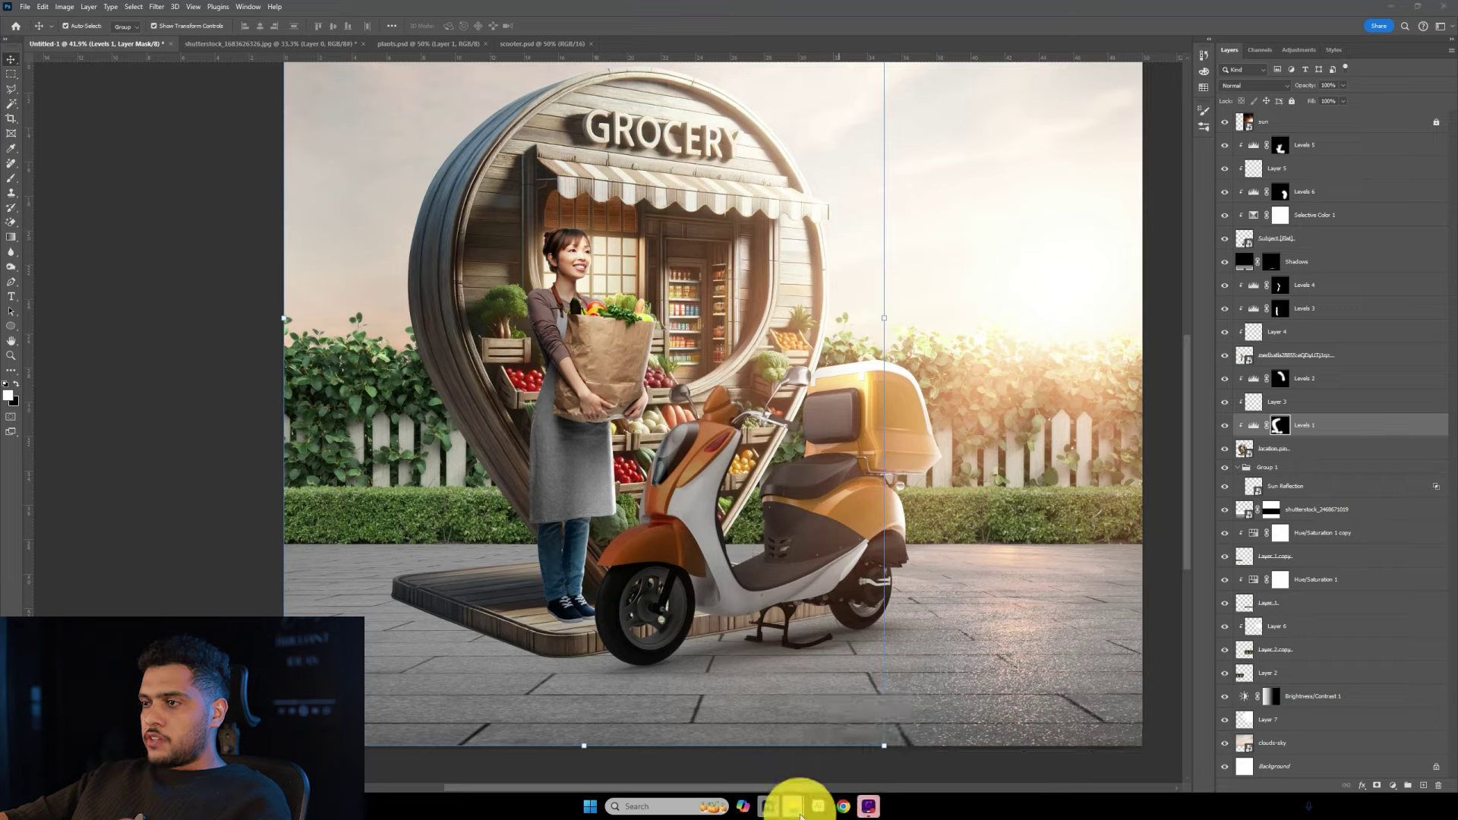
Open the original grocery-pin image from the source folder and browse the nearby images.
{"action": "left_click", "coordinate": [816, 756]}
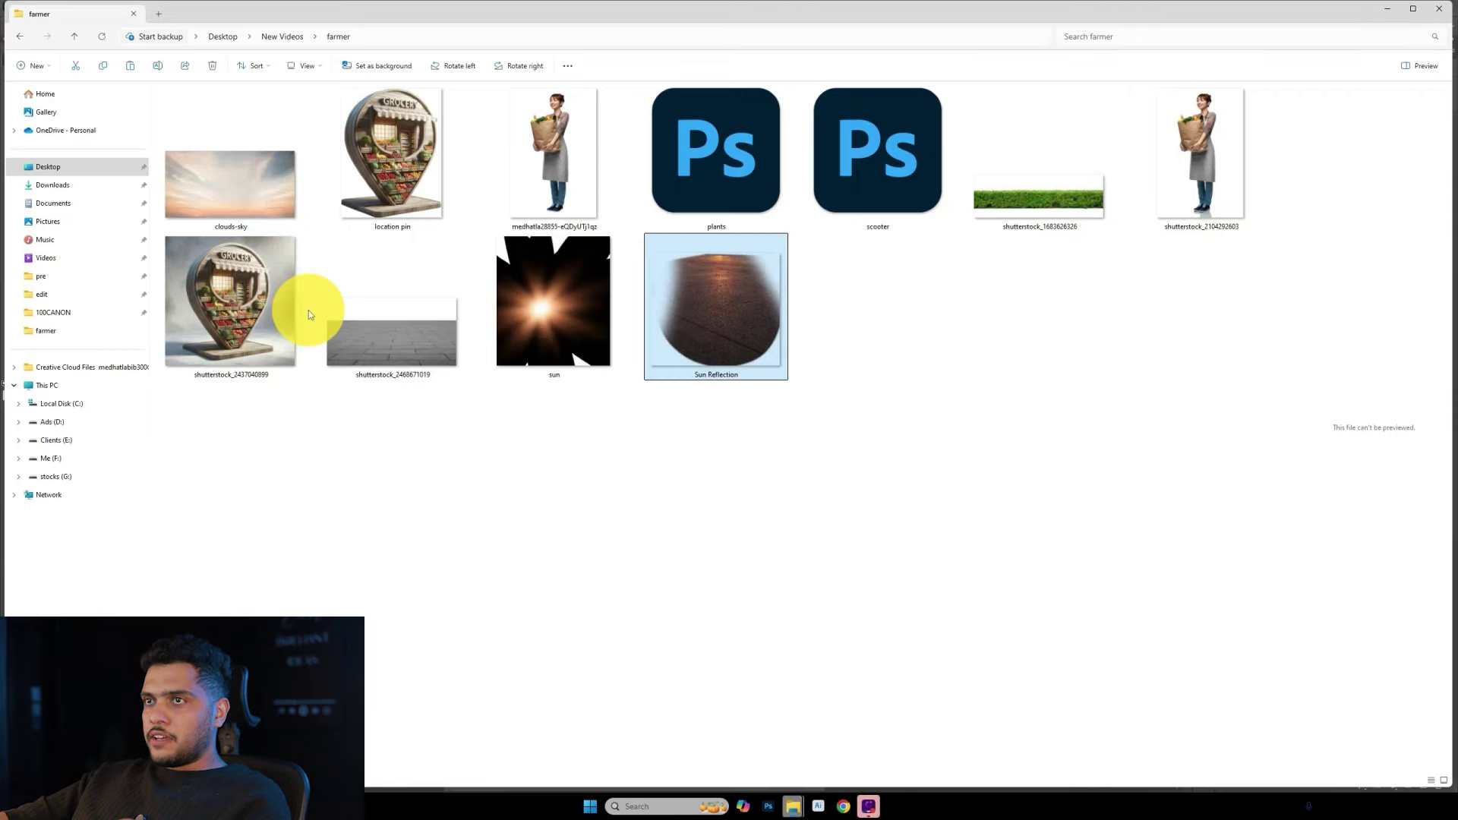
{"action": "double_click", "coordinate": [276, 330]}
{"action": "key", "text": "Left"}
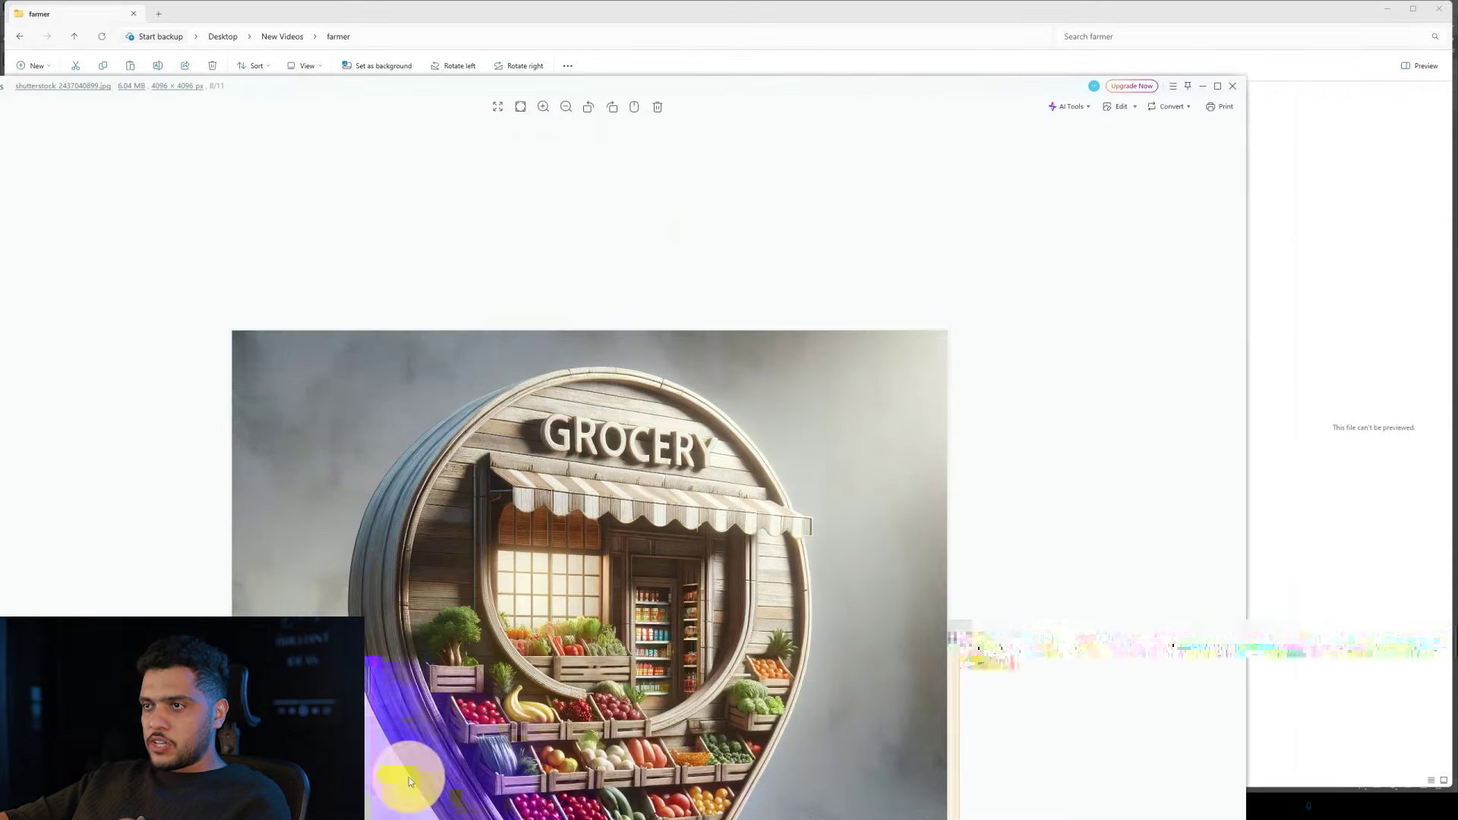
{"action": "key", "text": "Left"}
{"action": "key", "text": "Left"}
{"action": "key", "text": "Escape"}
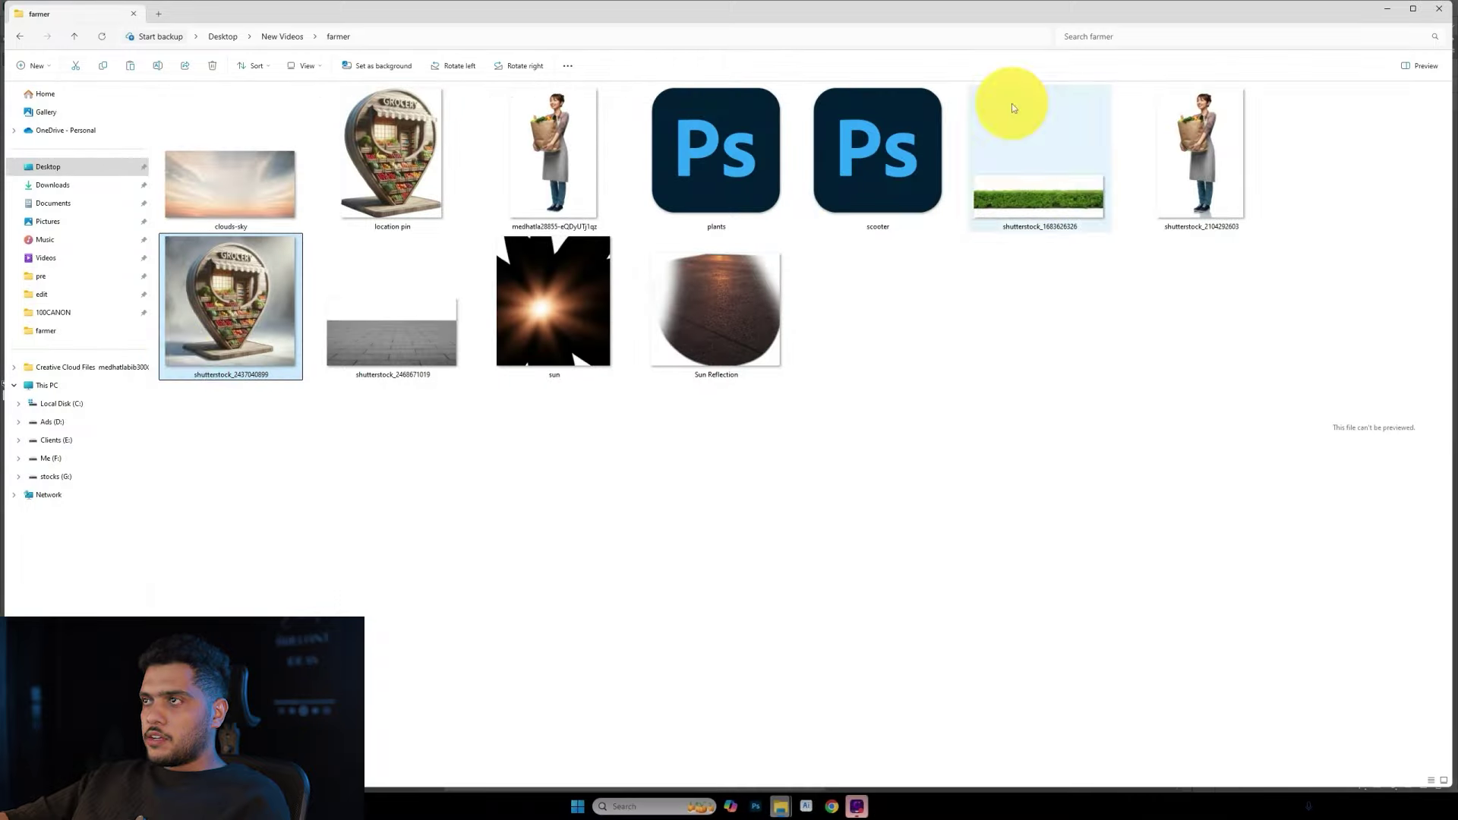
Zoom and pan to the pin's wooden base, then return to Photoshop.
{"action": "double_click", "coordinate": [197, 354]}
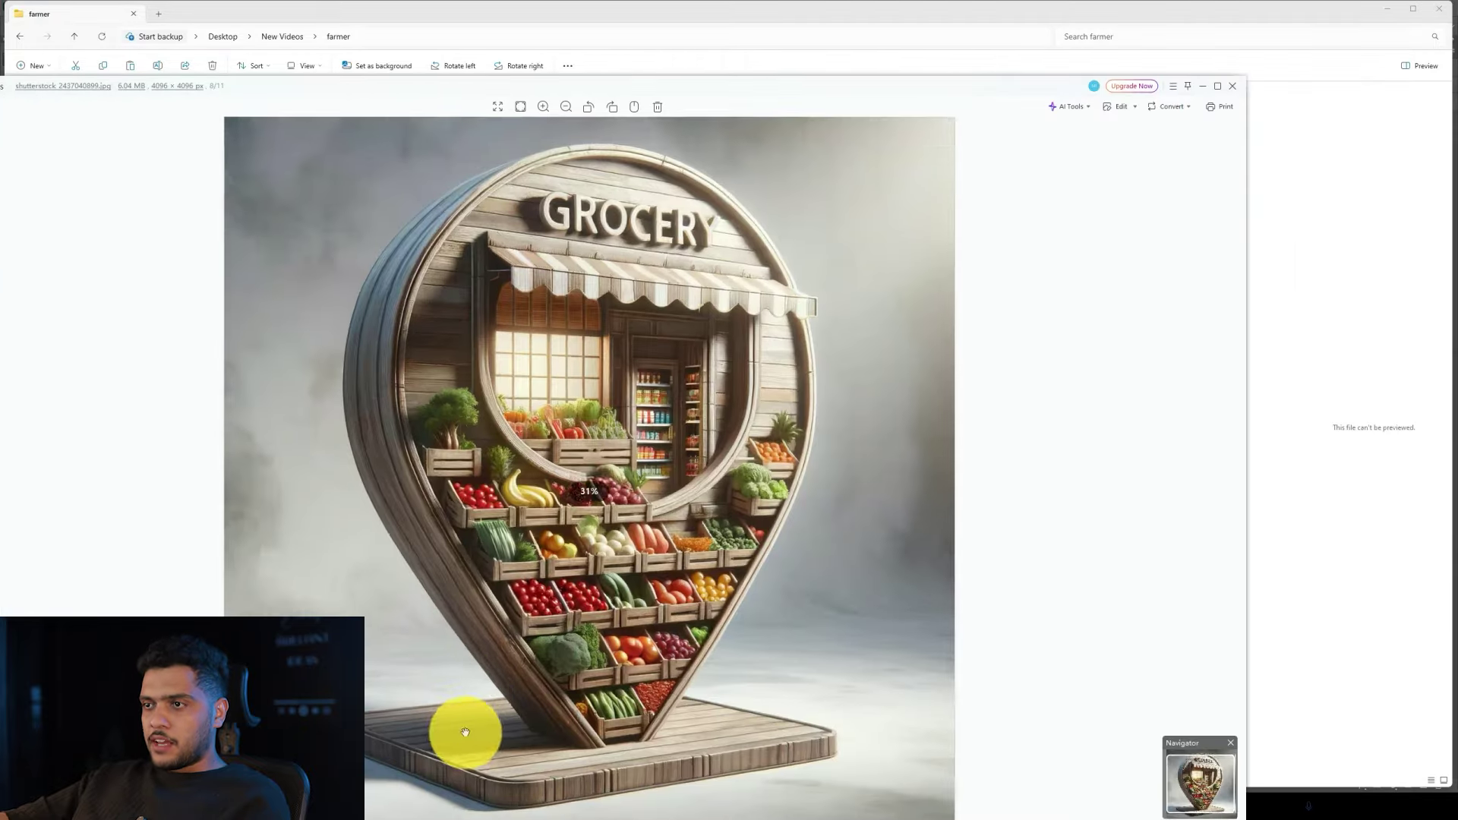
{"action": "scroll", "coordinate": [559, 599], "scroll_direction": "up", "scroll_amount": 3}
{"action": "scroll", "coordinate": [387, 705], "scroll_direction": "up", "scroll_amount": 2}
{"action": "mouse_move", "coordinate": [387, 705]}
{"action": "left_mouse_down"}
{"action": "mouse_move", "coordinate": [589, 576]}
{"action": "mouse_move", "coordinate": [755, 693]}
{"action": "left_mouse_up"}
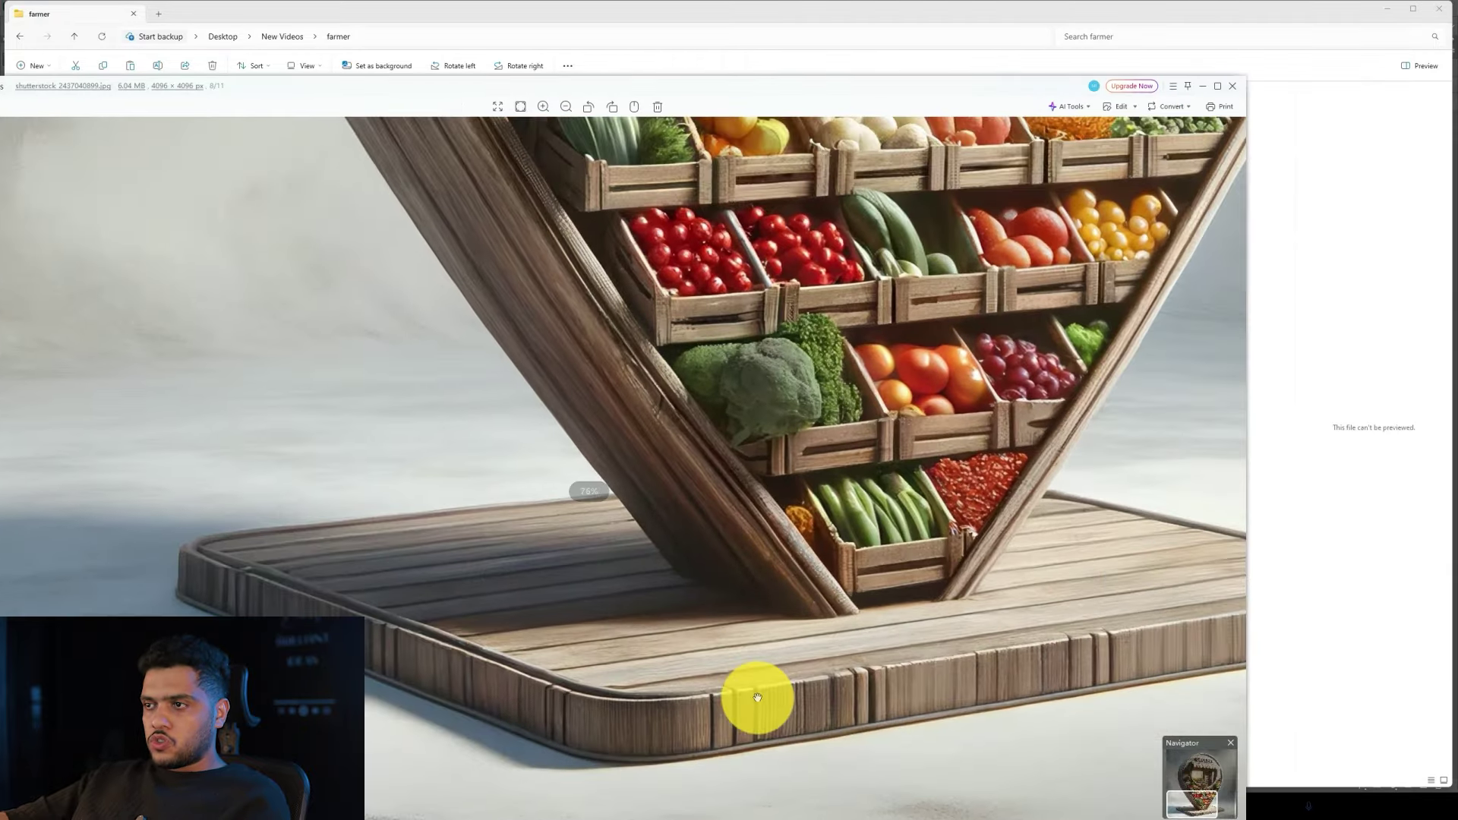
{"action": "left_click_drag", "start_coordinate": [466, 712], "coordinate": [518, 704]}
{"action": "key", "text": "Escape"}
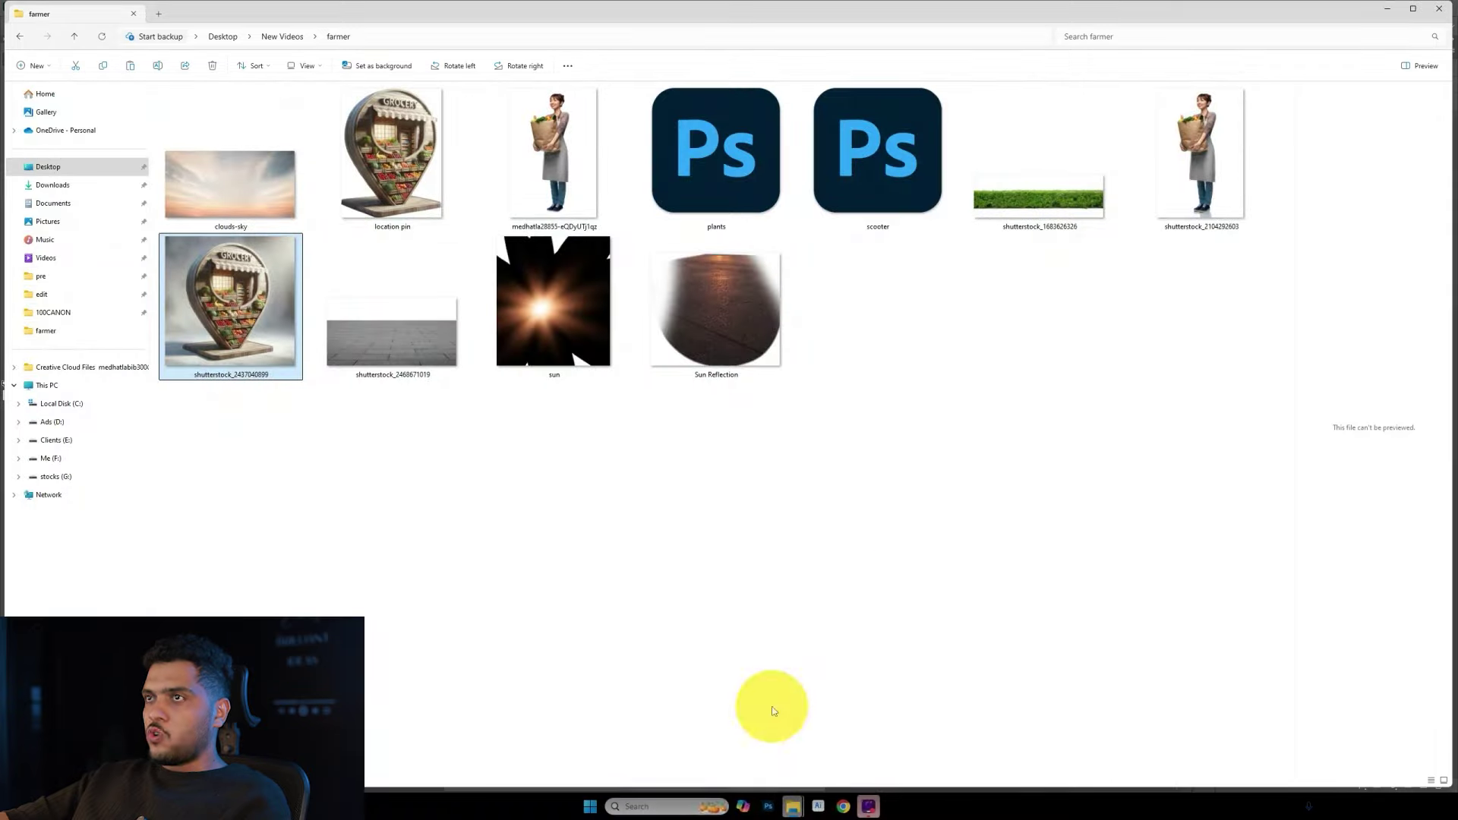
{"action": "left_click", "coordinate": [768, 805]}
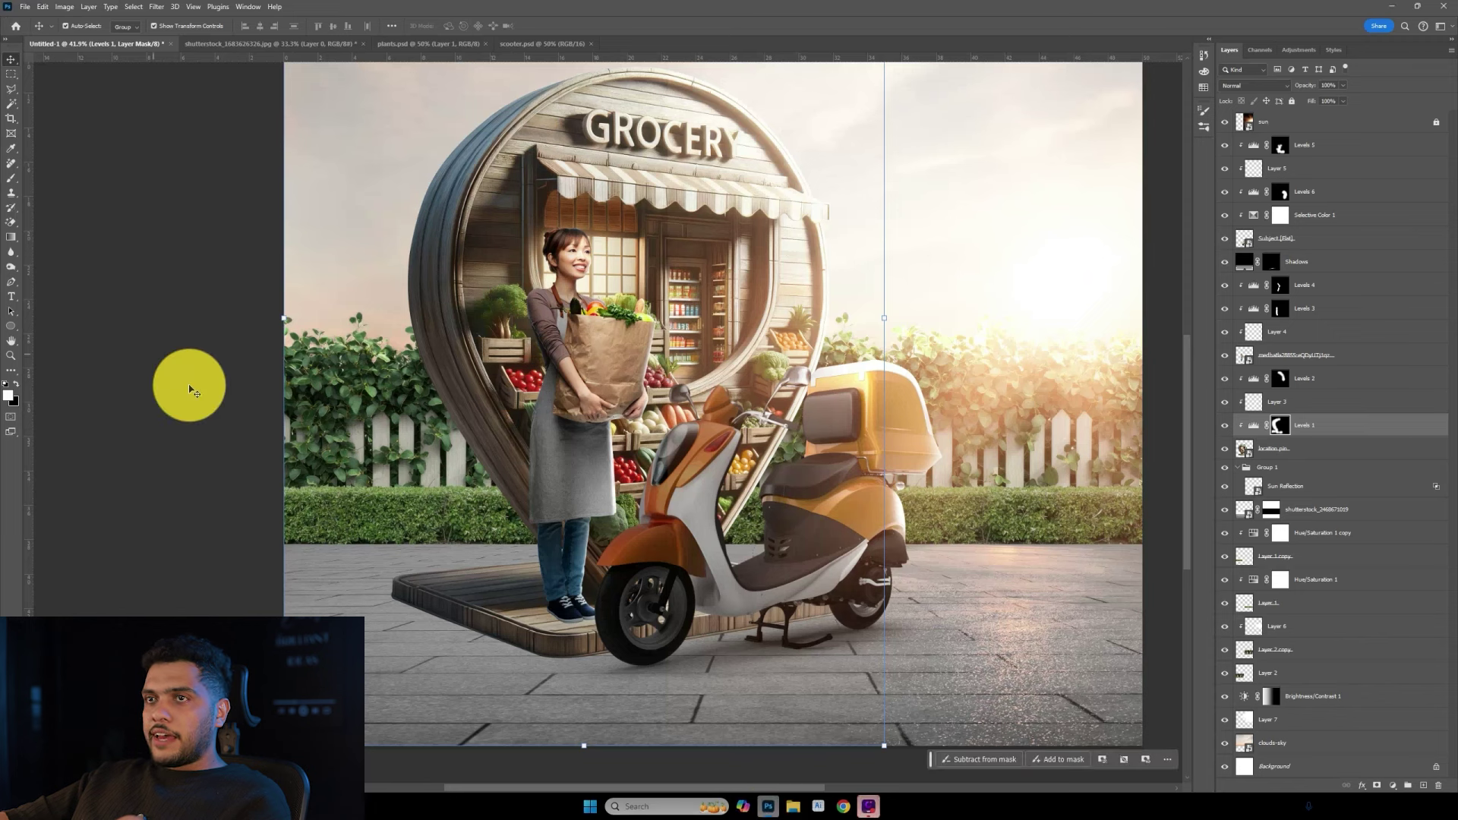
Draw a first shadow shape with the Pen tool in Shape mode above the reflection group.
{"action": "left_click", "coordinate": [19, 285]}
{"action": "left_click", "coordinate": [1354, 465]}
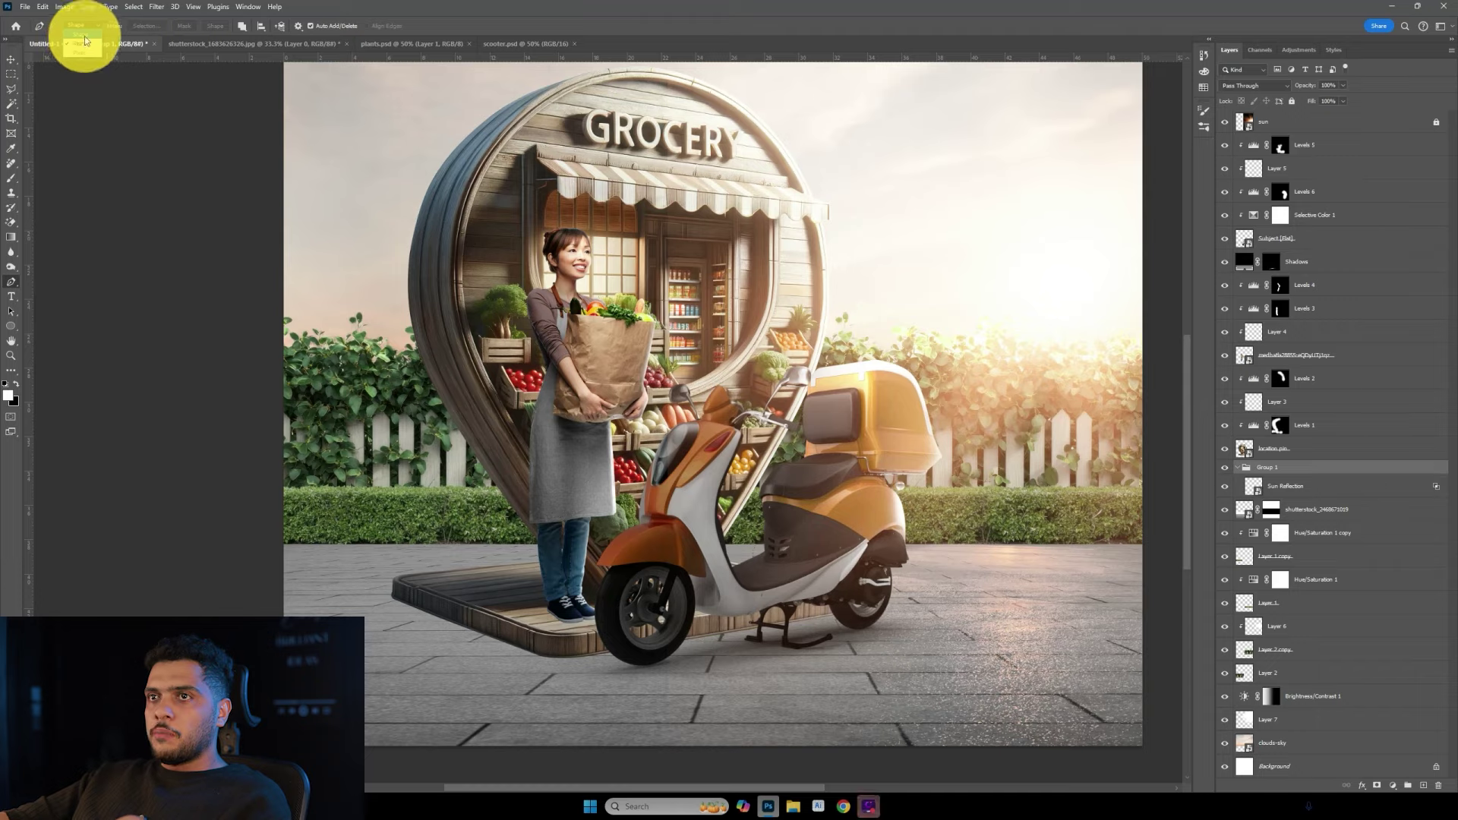
{"action": "left_click", "coordinate": [85, 41]}
{"action": "scroll", "coordinate": [517, 661], "scroll_direction": "up", "scroll_amount": 5}
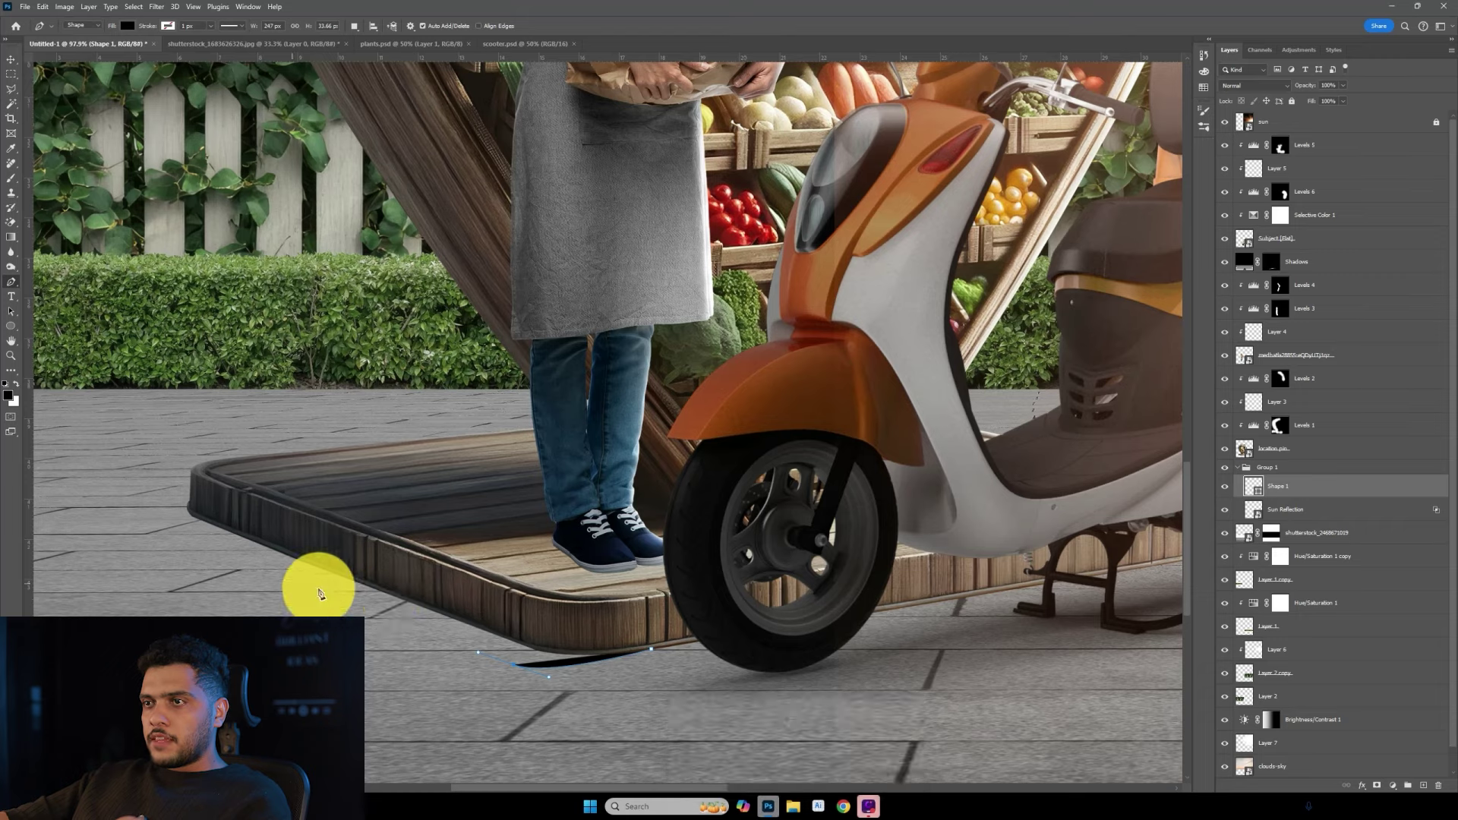
{"action": "scroll", "coordinate": [319, 594], "scroll_direction": "down", "scroll_amount": 3}
Rasterize the shadow shape, apply a Gaussian Blur, and lower it to about 56% opacity.
{"action": "right_click", "coordinate": [1278, 486]}
{"action": "left_click", "coordinate": [1356, 480]}
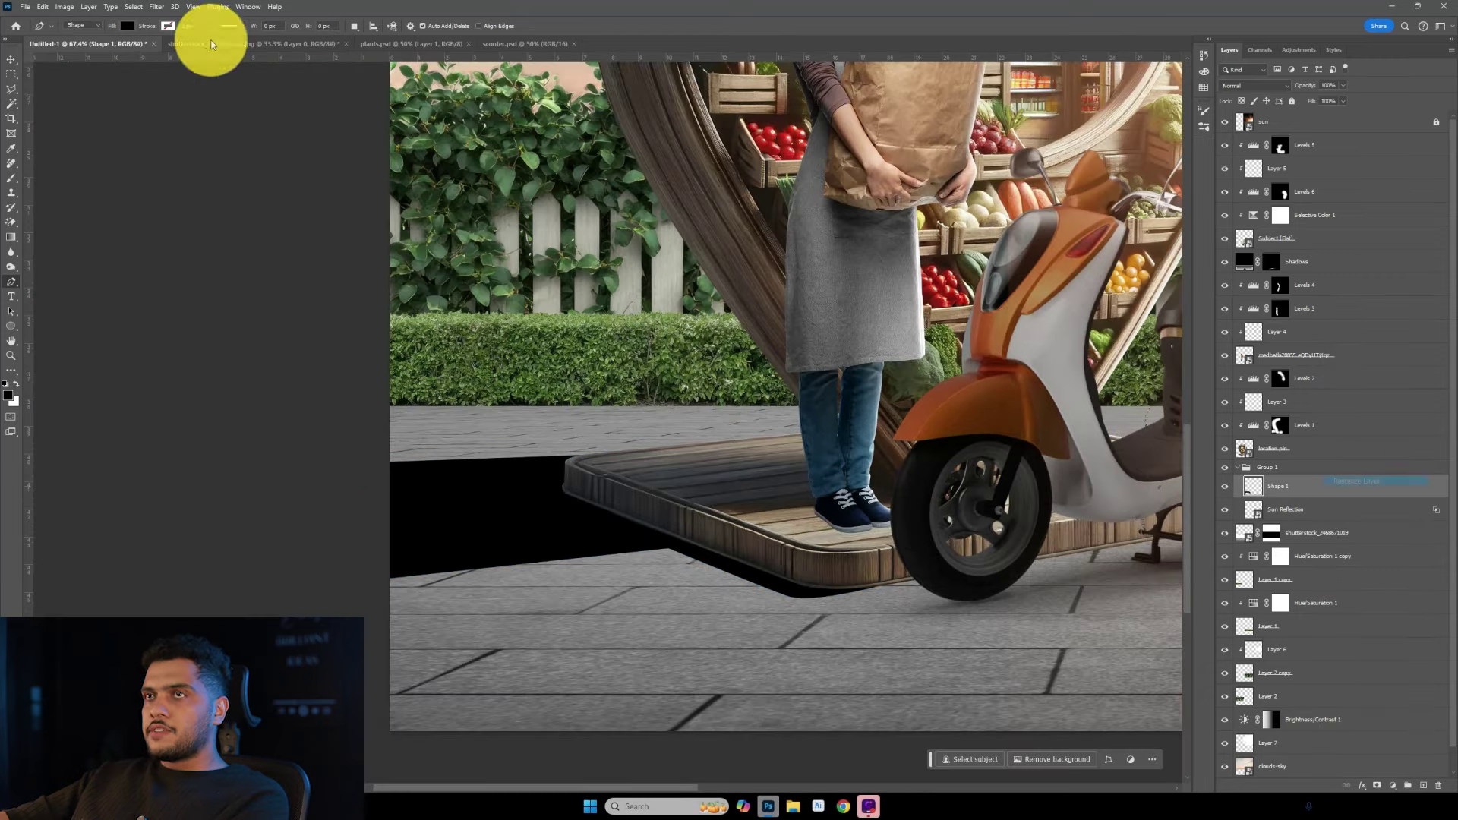
{"action": "left_click", "coordinate": [156, 6]}
{"action": "mouse_move", "coordinate": [217, 153]}
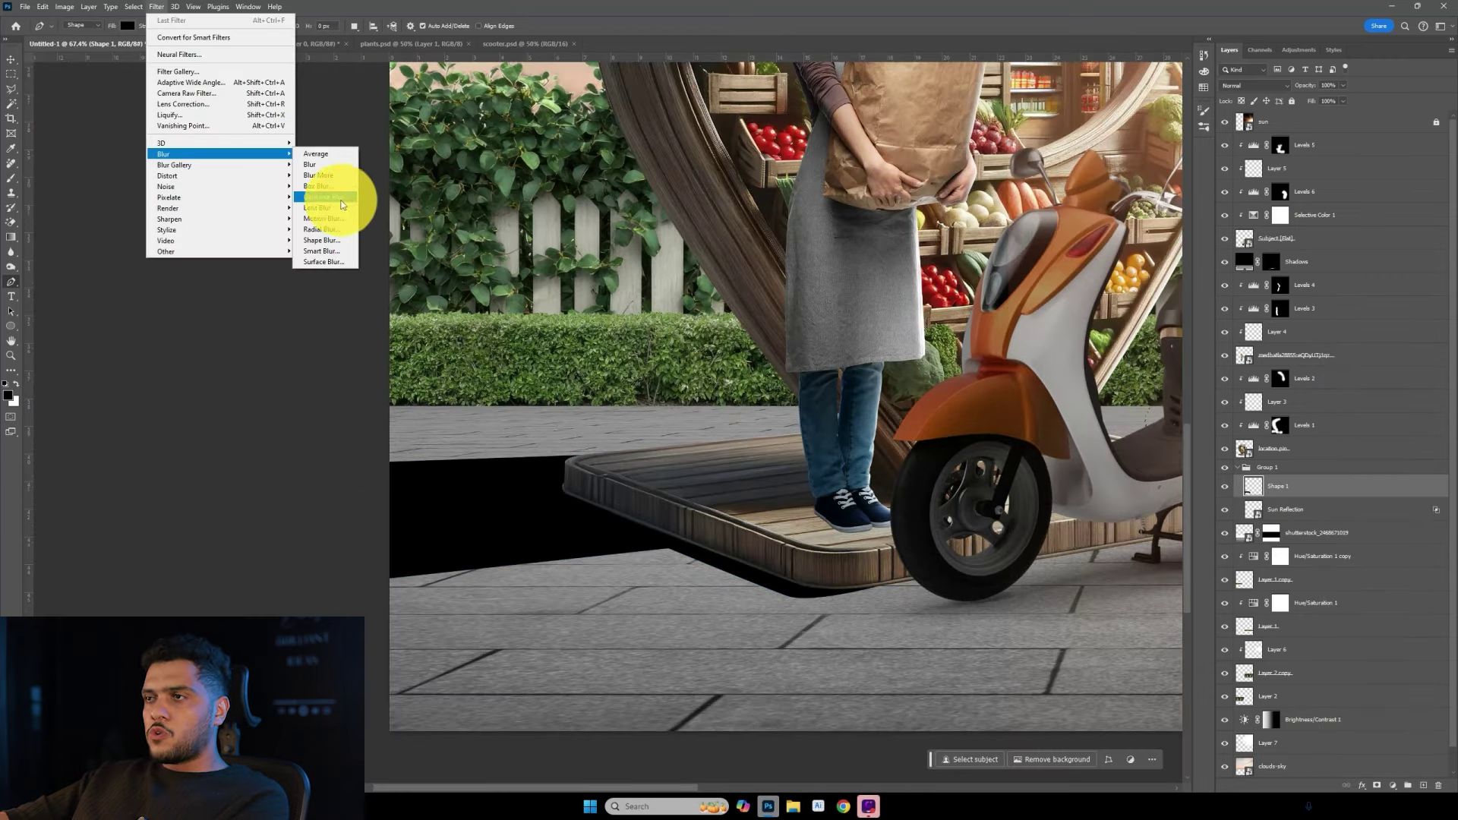
{"action": "left_click", "coordinate": [341, 205]}
{"action": "left_click_drag", "start_coordinate": [1296, 85], "coordinate": [1285, 85]}
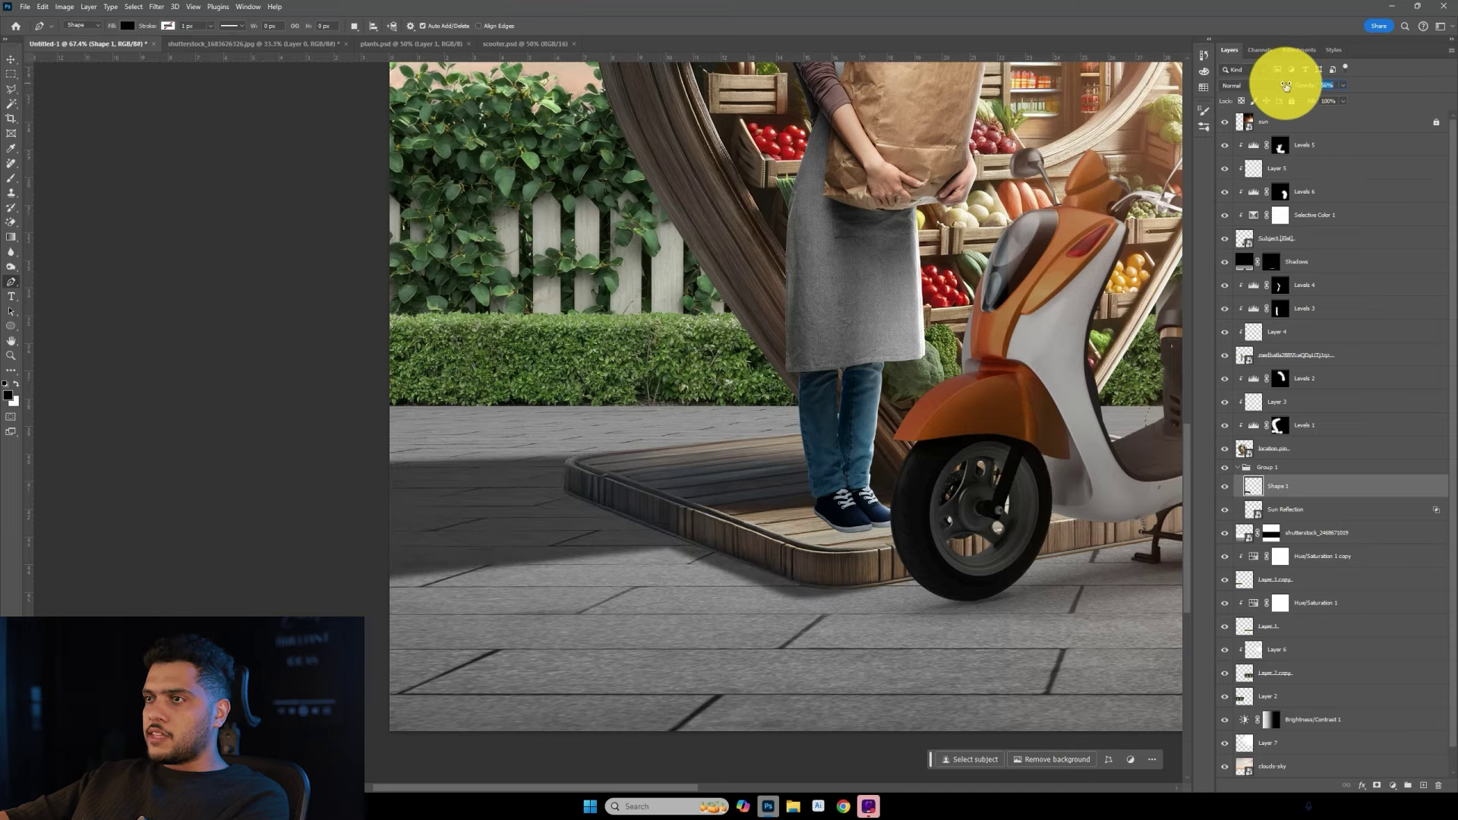
{"action": "scroll", "coordinate": [483, 654], "scroll_direction": "down", "scroll_amount": 2}
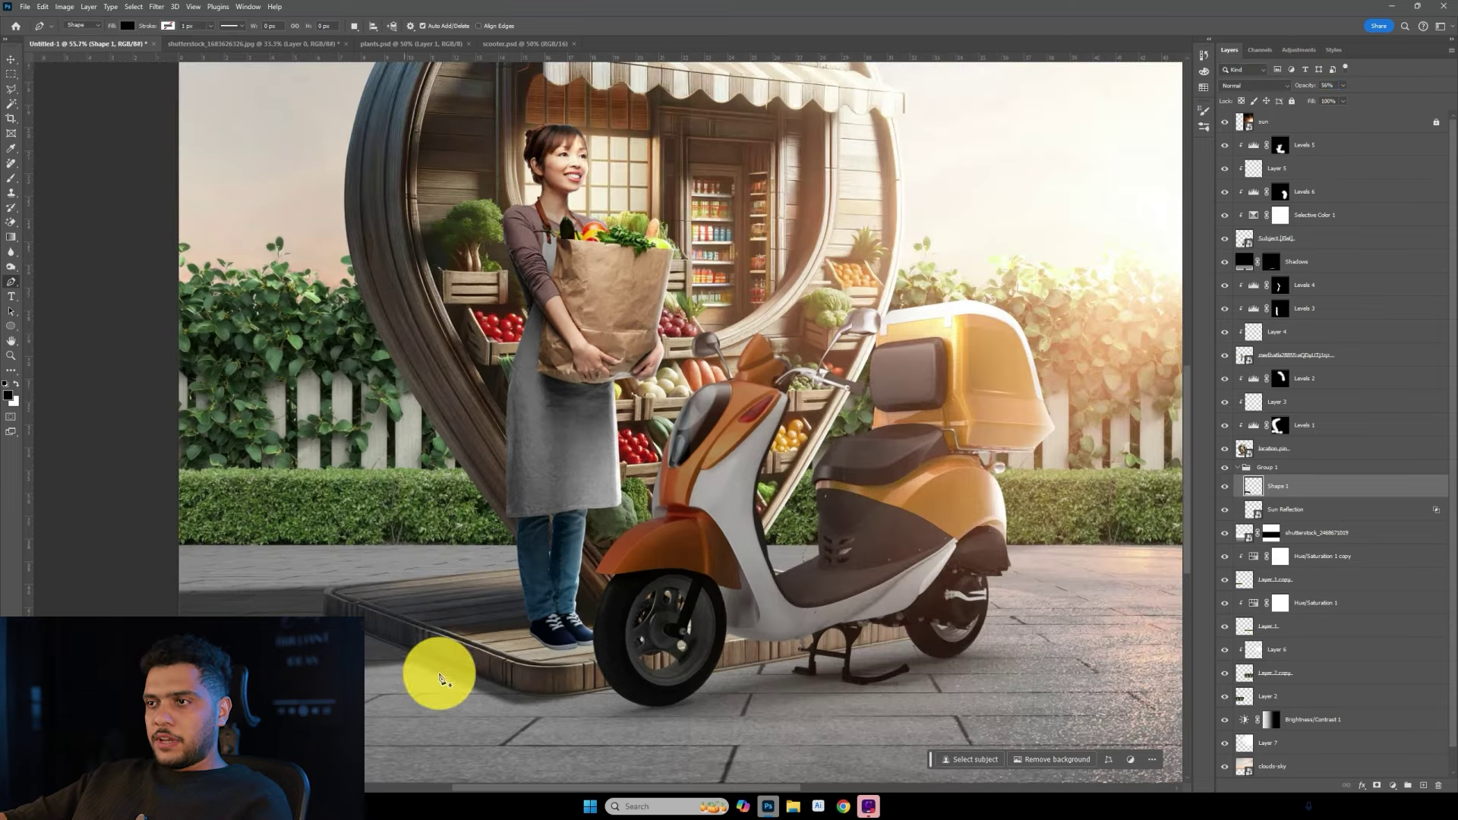
Add an empty layer above the location pin layer, then reselect the first shadow's group.
{"action": "left_click", "coordinate": [368, 654]}
{"action": "scroll", "coordinate": [369, 653], "scroll_direction": "up", "scroll_amount": 2}
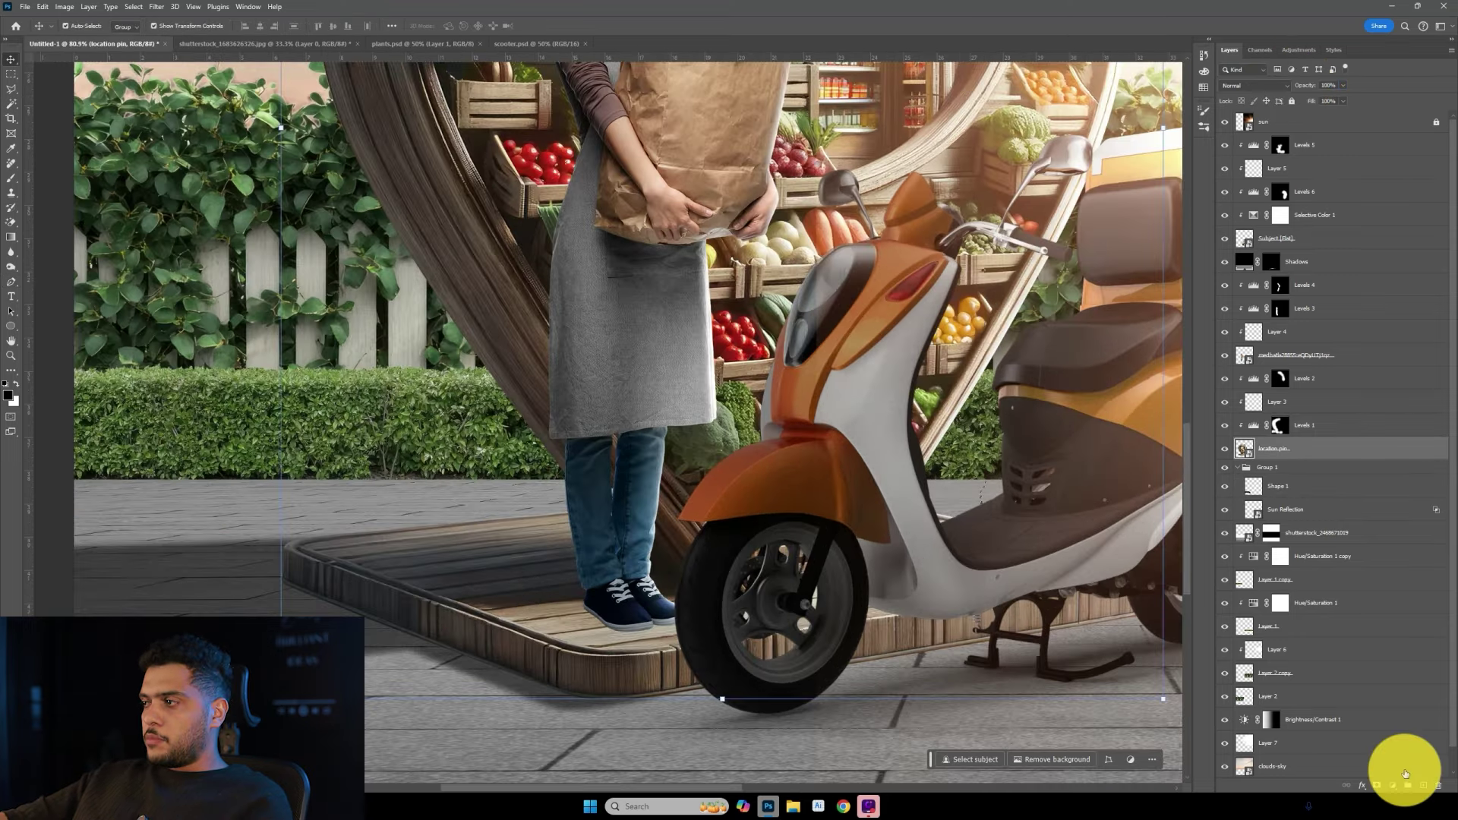
{"action": "left_click", "coordinate": [1424, 786]}
{"action": "left_click_drag", "start_coordinate": [668, 633], "coordinate": [994, 595]}
{"action": "key", "text": "b"}
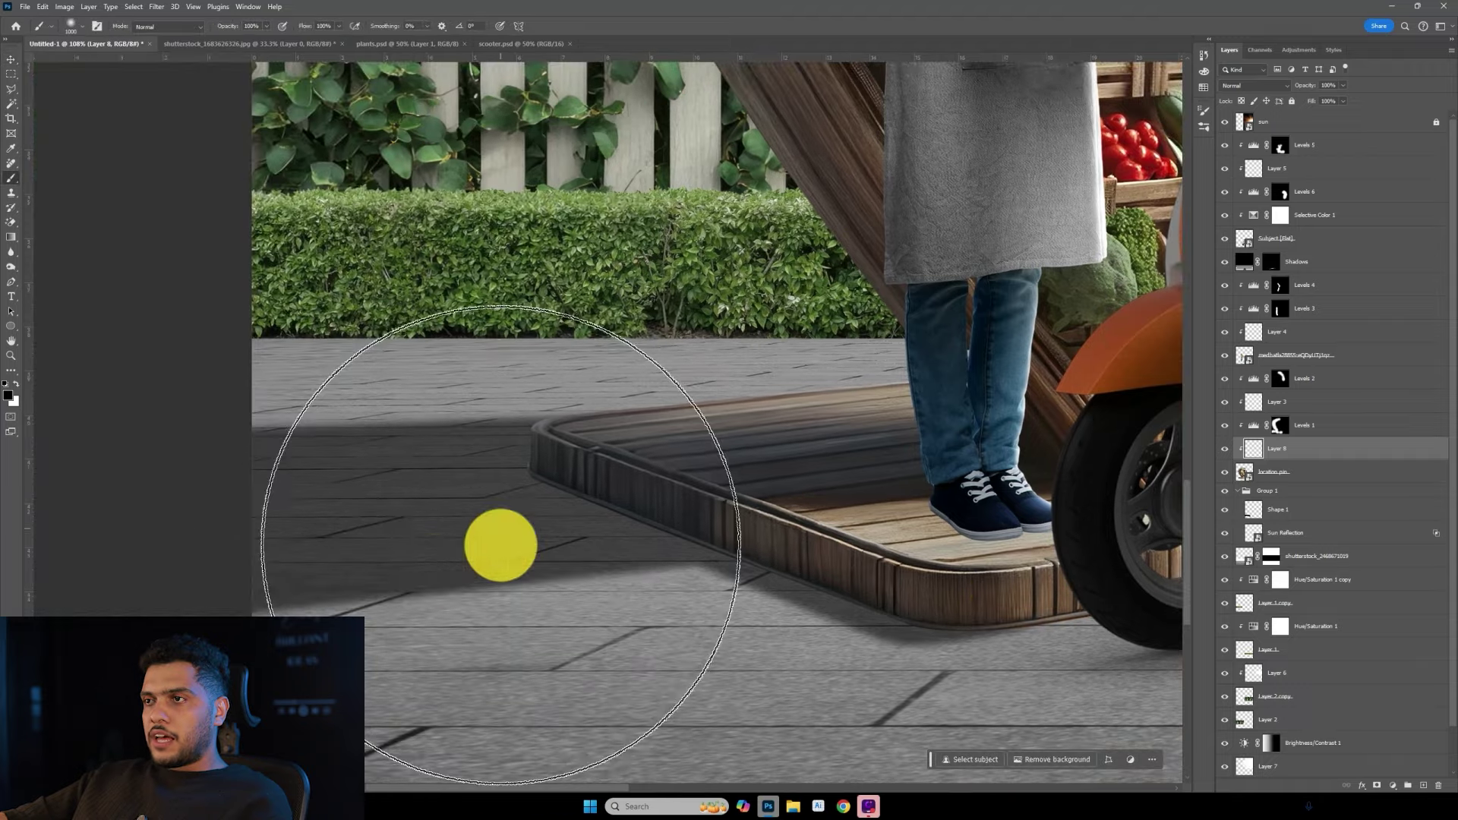
{"action": "scroll", "coordinate": [452, 483], "scroll_direction": "up", "scroll_amount": 2}
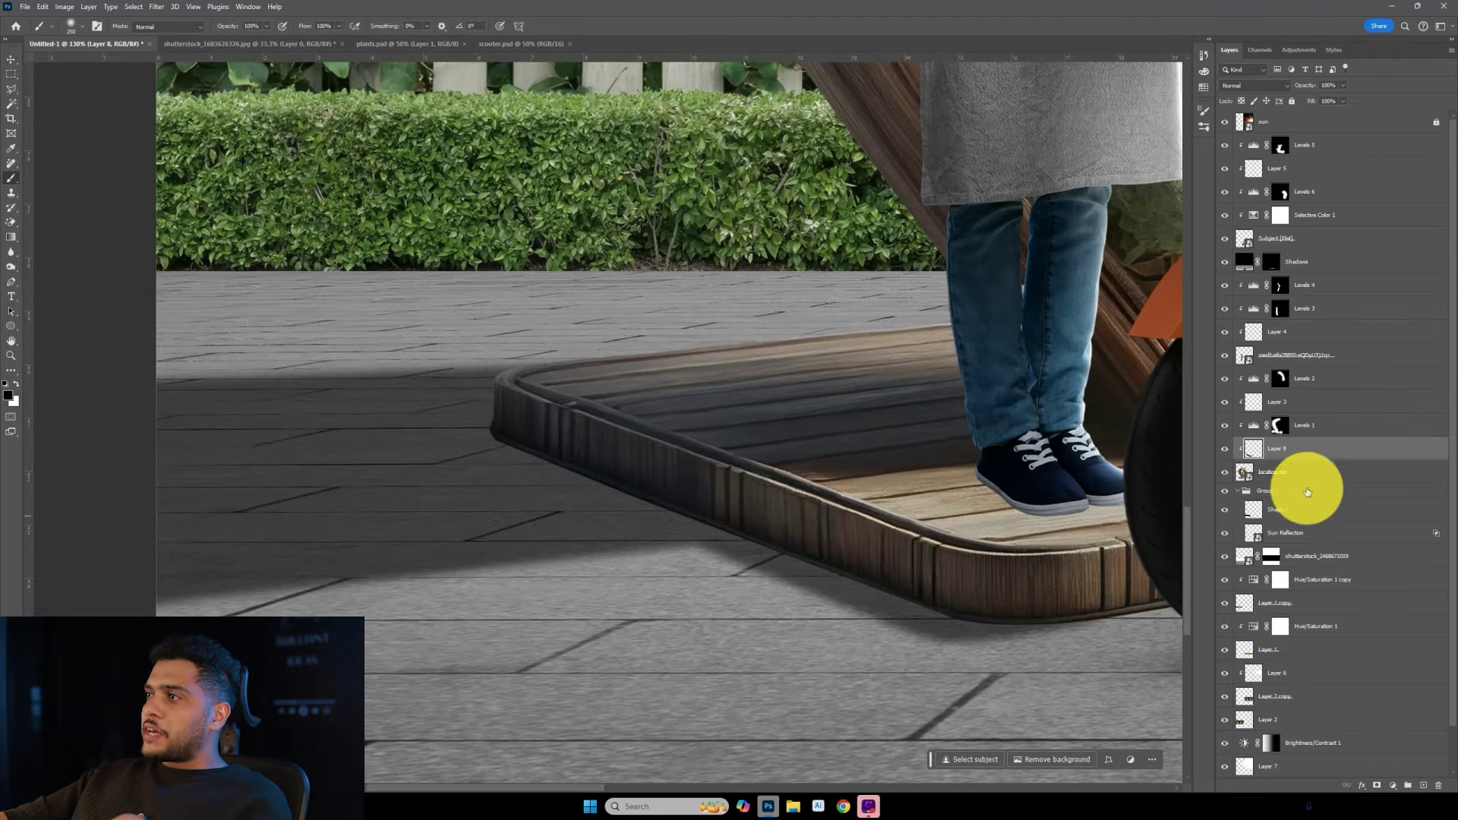
{"action": "left_click", "coordinate": [1284, 490]}
Outline a second shadow shape beneath the board edge and rasterize it.
{"action": "left_click", "coordinate": [14, 287]}
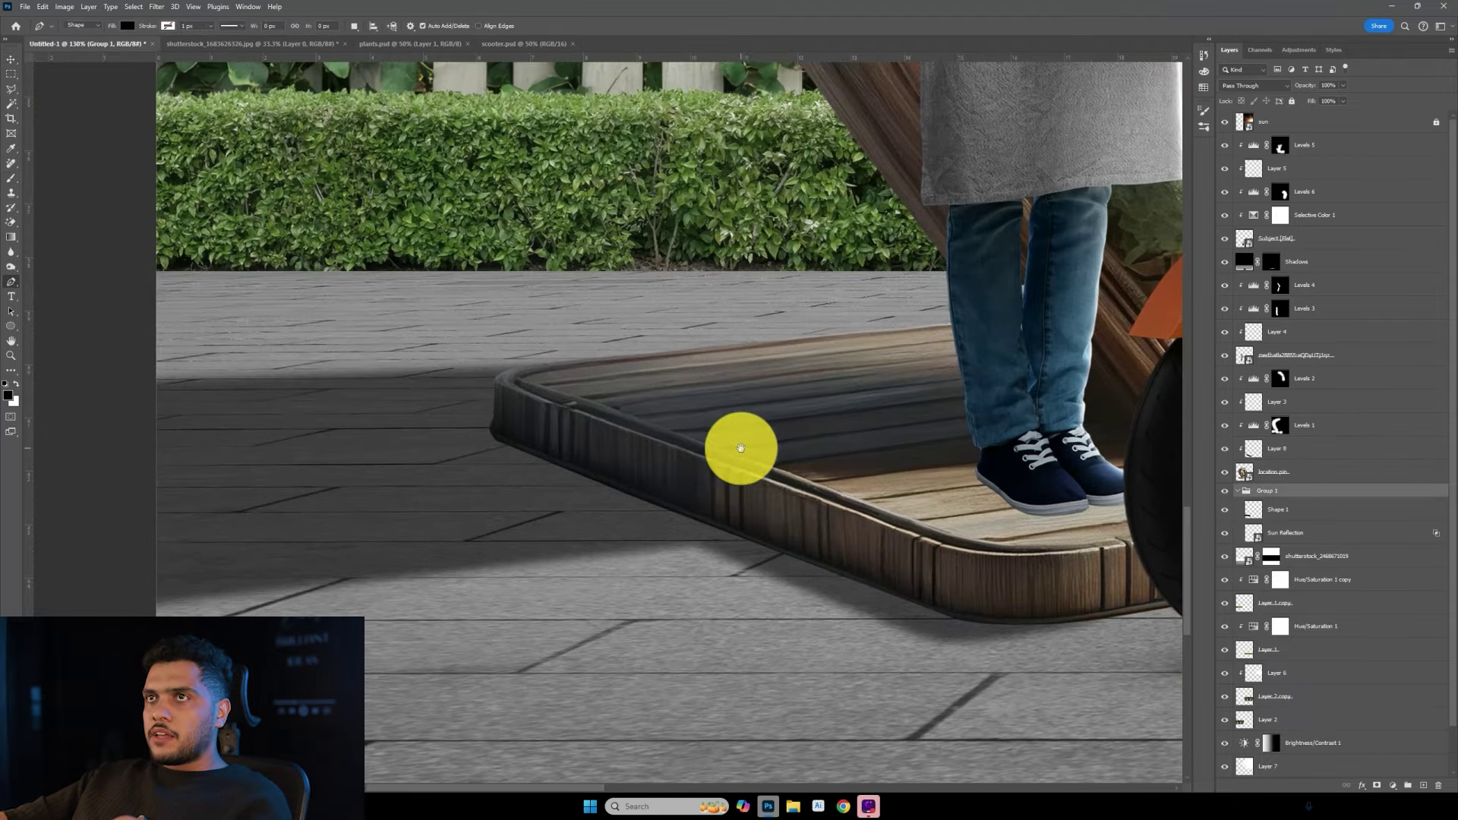
{"action": "scroll", "coordinate": [742, 446], "scroll_direction": "right", "scroll_amount": 3}
{"action": "left_click", "coordinate": [986, 604]}
{"action": "left_click", "coordinate": [790, 634]}
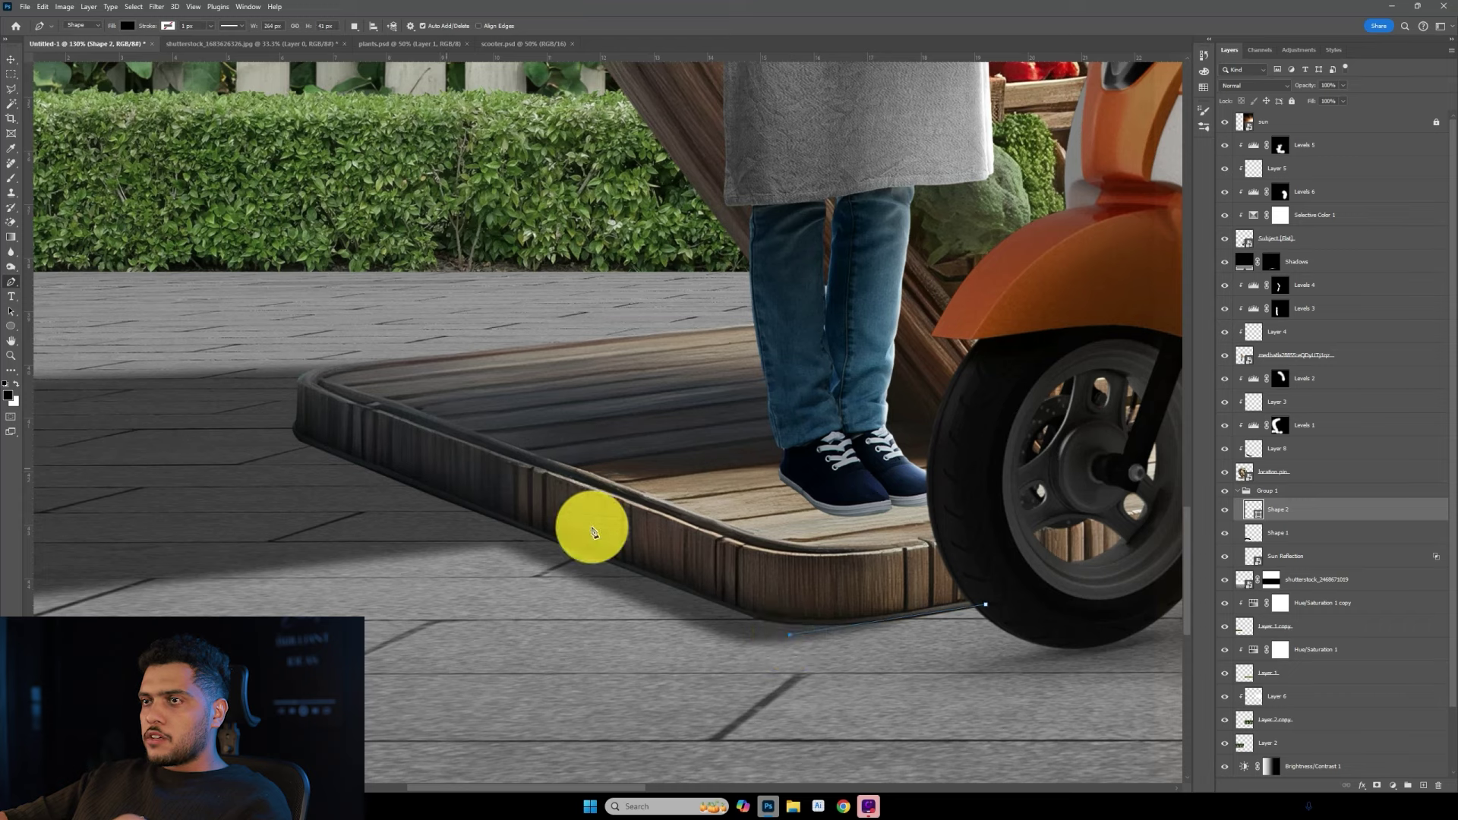
{"action": "left_click", "coordinate": [283, 426]}
{"action": "left_click", "coordinate": [463, 391]}
{"action": "right_click", "coordinate": [1352, 510]}
{"action": "left_click", "coordinate": [1384, 202]}
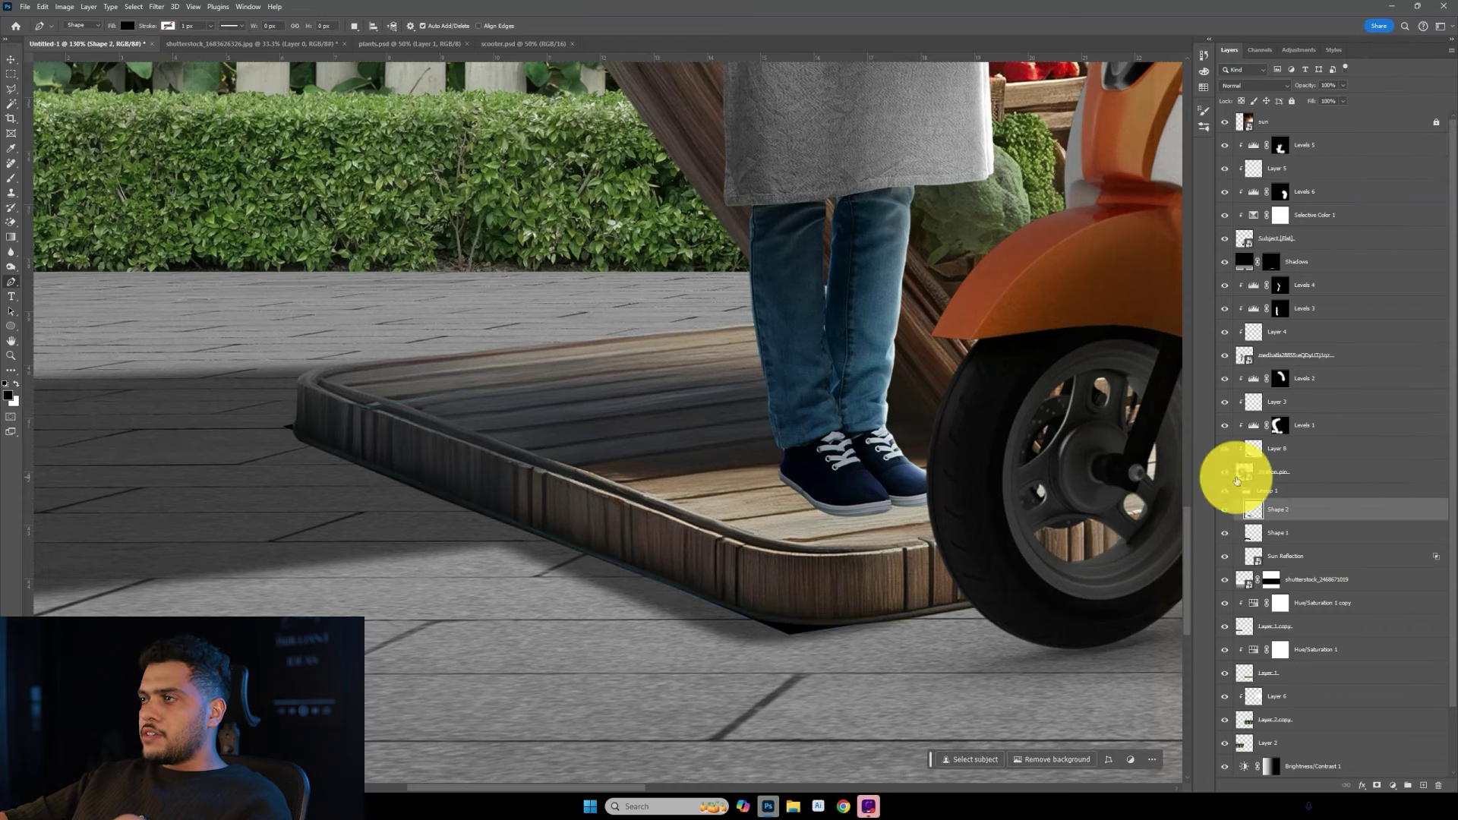
Soften the second shadow with a Gaussian Blur and a Motion Blur at angle 11.
{"action": "left_click", "coordinate": [157, 6]}
{"action": "left_click", "coordinate": [326, 198]}
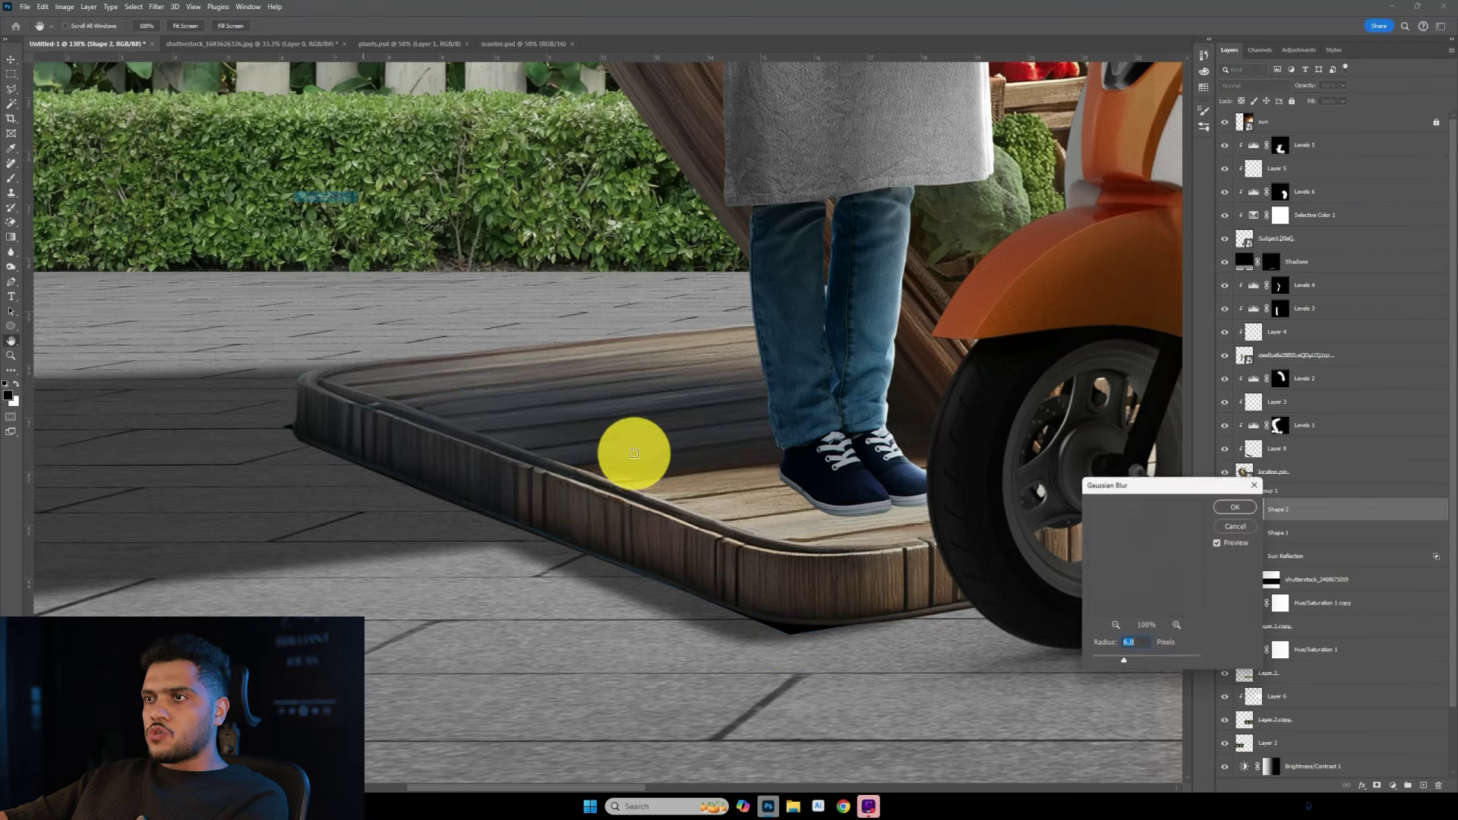
{"action": "key", "text": "Return"}
{"action": "left_click", "coordinate": [164, 10]}
{"action": "mouse_move", "coordinate": [217, 154]}
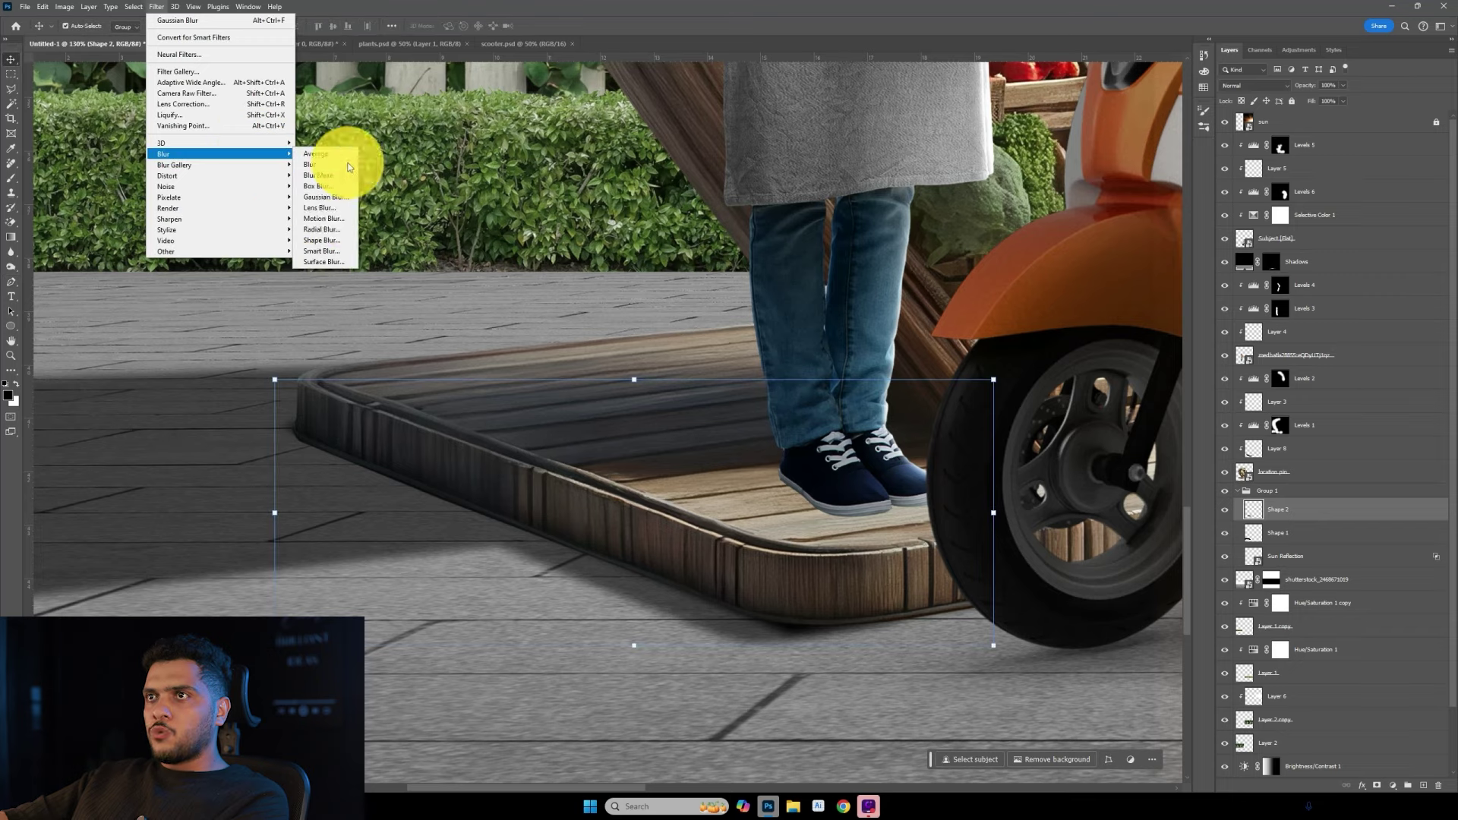
{"action": "left_click", "coordinate": [352, 209]}
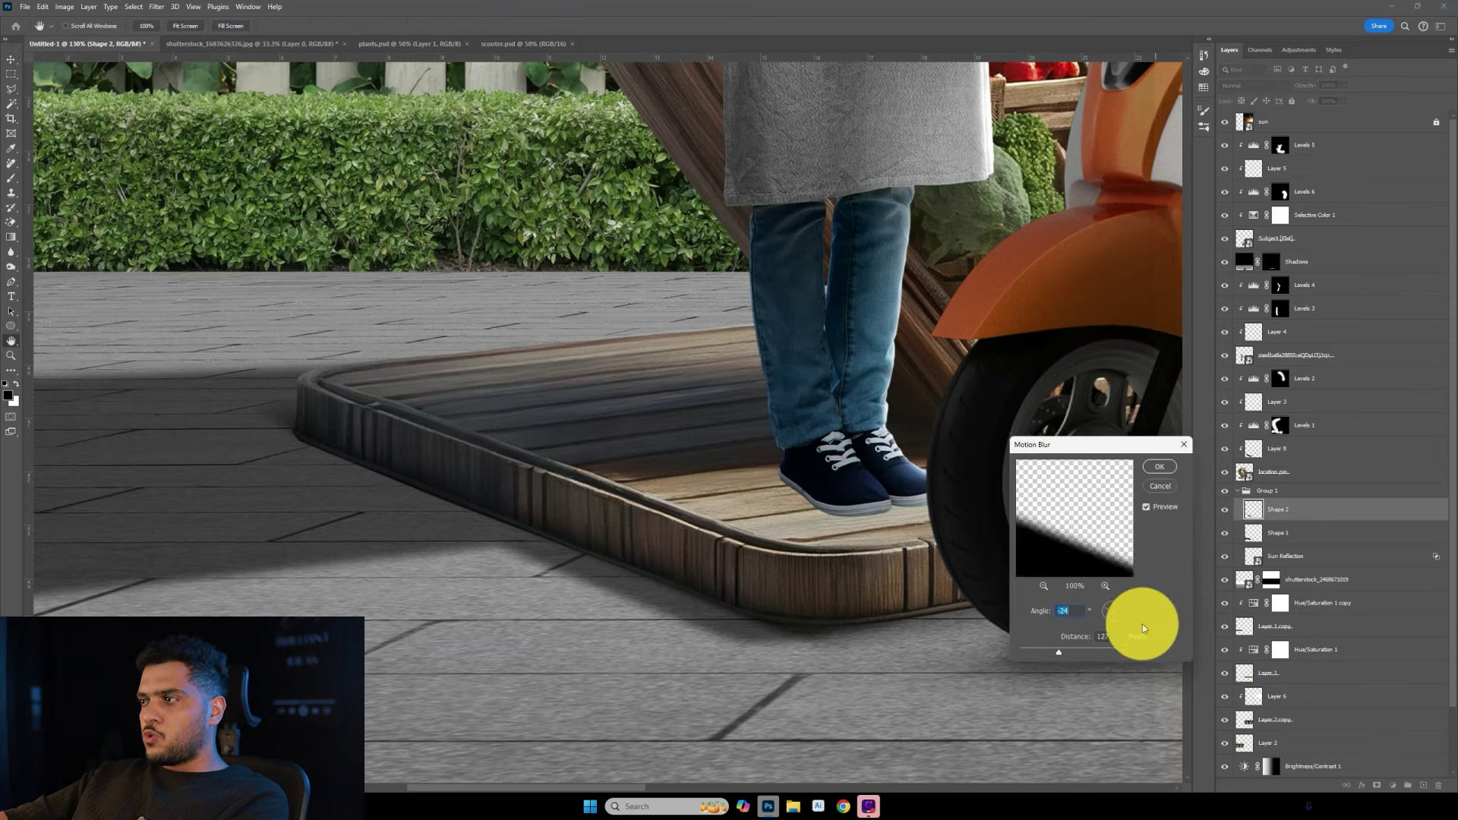
{"action": "left_click", "coordinate": [1122, 614]}
{"action": "key", "text": "Return"}
{"action": "key", "text": "ctrl+0"}
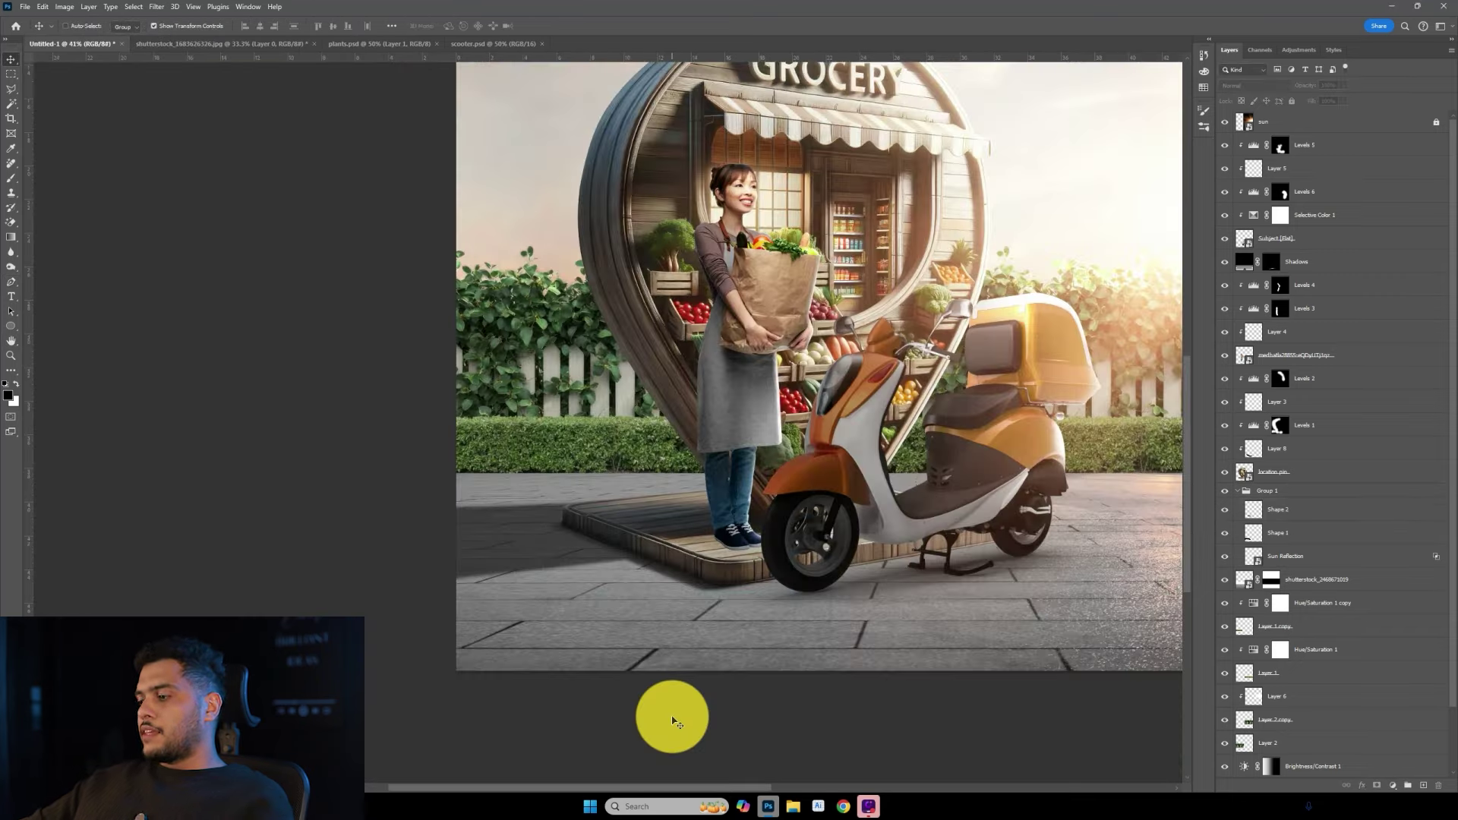
{"action": "key", "text": "v"}
{"action": "scroll", "coordinate": [562, 651], "scroll_direction": "up", "scroll_amount": 2}
{"action": "scroll", "coordinate": [505, 642], "scroll_direction": "up", "scroll_amount": 2}
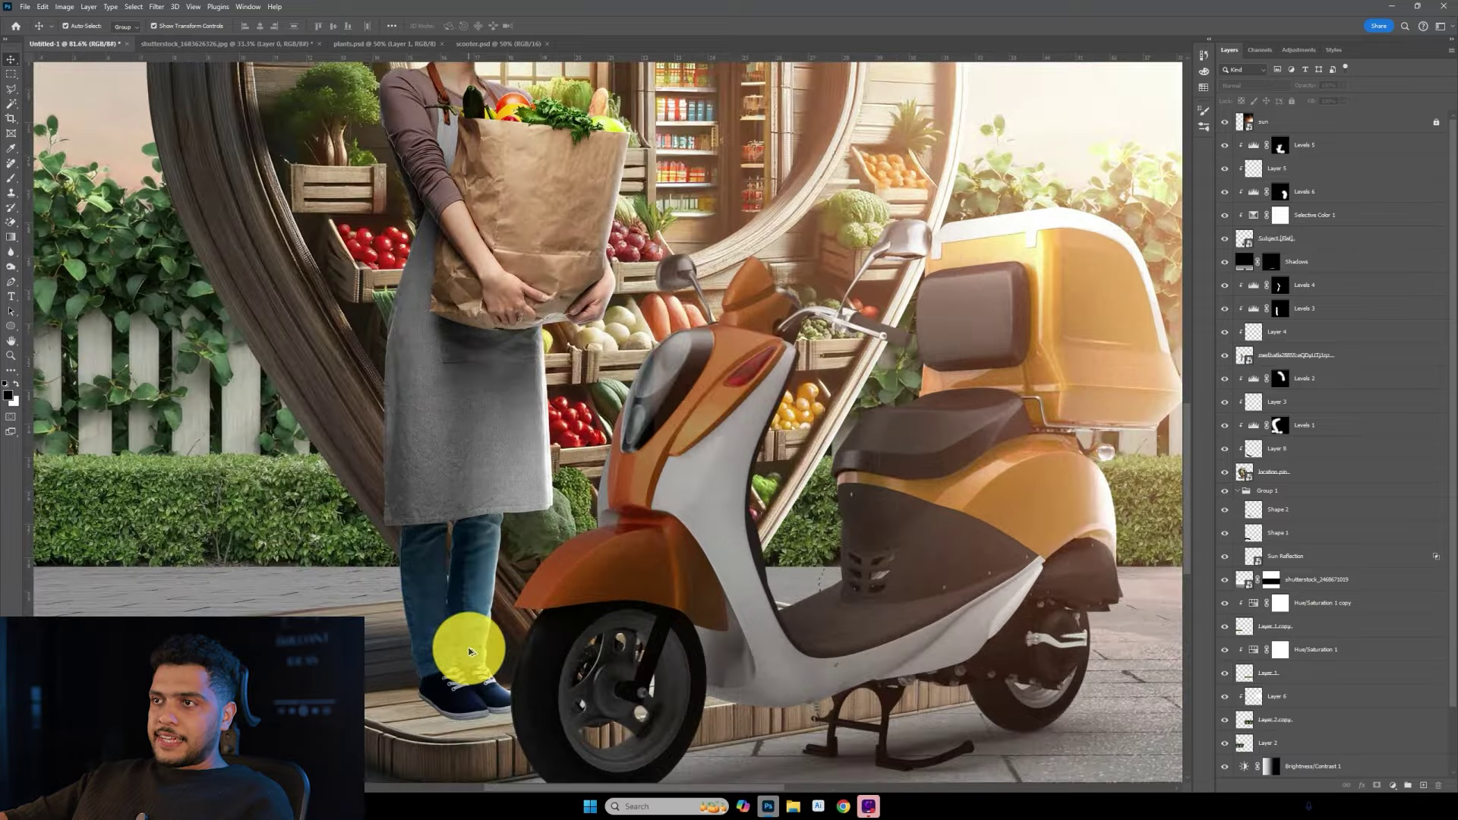
{"action": "scroll", "coordinate": [472, 651], "scroll_direction": "down", "scroll_amount": 2}
{"action": "scroll", "coordinate": [466, 652], "scroll_direction": "up", "scroll_amount": 1}
{"action": "left_click", "coordinate": [438, 583]}
{"action": "scroll", "coordinate": [425, 577], "scroll_direction": "up", "scroll_amount": 1}
{"action": "scroll", "coordinate": [390, 569], "scroll_direction": "up", "scroll_amount": 1}
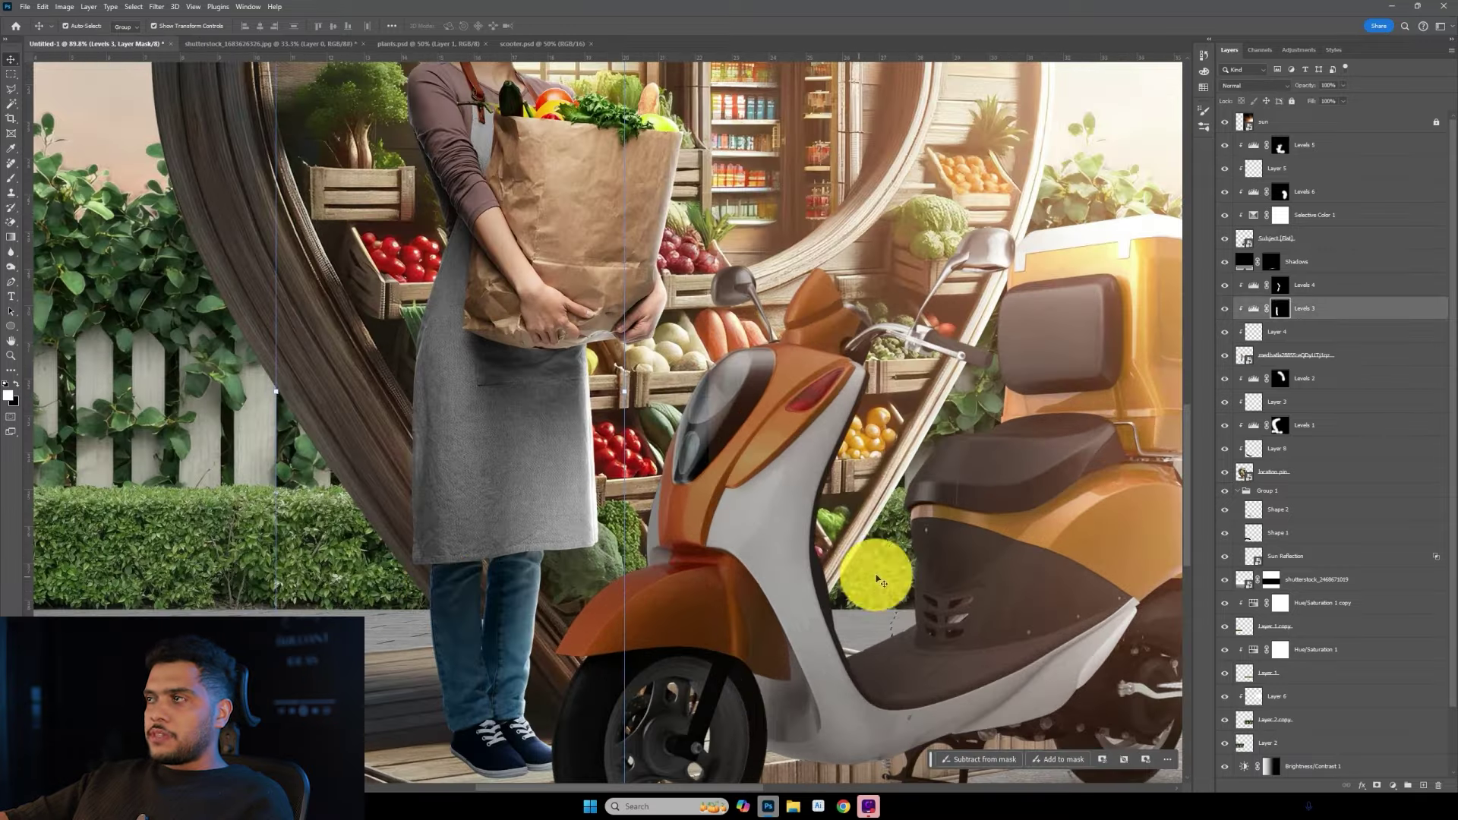
{"action": "left_click", "coordinate": [1417, 790], "text": "ctrl"}
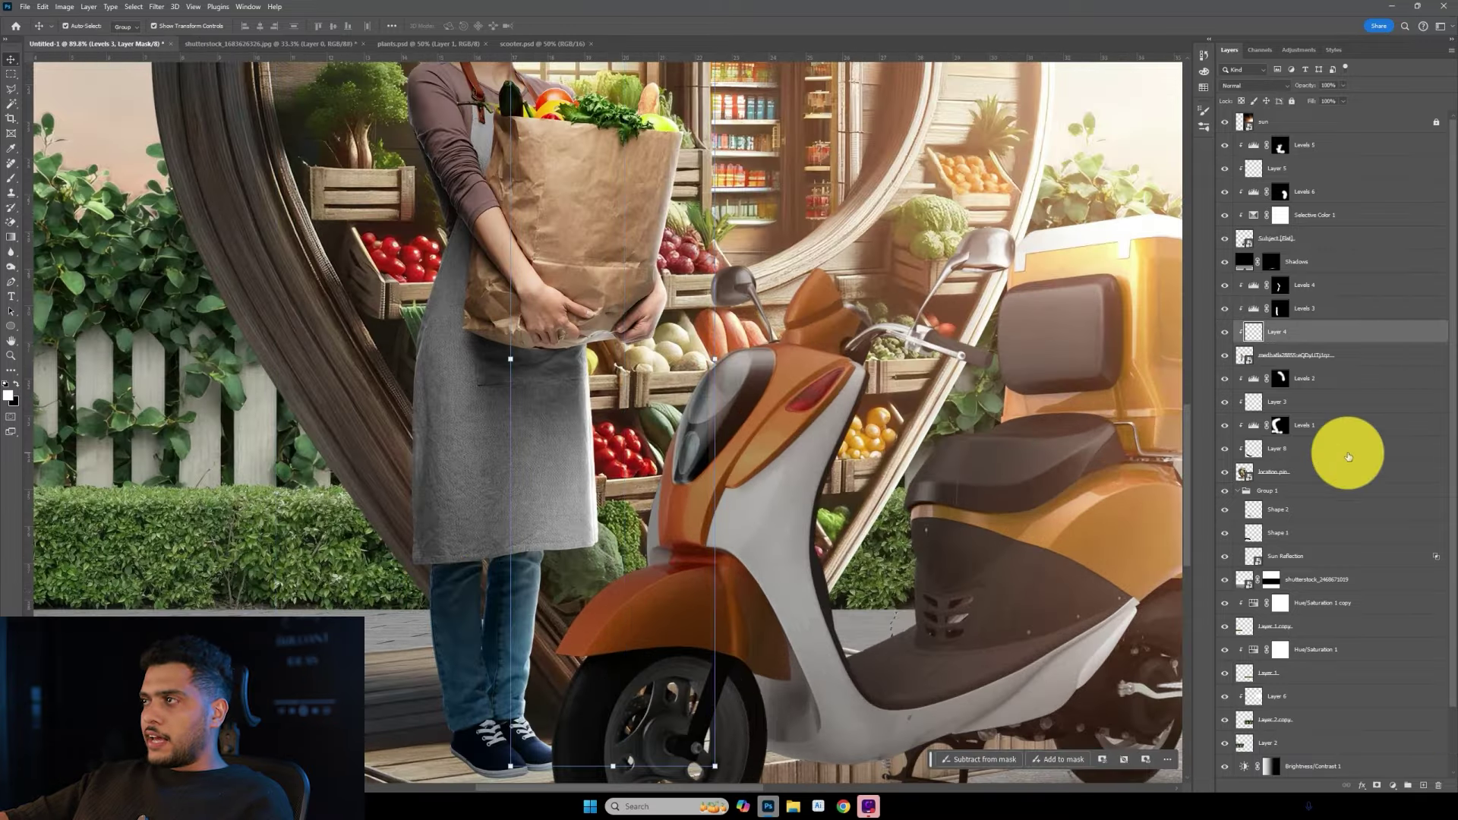
{"action": "key", "text": "b"}
{"action": "scroll", "coordinate": [339, 408], "scroll_direction": "up", "scroll_amount": 1}
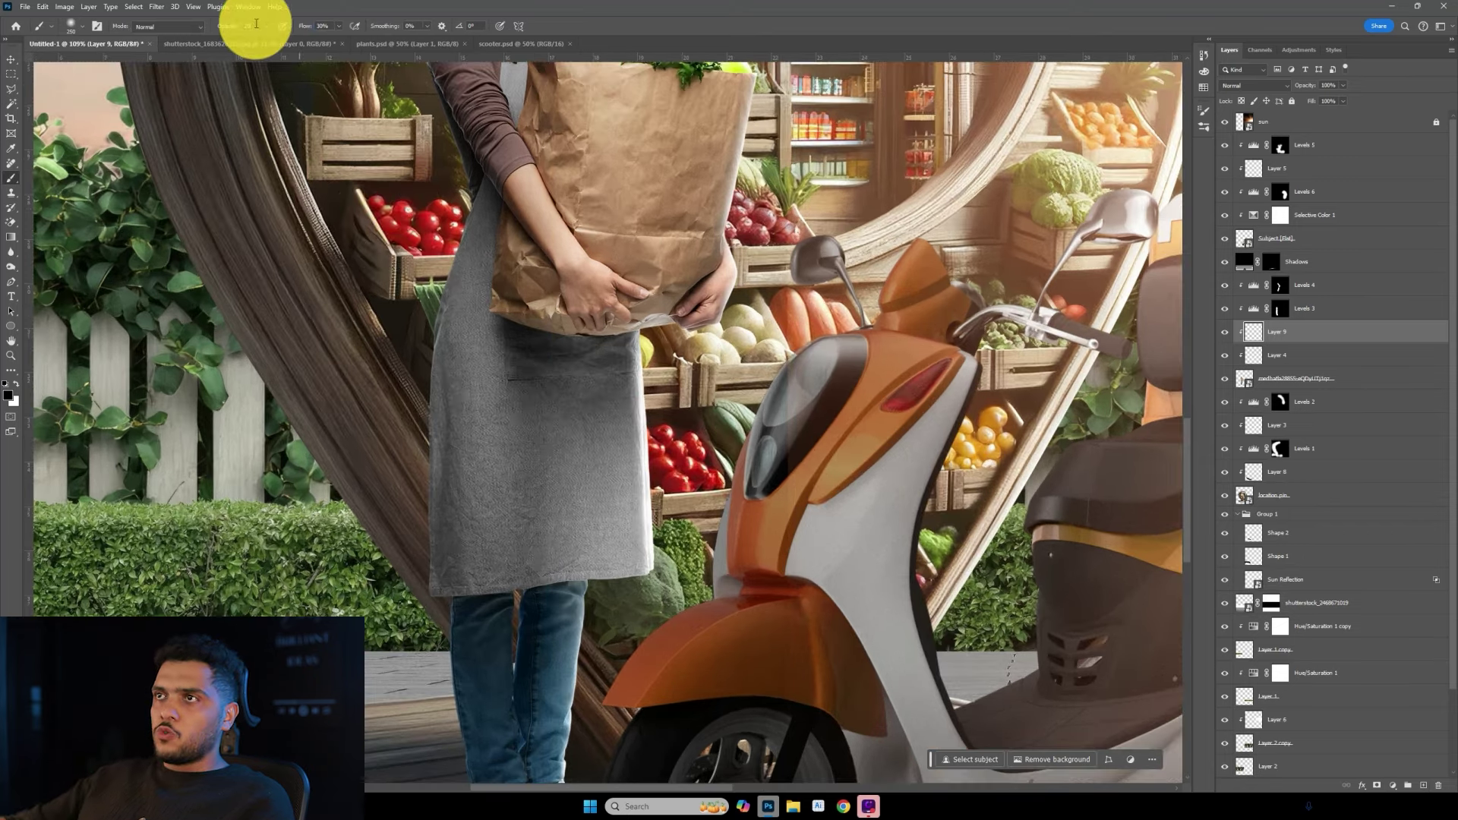
{"action": "left_click_drag", "start_coordinate": [334, 227], "coordinate": [486, 646]}
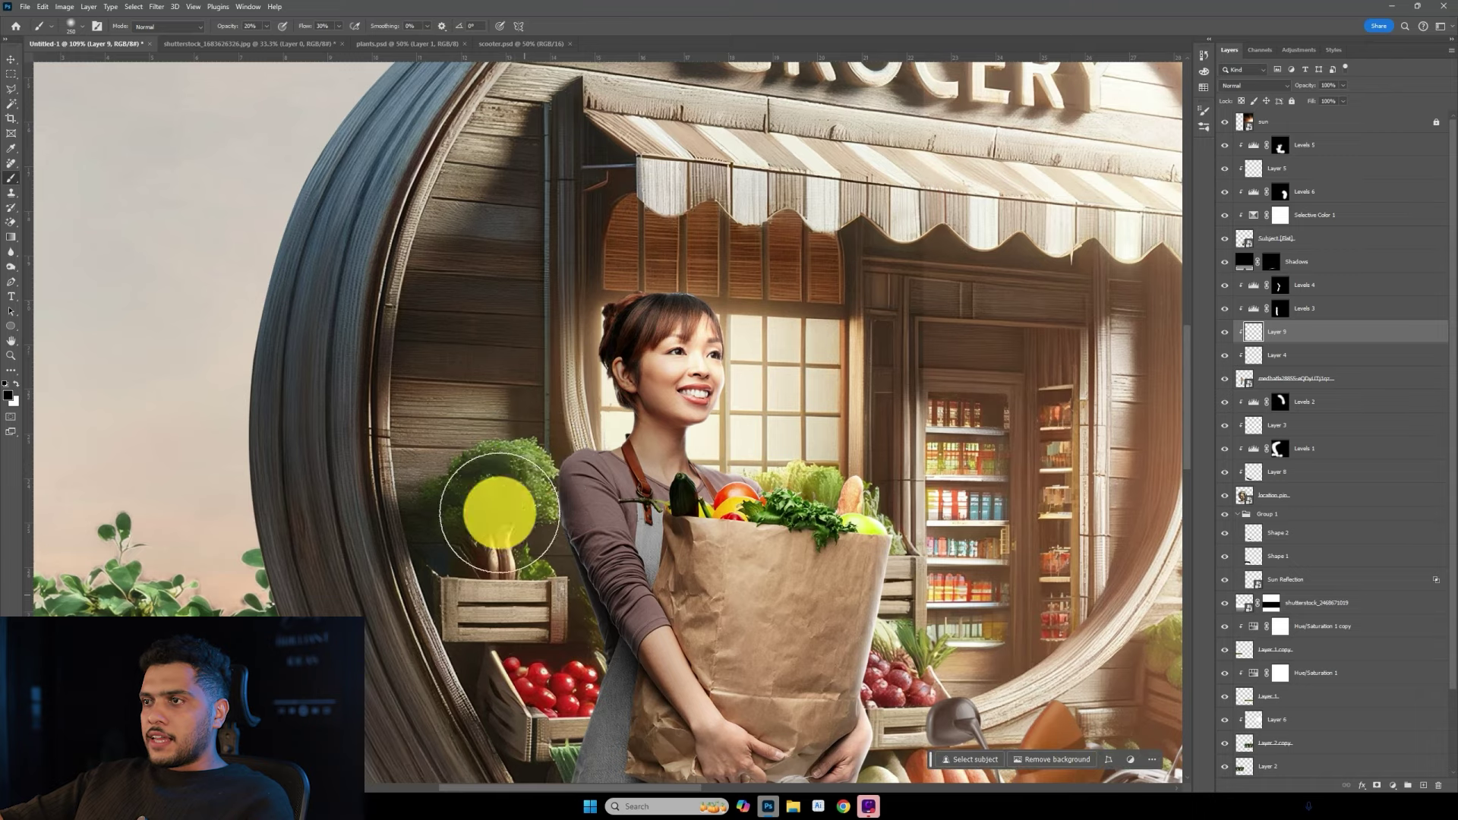
{"action": "left_click_drag", "start_coordinate": [552, 586], "coordinate": [581, 327]}
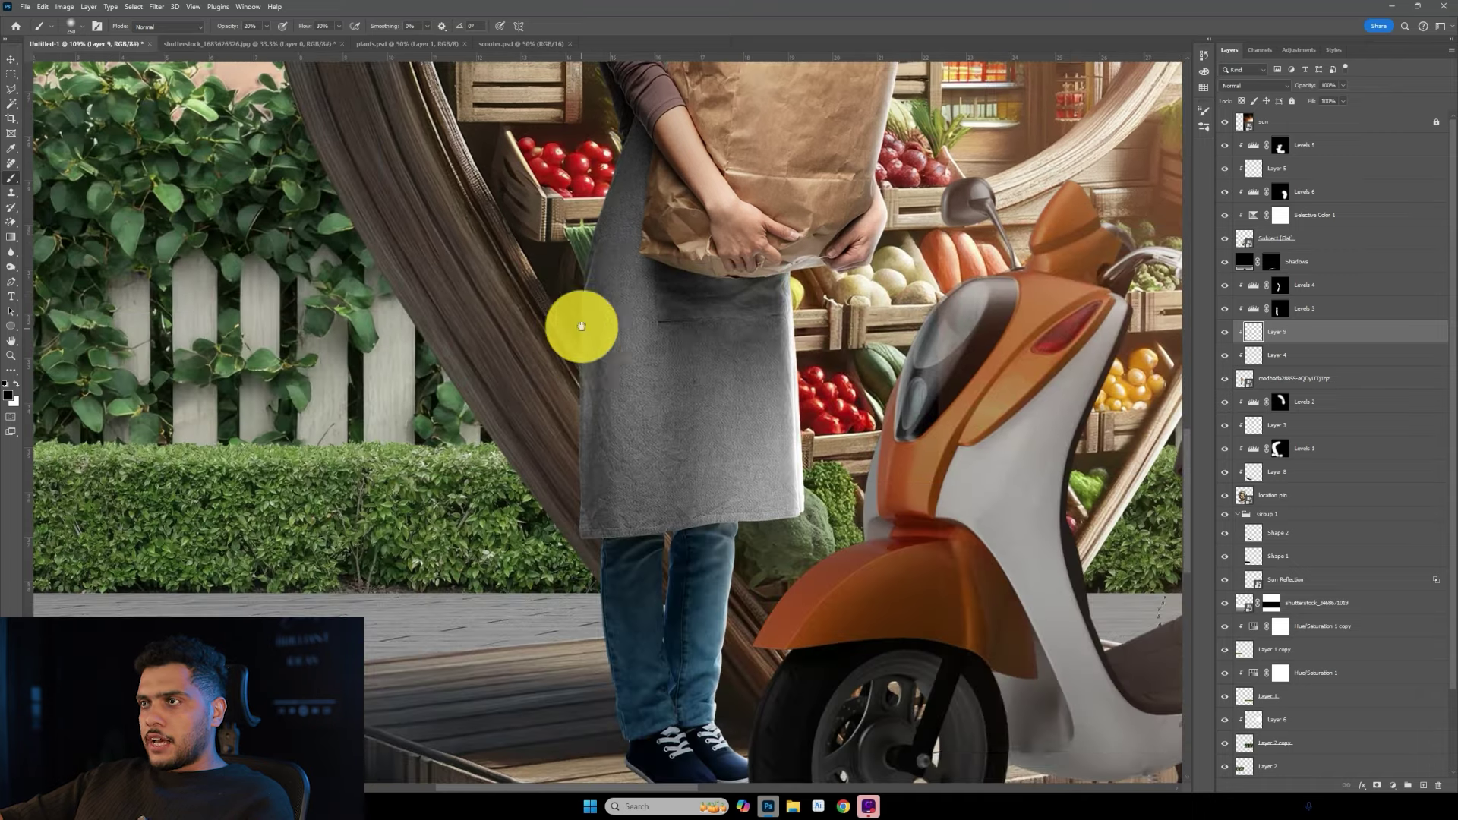
{"action": "scroll", "coordinate": [568, 608], "scroll_direction": "down", "scroll_amount": 3}
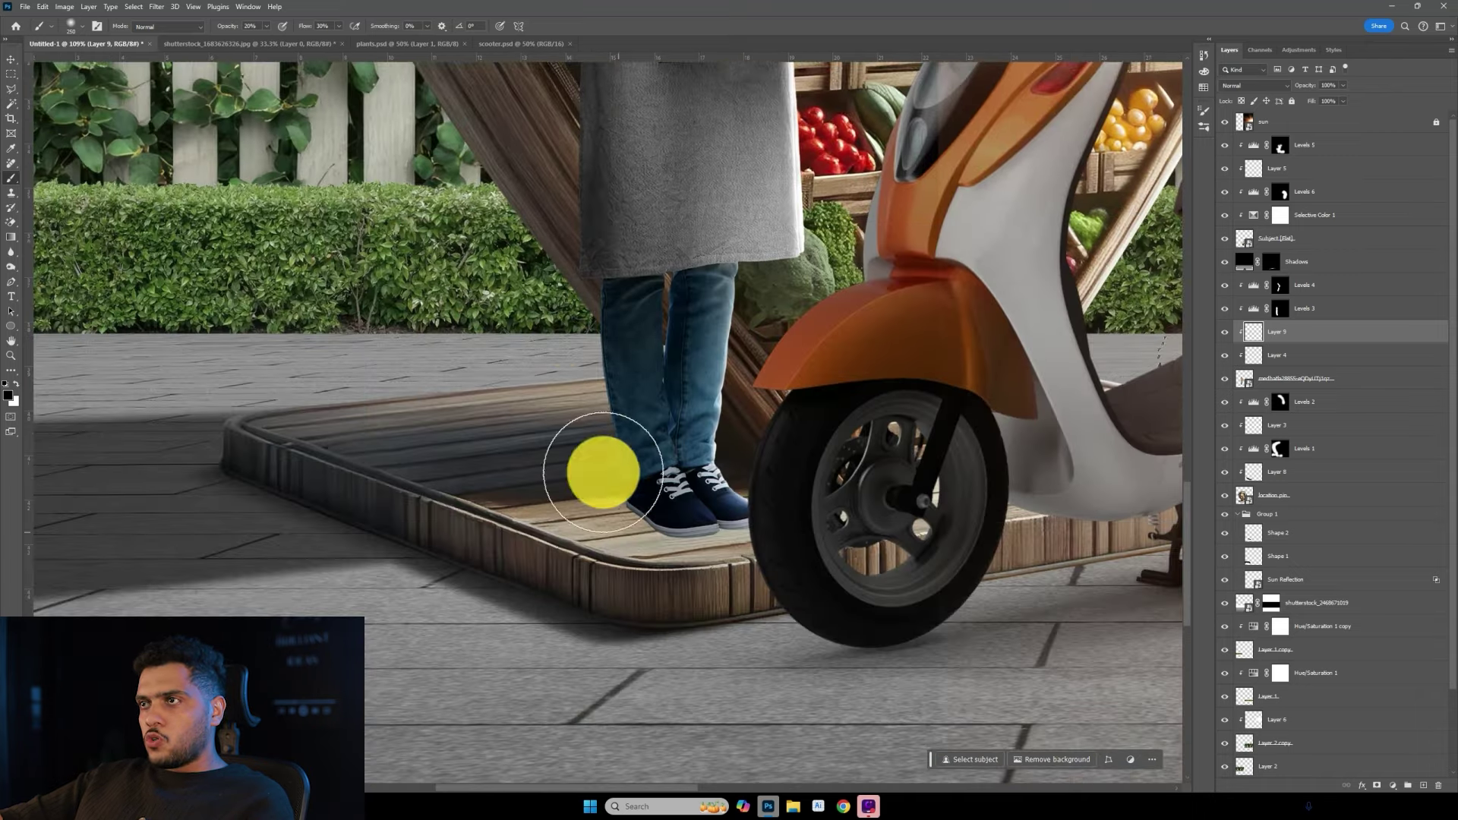
{"action": "key", "text": "ctrl+0"}
{"action": "key", "text": "v"}
{"action": "scroll", "coordinate": [348, 593], "scroll_direction": "up", "scroll_amount": 5}
Duplicate the grocer layer and fill the copy black with a Color Overlay.
{"action": "scroll", "coordinate": [576, 608], "scroll_direction": "up", "scroll_amount": 1}
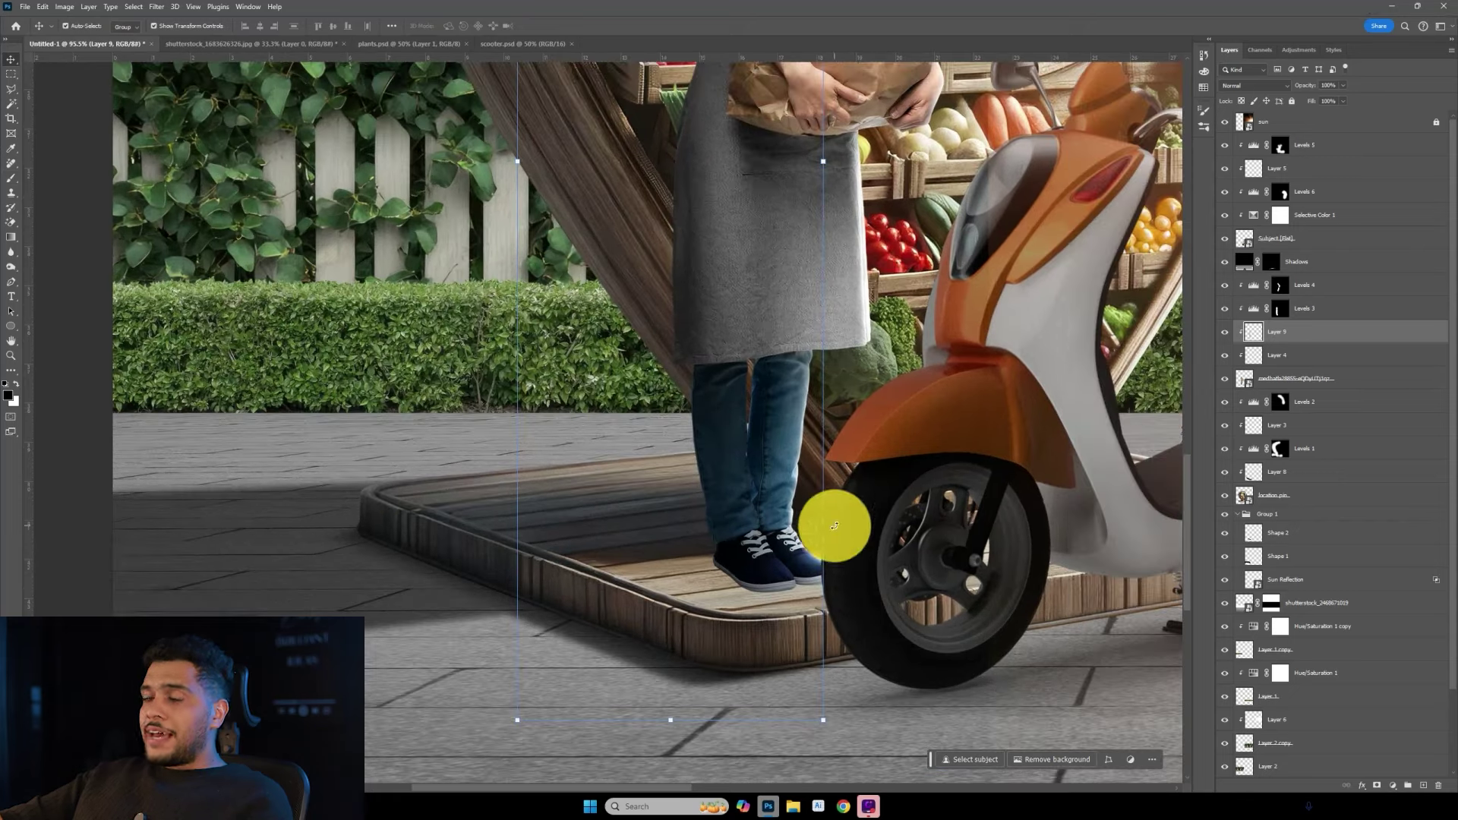
{"action": "left_click_drag", "start_coordinate": [1378, 378], "coordinate": [1397, 404]}
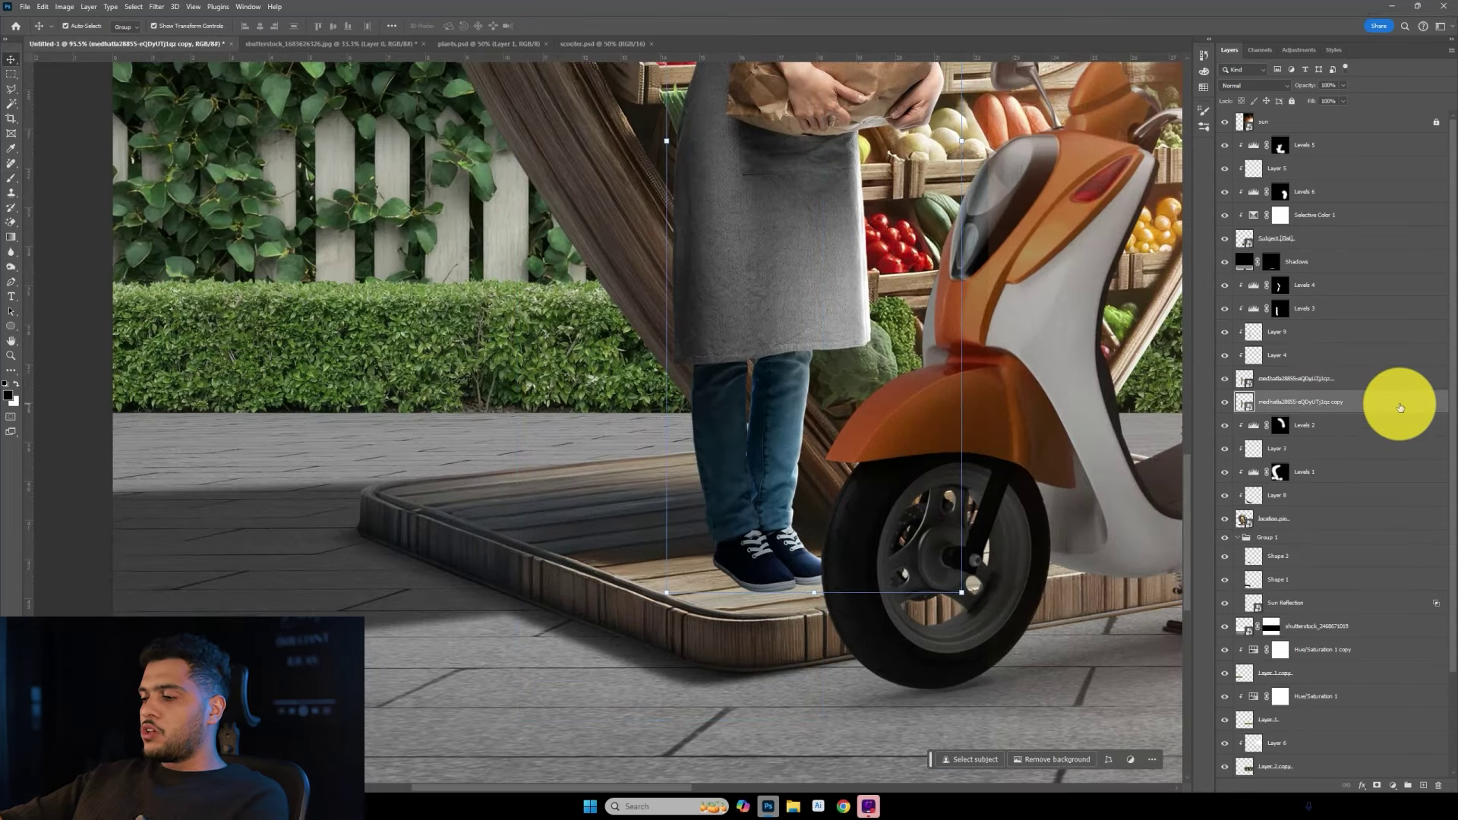
{"action": "double_click", "coordinate": [1400, 404]}
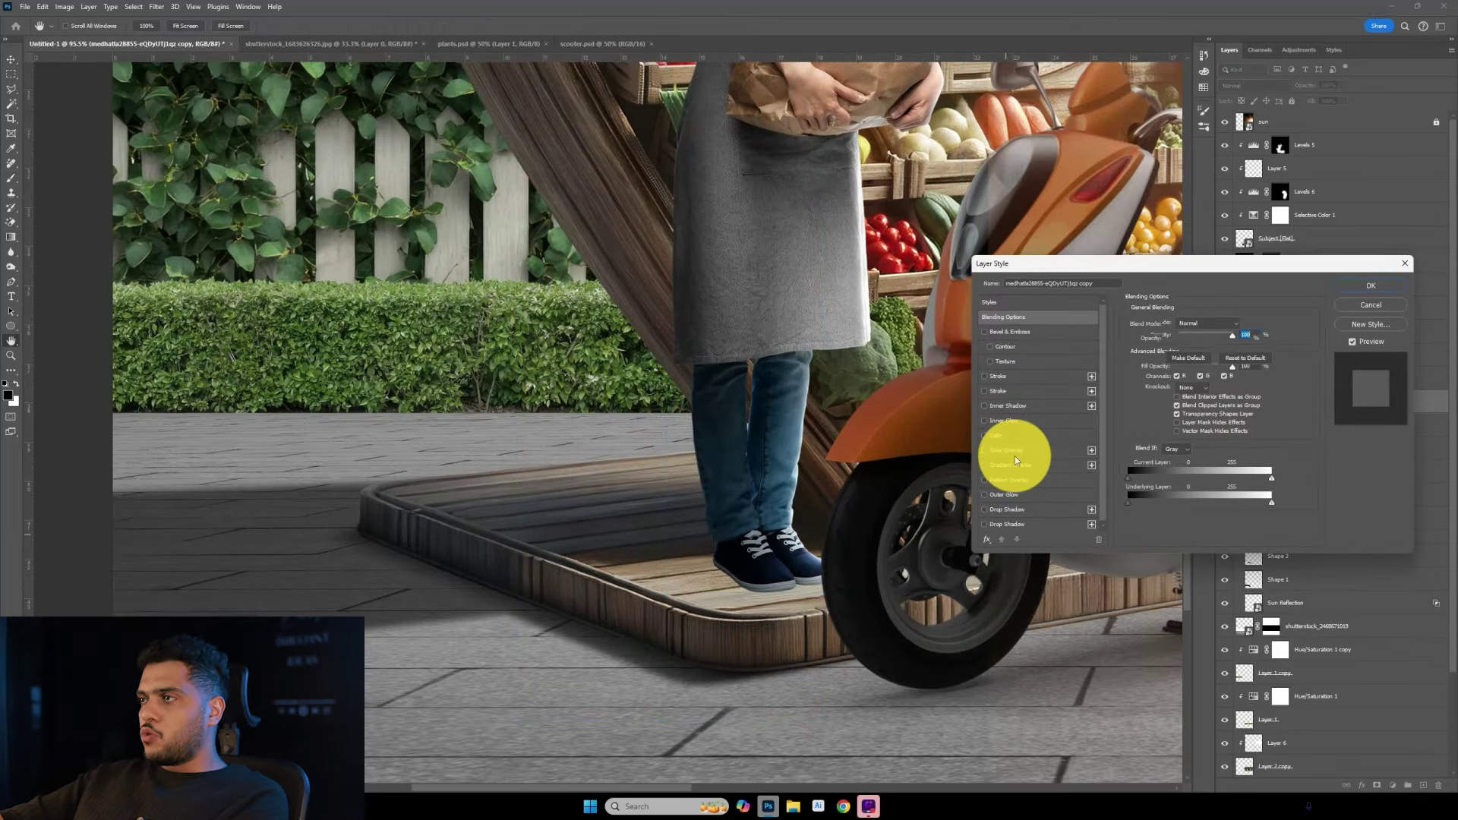
{"action": "left_click", "coordinate": [1015, 452]}
{"action": "left_click", "coordinate": [1244, 324]}
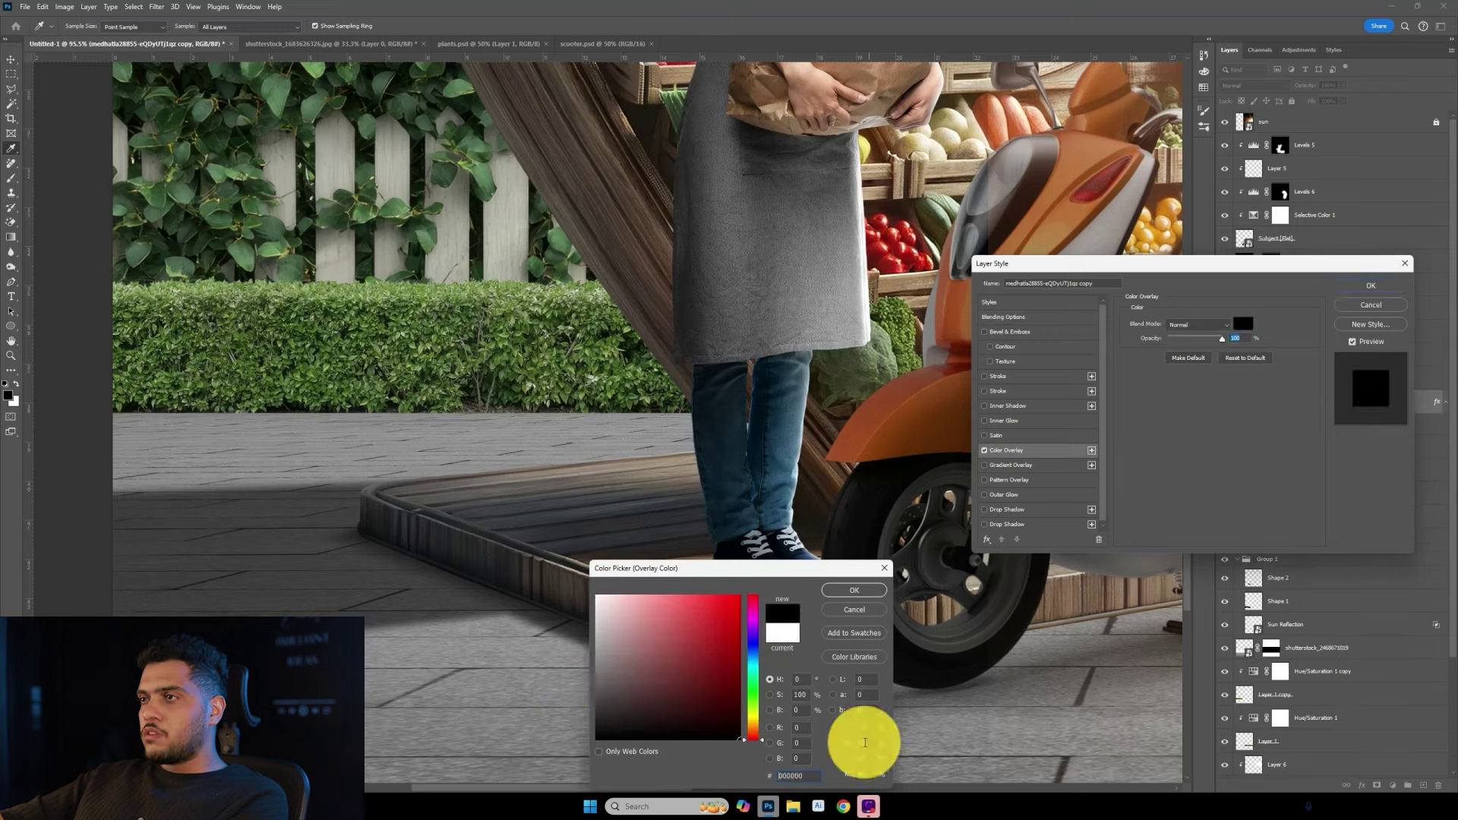
{"action": "key", "text": "Return"}
{"action": "key", "text": "Return"}
{"action": "key", "text": "v"}
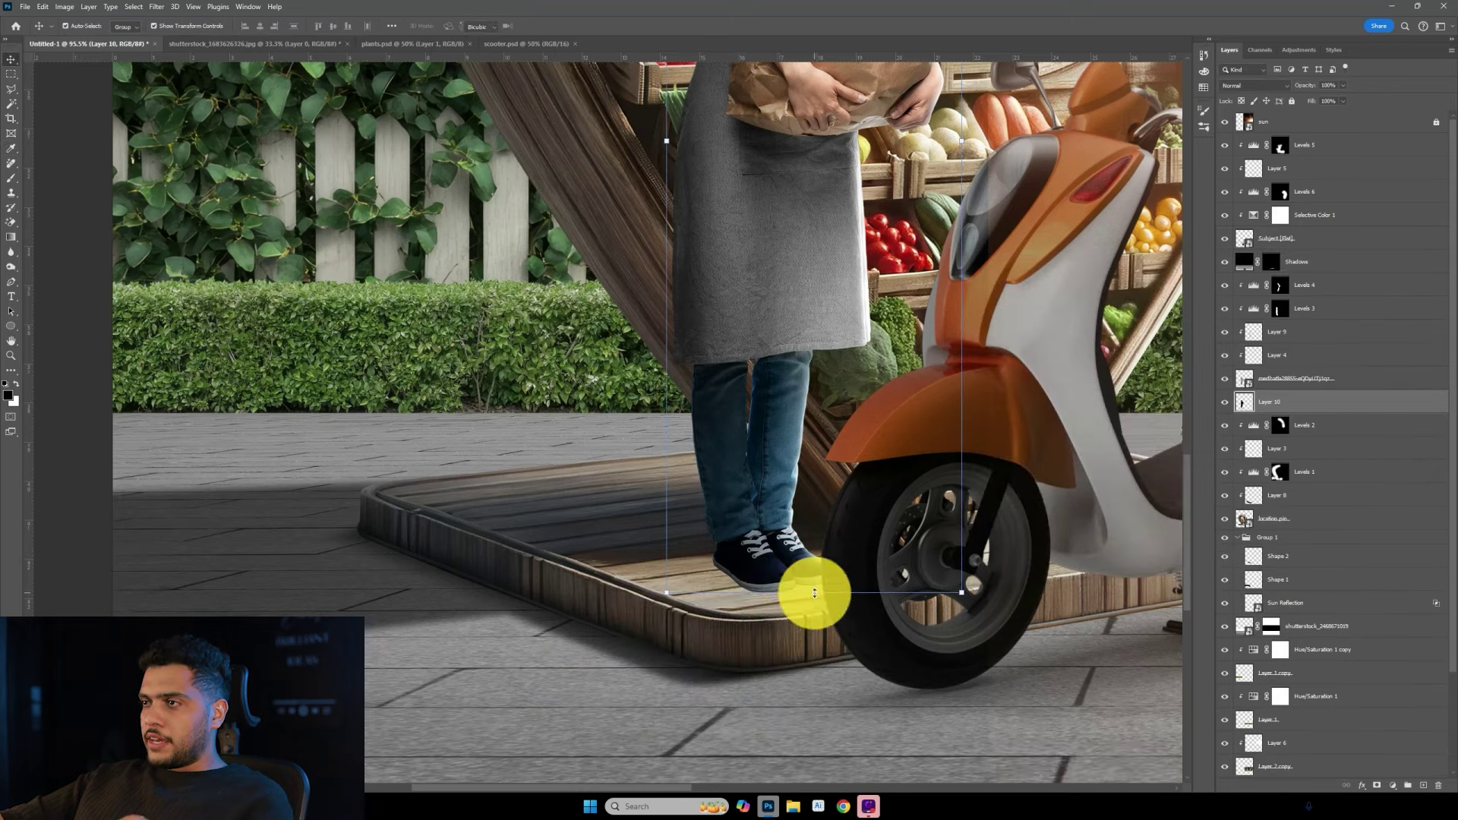
Rotate and distort the black silhouette to lie on the floor from her feet.
{"action": "left_click_drag", "start_coordinate": [722, 661], "coordinate": [576, 593]}
{"action": "right_click", "coordinate": [566, 581]}
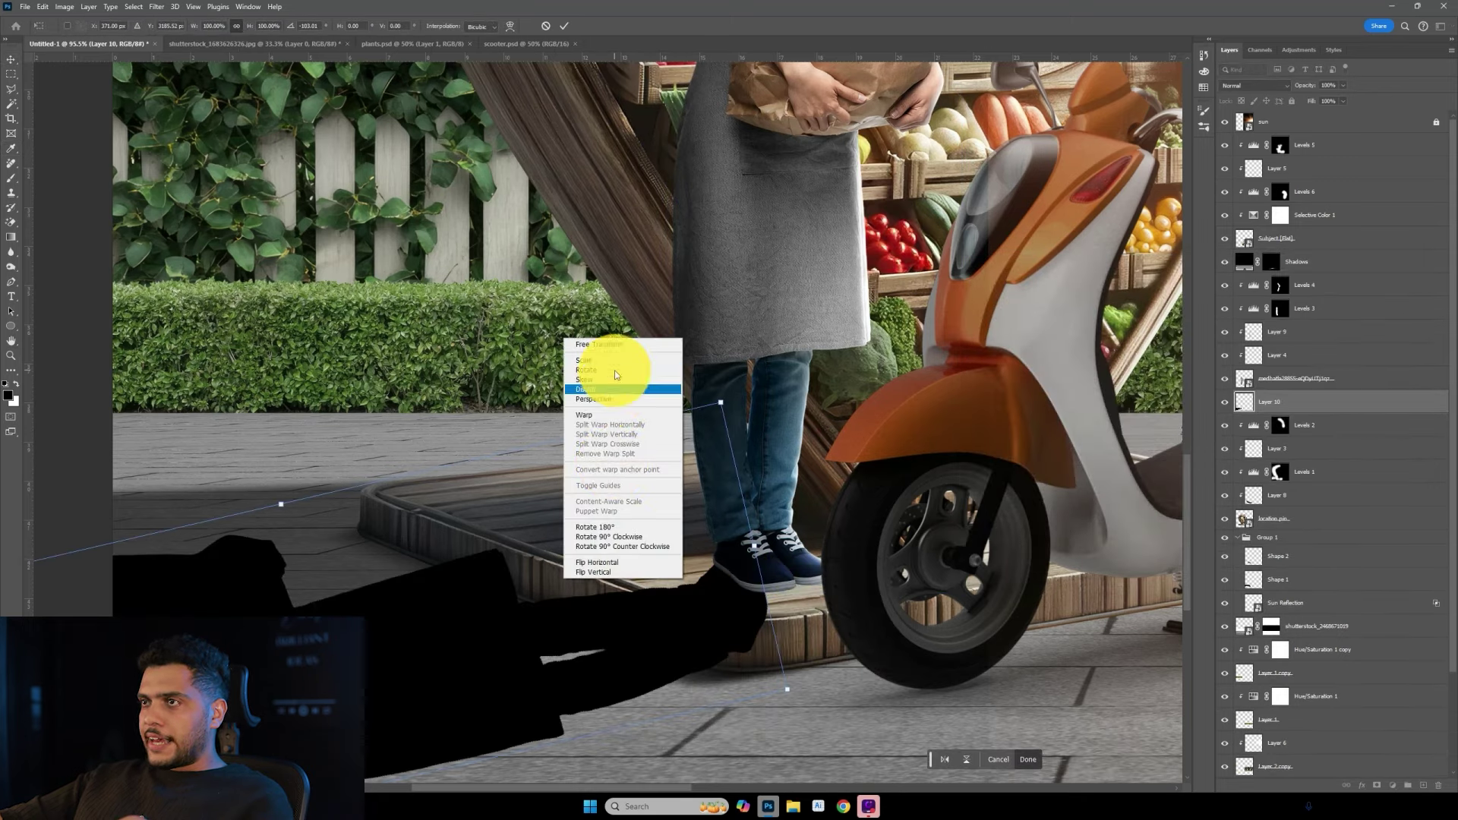
{"action": "left_click", "coordinate": [607, 389]}
{"action": "right_click", "coordinate": [695, 365]}
{"action": "left_click", "coordinate": [728, 416]}
{"action": "mouse_move", "coordinate": [722, 417]}
{"action": "left_mouse_down"}
{"action": "mouse_move", "coordinate": [673, 435]}
{"action": "mouse_move", "coordinate": [650, 553]}
{"action": "left_mouse_up"}
{"action": "scroll", "coordinate": [651, 554], "scroll_direction": "down", "scroll_amount": 3}
{"action": "left_click_drag", "start_coordinate": [436, 446], "coordinate": [312, 541]}
{"action": "left_click_drag", "start_coordinate": [753, 495], "coordinate": [812, 447]}
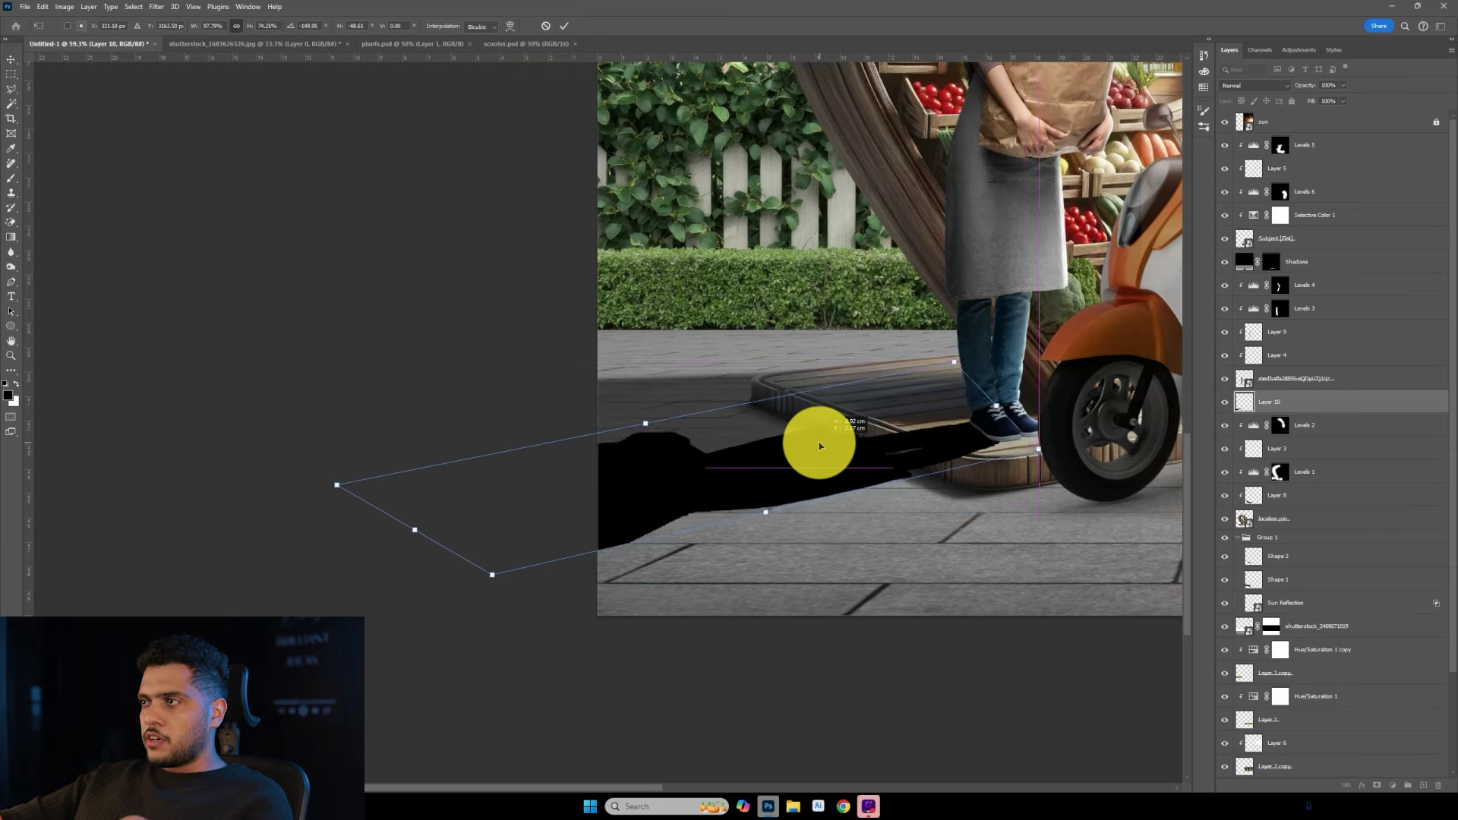
{"action": "key", "text": "Return"}
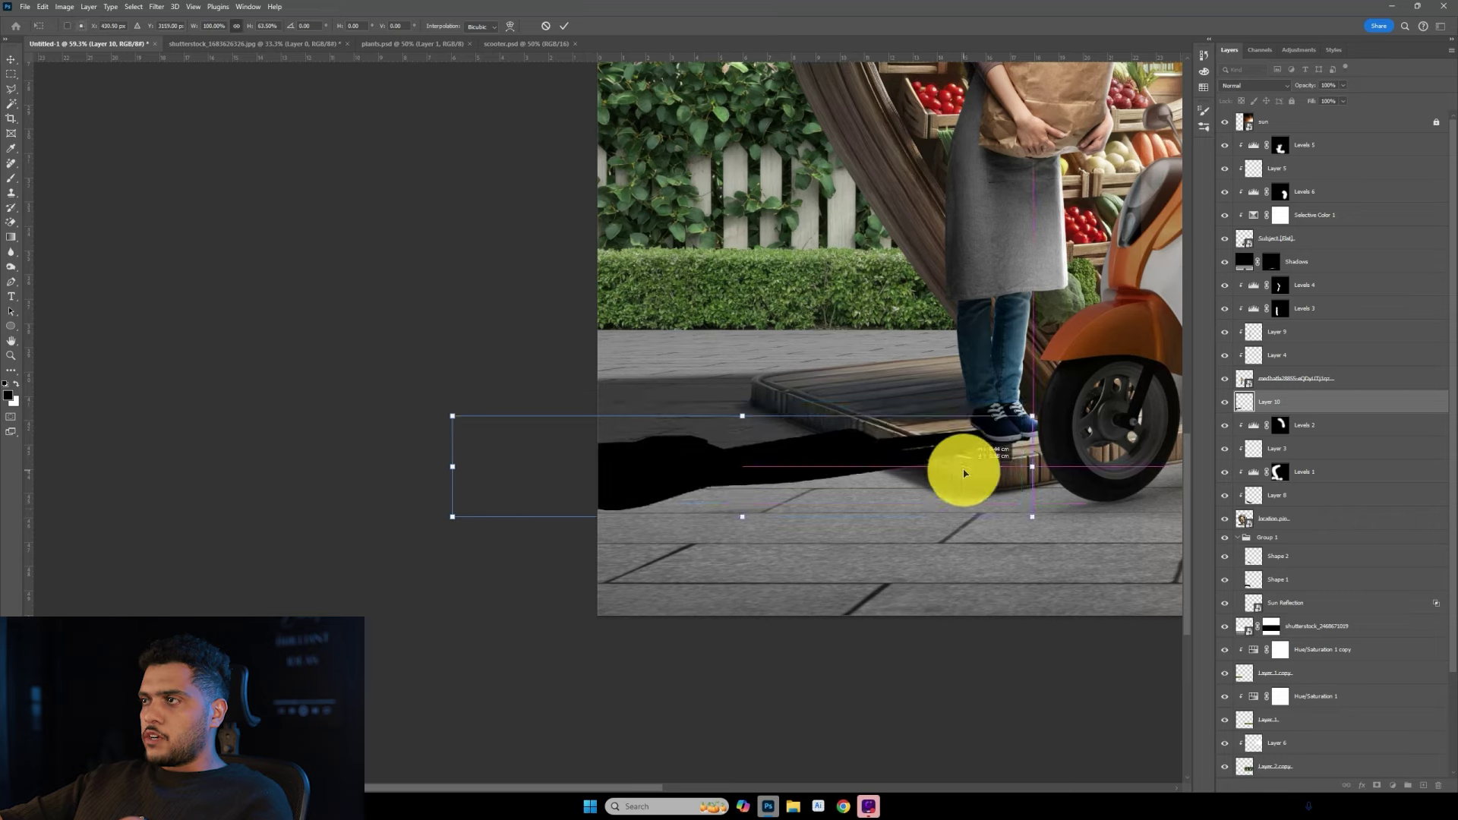
Soften the shadow silhouette with a Gaussian Blur.
{"action": "scroll", "coordinate": [957, 456], "scroll_direction": "up", "scroll_amount": 2}
{"action": "left_click", "coordinate": [157, 6]}
{"action": "mouse_move", "coordinate": [217, 154]}
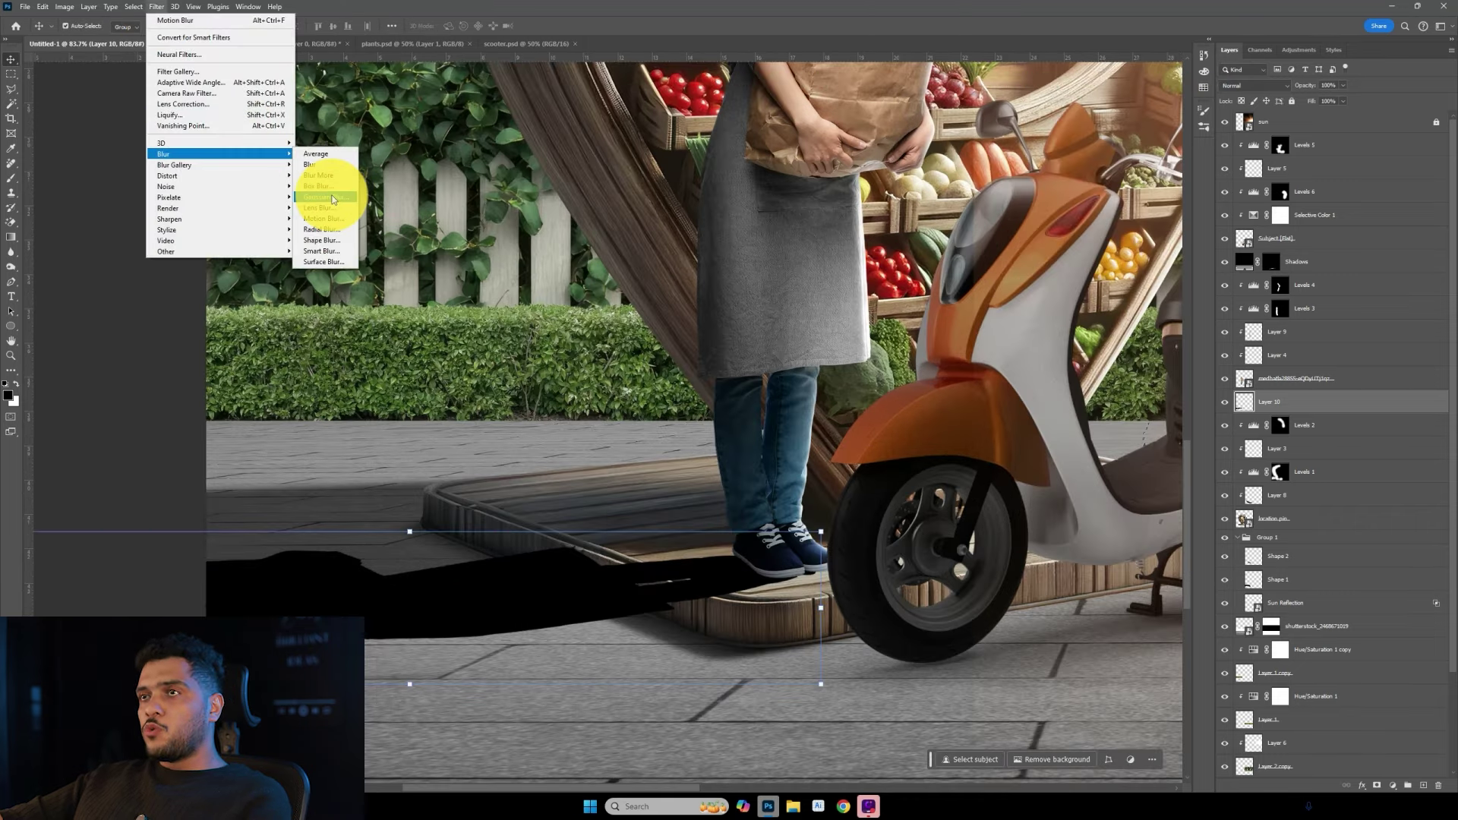
{"action": "left_click", "coordinate": [333, 199]}
{"action": "key", "text": "Return"}
{"action": "scroll", "coordinate": [1116, 668], "scroll_direction": "down", "scroll_amount": 2}
{"action": "mouse_move", "coordinate": [1306, 85]}
{"action": "left_mouse_down"}
{"action": "mouse_move", "coordinate": [1284, 85]}
{"action": "mouse_move", "coordinate": [1413, 85]}
{"action": "left_mouse_up"}
{"action": "scroll", "coordinate": [676, 651], "scroll_direction": "up", "scroll_amount": 1}
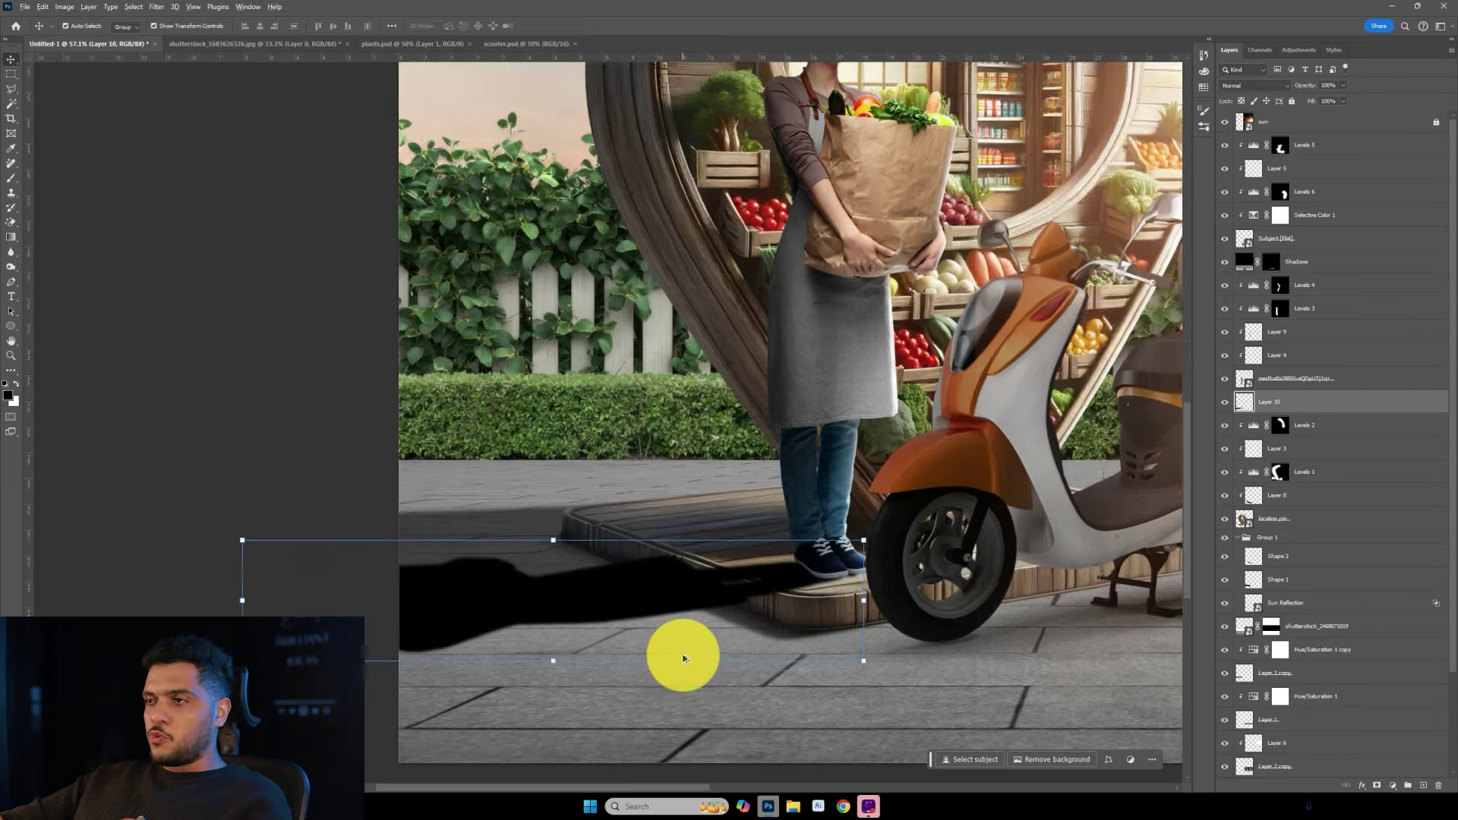
{"action": "scroll", "coordinate": [683, 658], "scroll_direction": "up", "scroll_amount": 1}
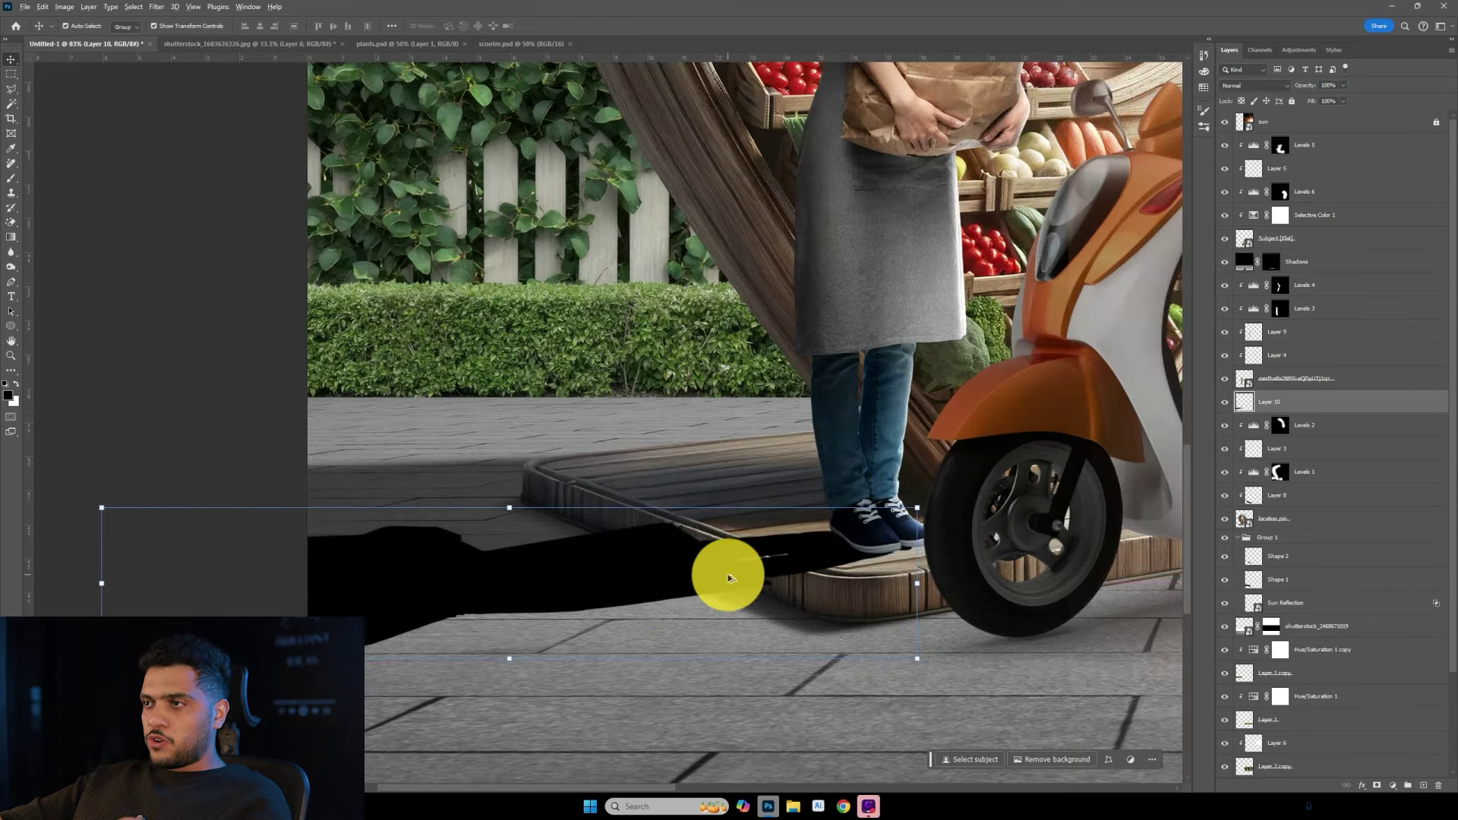
{"action": "scroll", "coordinate": [723, 572], "scroll_direction": "up", "scroll_amount": 3}
{"action": "scroll", "coordinate": [746, 565], "scroll_direction": "down", "scroll_amount": 2}
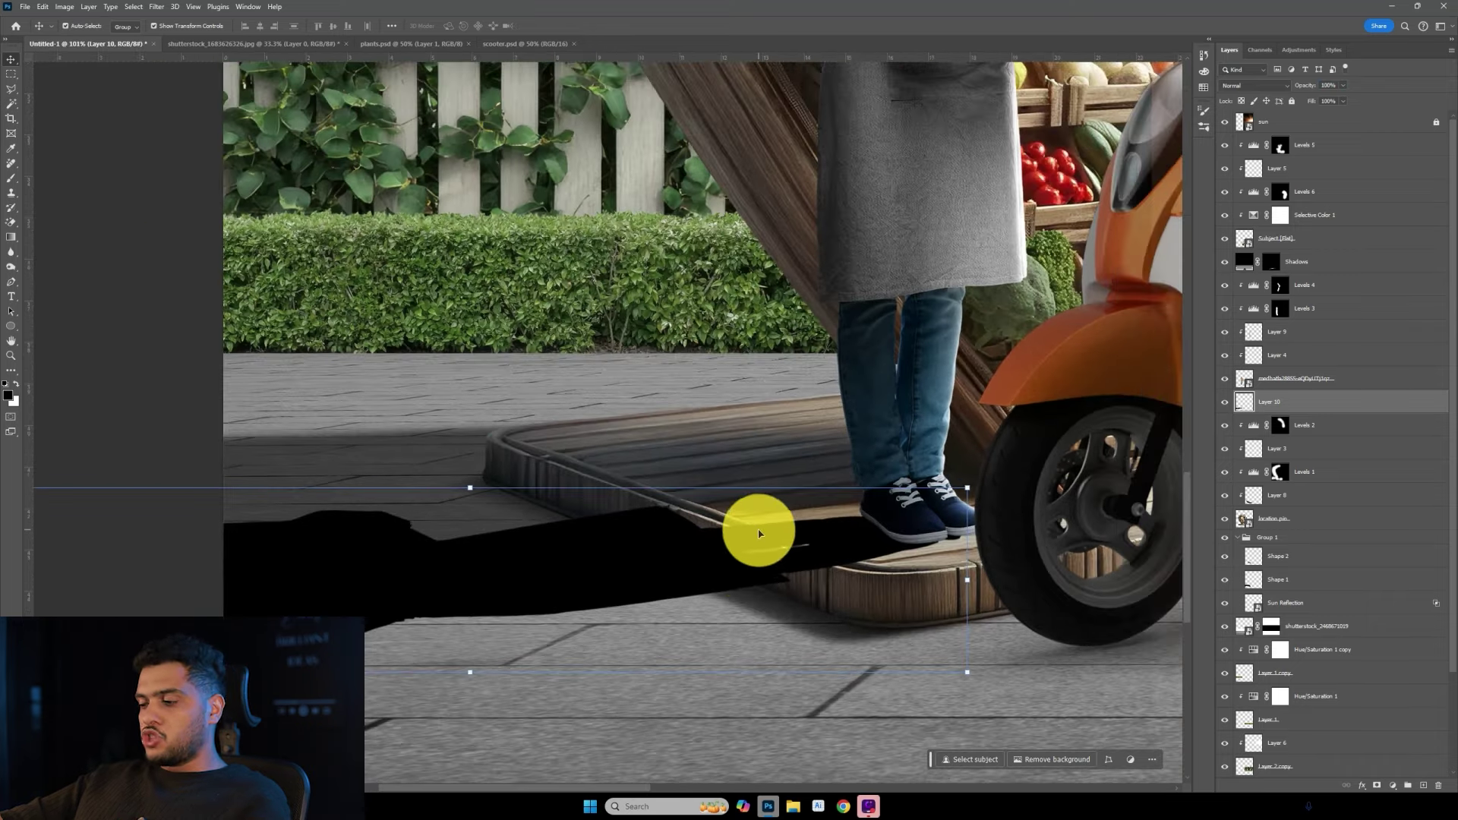
Select part of the shadow with a Pen path and cut it onto its own layer.
{"action": "key", "text": "p"}
{"action": "left_click", "coordinate": [87, 43]}
{"action": "scroll", "coordinate": [710, 504], "scroll_direction": "up", "scroll_amount": 3}
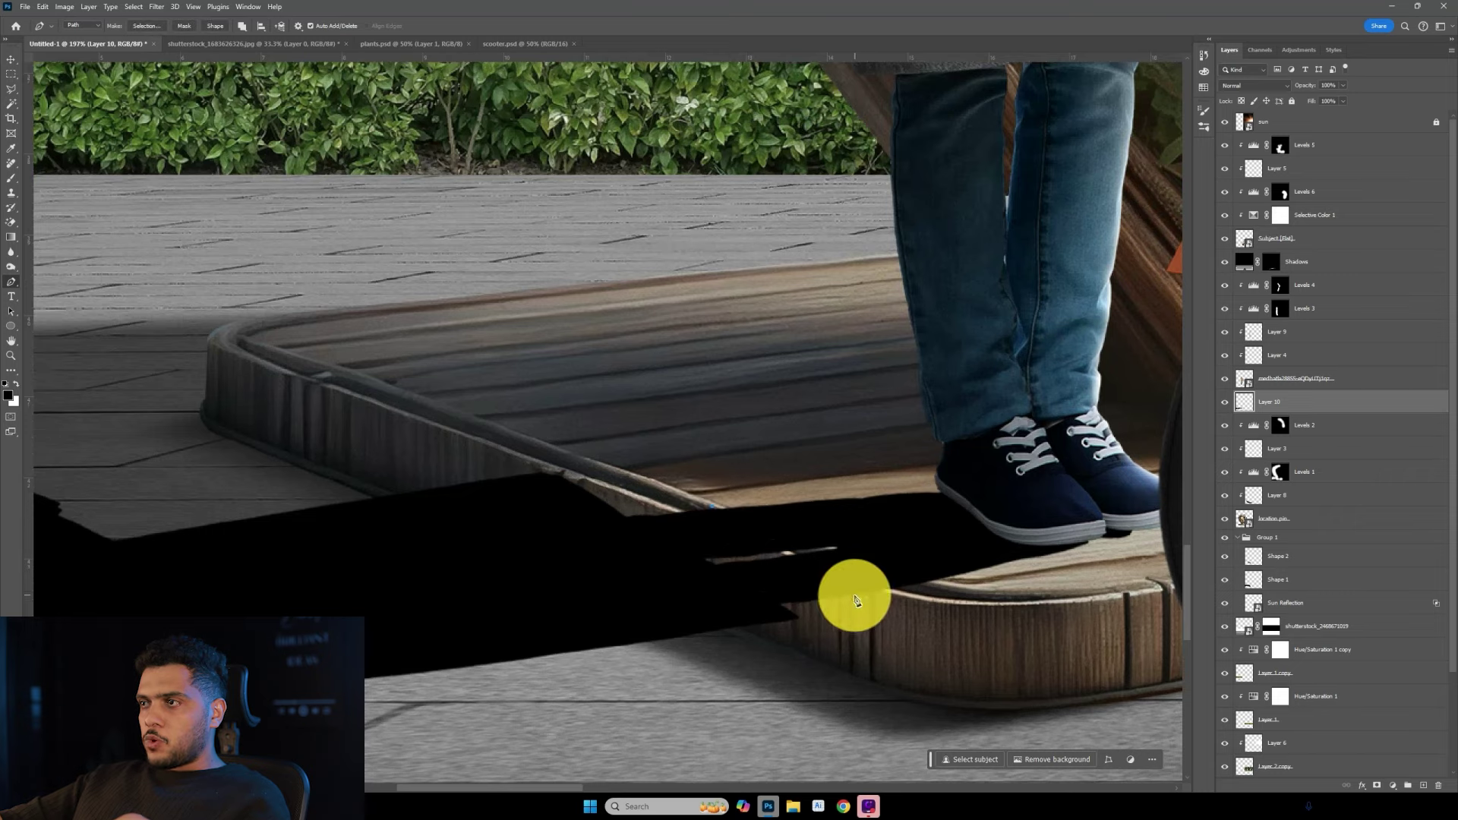
{"action": "key", "text": "ctrl+Return"}
{"action": "scroll", "coordinate": [878, 601], "scroll_direction": "down", "scroll_amount": 3}
{"action": "key", "text": "m"}
{"action": "right_click", "coordinate": [370, 329]}
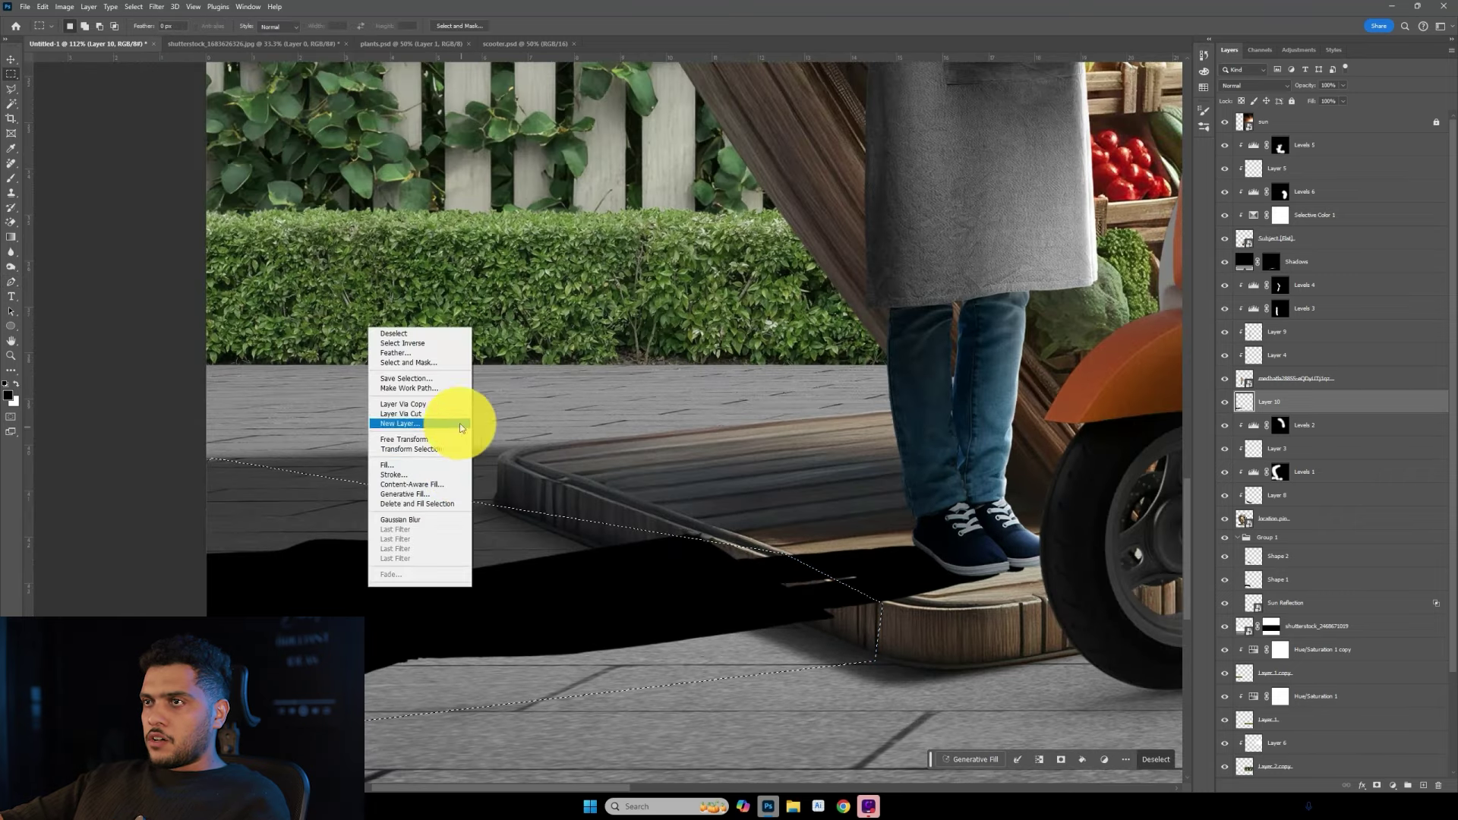
{"action": "left_click", "coordinate": [451, 417]}
Distort the cut shadow piece to bend down over the platform edge.
{"action": "key", "text": "ctrl+t"}
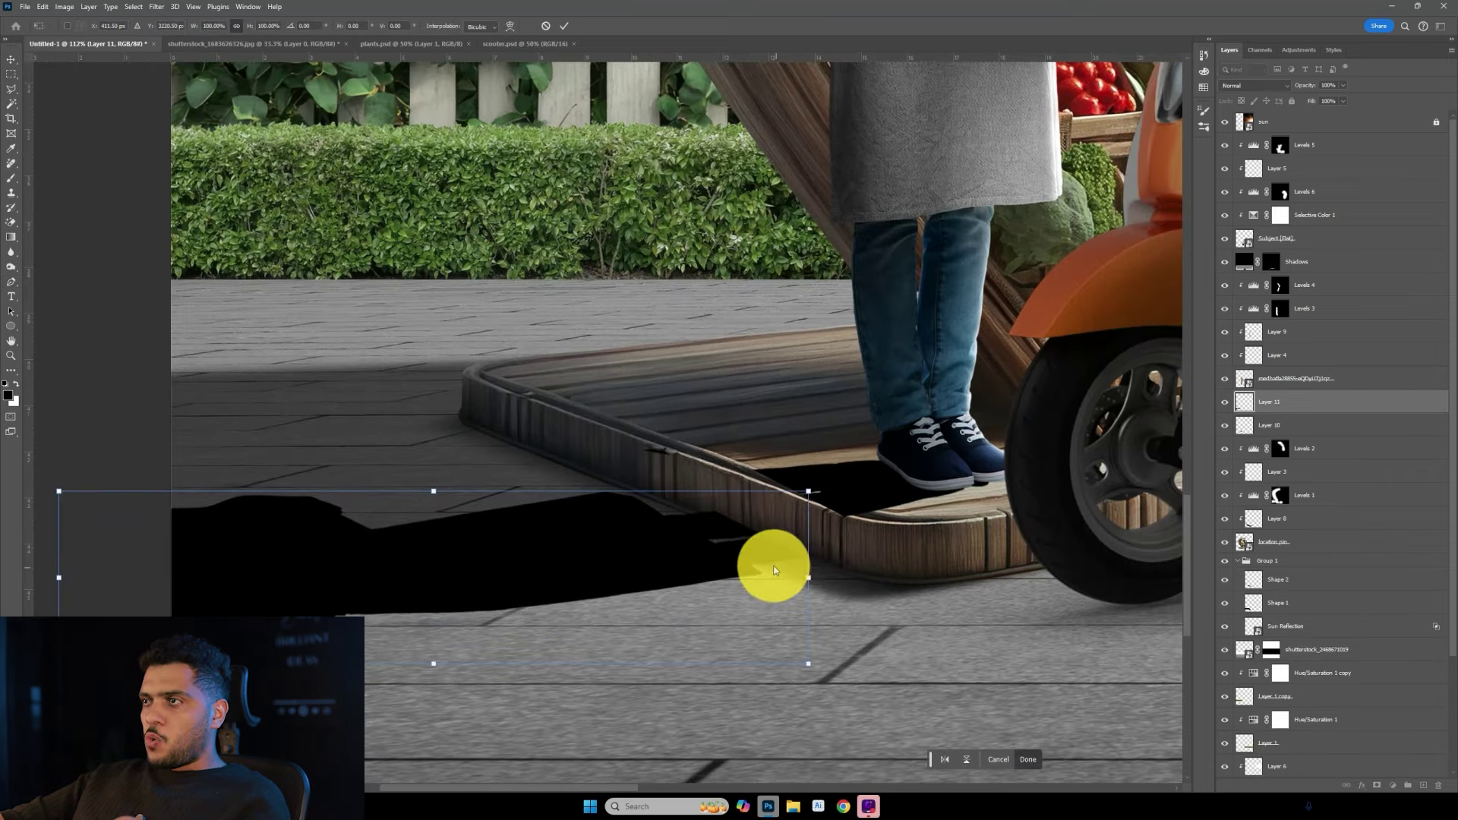
{"action": "right_click", "coordinate": [773, 566]}
{"action": "left_click", "coordinate": [810, 378]}
{"action": "left_click_drag", "start_coordinate": [808, 491], "coordinate": [794, 500]}
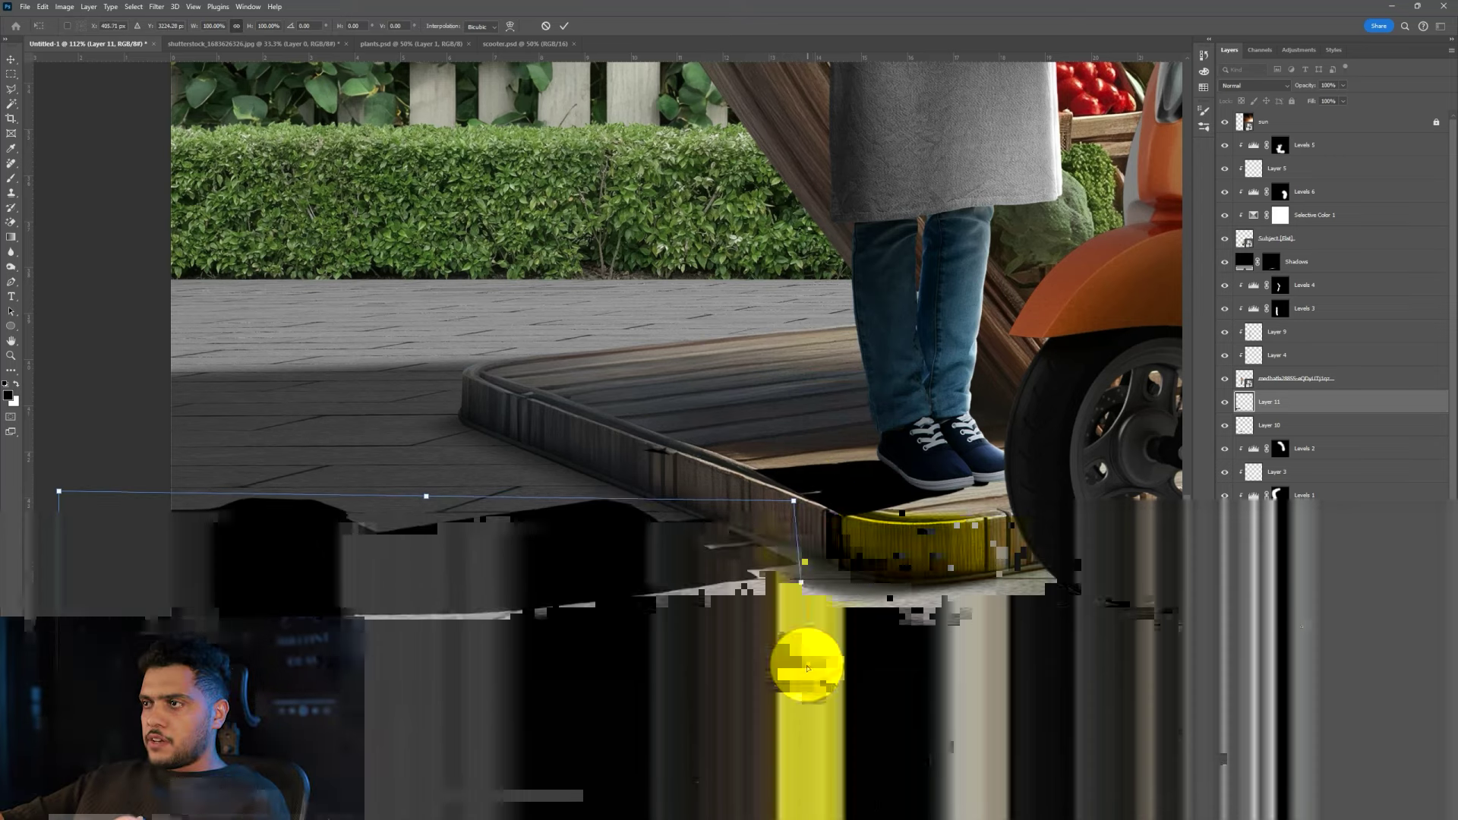
{"action": "left_click_drag", "start_coordinate": [808, 663], "coordinate": [834, 651]}
{"action": "key", "text": "Return"}
{"action": "scroll", "coordinate": [835, 521], "scroll_direction": "up", "scroll_amount": 3}
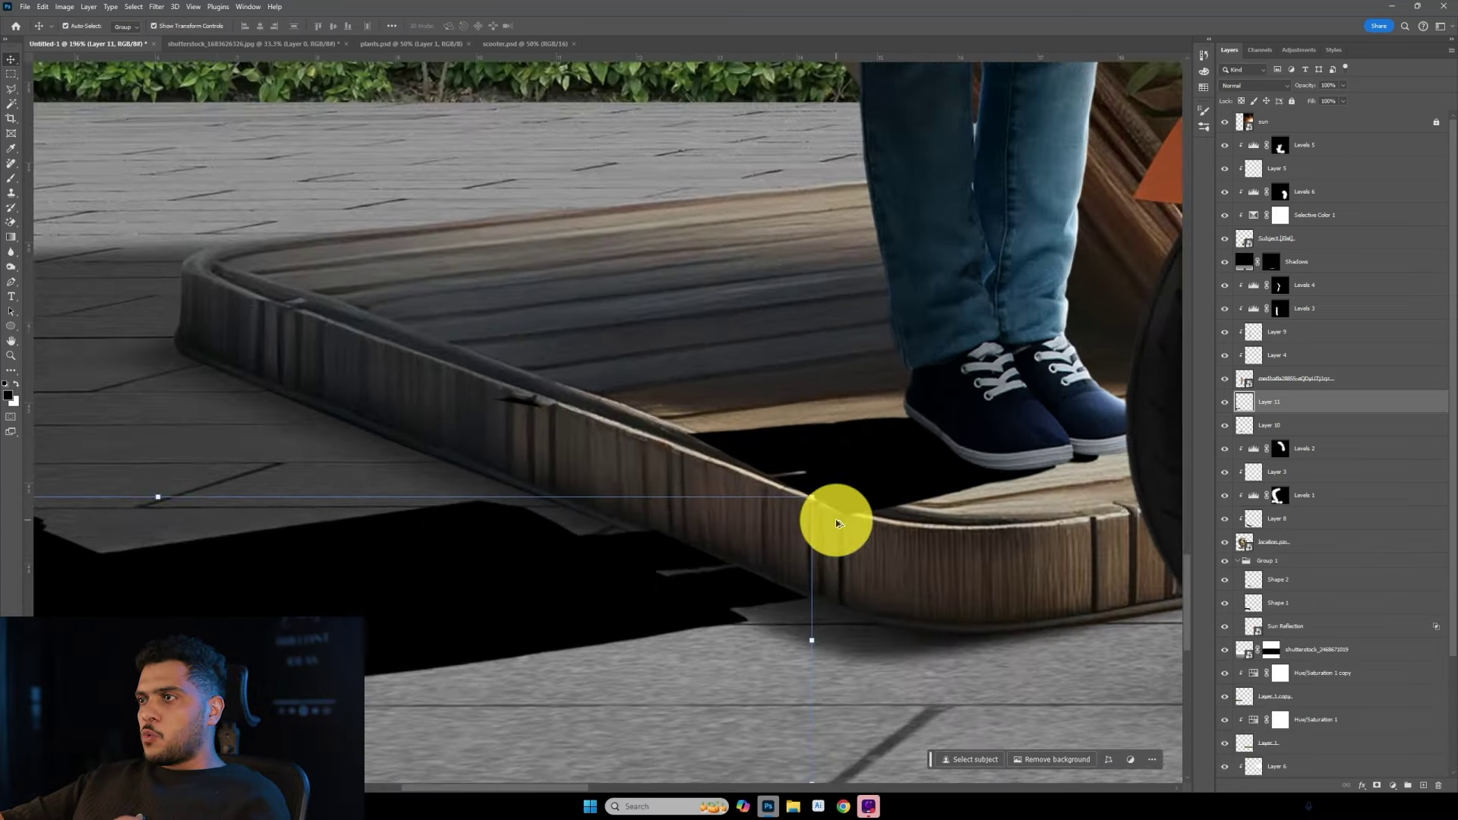
{"action": "scroll", "coordinate": [782, 463], "scroll_direction": "up", "scroll_amount": 2}
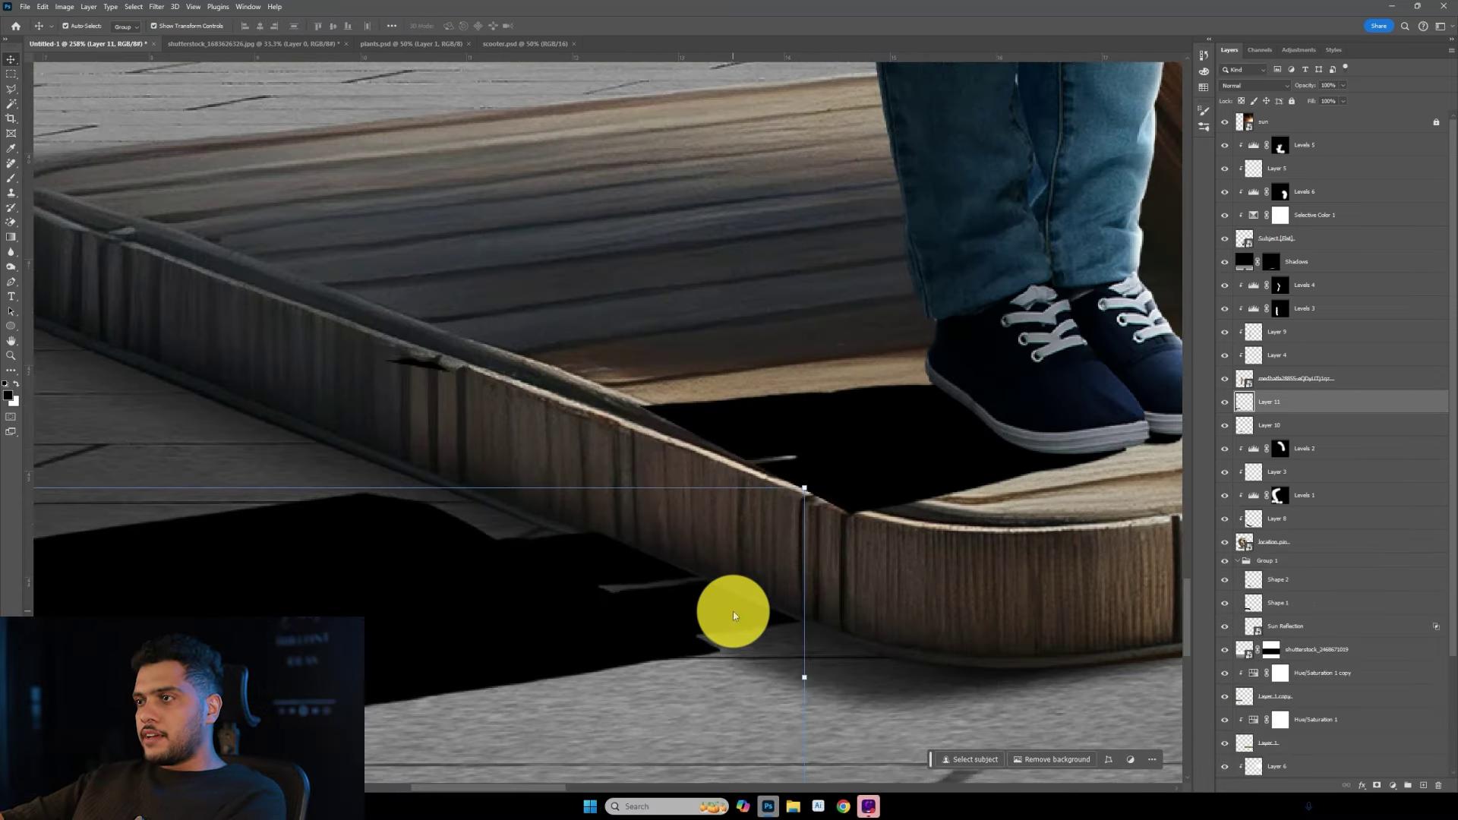
Draw a filled black Pen shape covering shadow over the board edge.
{"action": "left_click", "coordinate": [13, 285]}
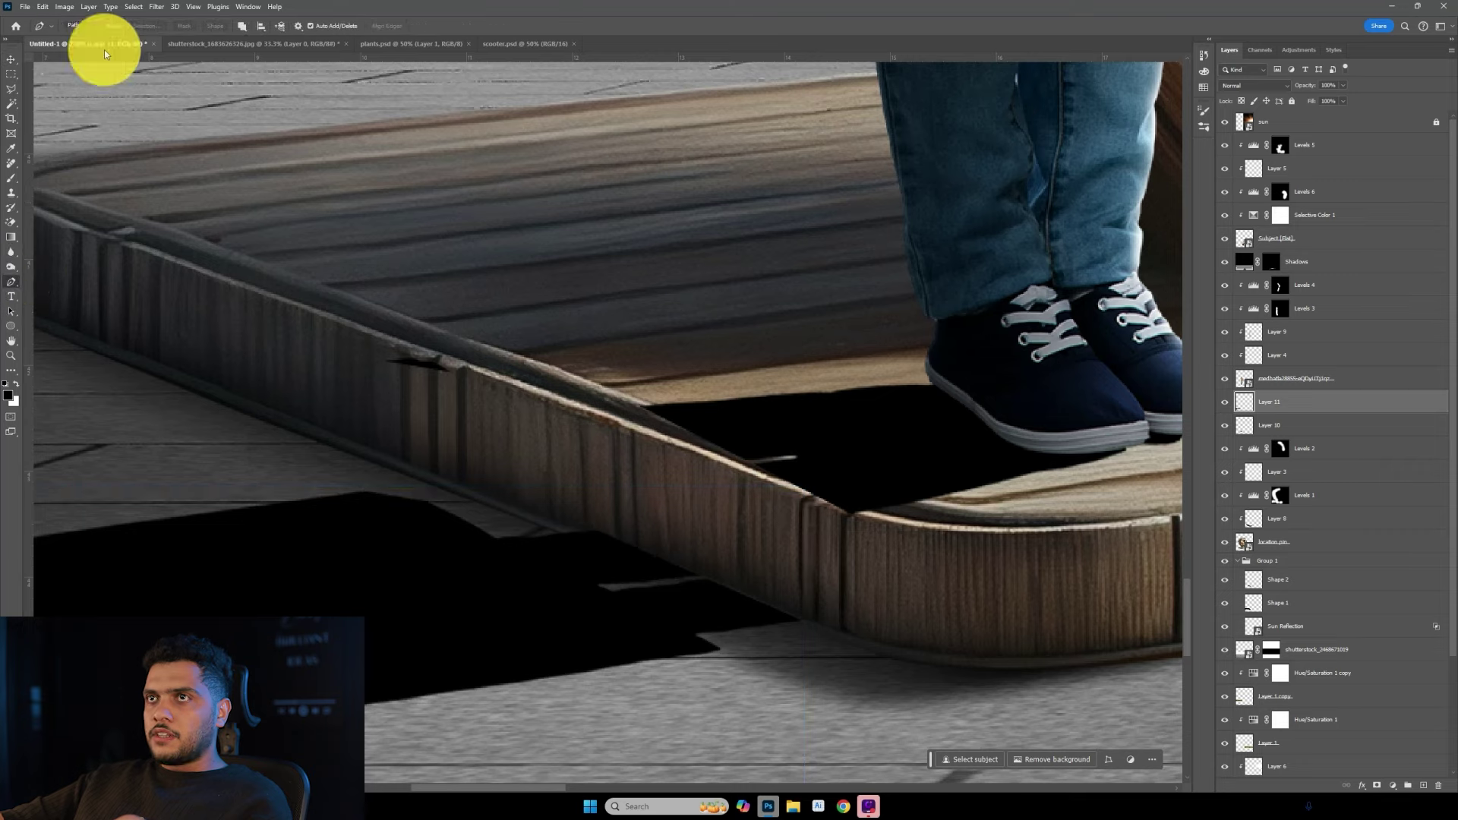
{"action": "left_click", "coordinate": [86, 38]}
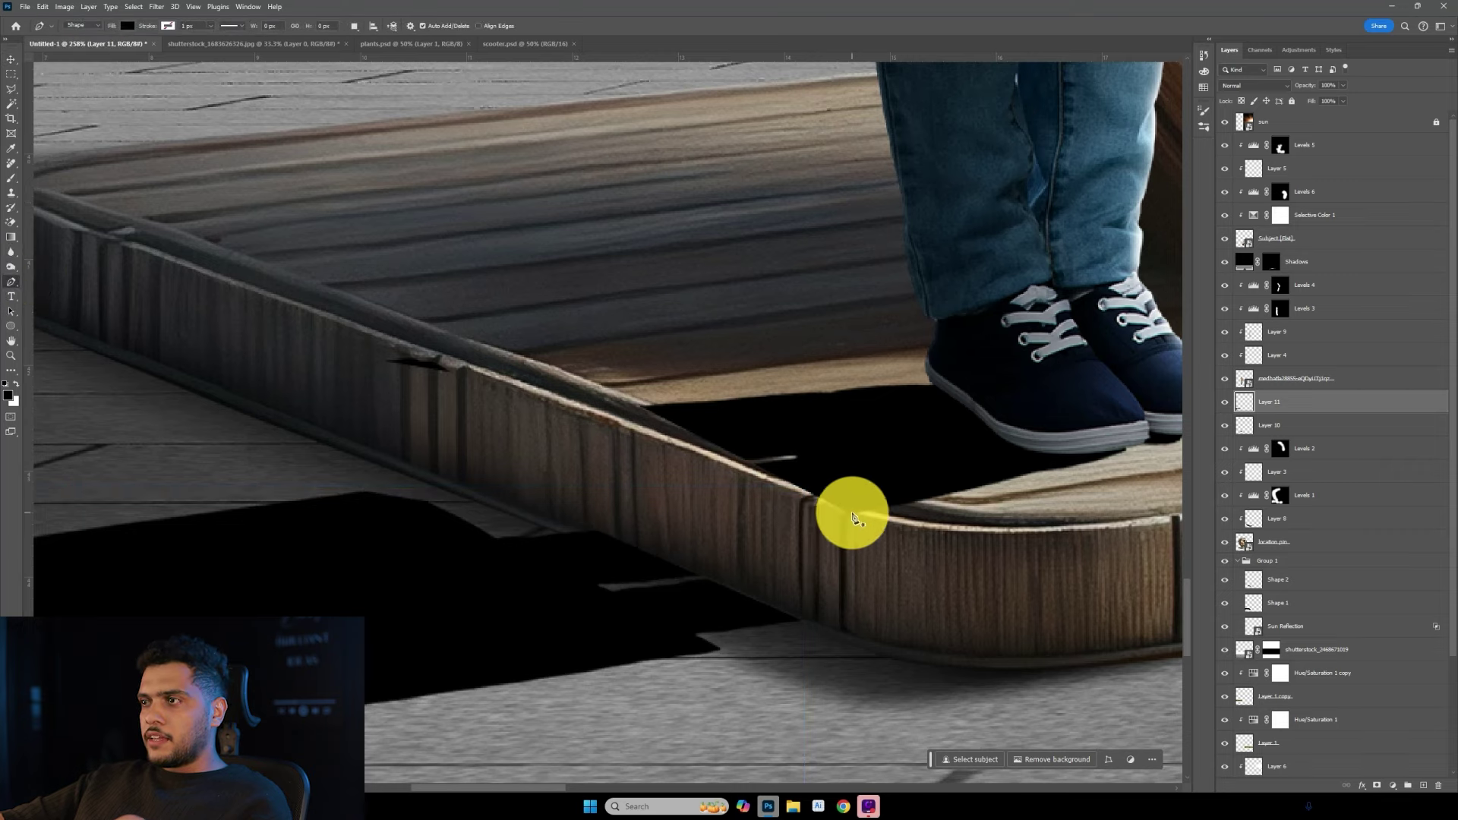
{"action": "left_click", "coordinate": [852, 518]}
{"action": "left_click", "coordinate": [749, 461]}
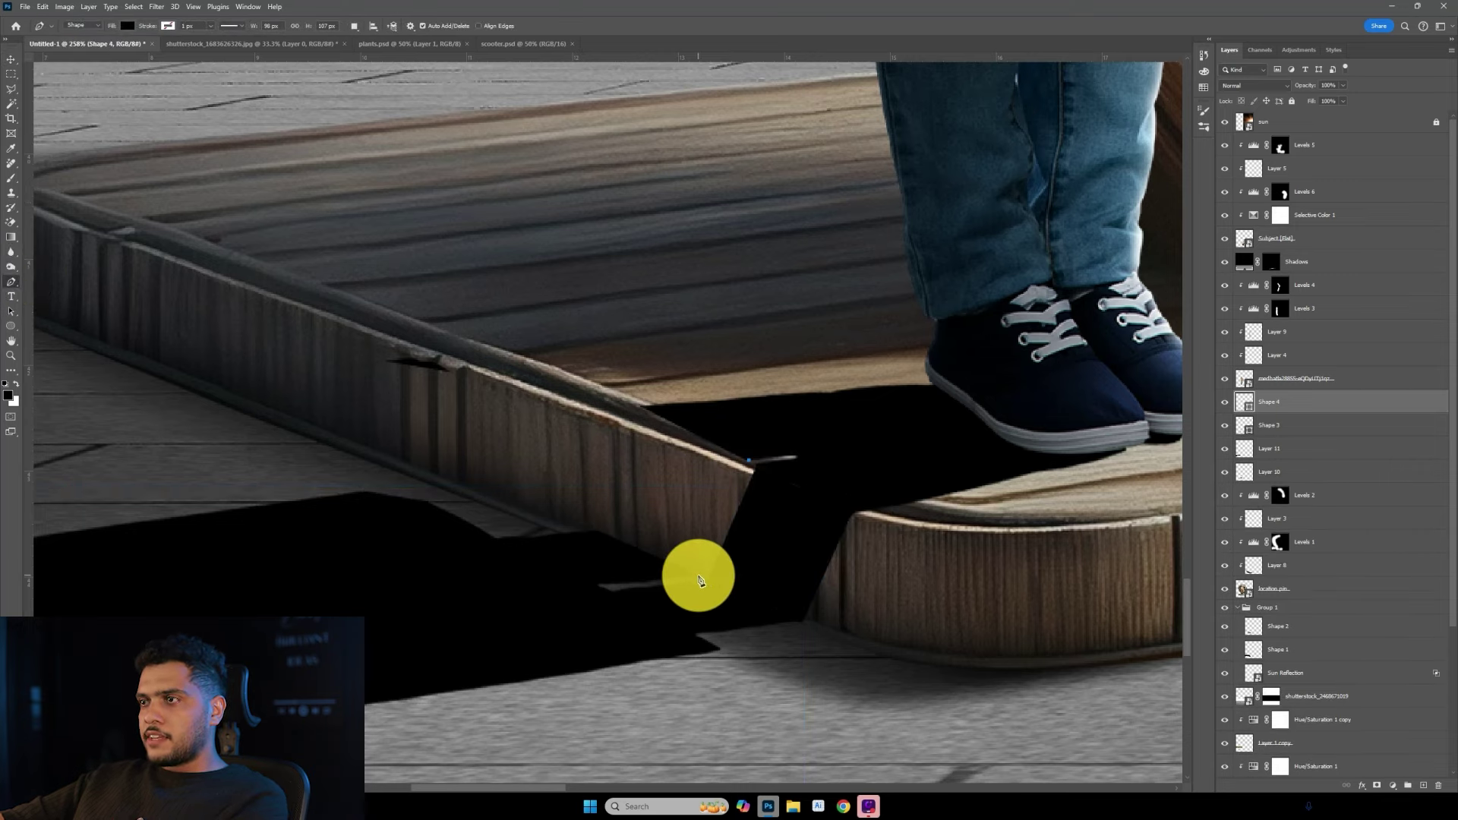
{"action": "left_click", "coordinate": [699, 582]}
{"action": "scroll", "coordinate": [742, 562], "scroll_direction": "down", "scroll_amount": 3}
{"action": "scroll", "coordinate": [744, 577], "scroll_direction": "down", "scroll_amount": 3}
{"action": "scroll", "coordinate": [749, 595], "scroll_direction": "down", "scroll_amount": 2}
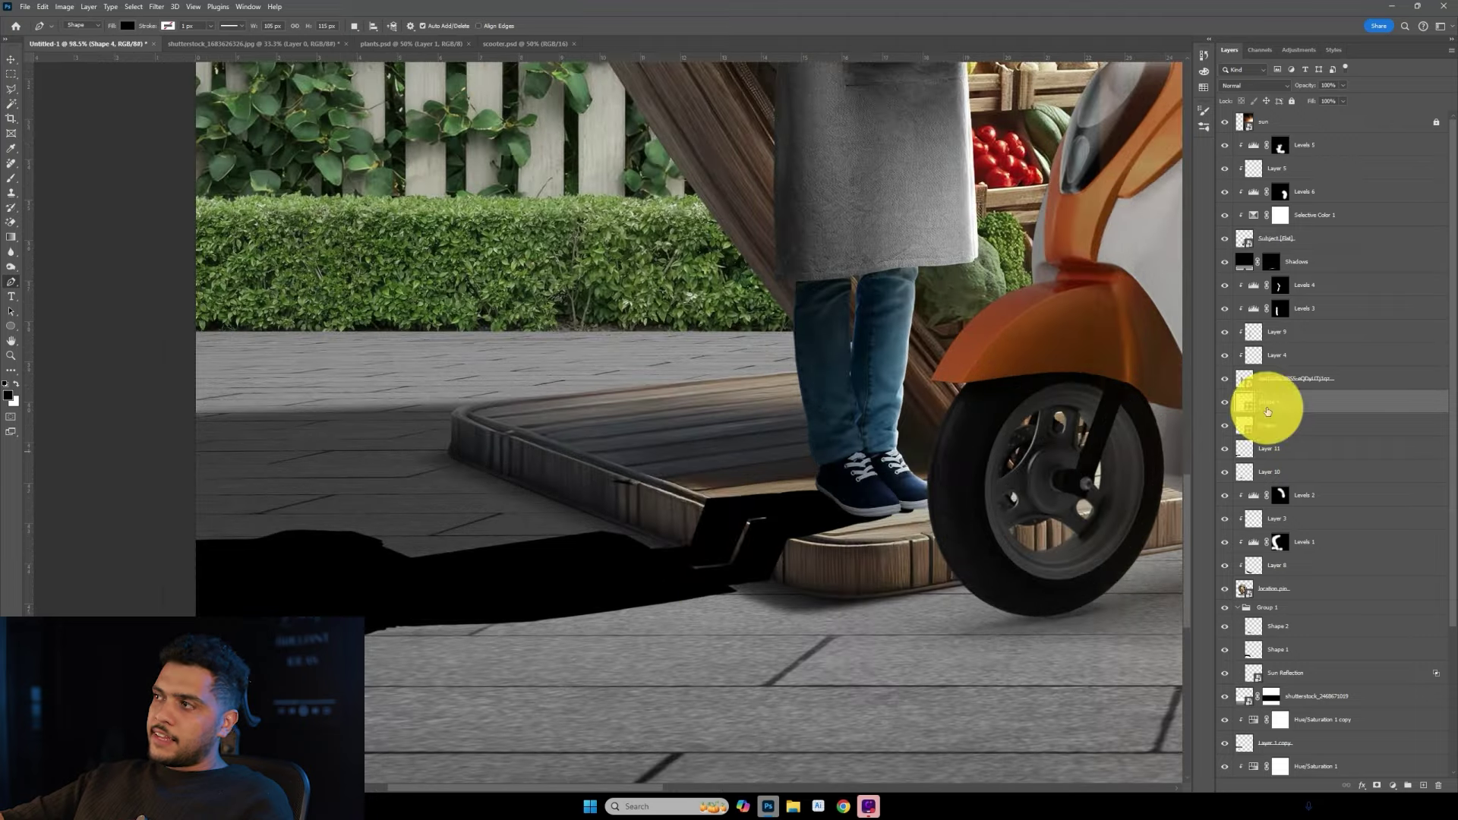
Merge the shadow pieces into one layer and lower its opacity.
{"action": "key", "text": "v"}
{"action": "left_click", "coordinate": [1319, 448], "text": "shift"}
{"action": "key", "text": "ctrl+e"}
{"action": "scroll", "coordinate": [401, 688], "scroll_direction": "down", "scroll_amount": 2}
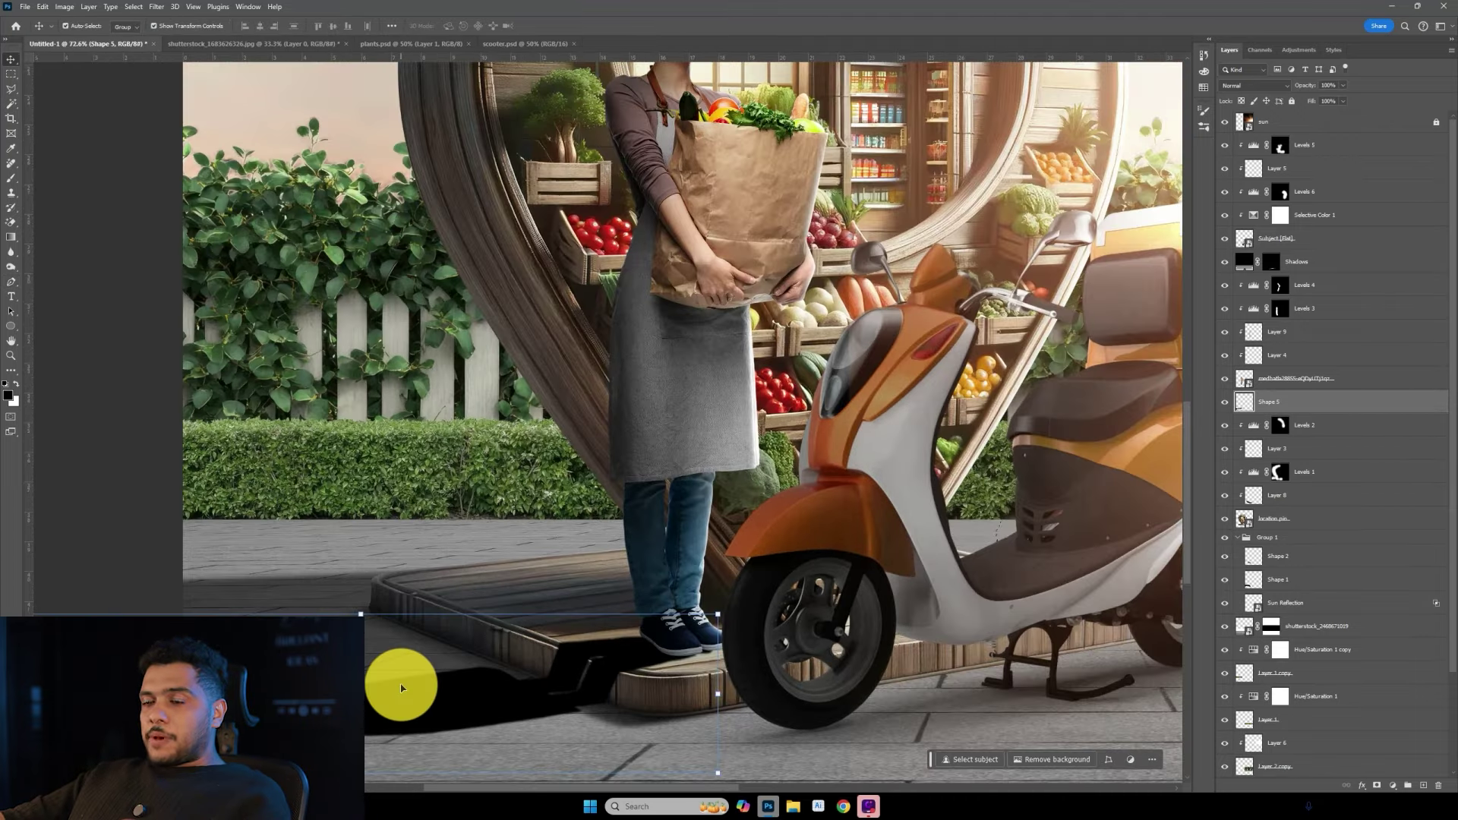
{"action": "left_click_drag", "start_coordinate": [401, 688], "coordinate": [453, 605]}
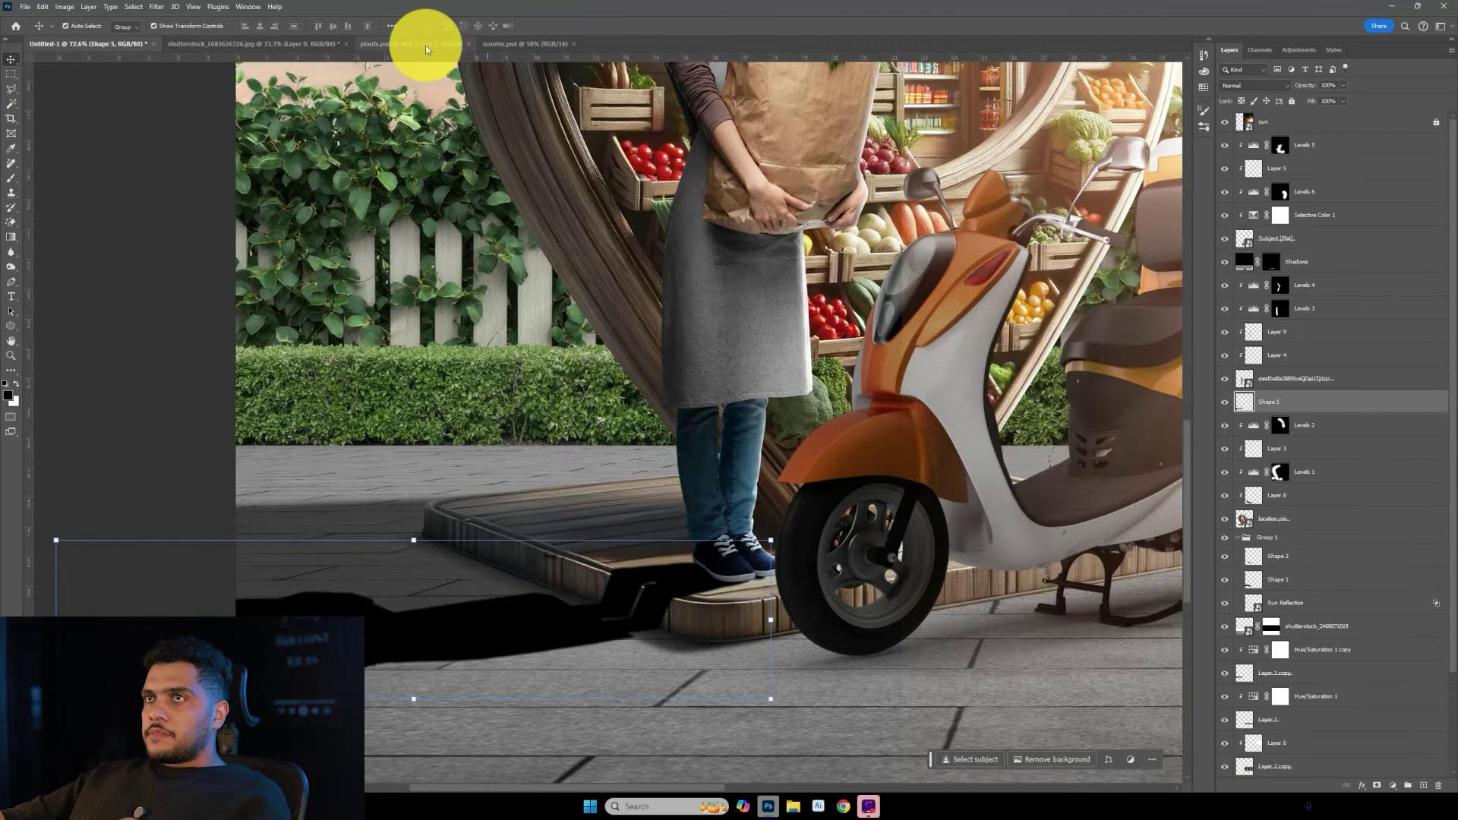
{"action": "left_click_drag", "start_coordinate": [1304, 87], "coordinate": [1296, 85]}
{"action": "key", "text": "ctrl+minus"}
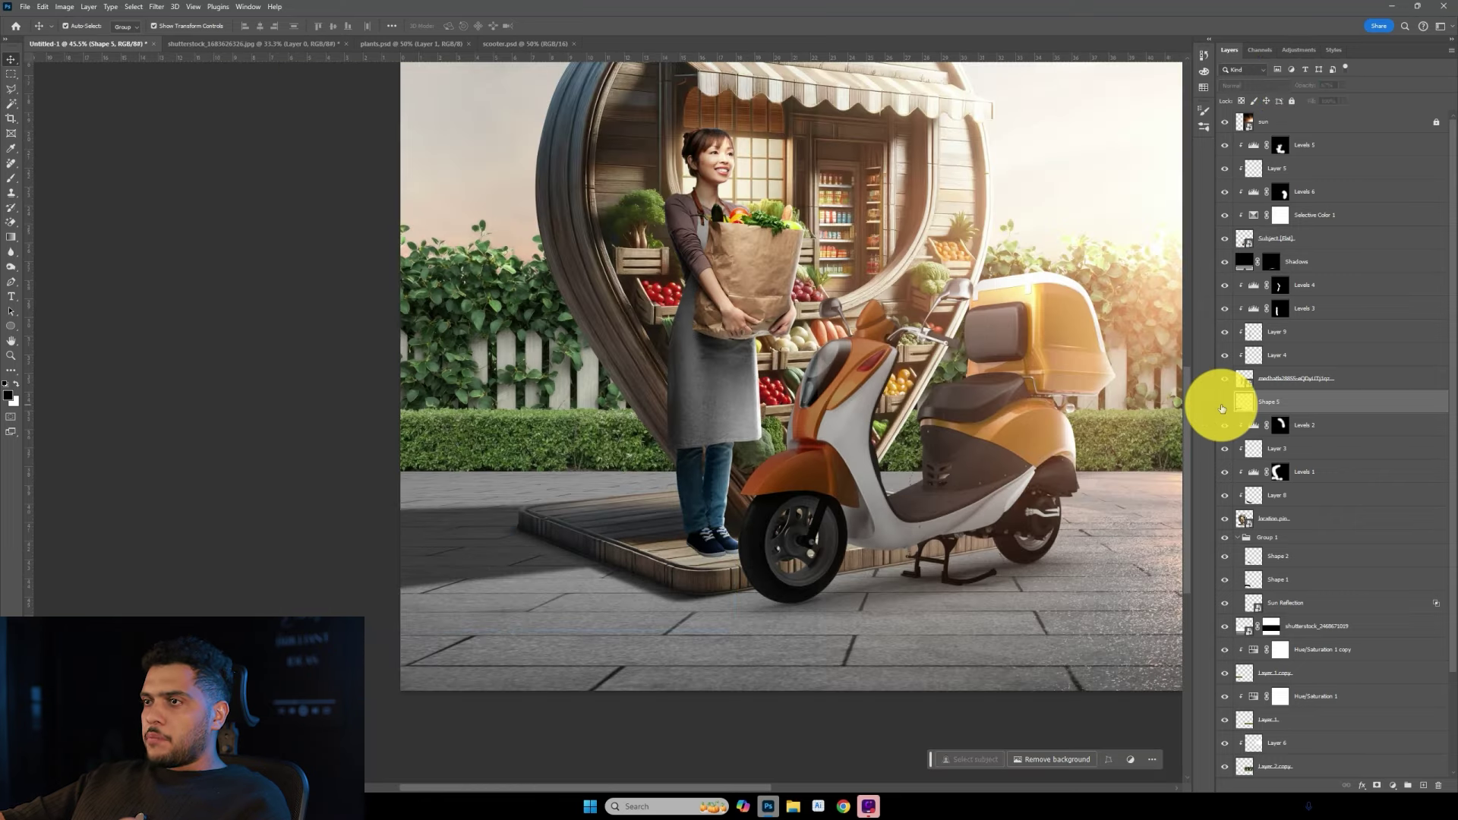
Apply a Tilt-Shift blur to the shadow layer with its focus band angled diagonally.
{"action": "left_click", "coordinate": [1223, 402]}
{"action": "left_click", "coordinate": [157, 7]}
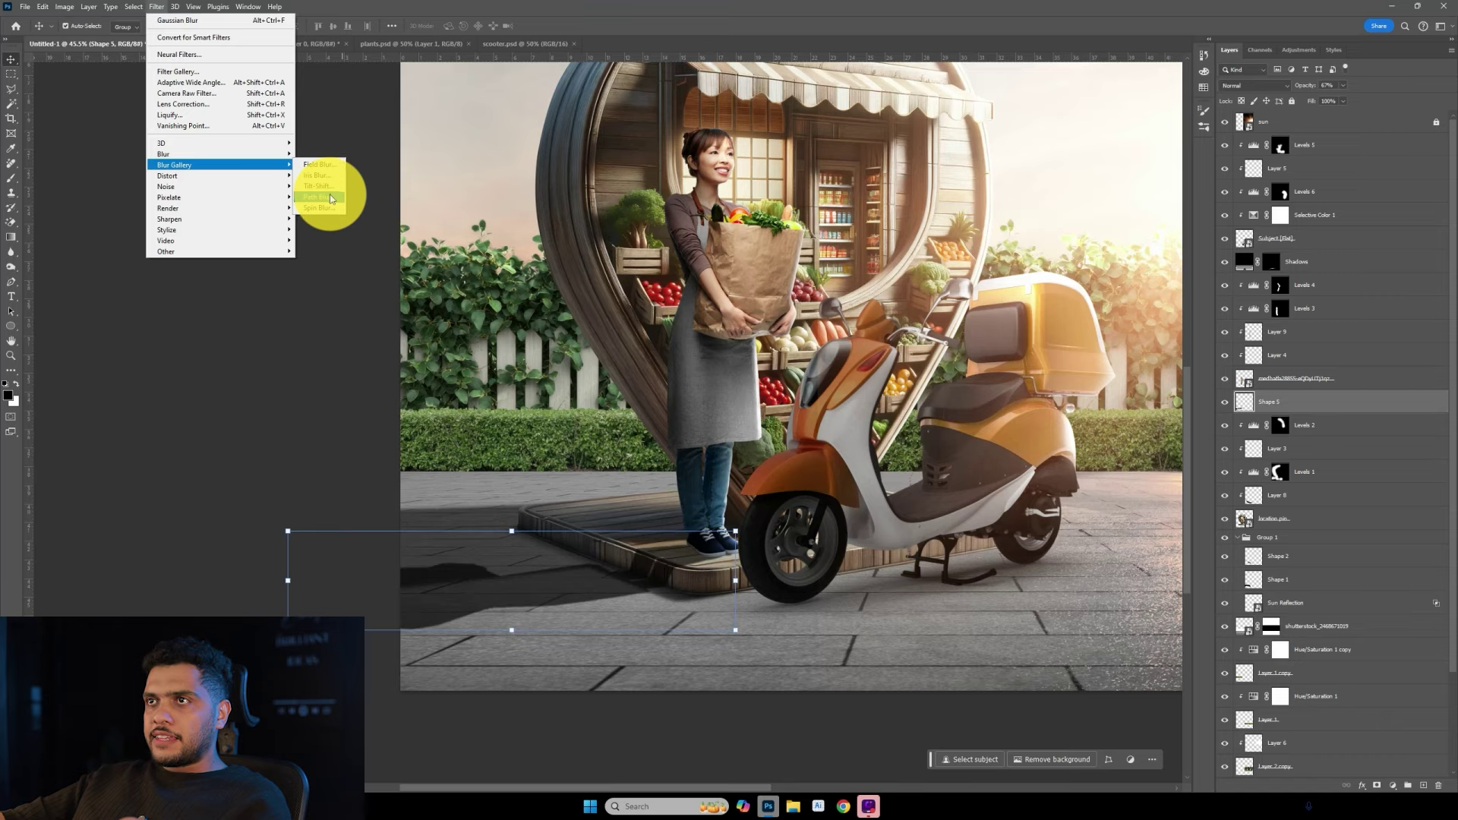
{"action": "left_click", "coordinate": [319, 186]}
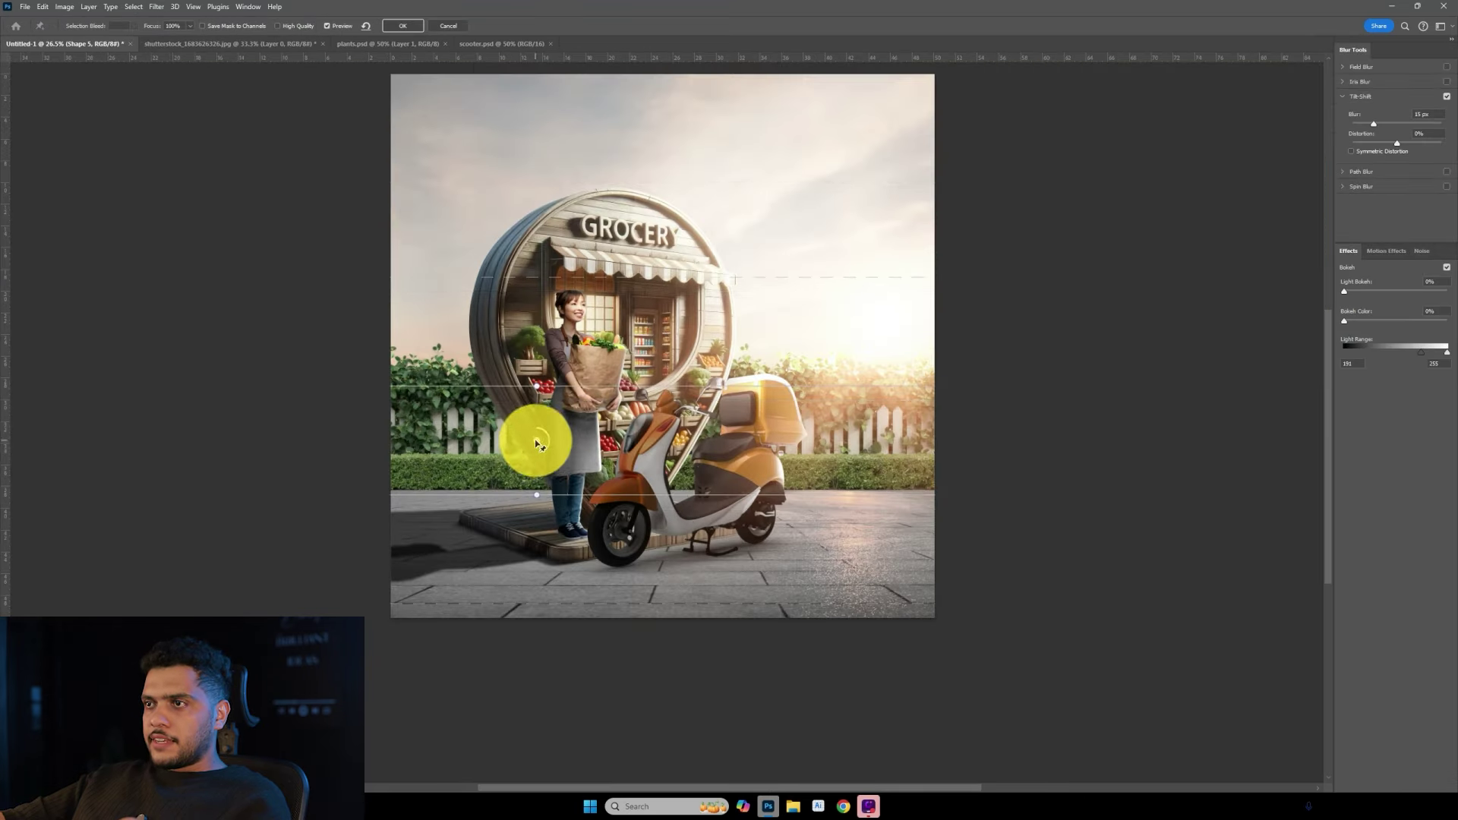
{"action": "left_click_drag", "start_coordinate": [536, 444], "coordinate": [502, 505]}
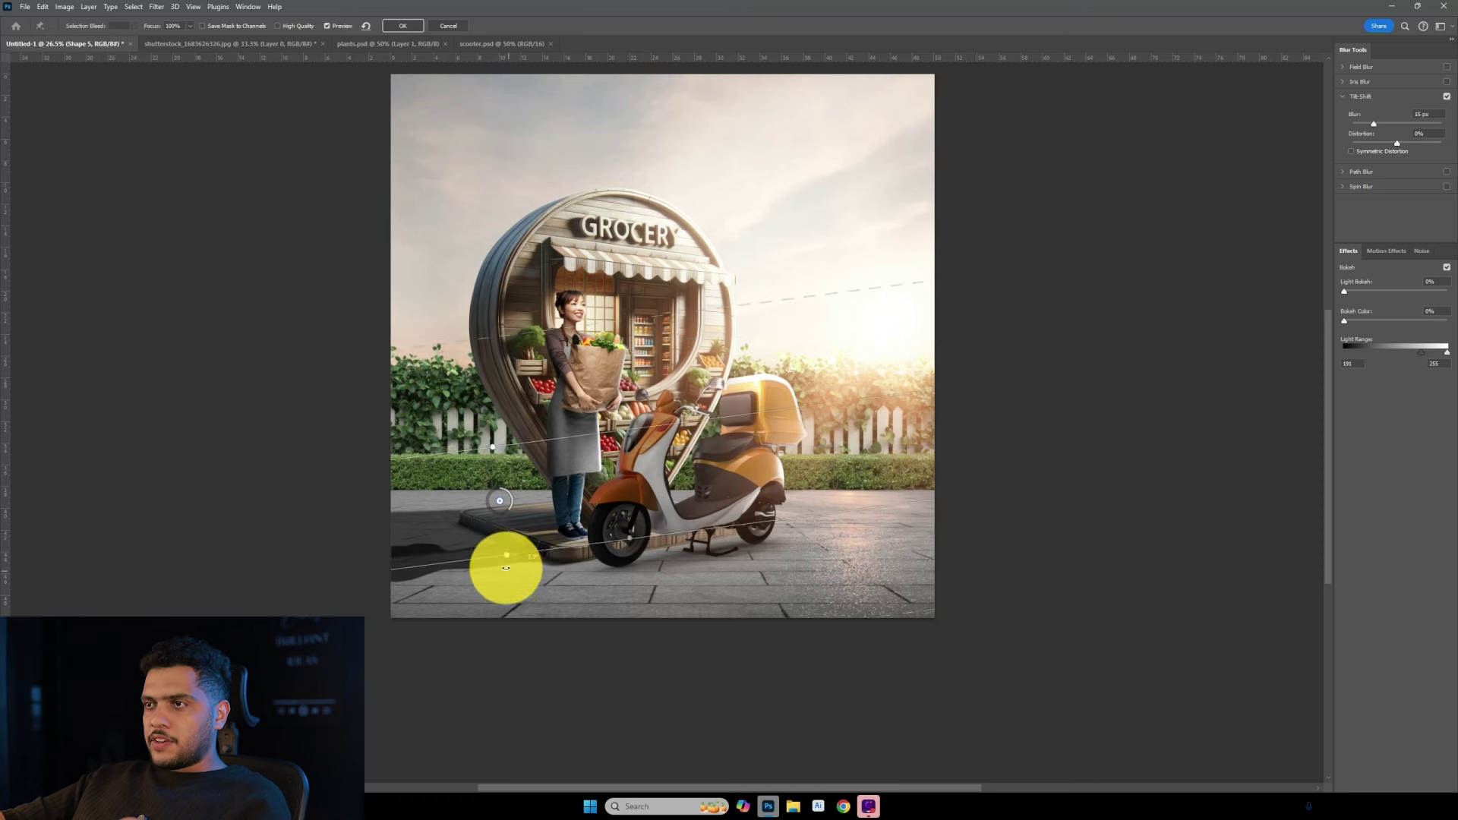
{"action": "left_click_drag", "start_coordinate": [506, 568], "coordinate": [470, 539]}
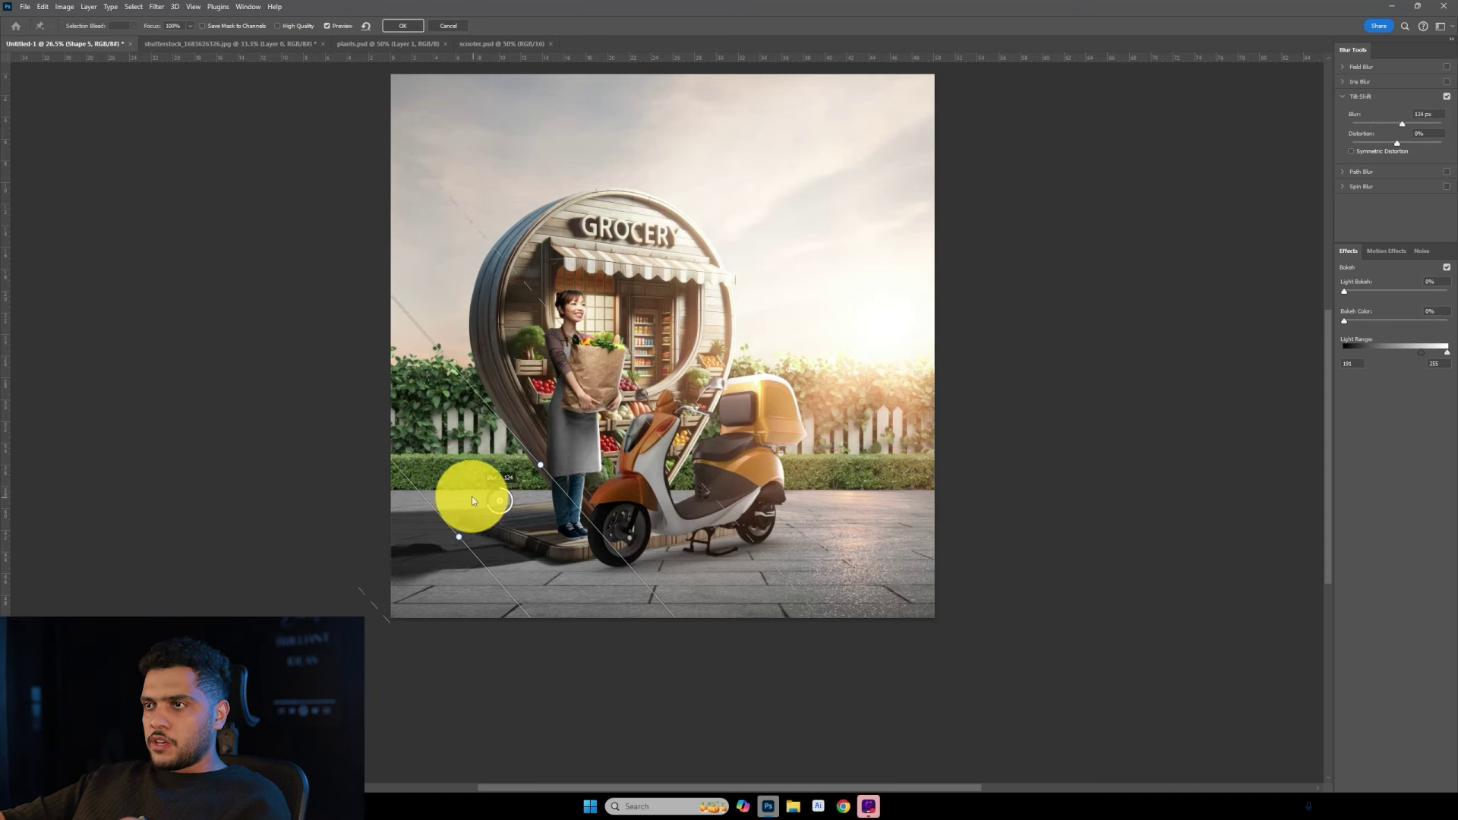
{"action": "left_click_drag", "start_coordinate": [465, 472], "coordinate": [491, 546]}
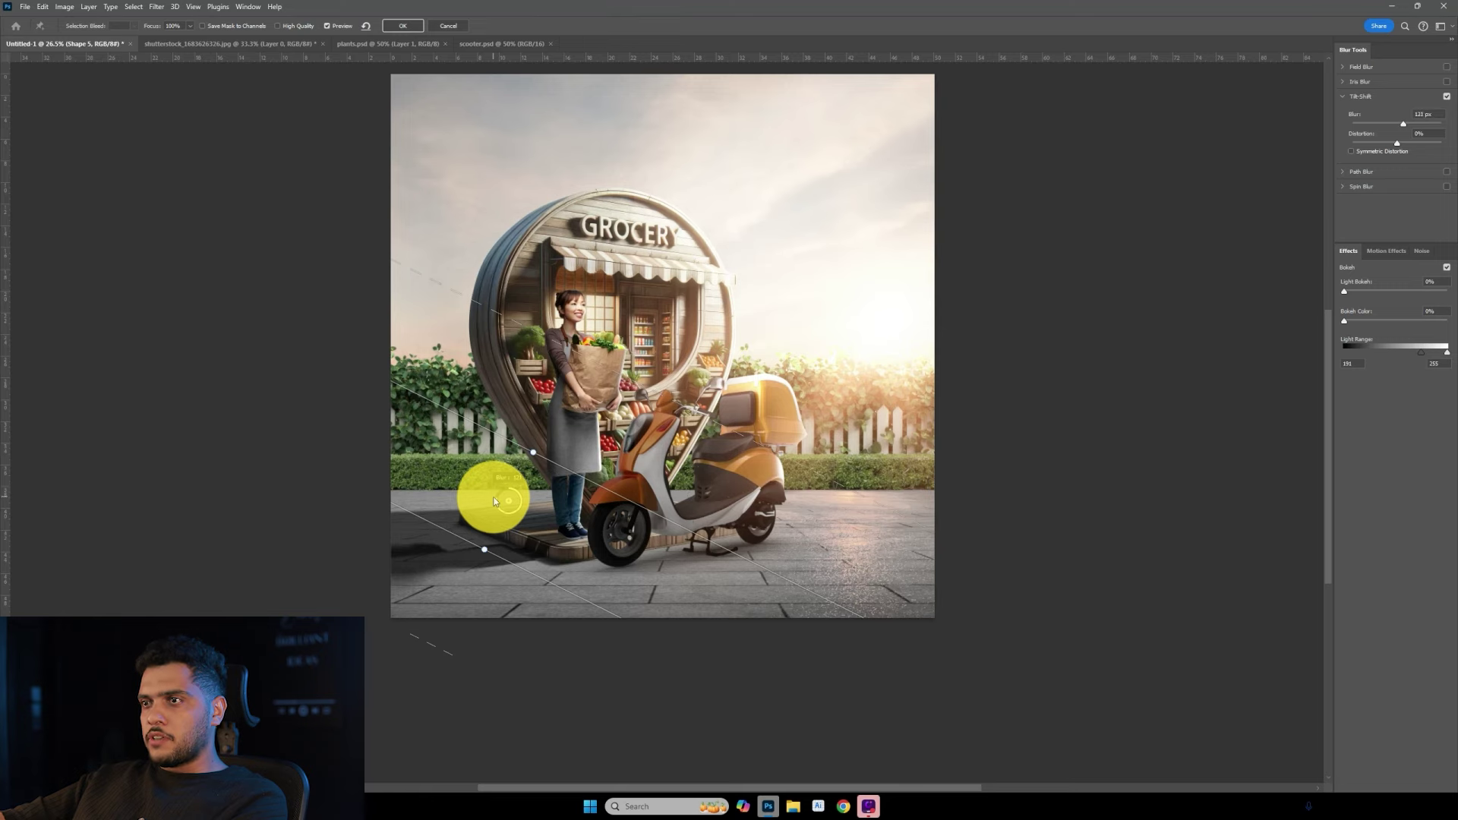
{"action": "key", "text": "Return"}
{"action": "scroll", "coordinate": [394, 653], "scroll_direction": "up", "scroll_amount": 5}
Duplicate the blurred shadow layer and give the copy a mask.
{"action": "key", "text": "ctrl+j"}
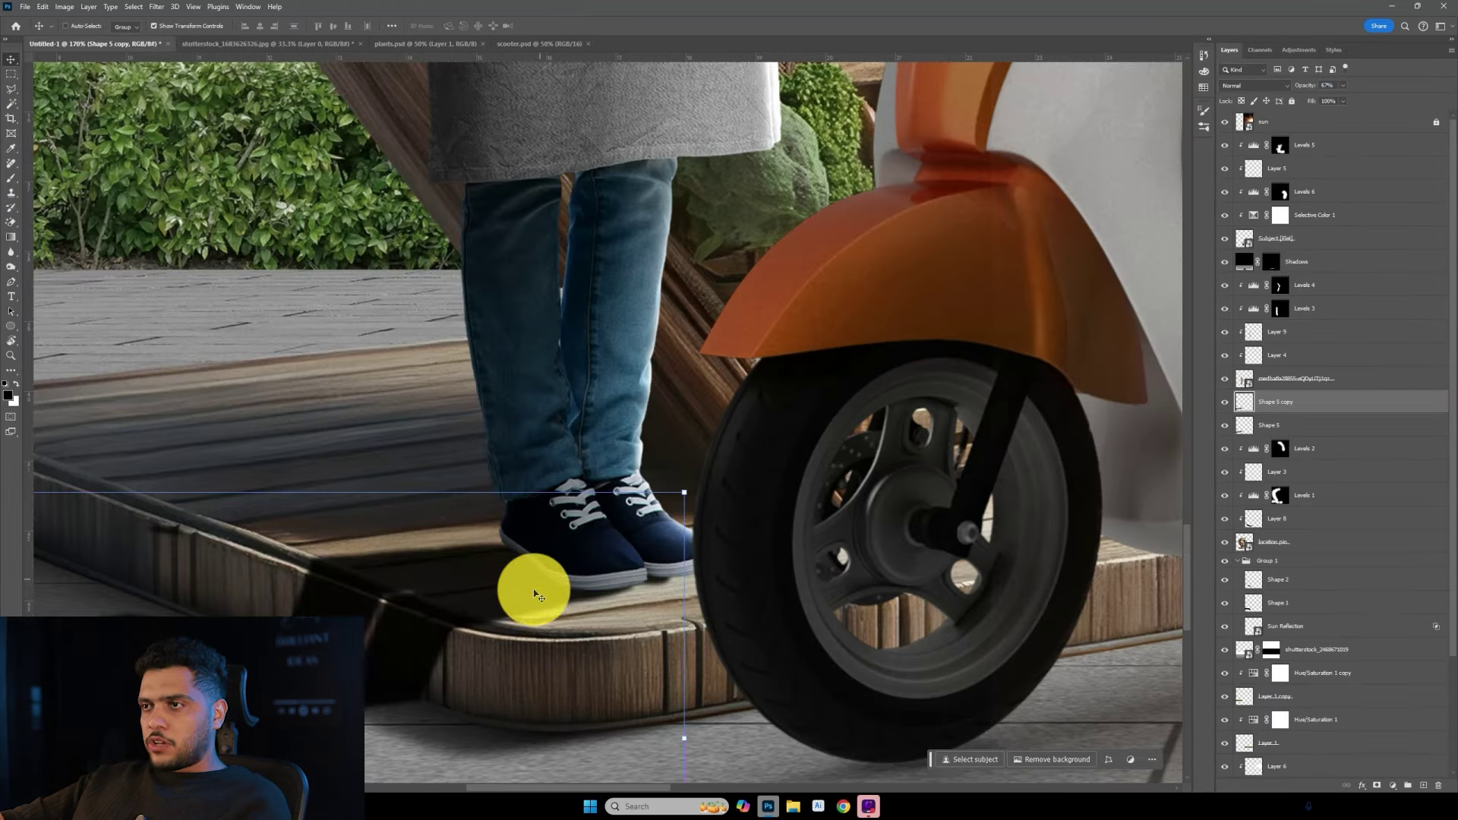
{"action": "scroll", "coordinate": [501, 600], "scroll_direction": "down", "scroll_amount": 3}
{"action": "left_click", "coordinate": [1377, 785], "text": "alt"}
{"action": "key", "text": "shift+e"}
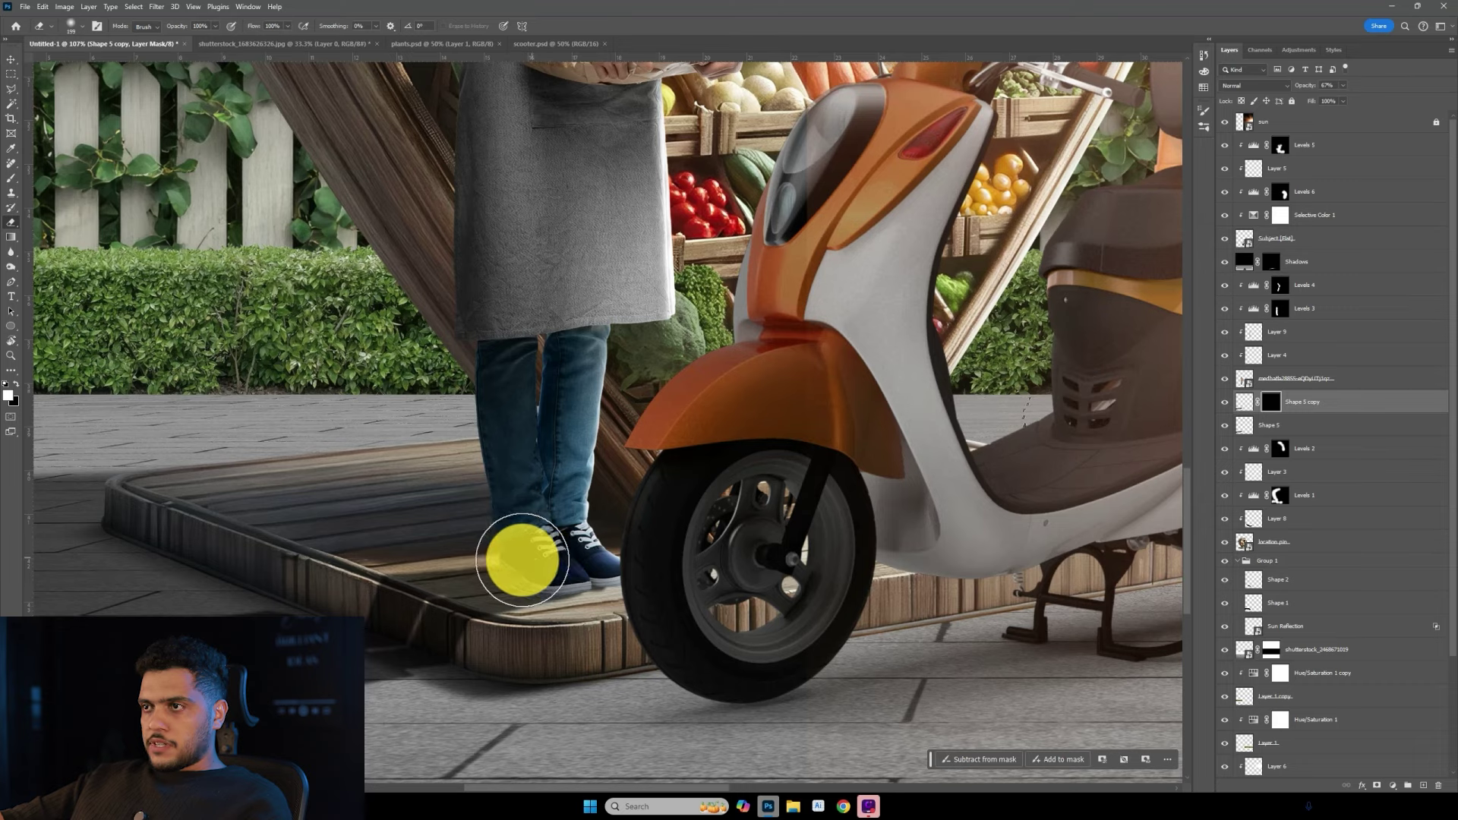
Paint black under the shoe soles with a small flattened soft brush.
{"action": "key", "text": "b"}
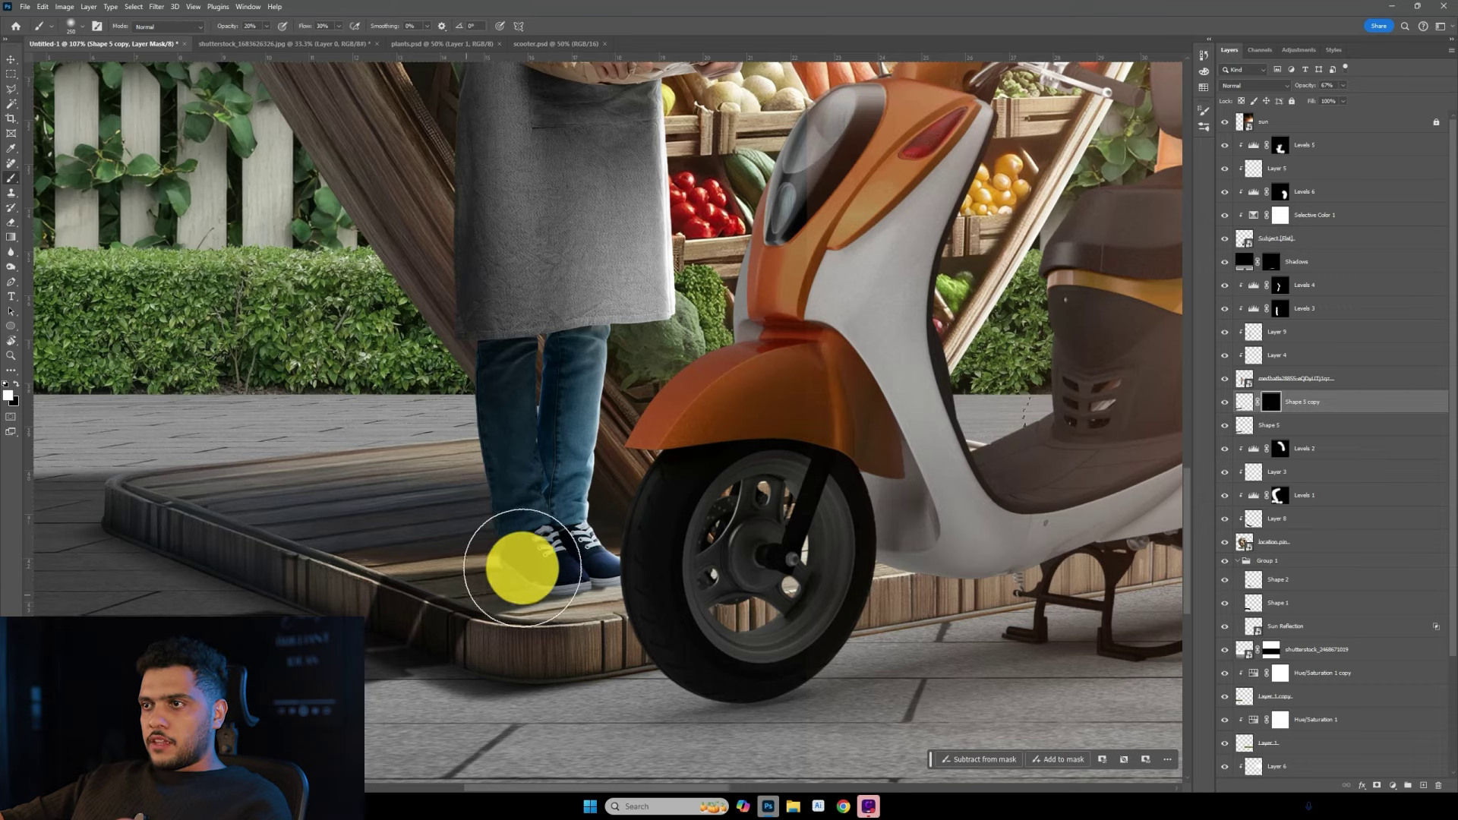
{"action": "scroll", "coordinate": [522, 568], "scroll_direction": "up", "scroll_amount": 2}
{"action": "key", "text": "x"}
{"action": "left_click", "coordinate": [1423, 786]}
{"action": "scroll", "coordinate": [575, 547], "scroll_direction": "up", "scroll_amount": 3}
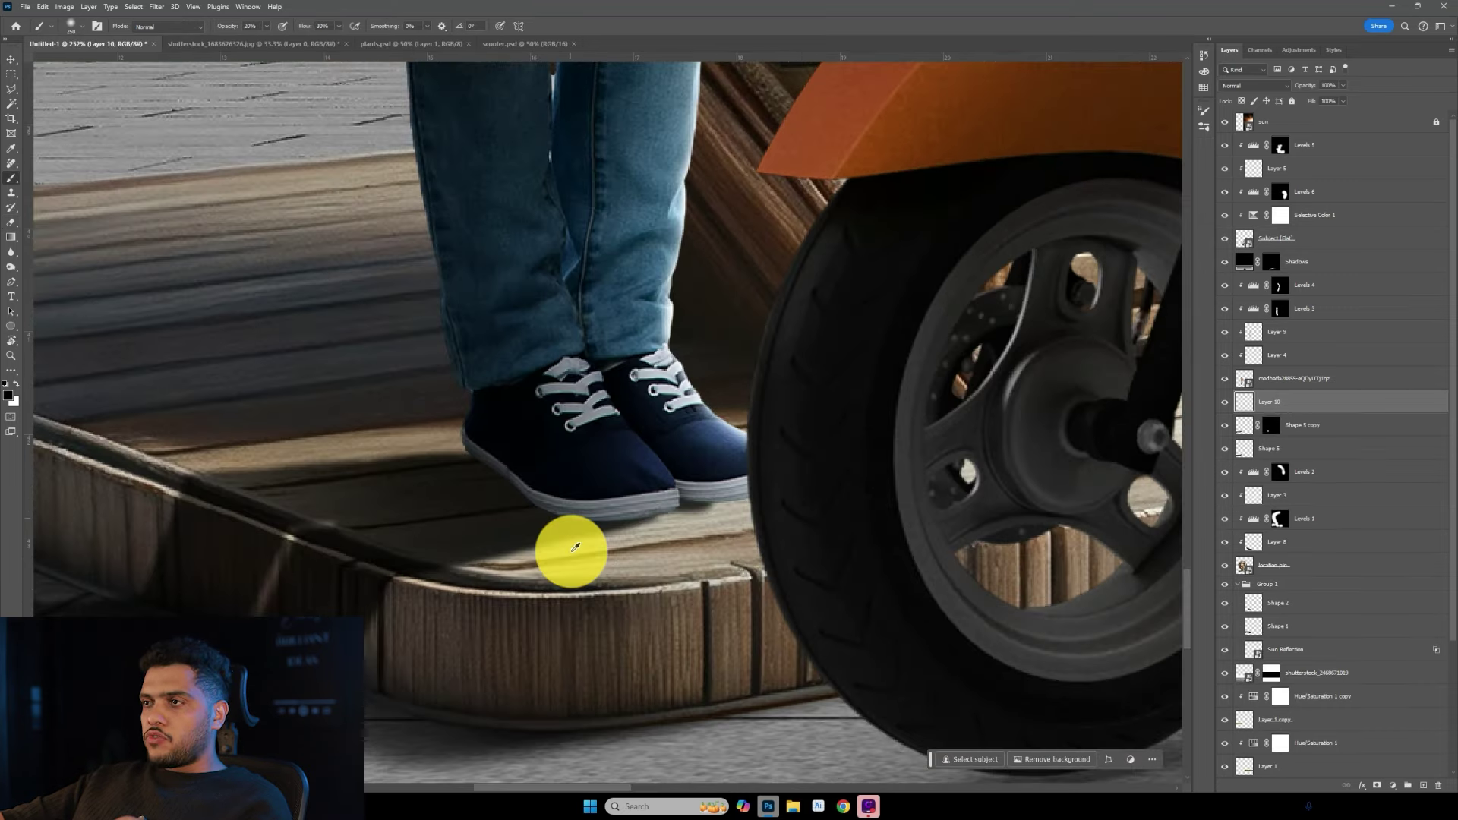
{"action": "right_click", "coordinate": [575, 547]}
{"action": "mouse_move", "coordinate": [635, 488]}
{"action": "left_mouse_down"}
{"action": "mouse_move", "coordinate": [651, 521]}
{"action": "mouse_move", "coordinate": [678, 503]}
{"action": "left_mouse_up"}
{"action": "key", "text": "Return"}
{"action": "key", "text": "bracketleft"}
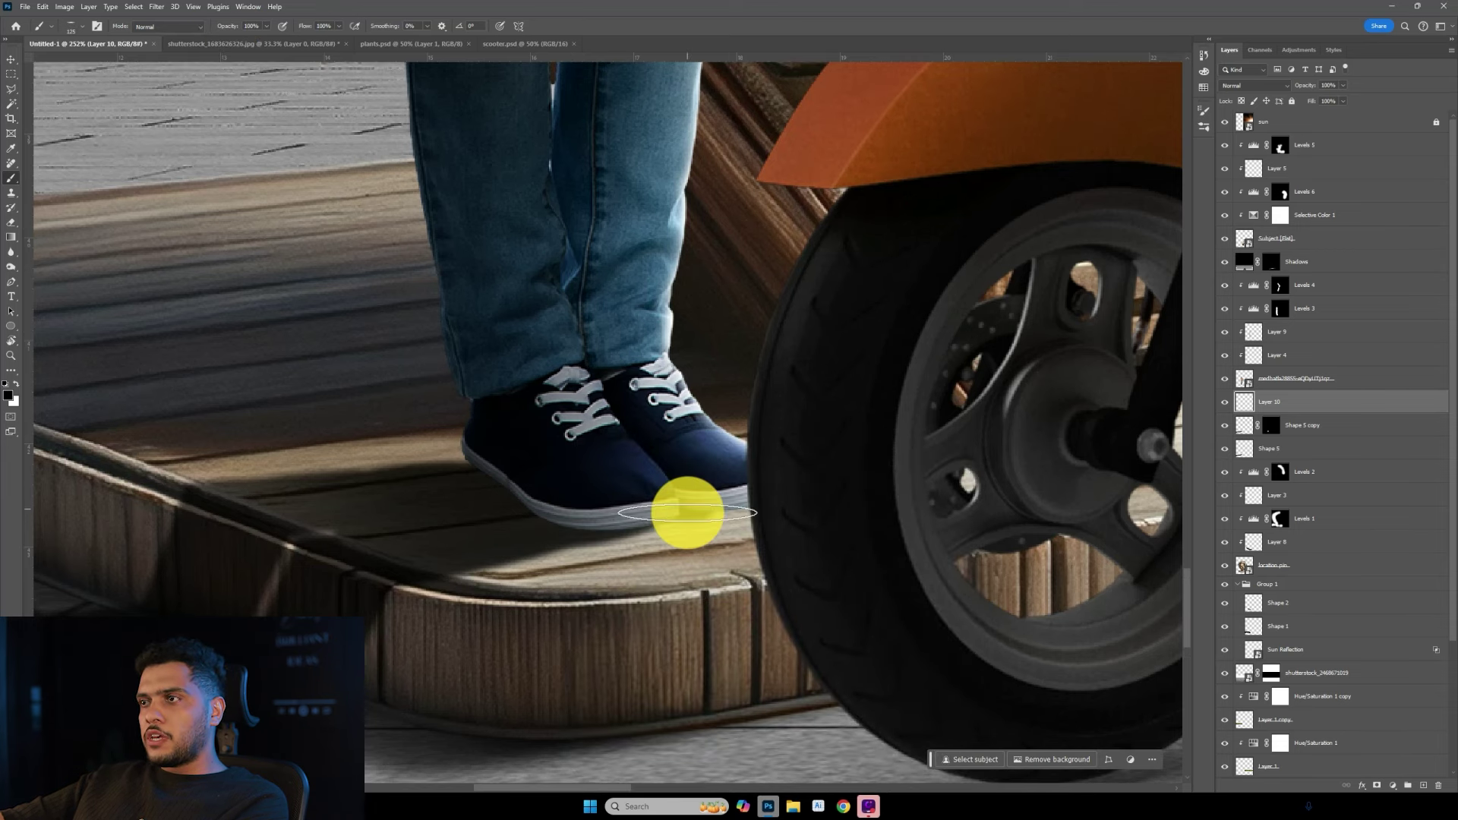
{"action": "mouse_move", "coordinate": [698, 509]}
{"action": "left_mouse_down"}
{"action": "mouse_move", "coordinate": [624, 565]}
{"action": "mouse_move", "coordinate": [705, 517]}
{"action": "left_mouse_up"}
{"action": "key", "text": "bracketleft"}
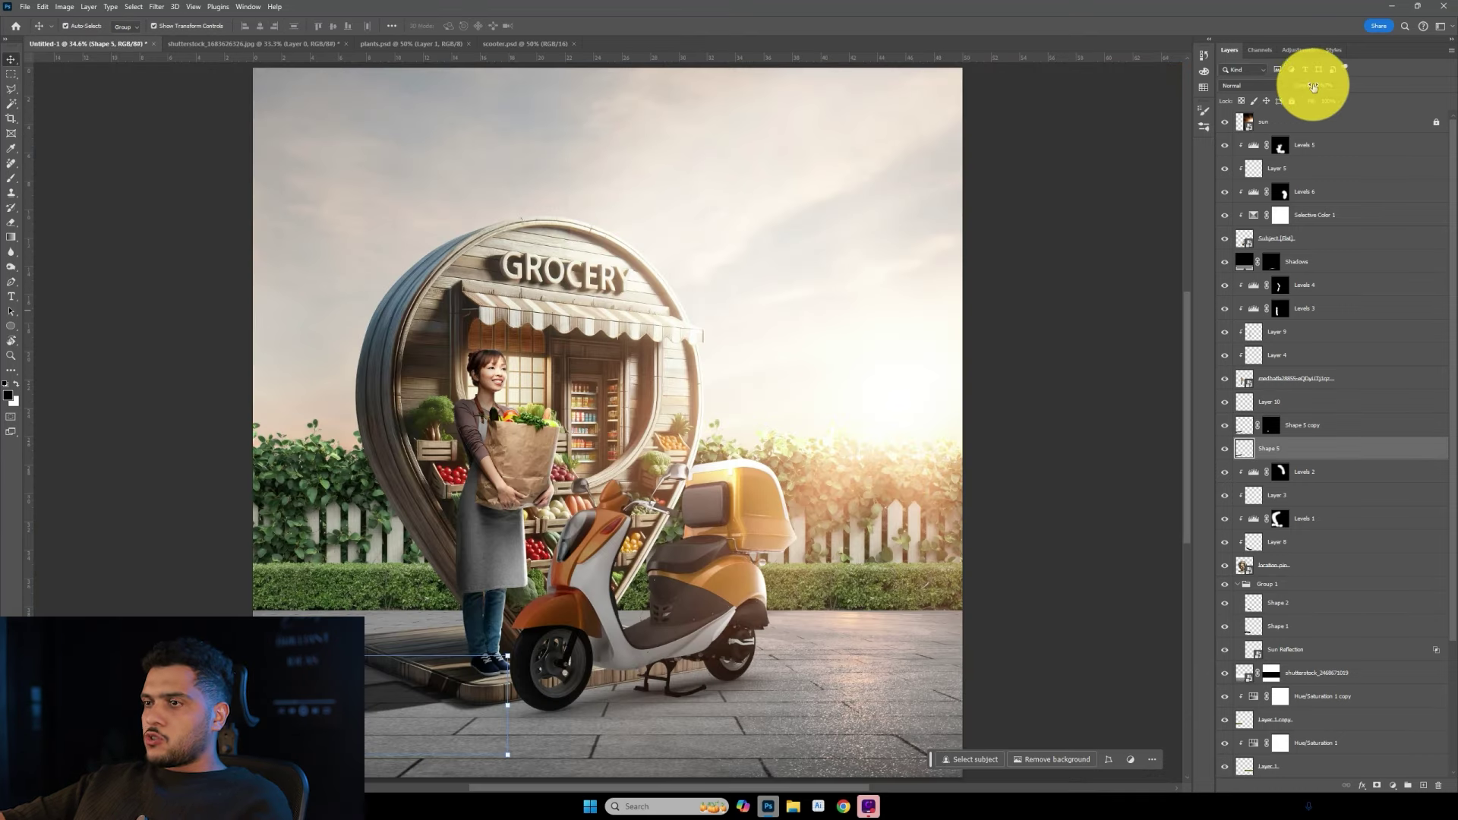
Alt-drag to duplicate the Shadows layer, deepening the ground shadows.
{"action": "scroll", "coordinate": [628, 665], "scroll_direction": "down", "scroll_amount": 2}
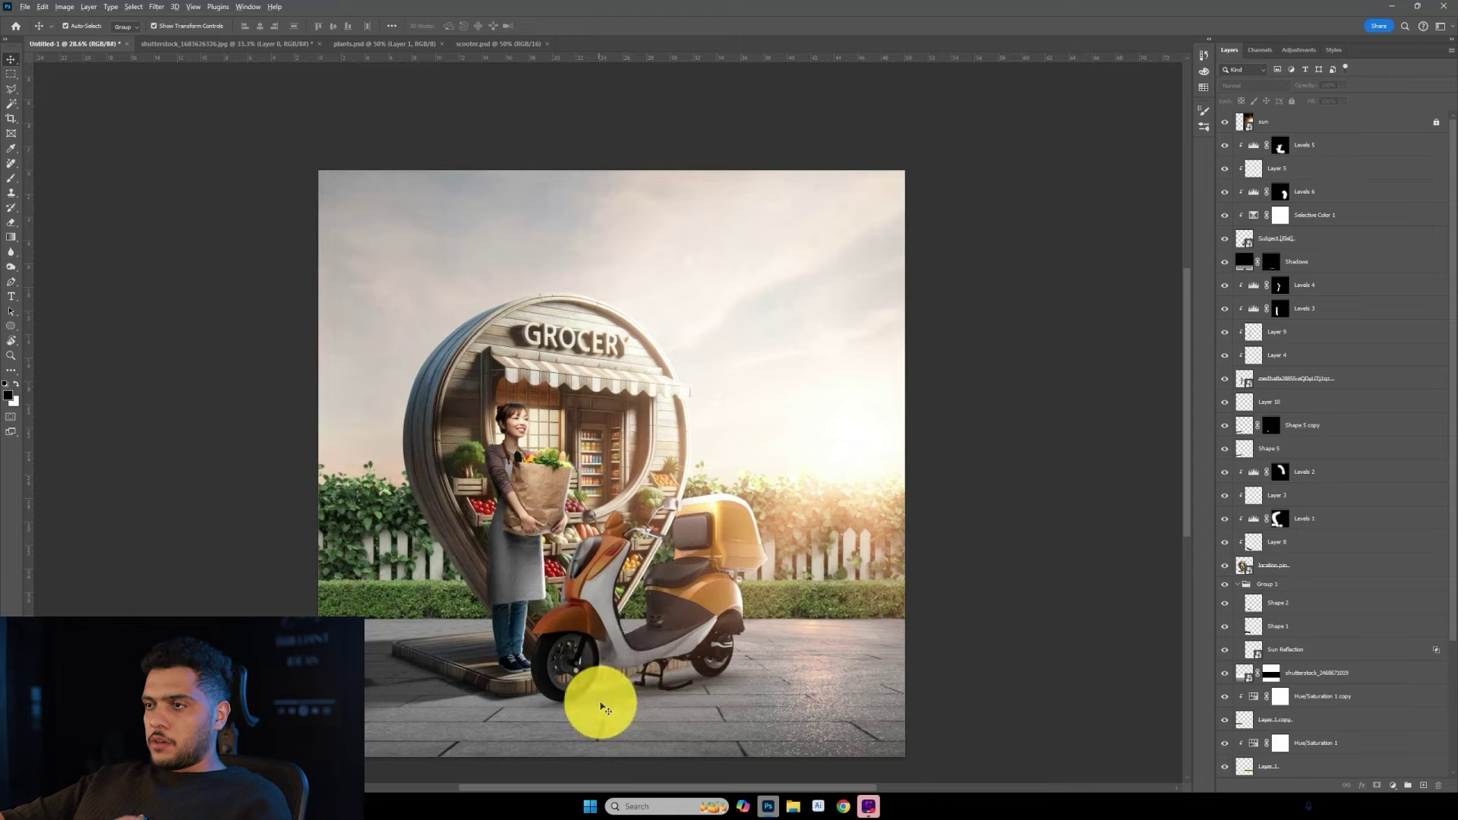
{"action": "scroll", "coordinate": [606, 708], "scroll_direction": "up", "scroll_amount": 2}
{"action": "left_click_drag", "start_coordinate": [605, 708], "coordinate": [704, 664]}
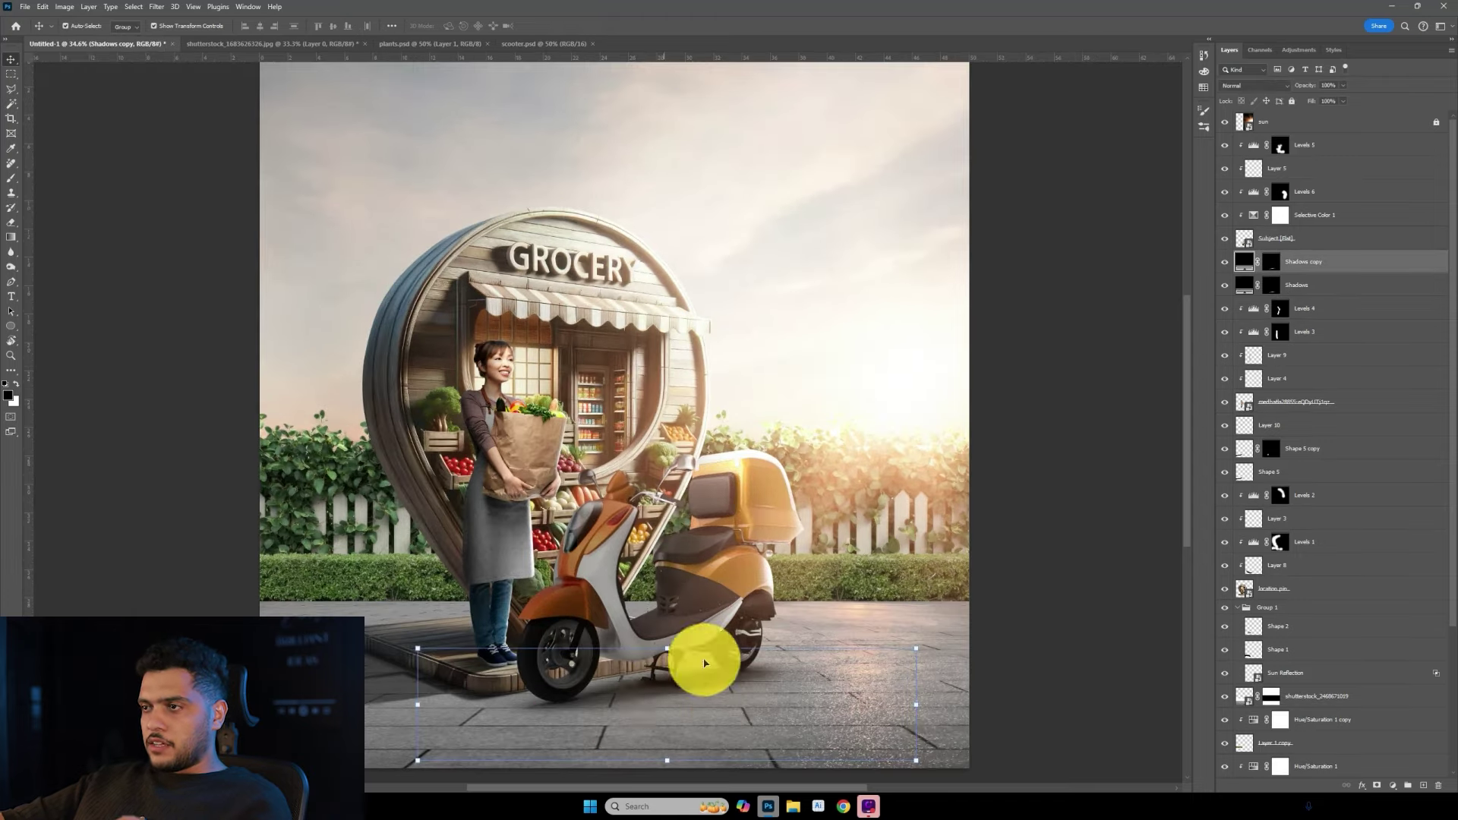
{"action": "scroll", "coordinate": [704, 663], "scroll_direction": "up", "scroll_amount": 1}
{"action": "scroll", "coordinate": [619, 700], "scroll_direction": "up", "scroll_amount": 1}
{"action": "scroll", "coordinate": [732, 580], "scroll_direction": "up", "scroll_amount": 1}
{"action": "scroll", "coordinate": [661, 651], "scroll_direction": "up", "scroll_amount": 2}
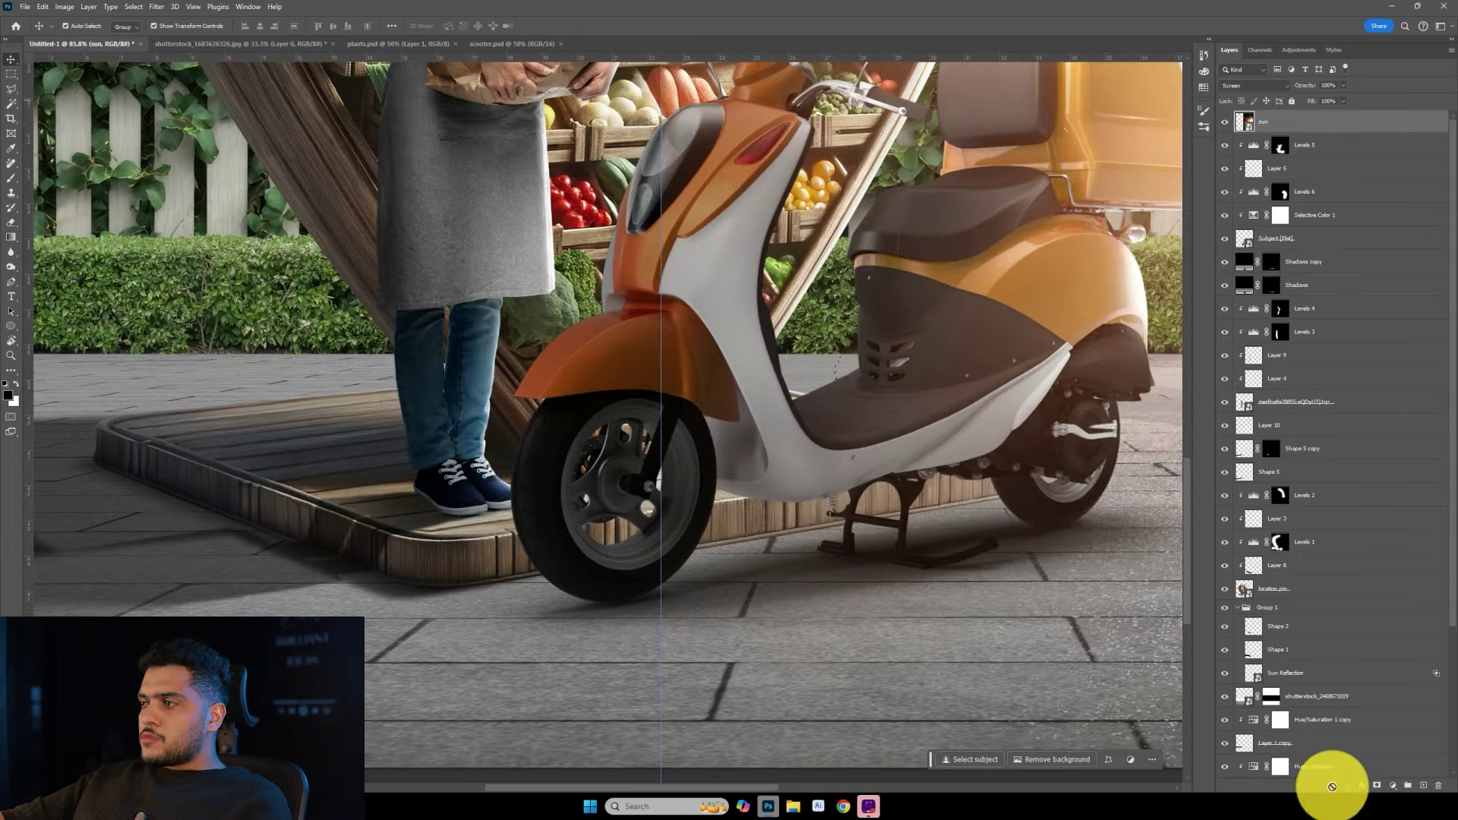
Mask the sun glow layer and paint black with a large soft brush over the scooter's front.
{"action": "left_click", "coordinate": [1377, 789]}
{"action": "key", "text": "b"}
{"action": "key", "text": "x"}
{"action": "right_click", "coordinate": [674, 397]}
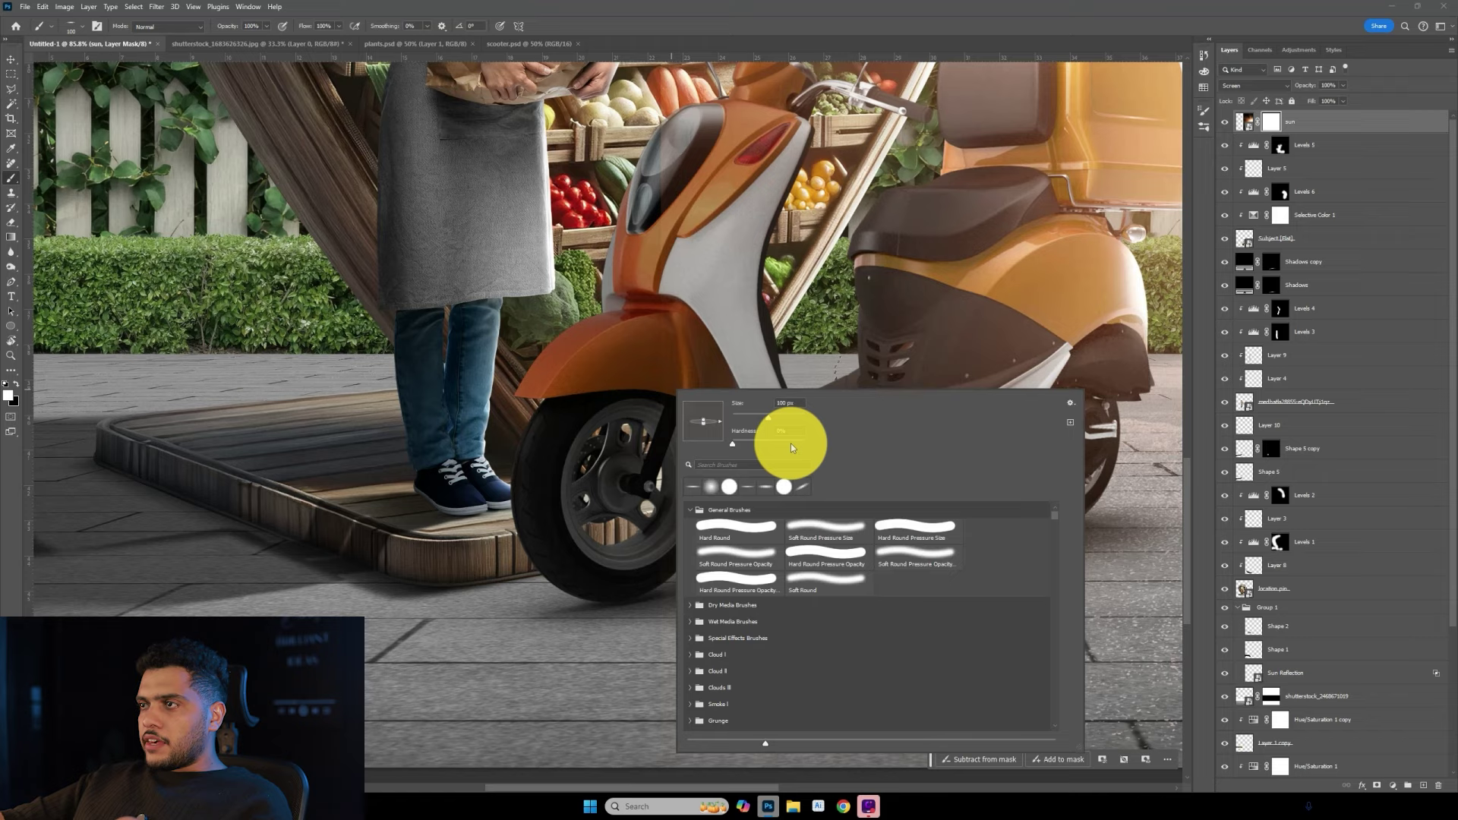
{"action": "double_click", "coordinate": [814, 530]}
{"action": "key", "text": "bracketright"}
{"action": "key", "text": "bracketright"}
{"action": "key", "text": "bracketright"}
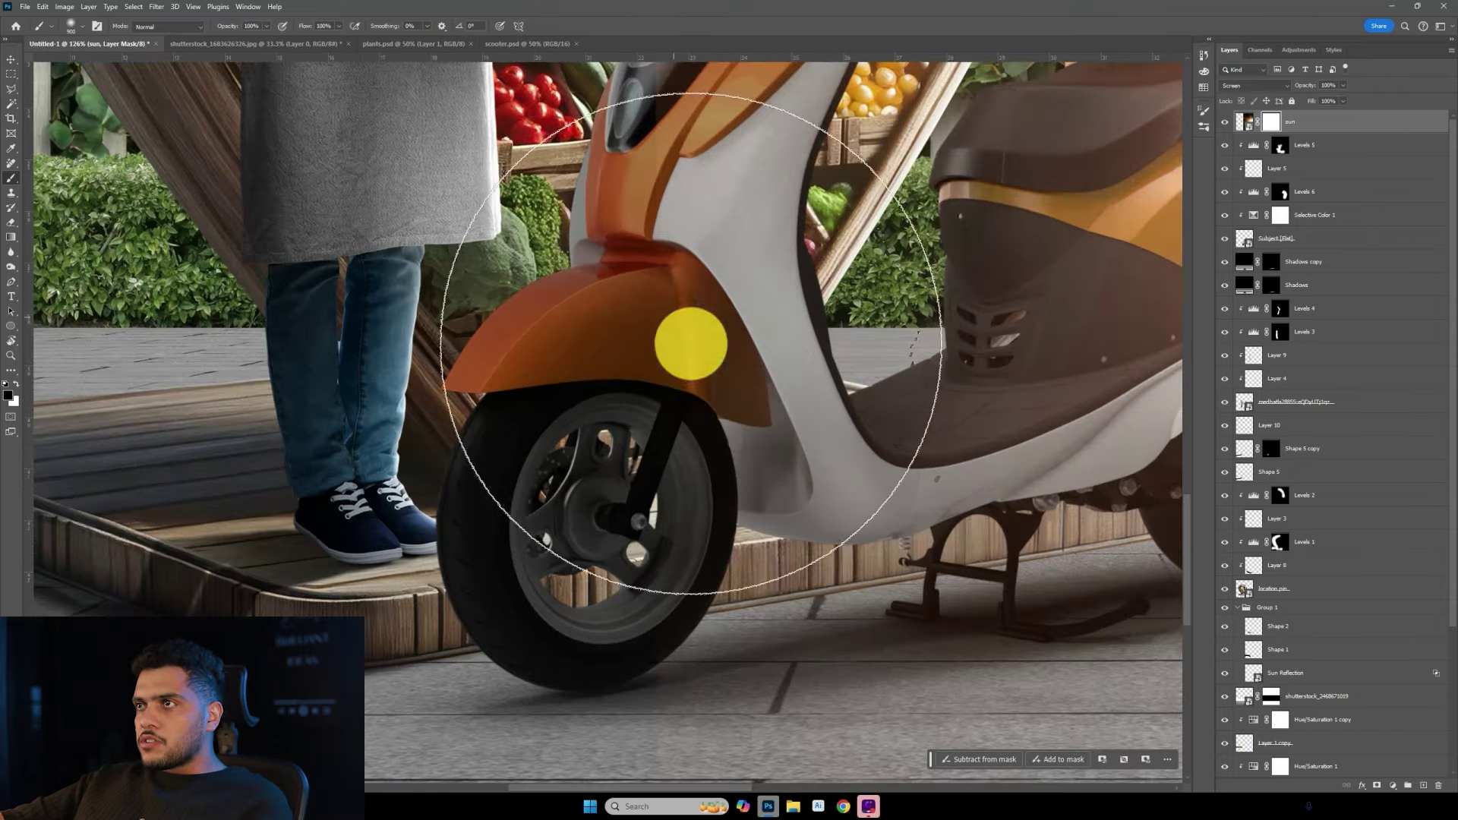
{"action": "left_click_drag", "start_coordinate": [675, 407], "coordinate": [612, 254]}
{"action": "scroll", "coordinate": [612, 254], "scroll_direction": "down", "scroll_amount": 1}
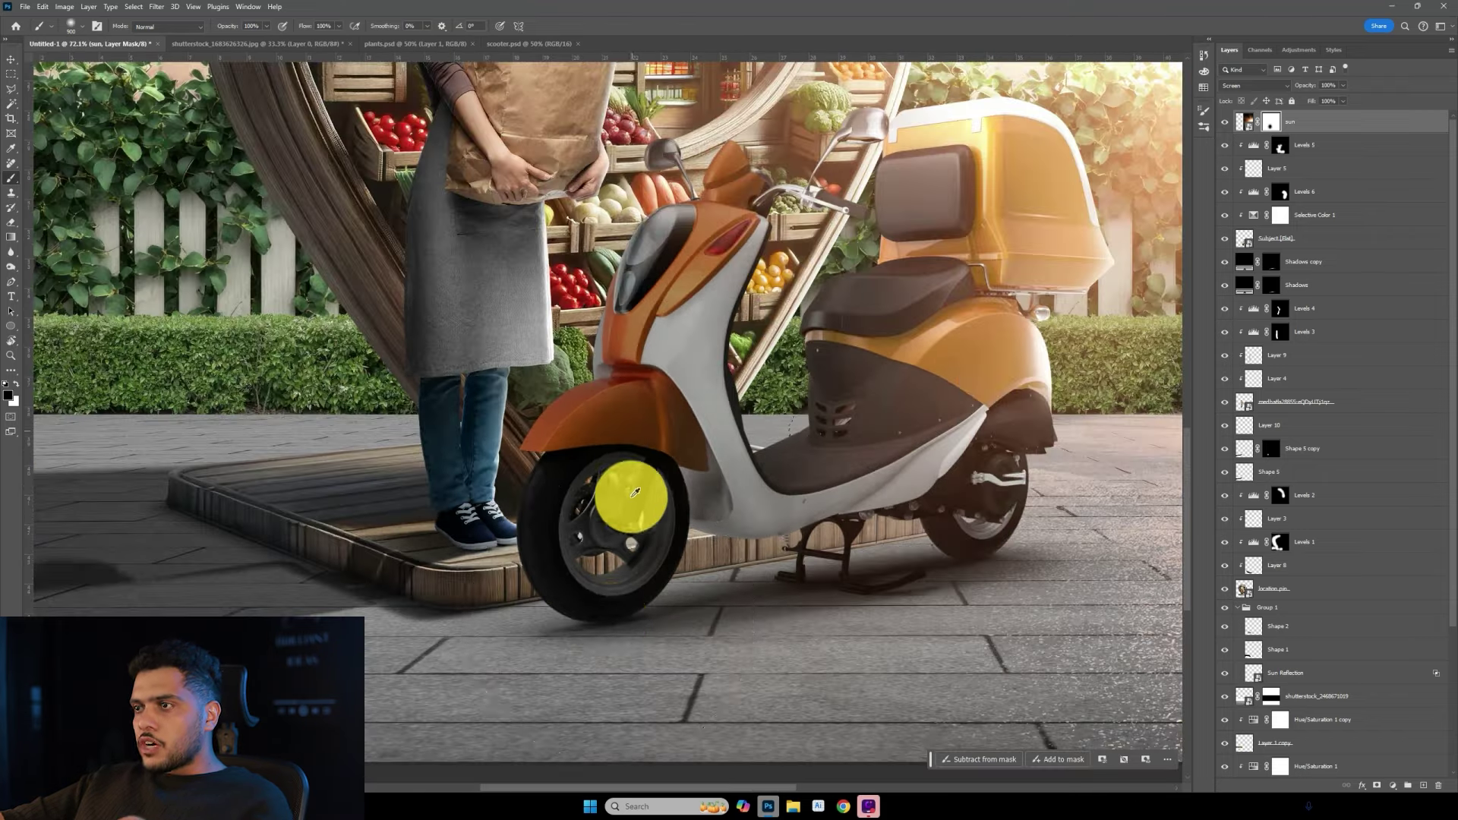
{"action": "scroll", "coordinate": [586, 393], "scroll_direction": "down", "scroll_amount": 4}
Add a Brightness/Contrast adjustment above the background photo, masked to the lower ground.
{"action": "key", "text": "v"}
{"action": "left_click", "coordinate": [1337, 697]}
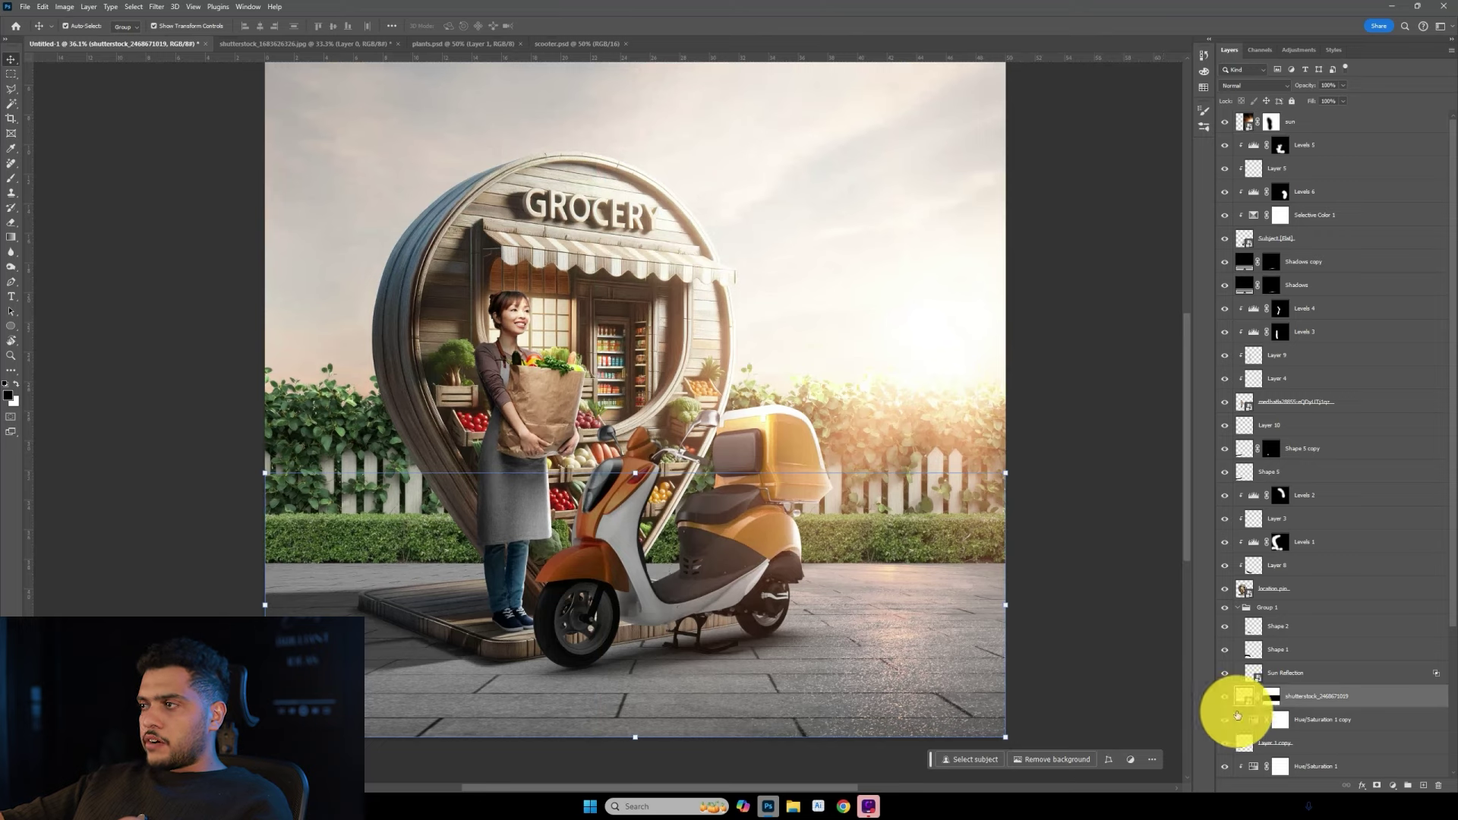
{"action": "left_click", "coordinate": [1393, 785]}
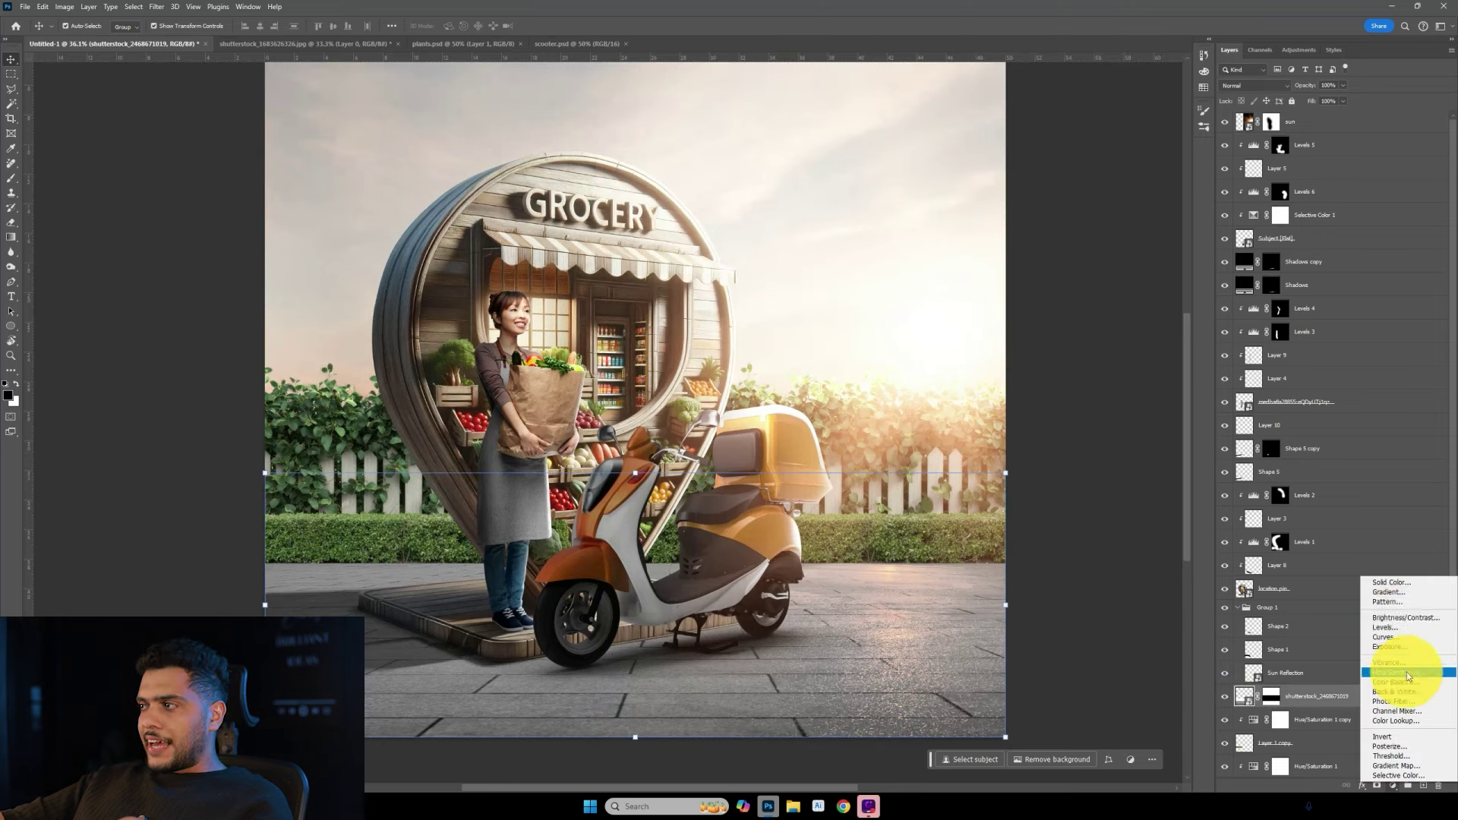
{"action": "left_click", "coordinate": [1401, 622]}
{"action": "key", "text": "b"}
{"action": "scroll", "coordinate": [639, 403], "scroll_direction": "down", "scroll_amount": 2}
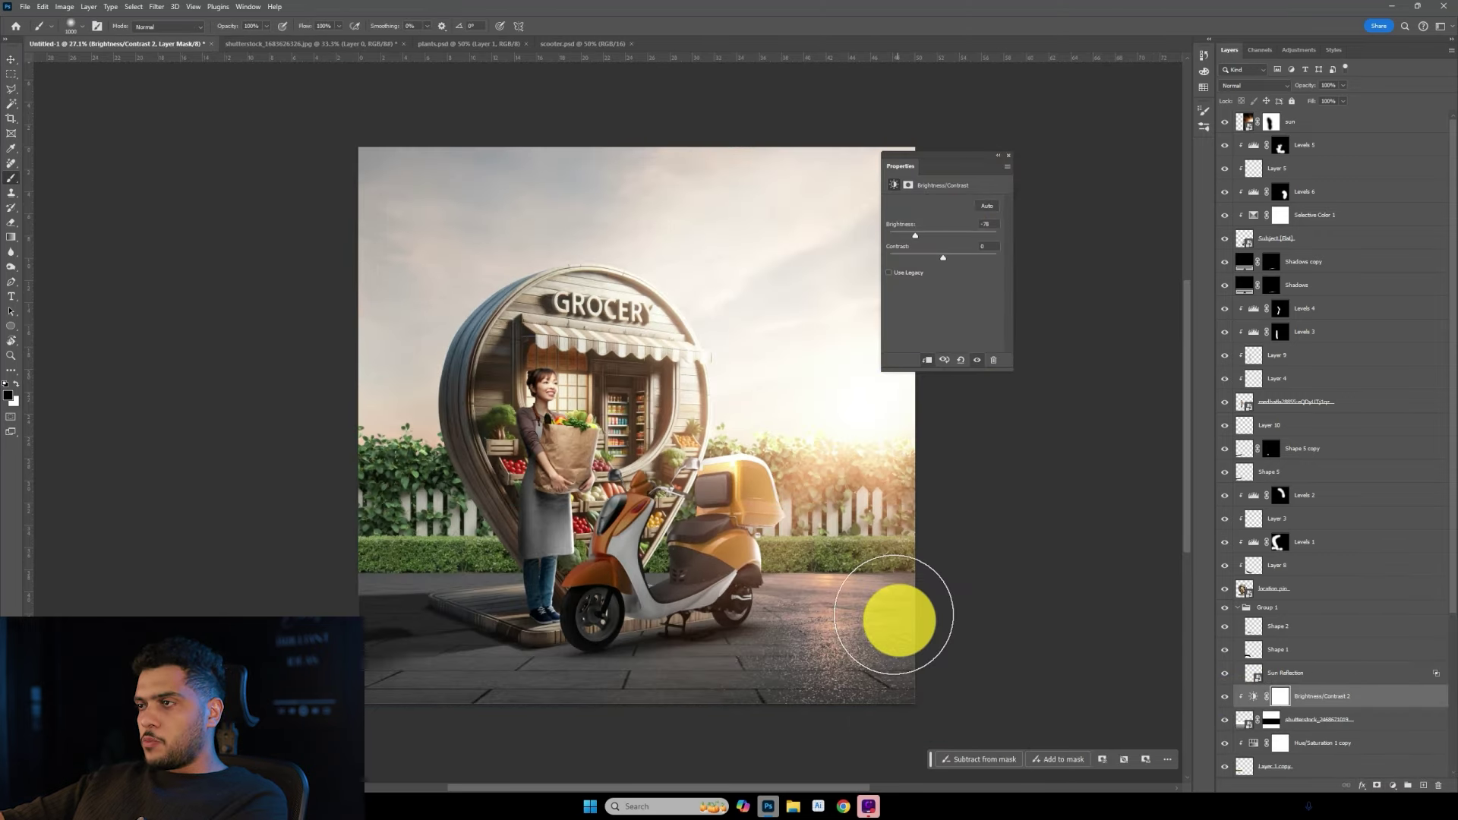
{"action": "left_click_drag", "start_coordinate": [876, 641], "coordinate": [577, 668]}
Add a Color Balance adjustment layer above the background photo.
{"action": "left_click", "coordinate": [1358, 721]}
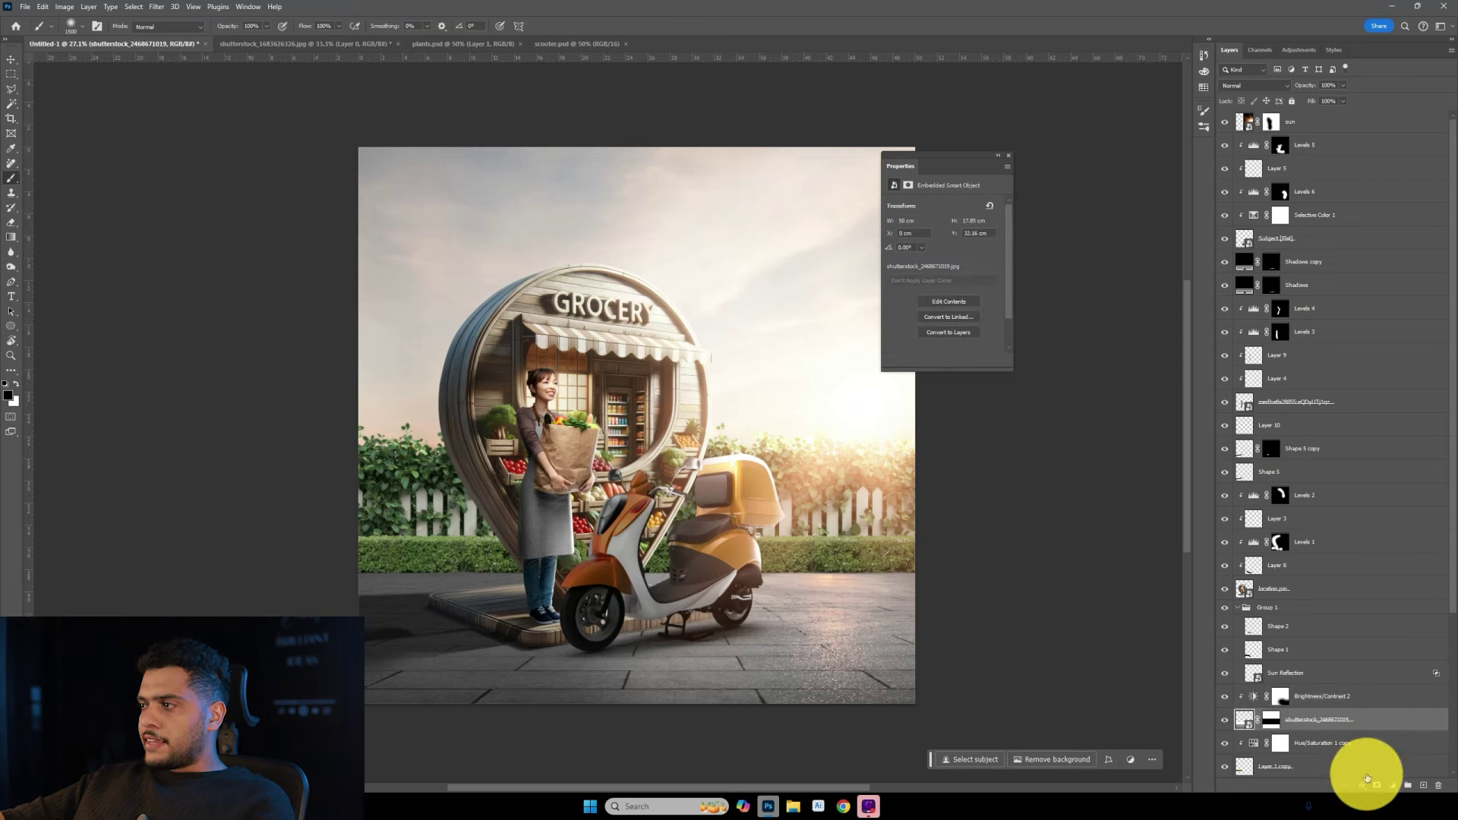
{"action": "left_click", "coordinate": [1395, 787]}
{"action": "left_click", "coordinate": [1396, 686]}
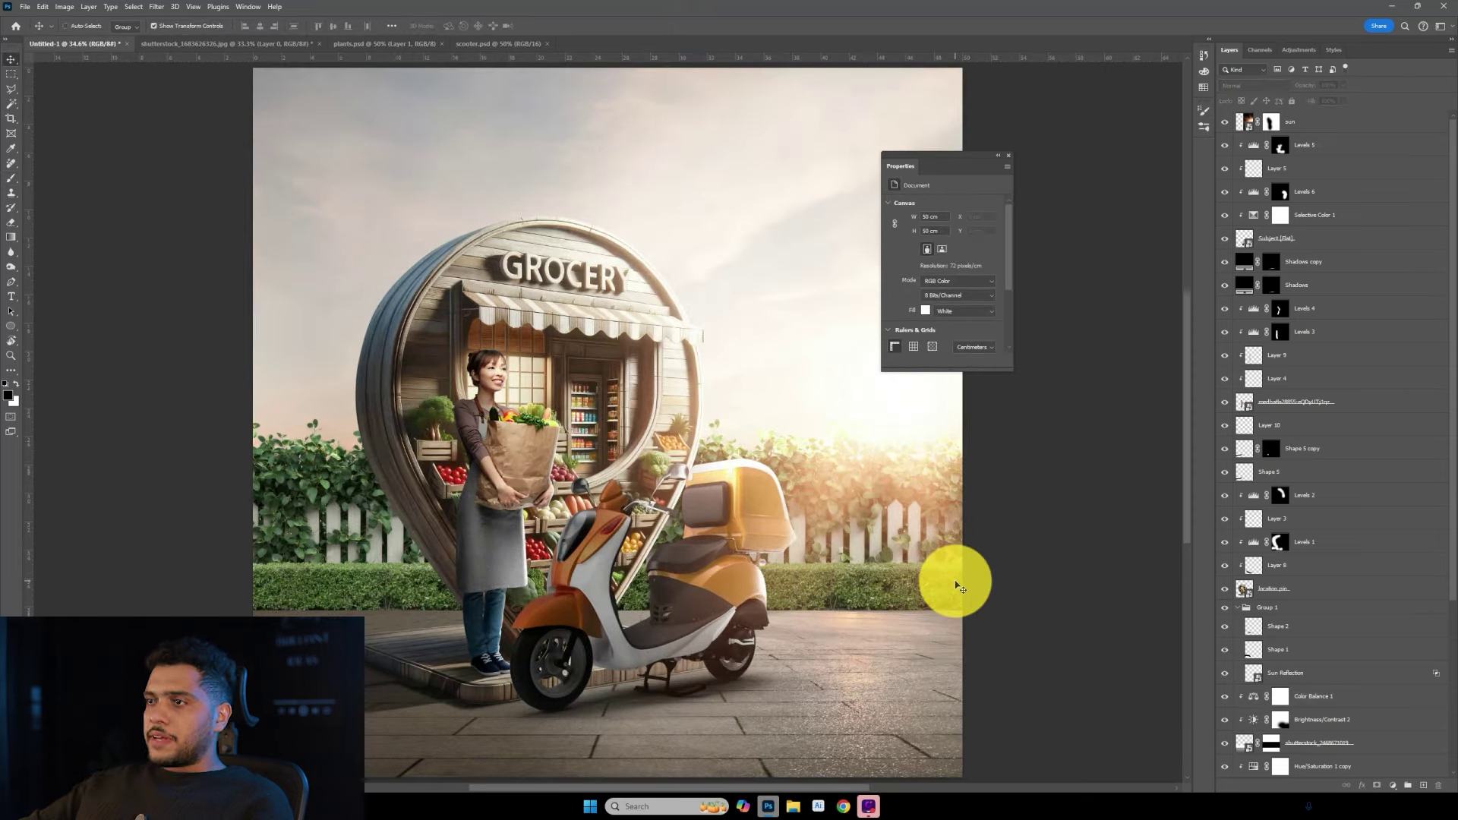
{"action": "scroll", "coordinate": [752, 645], "scroll_direction": "down", "scroll_amount": 1, "text": "alt"}
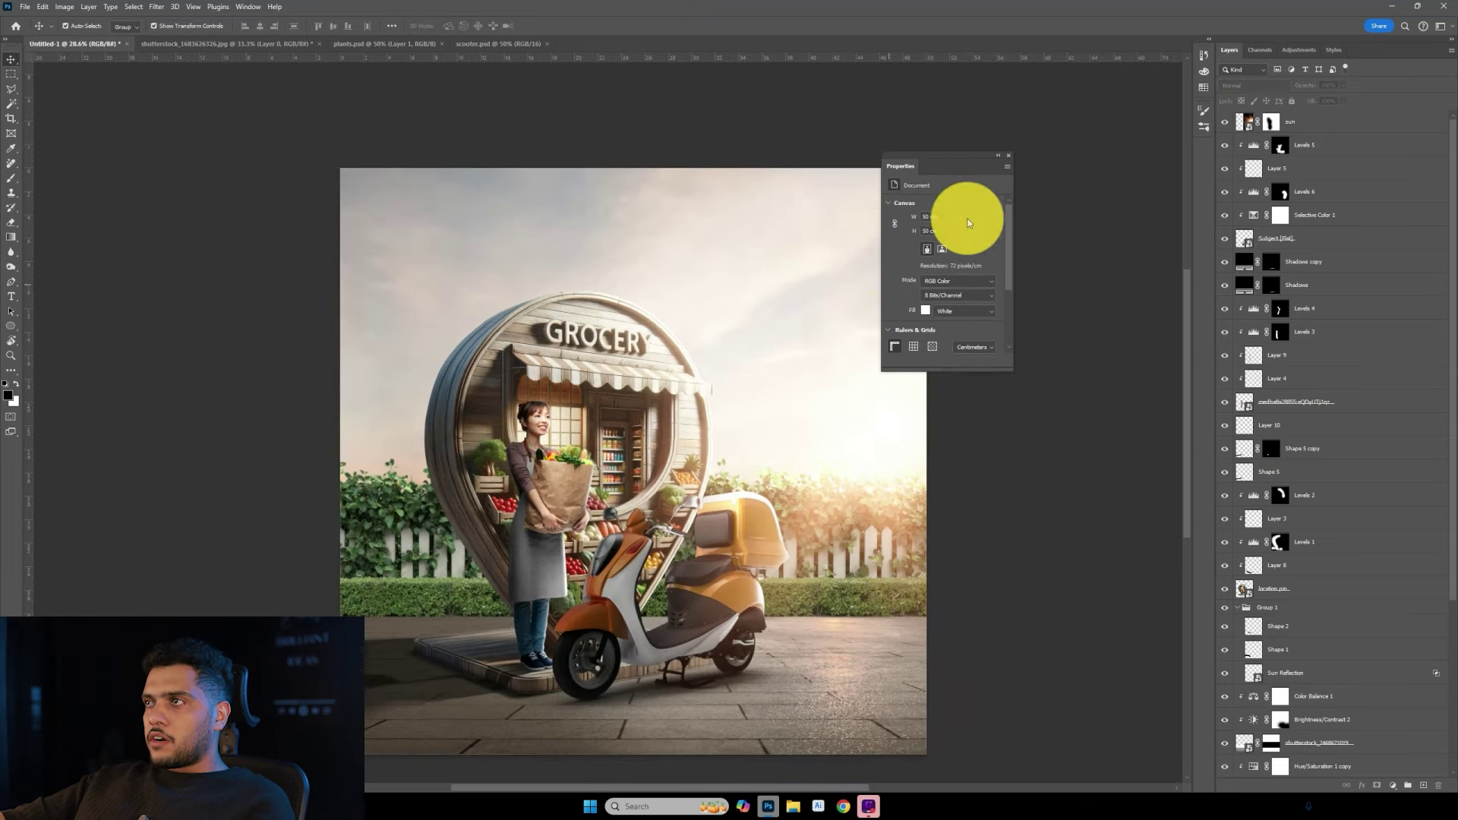
{"action": "left_click", "coordinate": [1011, 159]}
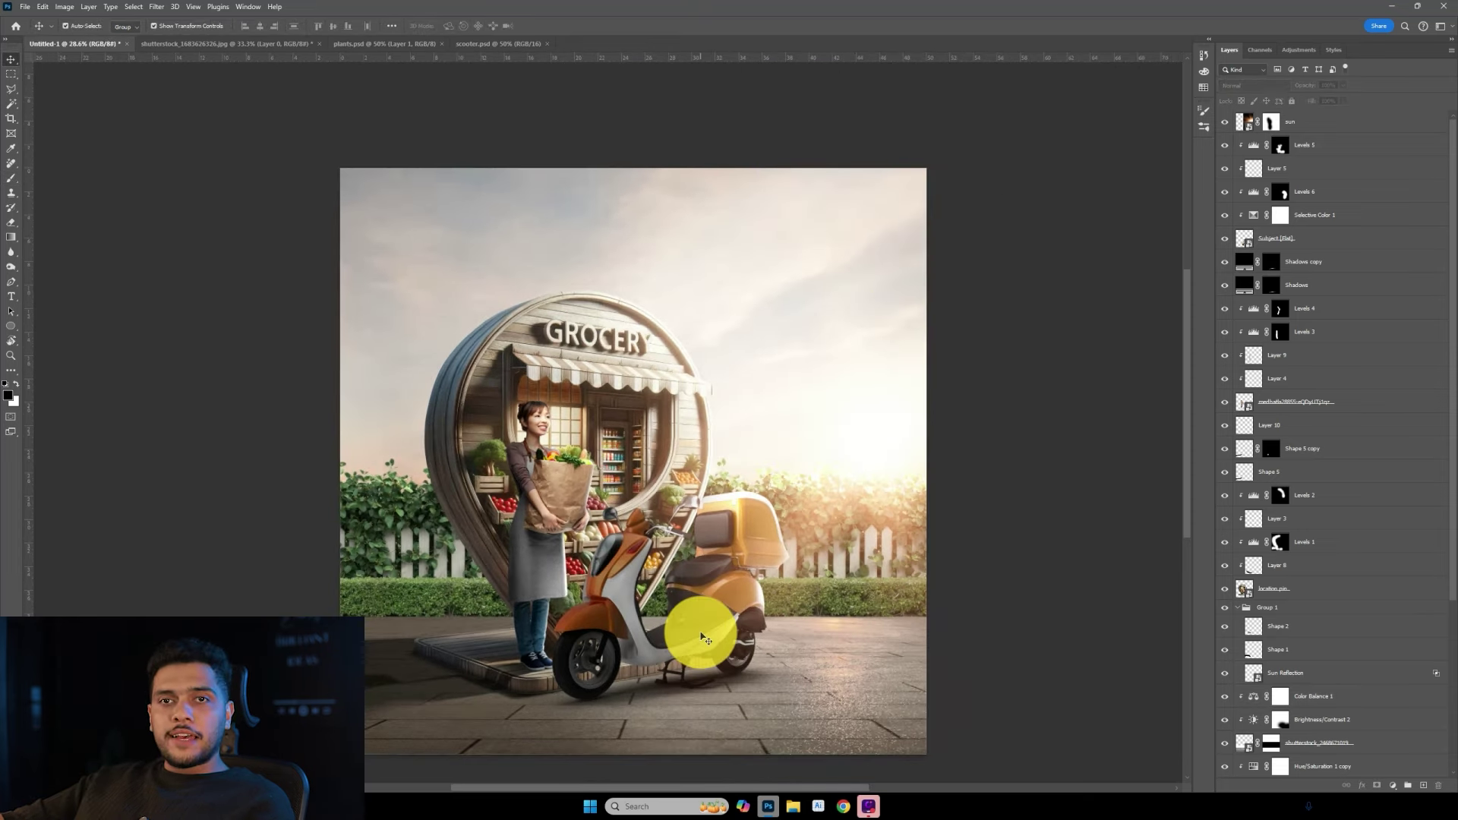
{"action": "scroll", "coordinate": [581, 683], "scroll_direction": "up", "scroll_amount": 1, "text": "alt"}
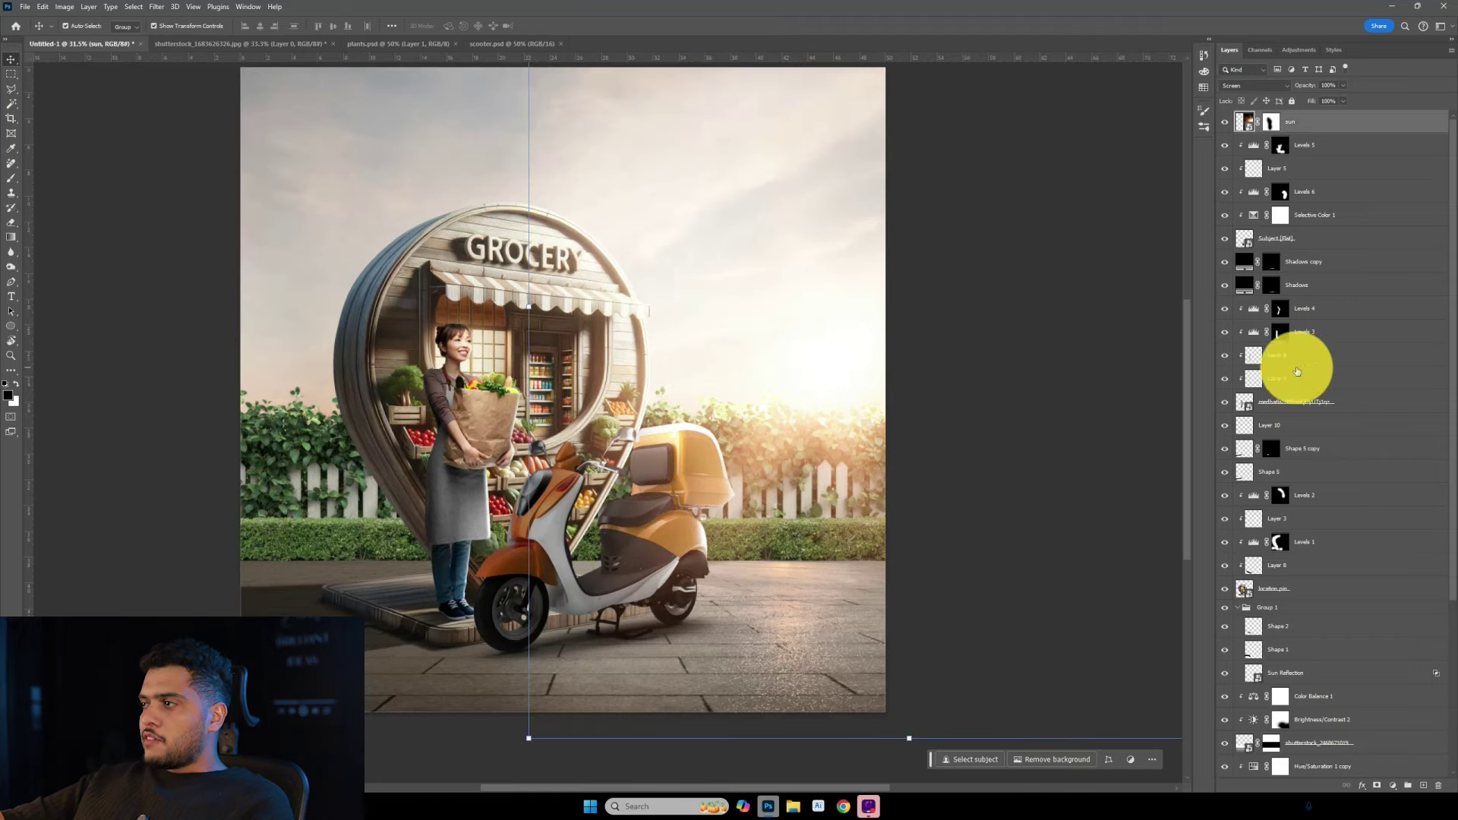
Add a Color Balance and a Signature Skintone Color Lookup above the sun layer, then toggle the sun glow.
{"action": "left_click", "coordinate": [1393, 786]}
{"action": "left_click", "coordinate": [1396, 685]}
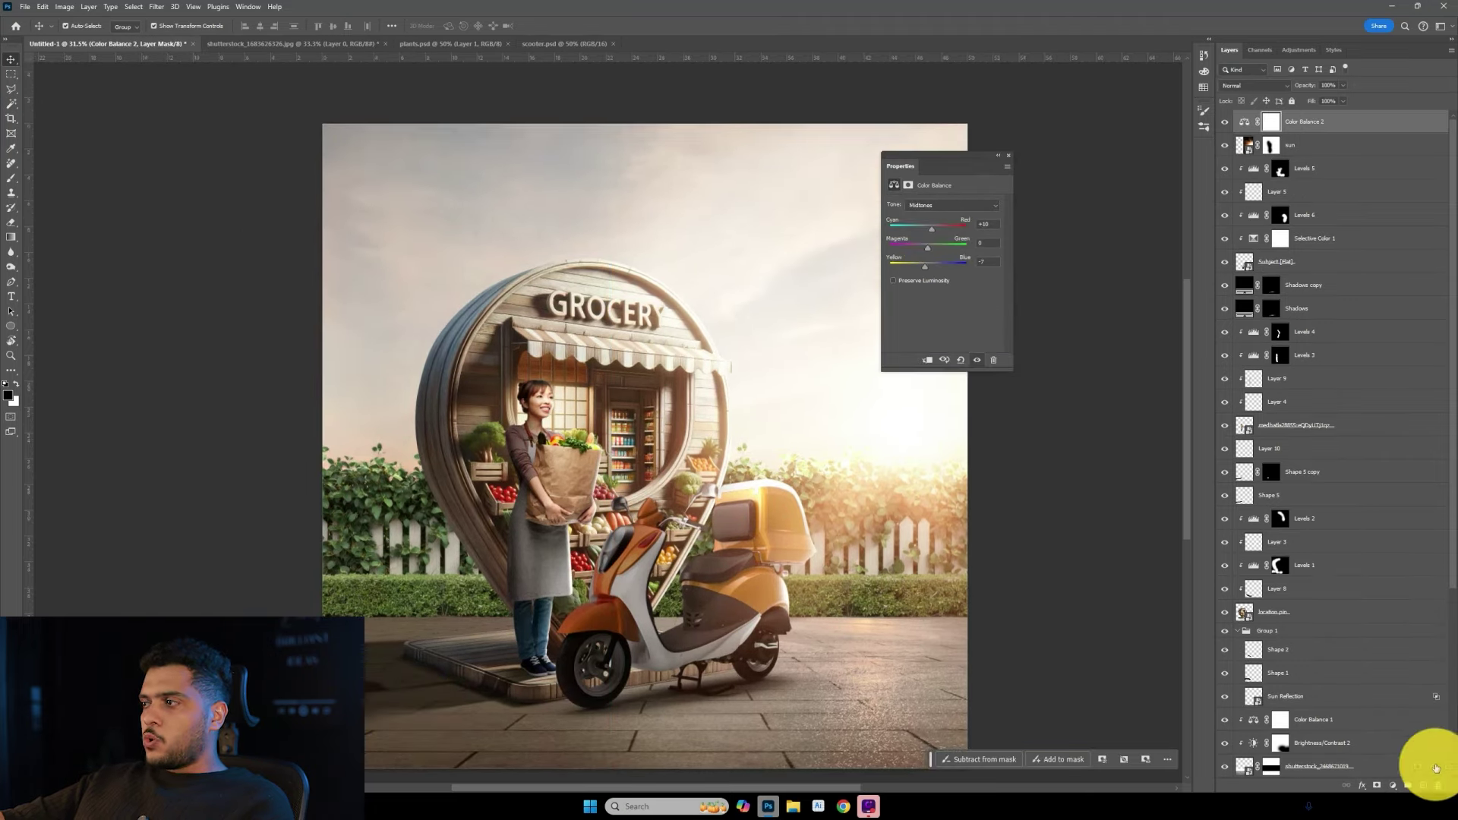
{"action": "left_click", "coordinate": [1395, 783]}
{"action": "left_click", "coordinate": [1406, 723]}
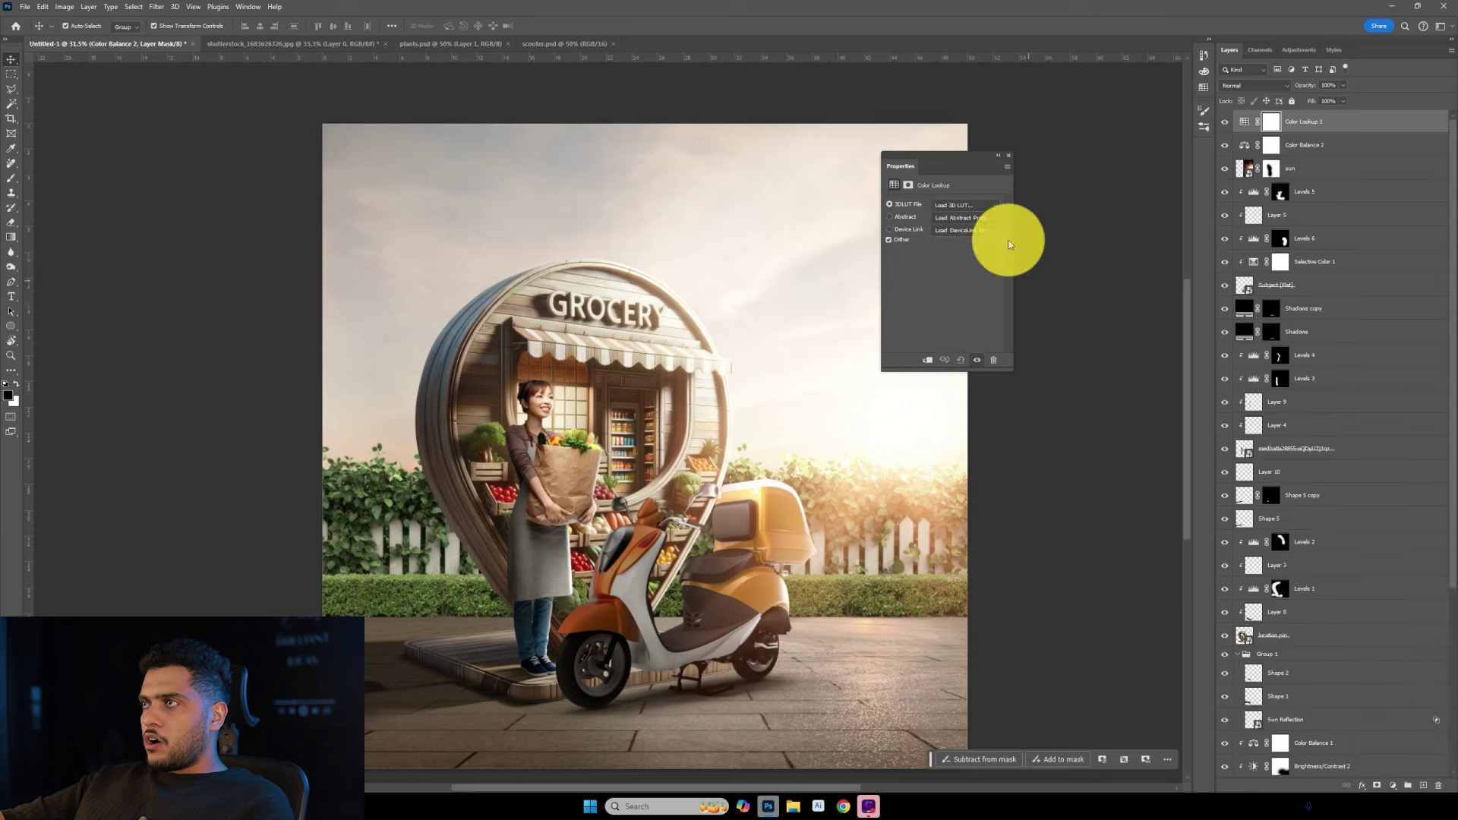
{"action": "left_click", "coordinate": [981, 203]}
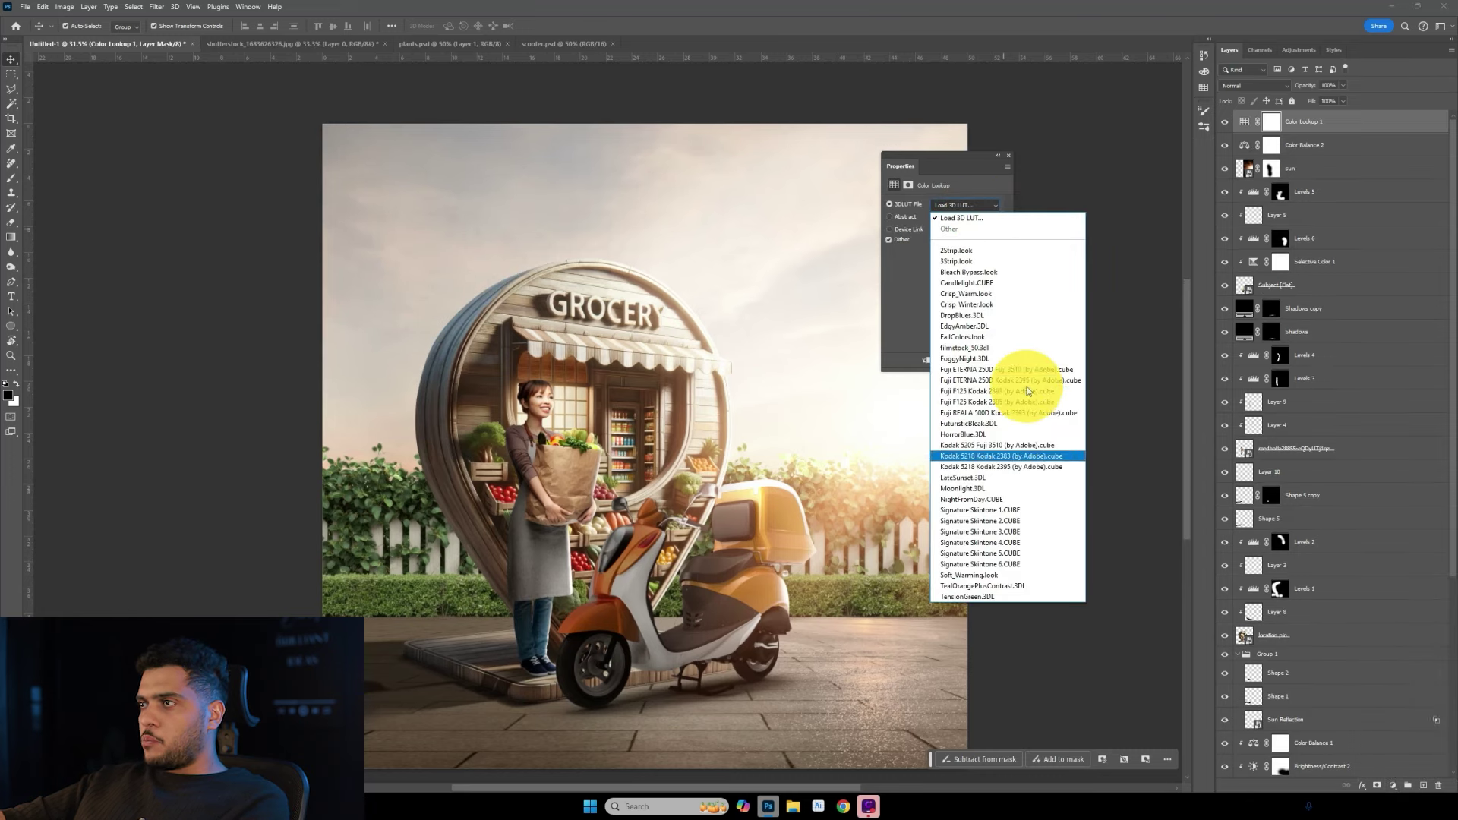
{"action": "left_click", "coordinate": [1035, 510]}
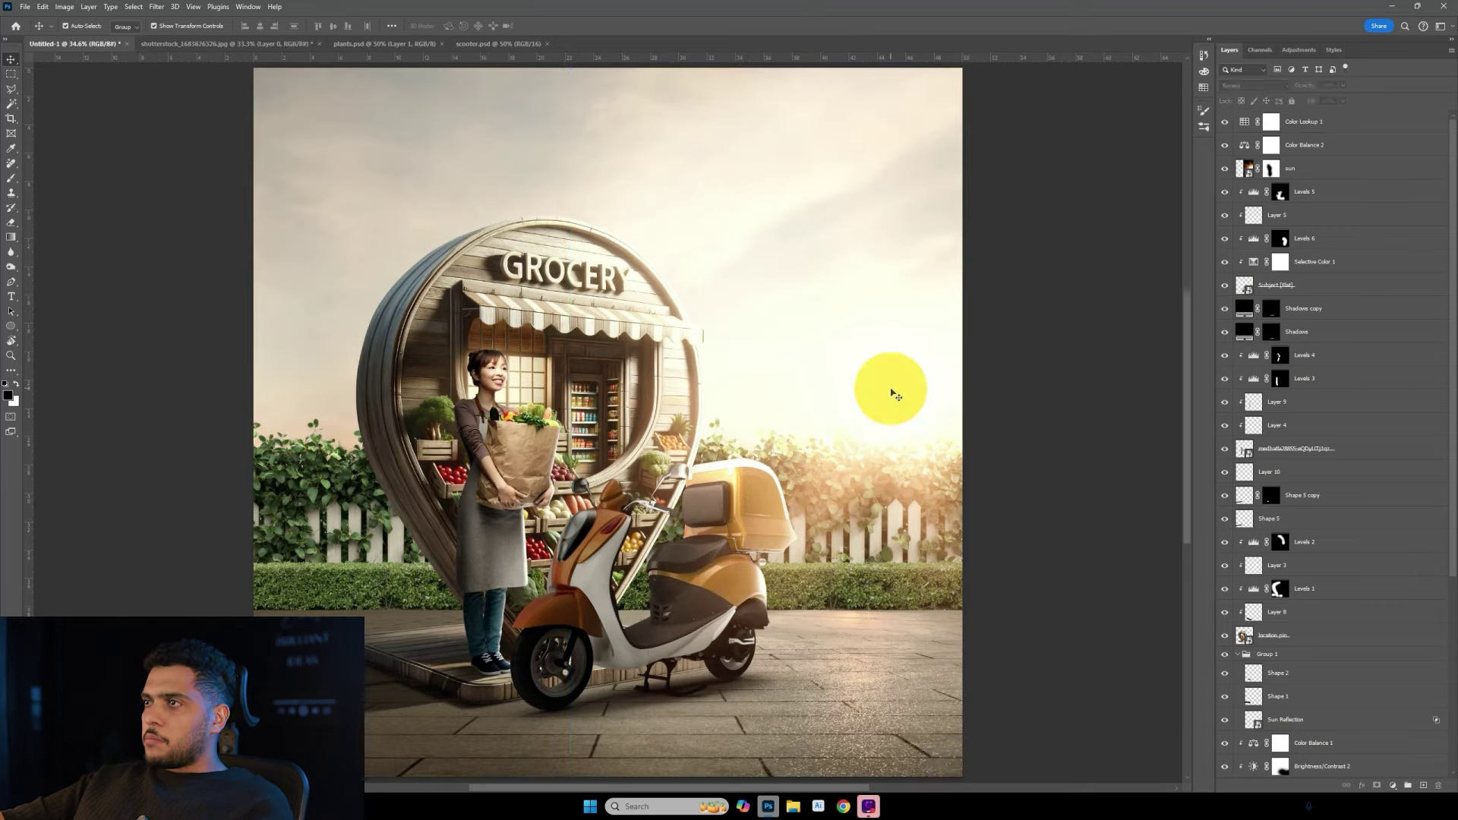
{"action": "left_click", "coordinate": [1242, 165]}
{"action": "left_click", "coordinate": [1224, 168]}
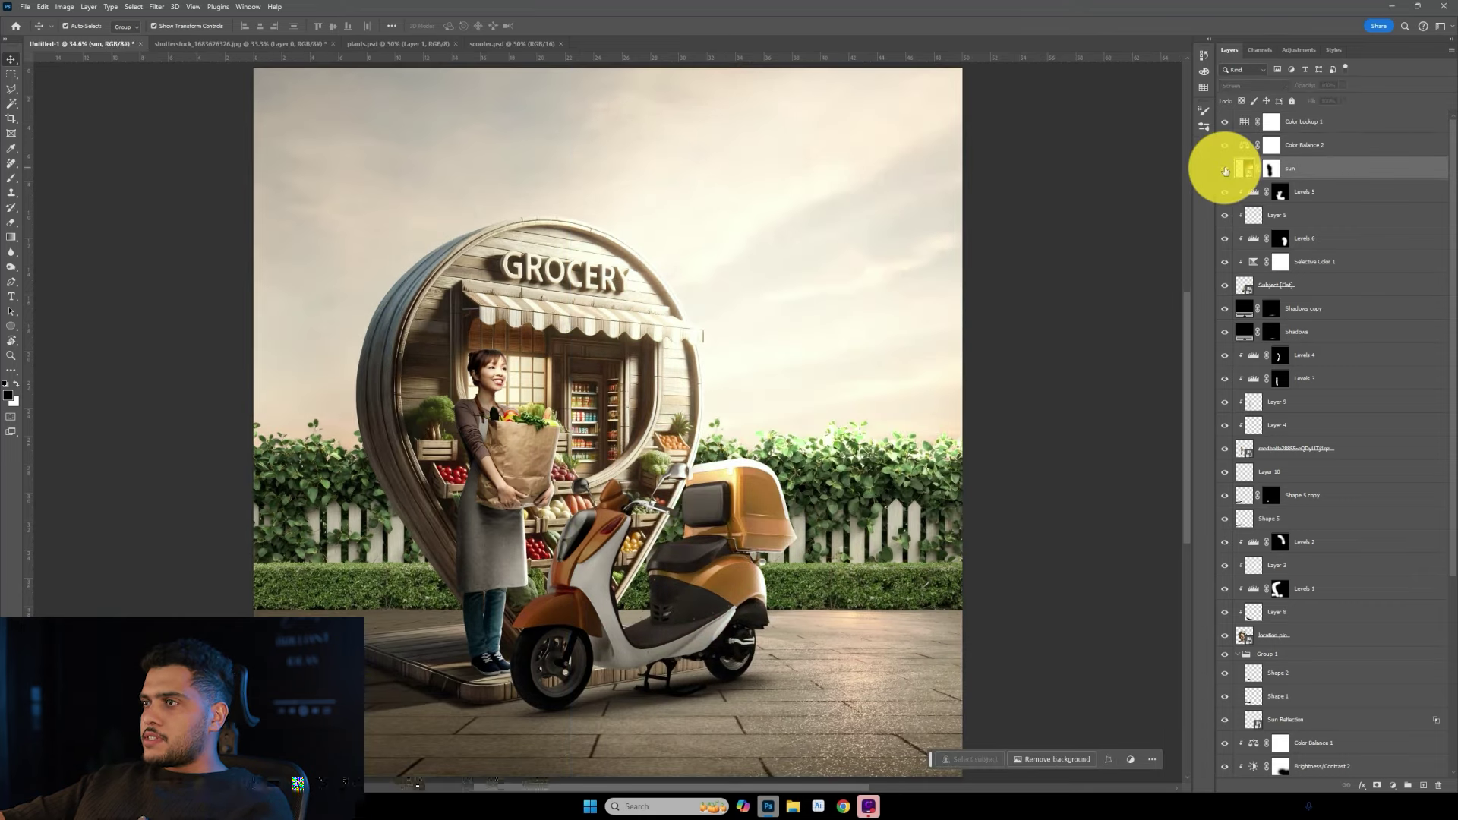
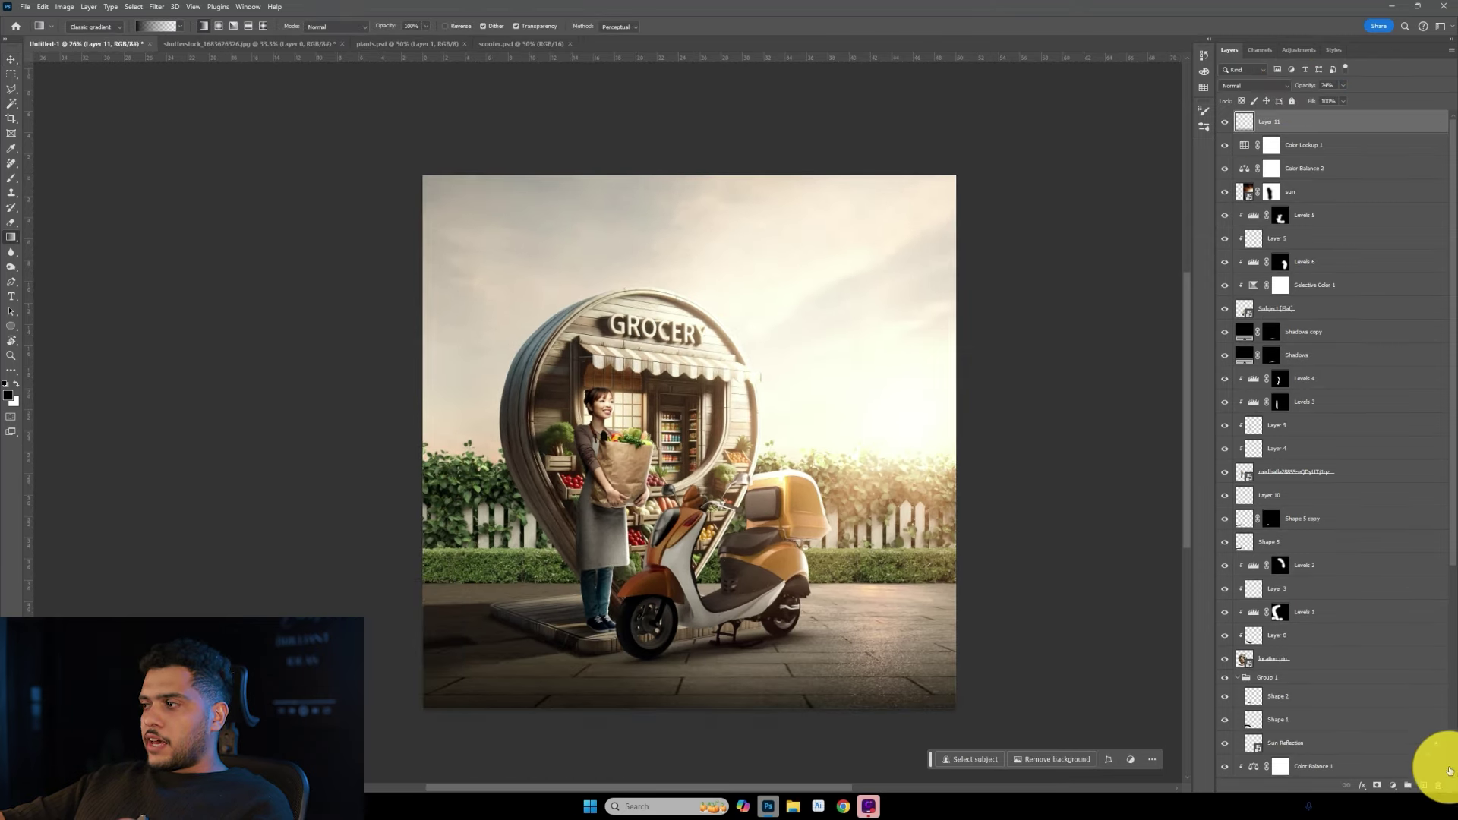
Add a Selective Color layer that shifts the Whites' cyan, magenta and yellow toward a cool green.
{"action": "left_click", "coordinate": [1392, 785]}
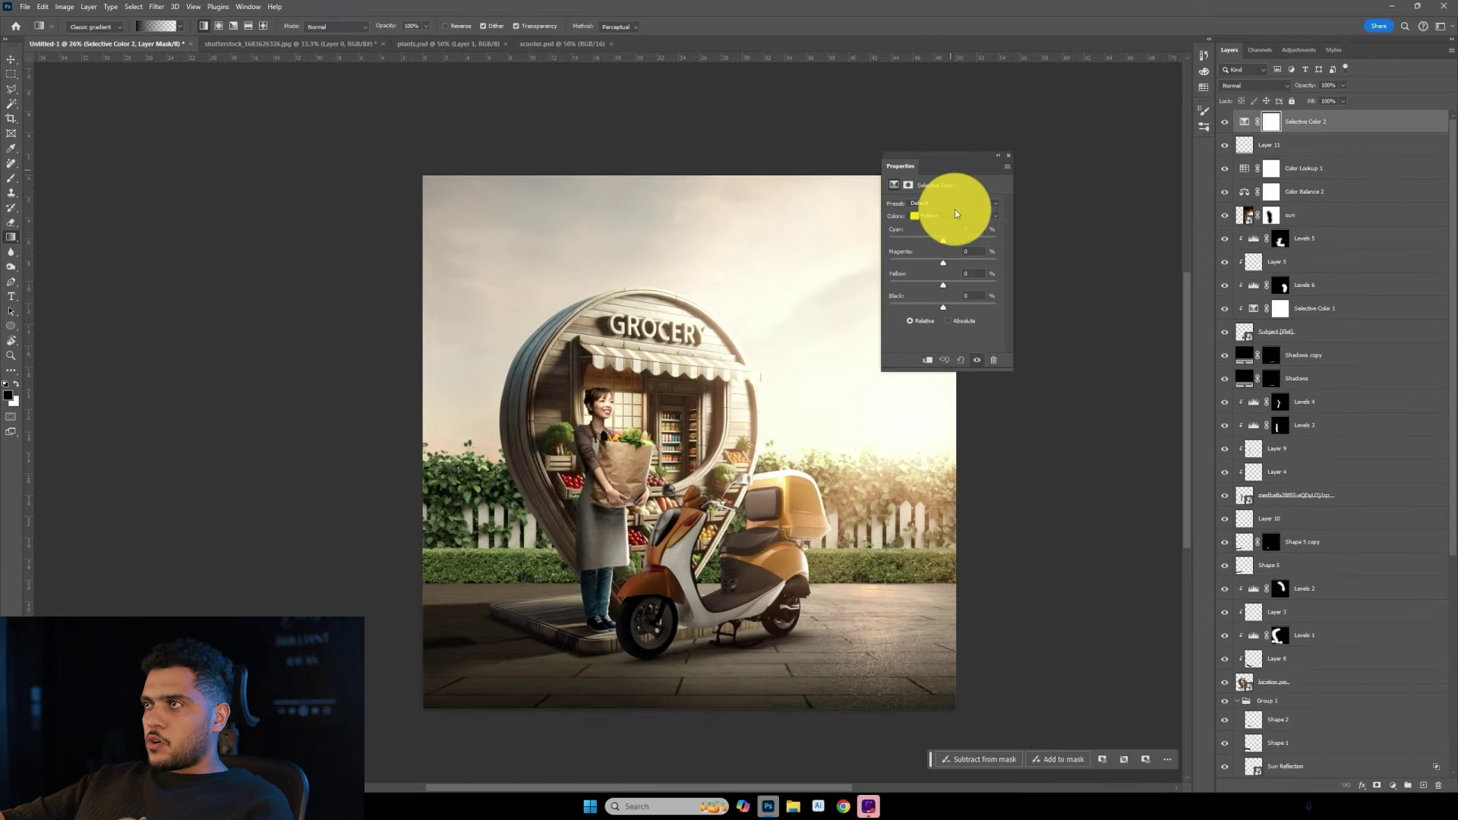
{"action": "left_click", "coordinate": [954, 216]}
{"action": "left_click", "coordinate": [957, 279]}
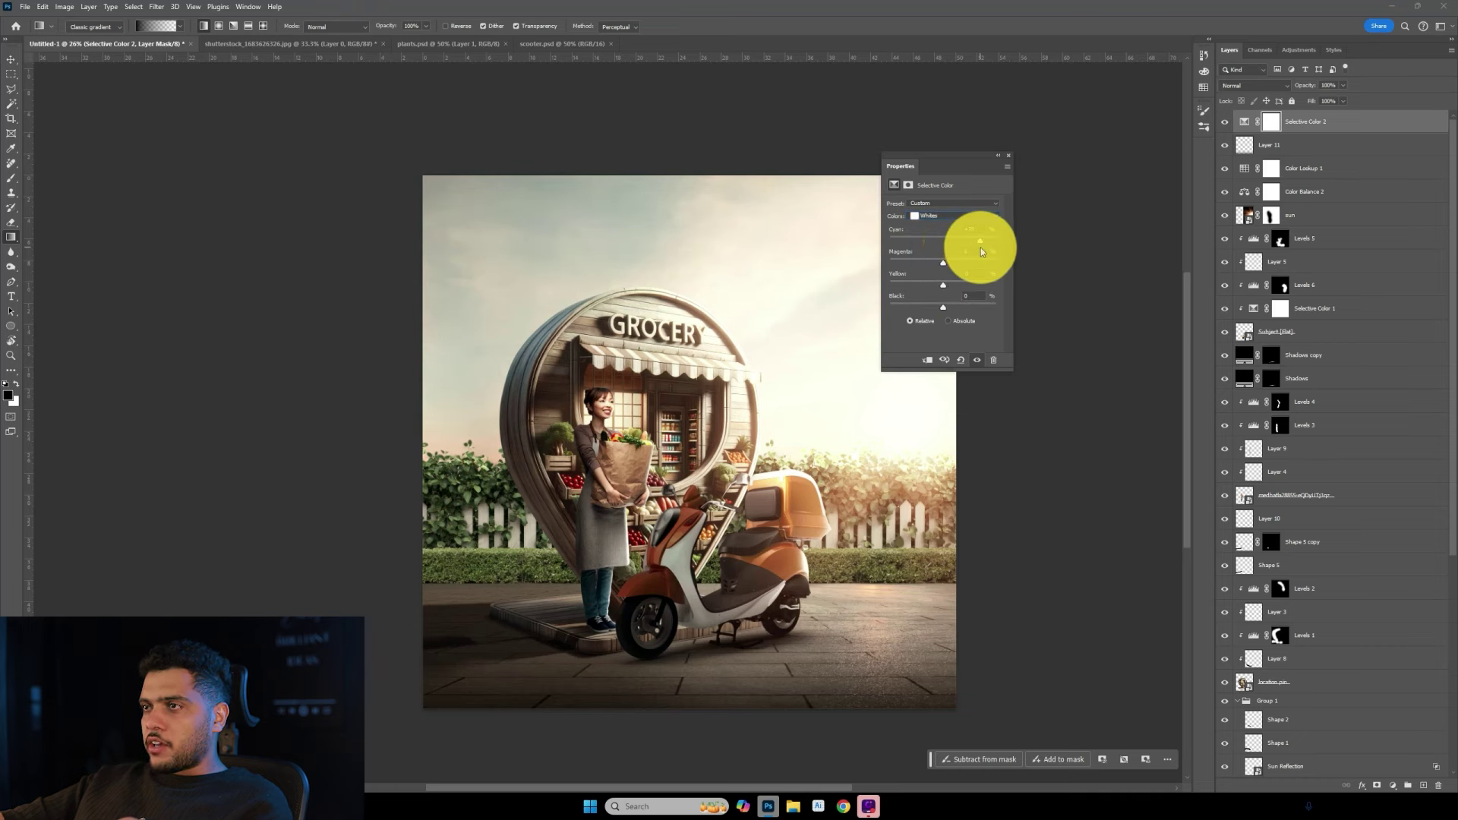
{"action": "mouse_move", "coordinate": [981, 248]}
{"action": "left_mouse_down"}
{"action": "mouse_move", "coordinate": [929, 266]}
{"action": "mouse_move", "coordinate": [948, 275]}
{"action": "left_mouse_up"}
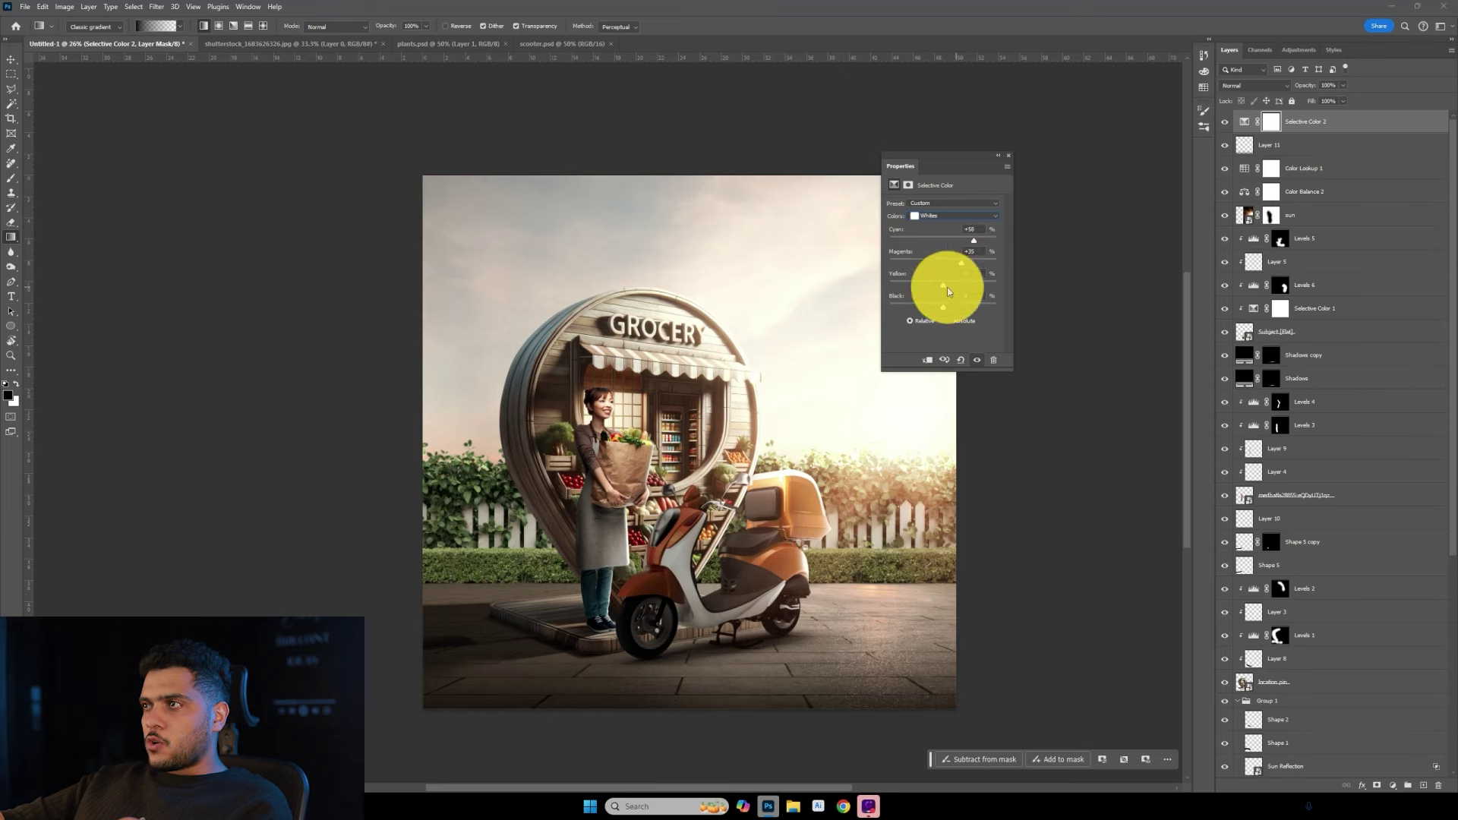
{"action": "left_click_drag", "start_coordinate": [923, 286], "coordinate": [935, 285]}
{"action": "left_click_drag", "start_coordinate": [960, 263], "coordinate": [925, 268]}
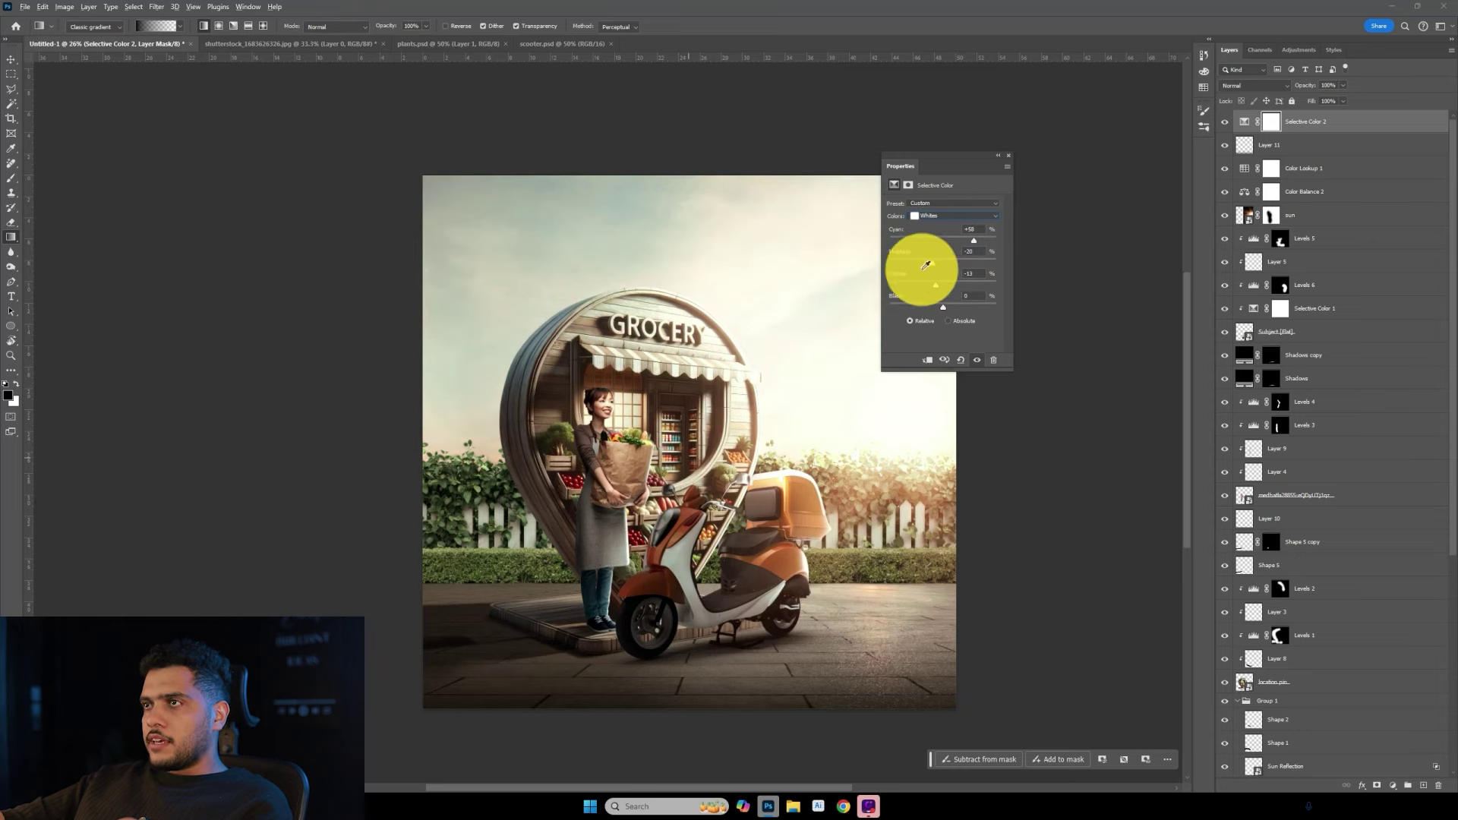
{"action": "left_click", "coordinate": [1009, 155]}
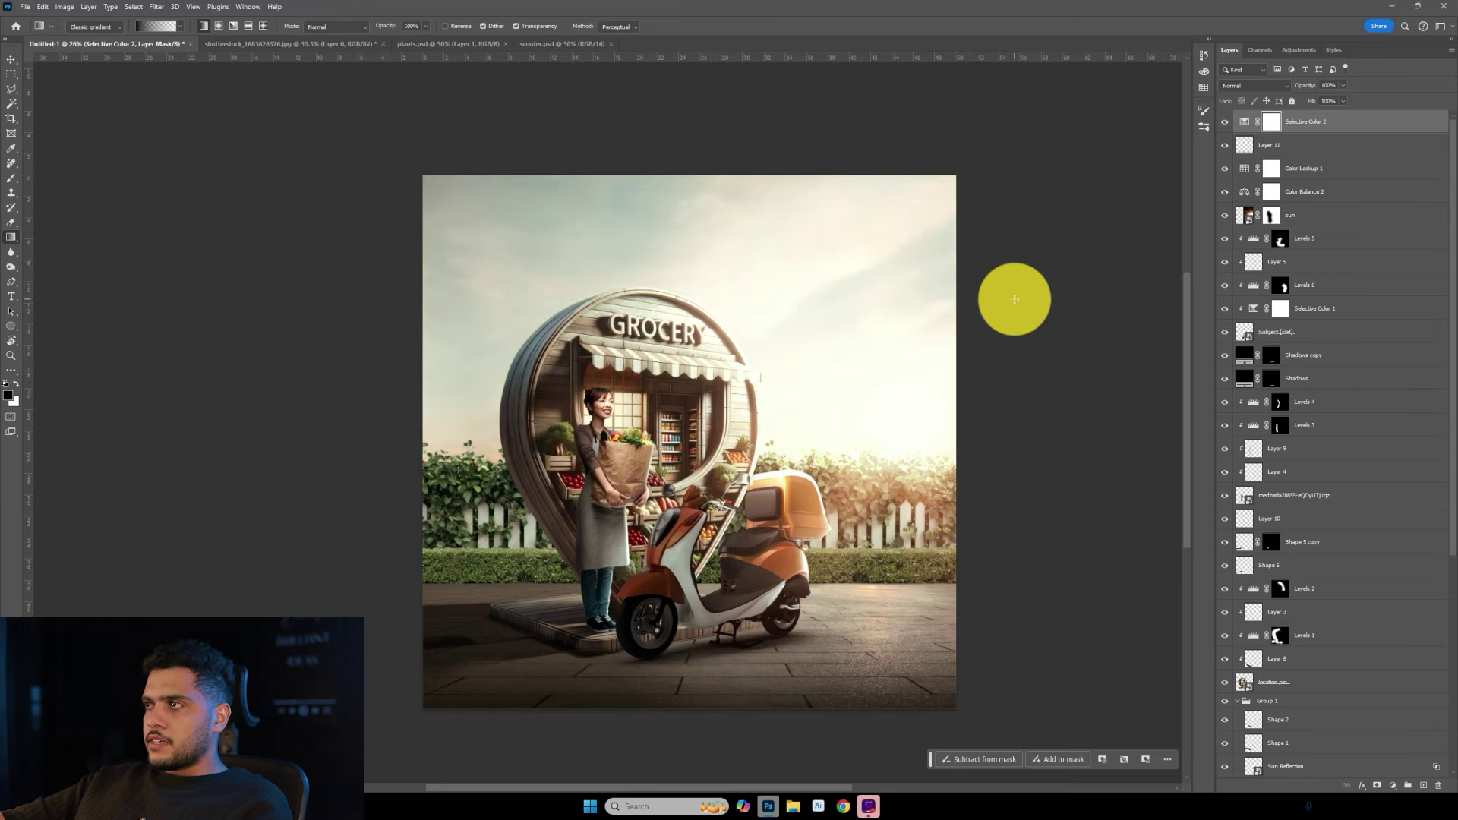
{"action": "key", "text": "v"}
{"action": "left_click", "coordinate": [1014, 299]}
Apply a Camera Raw Filter to the woman's layer with Highlights lowered to -37.
{"action": "left_click", "coordinate": [1225, 122]}
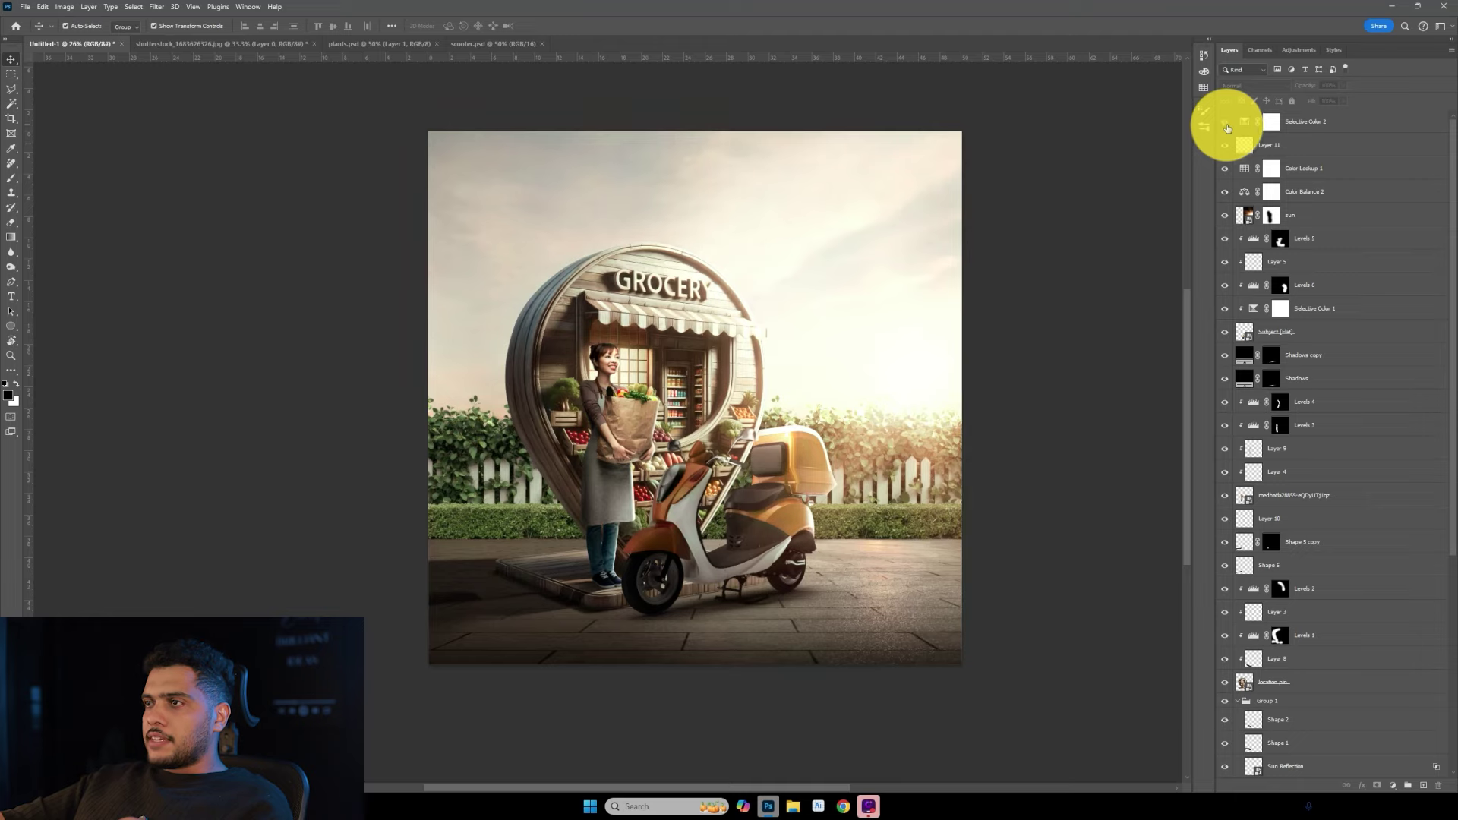
{"action": "left_click", "coordinate": [1326, 497]}
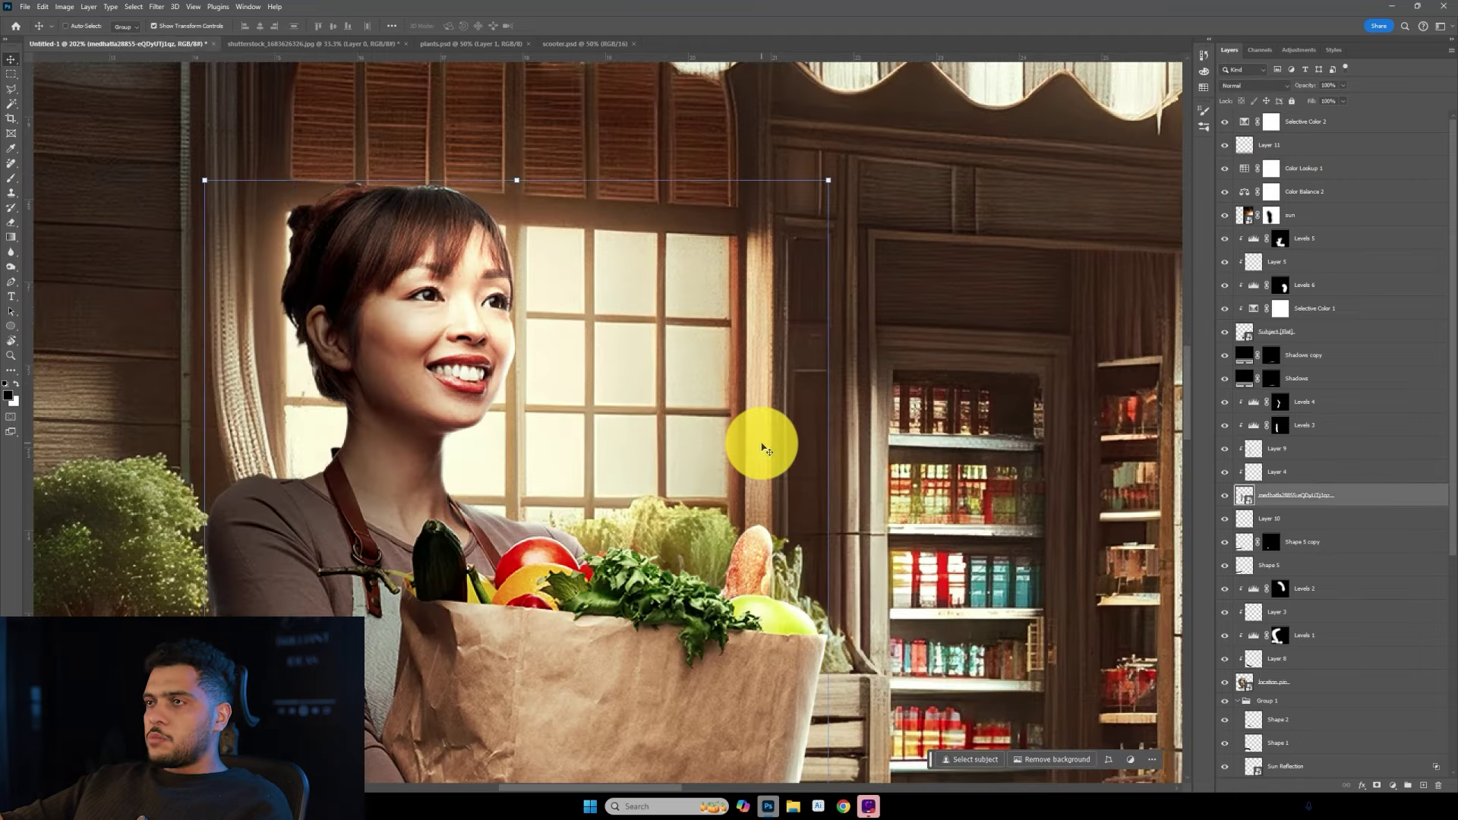
{"action": "key", "text": "ctrl+shift+a"}
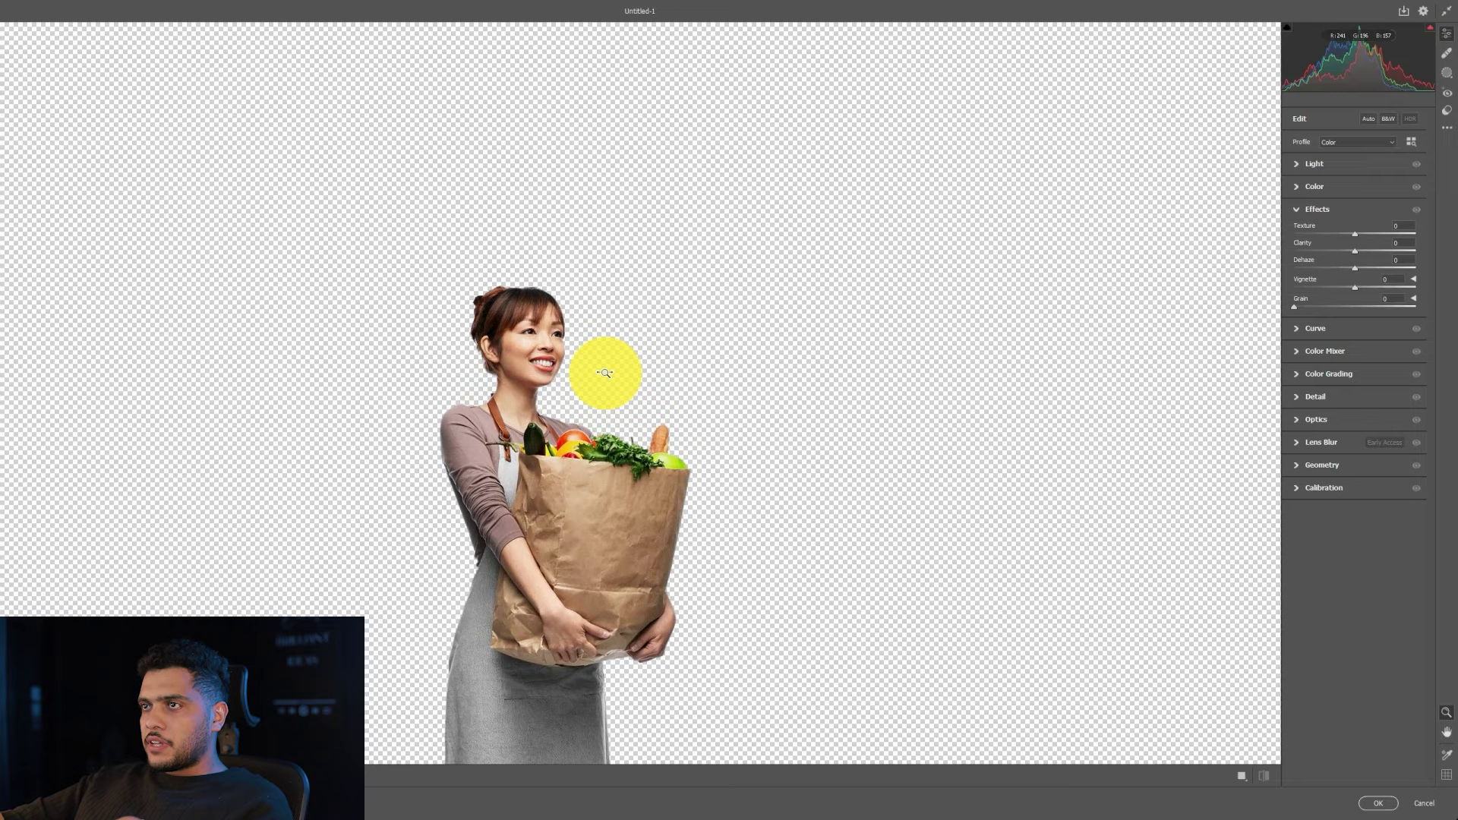
{"action": "left_click", "coordinate": [605, 373]}
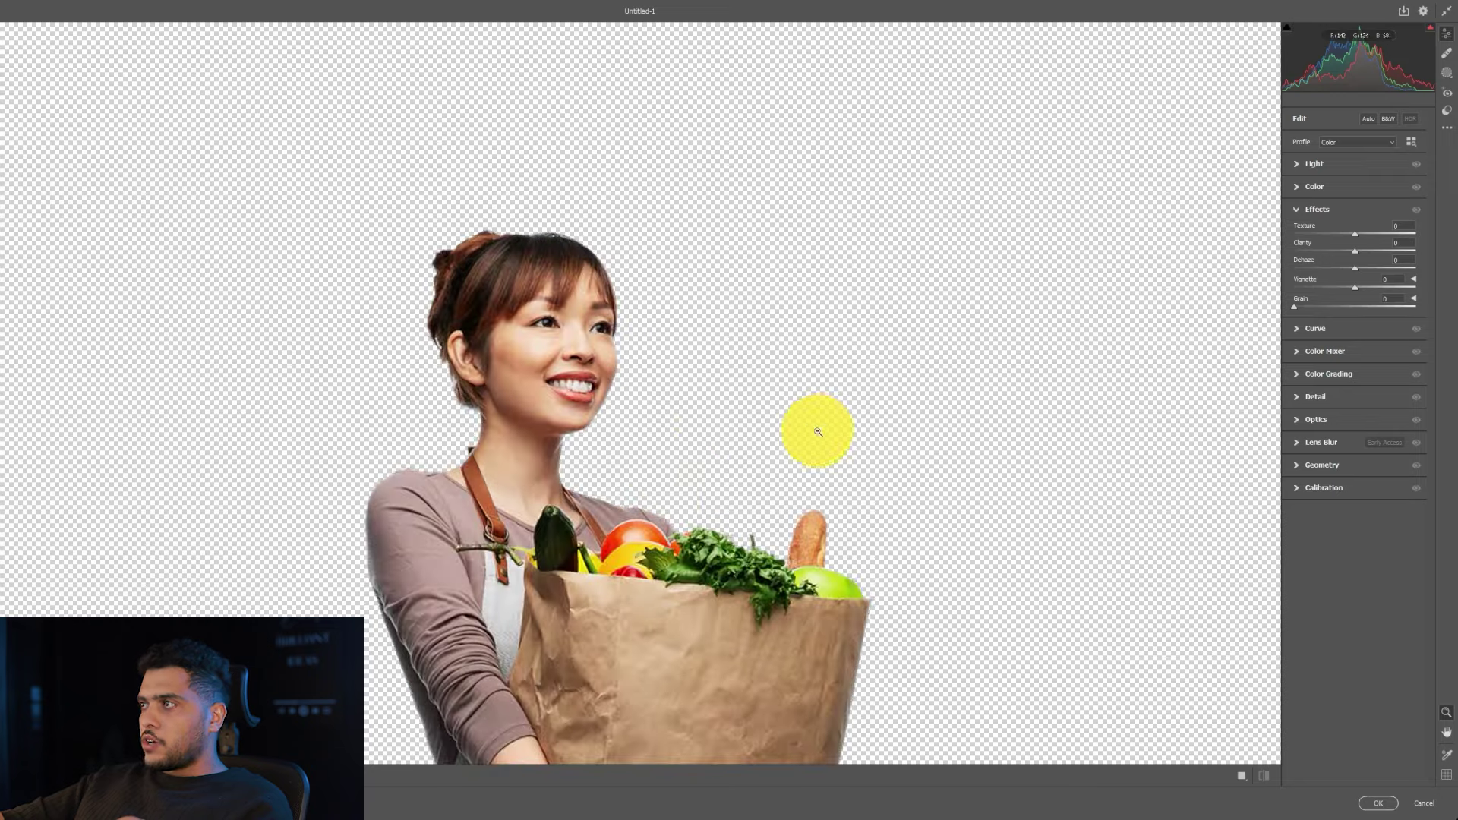
{"action": "left_click", "coordinate": [1314, 163]}
{"action": "left_click_drag", "start_coordinate": [1354, 226], "coordinate": [1334, 226]}
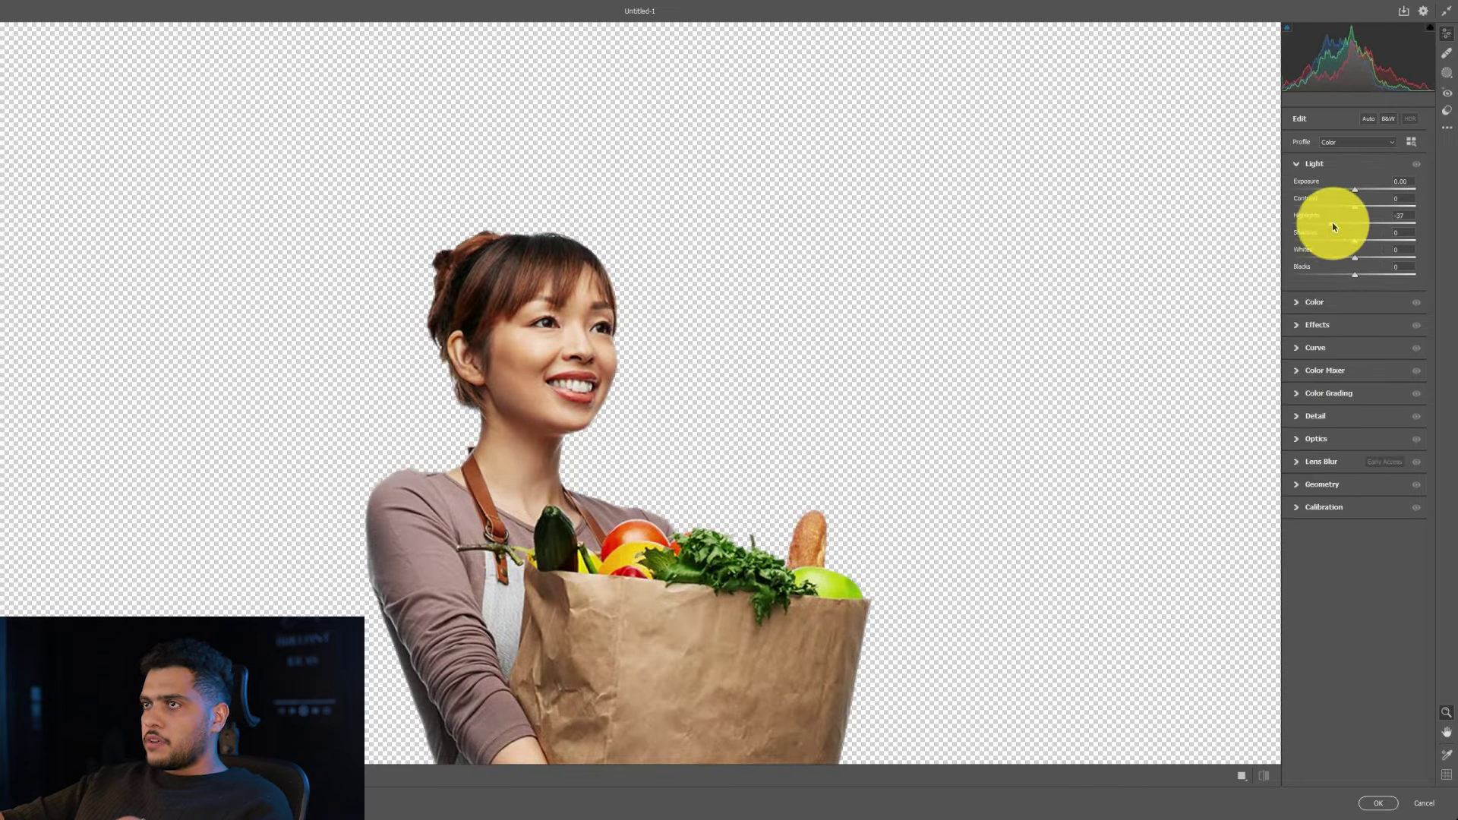
{"action": "left_click", "coordinate": [1377, 803]}
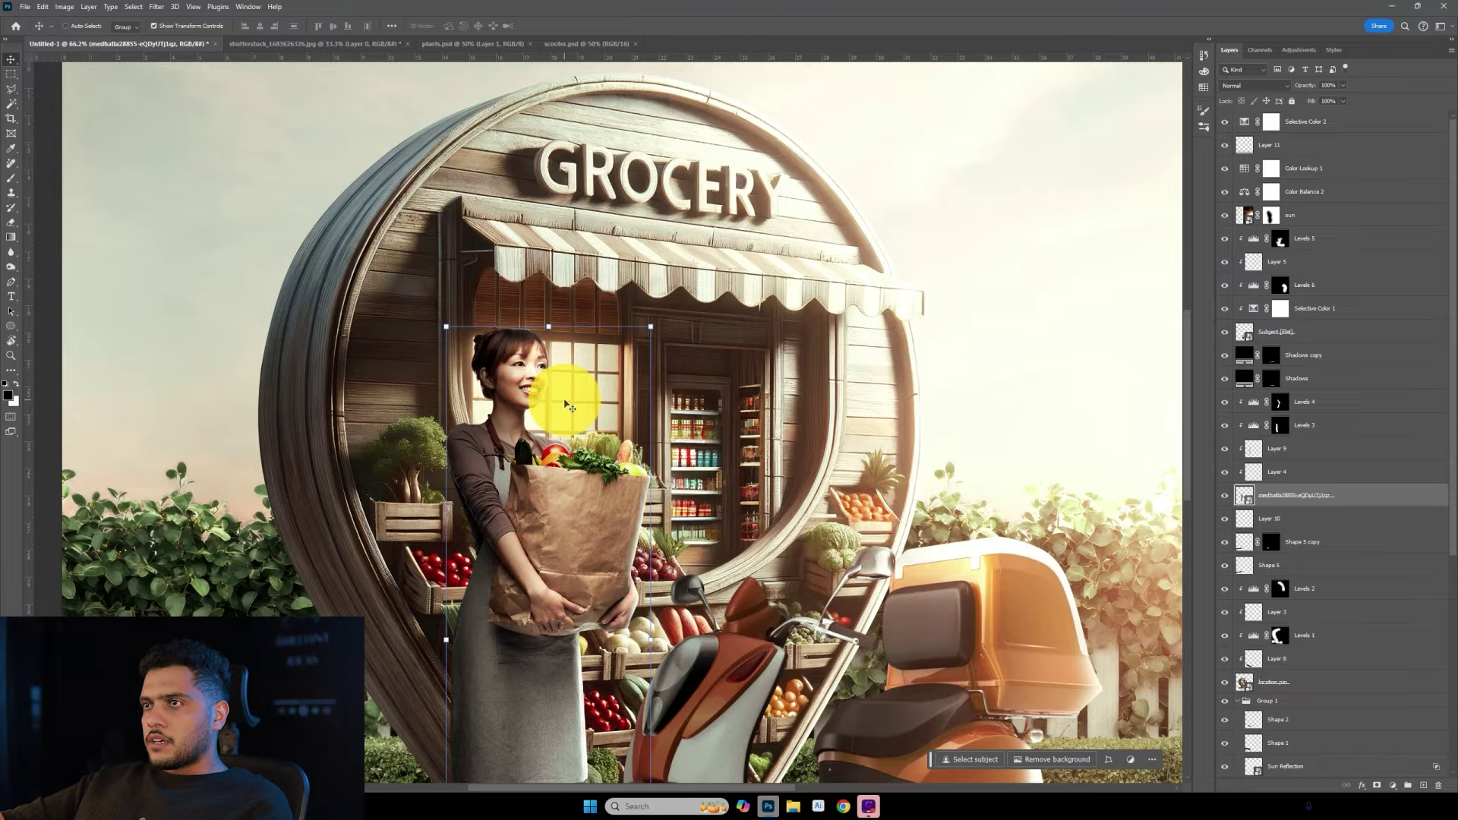
{"action": "key", "text": "ctrl+0"}
Add a Levels adjustment layer above Layer 1 copy.
{"action": "left_click", "coordinate": [209, 585]}
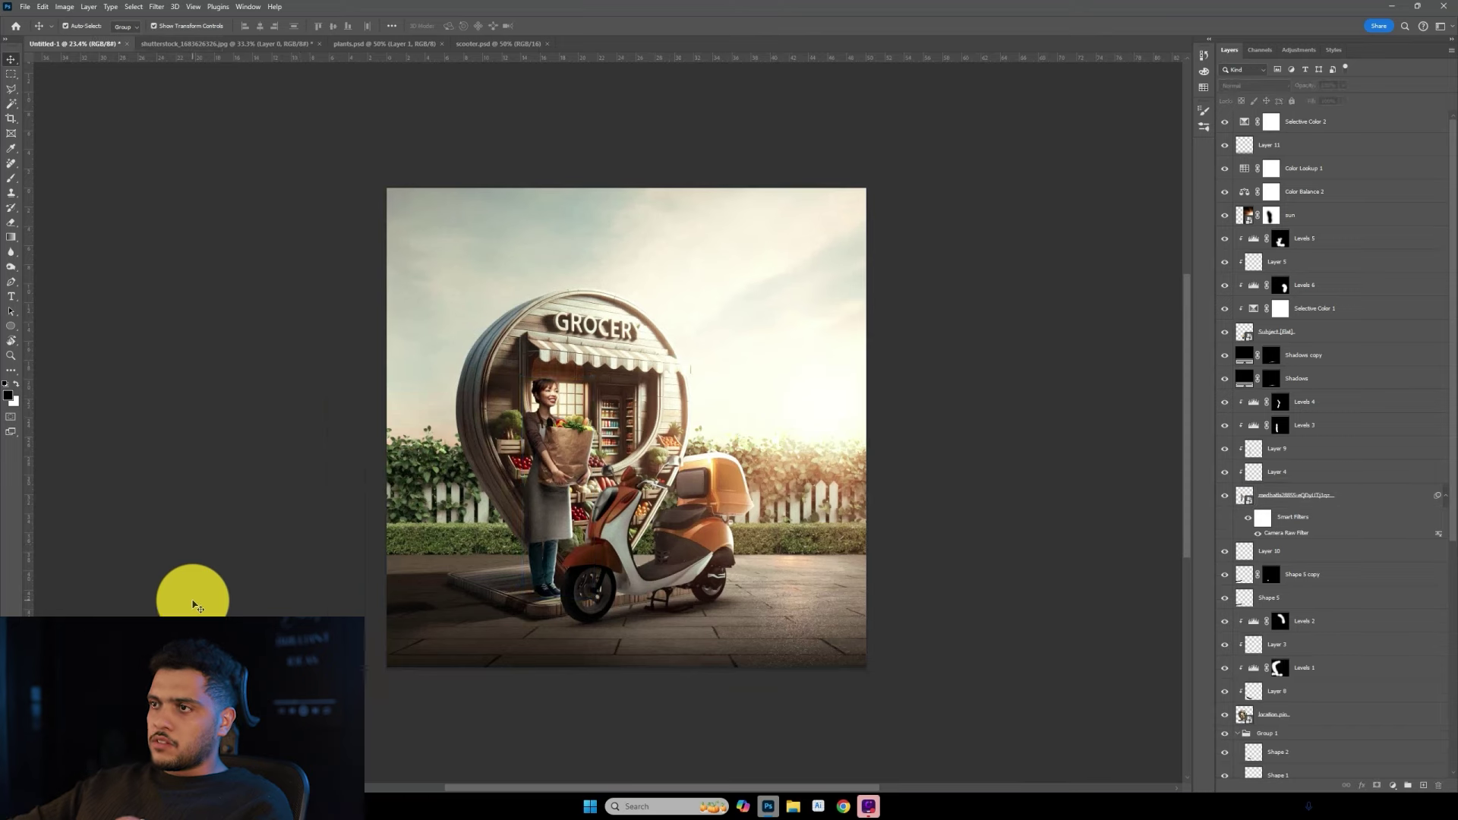
{"action": "left_click", "coordinate": [1393, 786]}
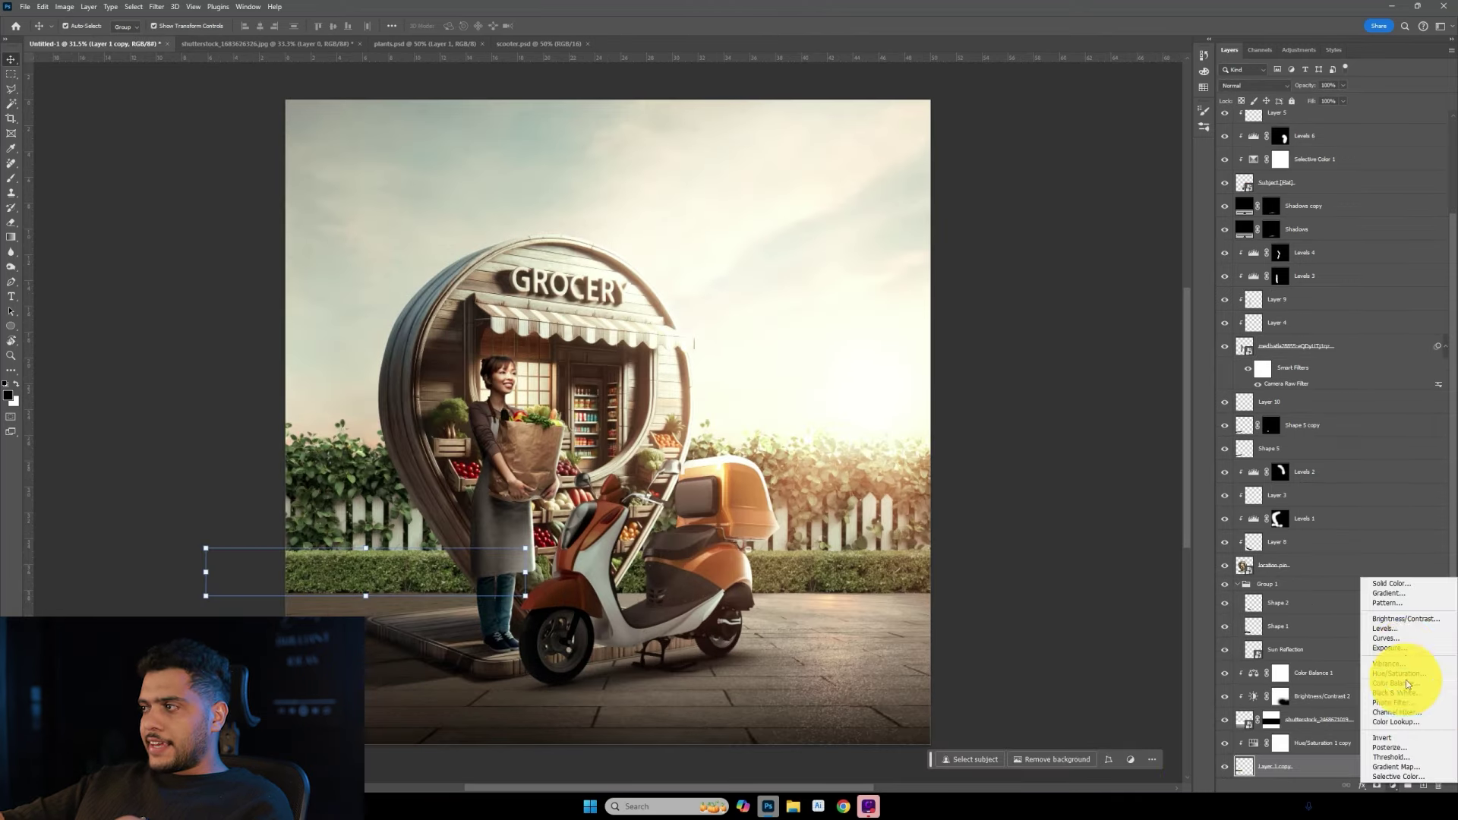
{"action": "left_click", "coordinate": [1410, 629]}
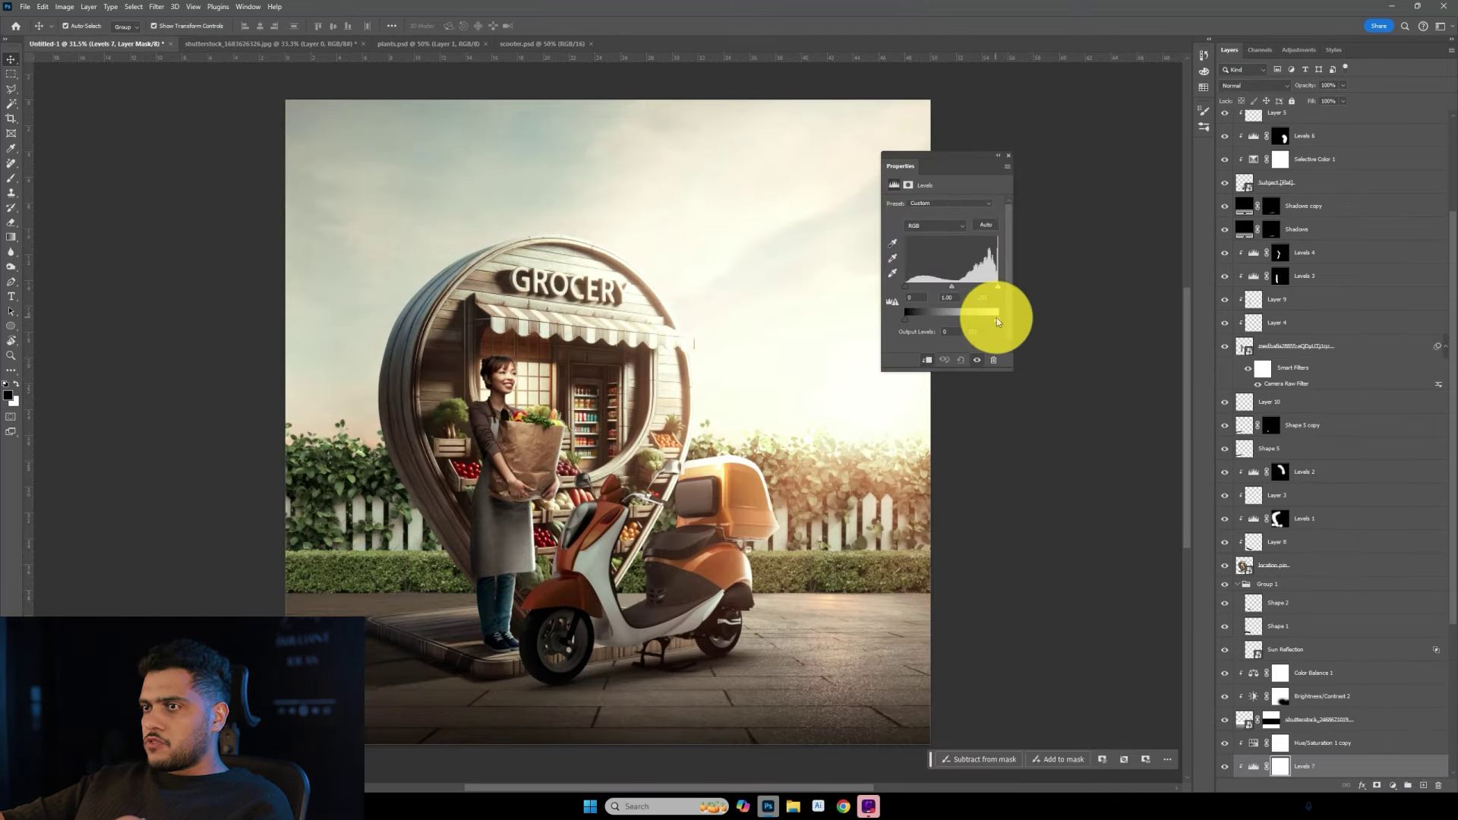
{"action": "scroll", "coordinate": [940, 590], "scroll_direction": "down", "scroll_amount": 2}
{"action": "left_click", "coordinate": [940, 591]}
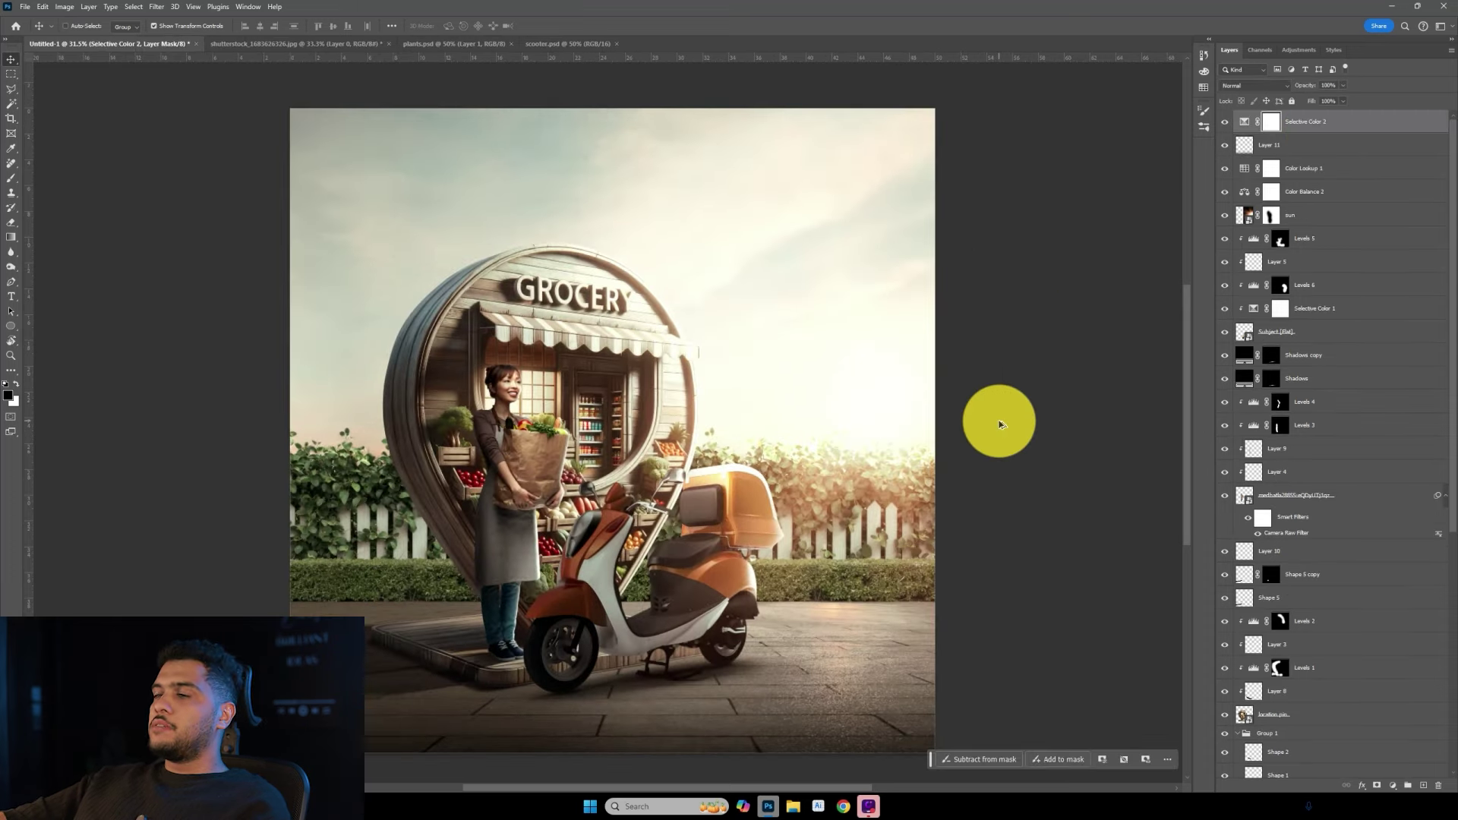
Stamp all visible layers into a new top layer and convert it to a smart object.
{"action": "key", "text": "ctrl+shift+alt+e"}
{"action": "right_click", "coordinate": [1301, 124]}
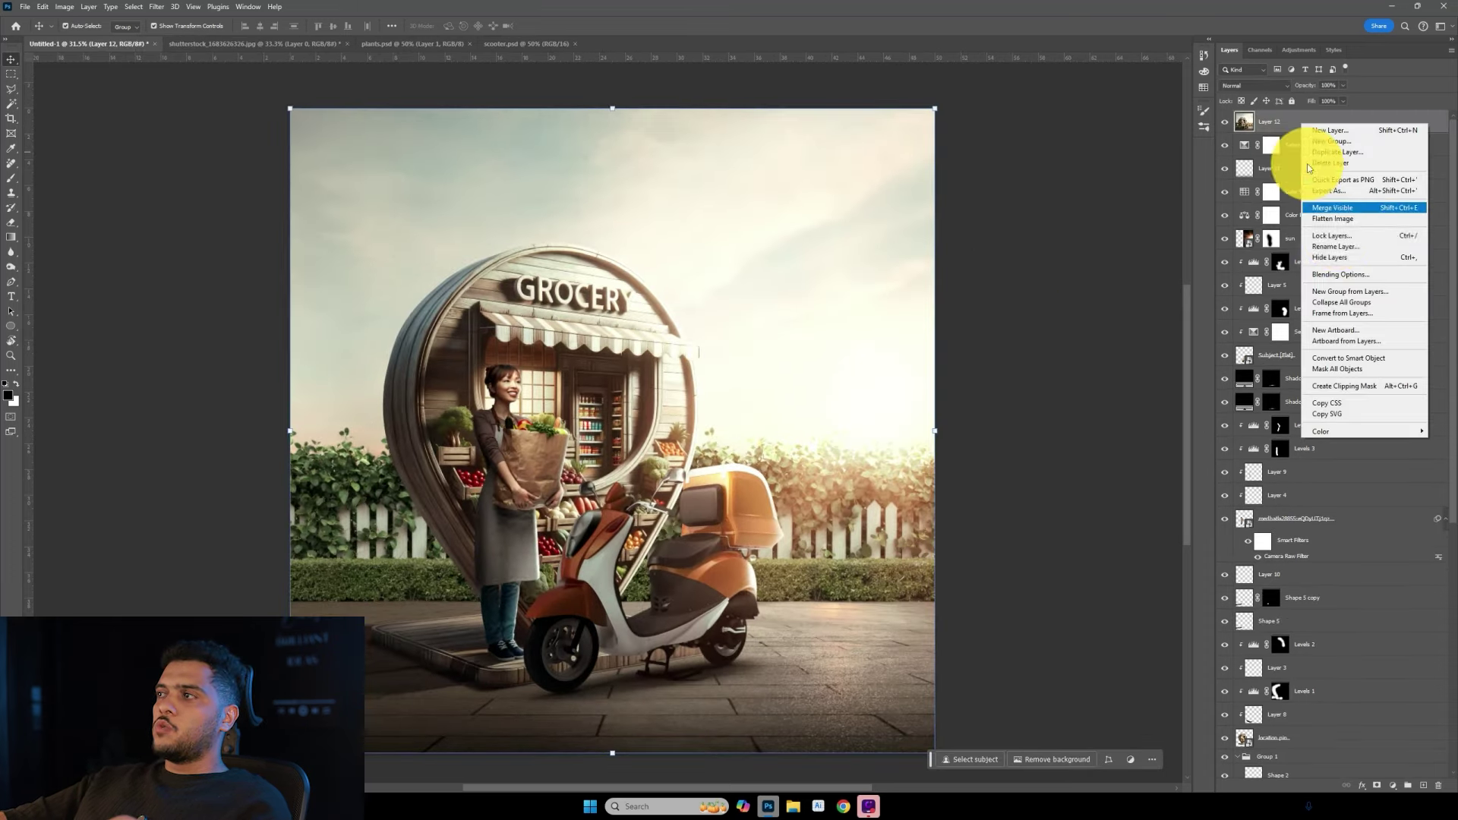
{"action": "left_click", "coordinate": [1360, 358]}
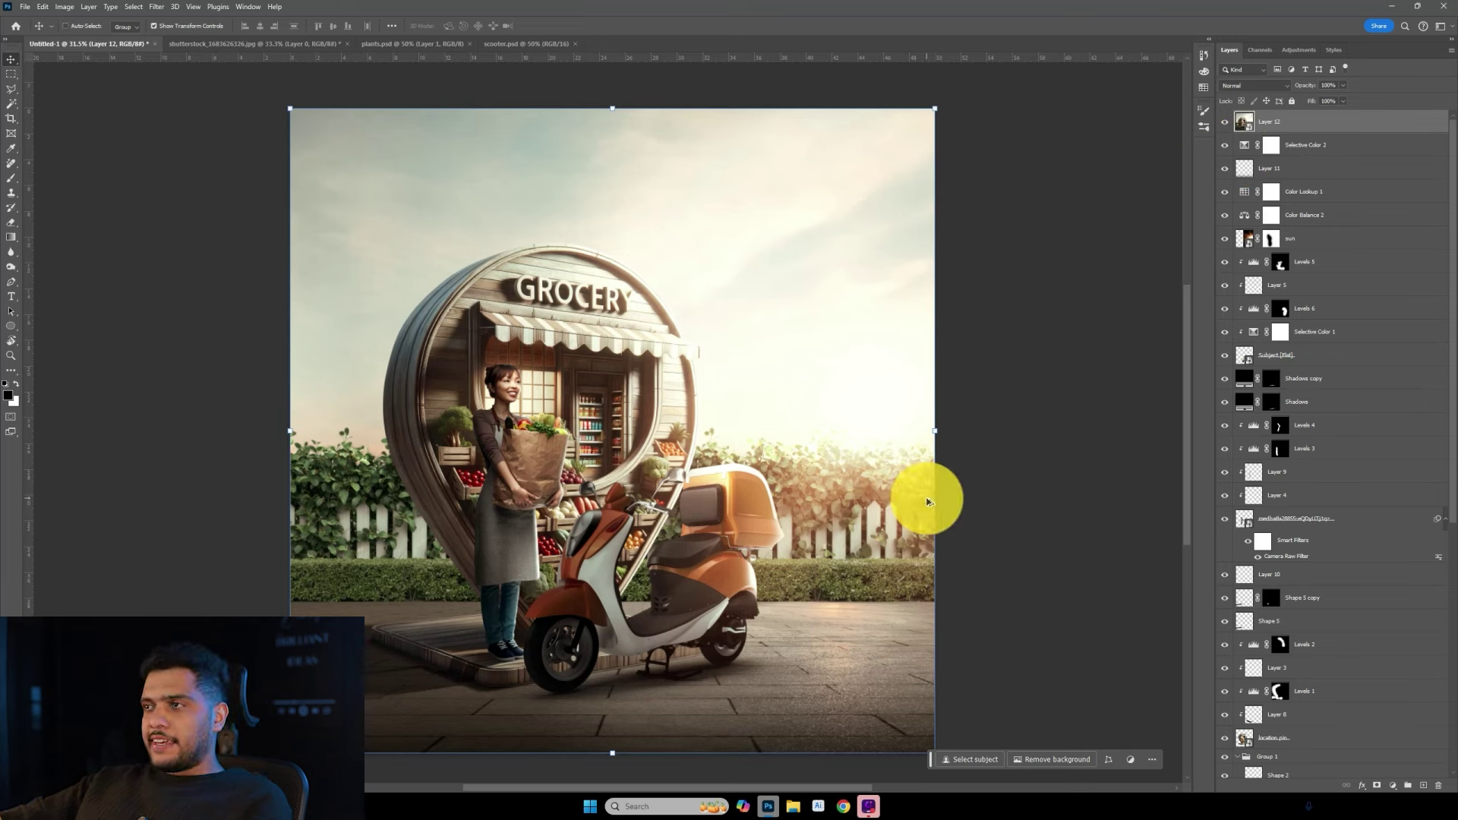
Export the merged composite as a JPEG with Save for Web.
{"action": "key", "text": "ctrl+alt+shift+s"}
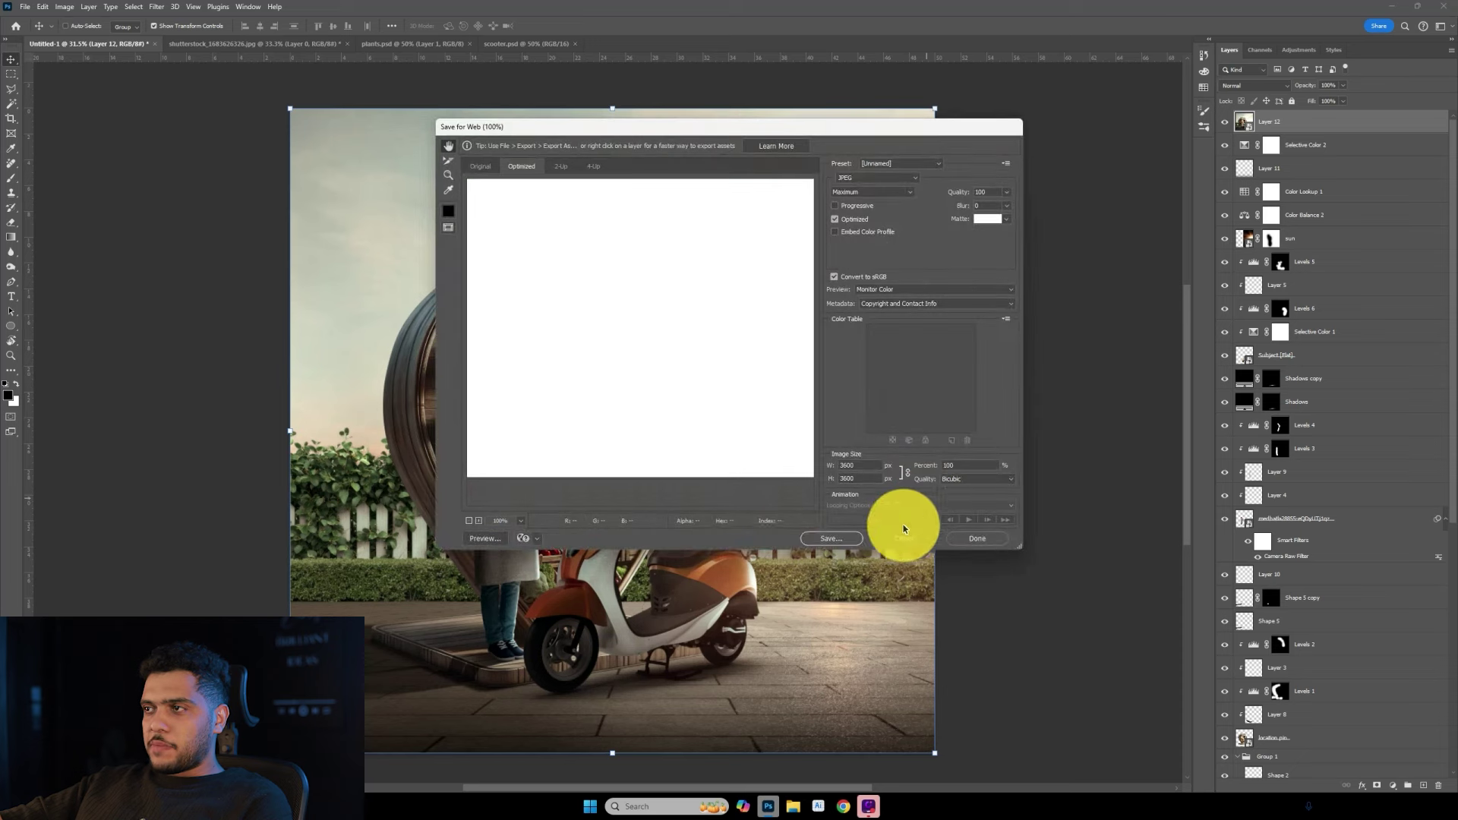
{"action": "left_click", "coordinate": [809, 538]}
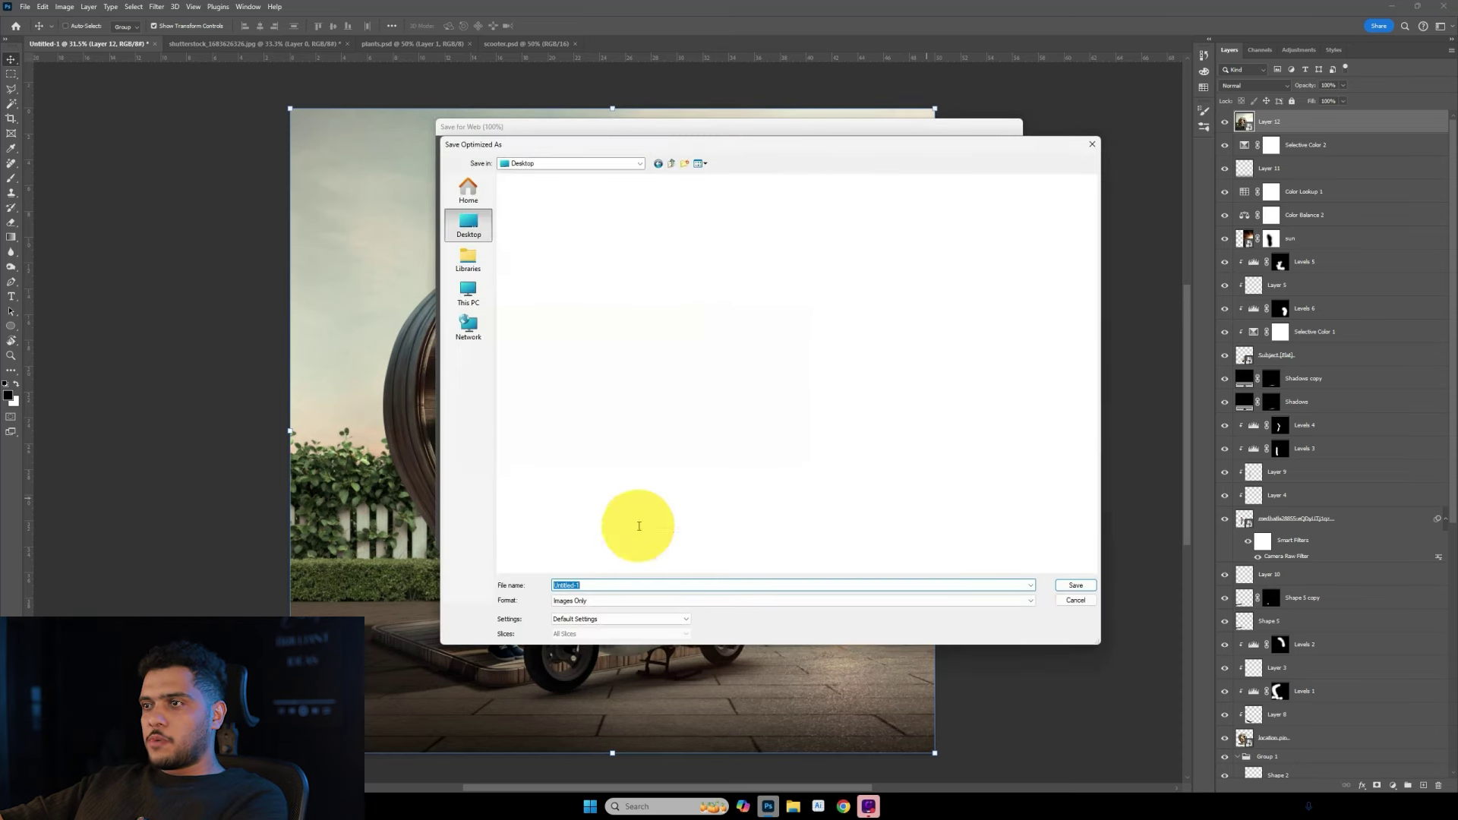
{"action": "key", "text": "Return"}
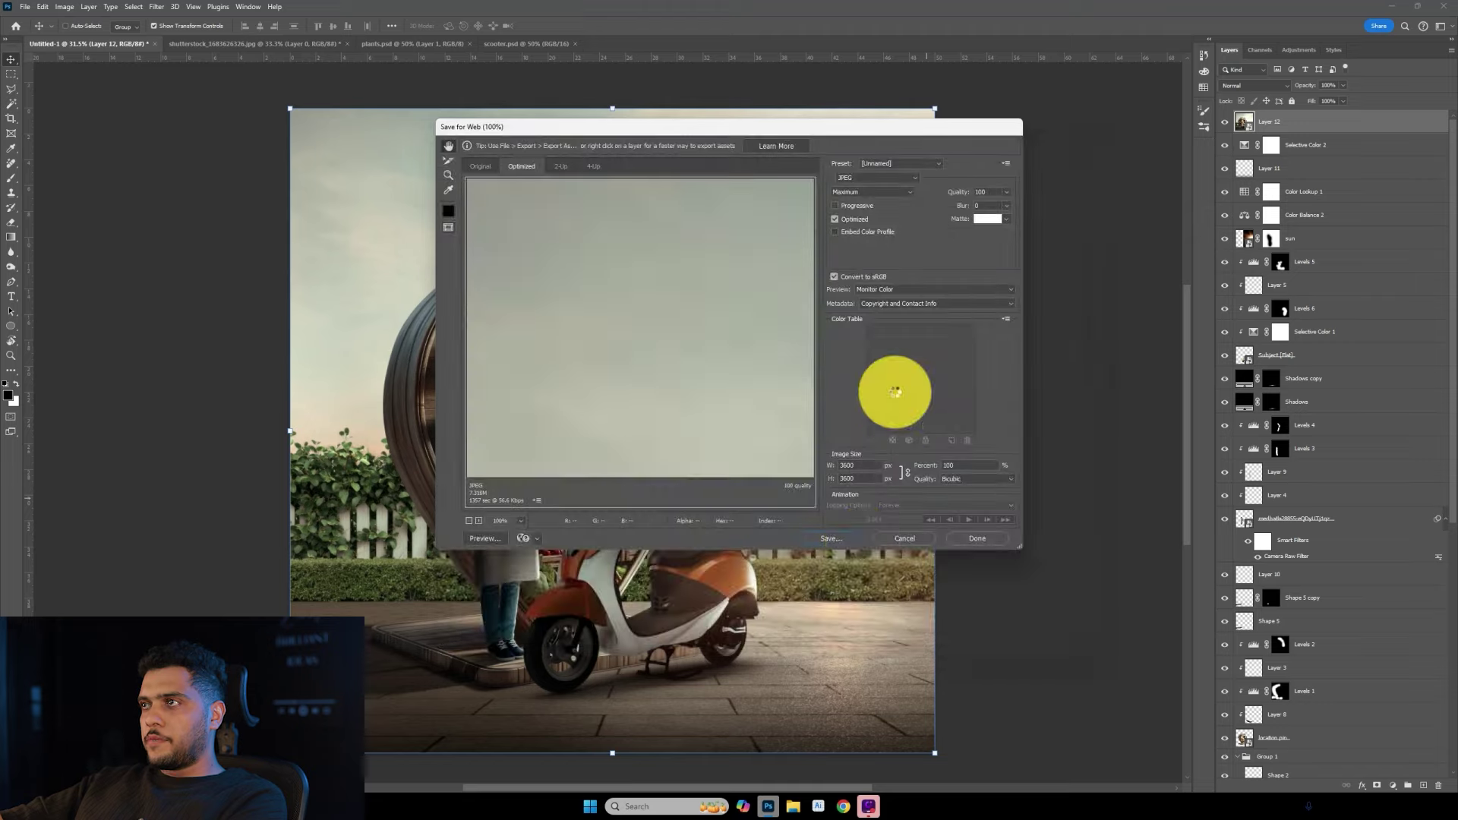
{"action": "left_click", "coordinate": [841, 810]}
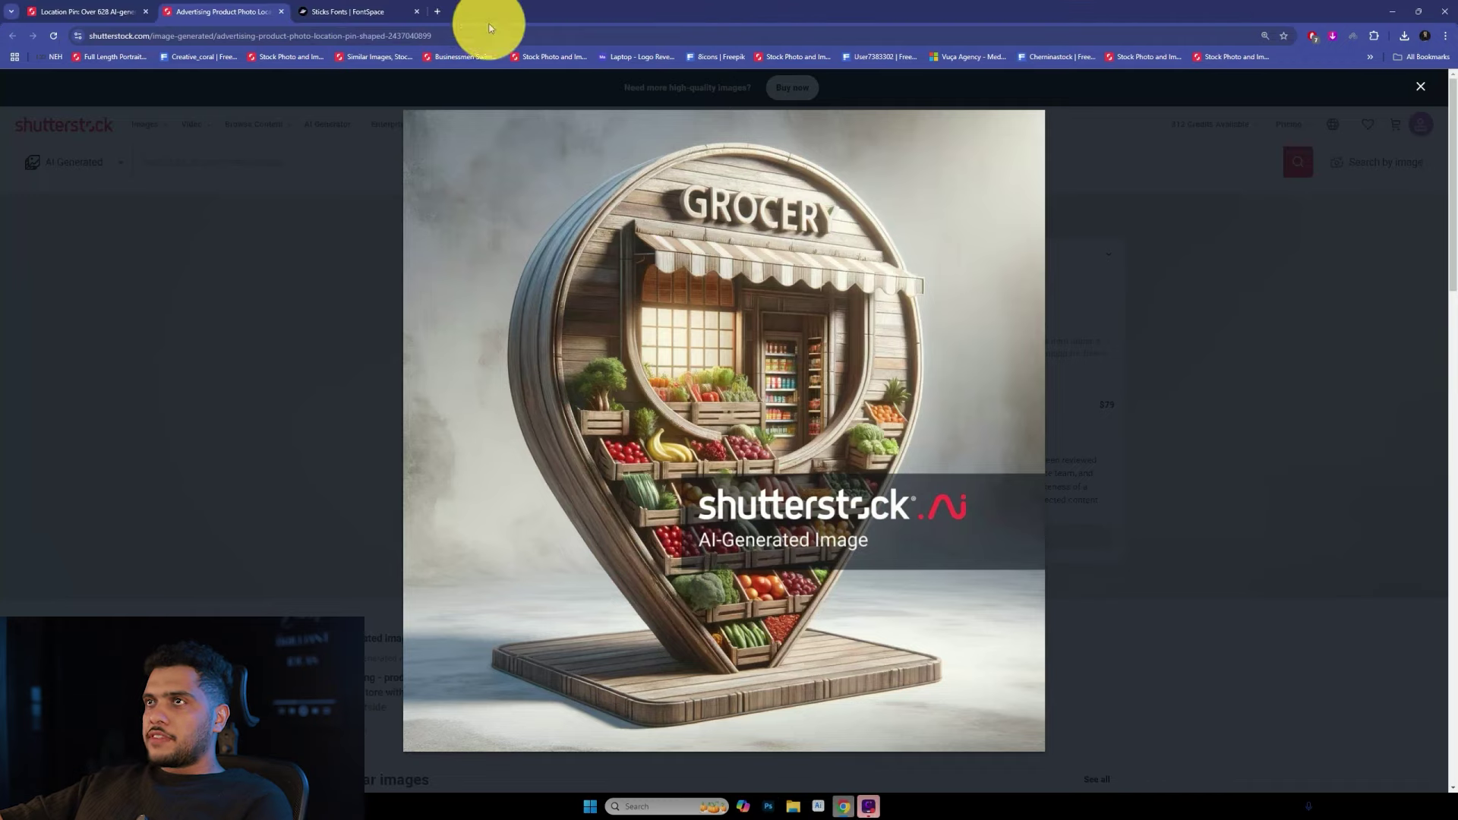
Load the grocery composite into Freepik's image upscaler.
{"action": "left_click", "coordinate": [438, 11]}
{"action": "type", "text": "freepik"}
{"action": "key", "text": "Return"}
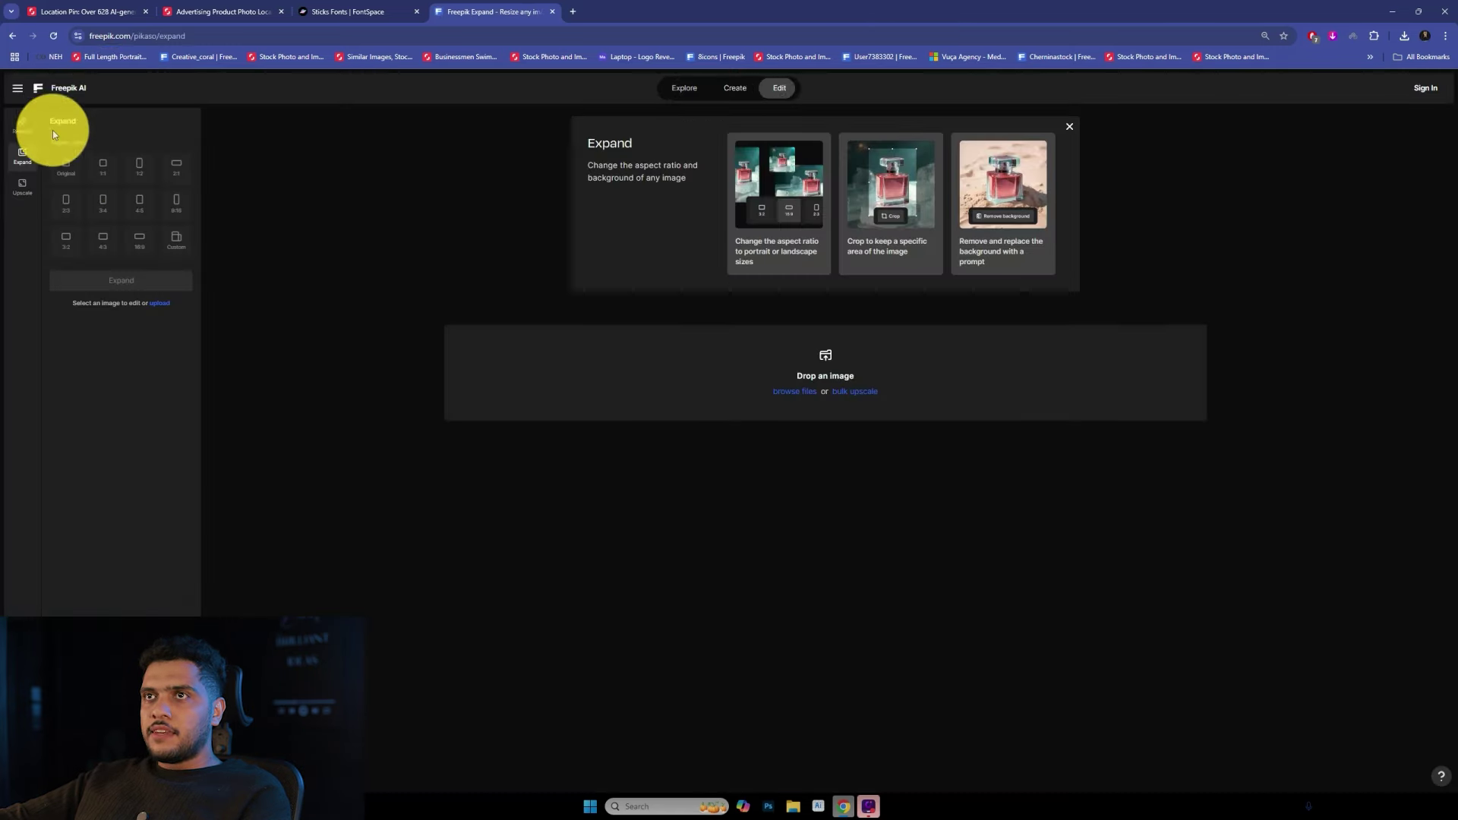
{"action": "left_click", "coordinate": [22, 186]}
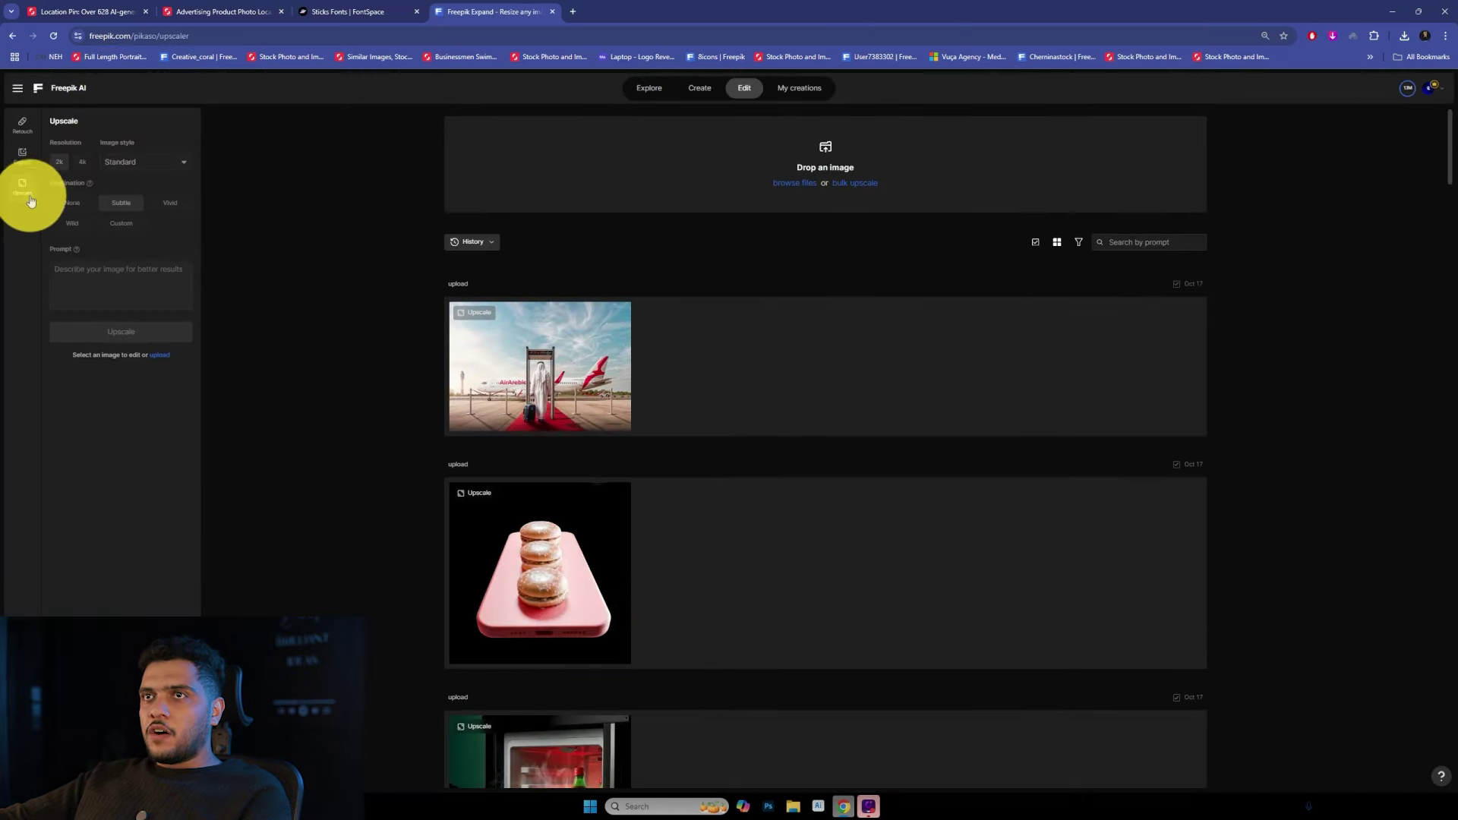
{"action": "left_click", "coordinate": [794, 183]}
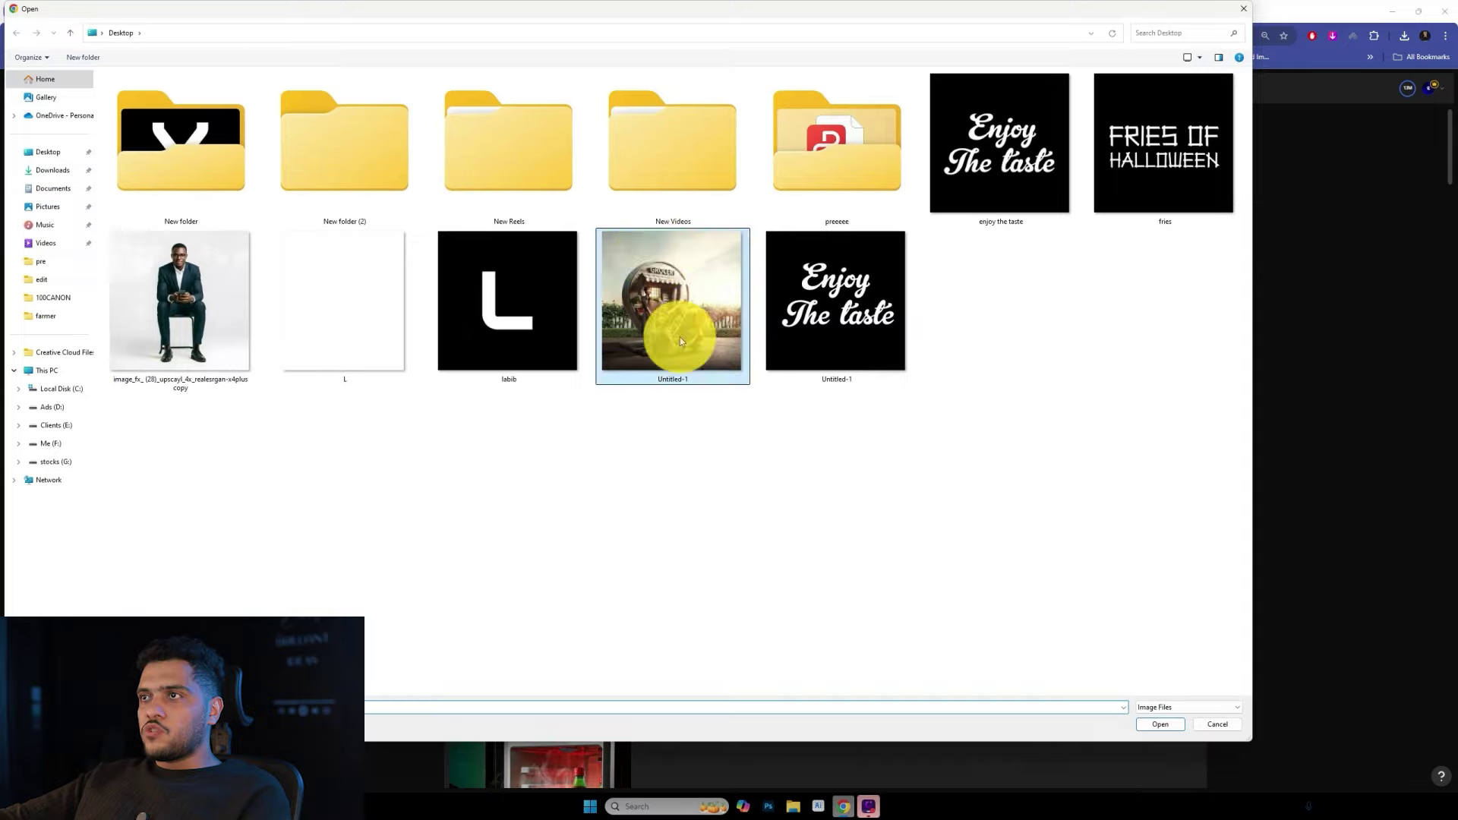
{"action": "double_click", "coordinate": [680, 338]}
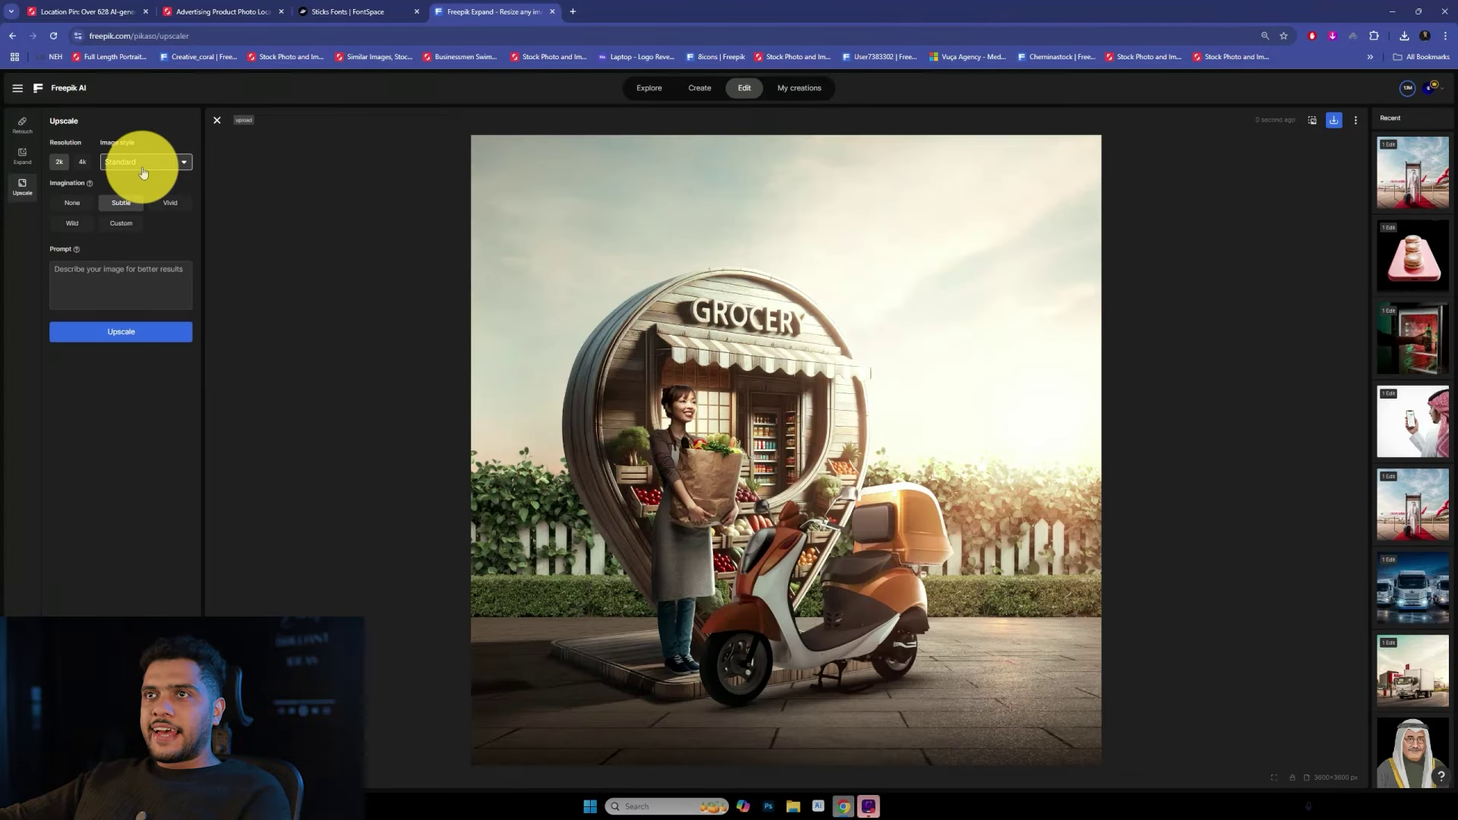
Upscale the image with Imagination set to Vivid and compare before and after.
{"action": "left_click", "coordinate": [170, 202]}
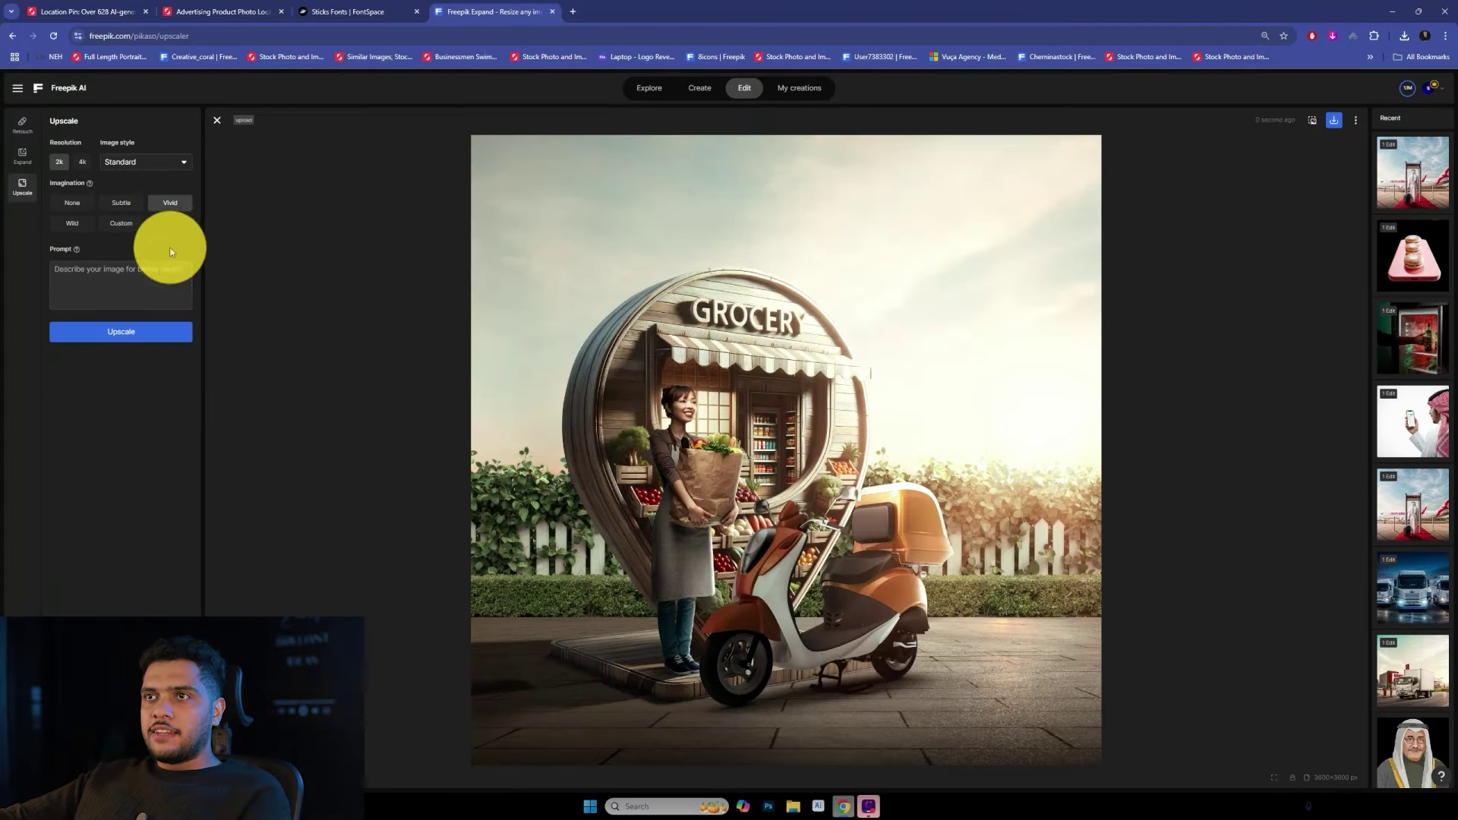
{"action": "left_click", "coordinate": [146, 335]}
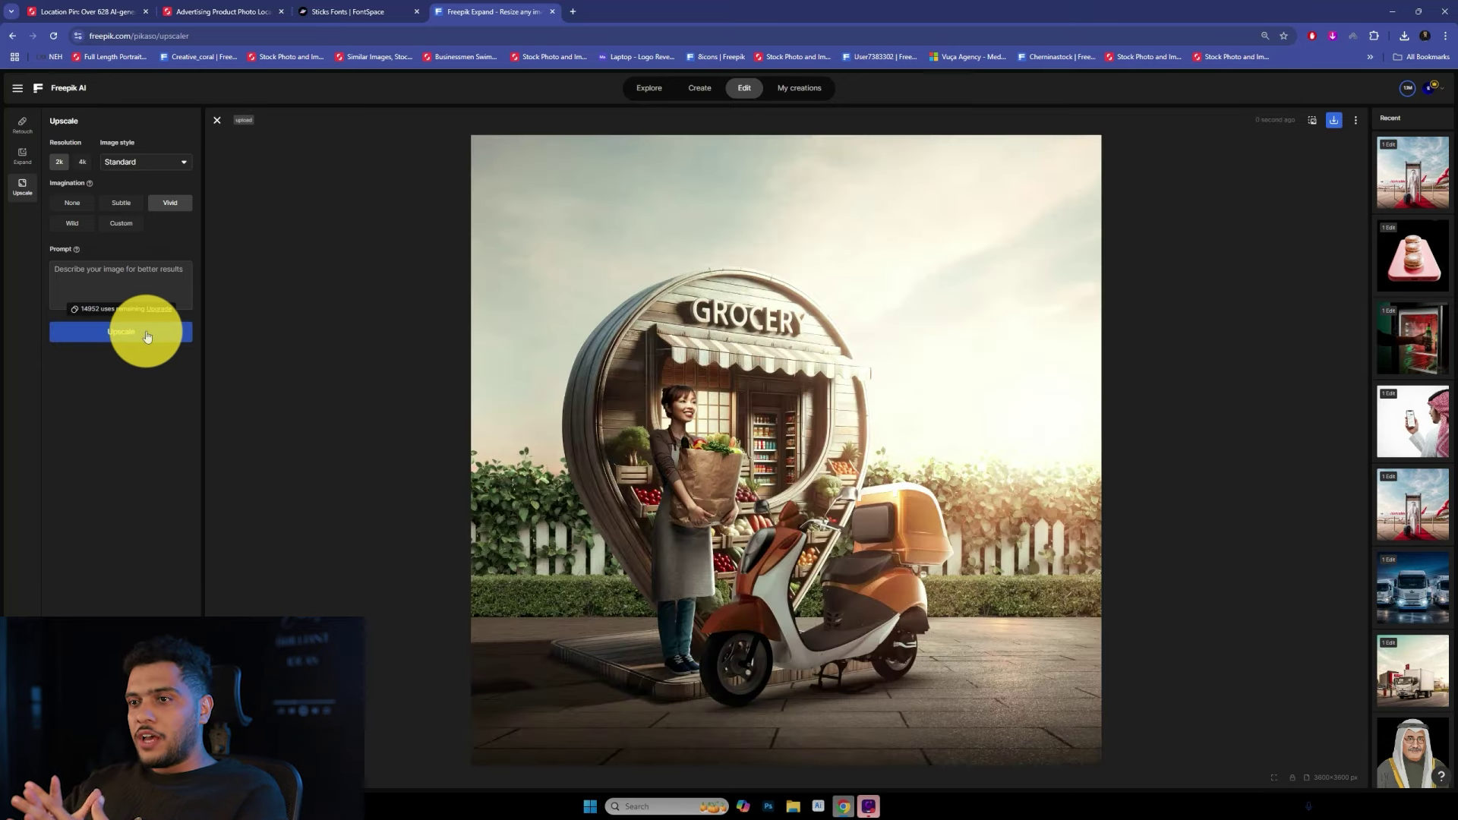
{"action": "left_click", "coordinate": [147, 334]}
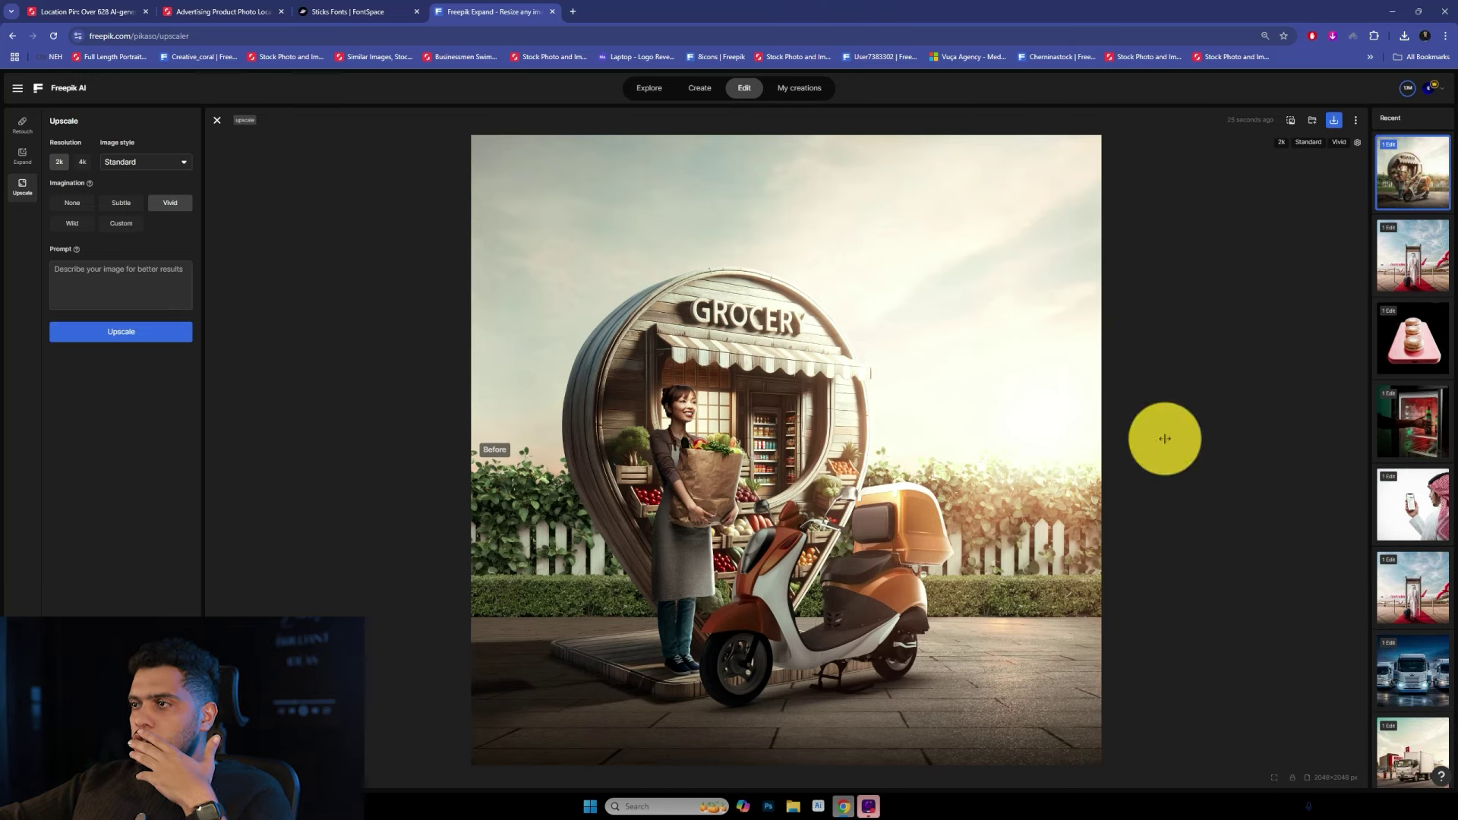
{"action": "mouse_move", "coordinate": [566, 467]}
{"action": "left_mouse_down"}
{"action": "mouse_move", "coordinate": [791, 481]}
{"action": "mouse_move", "coordinate": [496, 554]}
{"action": "mouse_move", "coordinate": [541, 559]}
{"action": "left_mouse_up"}
Download the 2048 px upscaled image and bring it from Downloads into Photoshop.
{"action": "left_click", "coordinate": [1326, 124]}
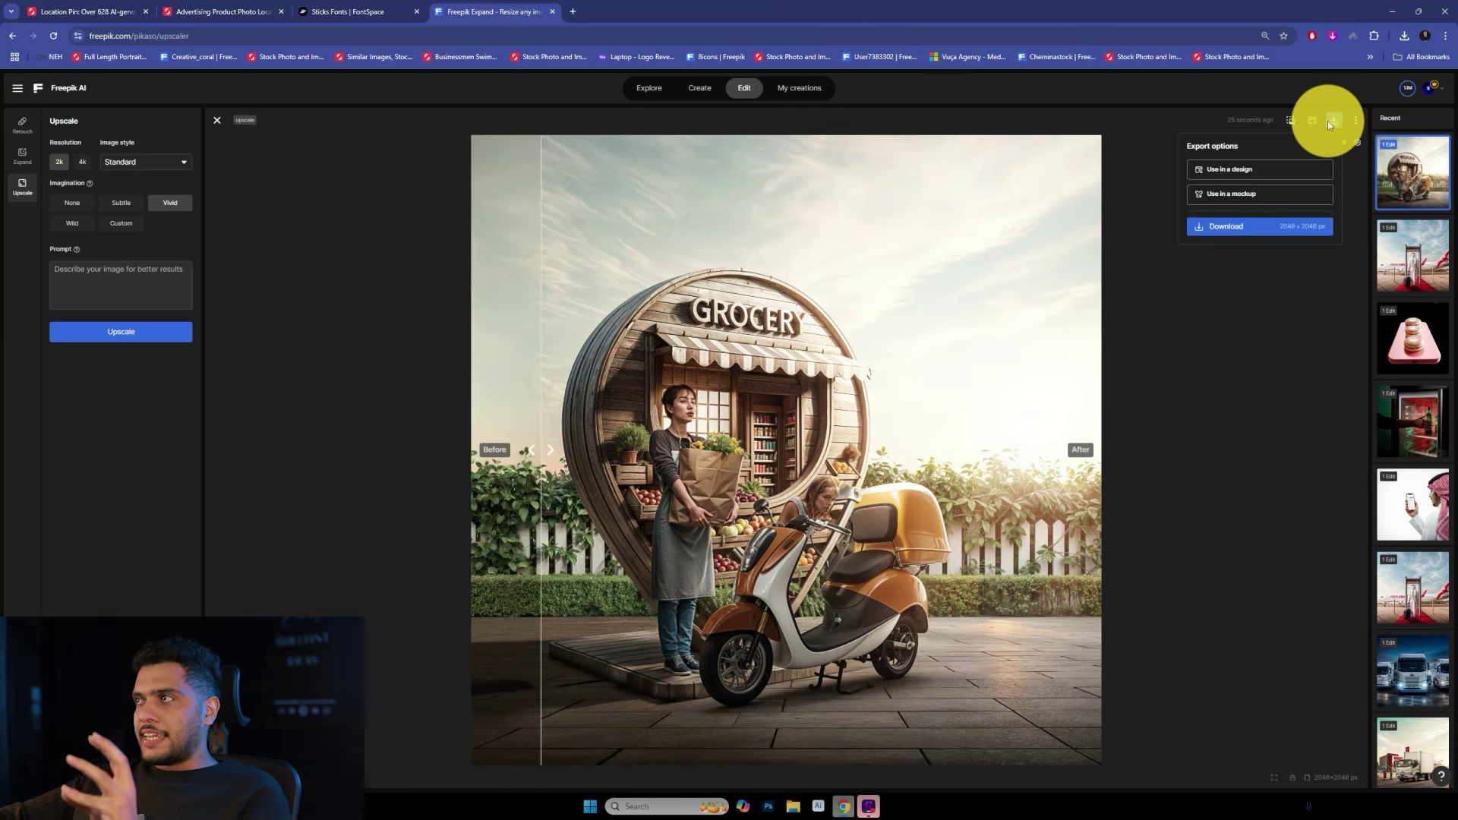
{"action": "left_click", "coordinate": [1261, 228]}
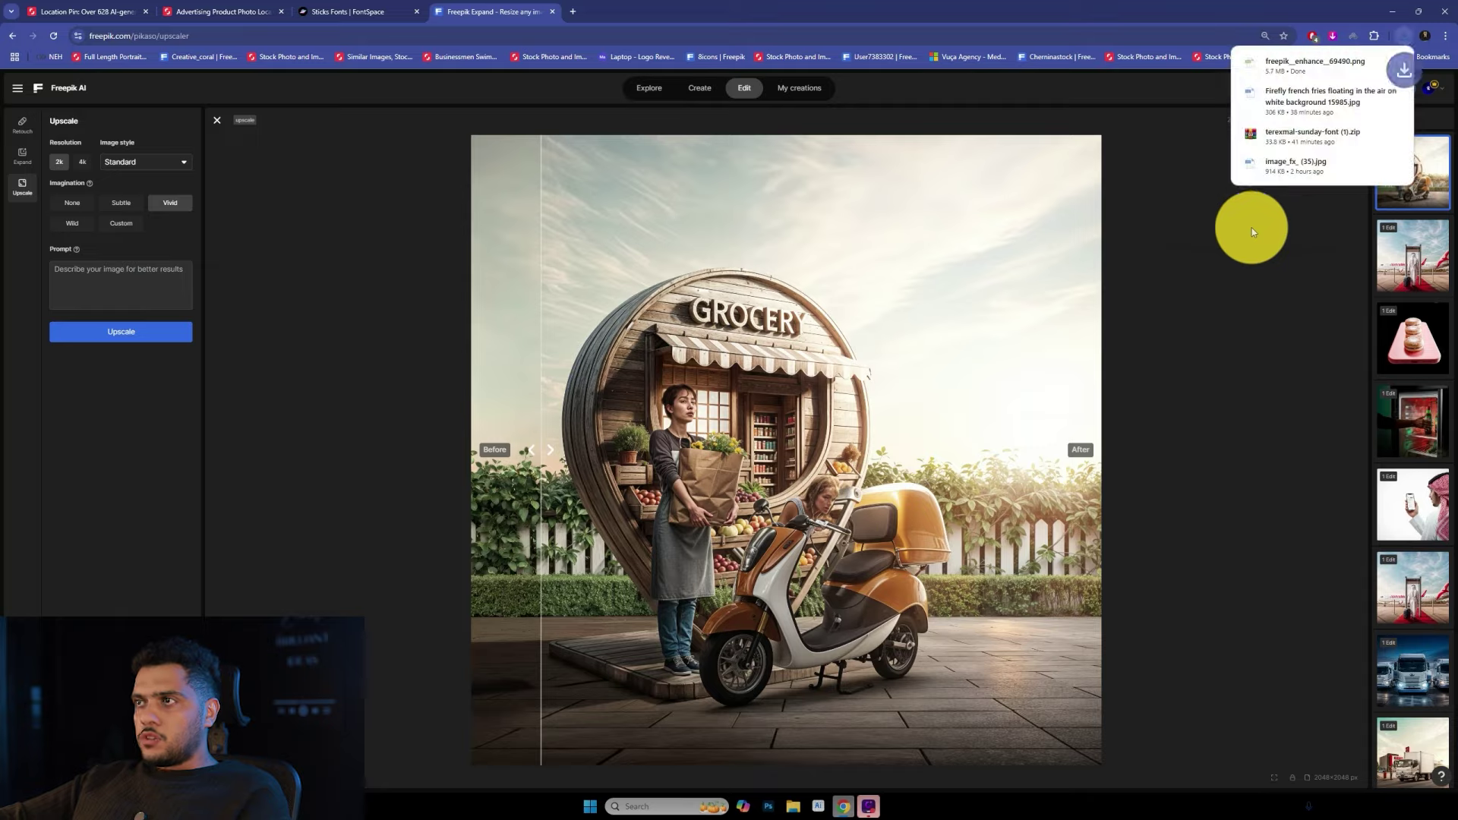
{"action": "key", "text": "alt+Tab"}
{"action": "left_click", "coordinate": [544, 344]}
{"action": "left_click", "coordinate": [103, 185]}
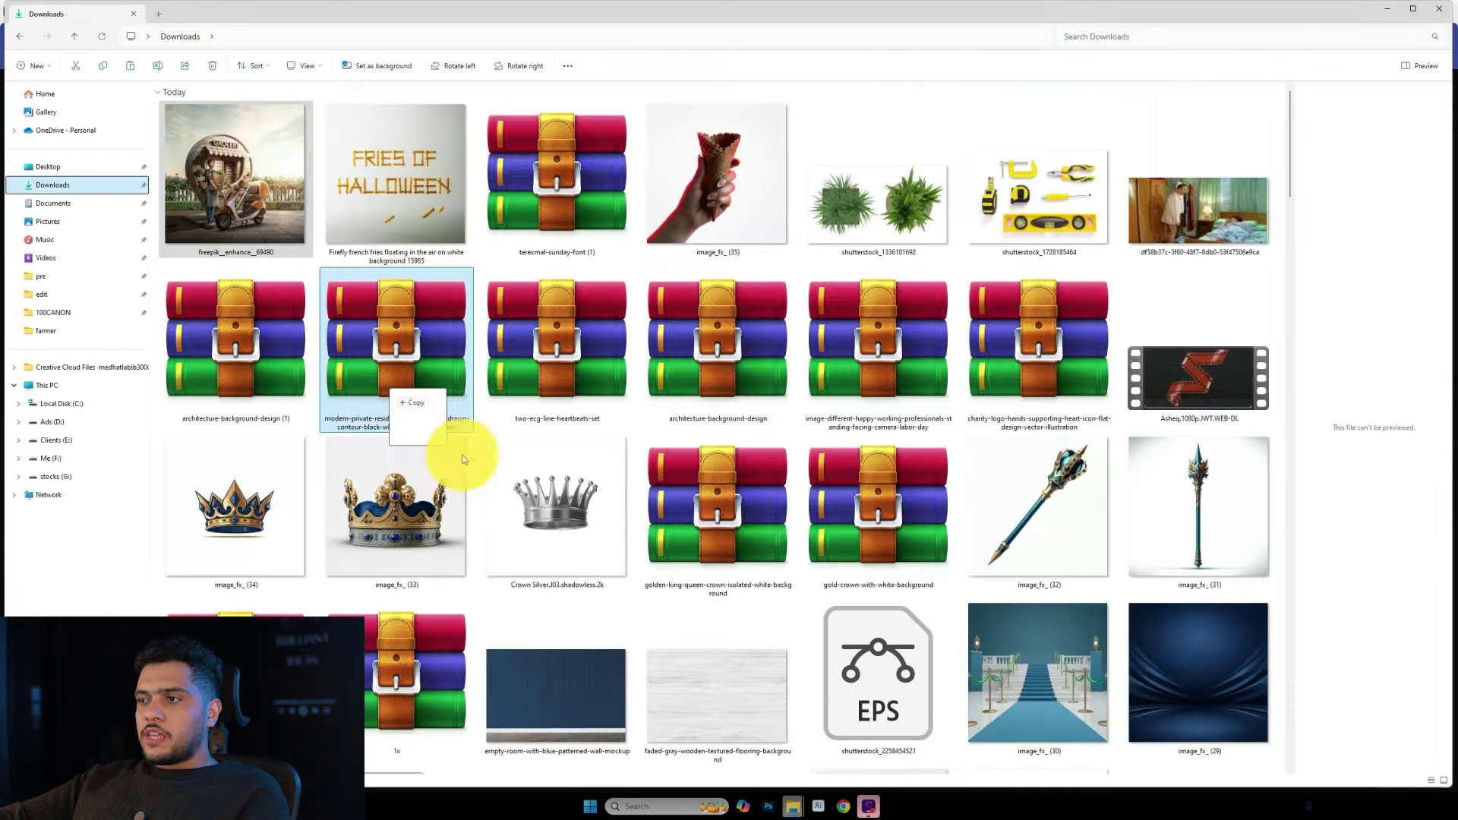
{"action": "left_click", "coordinate": [768, 806]}
Place the upscaled image as the top layer and toggle it to compare versions.
{"action": "left_click_drag", "start_coordinate": [690, 614], "coordinate": [677, 575]}
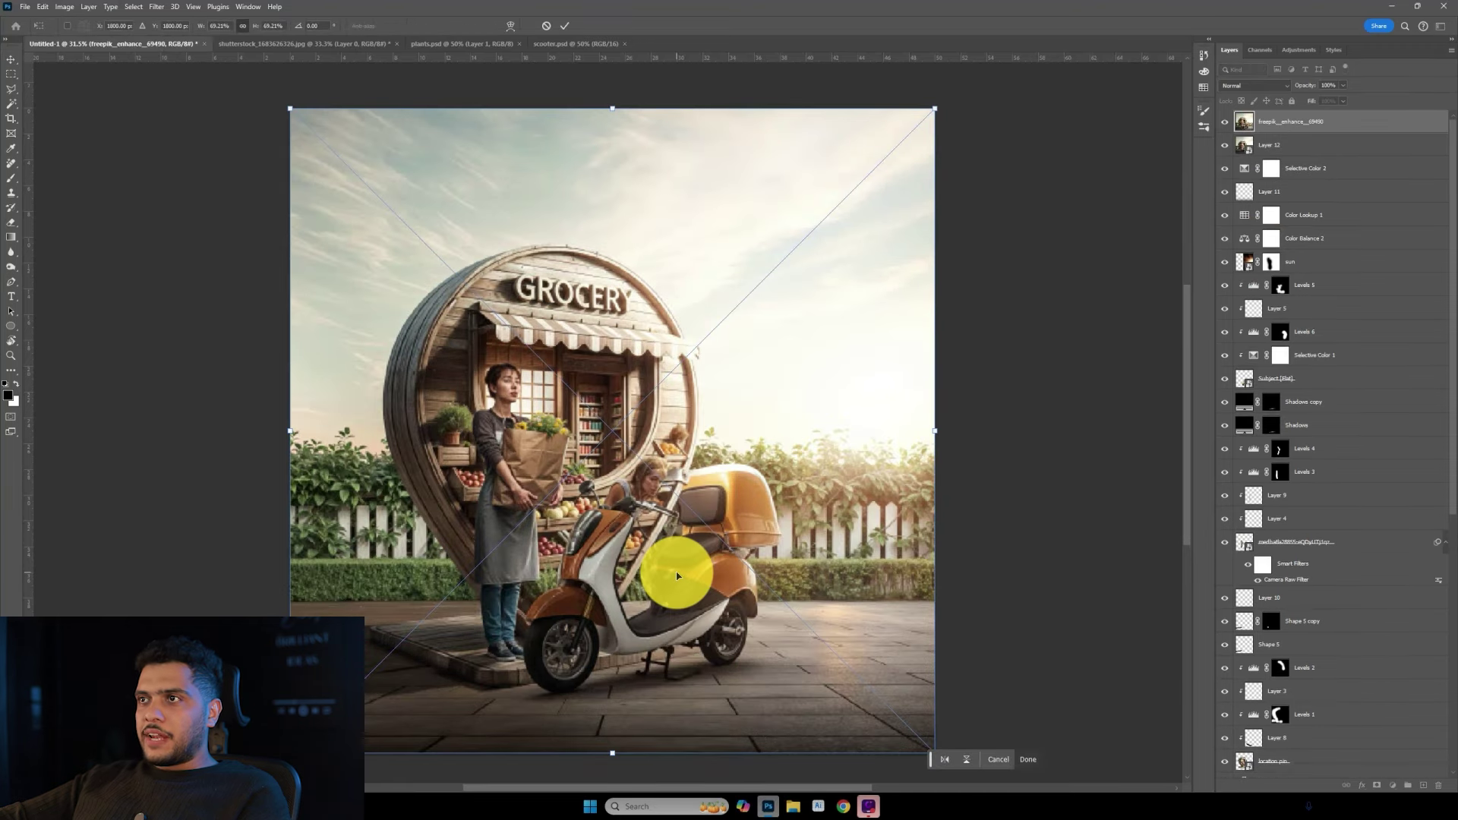
{"action": "key", "text": "Return"}
{"action": "left_click", "coordinate": [1223, 123]}
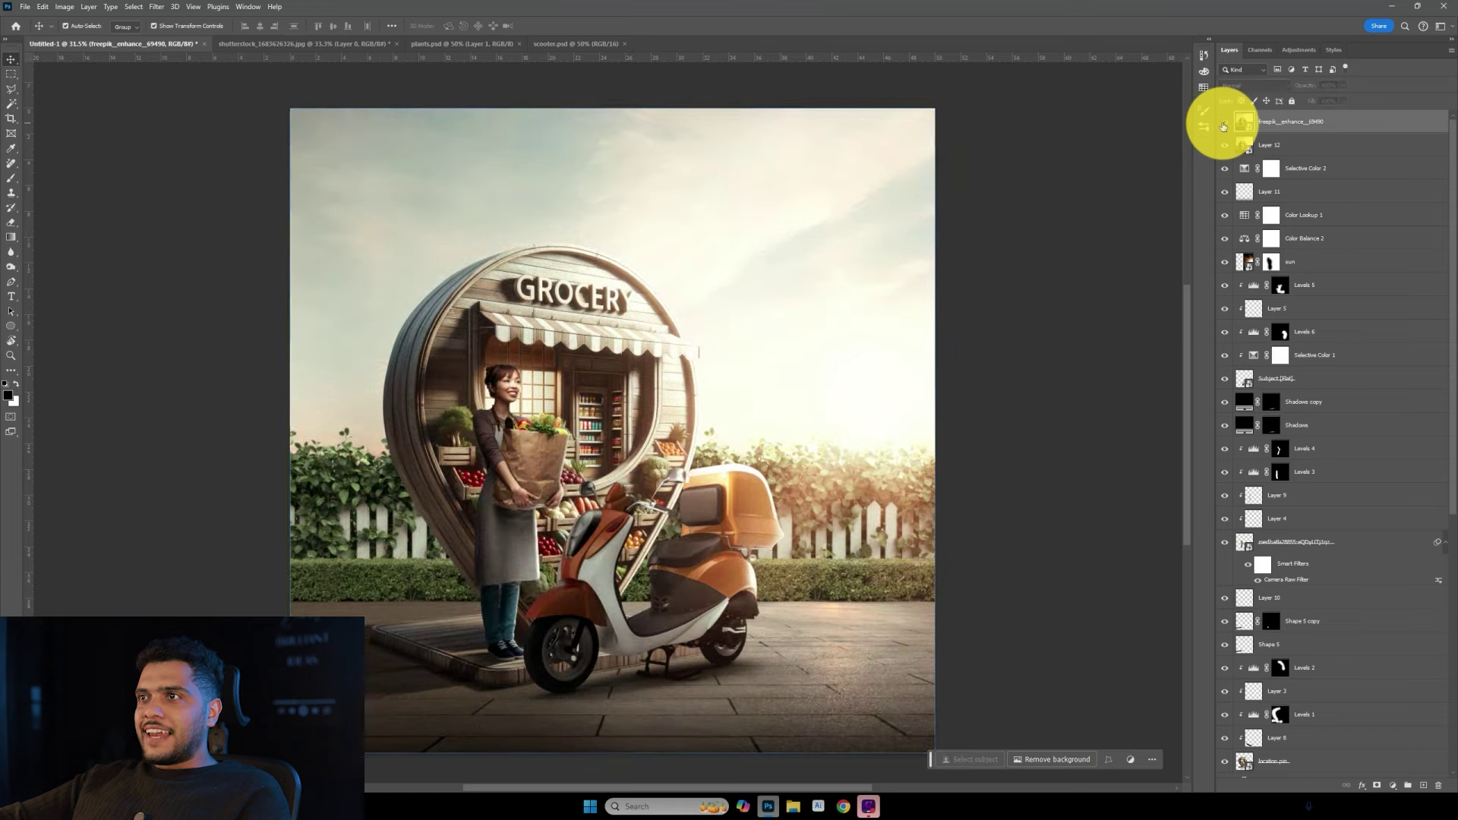
{"action": "left_click", "coordinate": [1223, 123]}
{"action": "left_click", "coordinate": [1224, 124]}
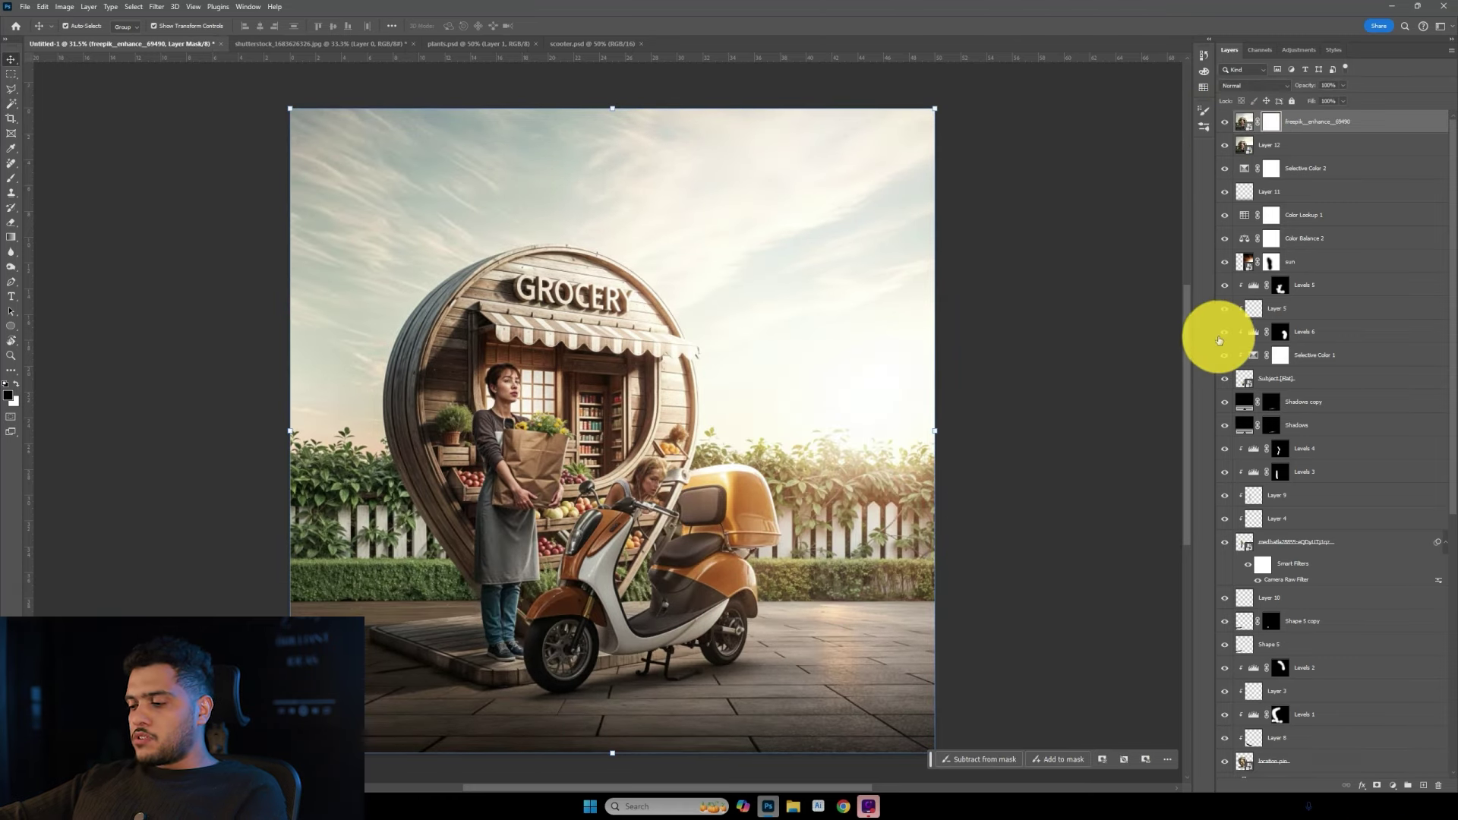
Hide the upscaled layer behind a black mask and set up a smaller white brush.
{"action": "key", "text": "ctrl+i"}
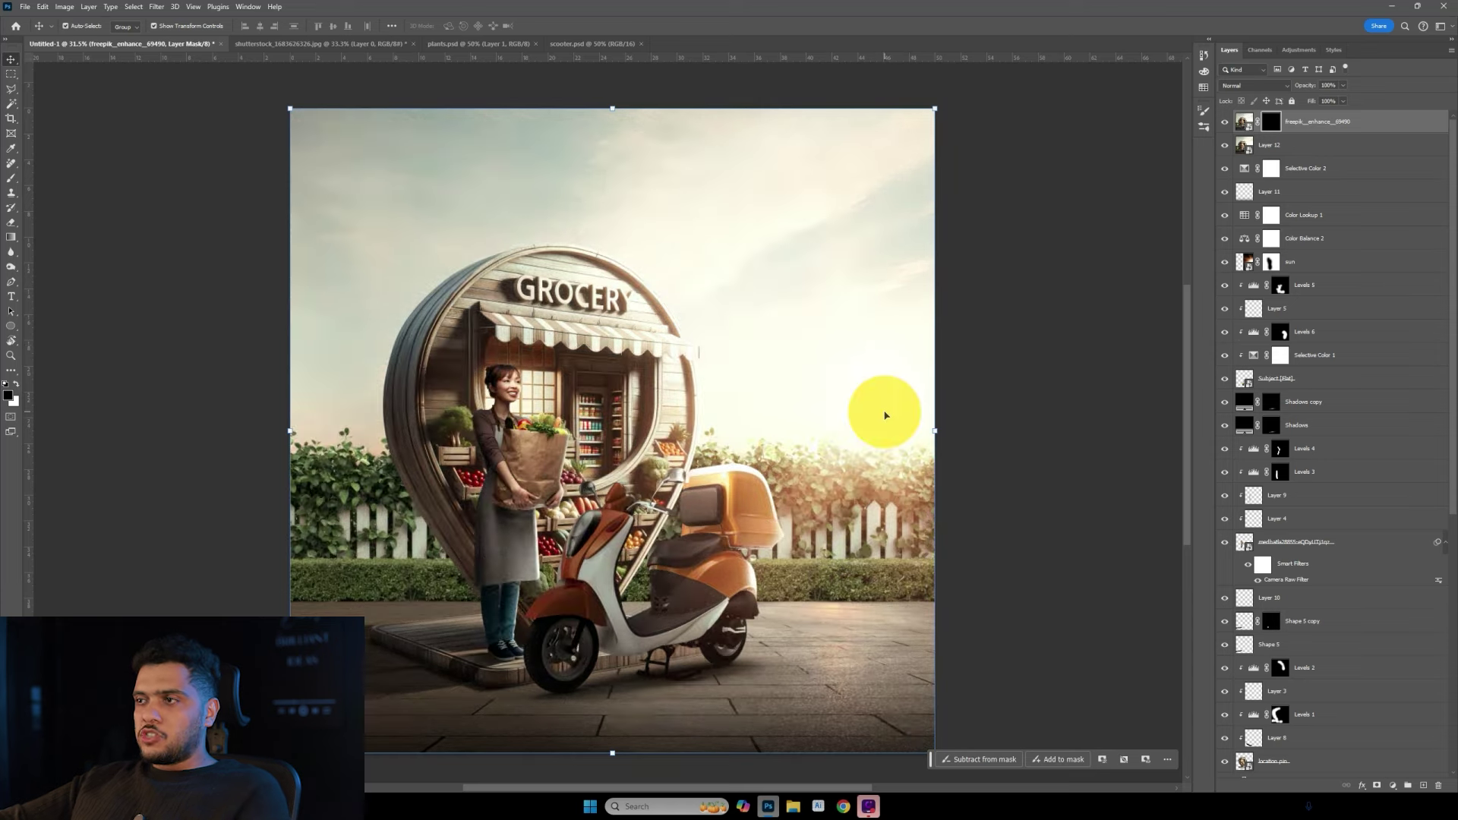
{"action": "key", "text": "b"}
{"action": "key", "text": "x"}
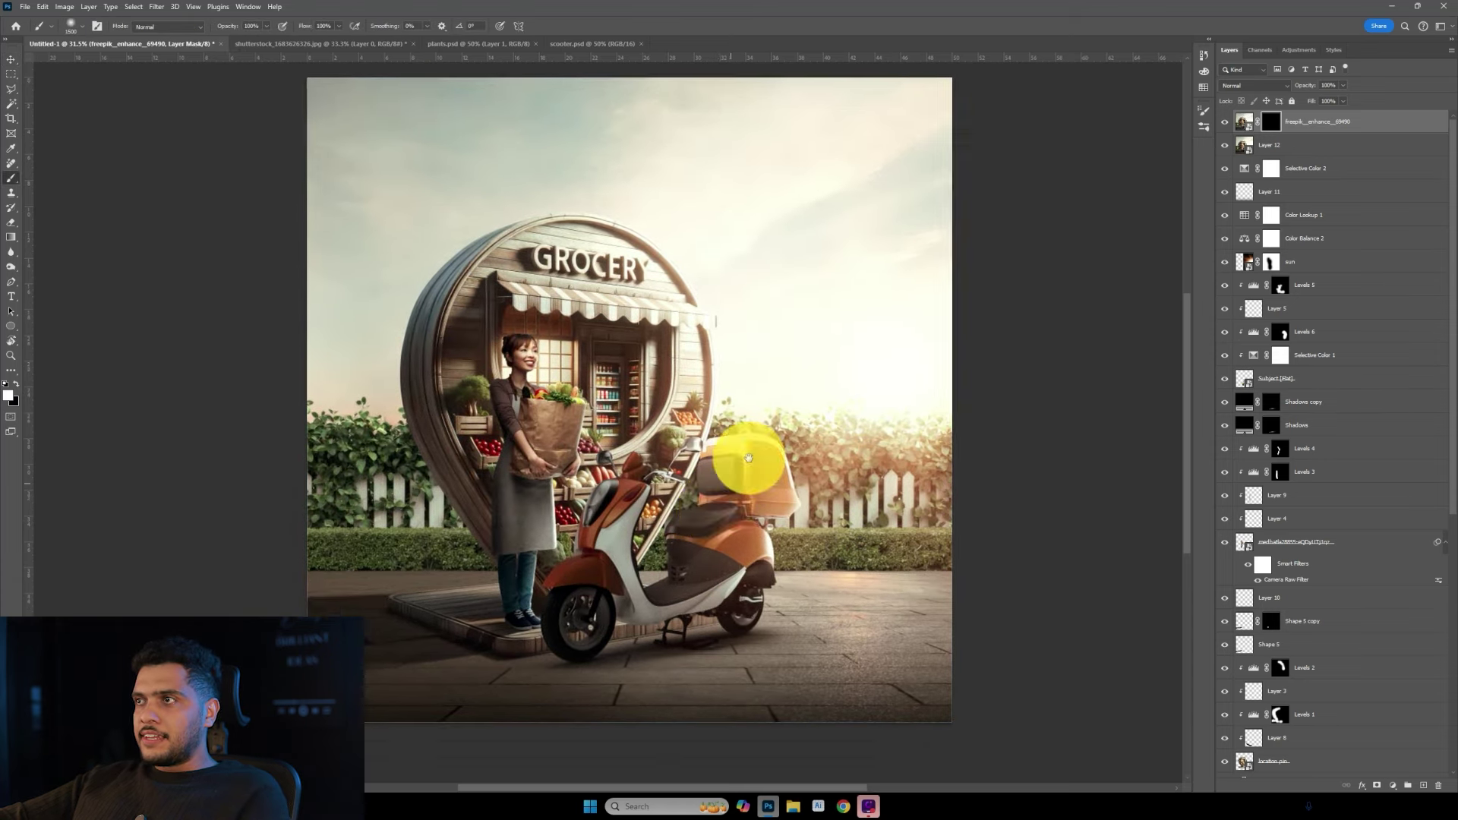
{"action": "scroll", "coordinate": [750, 456], "scroll_direction": "down", "scroll_amount": 2}
{"action": "key", "text": "bracketleft"}
{"action": "key", "text": "bracketleft"}
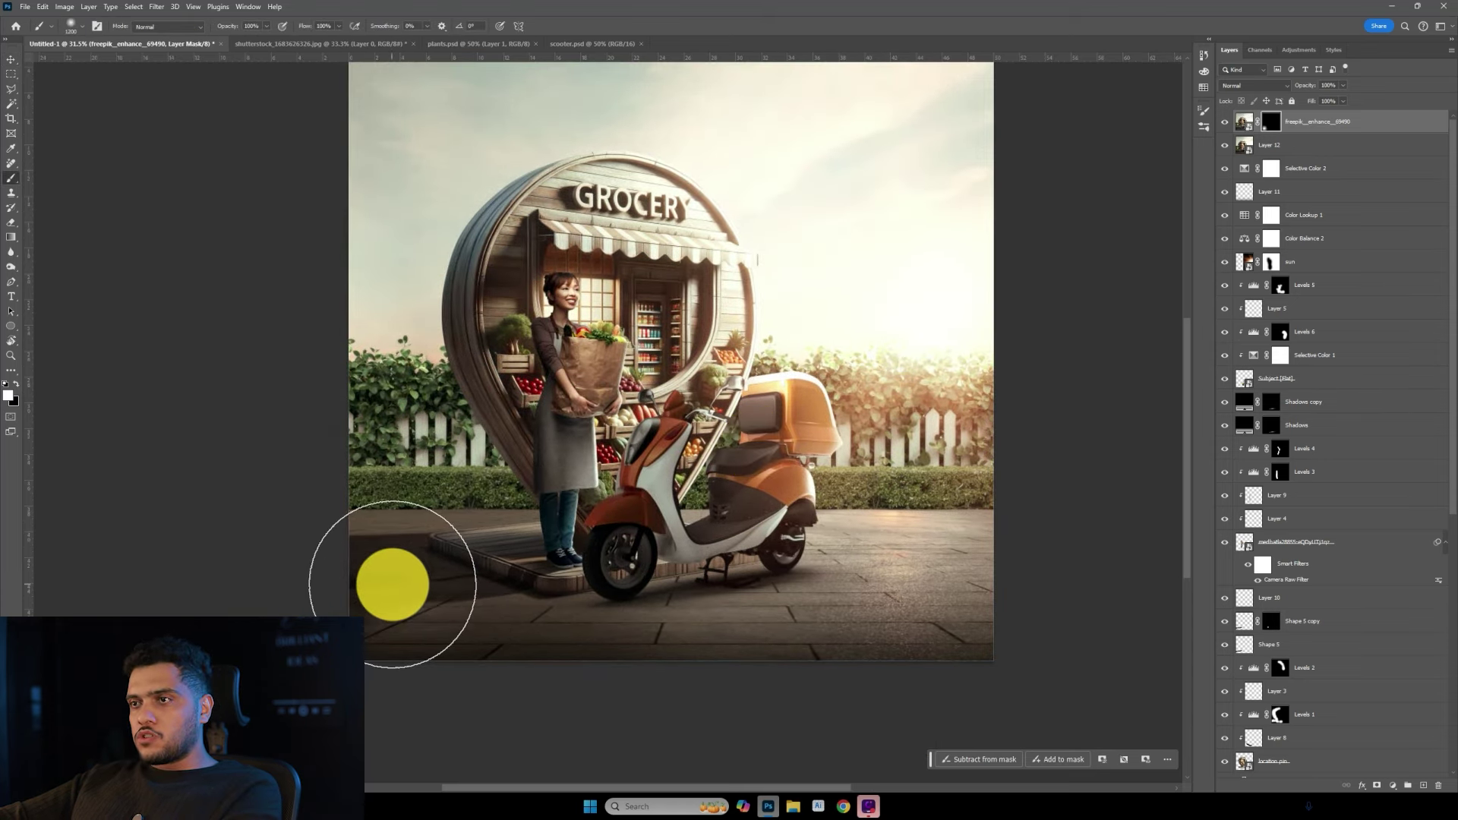
{"action": "key", "text": "bracketleft"}
{"action": "key", "text": "bracketleft"}
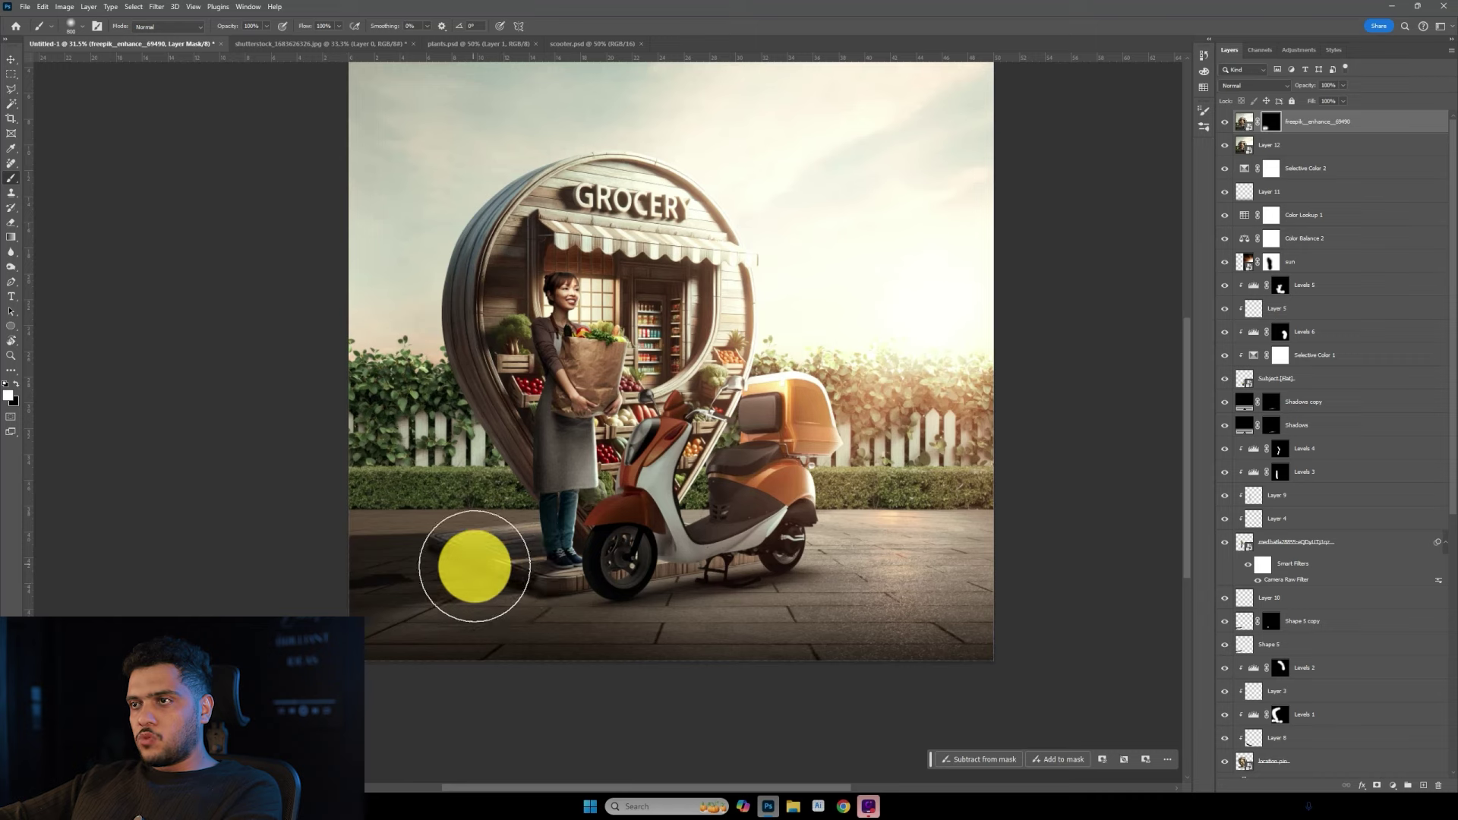
Paint upscaled detail back onto the pavement, right hedge, fence and left hedge, then check it.
{"action": "left_click_drag", "start_coordinate": [500, 584], "coordinate": [375, 667]}
{"action": "left_click", "coordinate": [894, 570]}
{"action": "mouse_move", "coordinate": [893, 546]}
{"action": "left_mouse_down"}
{"action": "mouse_move", "coordinate": [944, 557]}
{"action": "mouse_move", "coordinate": [934, 612]}
{"action": "mouse_move", "coordinate": [947, 579]}
{"action": "mouse_move", "coordinate": [892, 605]}
{"action": "left_mouse_up"}
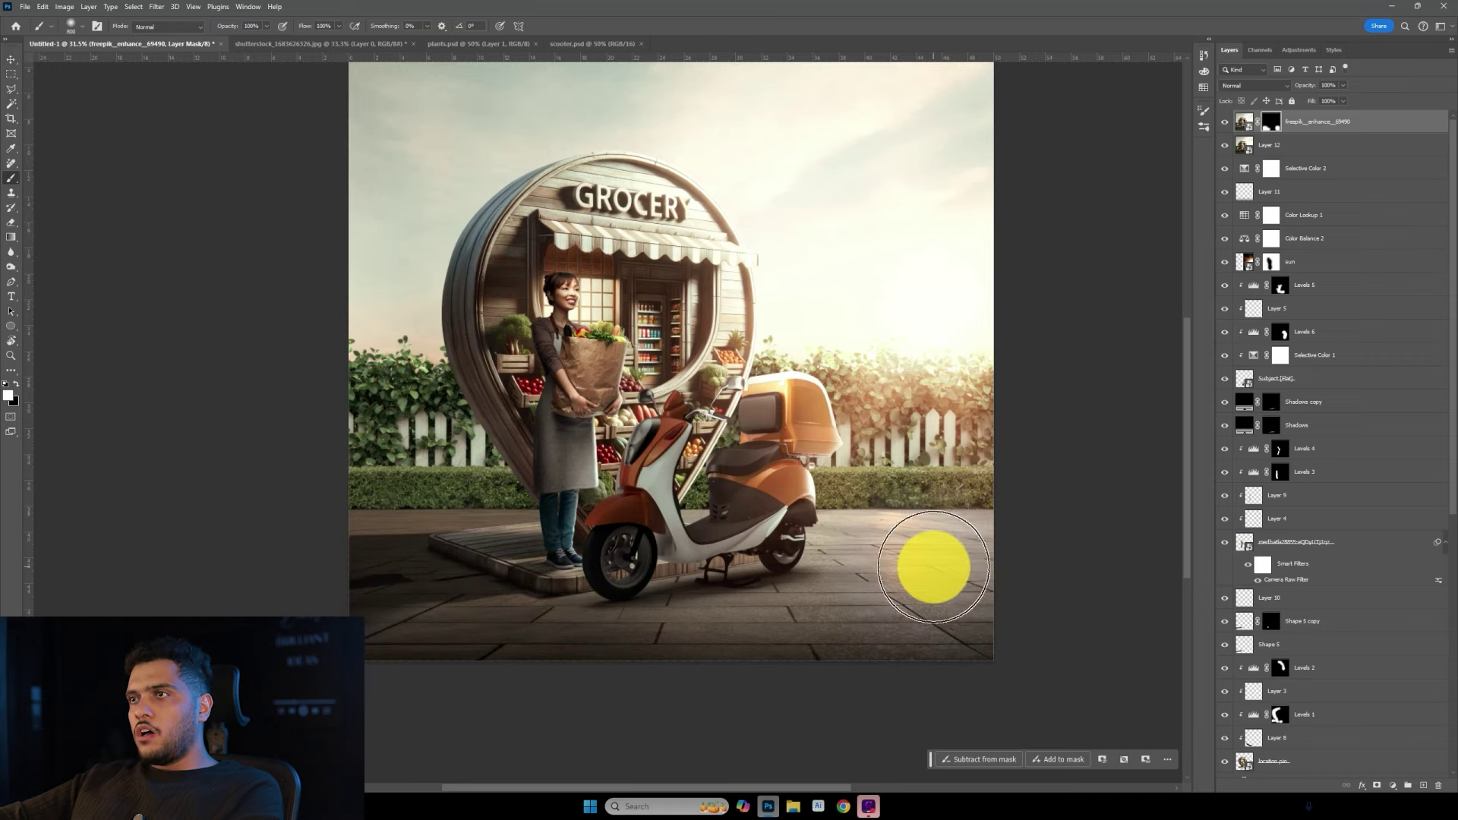
{"action": "mouse_move", "coordinate": [952, 394]}
{"action": "left_mouse_down"}
{"action": "mouse_move", "coordinate": [944, 456]}
{"action": "mouse_move", "coordinate": [967, 459]}
{"action": "mouse_move", "coordinate": [872, 472]}
{"action": "mouse_move", "coordinate": [995, 479]}
{"action": "left_mouse_up"}
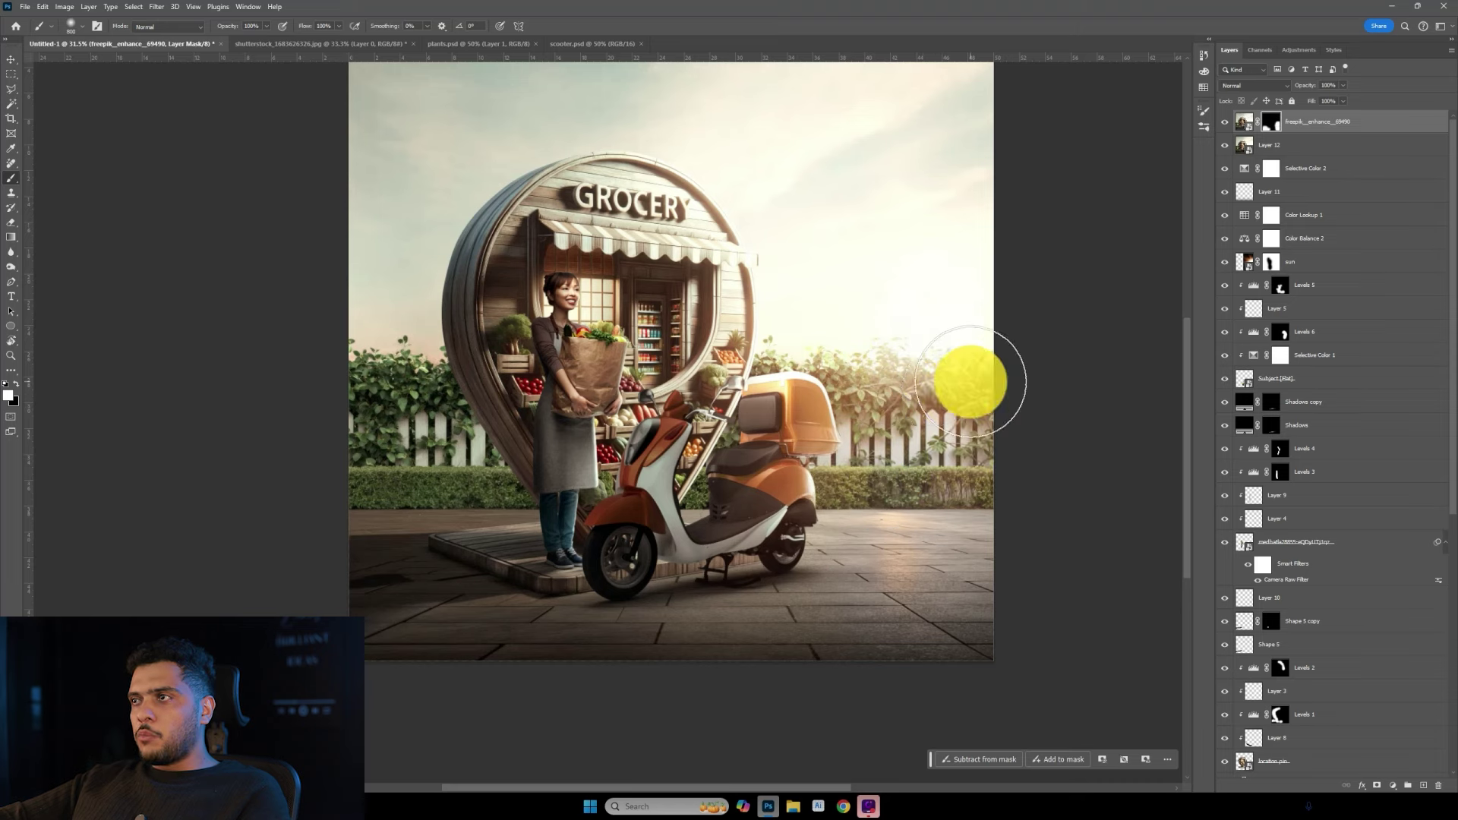
{"action": "scroll", "coordinate": [791, 496], "scroll_direction": "down", "scroll_amount": 2}
{"action": "mouse_move", "coordinate": [491, 477]}
{"action": "left_mouse_down"}
{"action": "mouse_move", "coordinate": [527, 449]}
{"action": "mouse_move", "coordinate": [469, 440]}
{"action": "mouse_move", "coordinate": [517, 513]}
{"action": "left_mouse_up"}
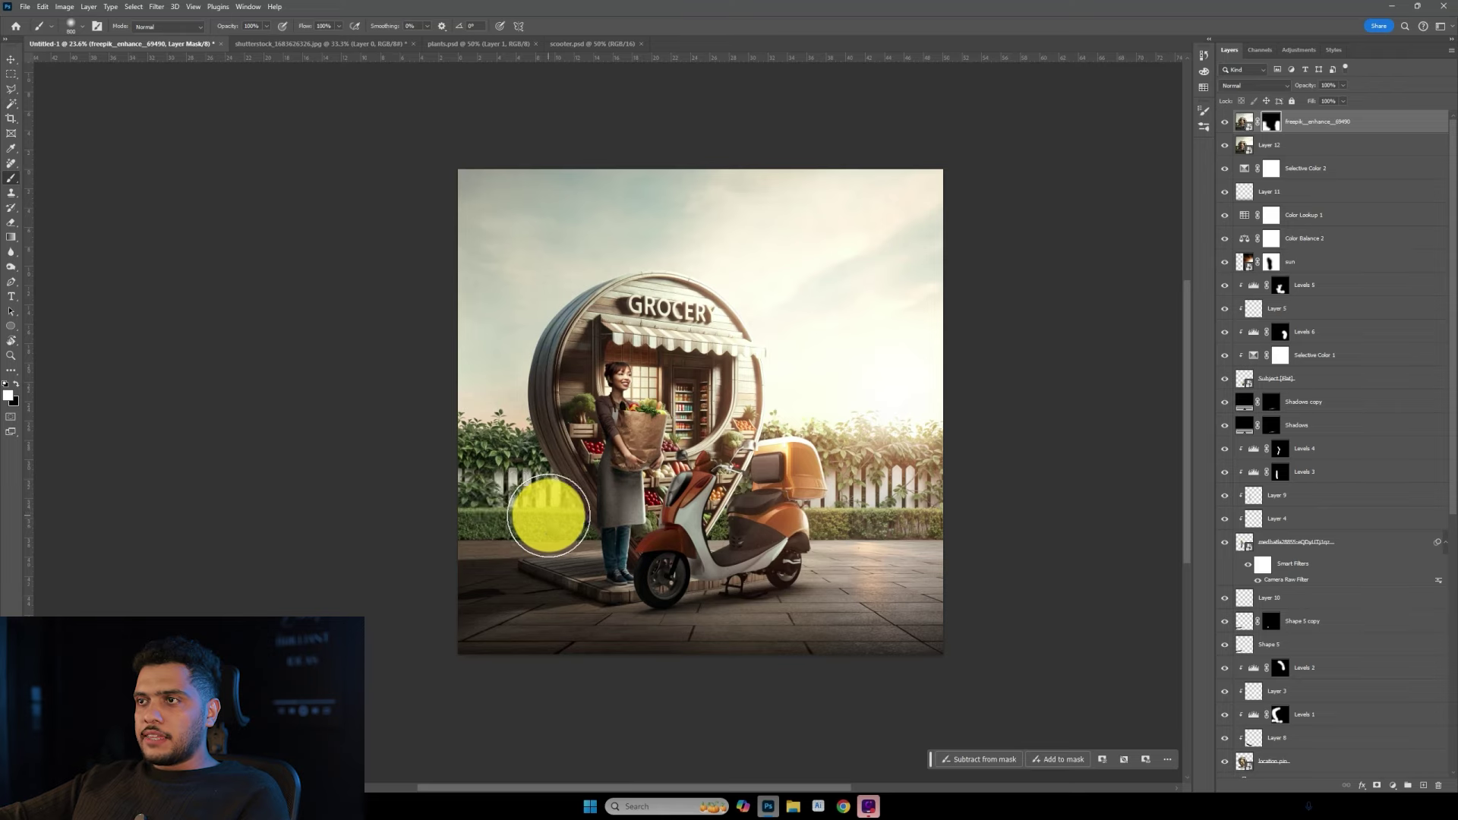
{"action": "scroll", "coordinate": [570, 593], "scroll_direction": "up", "scroll_amount": 1}
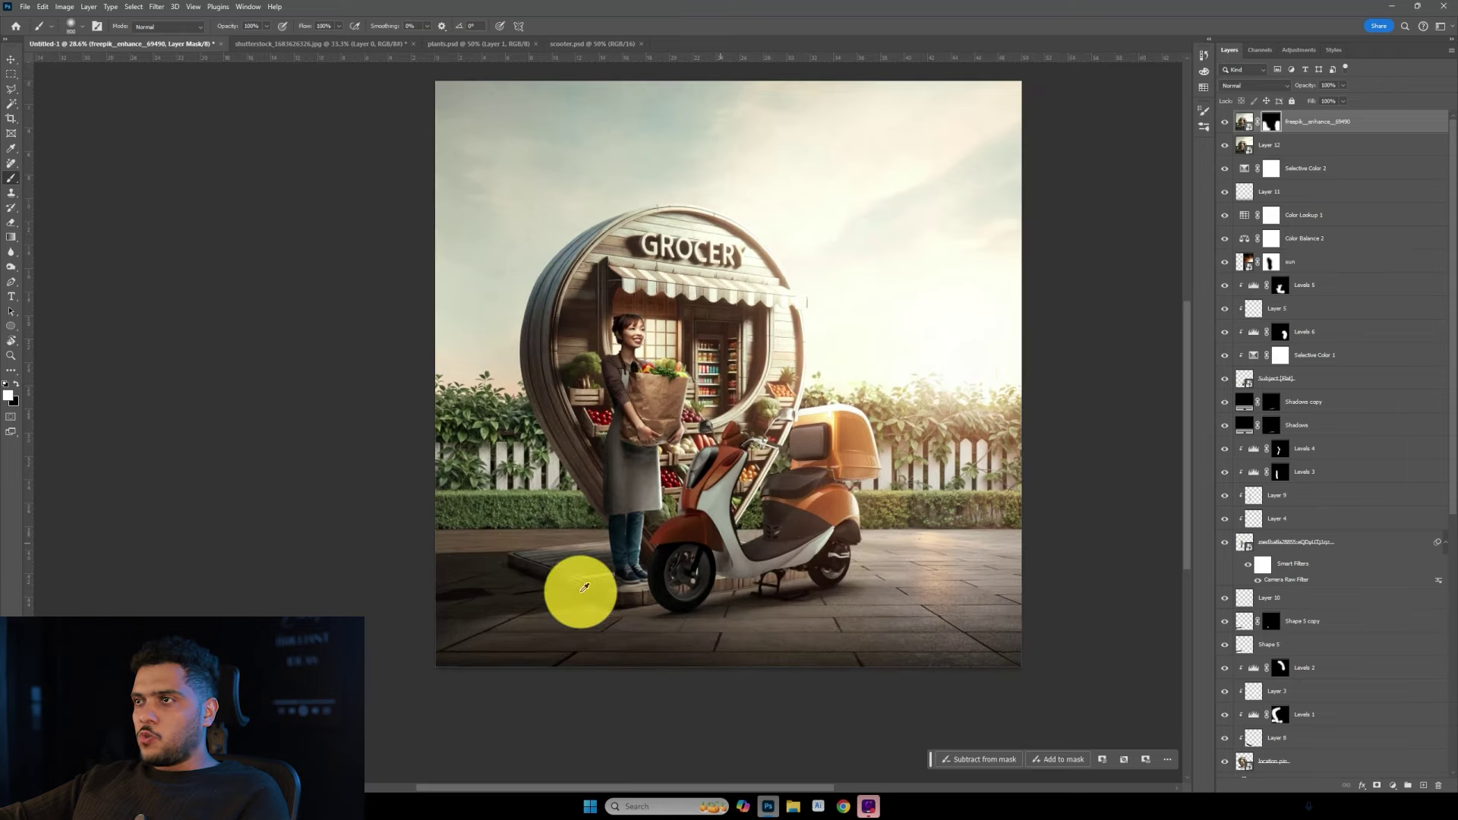
{"action": "left_click", "coordinate": [1224, 127]}
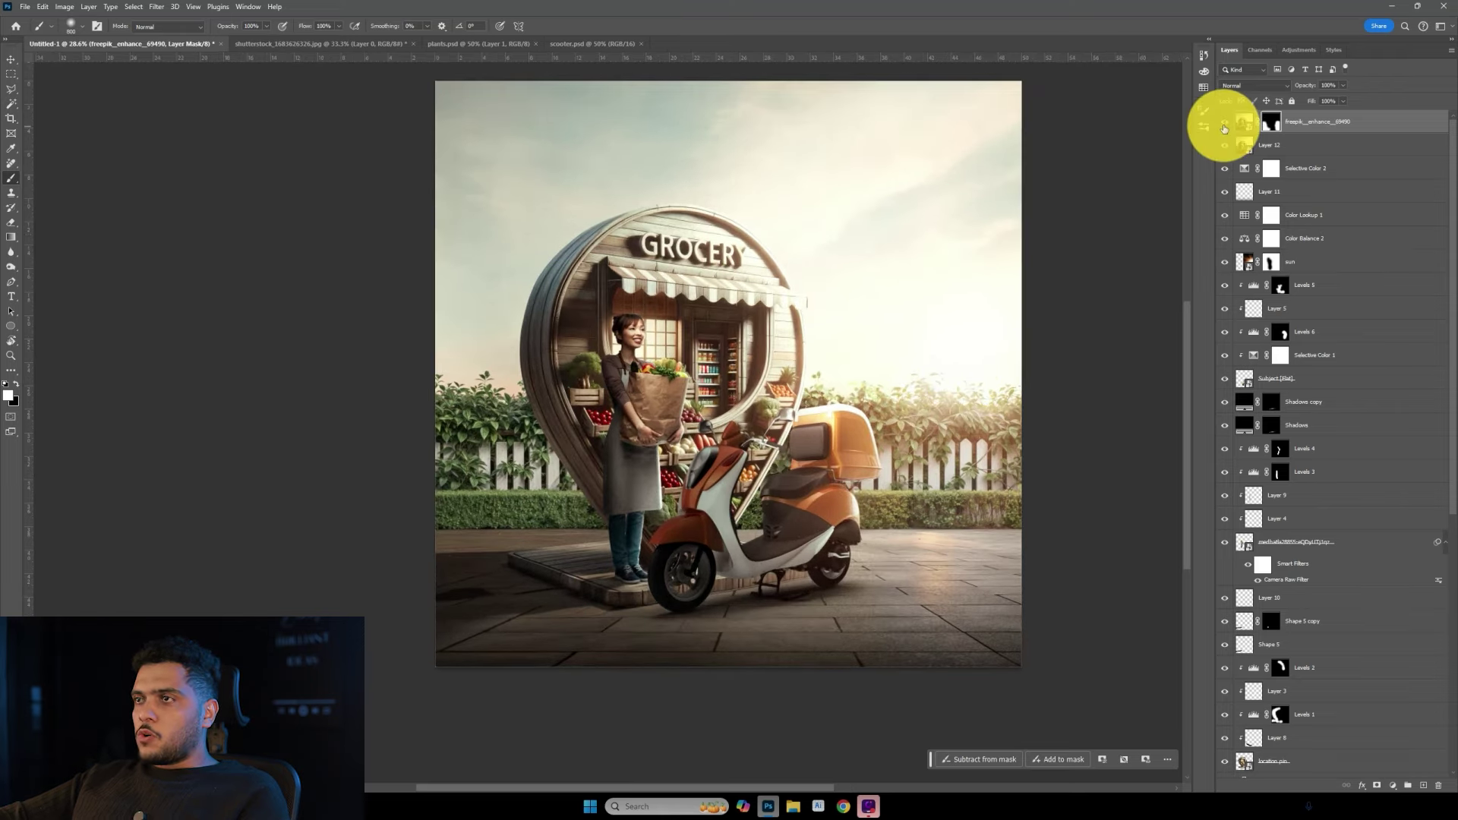
{"action": "left_click", "coordinate": [1224, 129], "text": "alt"}
{"action": "key", "text": "alt+Tab"}
{"action": "left_click", "coordinate": [843, 805]}
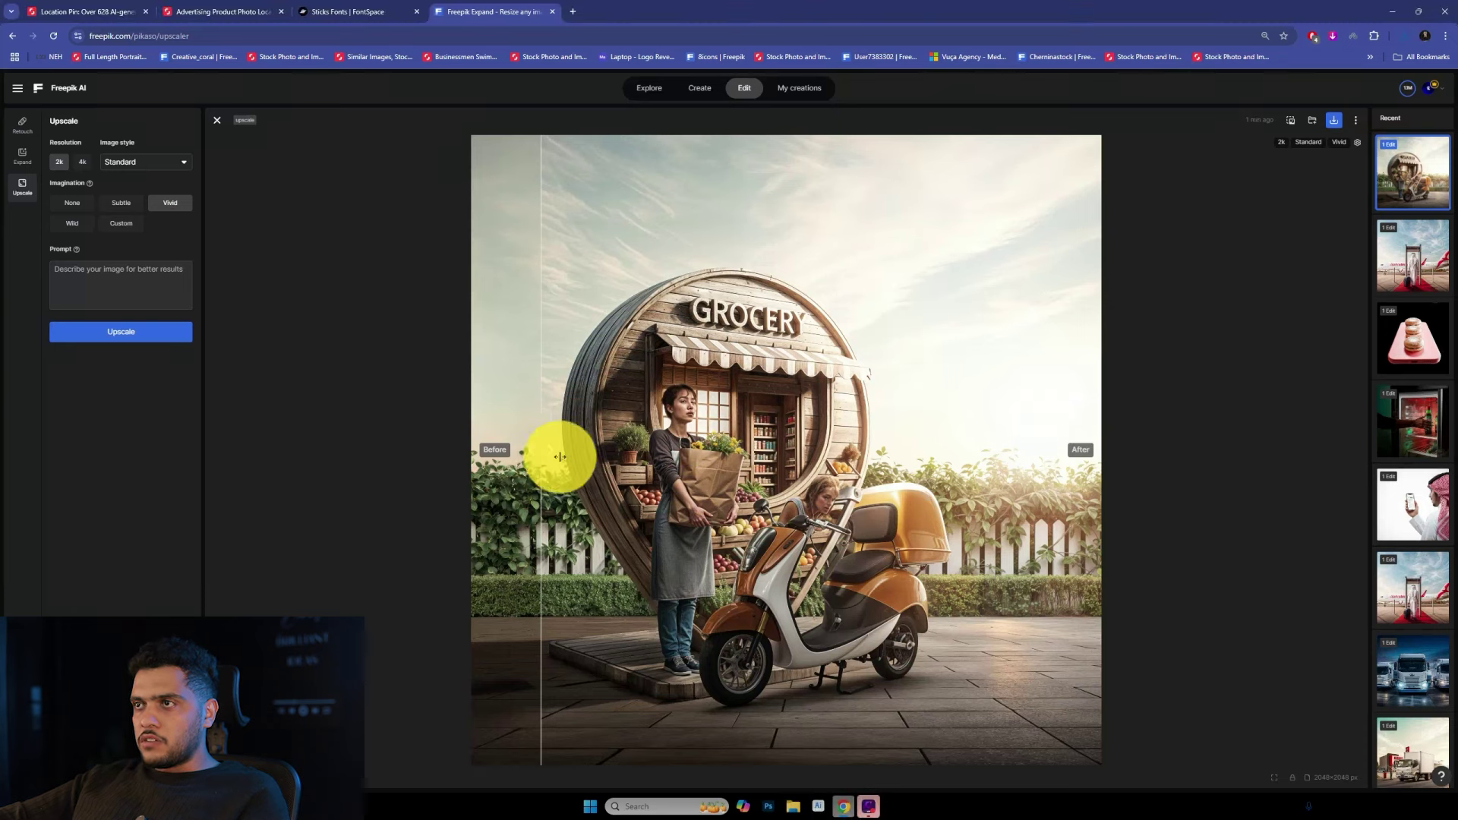
{"action": "mouse_move", "coordinate": [550, 456]}
{"action": "left_mouse_down"}
{"action": "mouse_move", "coordinate": [767, 329]}
{"action": "mouse_move", "coordinate": [576, 413]}
{"action": "mouse_move", "coordinate": [745, 420]}
{"action": "mouse_move", "coordinate": [547, 433]}
{"action": "mouse_move", "coordinate": [839, 444]}
{"action": "mouse_move", "coordinate": [863, 342]}
{"action": "mouse_move", "coordinate": [993, 374]}
{"action": "mouse_move", "coordinate": [1123, 357]}
{"action": "mouse_move", "coordinate": [736, 394]}
{"action": "mouse_move", "coordinate": [899, 394]}
{"action": "mouse_move", "coordinate": [695, 413]}
{"action": "left_mouse_up"}
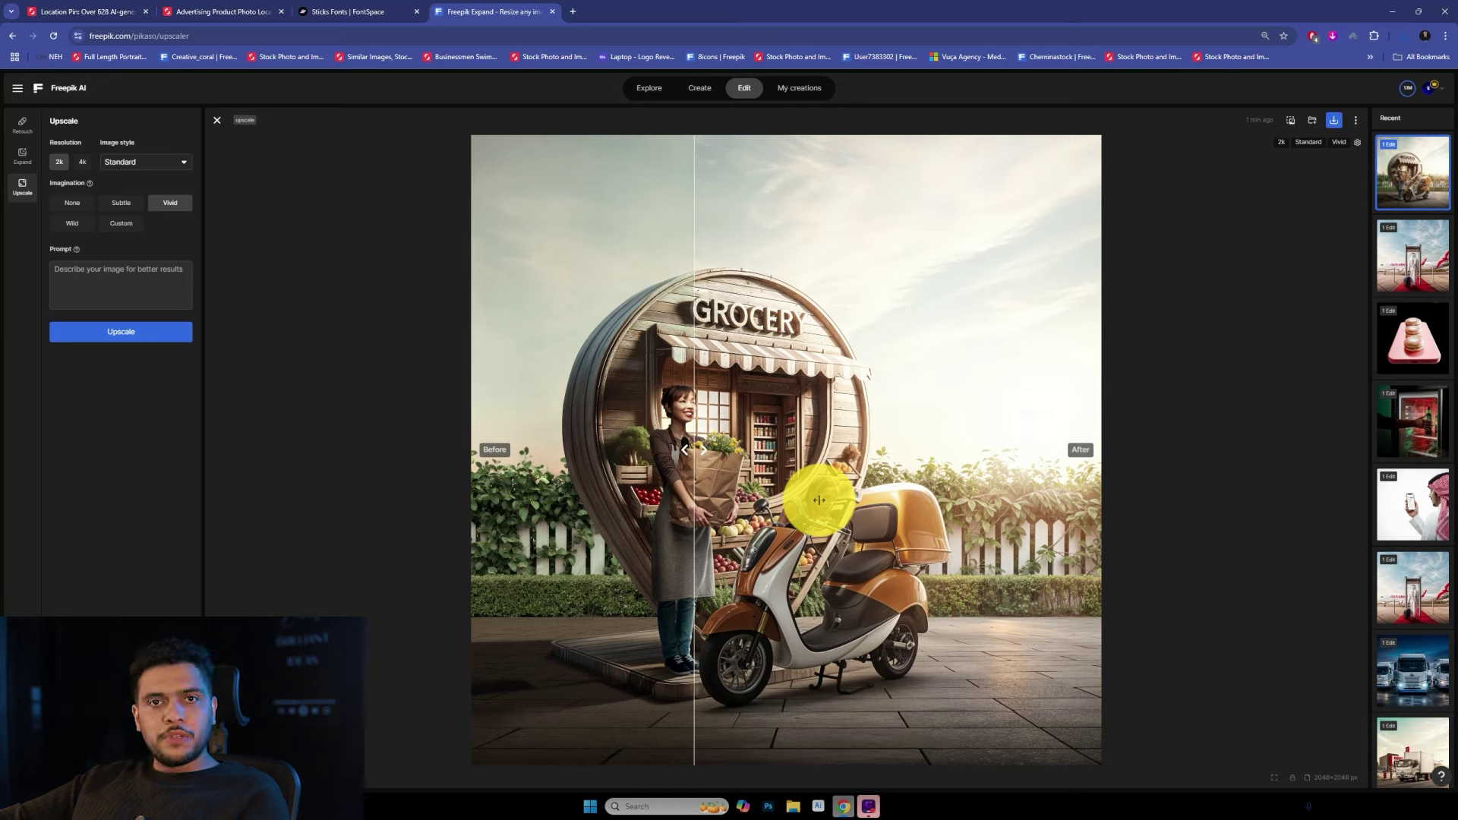
{"action": "mouse_move", "coordinate": [677, 368]}
{"action": "left_mouse_down"}
{"action": "mouse_move", "coordinate": [495, 450]}
{"action": "mouse_move", "coordinate": [499, 472]}
{"action": "mouse_move", "coordinate": [433, 514]}
{"action": "mouse_move", "coordinate": [504, 530]}
{"action": "mouse_move", "coordinate": [852, 536]}
{"action": "mouse_move", "coordinate": [514, 554]}
{"action": "left_mouse_up"}
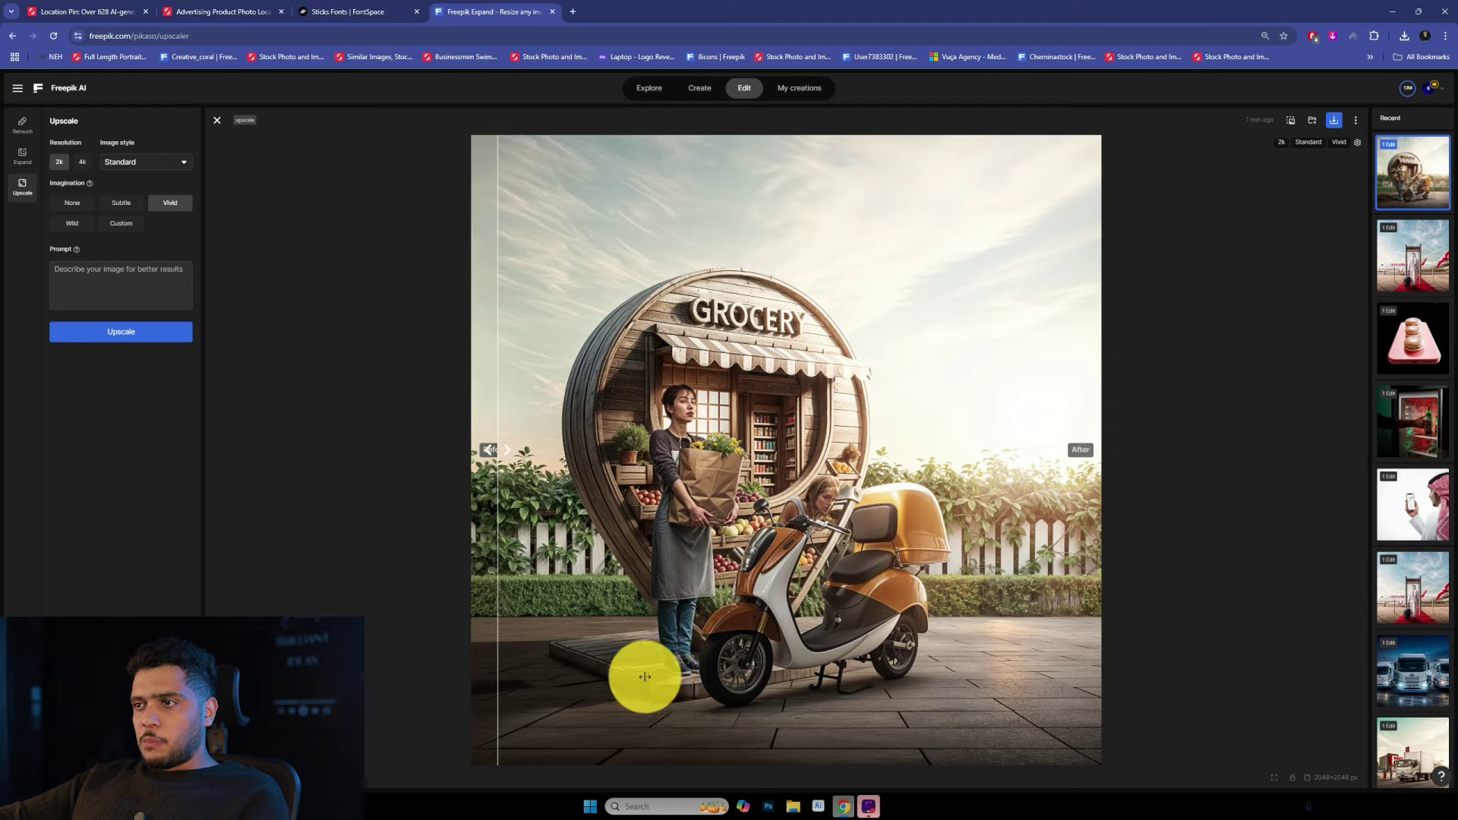
{"action": "left_click", "coordinate": [770, 806]}
Lasso the dark floor patch left of the wooden platform.
{"action": "scroll", "coordinate": [472, 586], "scroll_direction": "up", "scroll_amount": 2}
{"action": "scroll", "coordinate": [385, 676], "scroll_direction": "up", "scroll_amount": 2}
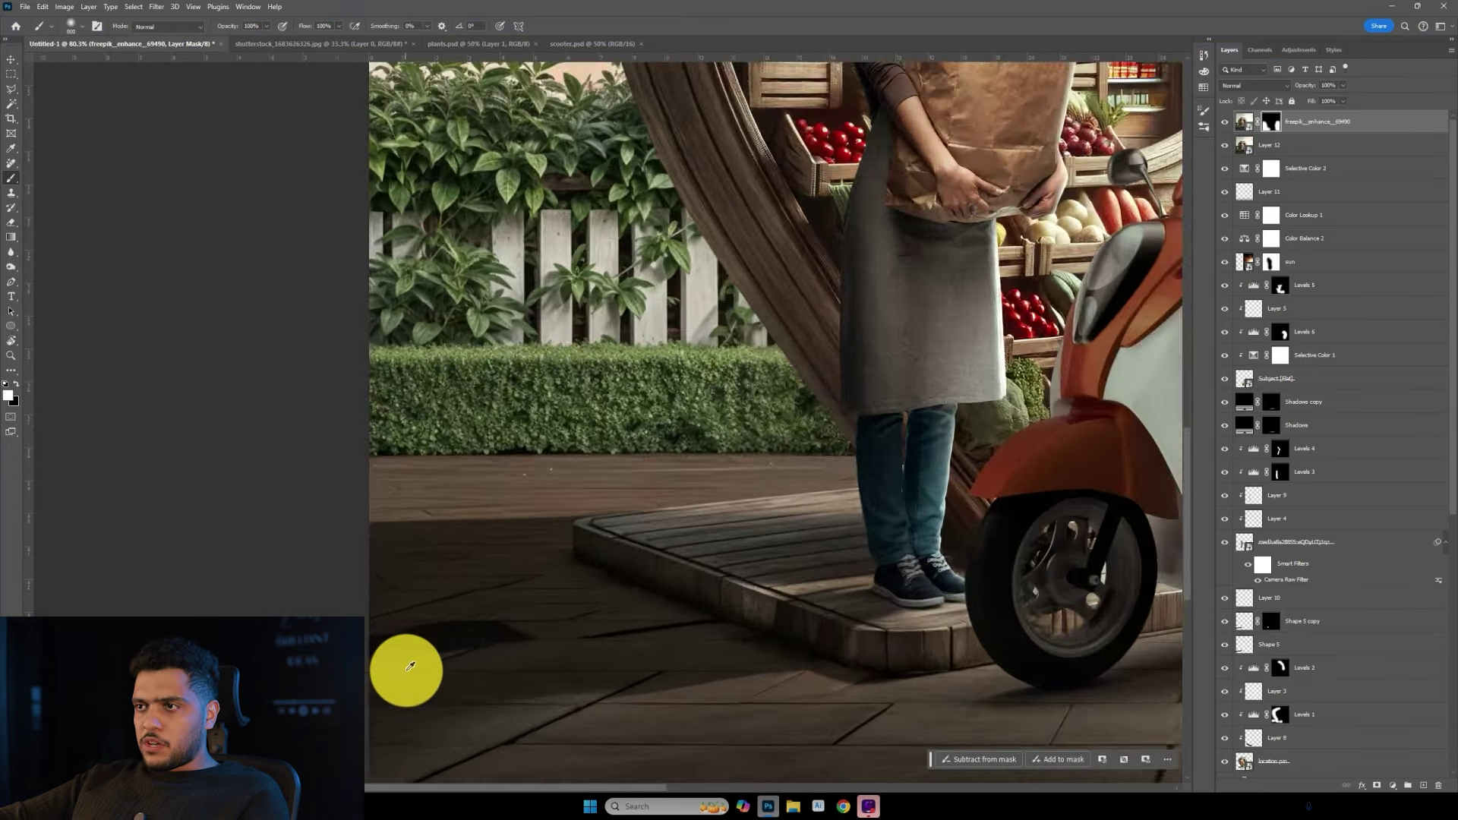
{"action": "scroll", "coordinate": [404, 674], "scroll_direction": "up", "scroll_amount": 2}
{"action": "scroll", "coordinate": [547, 600], "scroll_direction": "down", "scroll_amount": 2}
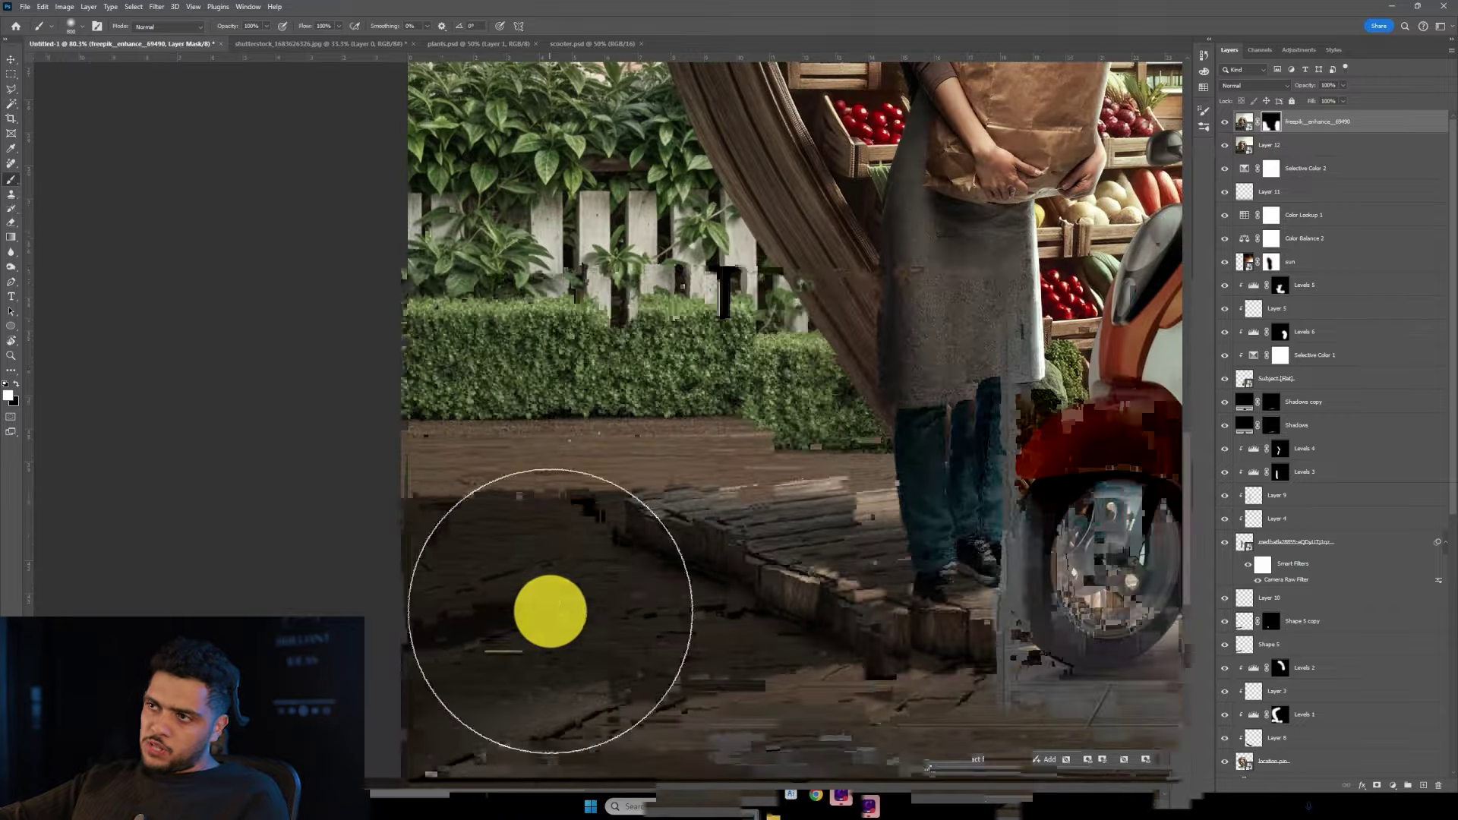
{"action": "scroll", "coordinate": [500, 642], "scroll_direction": "down", "scroll_amount": 3}
{"action": "left_click", "coordinate": [505, 634]}
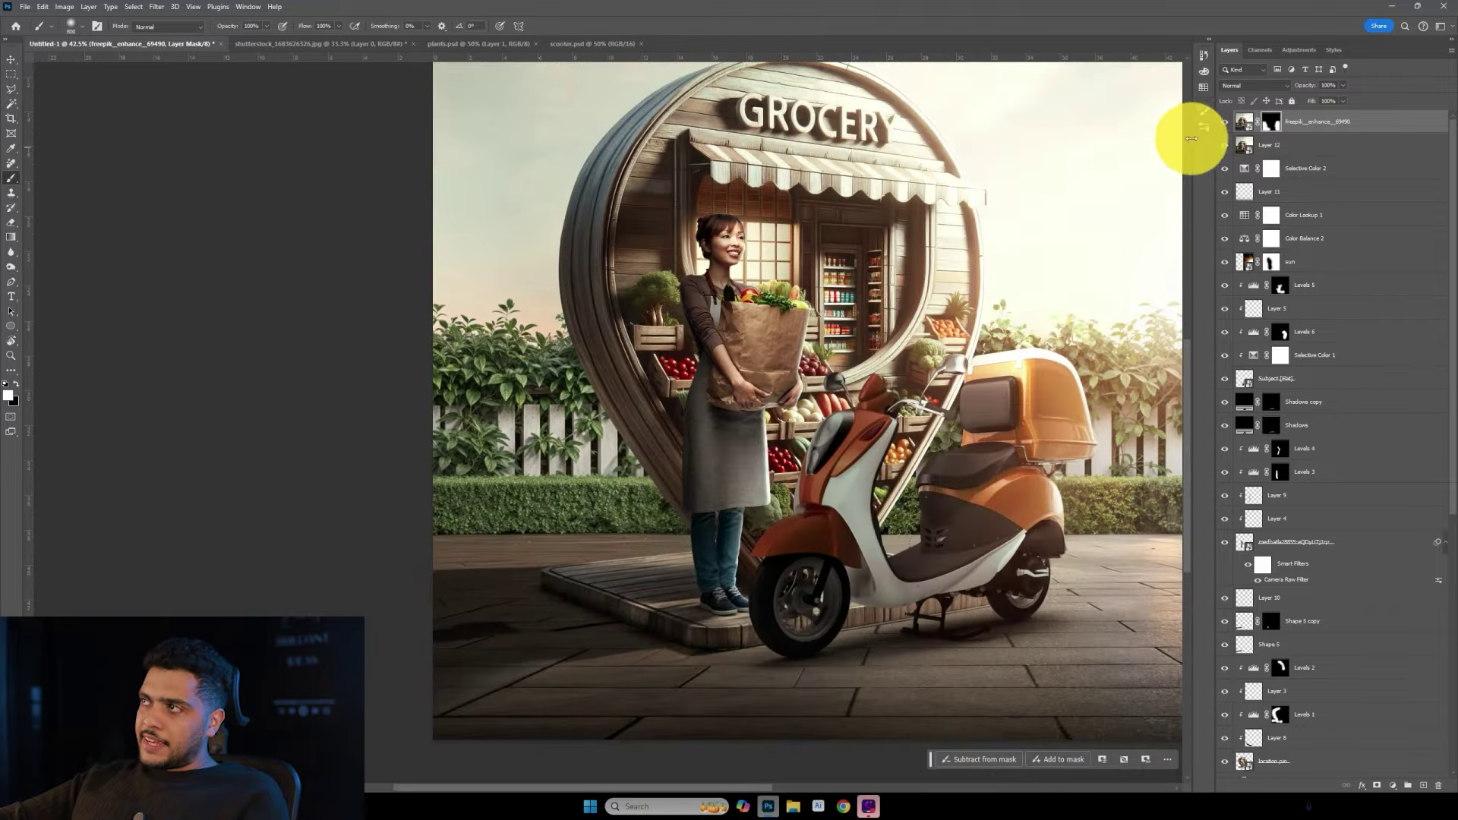
{"action": "scroll", "coordinate": [596, 521], "scroll_direction": "up", "scroll_amount": 2}
{"action": "scroll", "coordinate": [595, 521], "scroll_direction": "up", "scroll_amount": 1}
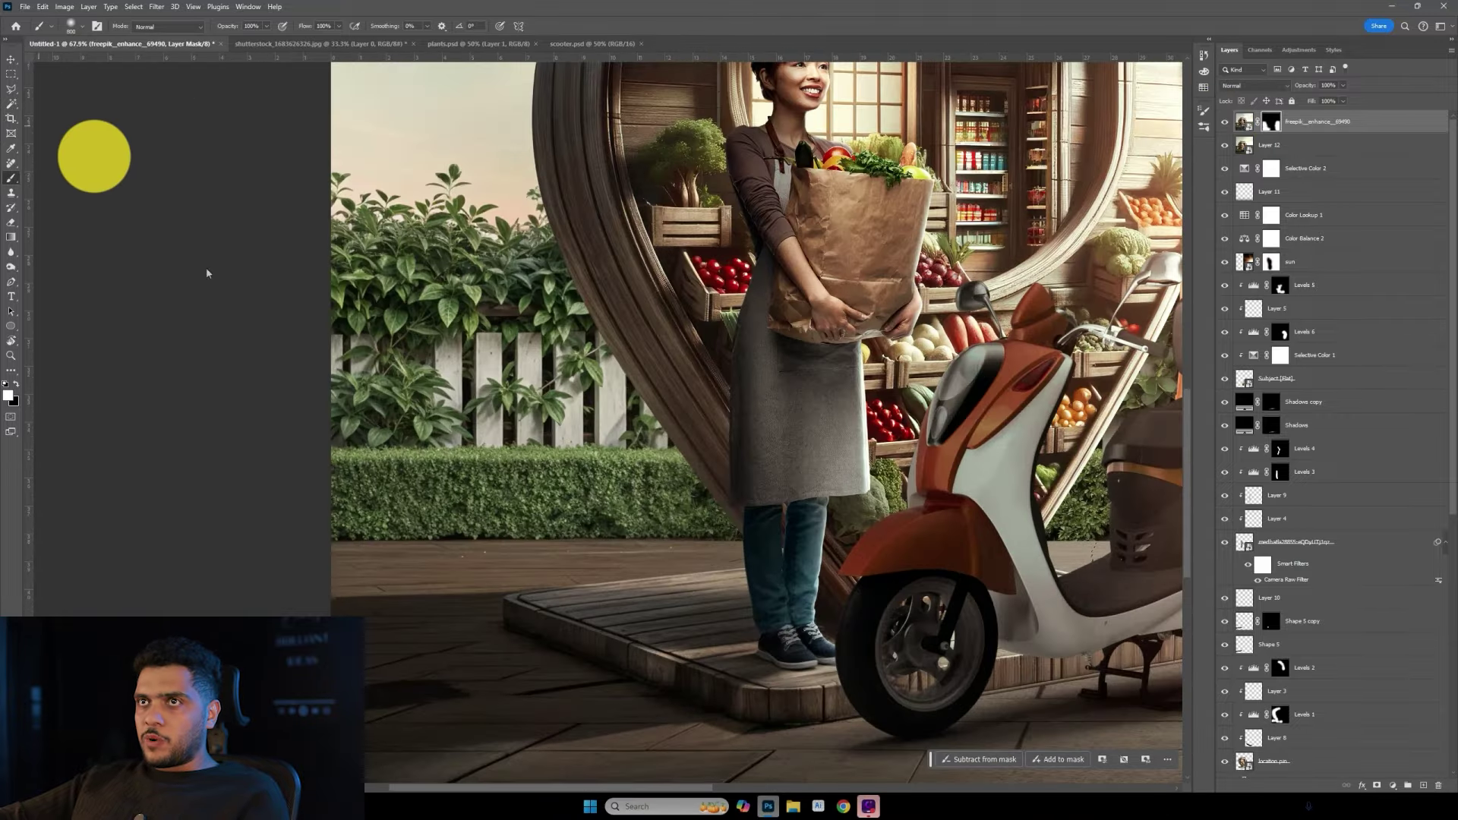
{"action": "left_click", "coordinate": [11, 96]}
{"action": "mouse_move", "coordinate": [484, 707]}
{"action": "left_mouse_down"}
{"action": "mouse_move", "coordinate": [364, 720]}
{"action": "mouse_move", "coordinate": [468, 673]}
{"action": "left_mouse_up"}
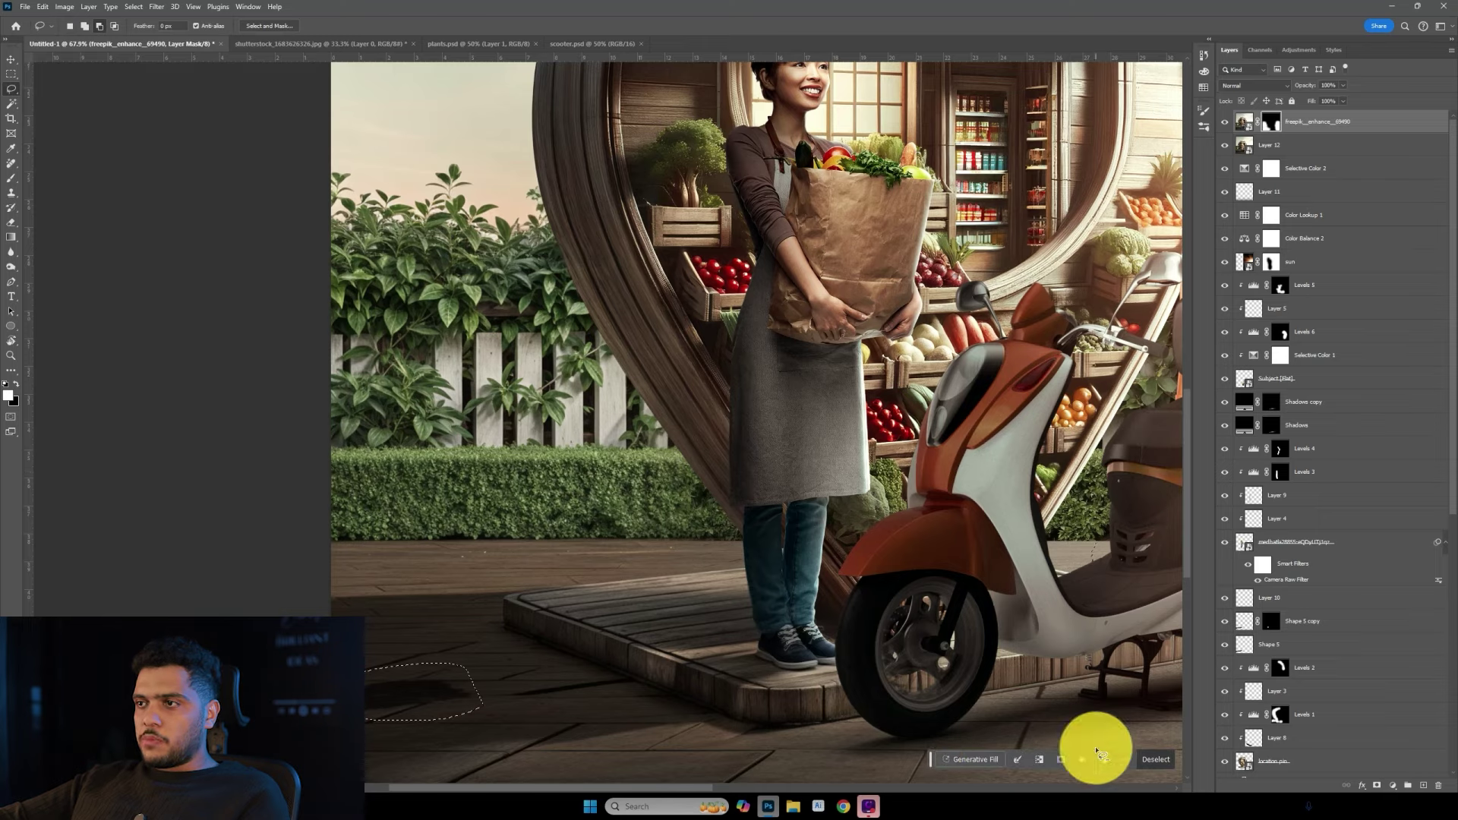
{"action": "scroll", "coordinate": [699, 717], "scroll_direction": "up", "scroll_amount": 5}
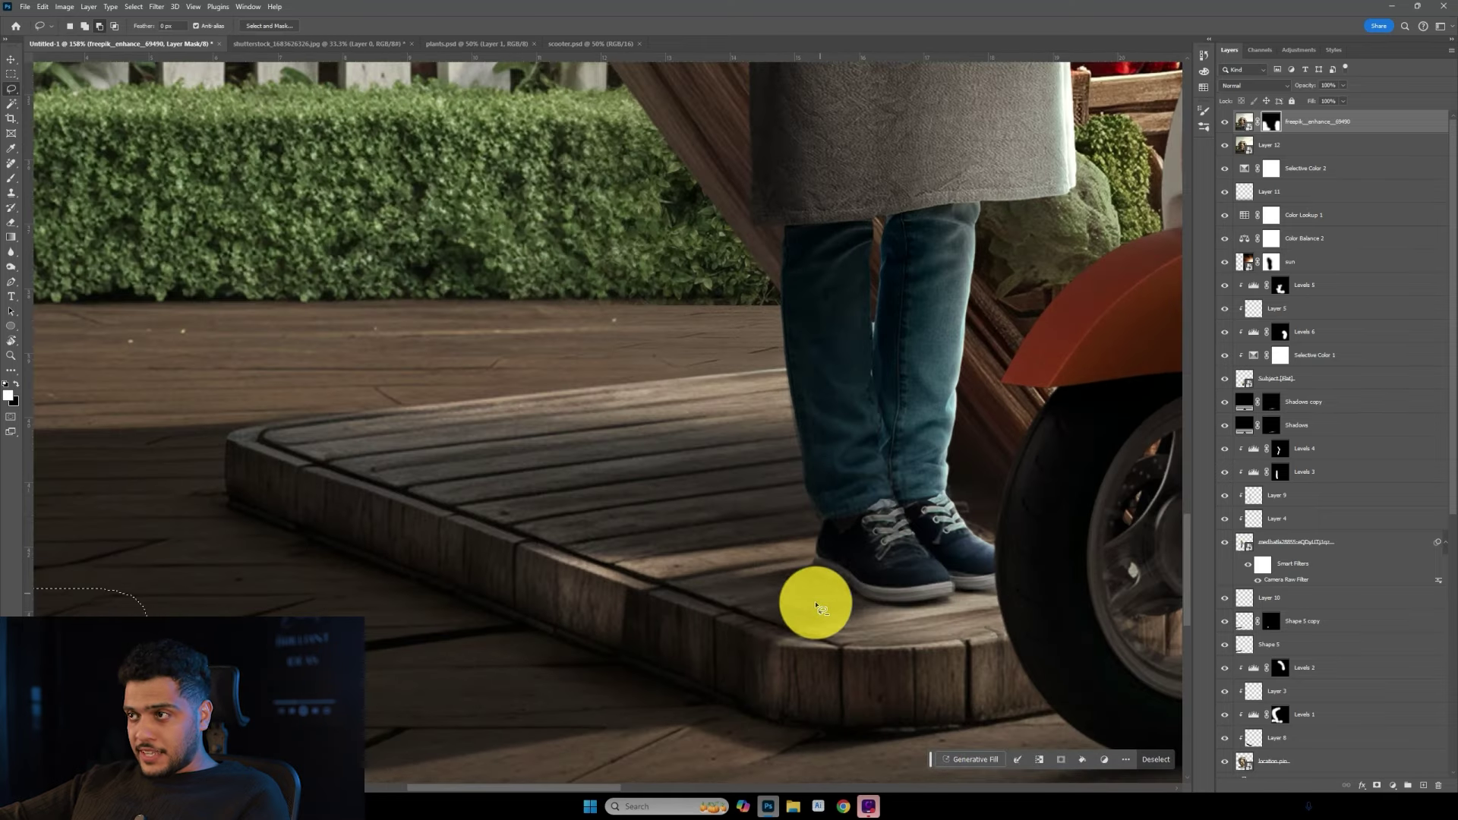
Run Generative Fill with an empty prompt on the selected floor patch.
{"action": "left_click", "coordinate": [961, 761]}
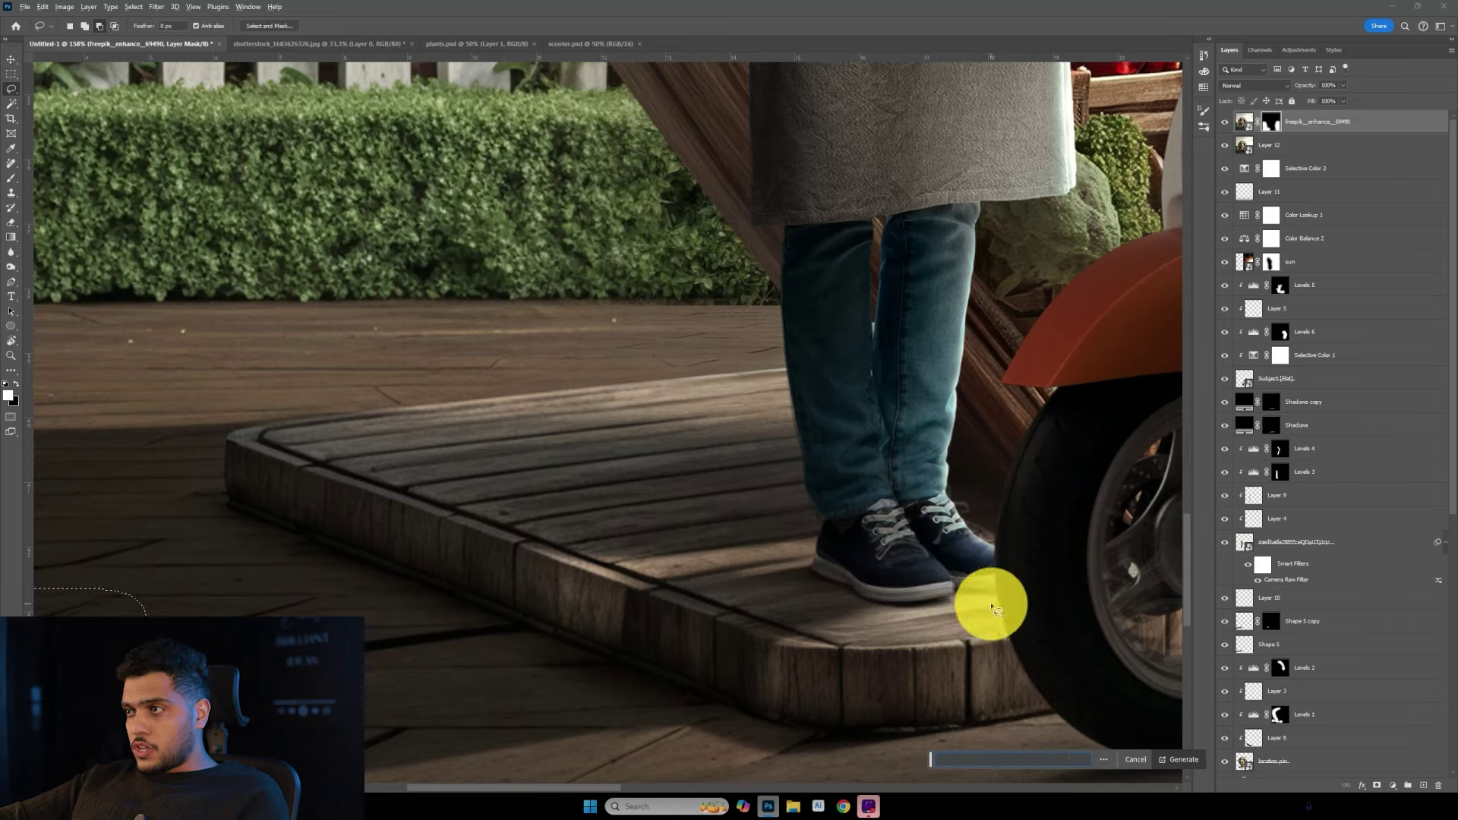
{"action": "left_click", "coordinate": [1165, 761]}
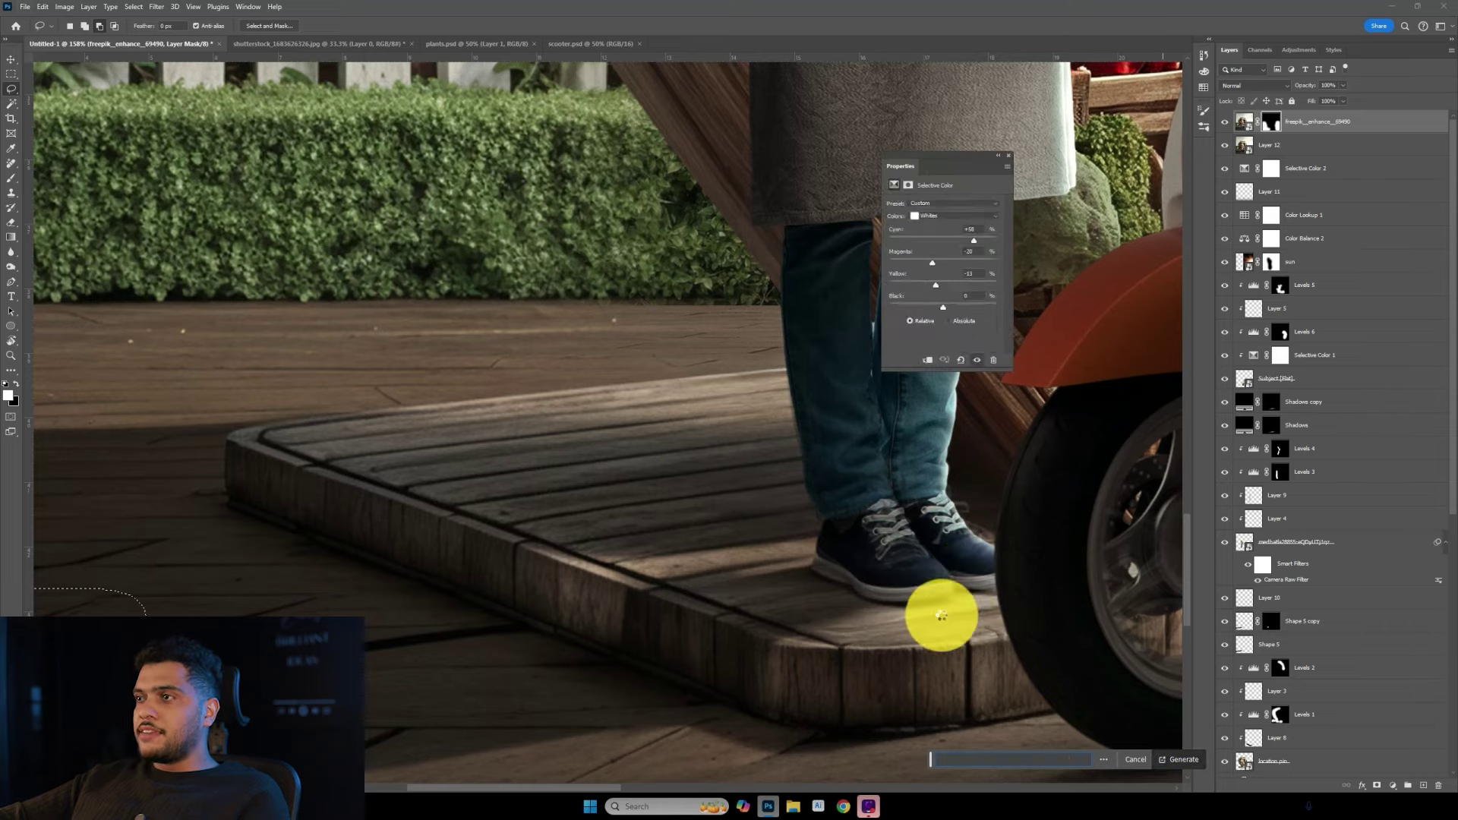
{"action": "scroll", "coordinate": [739, 625], "scroll_direction": "down", "scroll_amount": 3}
{"action": "scroll", "coordinate": [694, 628], "scroll_direction": "down", "scroll_amount": 3}
{"action": "scroll", "coordinate": [635, 667], "scroll_direction": "down", "scroll_amount": 3}
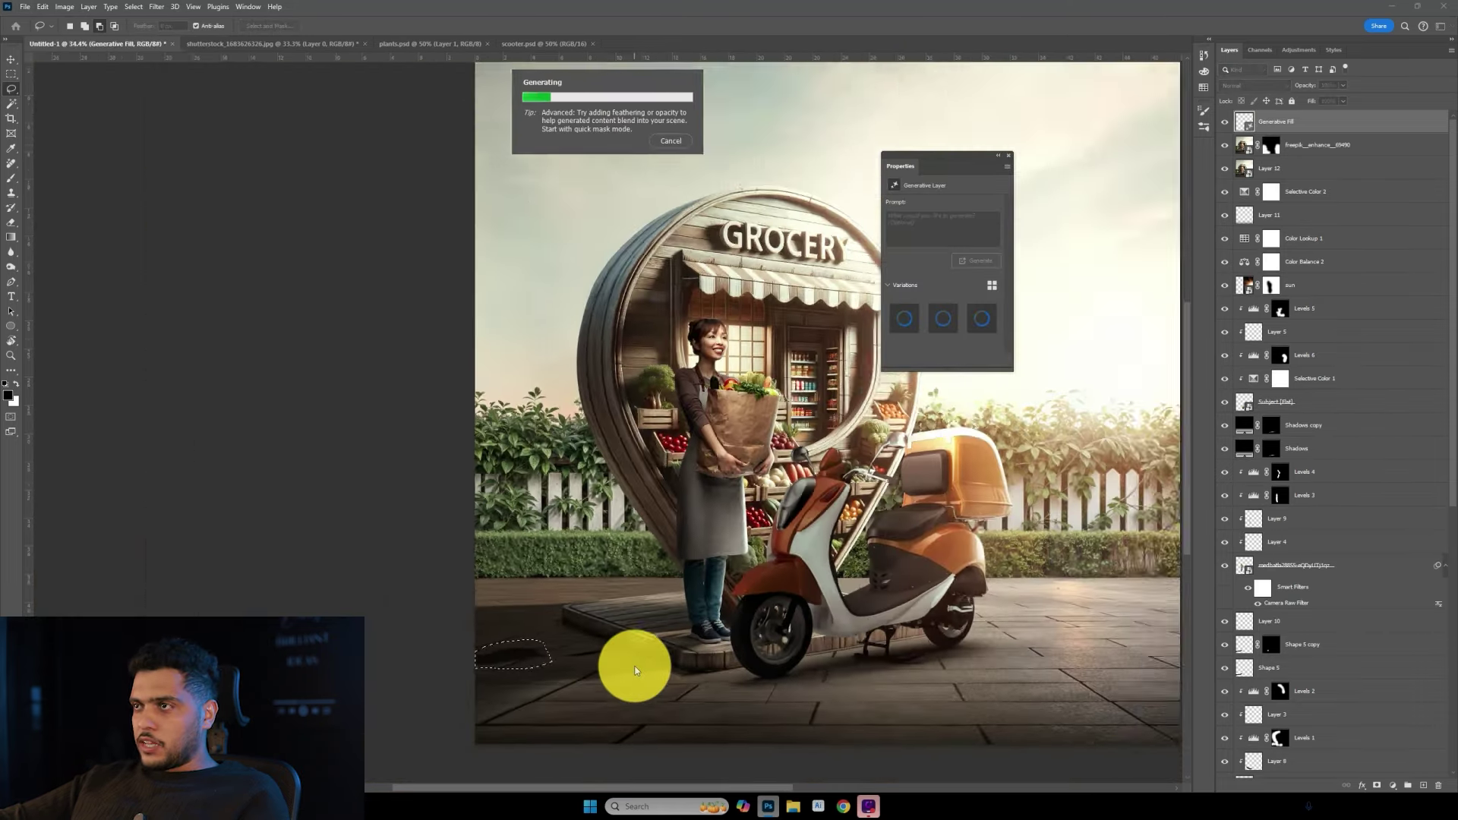
{"action": "scroll", "coordinate": [732, 596], "scroll_direction": "down", "scroll_amount": 2}
{"action": "scroll", "coordinate": [636, 627], "scroll_direction": "up", "scroll_amount": 2}
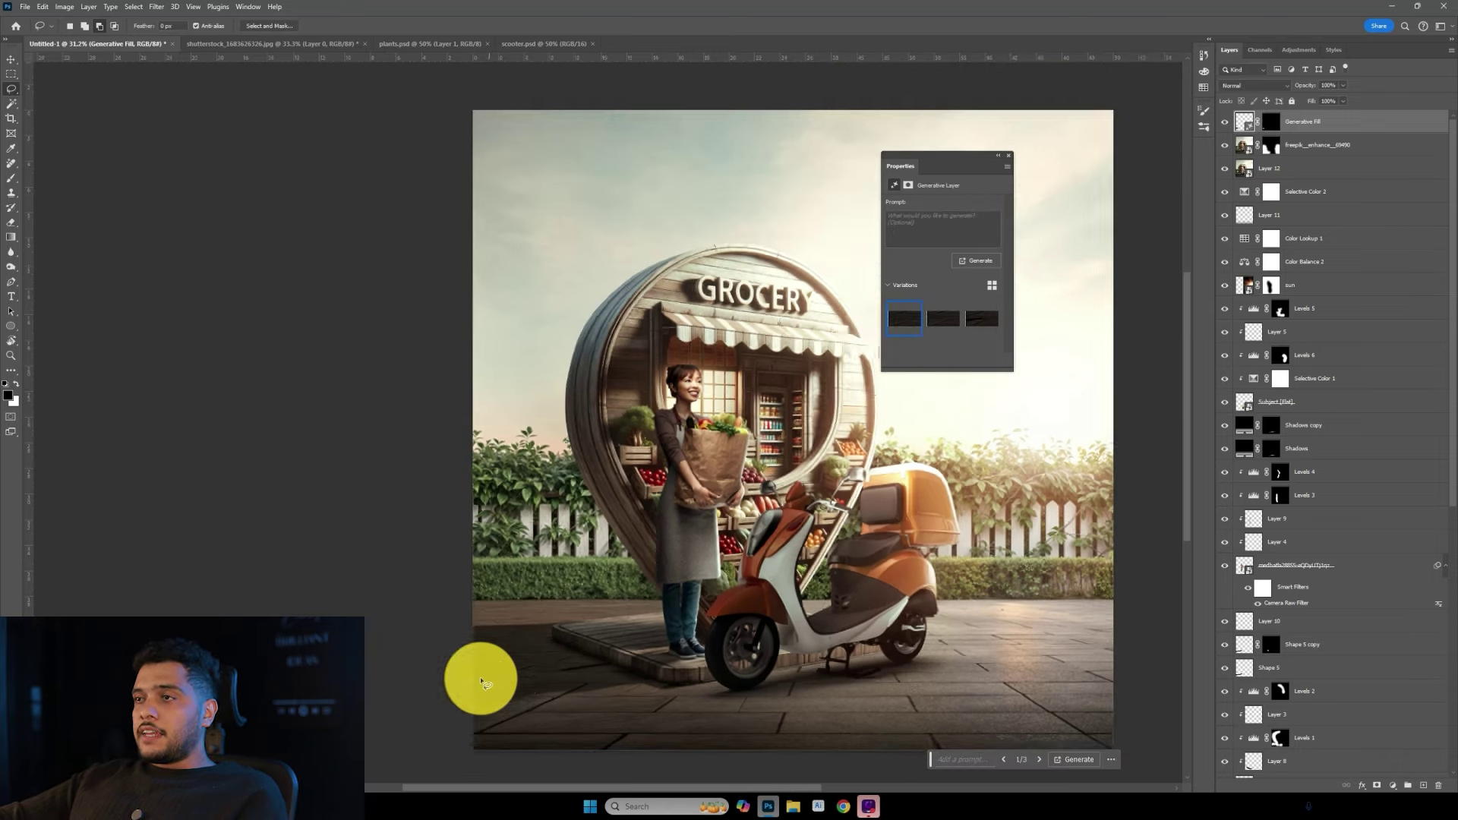
{"action": "scroll", "coordinate": [618, 521], "scroll_direction": "down", "scroll_amount": 2}
{"action": "scroll", "coordinate": [850, 311], "scroll_direction": "up", "scroll_amount": 2}
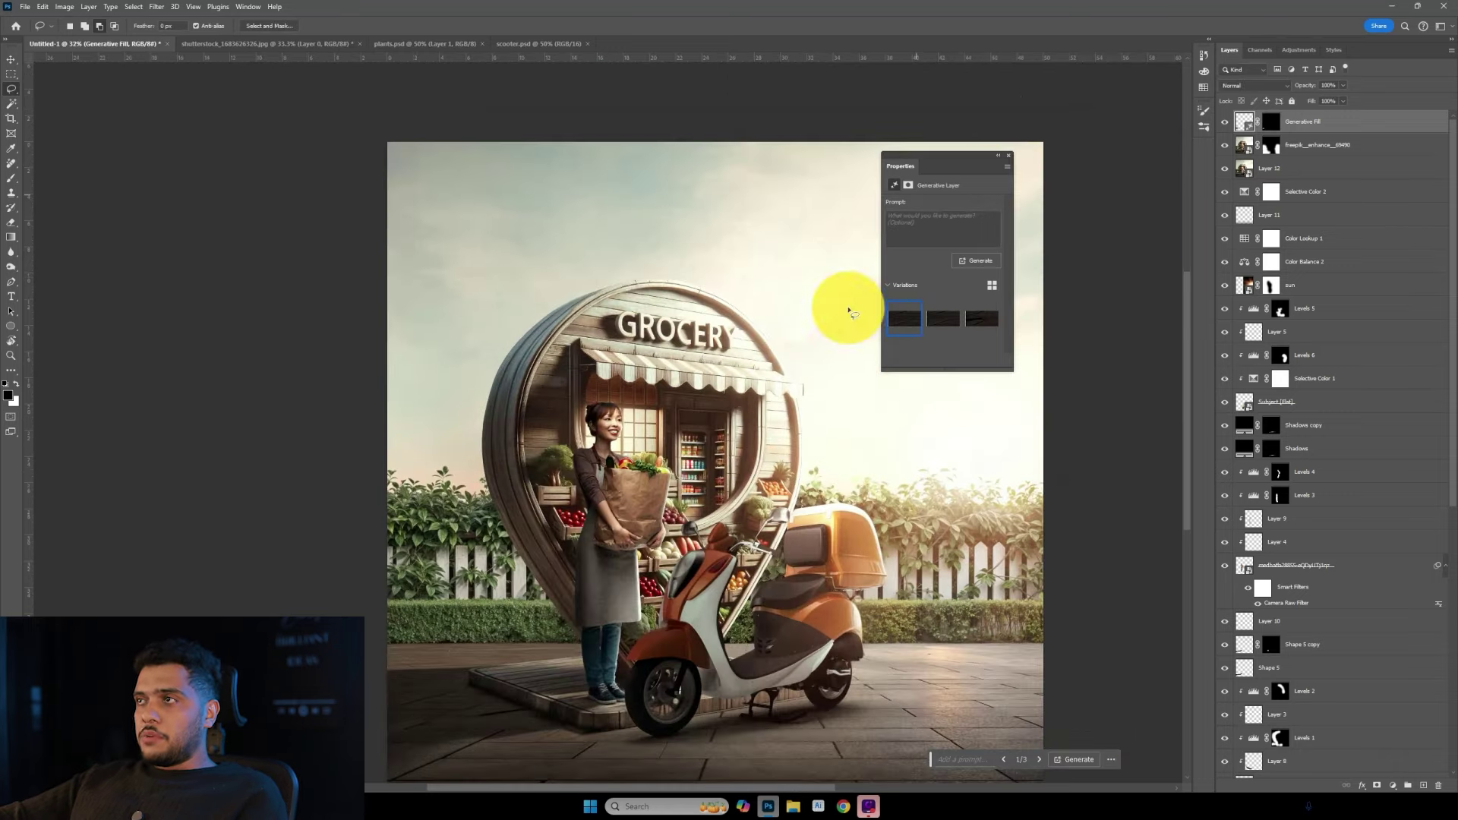
Close the Properties panel and start a new text line in the sky.
{"action": "left_click", "coordinate": [1009, 162]}
{"action": "left_click_drag", "start_coordinate": [895, 287], "coordinate": [866, 272]}
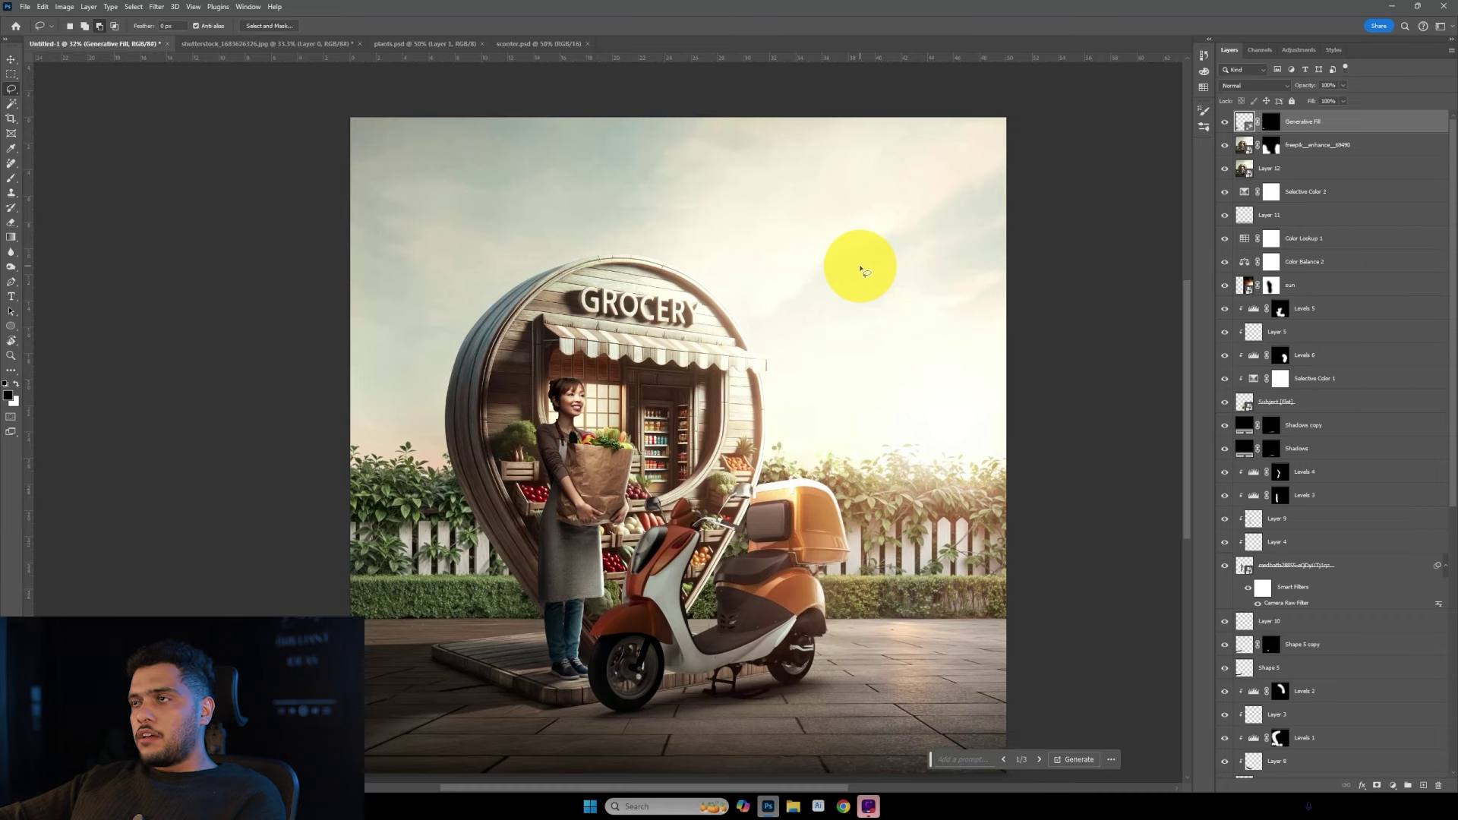
{"action": "left_click", "coordinate": [860, 256]}
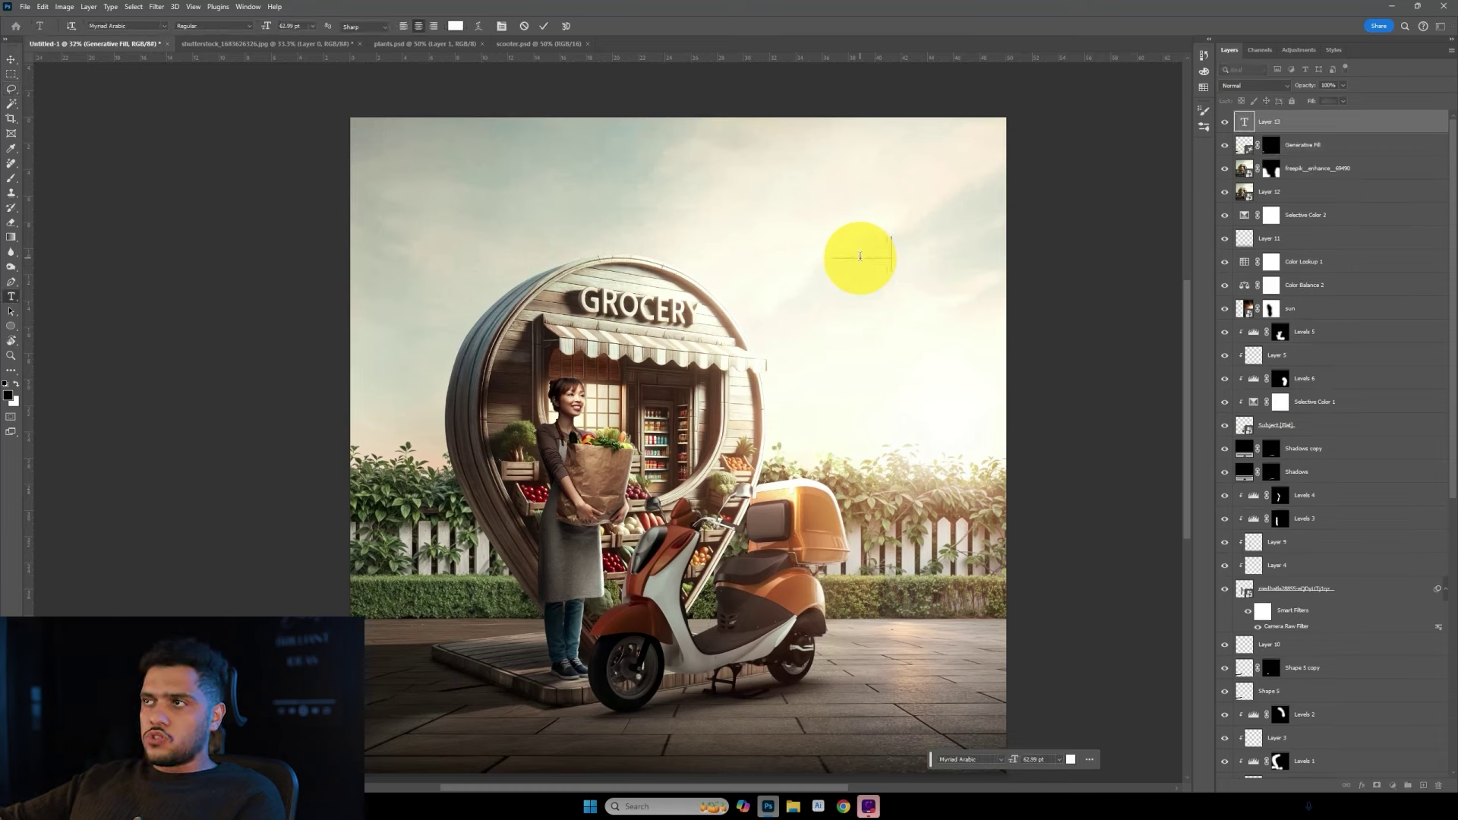
Set the headline to AA-TYPO Bold 78 pt and add a second line reading 'لمكانكـ' below.
{"action": "left_click", "coordinate": [130, 25]}
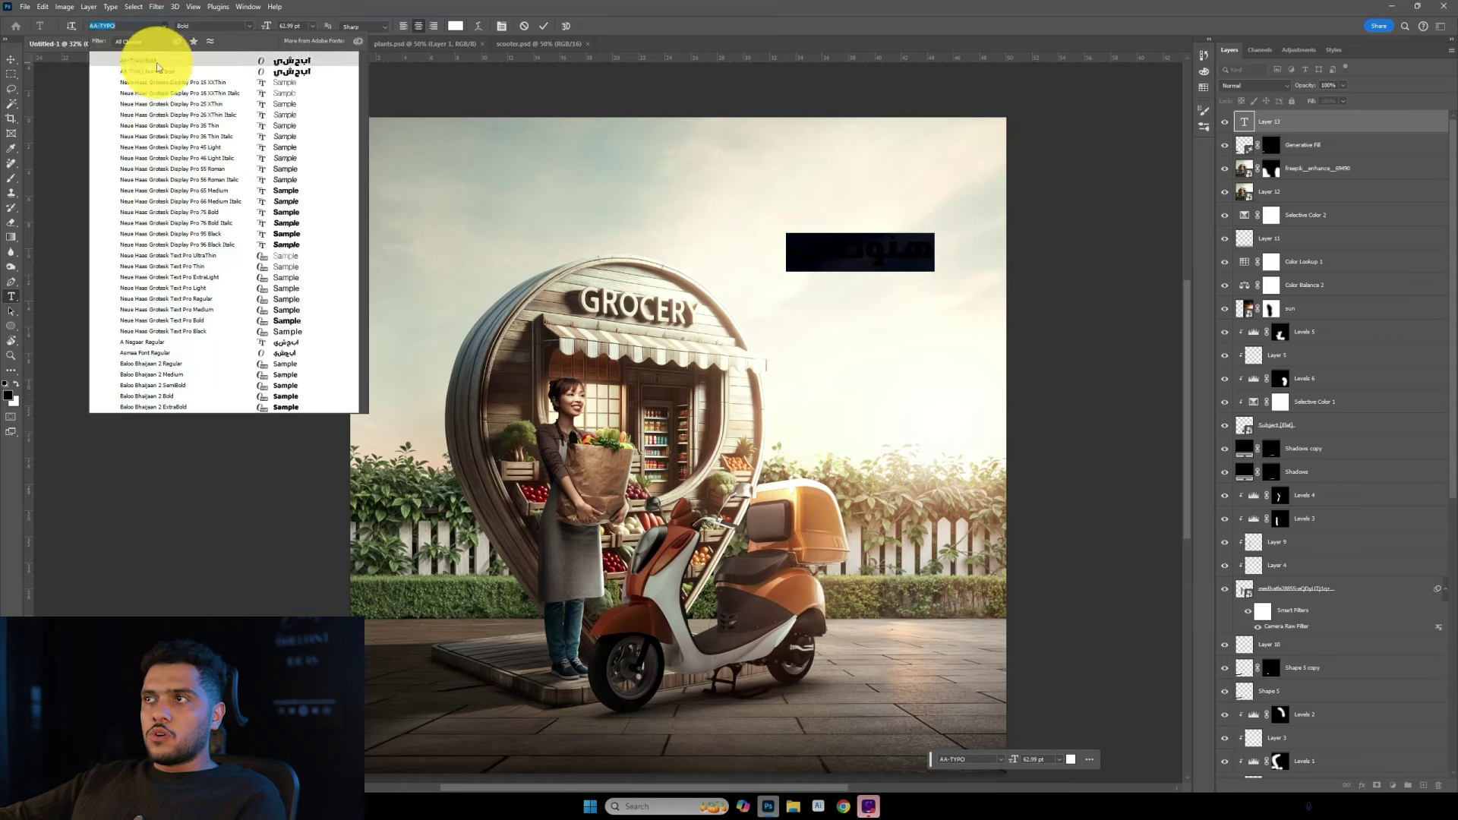
{"action": "left_click", "coordinate": [144, 60]}
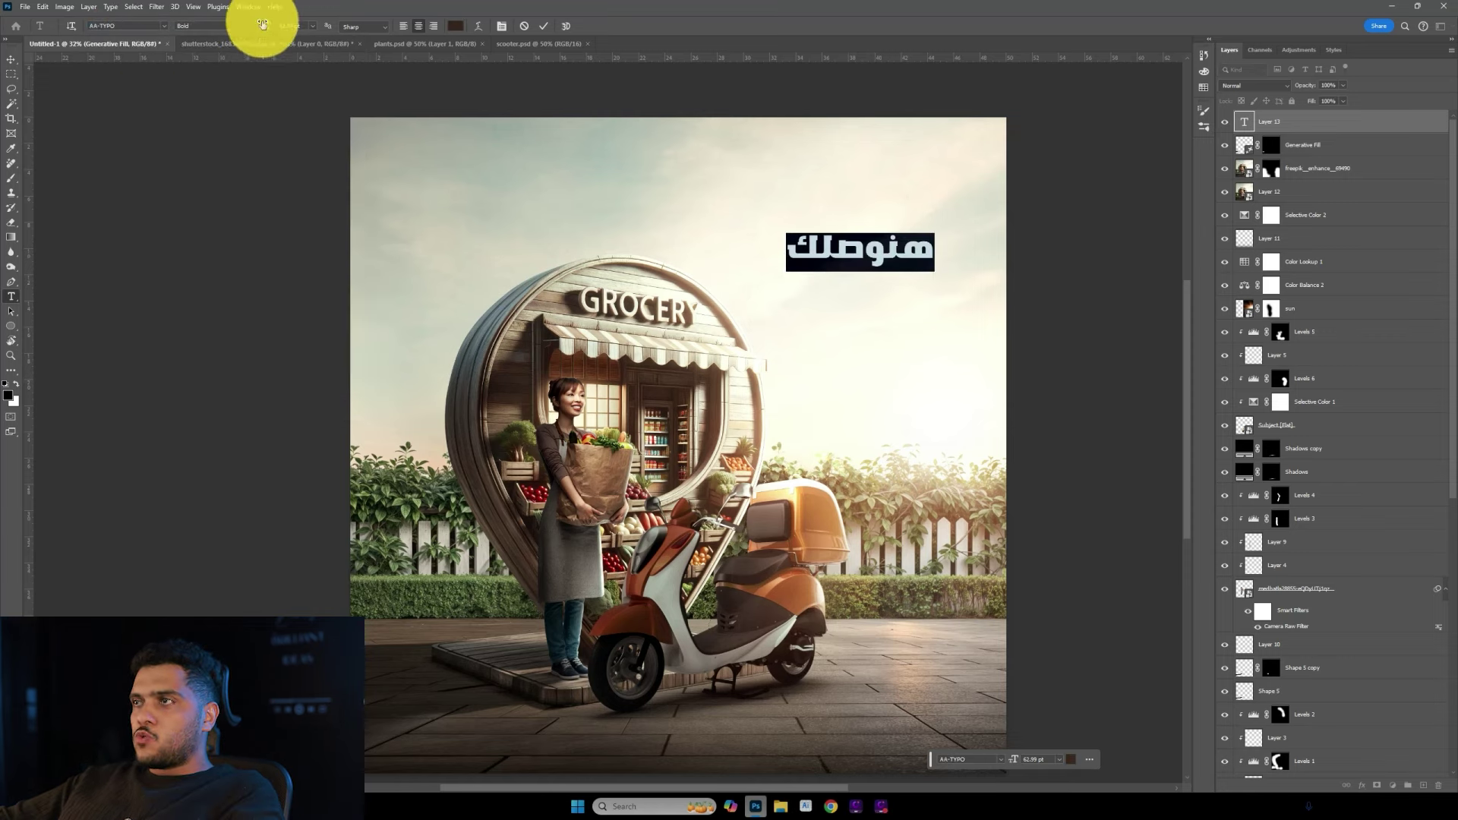
{"action": "left_click_drag", "start_coordinate": [262, 25], "coordinate": [277, 16]}
{"action": "left_click_drag", "start_coordinate": [896, 254], "coordinate": [896, 289]}
{"action": "double_click", "coordinate": [896, 289]}
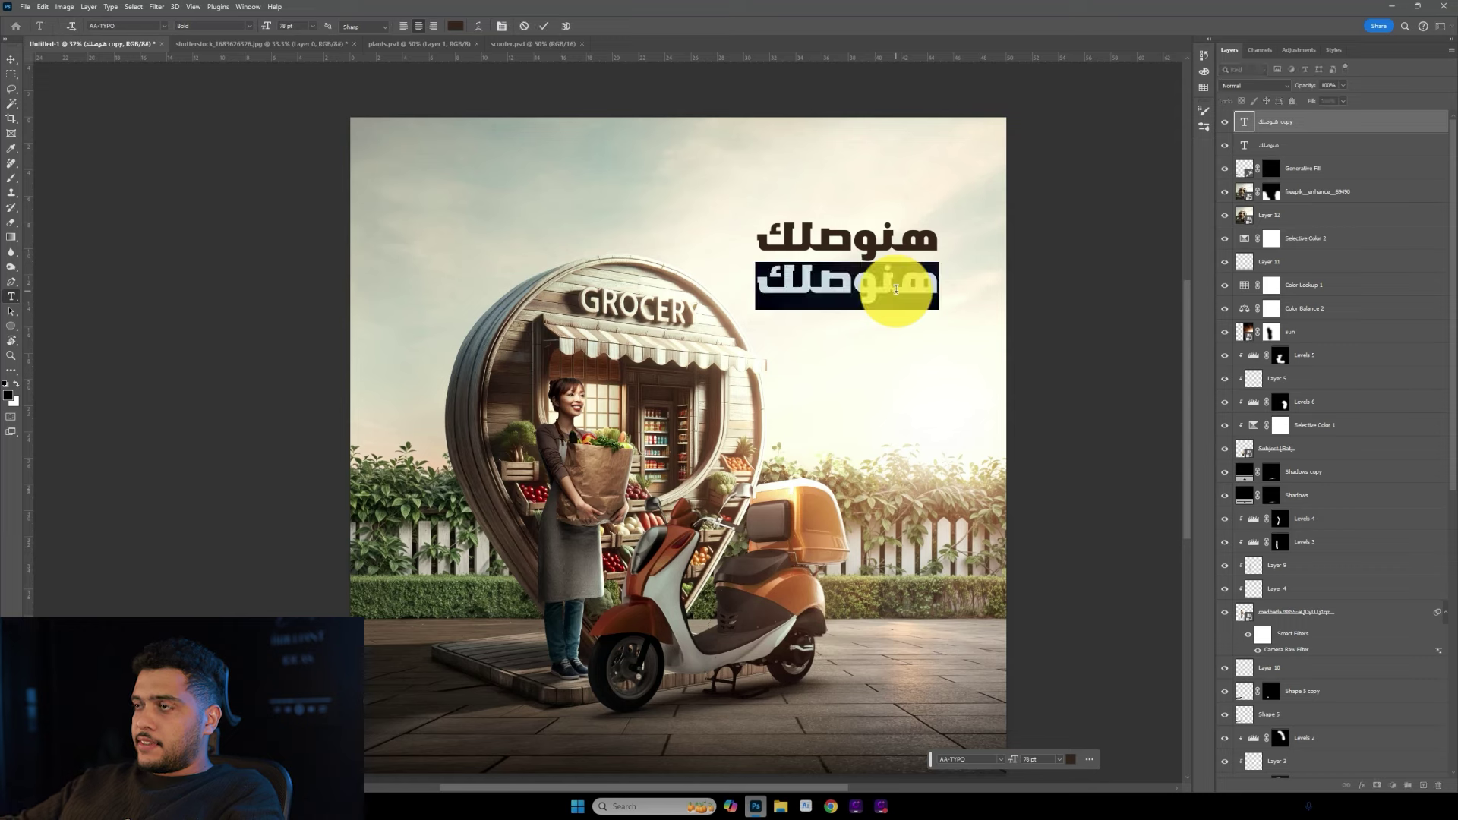
{"action": "type", "text": "ل"}
{"action": "type", "text": "مكانك"}
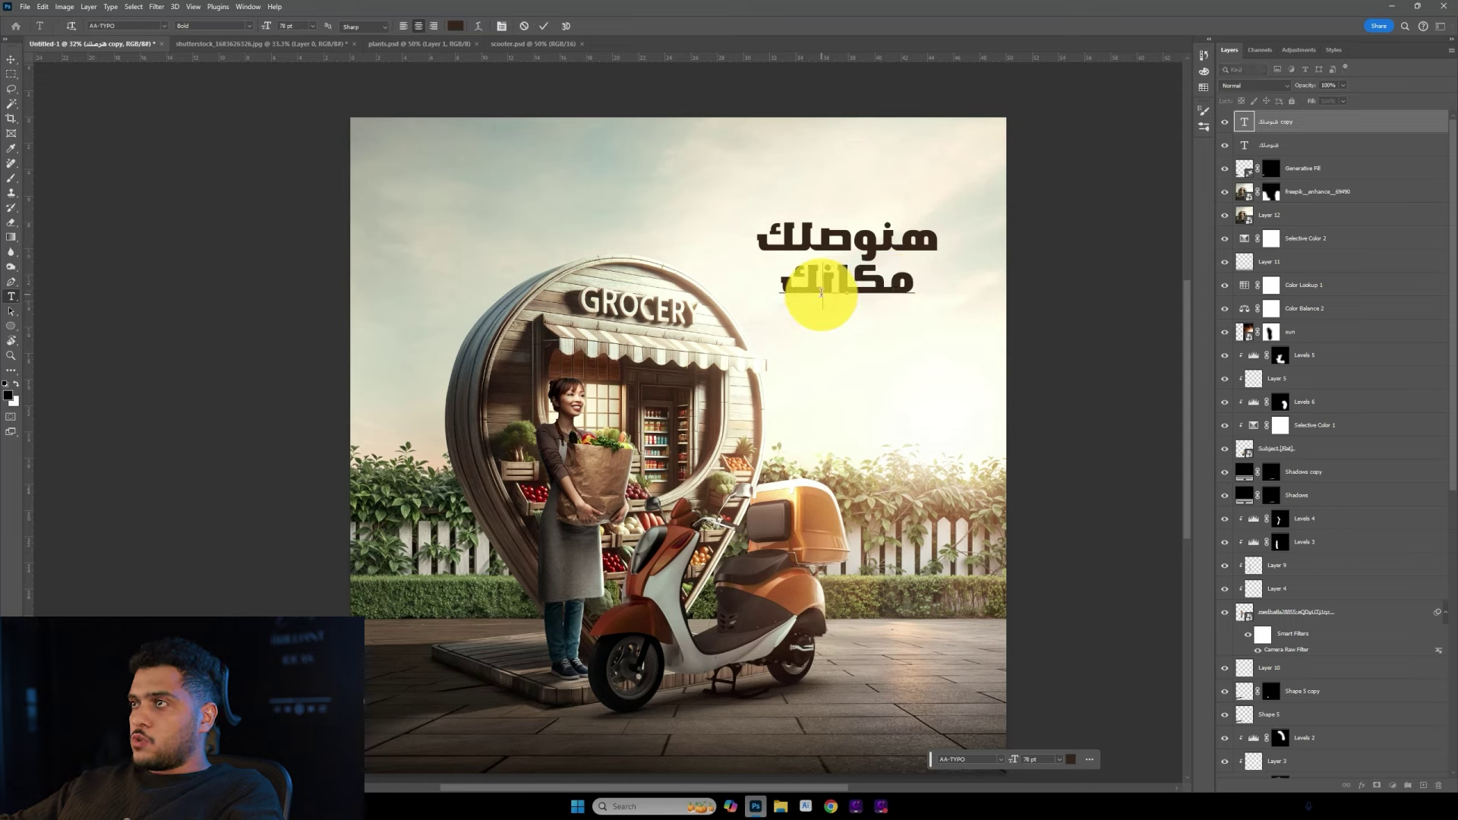
{"action": "type", "text": "ــ"}
{"action": "key", "text": "ctrl+Return"}
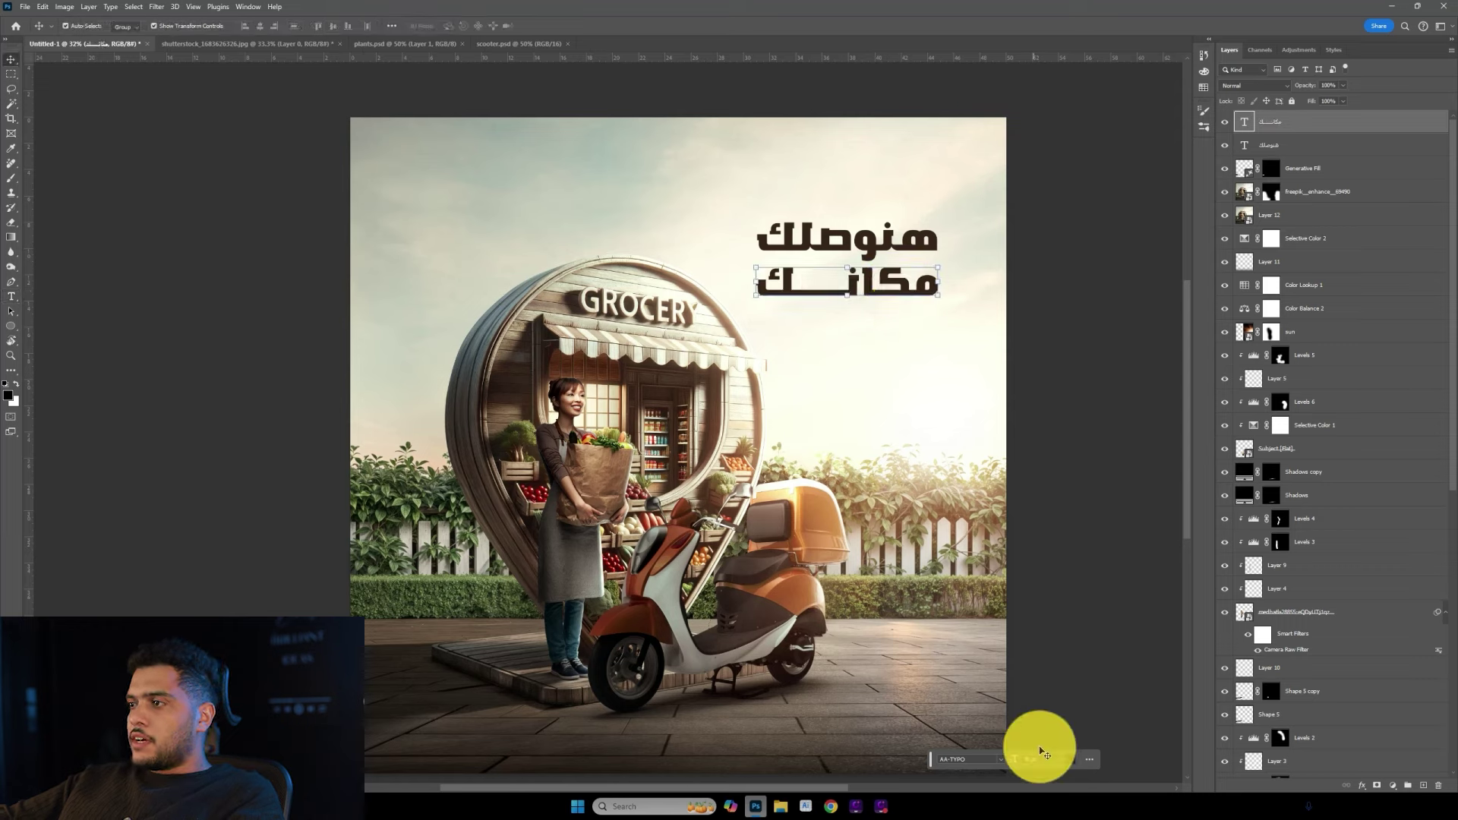
Recolour the second line with a sampled grey-brown and scale both lines up about 15%.
{"action": "left_click", "coordinate": [1067, 758]}
{"action": "left_click", "coordinate": [877, 505]}
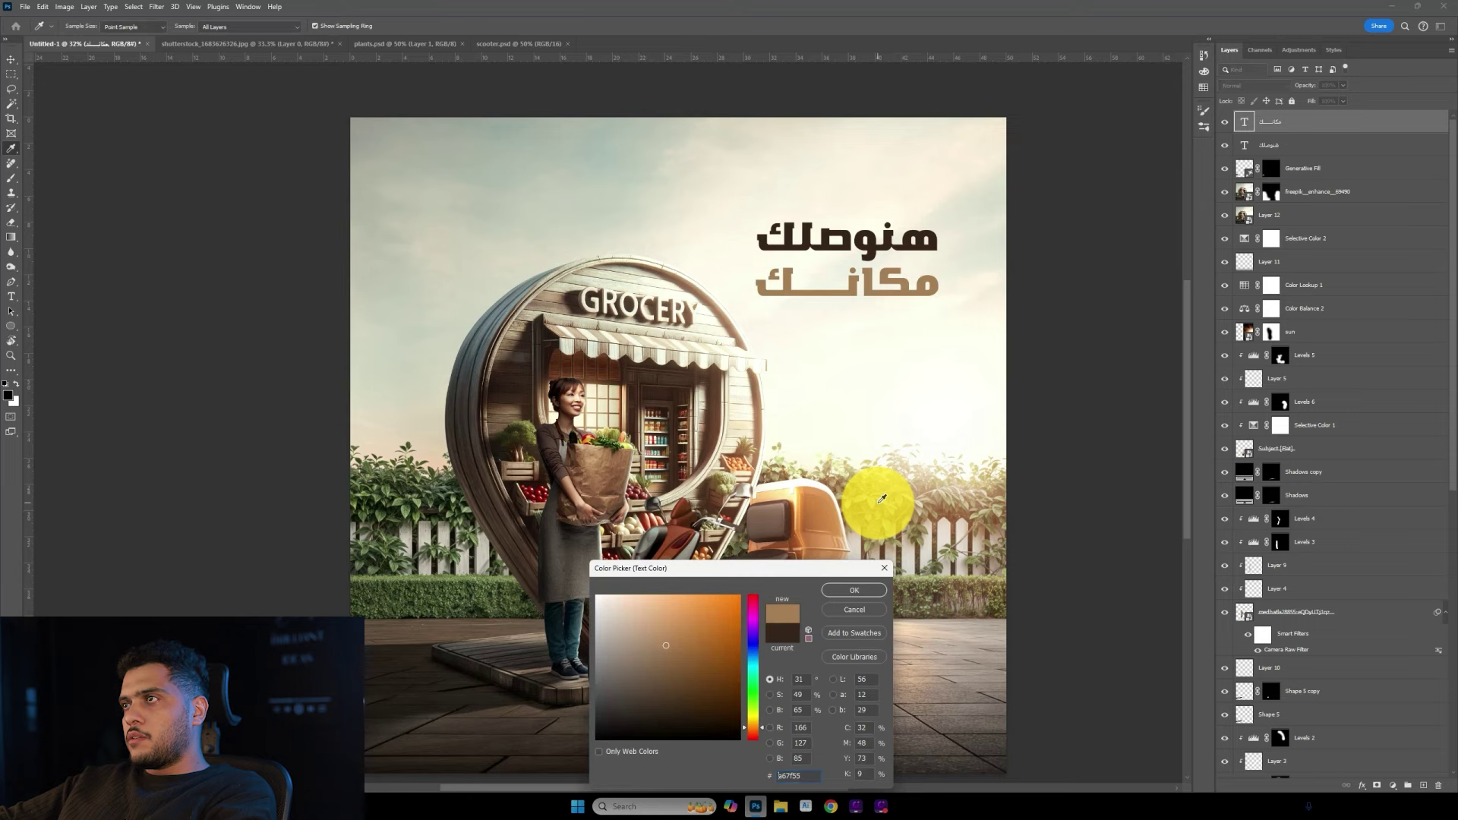
{"action": "left_click", "coordinate": [453, 503]}
{"action": "key", "text": "ctrl+t"}
{"action": "mouse_move", "coordinate": [935, 311]}
{"action": "left_mouse_down"}
{"action": "mouse_move", "coordinate": [957, 321]}
{"action": "mouse_move", "coordinate": [939, 290]}
{"action": "left_mouse_up"}
{"action": "key", "text": "Return"}
Convert the headline to a smart object, duplicate it, and select the lower copy.
{"action": "right_click", "coordinate": [1334, 125]}
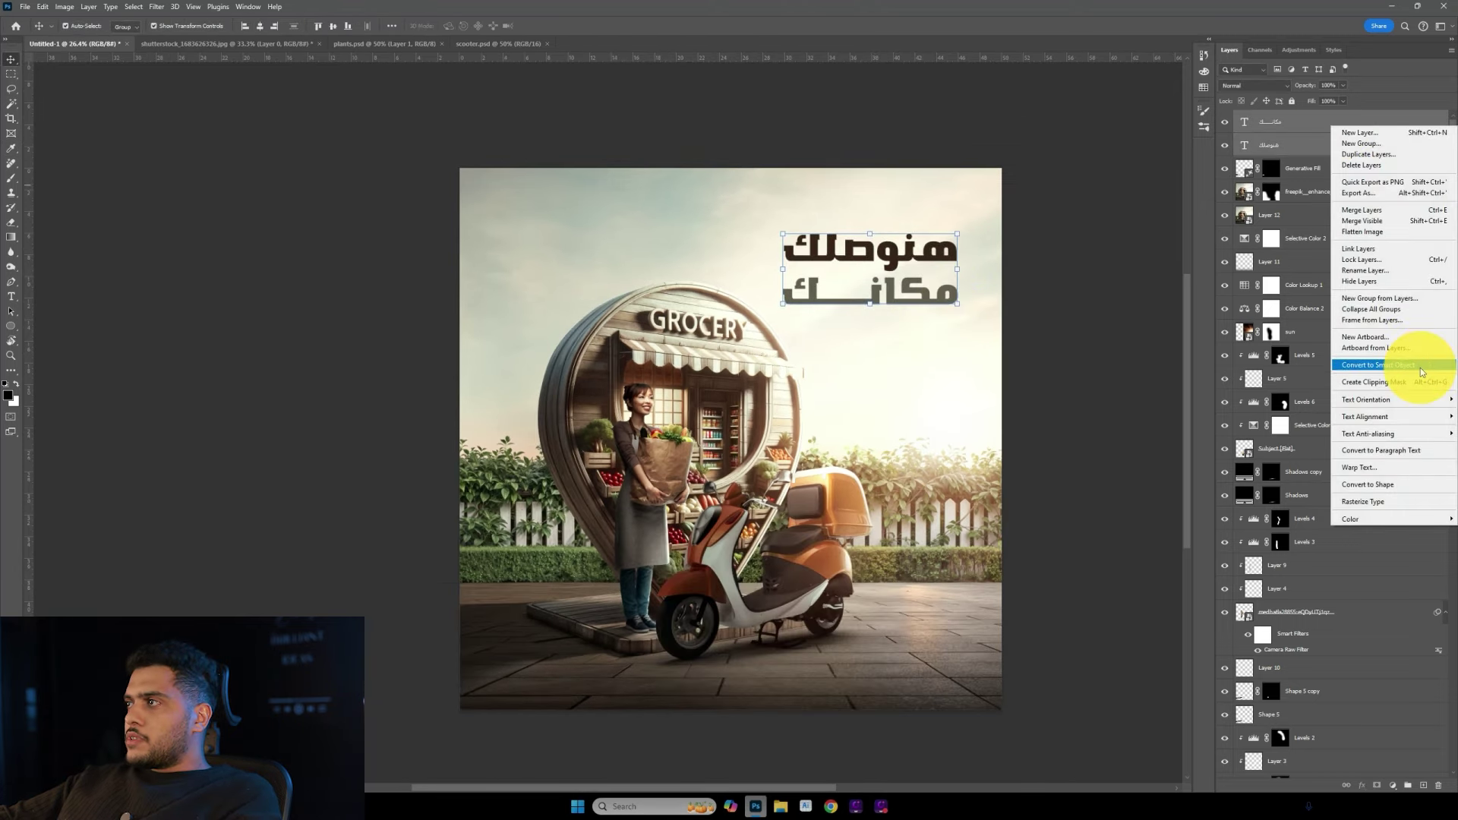
{"action": "left_click", "coordinate": [1423, 371]}
{"action": "key", "text": "ctrl+j"}
{"action": "left_click", "coordinate": [1336, 145]}
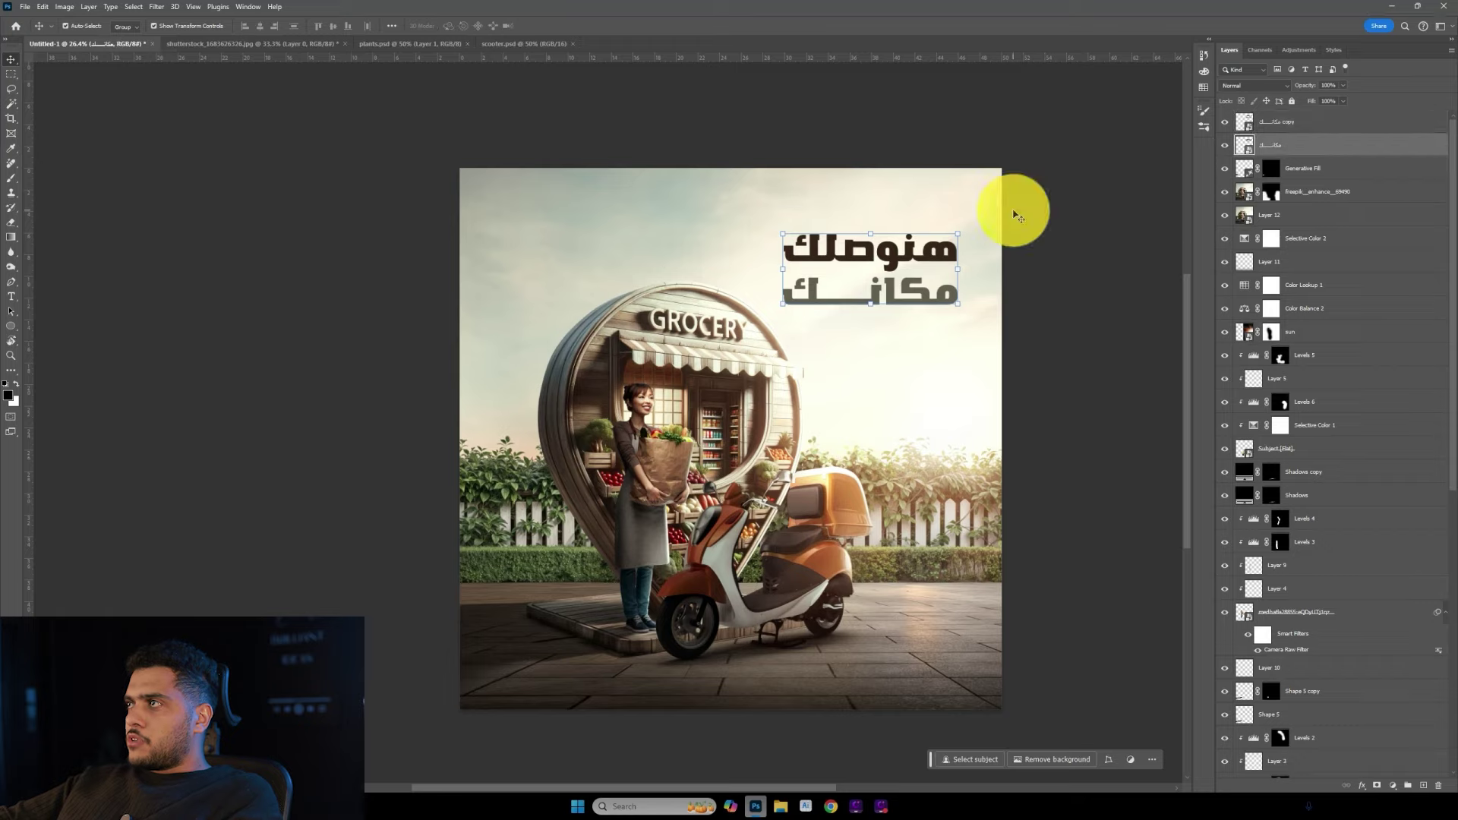
{"action": "scroll", "coordinate": [1017, 216], "scroll_direction": "up", "scroll_amount": 5}
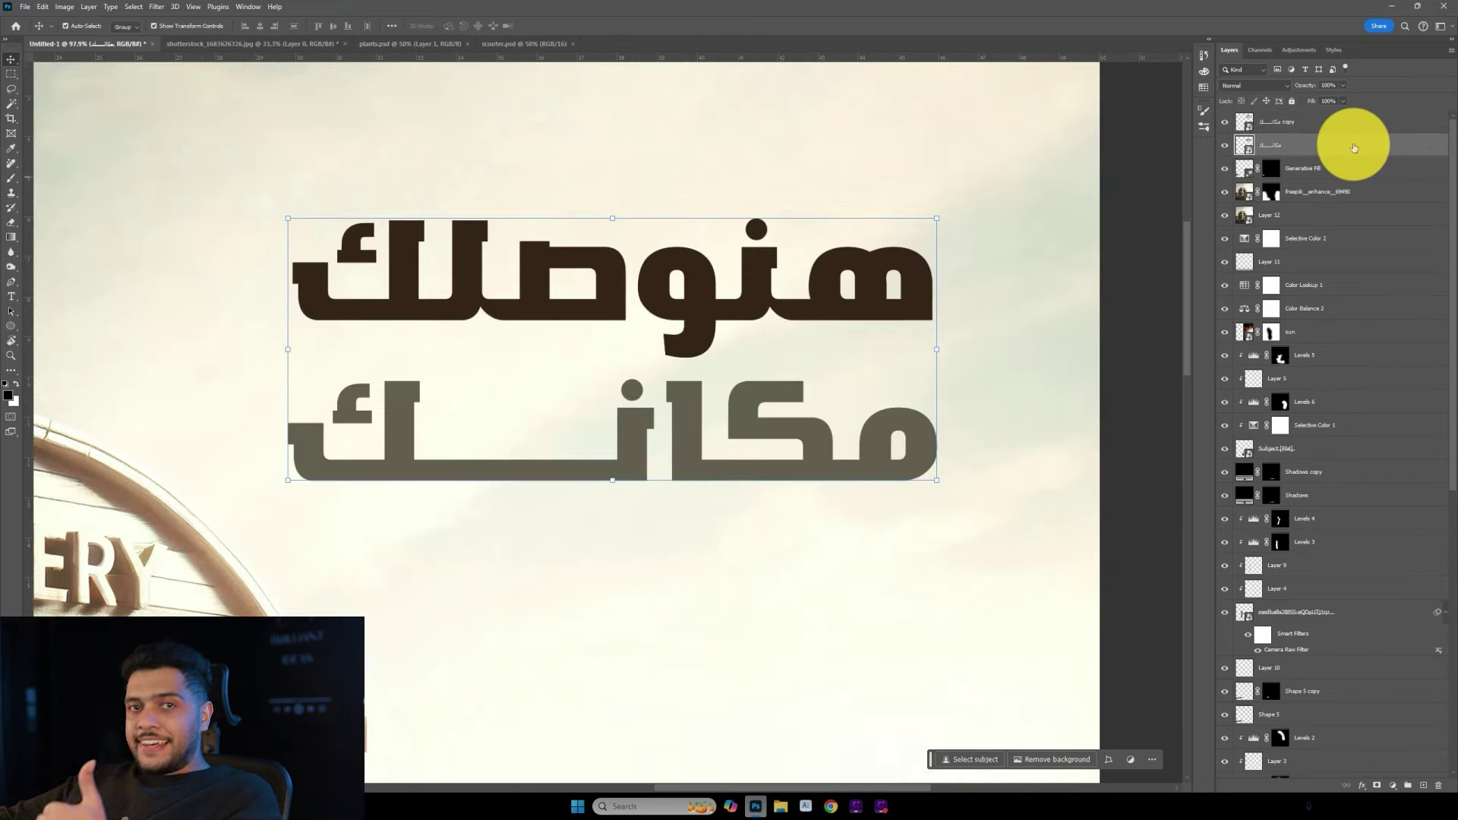
Give the lower headline copy a black Color Overlay and stack two nudged-down copies as a shadow.
{"action": "double_click", "coordinate": [1351, 152]}
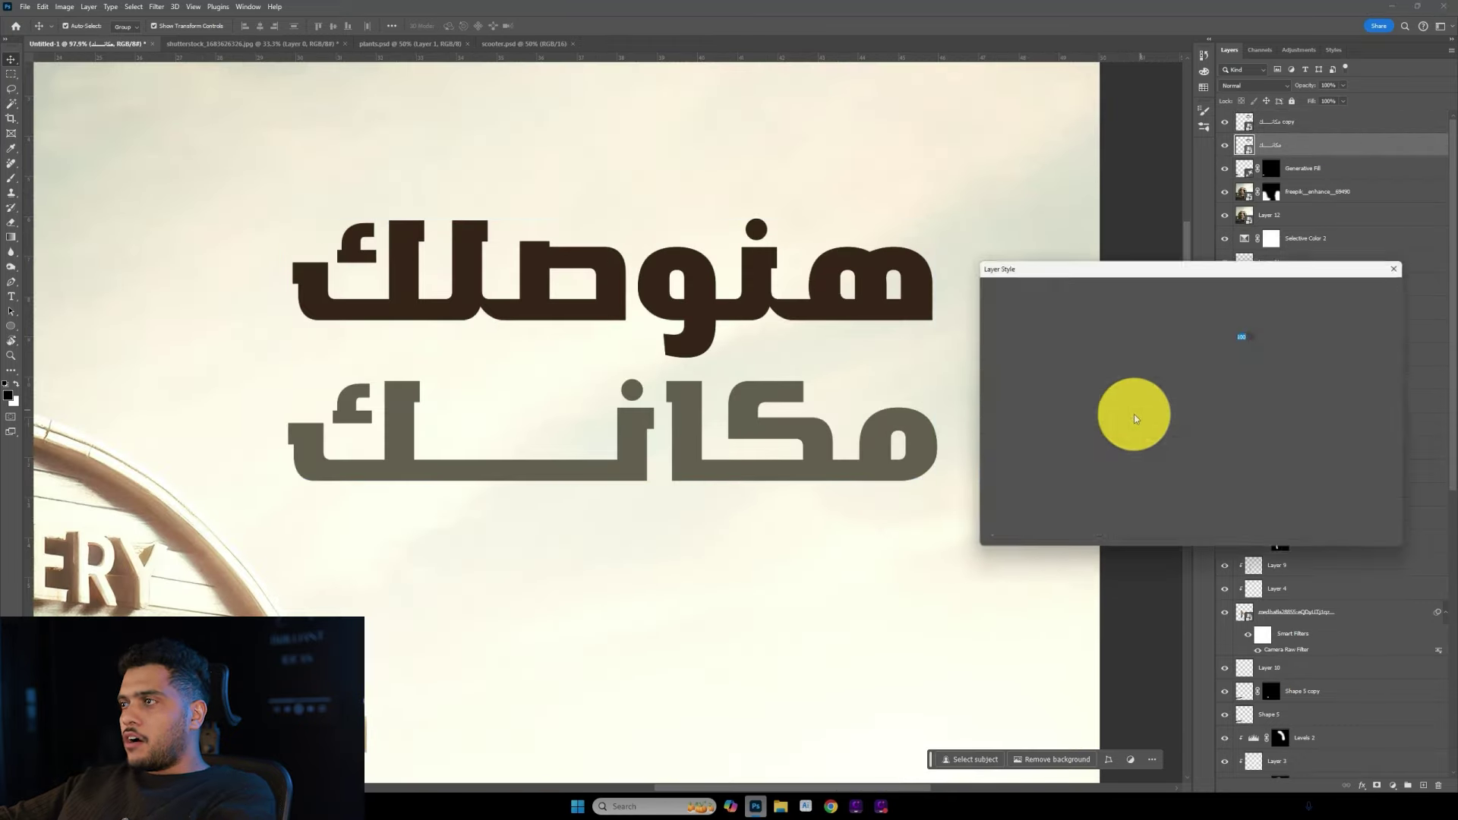
{"action": "left_click", "coordinate": [1018, 451]}
{"action": "left_click", "coordinate": [1233, 332]}
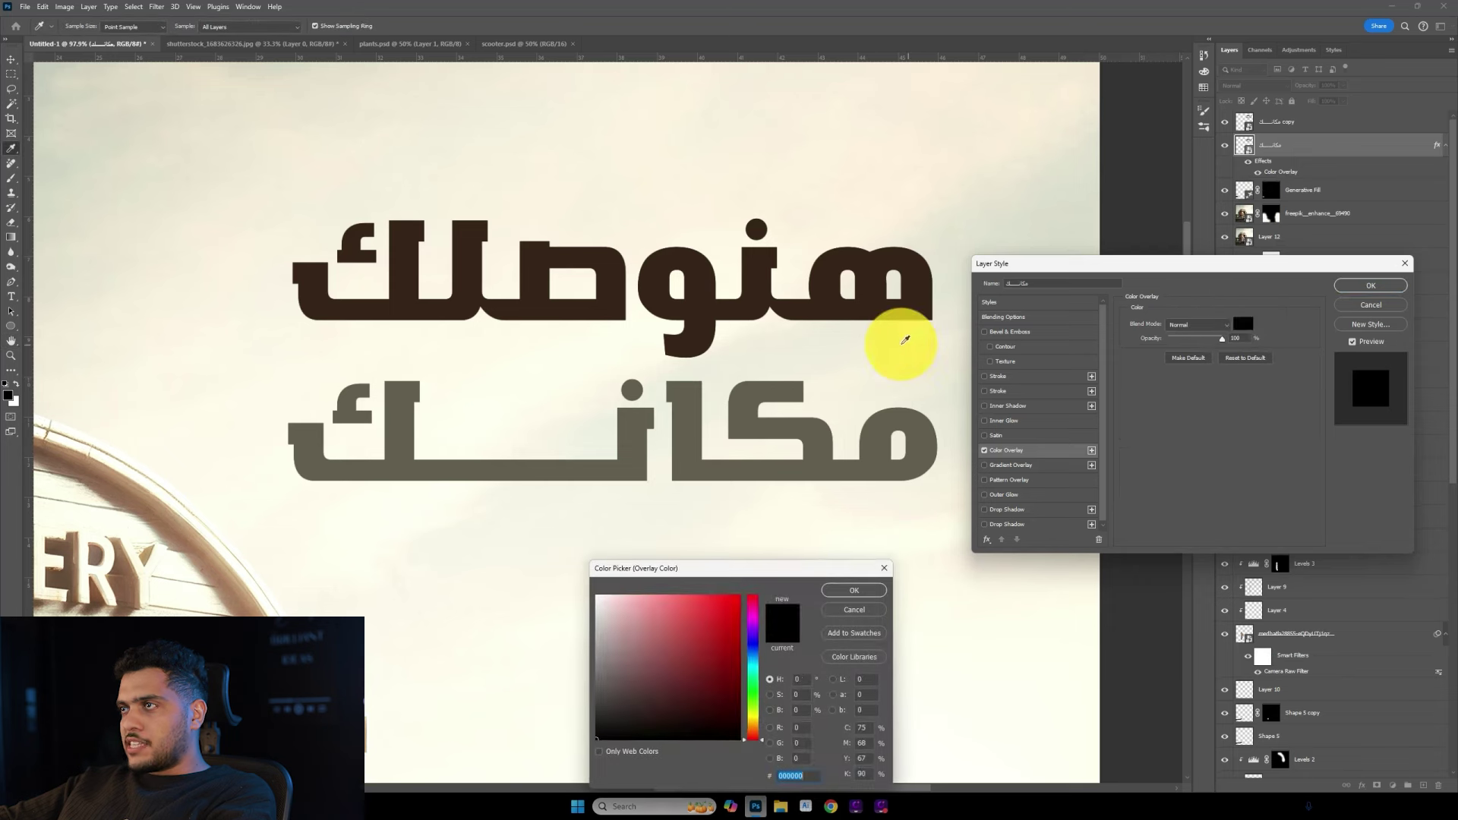
{"action": "key", "text": "Return"}
{"action": "key", "text": "Return"}
{"action": "key", "text": "Down"}
{"action": "key", "text": "Down"}
{"action": "key", "text": "Down"}
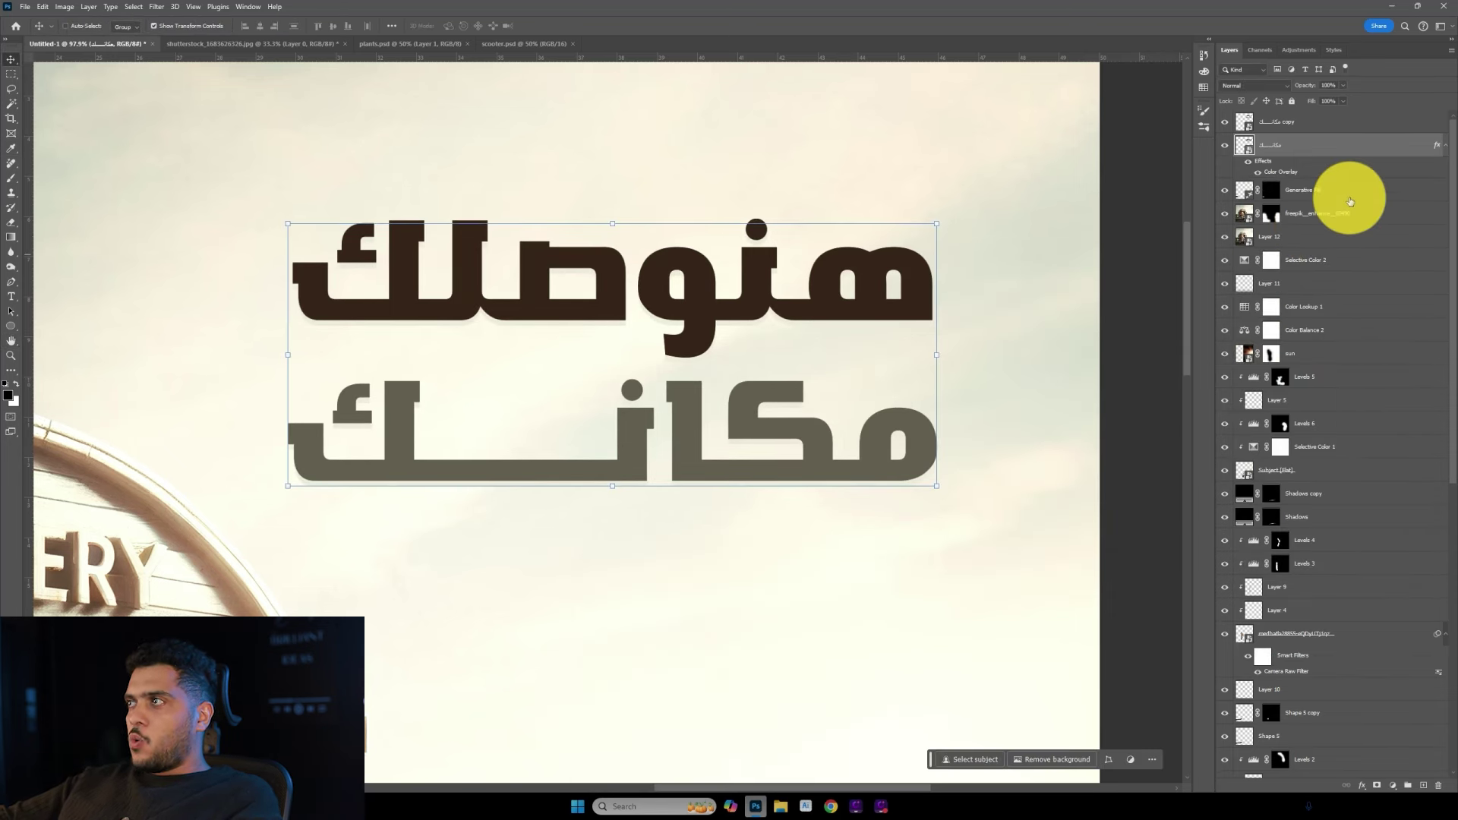
{"action": "key", "text": "ctrl+j"}
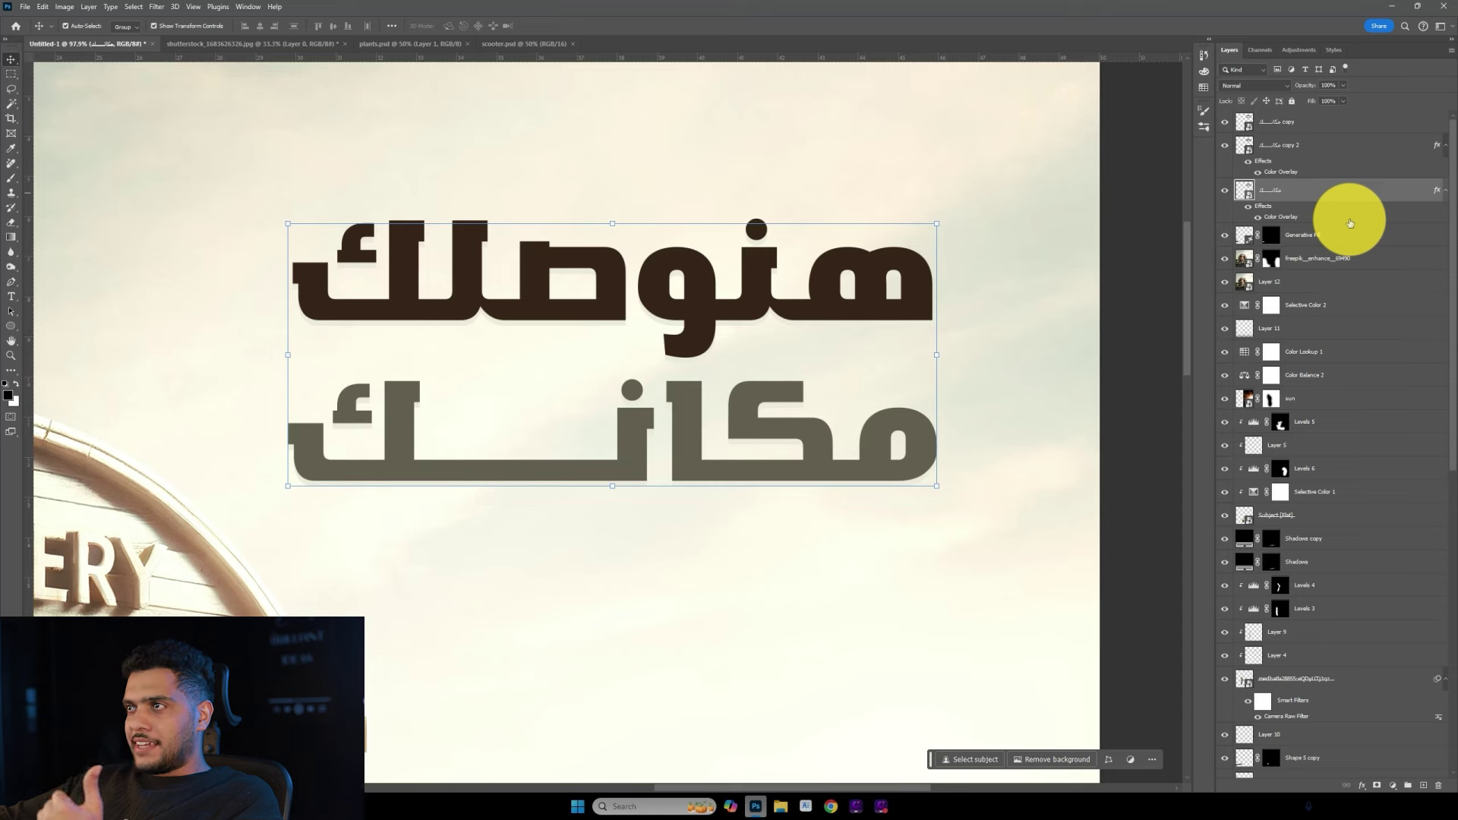
{"action": "key", "text": "Down"}
{"action": "key", "text": "Down"}
{"action": "key", "text": "Down"}
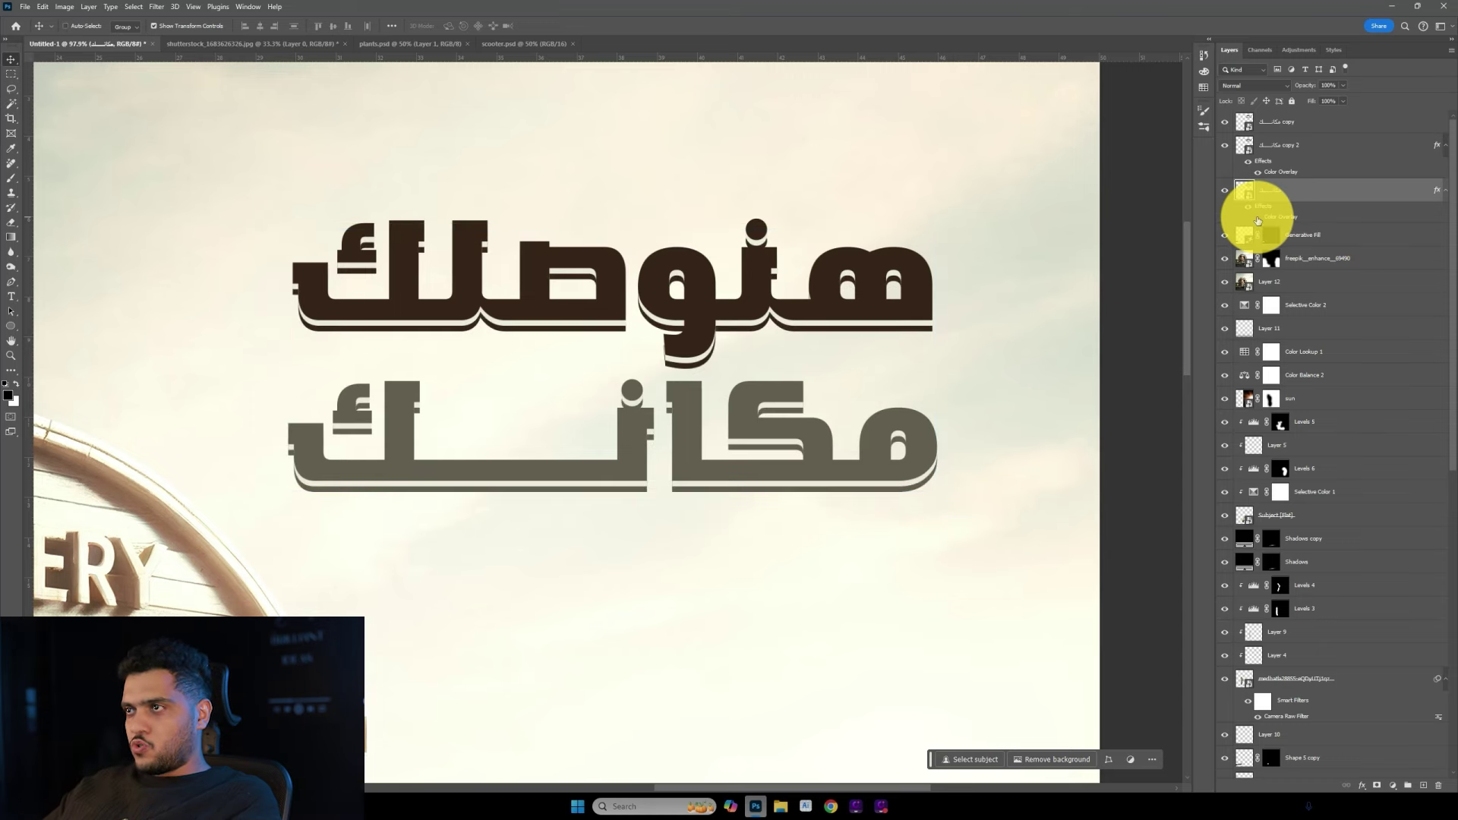
{"action": "key", "text": "ctrl+0"}
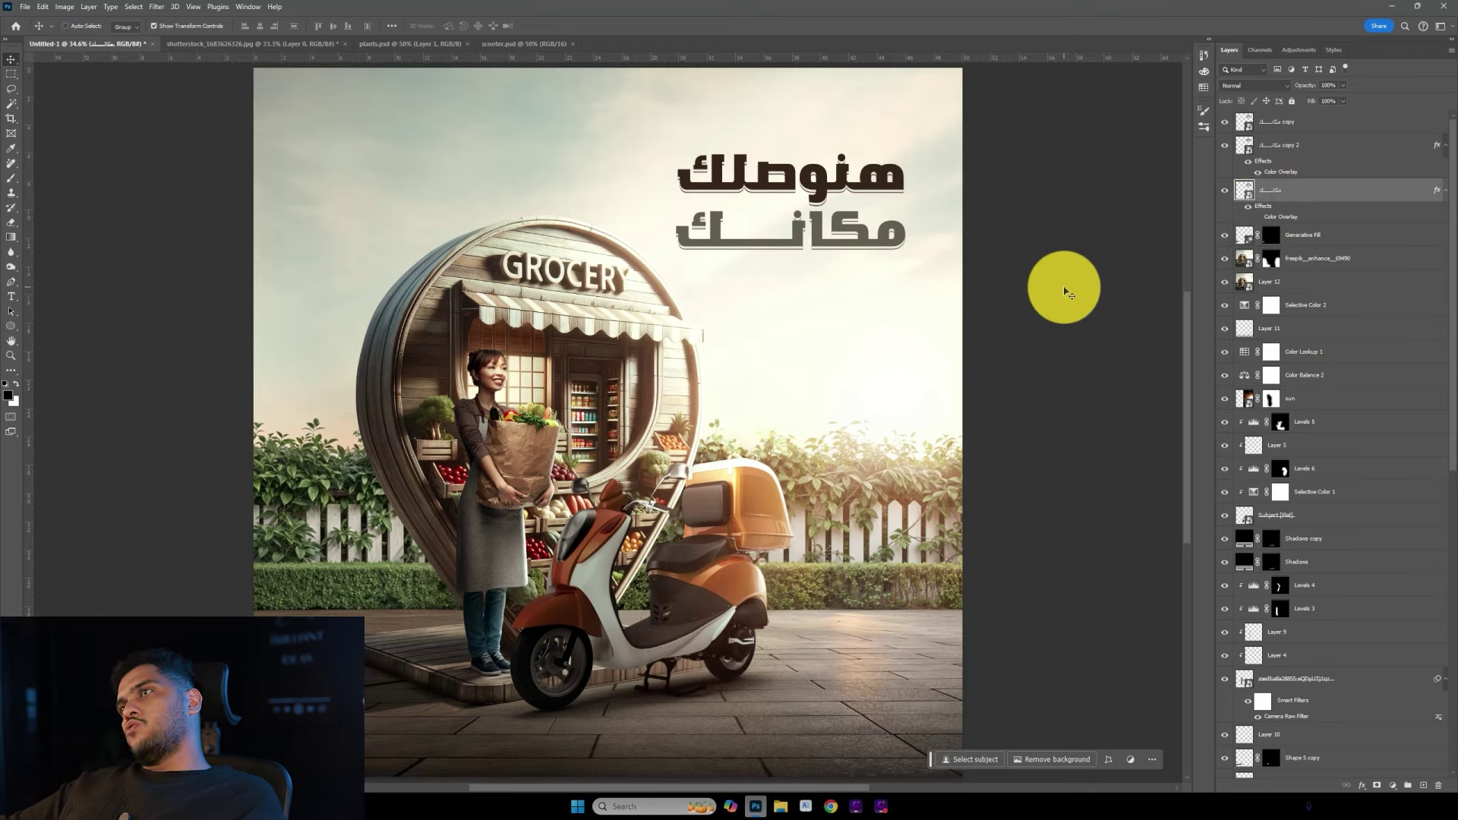
{"action": "key", "text": "ctrl+minus"}
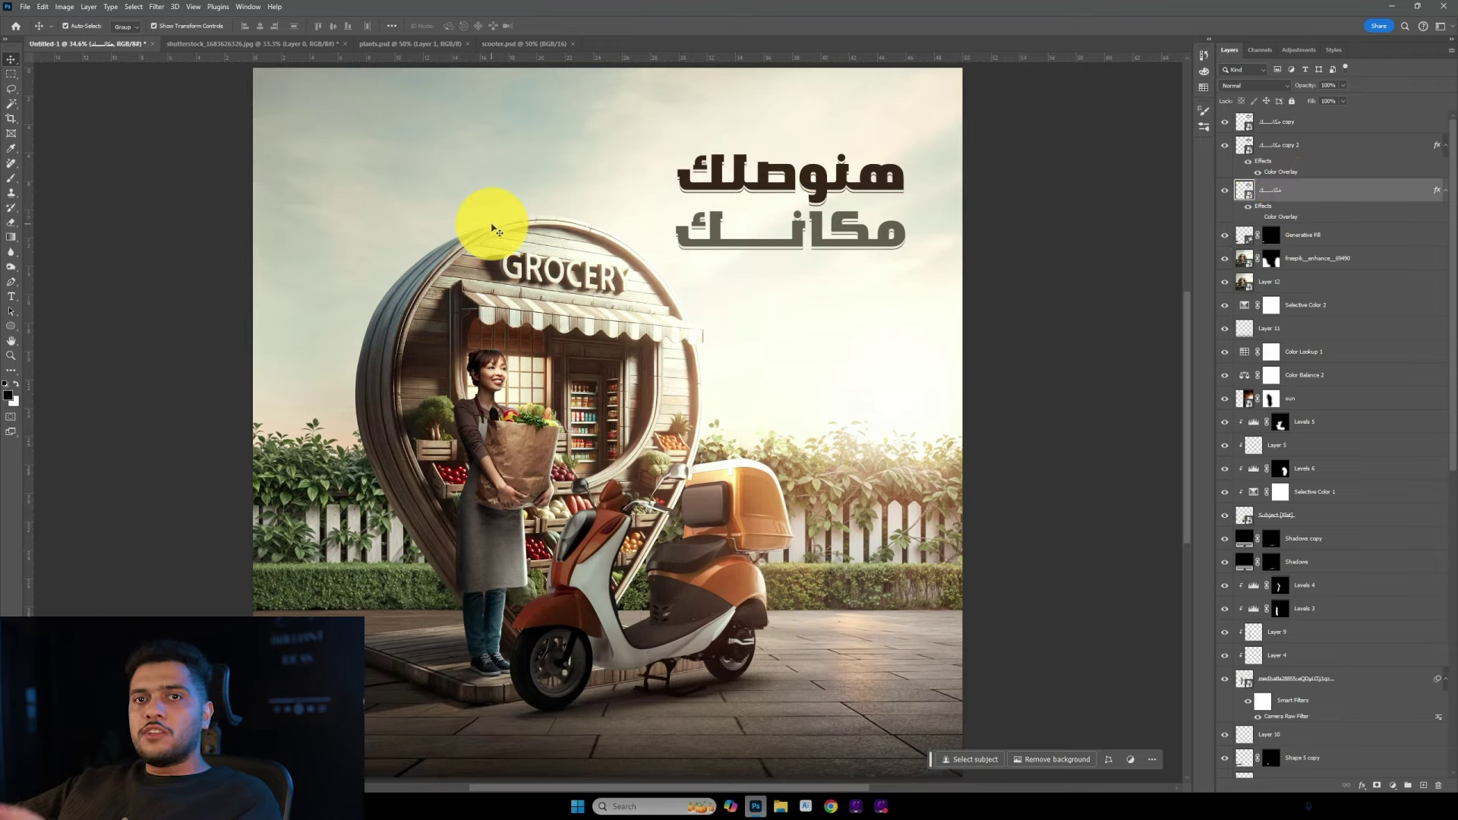